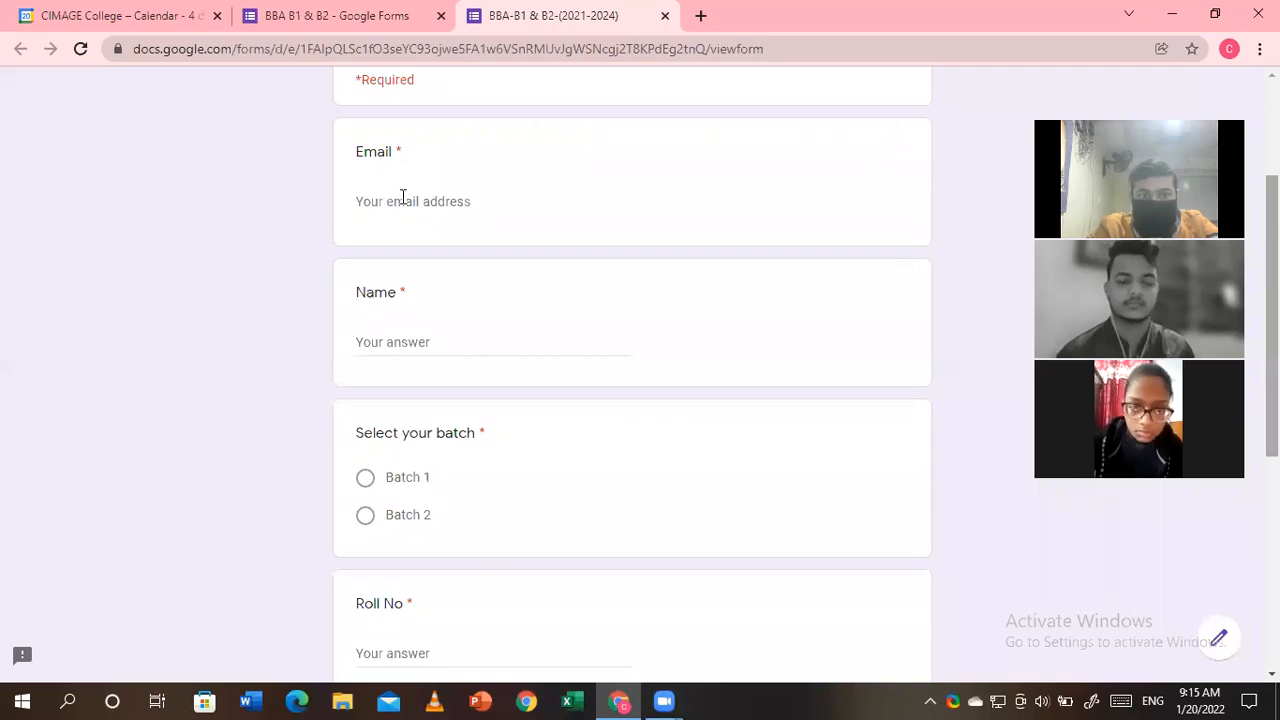
- Click into the Email and Name answer fields, leaving both blank
{"action": "left_click", "coordinate": [403, 196]}
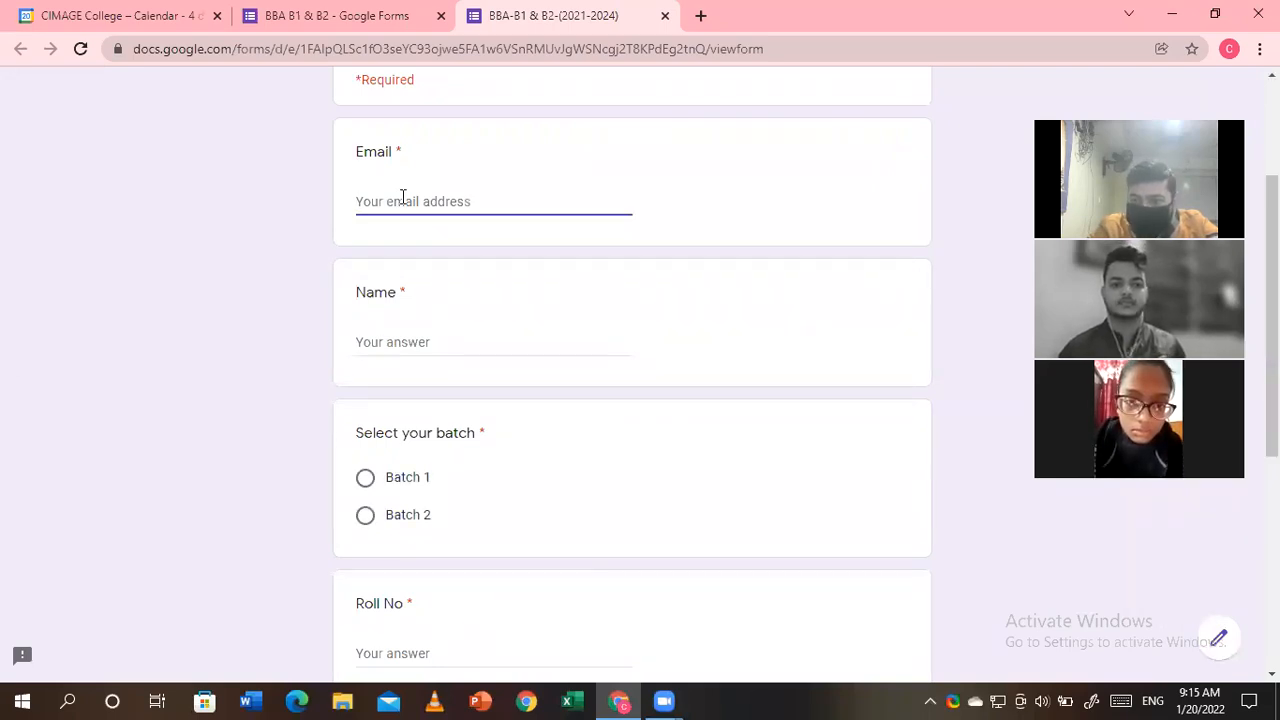
{"action": "left_click", "coordinate": [377, 342]}
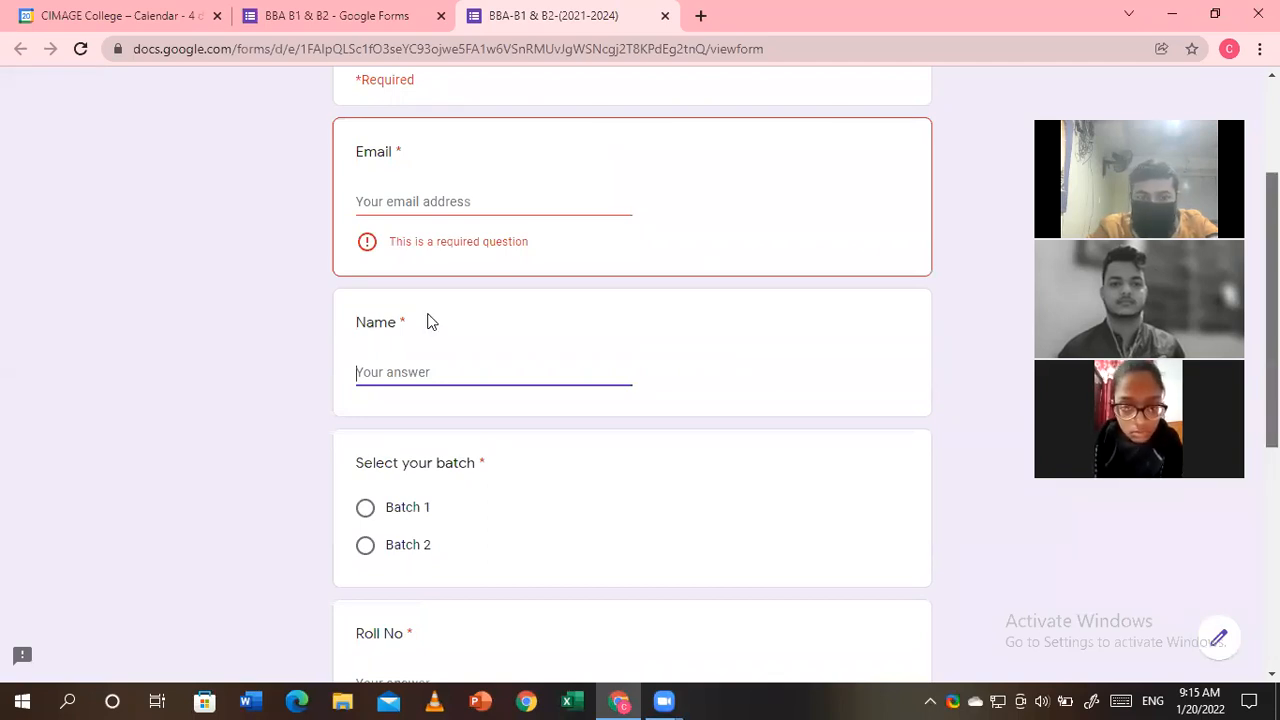
{"action": "scroll", "coordinate": [367, 350], "scroll_direction": "down", "scroll_amount": 2}
{"action": "left_click", "coordinate": [366, 347]}
- Select Batch 2 as the batch answer, then move to the empty Roll No field
{"action": "left_click", "coordinate": [366, 378]}
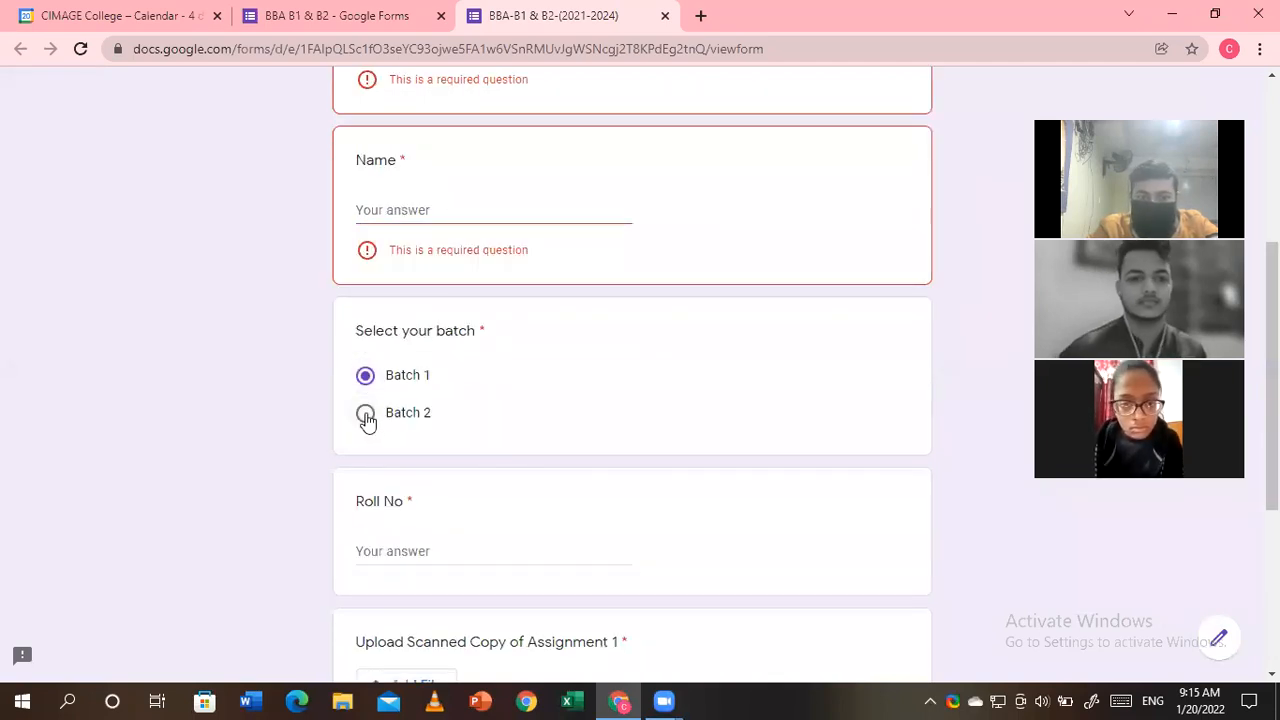
{"action": "left_click", "coordinate": [366, 414]}
{"action": "left_click", "coordinate": [364, 379]}
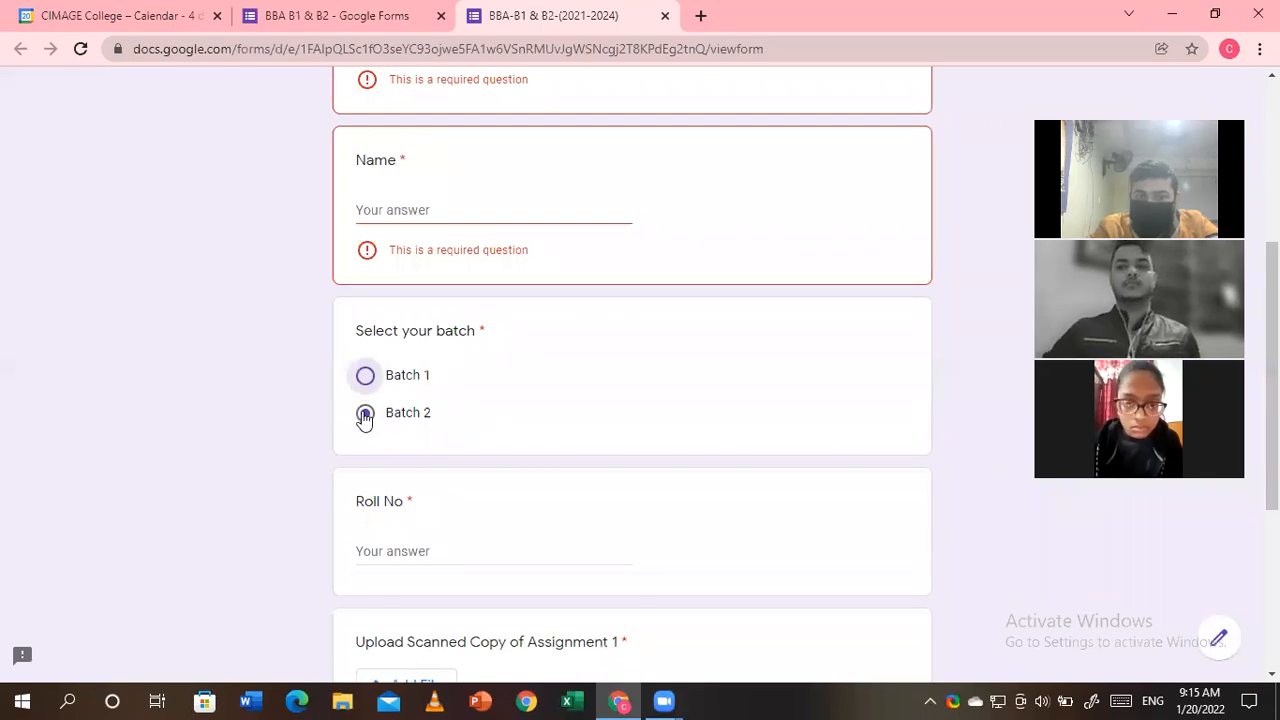
{"action": "left_click", "coordinate": [365, 414]}
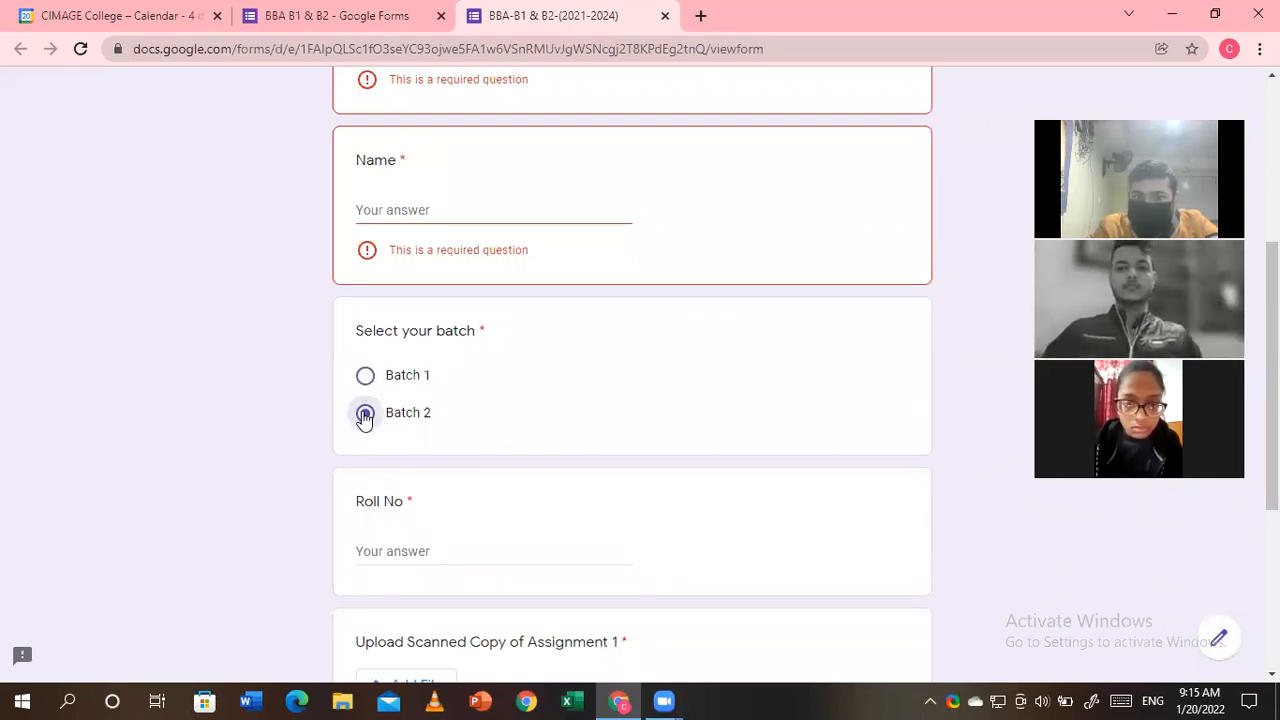
{"action": "scroll", "coordinate": [388, 365], "scroll_direction": "down", "scroll_amount": 2}
{"action": "left_click", "coordinate": [388, 365]}
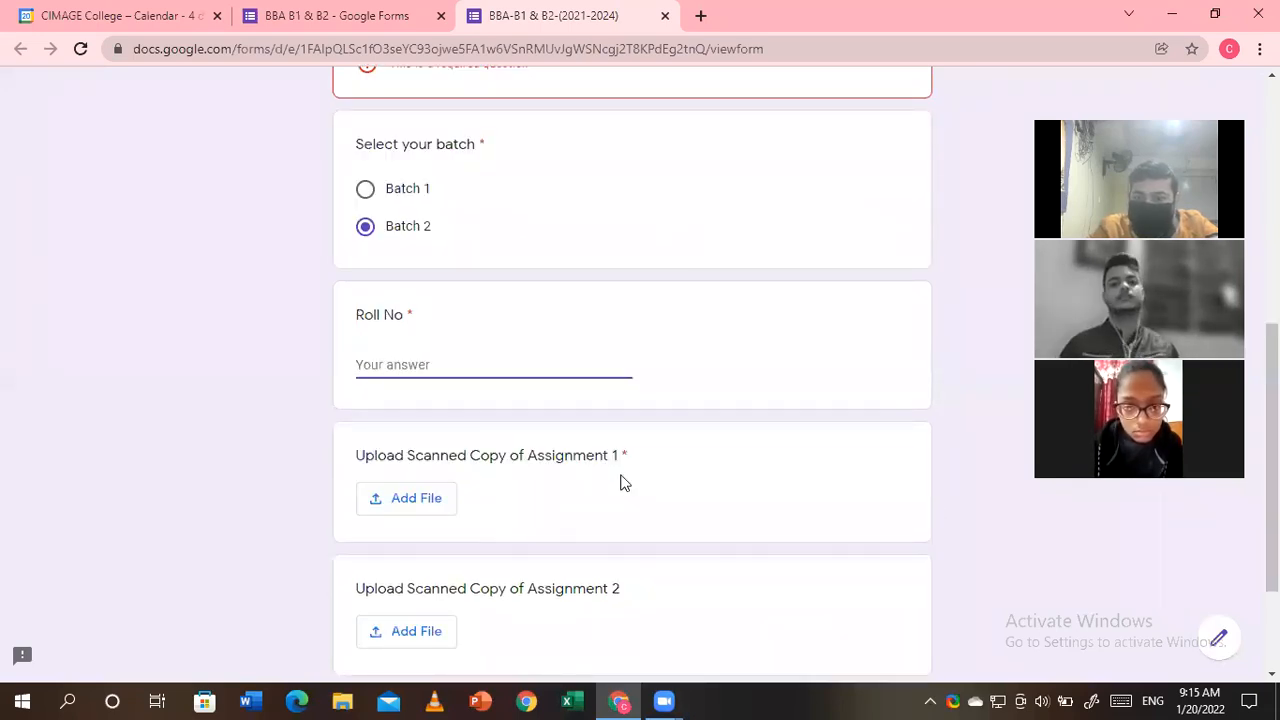
{"action": "scroll", "coordinate": [618, 485], "scroll_direction": "down", "scroll_amount": 2}
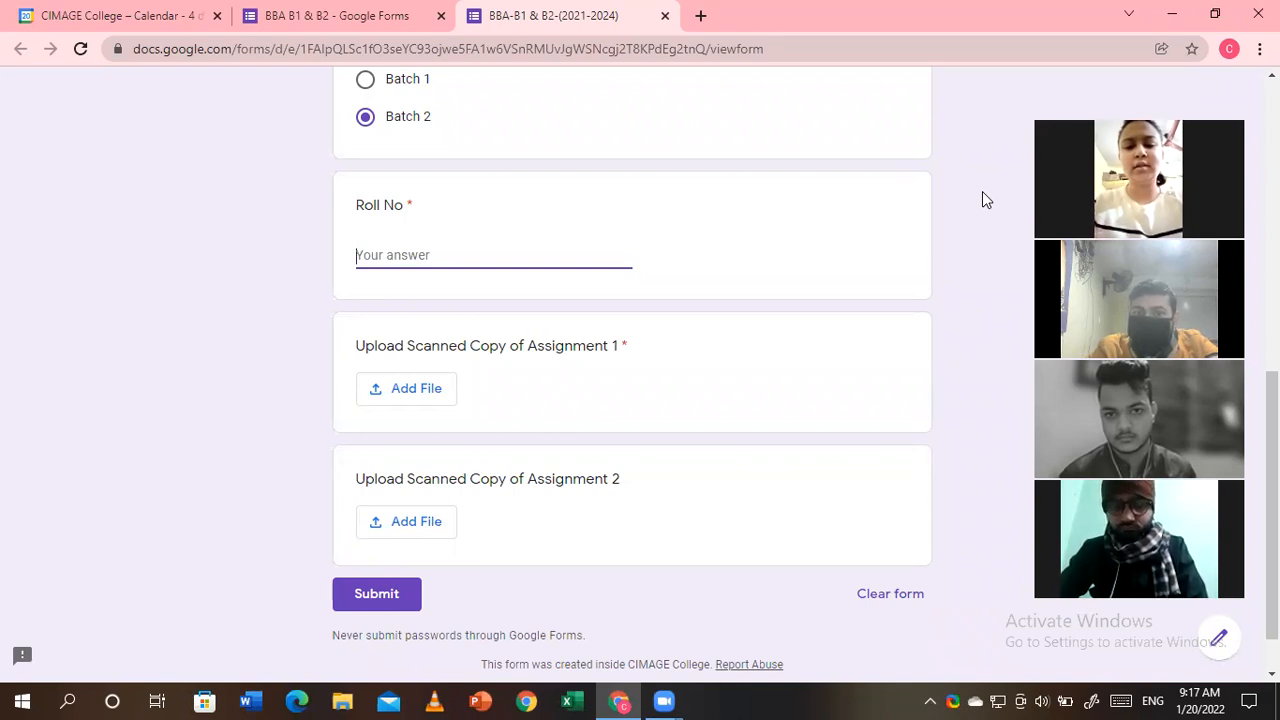
- Click away from the blank Roll No box so it shows the required-question error
{"action": "left_click", "coordinate": [982, 191]}
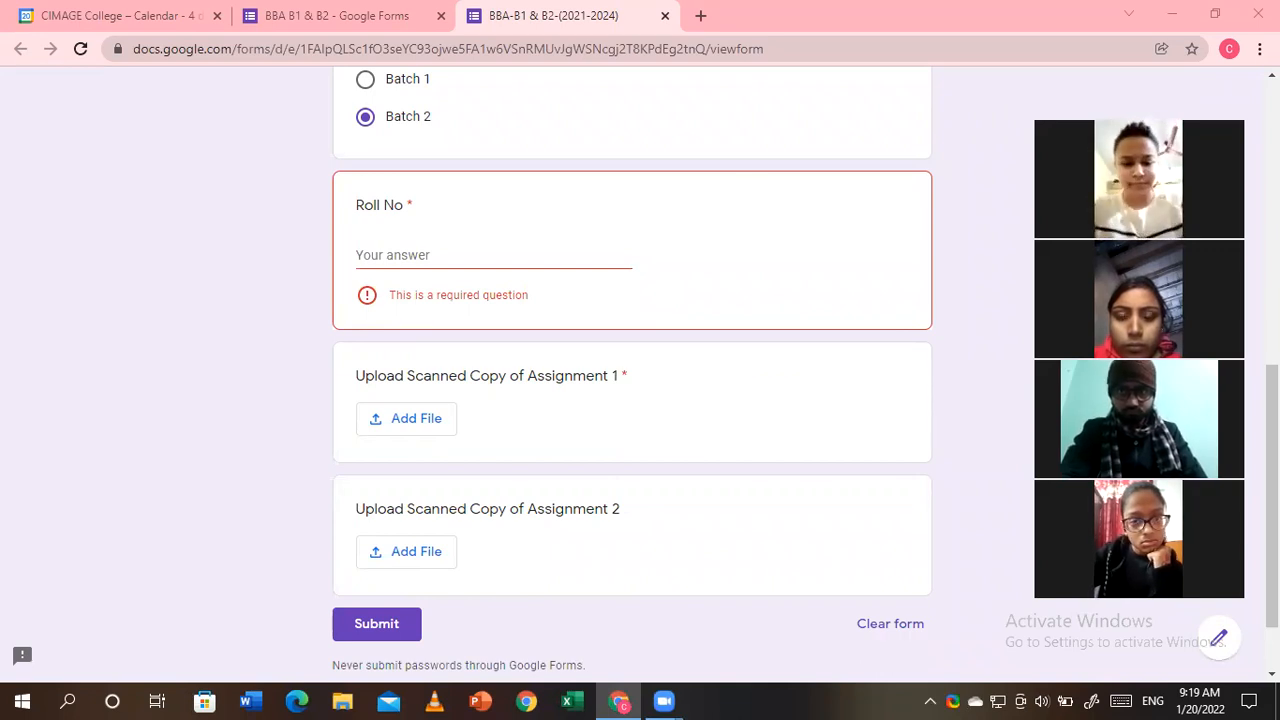
{"action": "scroll", "coordinate": [632, 370], "scroll_direction": "up", "scroll_amount": 7}
- Copy the form's shortened share link from the Send dialog, then close it
{"action": "left_click", "coordinate": [411, 16]}
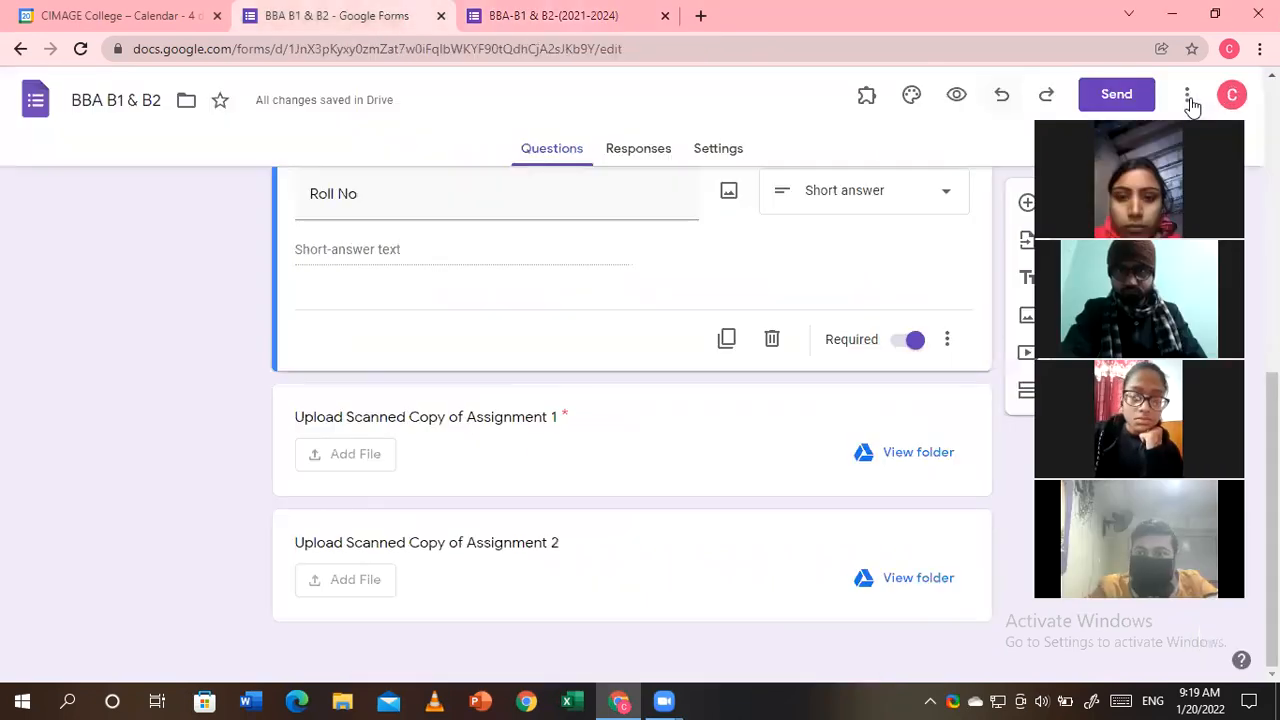
{"action": "left_click", "coordinate": [1117, 95]}
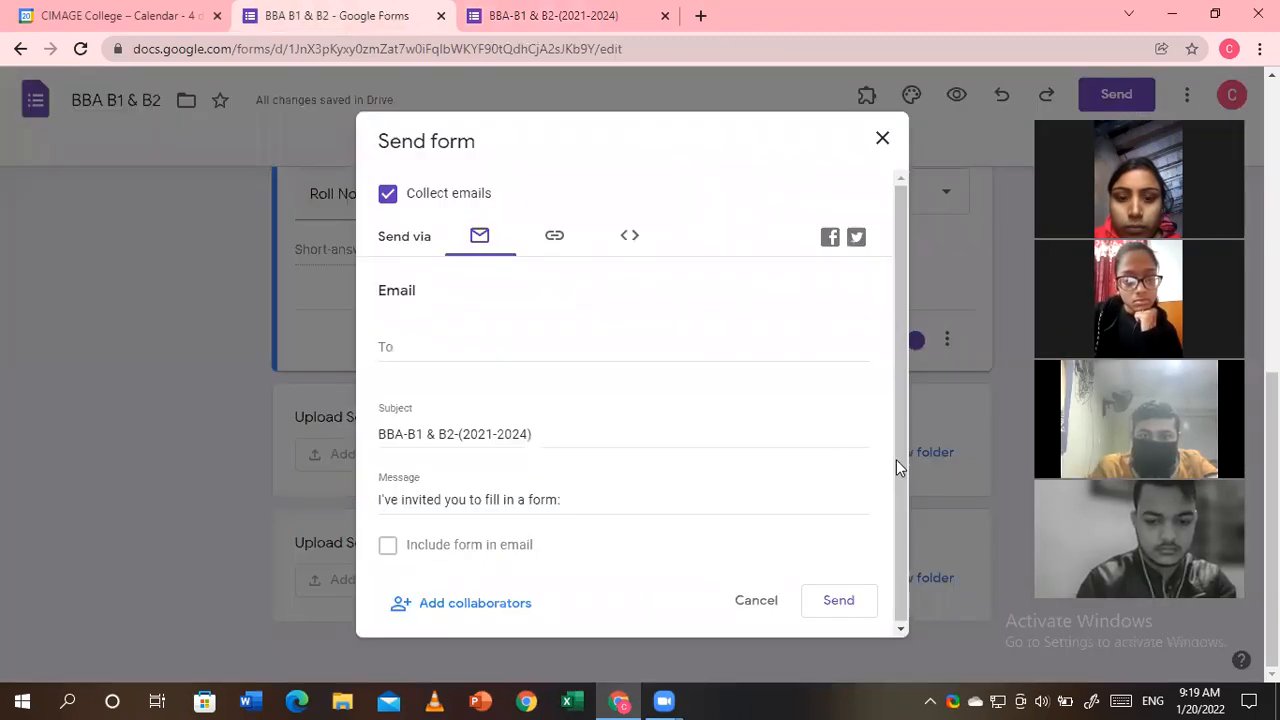
{"action": "left_click", "coordinate": [555, 237]}
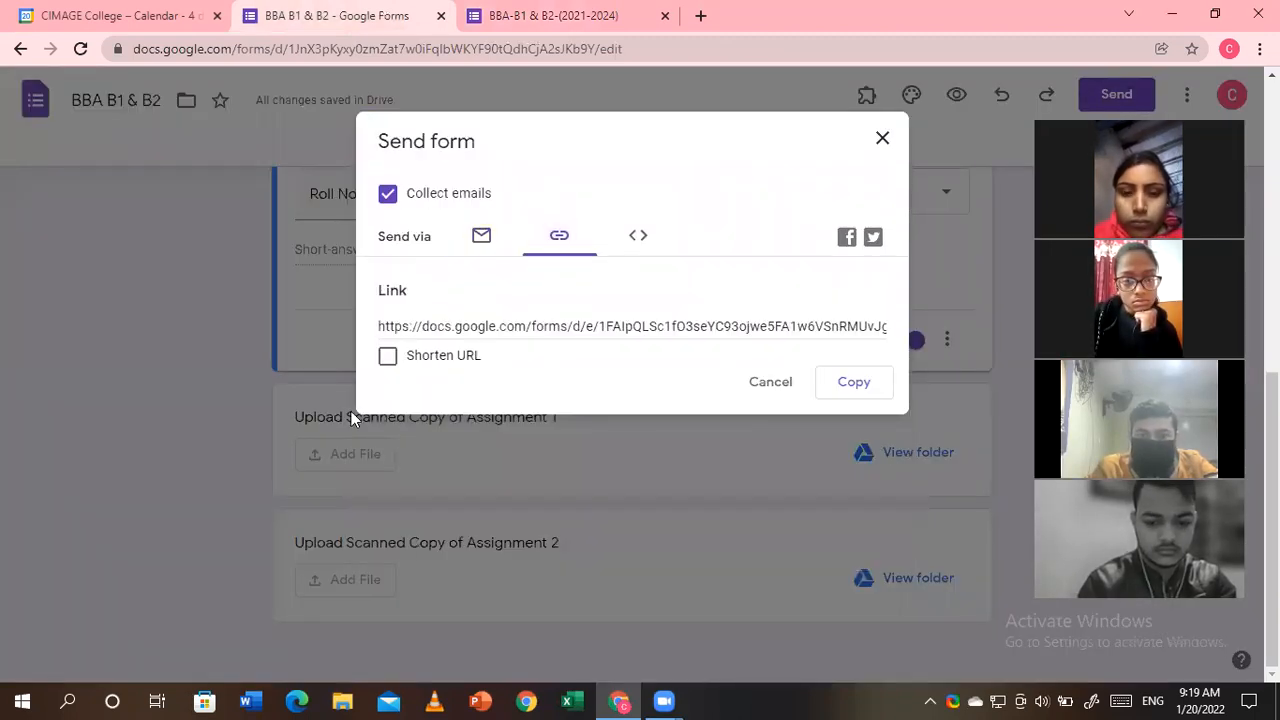
{"action": "left_click", "coordinate": [388, 357]}
{"action": "left_click", "coordinate": [851, 384]}
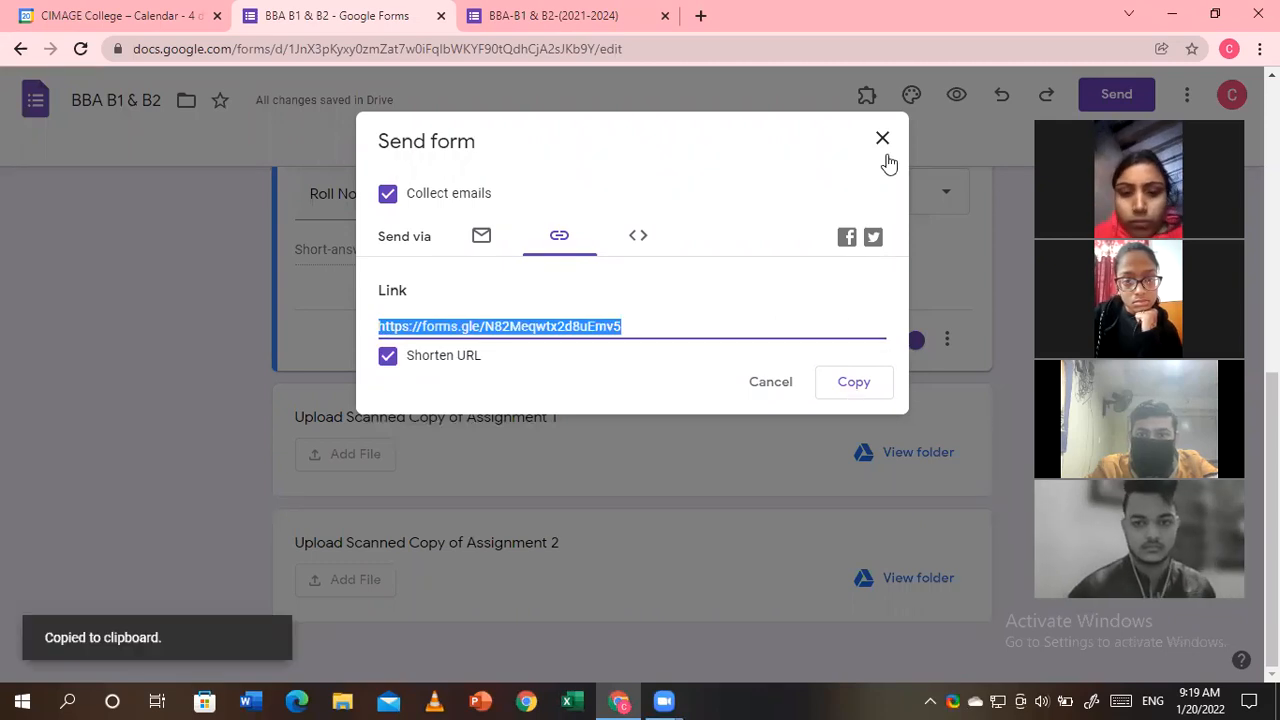
{"action": "left_click", "coordinate": [883, 139]}
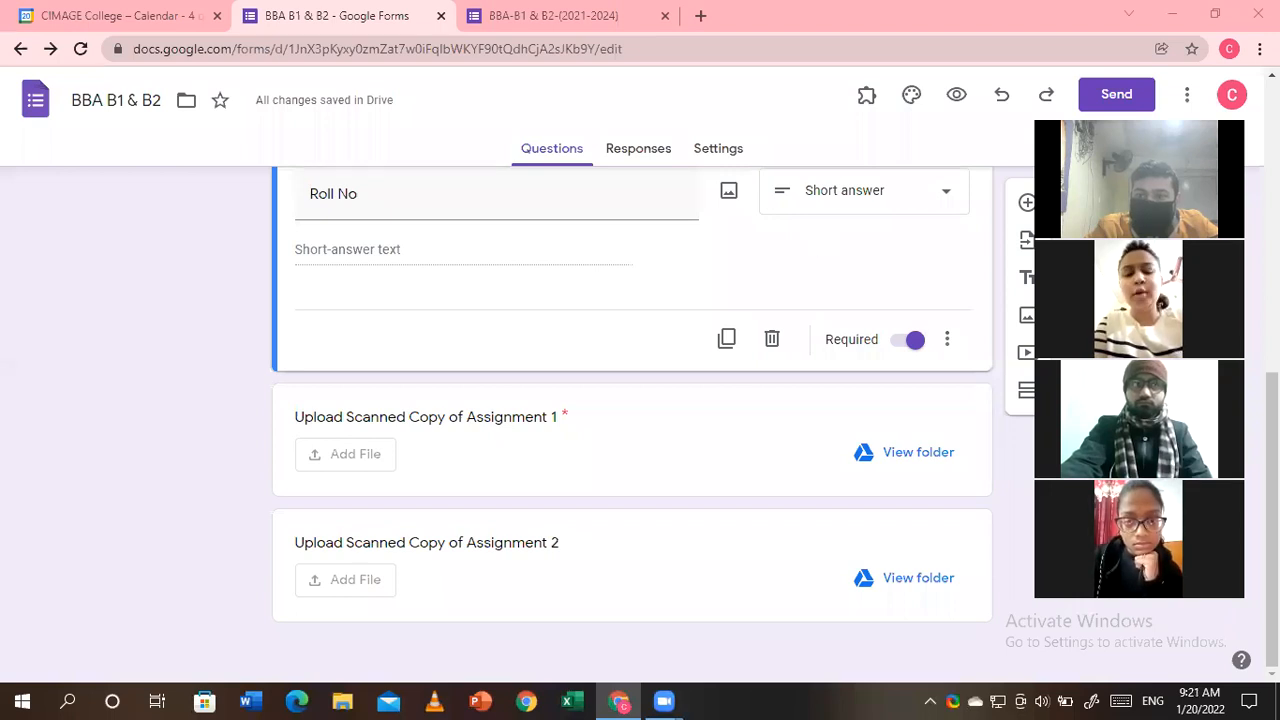
{"action": "scroll", "coordinate": [632, 400], "scroll_direction": "up", "scroll_amount": 2}
{"action": "scroll", "coordinate": [632, 400], "scroll_direction": "up", "scroll_amount": 2}
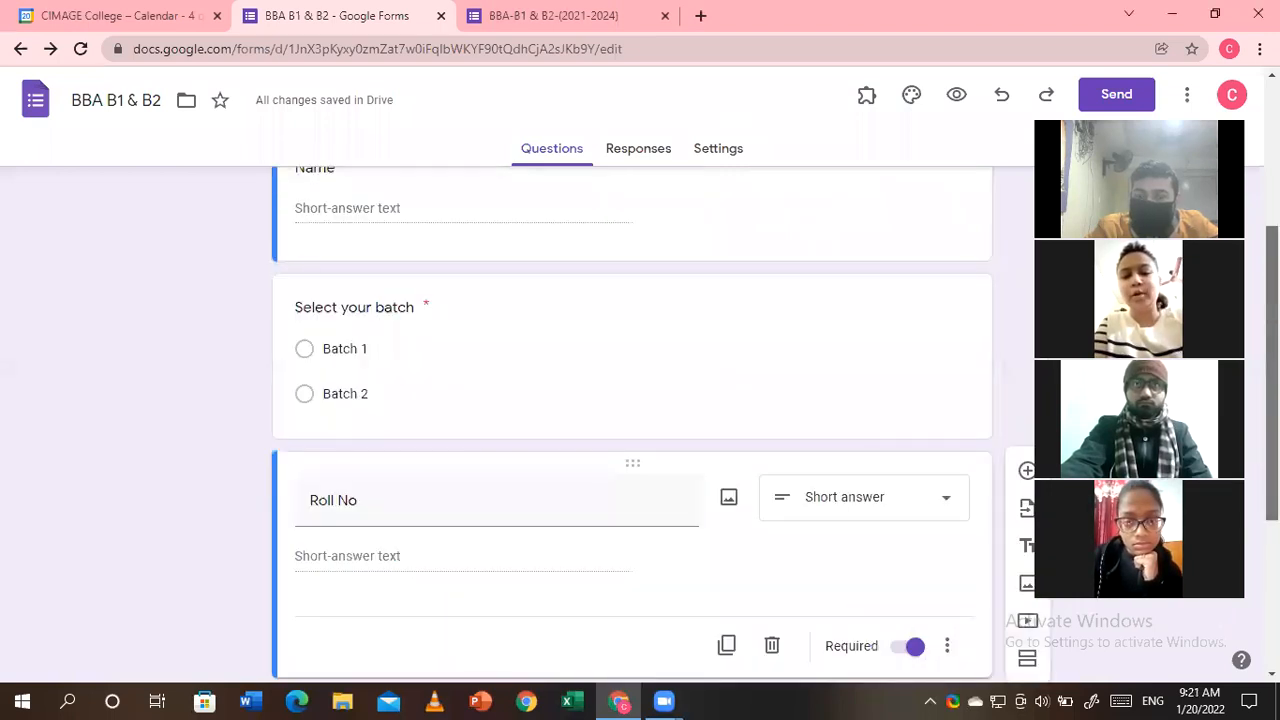
{"action": "scroll", "coordinate": [632, 400], "scroll_direction": "up", "scroll_amount": 1}
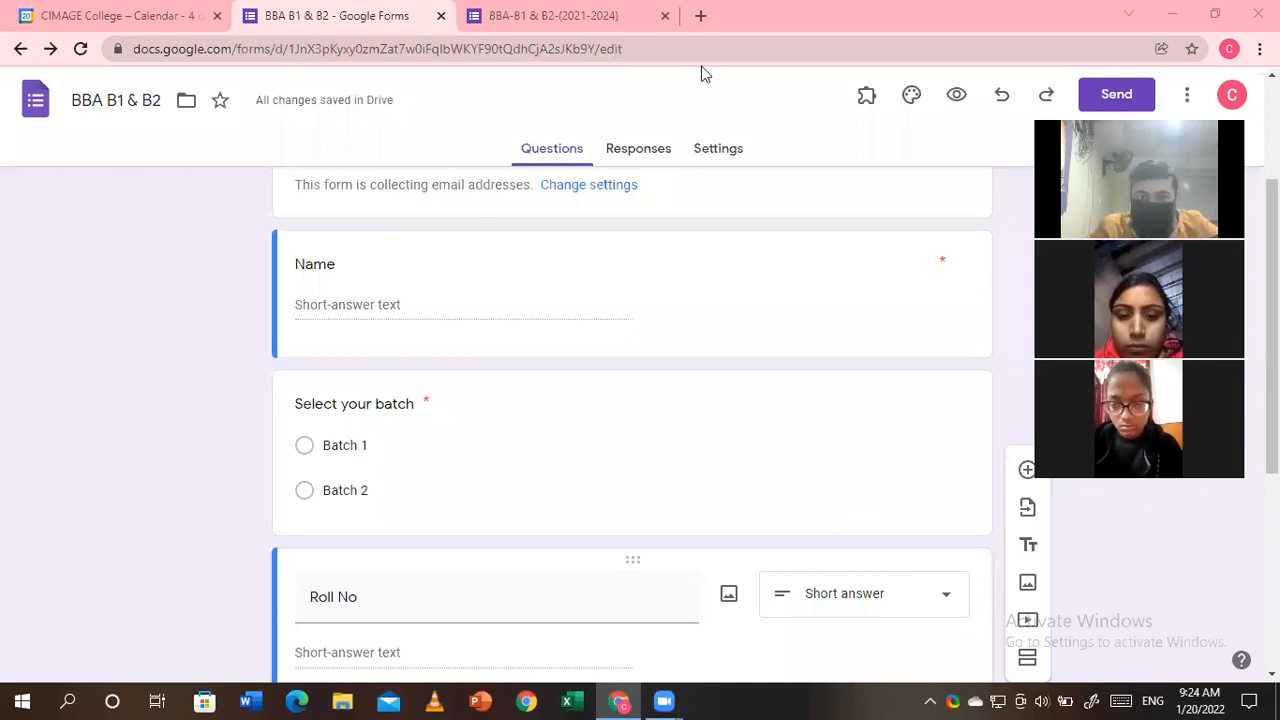
- Close both Forms tabs, search 'resume template for freshers', and open the easyresume.io result
{"action": "left_click", "coordinate": [442, 17]}
{"action": "left_click", "coordinate": [442, 17]}
{"action": "left_click", "coordinate": [254, 14]}
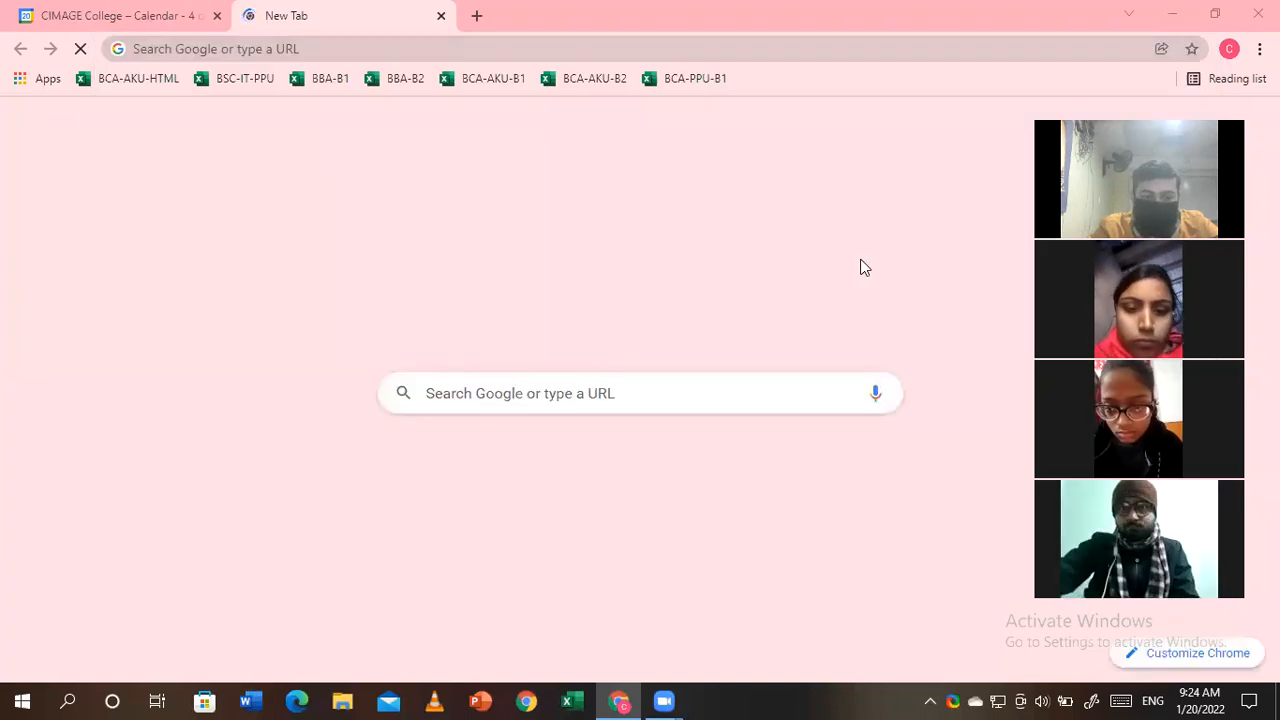
{"action": "left_click", "coordinate": [443, 46]}
{"action": "type", "text": "resume tampl"}
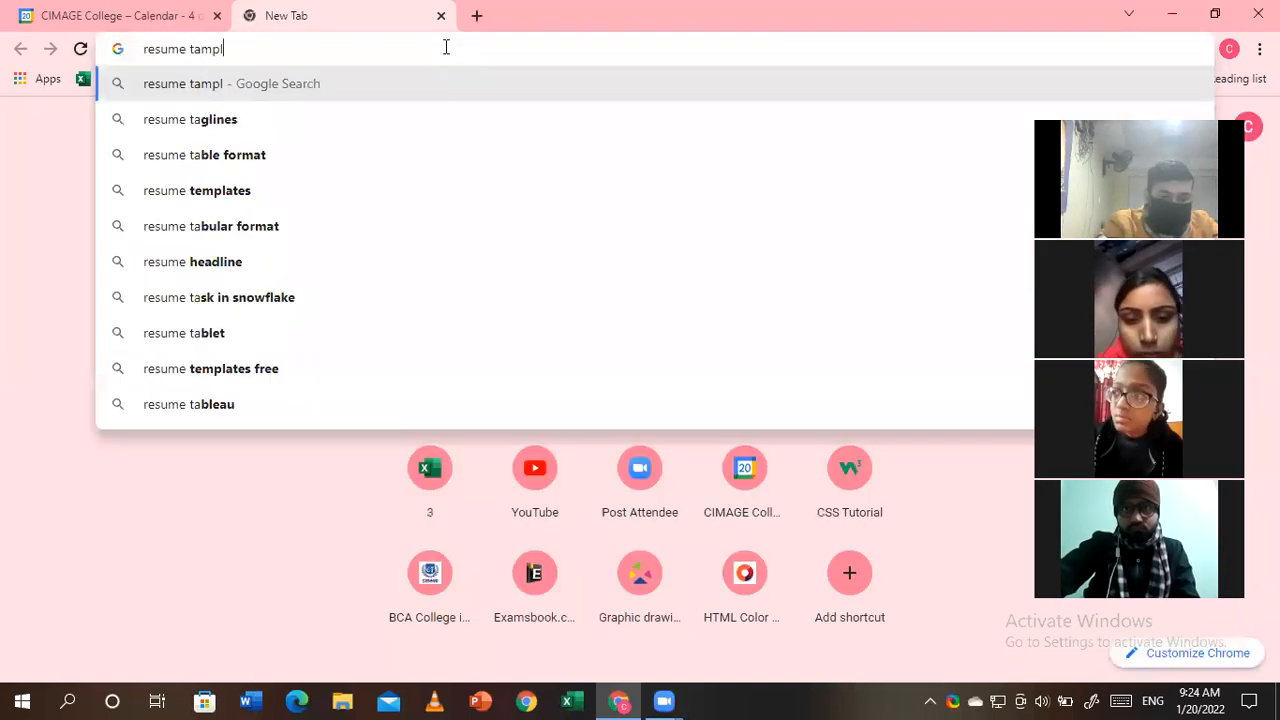
{"action": "left_click", "coordinate": [255, 226]}
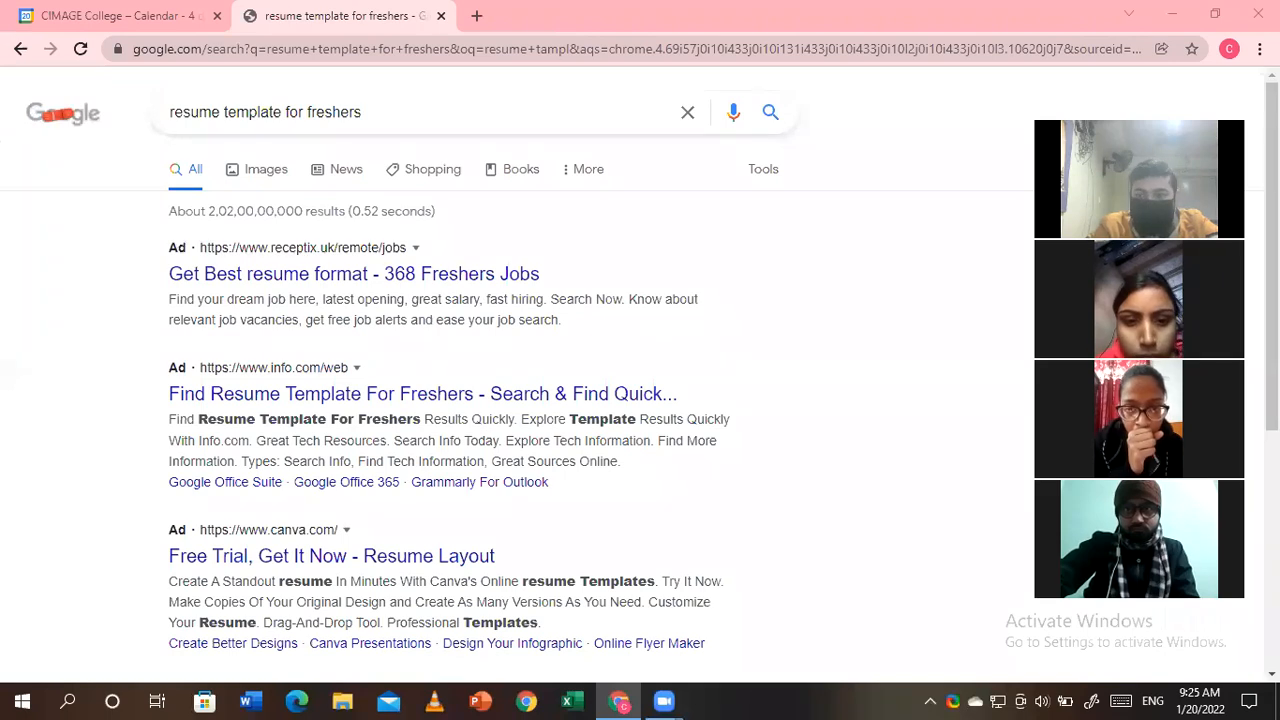
{"action": "scroll", "coordinate": [300, 262], "scroll_direction": "down", "scroll_amount": 15}
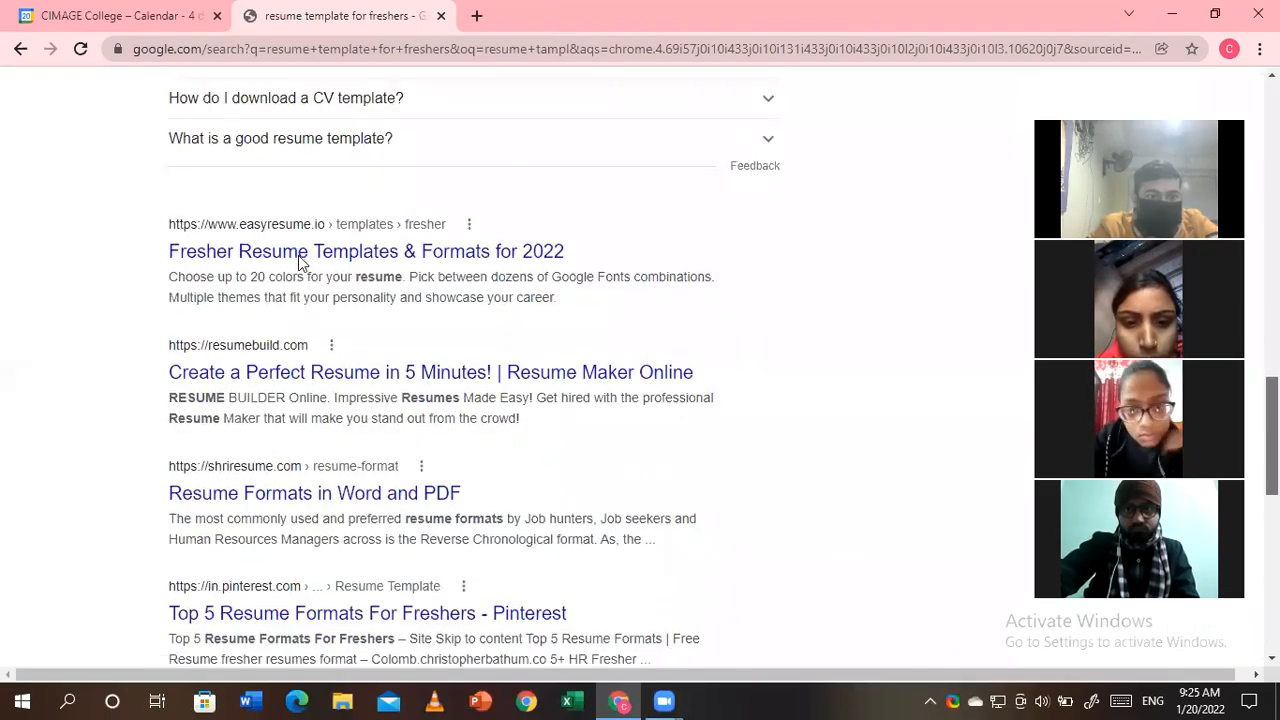
{"action": "left_click", "coordinate": [300, 262]}
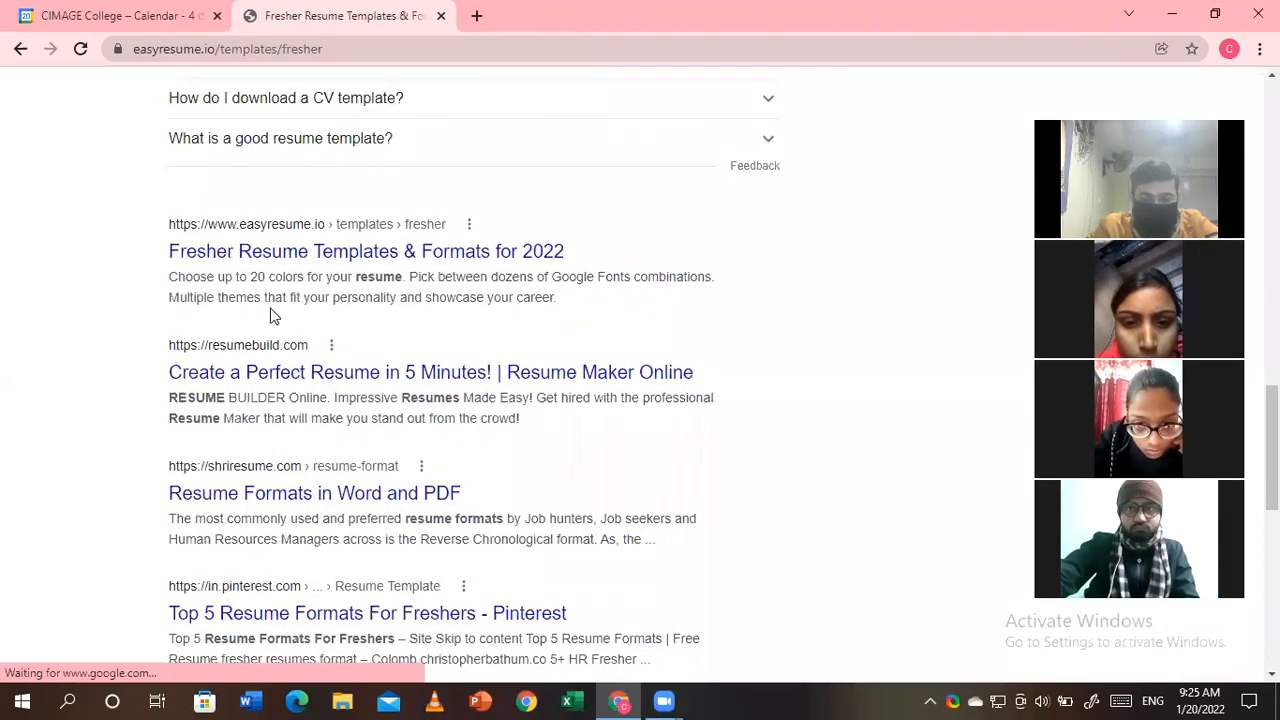
- Scroll through the Easy Resume fresher template designs, then go back to the Google results
{"action": "scroll", "coordinate": [640, 400], "scroll_direction": "down", "scroll_amount": 8}
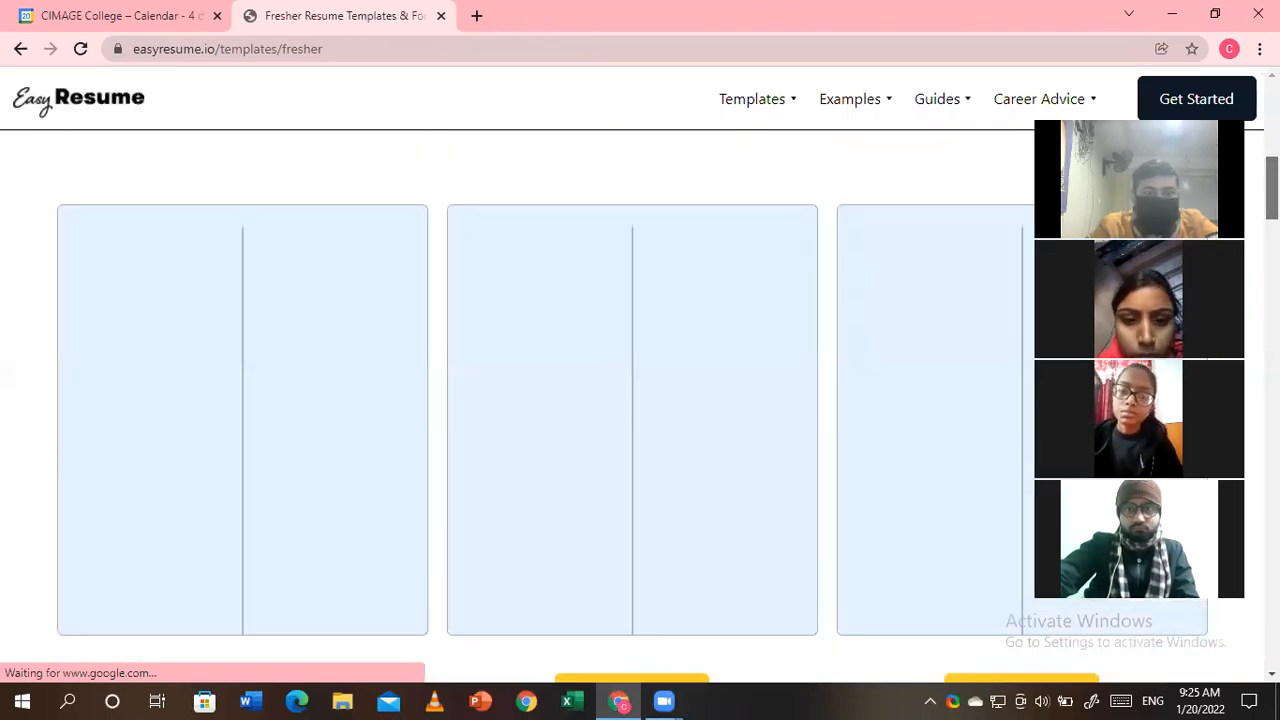
{"action": "scroll", "coordinate": [677, 503], "scroll_direction": "up", "scroll_amount": 7}
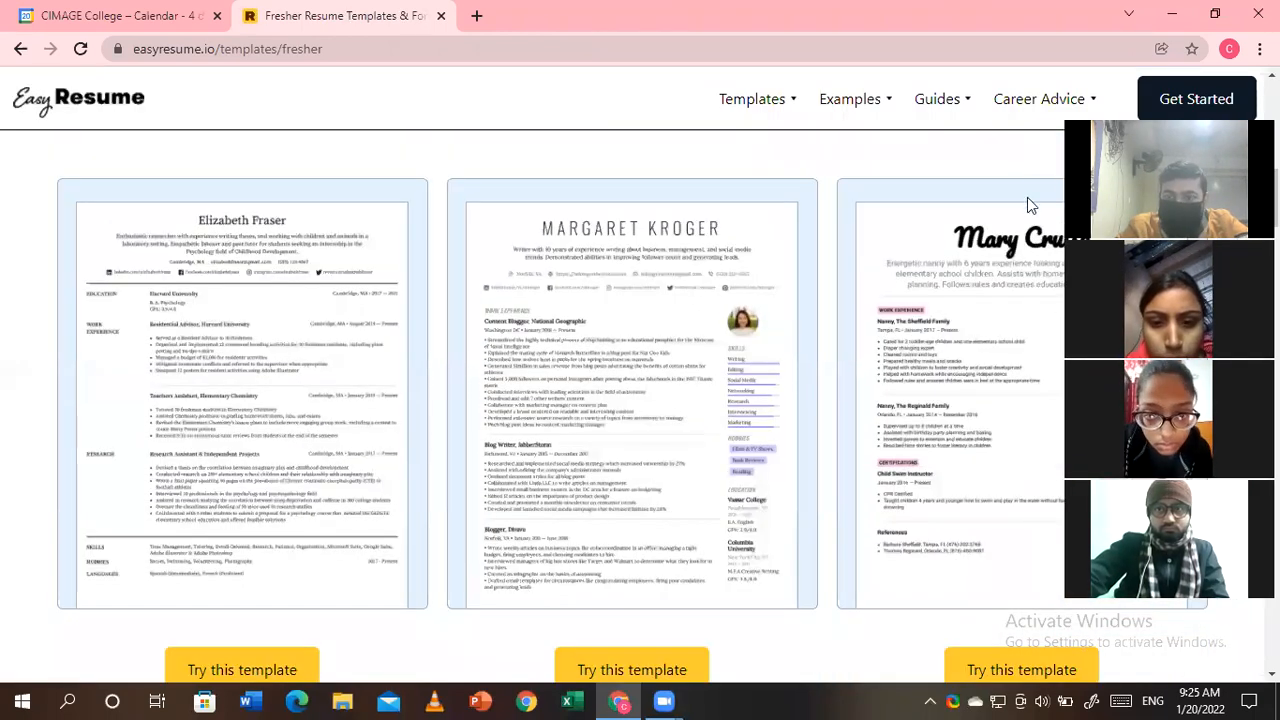
{"action": "left_click_drag", "start_coordinate": [1110, 110], "coordinate": [988, 65]}
{"action": "scroll", "coordinate": [661, 423], "scroll_direction": "down", "scroll_amount": 5}
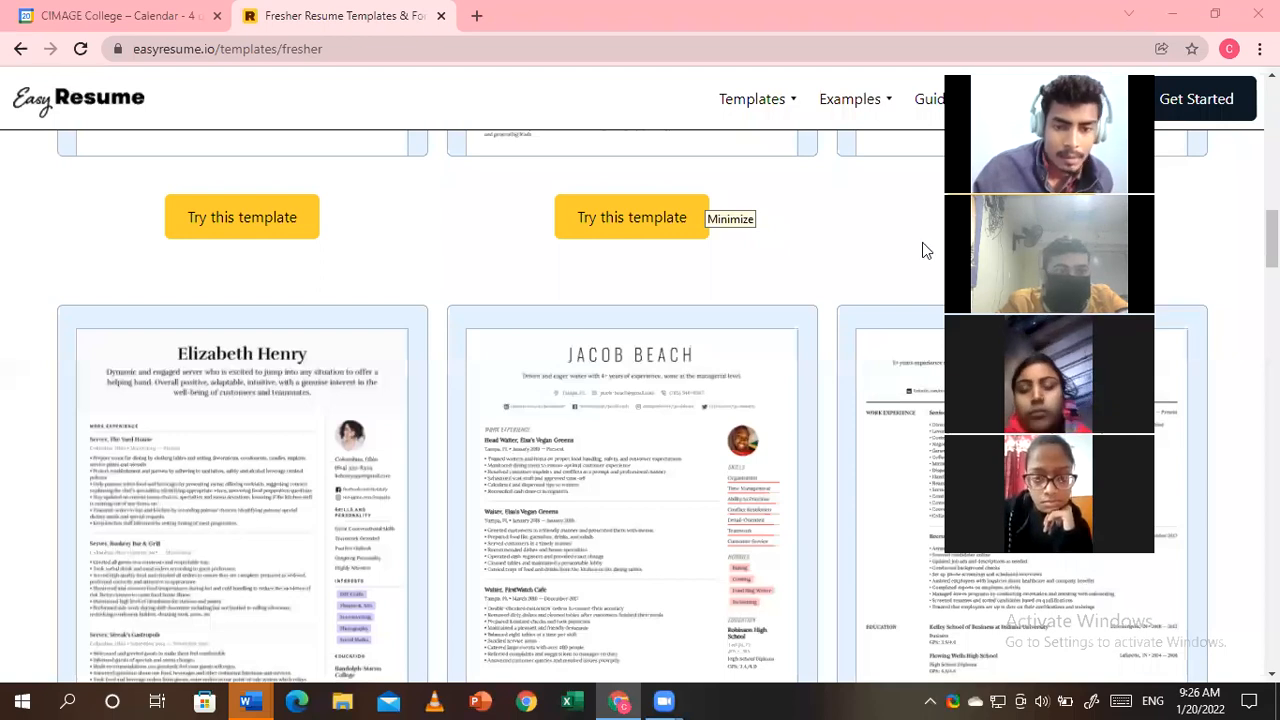
{"action": "scroll", "coordinate": [678, 198], "scroll_direction": "down", "scroll_amount": 2}
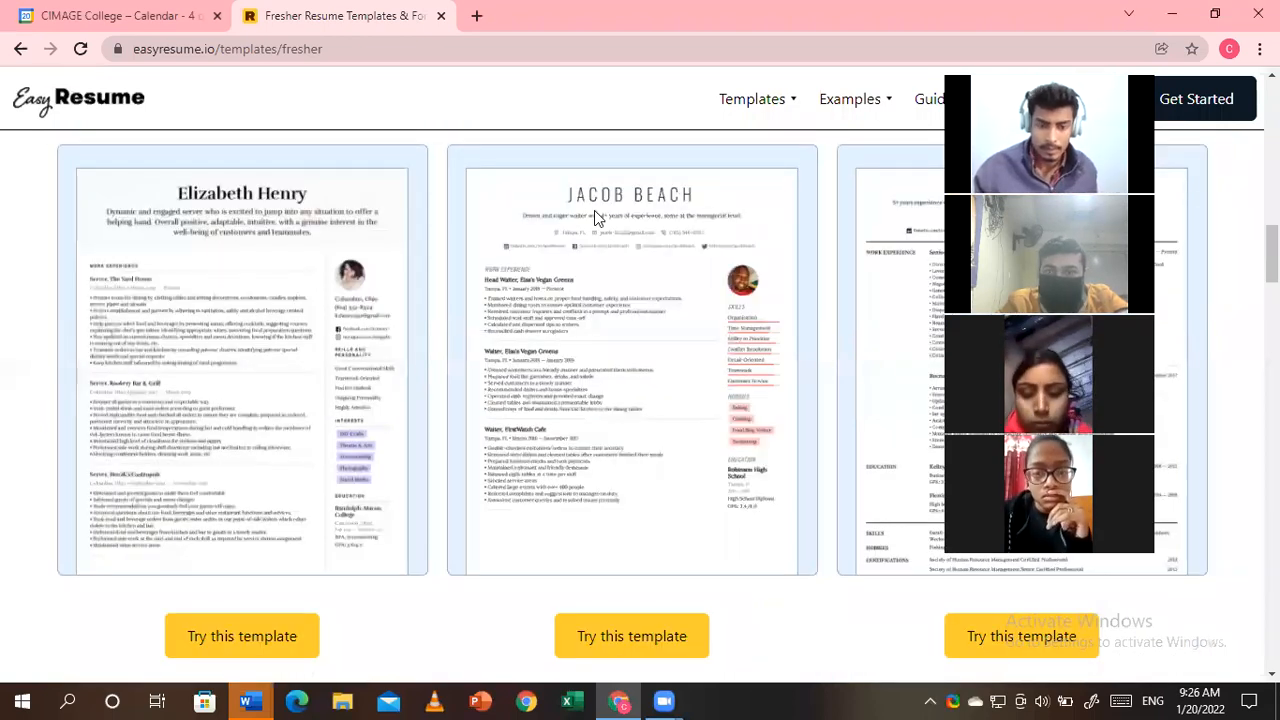
{"action": "left_click", "coordinate": [20, 49]}
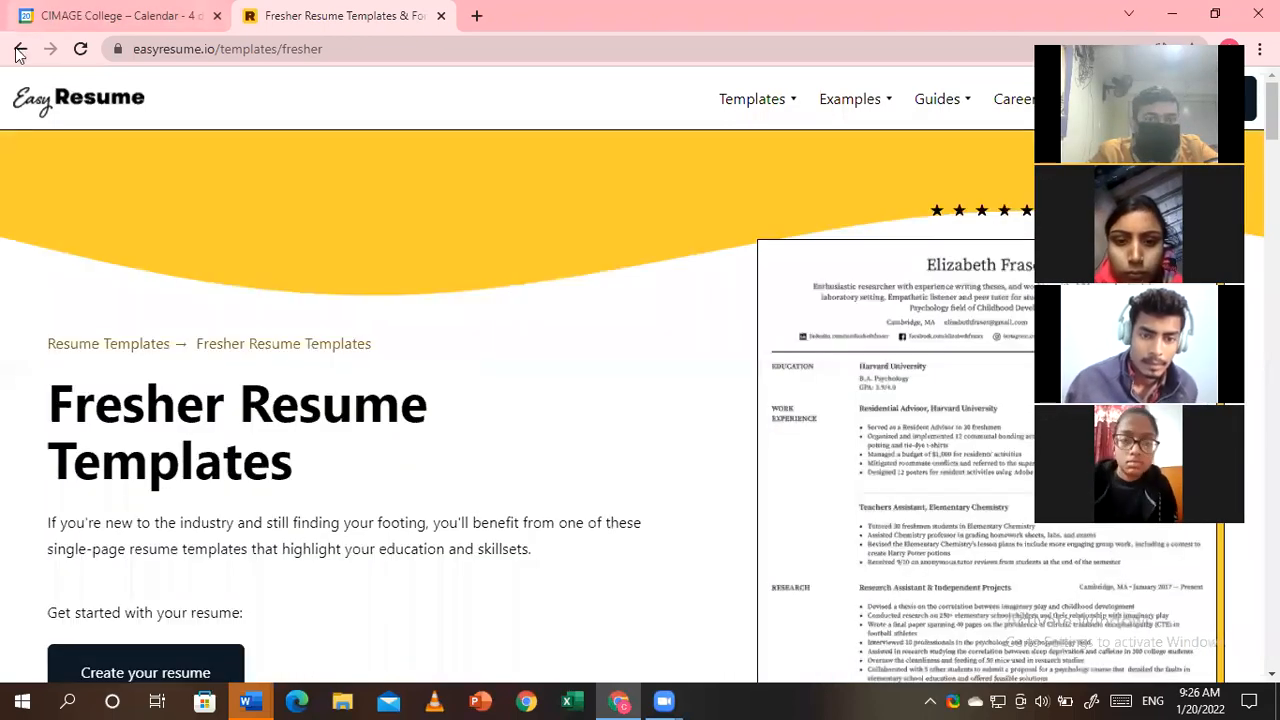
- Search 'resume images hd' in a new tab and open the Google Images results
{"action": "key", "text": "ctrl+t"}
{"action": "type", "text": "resume imags"}
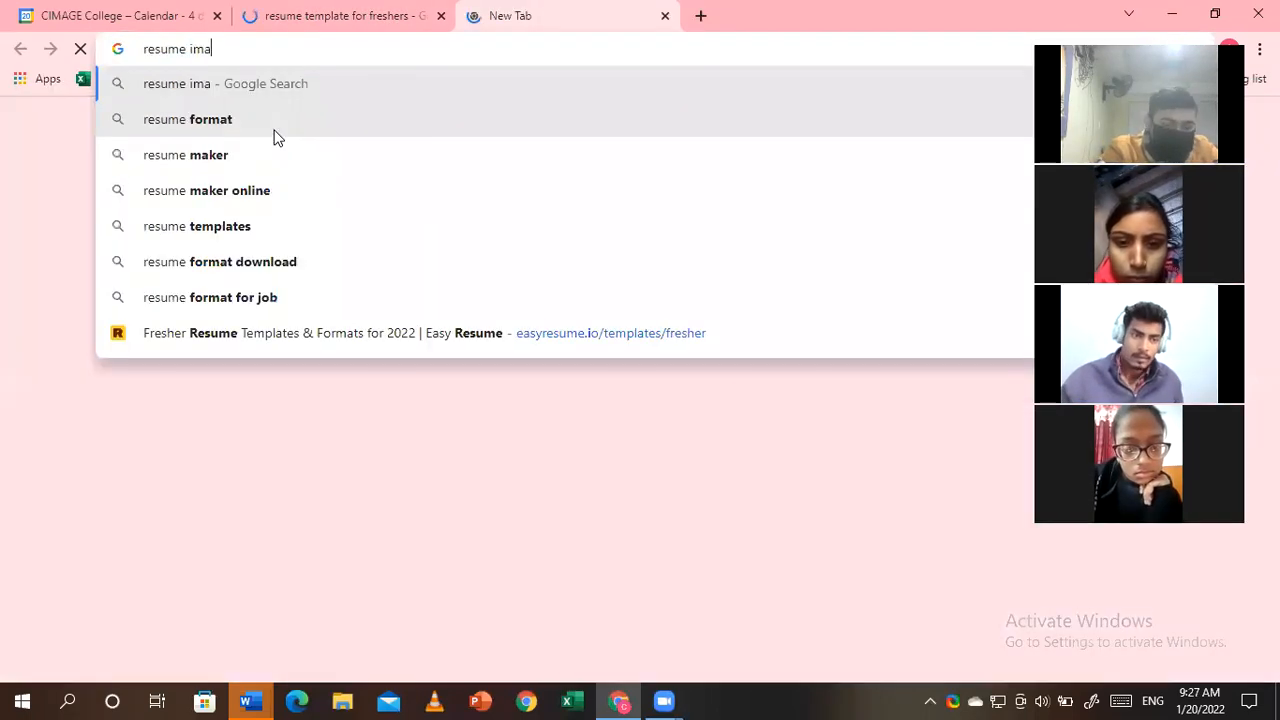
{"action": "key", "text": "BackSpace"}
{"action": "key", "text": "BackSpace"}
{"action": "type", "text": "ges"}
{"action": "key", "text": "Return"}
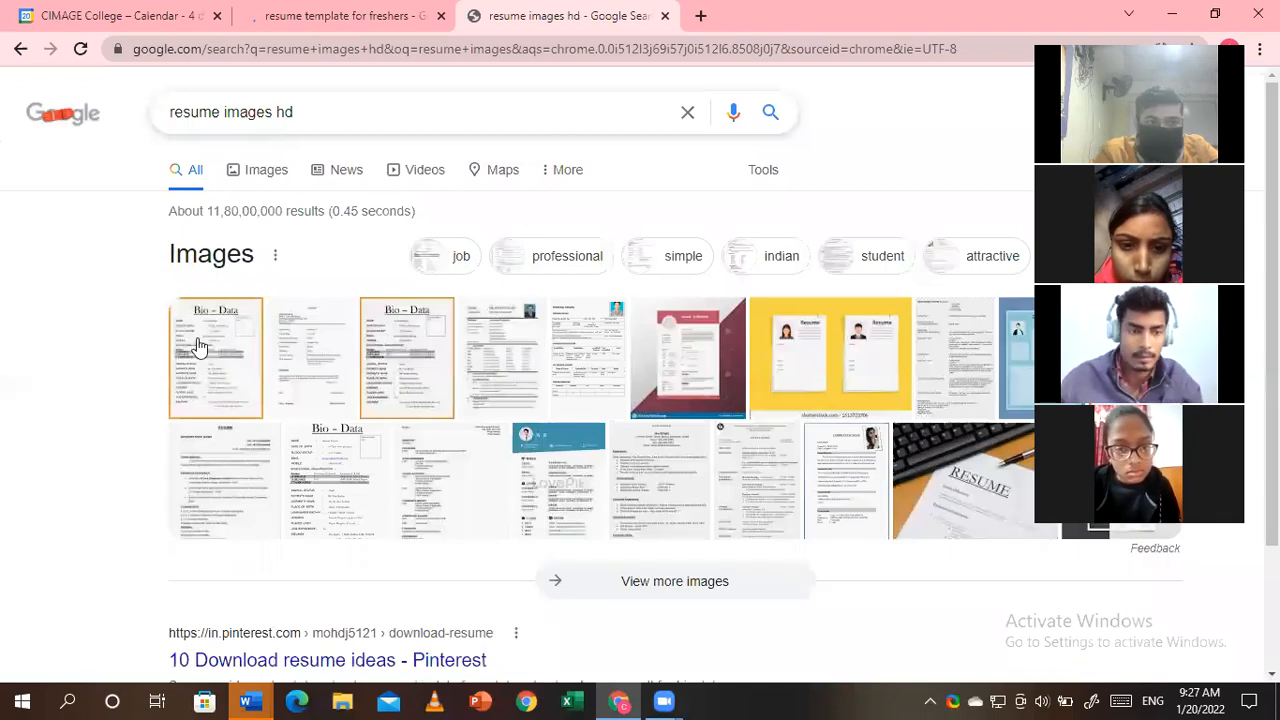
{"action": "left_click", "coordinate": [512, 361]}
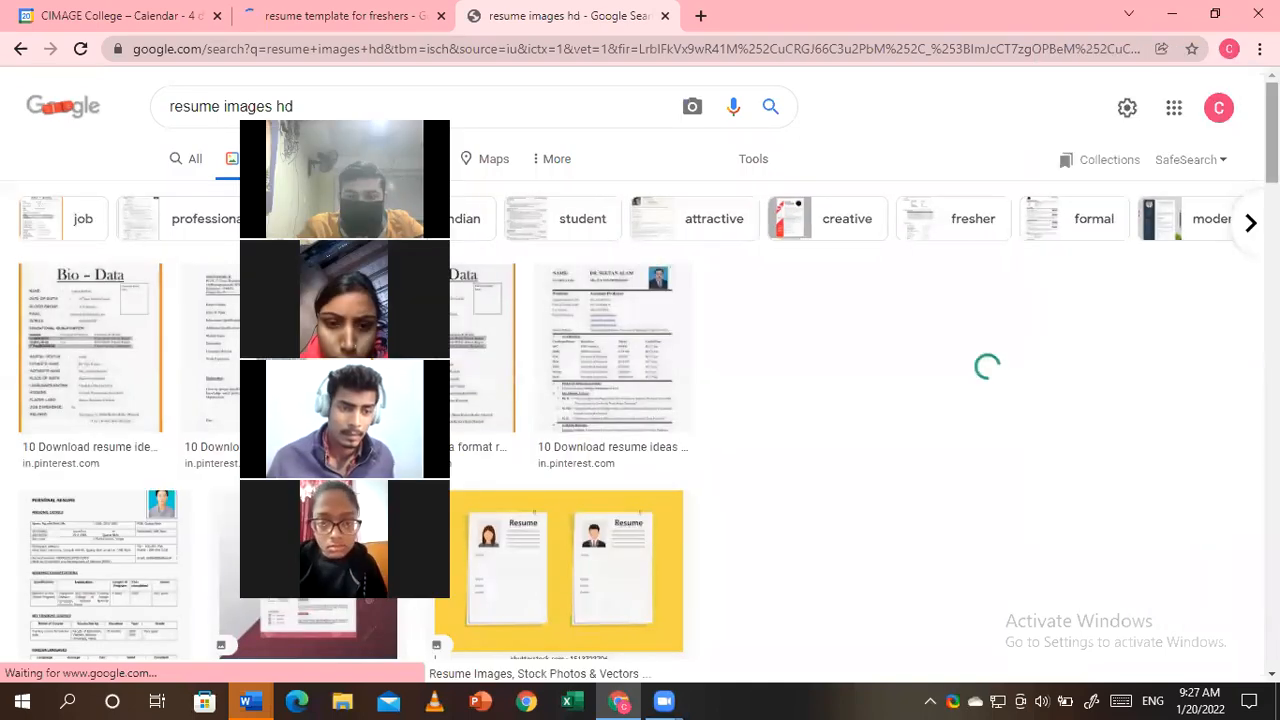
{"action": "key", "text": "alt+Tab"}
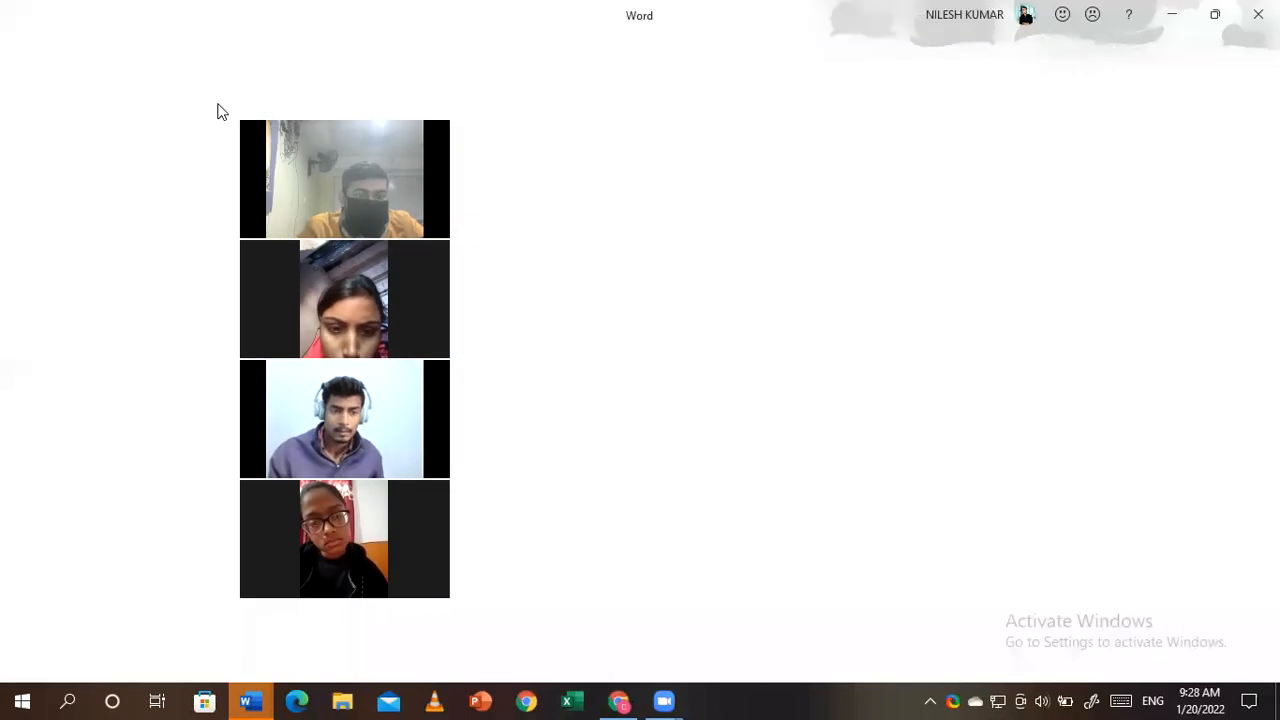
- Minimize the blank Word window to get back to the image results
{"action": "left_click_drag", "start_coordinate": [376, 117], "coordinate": [1186, 150]}
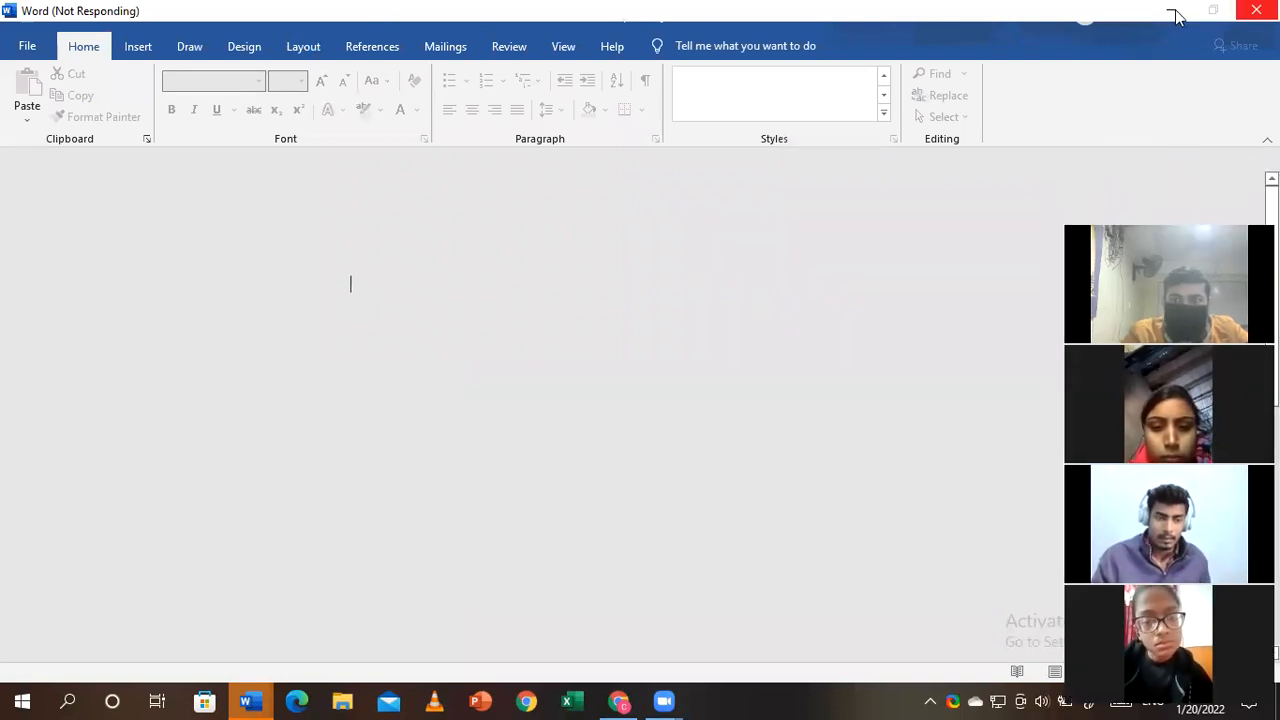
{"action": "left_click", "coordinate": [1174, 12]}
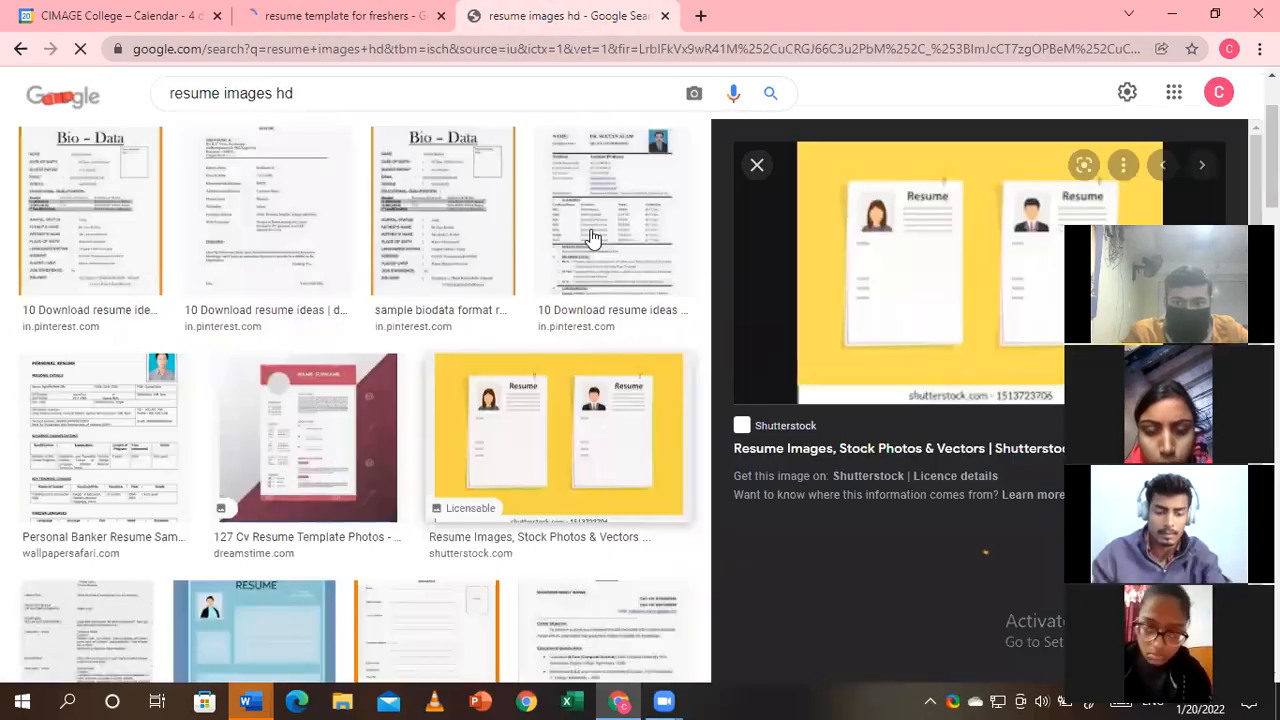
- View the Pinterest resume image in a new tab at 200% zoom, then close that tab
{"action": "left_click", "coordinate": [592, 235]}
{"action": "left_click_drag", "start_coordinate": [1168, 236], "coordinate": [149, 162]}
{"action": "right_click", "coordinate": [992, 277]}
{"action": "left_click", "coordinate": [1067, 453]}
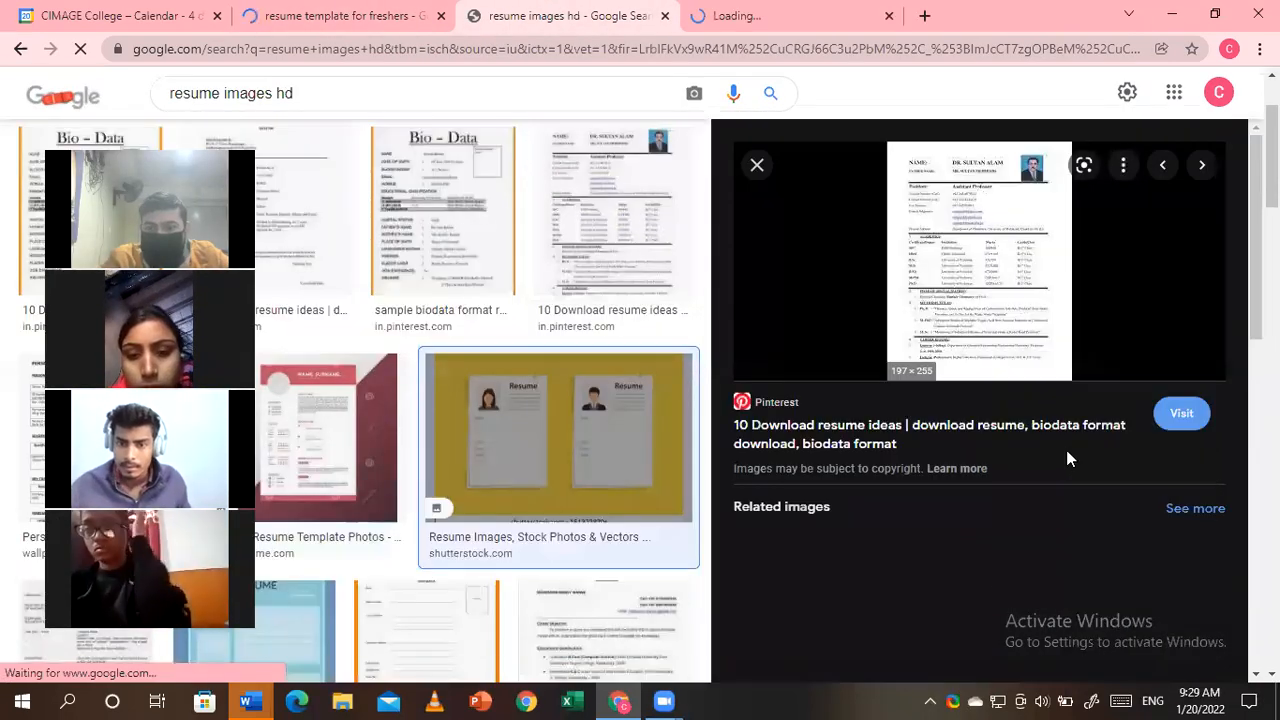
{"action": "left_click", "coordinate": [735, 15]}
{"action": "left_click", "coordinate": [1259, 48]}
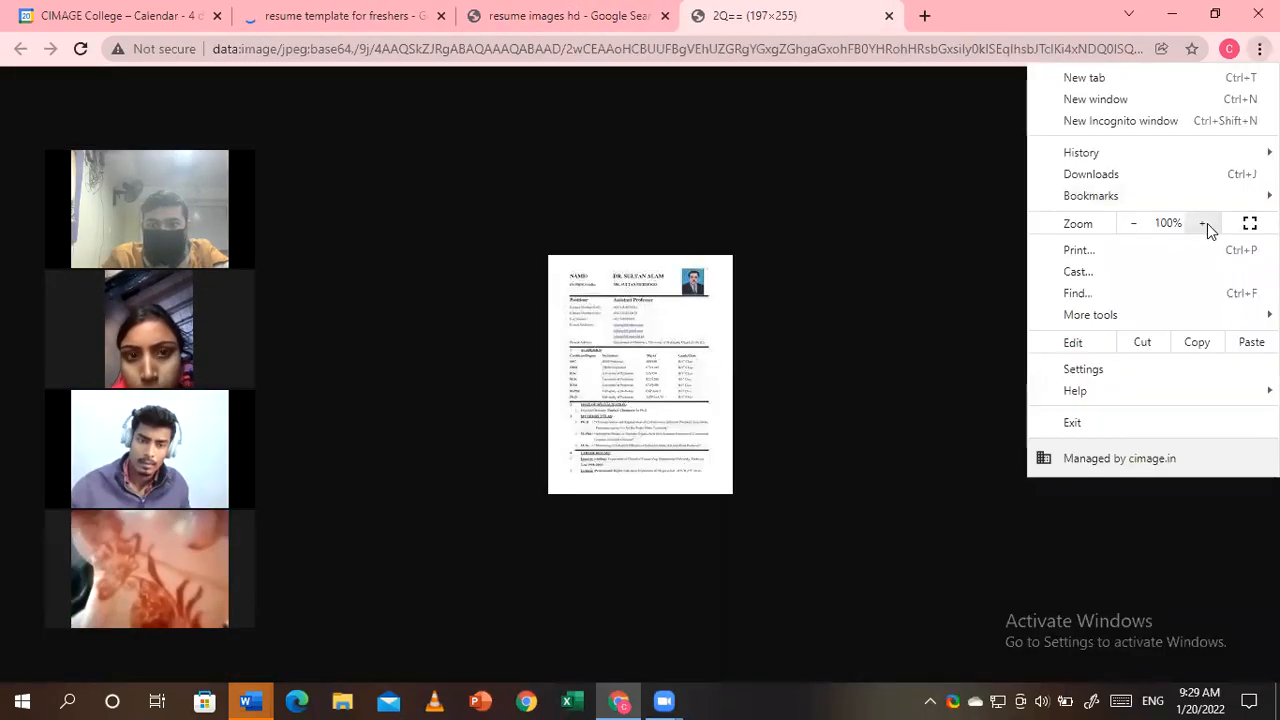
{"action": "left_click", "coordinate": [1205, 223]}
{"action": "left_click", "coordinate": [1205, 223]}
{"action": "left_click", "coordinate": [1205, 223]}
{"action": "left_click", "coordinate": [1205, 223]}
{"action": "left_click", "coordinate": [1205, 223]}
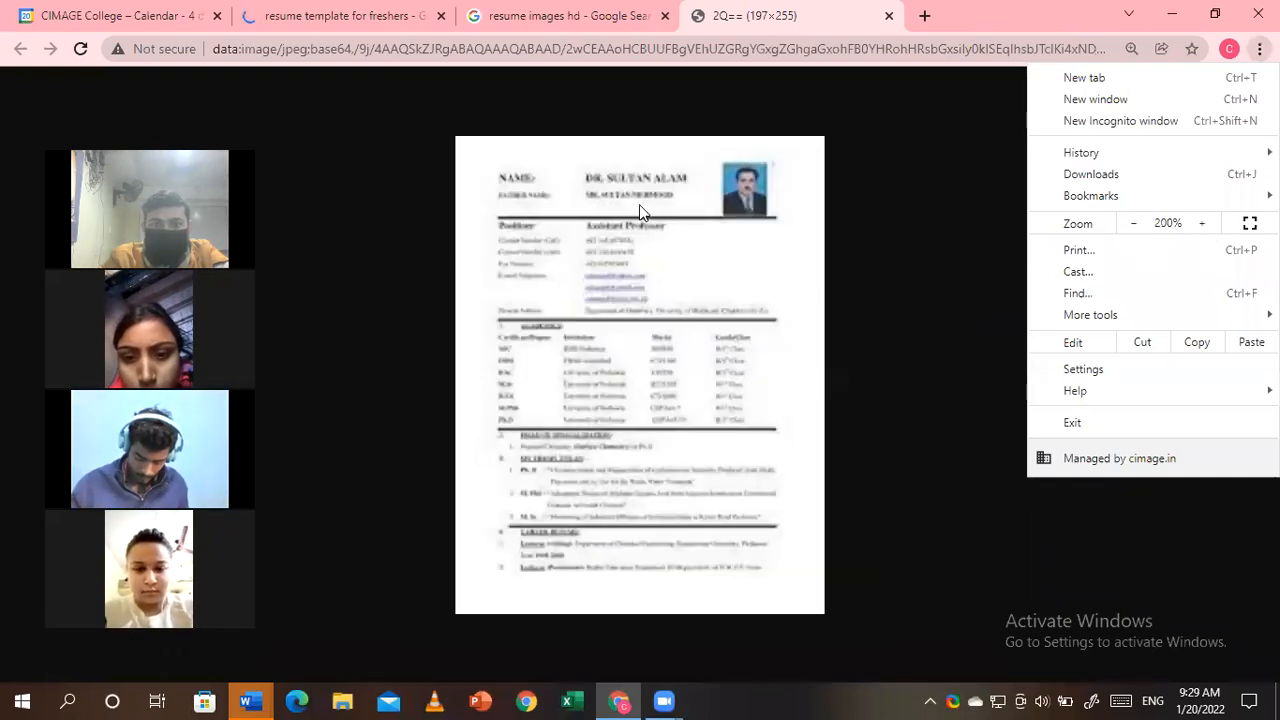
{"action": "left_click", "coordinate": [631, 246]}
{"action": "left_click", "coordinate": [889, 16]}
{"action": "left_click", "coordinate": [318, 12]}
{"action": "left_click", "coordinate": [560, 16]}
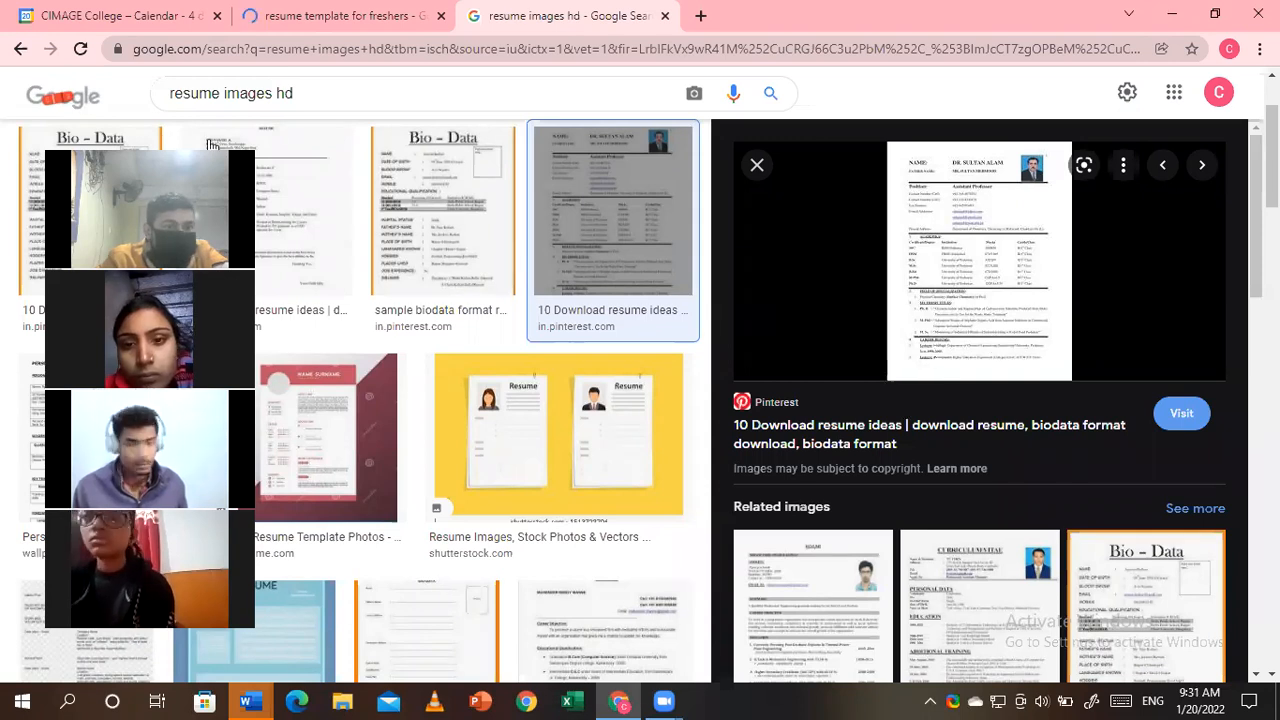
- Preview the red Dreamstime resume template and close the resume template for freshers tab
{"action": "left_click", "coordinate": [297, 477]}
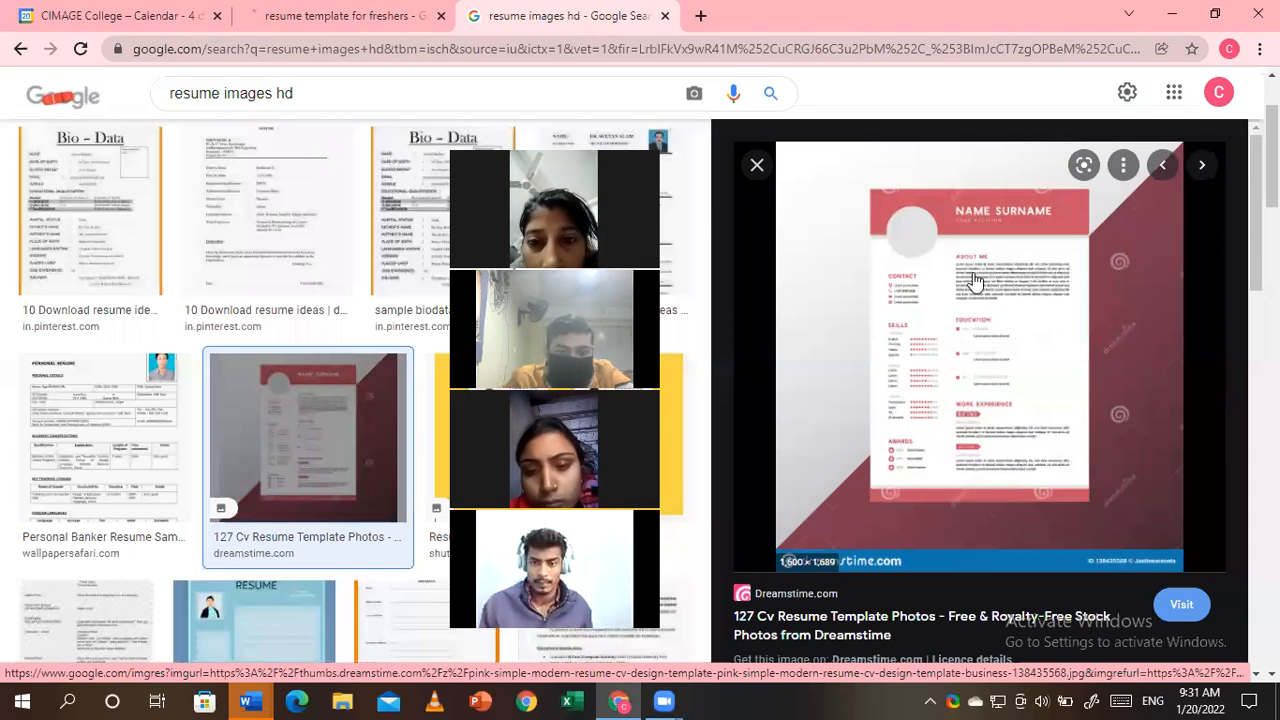
{"action": "left_click", "coordinate": [425, 16]}
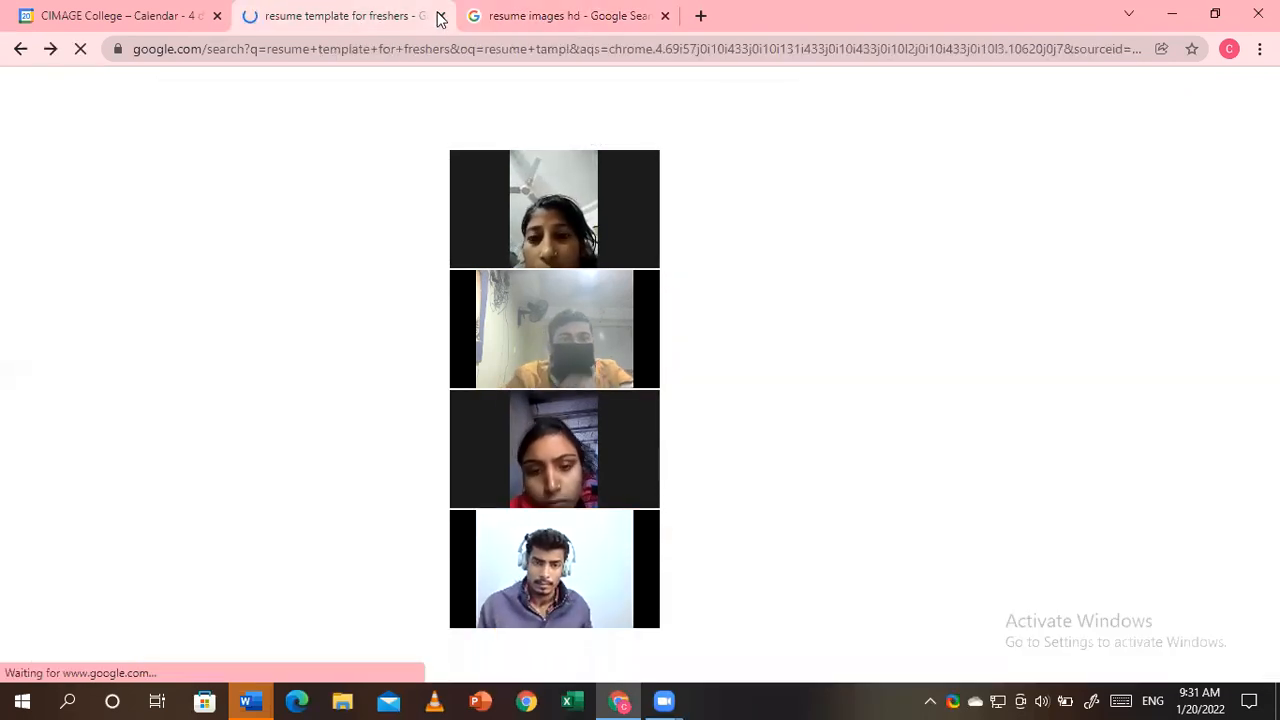
{"action": "left_click", "coordinate": [440, 16]}
{"action": "left_click", "coordinate": [240, 698]}
- Create Document2 from Word's Blue grey resume template on the New page
{"action": "left_click", "coordinate": [208, 600]}
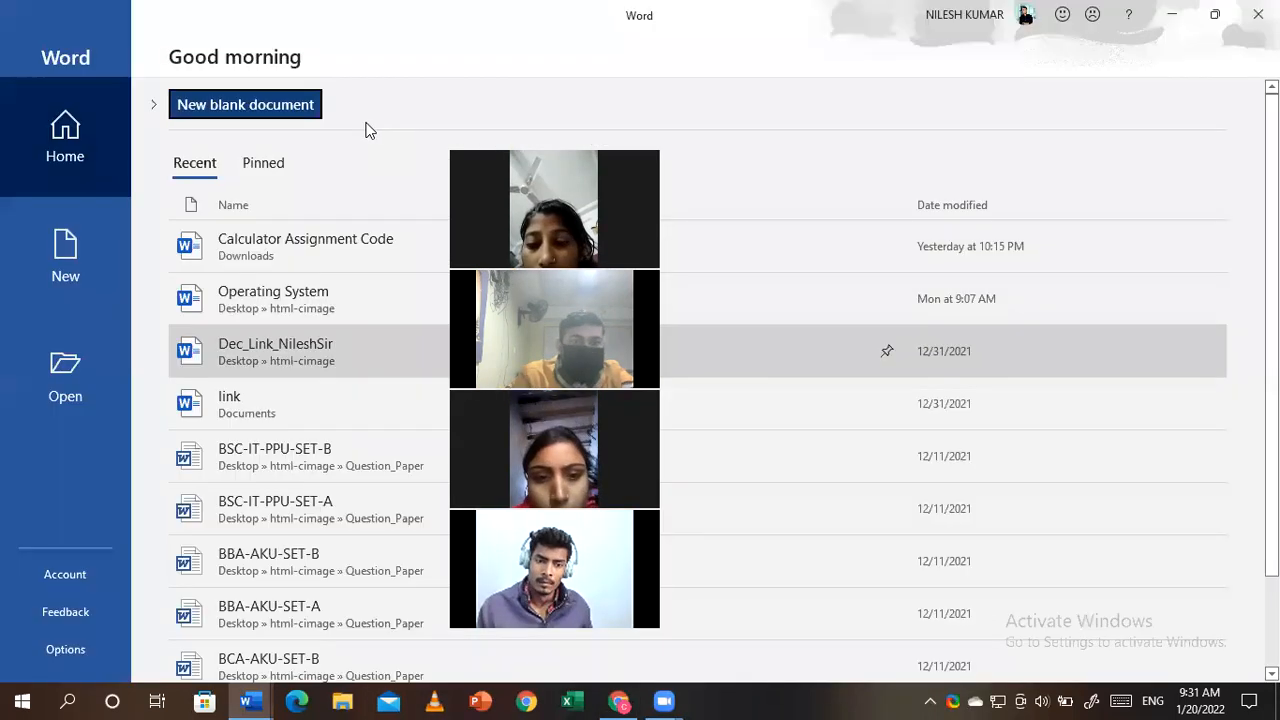
{"action": "left_click", "coordinate": [68, 280]}
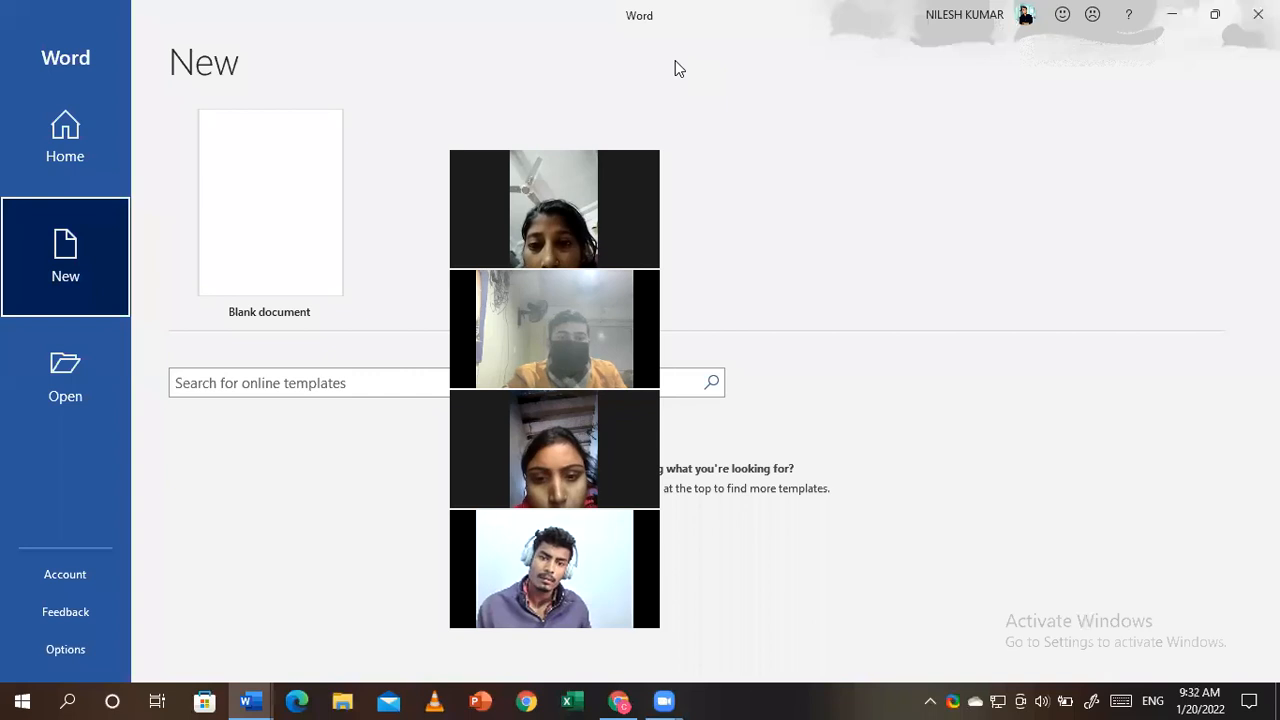
{"action": "left_click", "coordinate": [595, 147]}
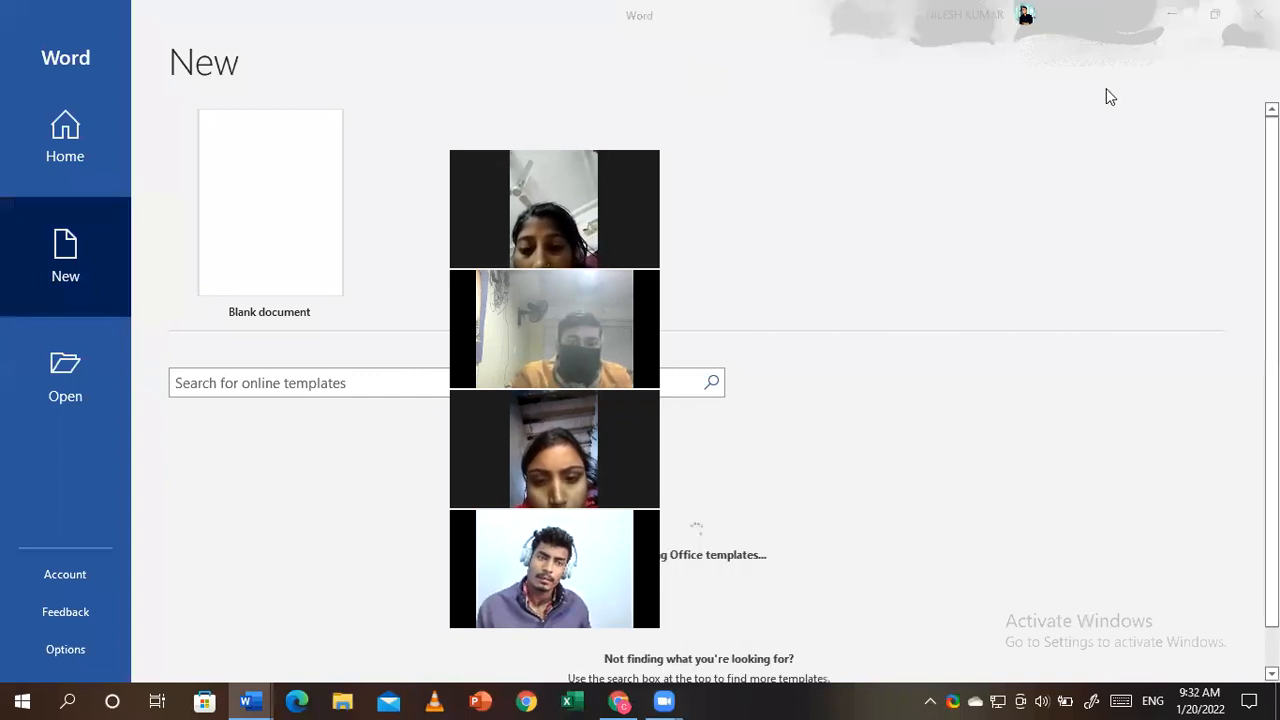
{"action": "left_click", "coordinate": [668, 560]}
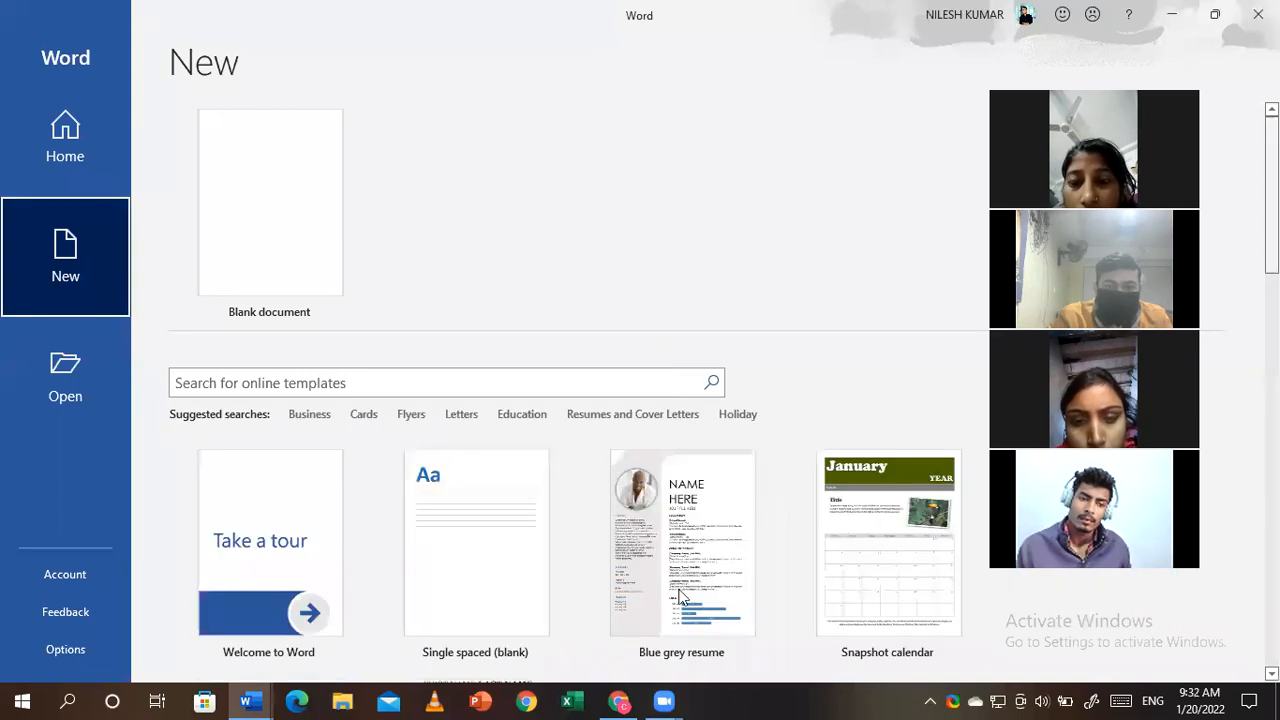
{"action": "double_click", "coordinate": [668, 560]}
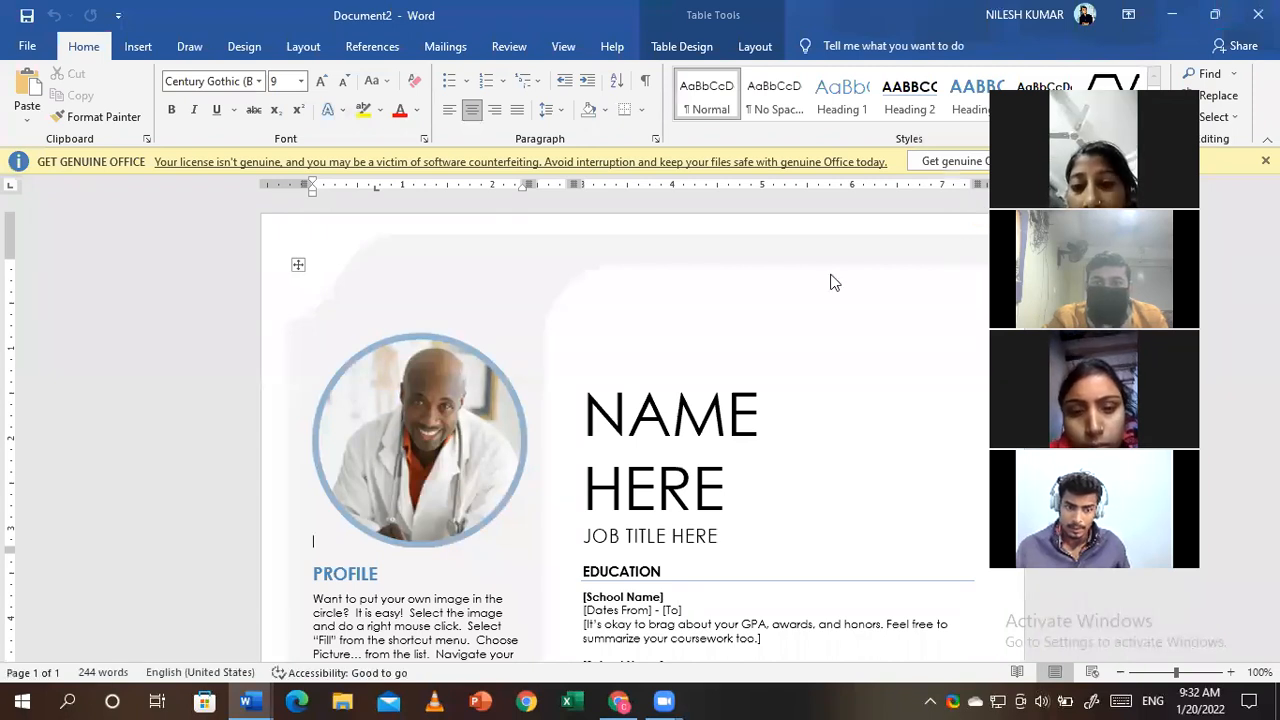
- Undo the accidental edit and start a Picture fill from a file for the circular photo
{"action": "scroll", "coordinate": [625, 430], "scroll_direction": "down", "scroll_amount": 10}
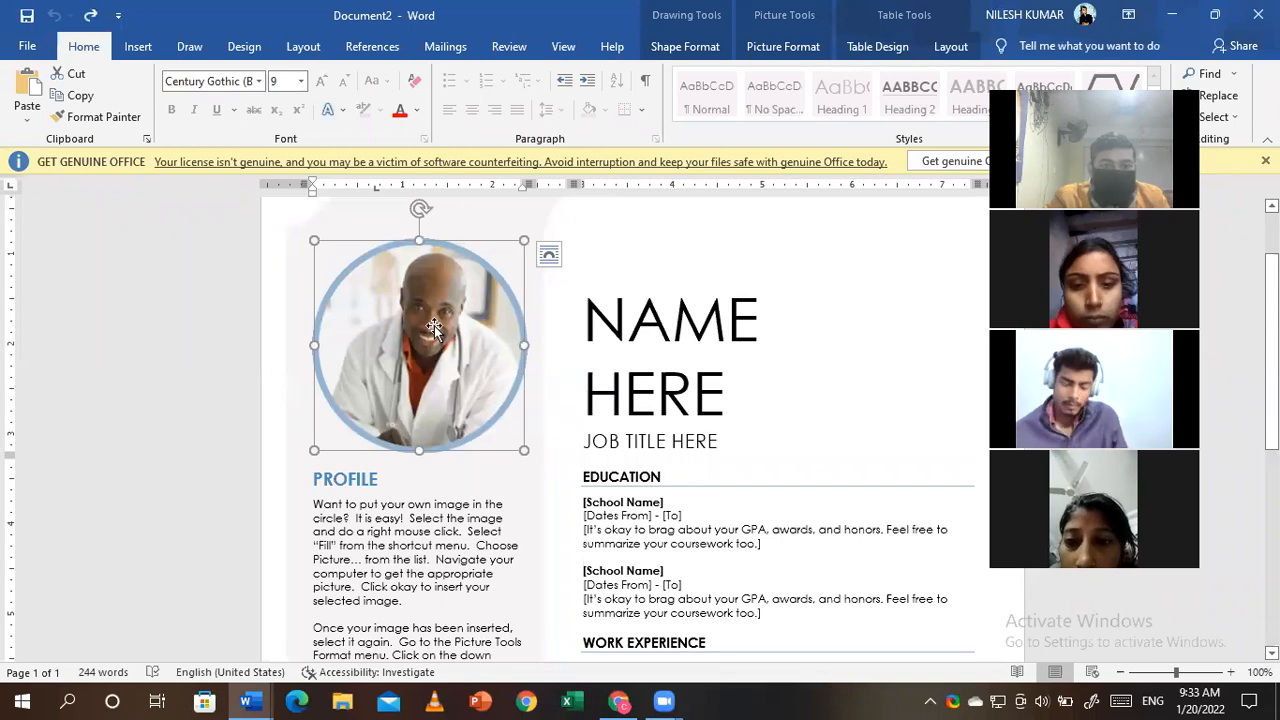
{"action": "key", "text": "ctrl+z"}
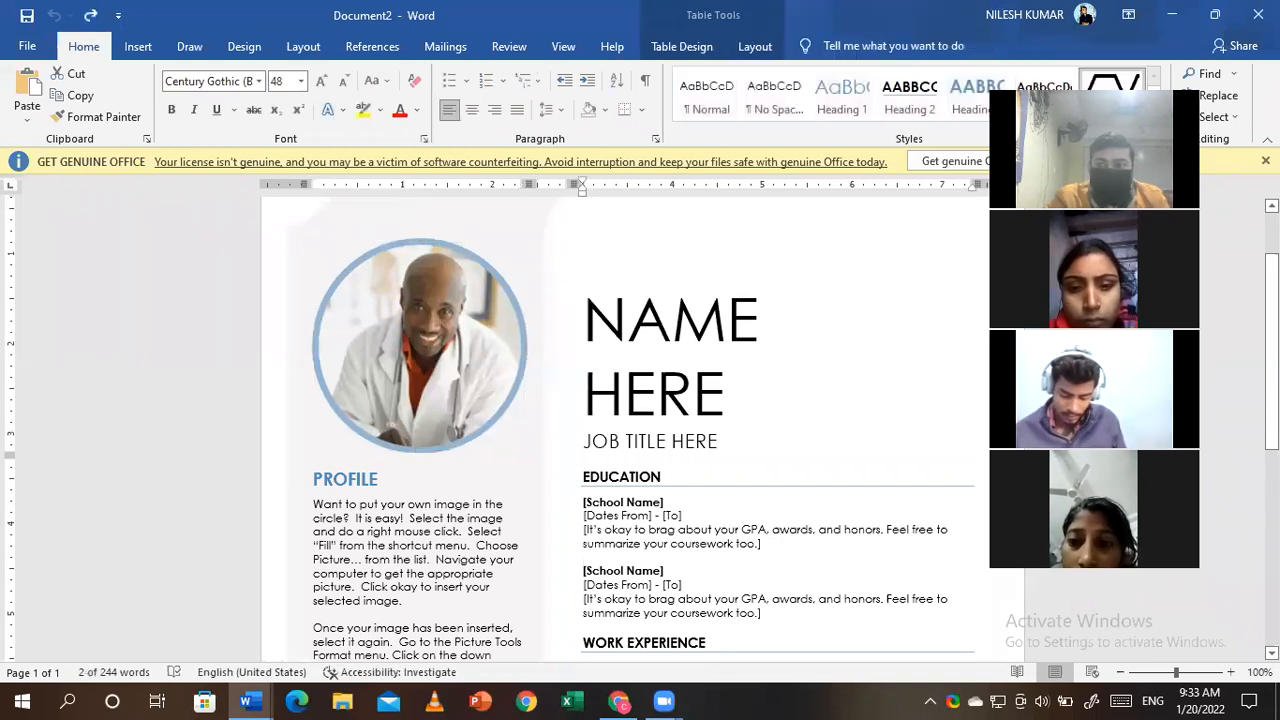
{"action": "right_click", "coordinate": [448, 283]}
{"action": "left_click", "coordinate": [483, 250]}
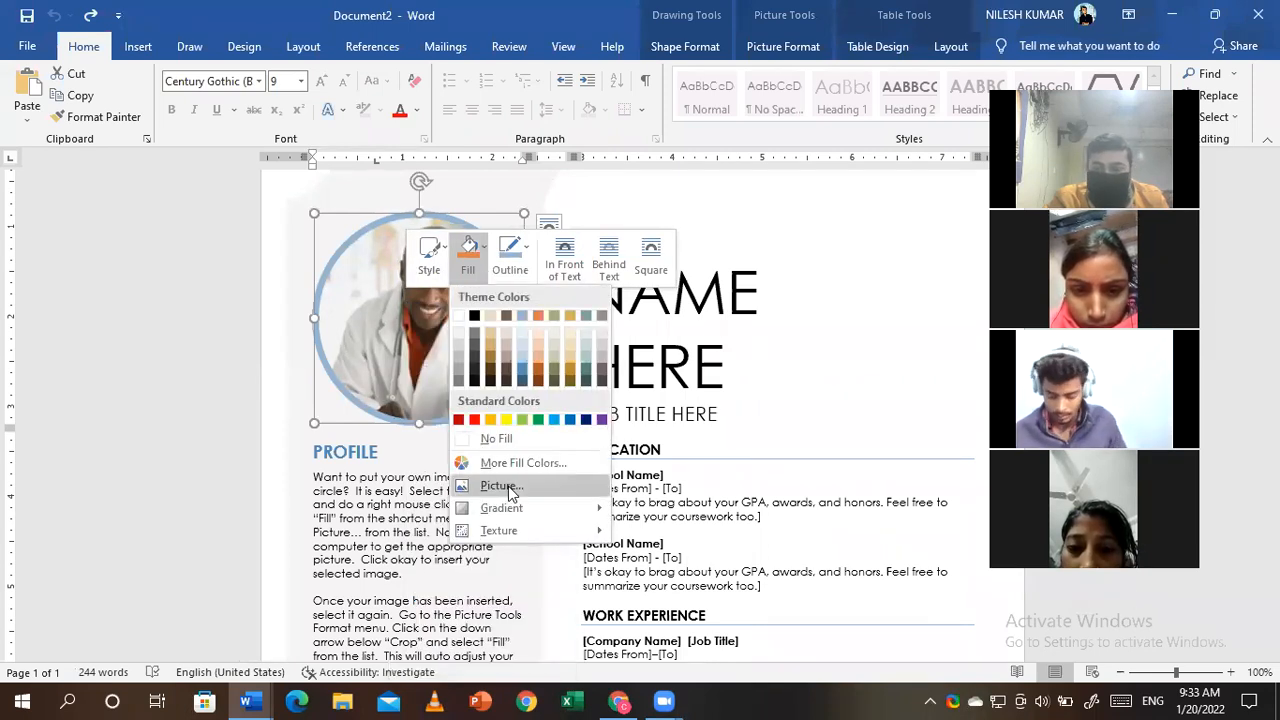
{"action": "left_click", "coordinate": [508, 486]}
{"action": "left_click", "coordinate": [487, 315]}
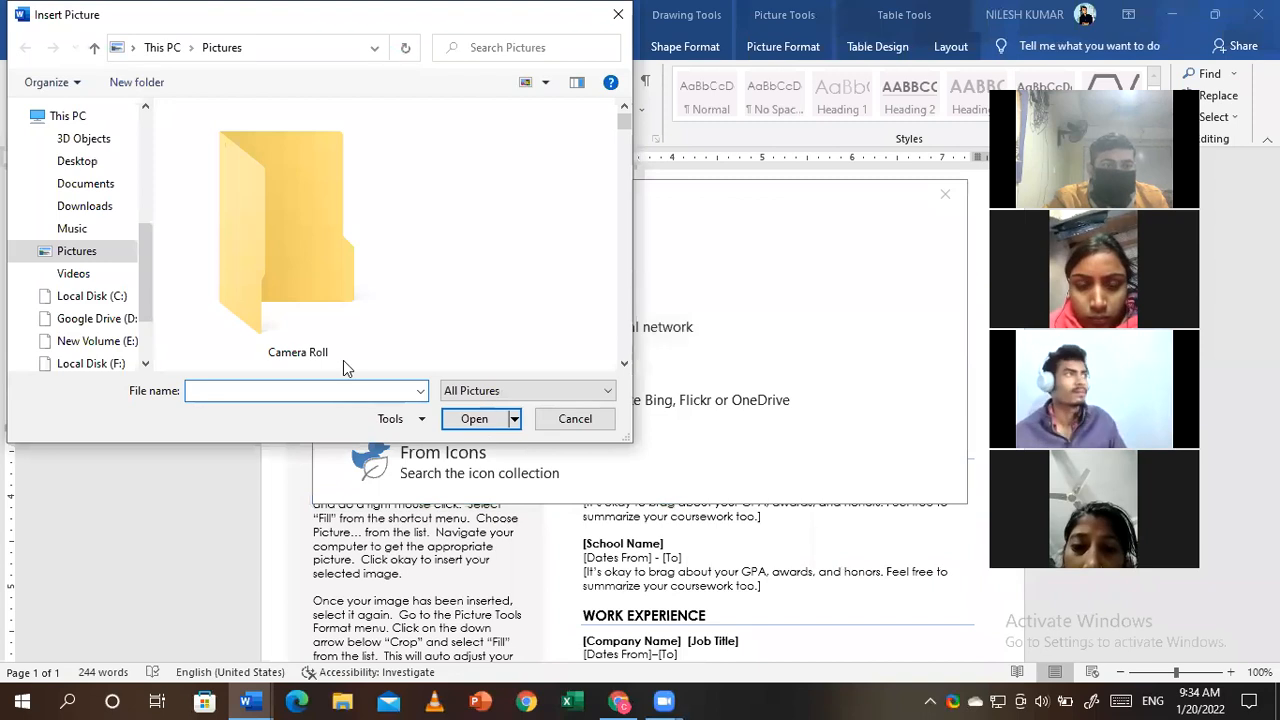
- Browse the Downloads folder without choosing a picture, close it, and return to Chrome
{"action": "left_click", "coordinate": [88, 206]}
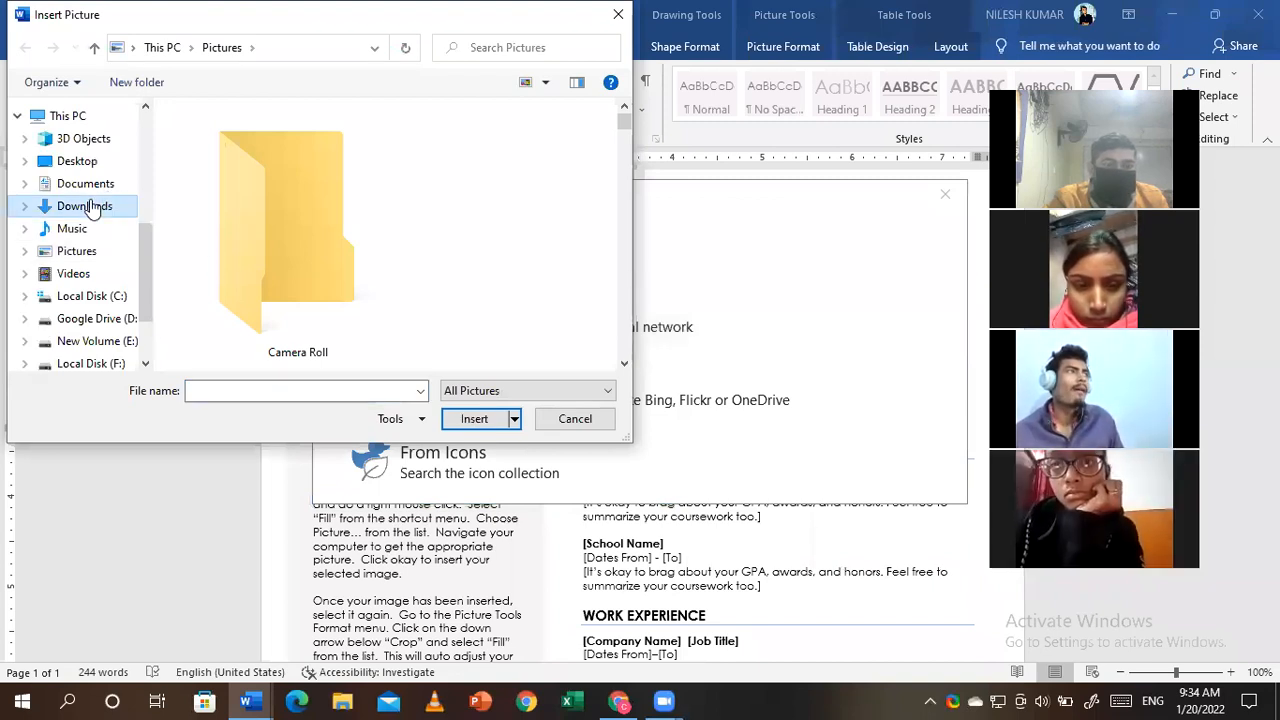
{"action": "left_click", "coordinate": [624, 365]}
{"action": "left_click", "coordinate": [624, 365]}
{"action": "left_click", "coordinate": [624, 365]}
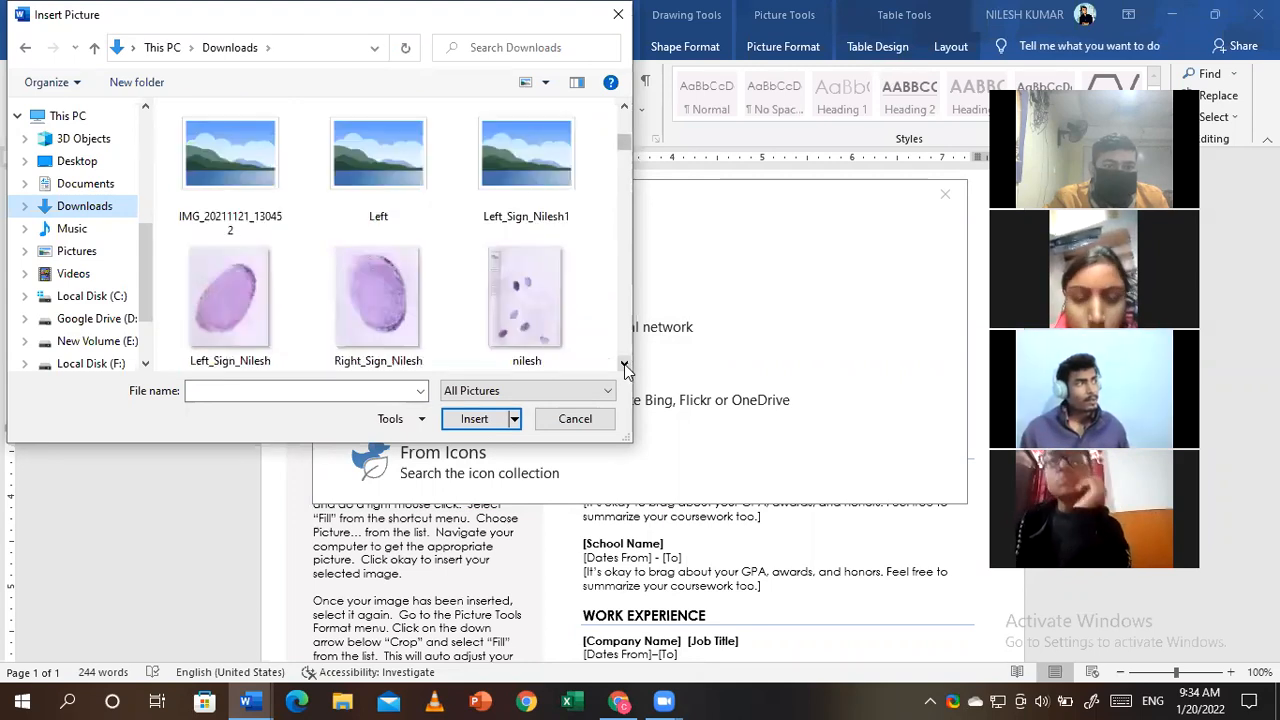
{"action": "left_click", "coordinate": [624, 365]}
{"action": "left_click", "coordinate": [624, 365]}
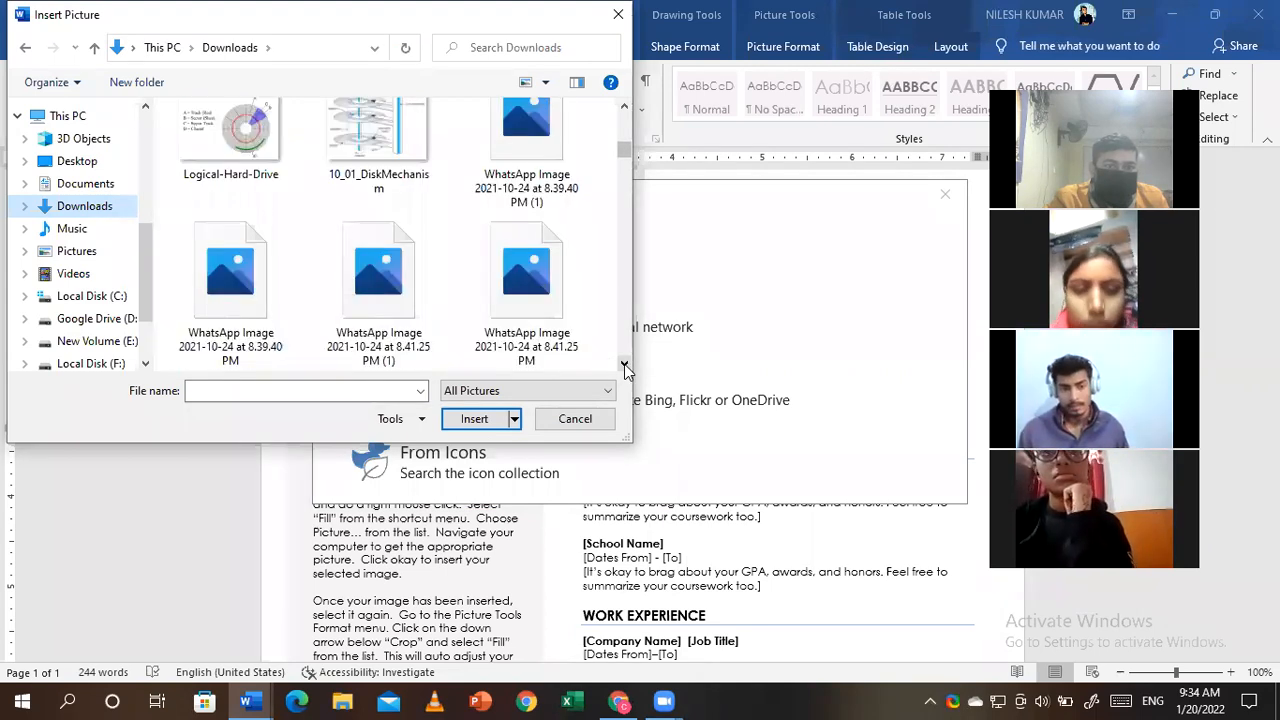
{"action": "left_click", "coordinate": [624, 365]}
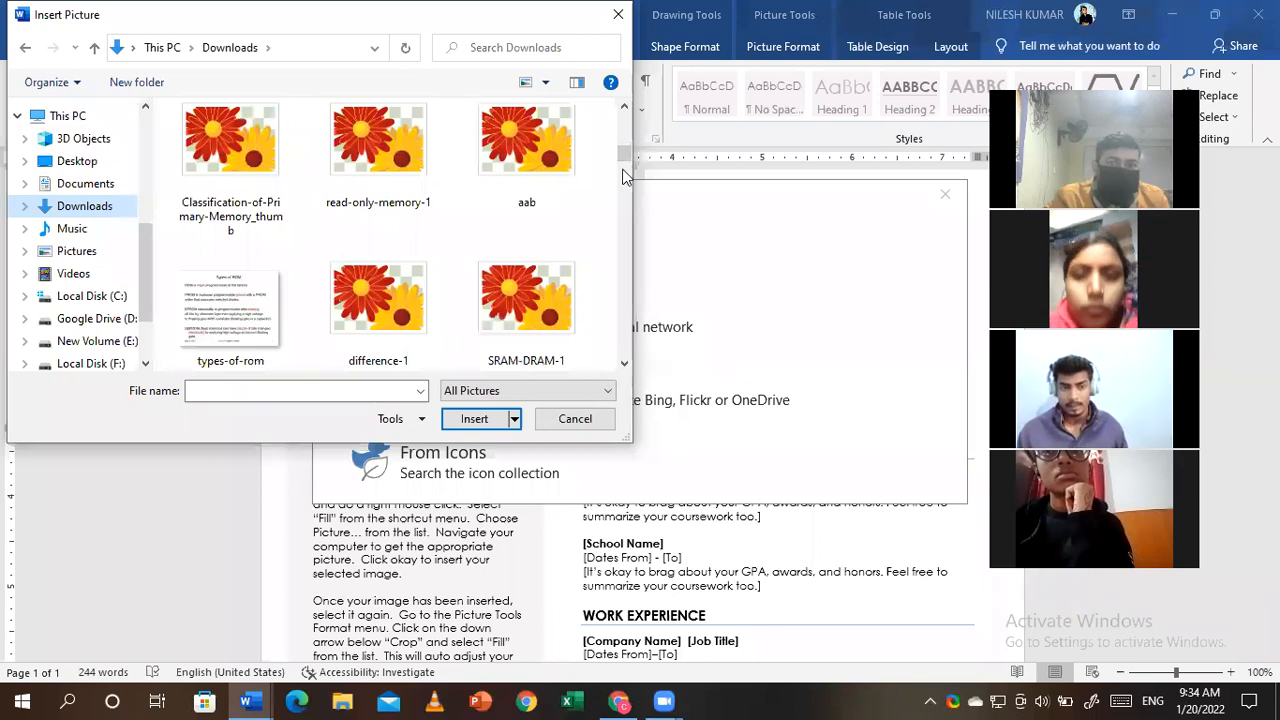
{"action": "left_click", "coordinate": [618, 14]}
{"action": "left_click", "coordinate": [617, 700]}
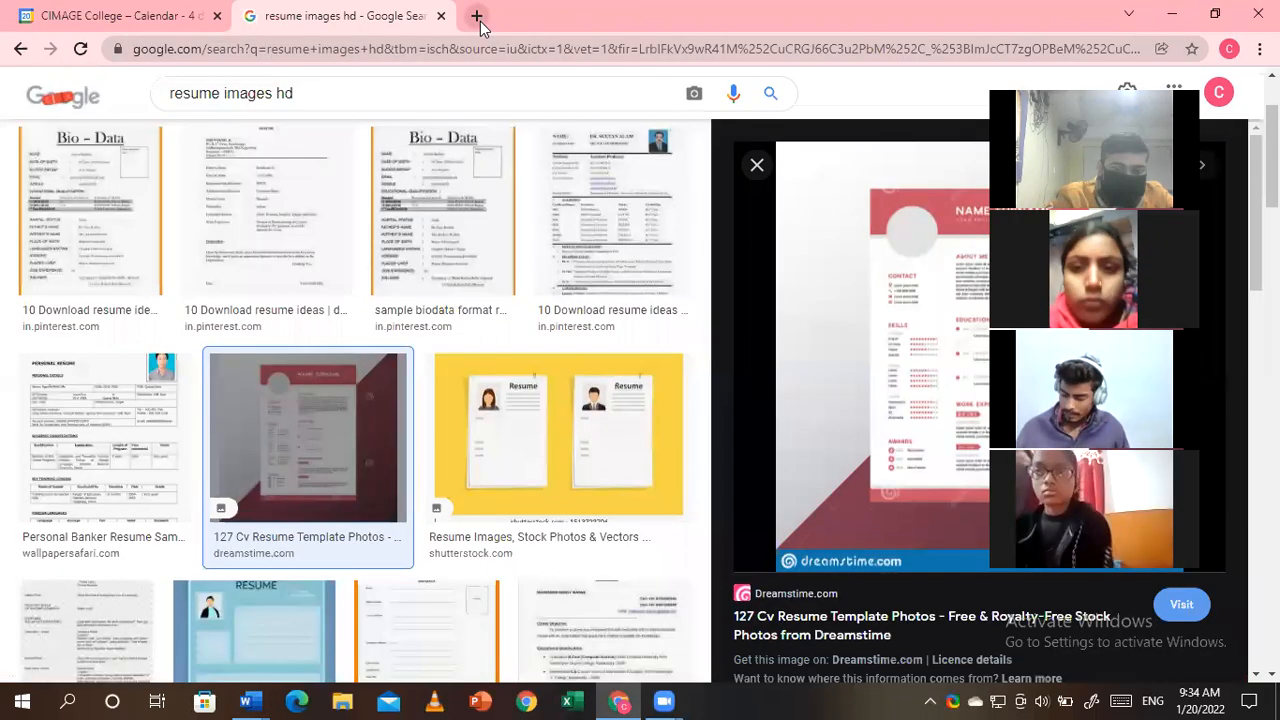
- Search Chrome for 'image of man' and save a man's photo to Downloads
{"action": "left_click", "coordinate": [478, 16]}
{"action": "type", "text": "image of man"}
{"action": "key", "text": "Return"}
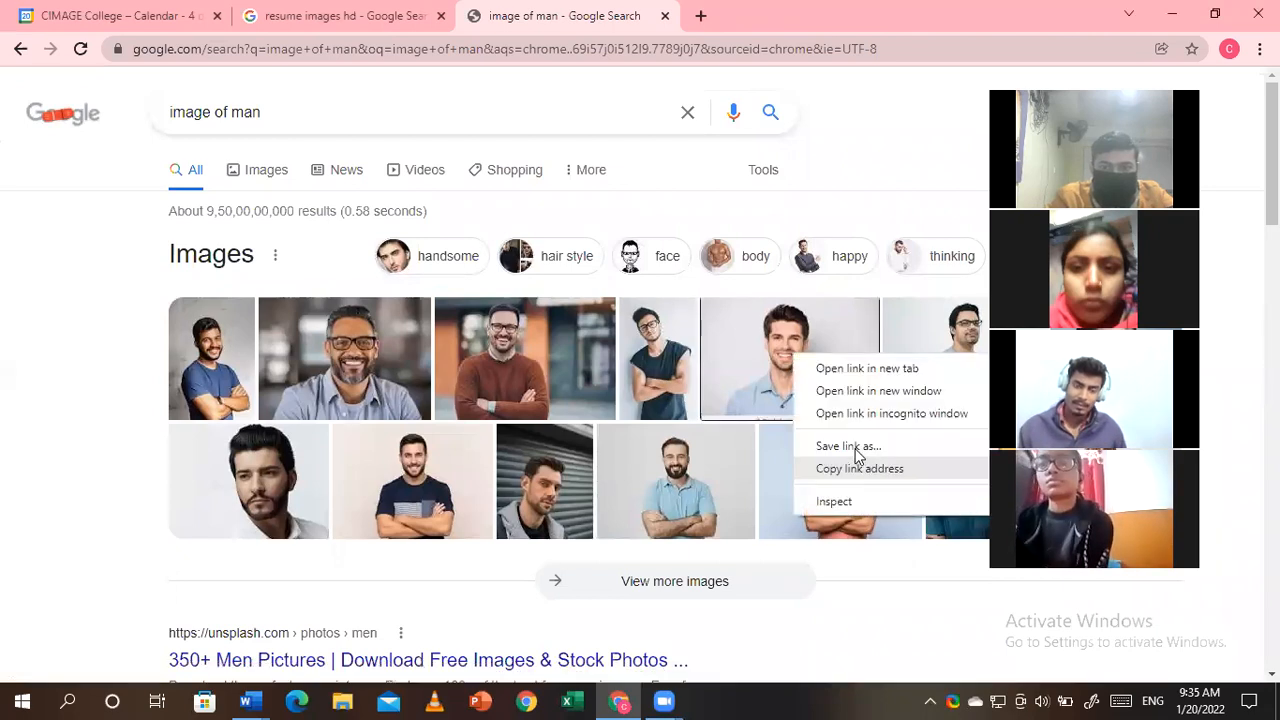
{"action": "right_click", "coordinate": [800, 355]}
{"action": "left_click", "coordinate": [772, 340]}
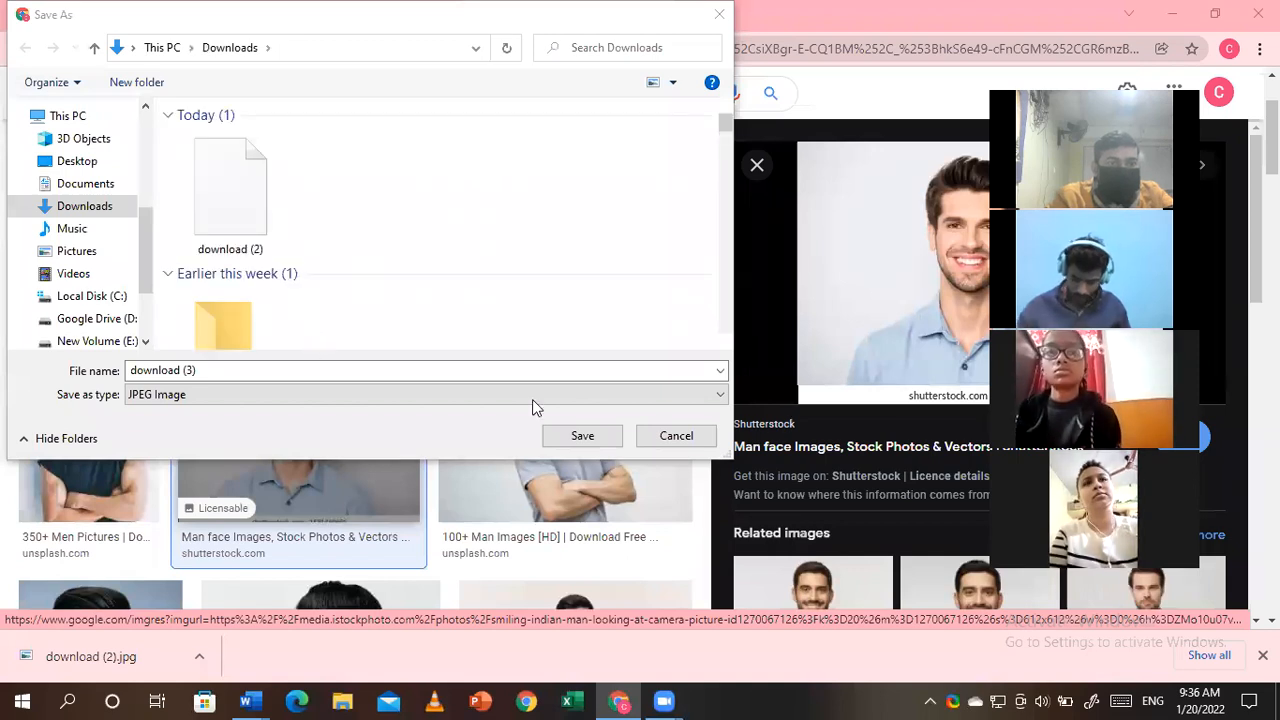
{"action": "left_click", "coordinate": [585, 435]}
- Close the image search and resume image tabs and return to the Word resume
{"action": "left_click", "coordinate": [664, 16]}
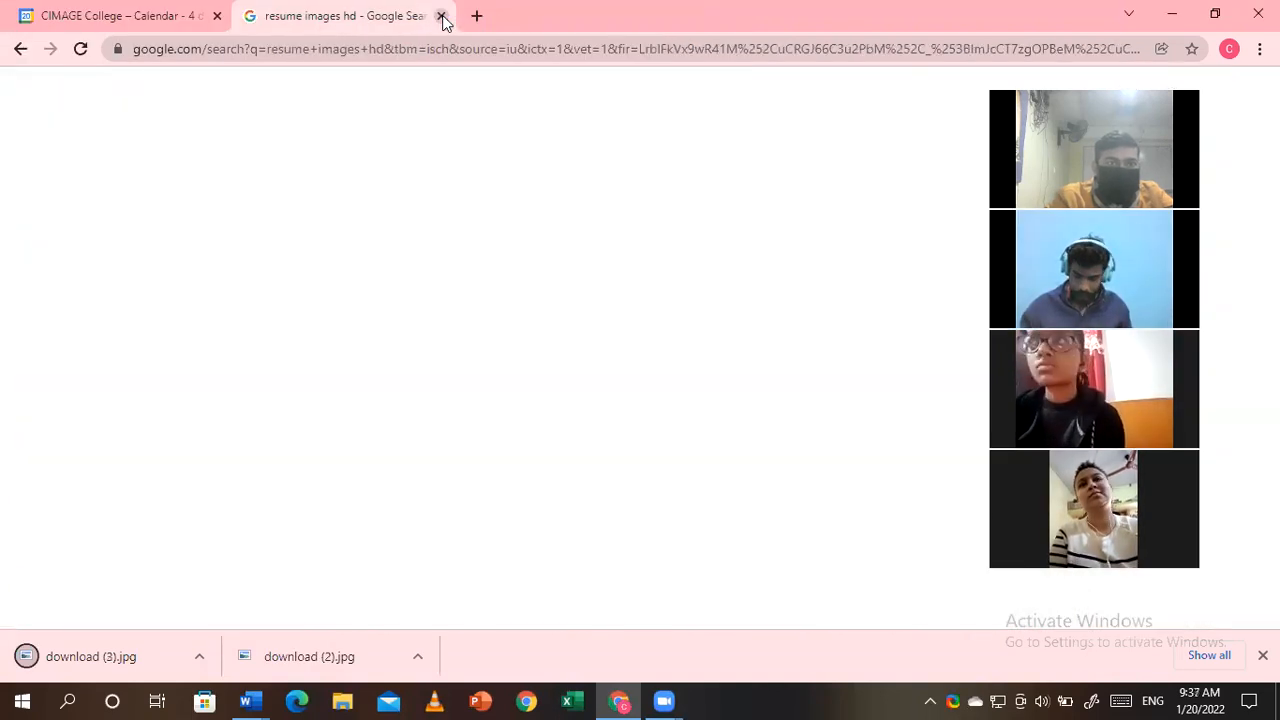
{"action": "left_click", "coordinate": [441, 16]}
{"action": "left_click", "coordinate": [250, 700]}
{"action": "left_click", "coordinate": [150, 625]}
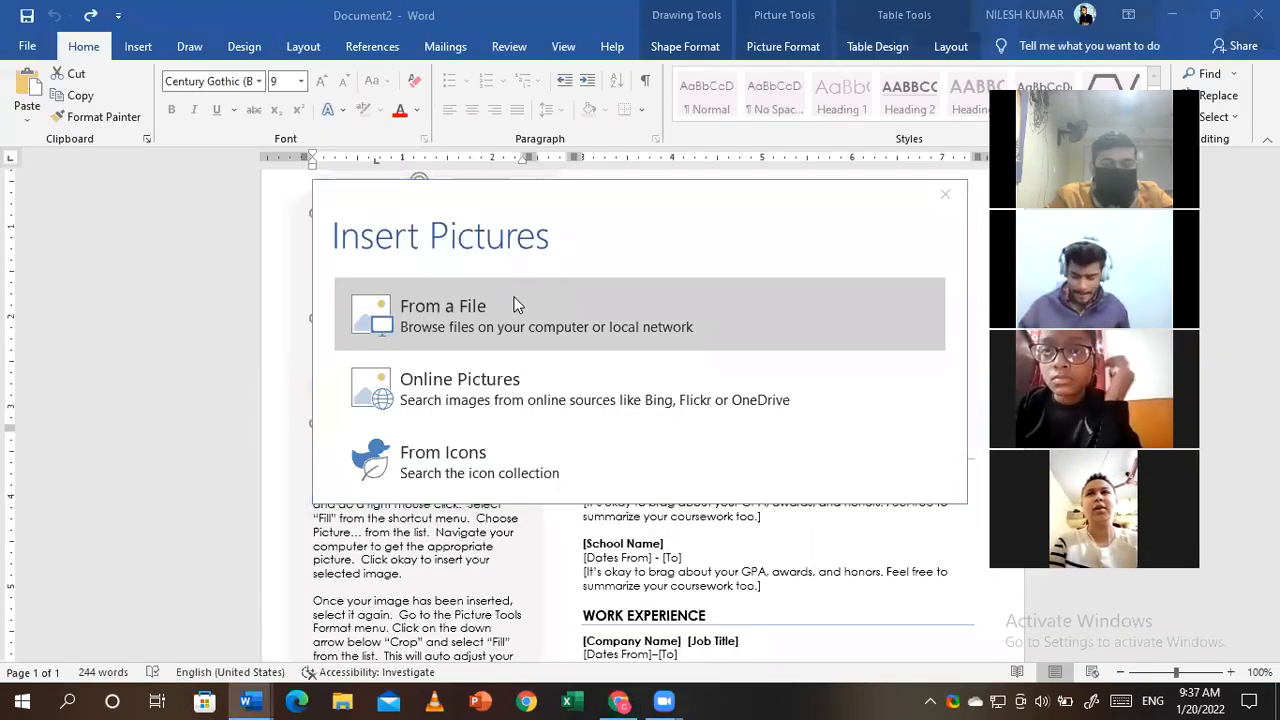
- Insert download (2) from Downloads into the resume's circular photo frame
{"action": "left_click", "coordinate": [310, 197]}
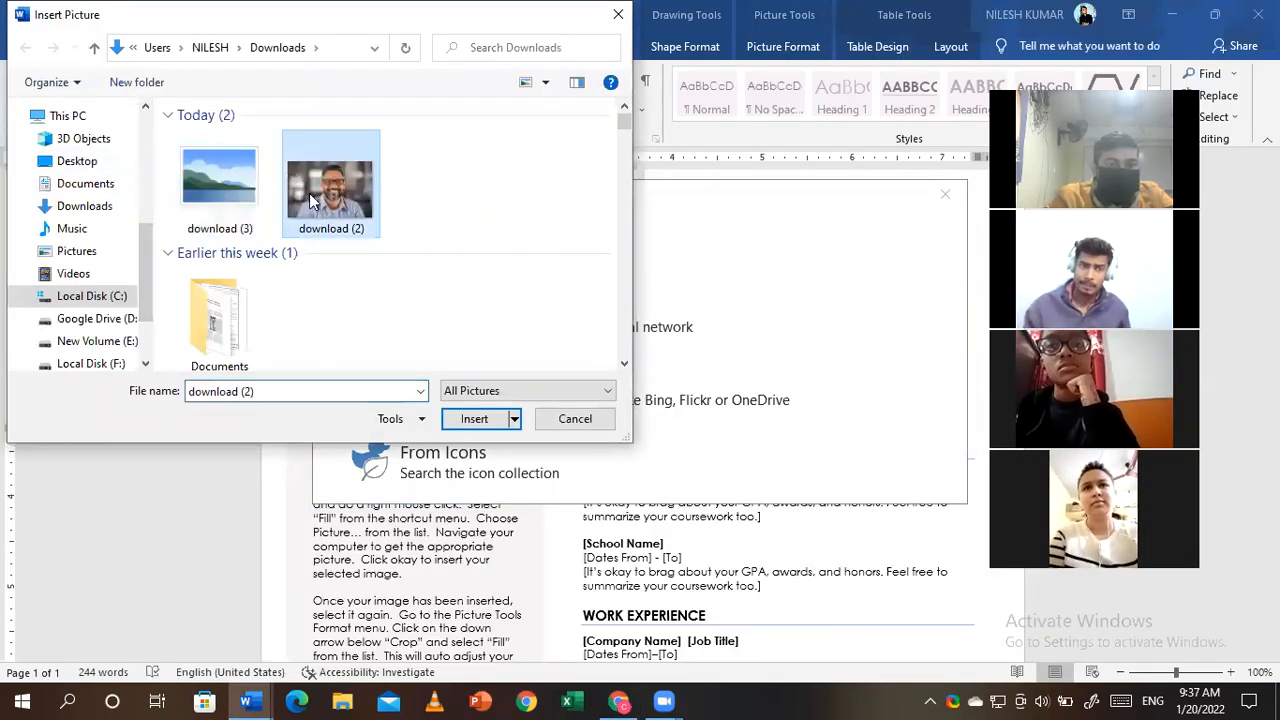
{"action": "left_click", "coordinate": [476, 419]}
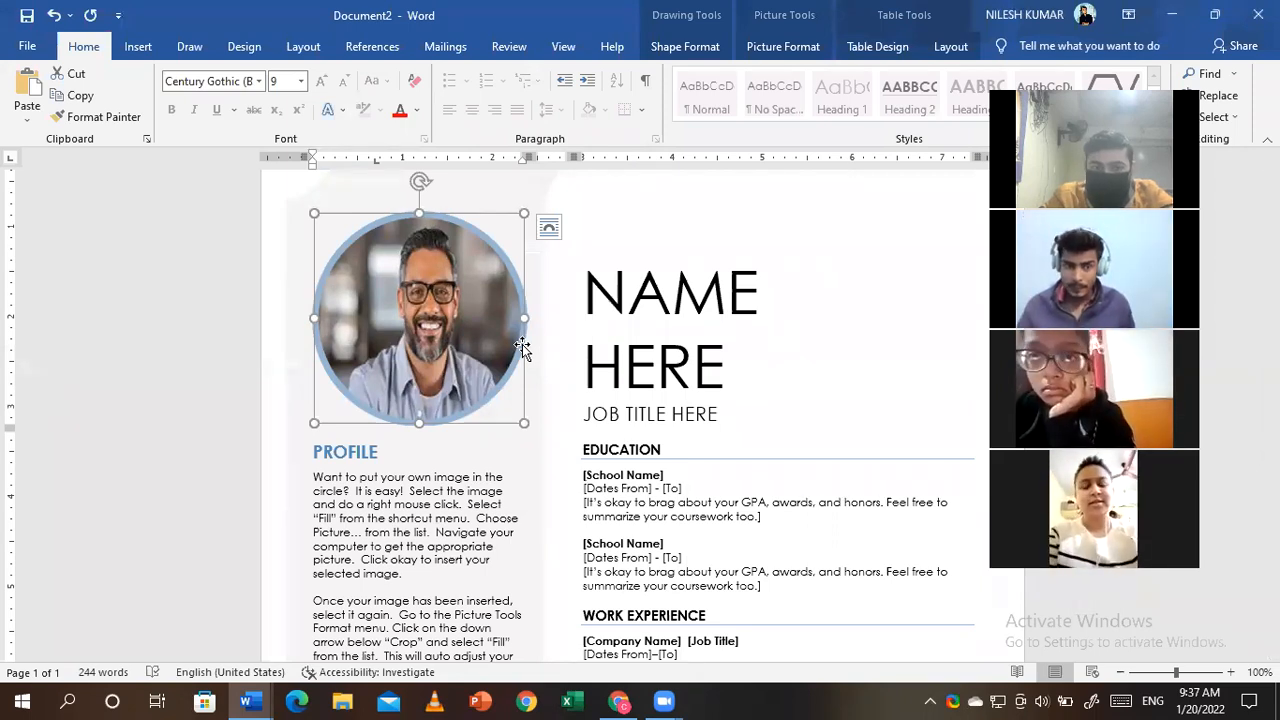
{"action": "left_click", "coordinate": [727, 352]}
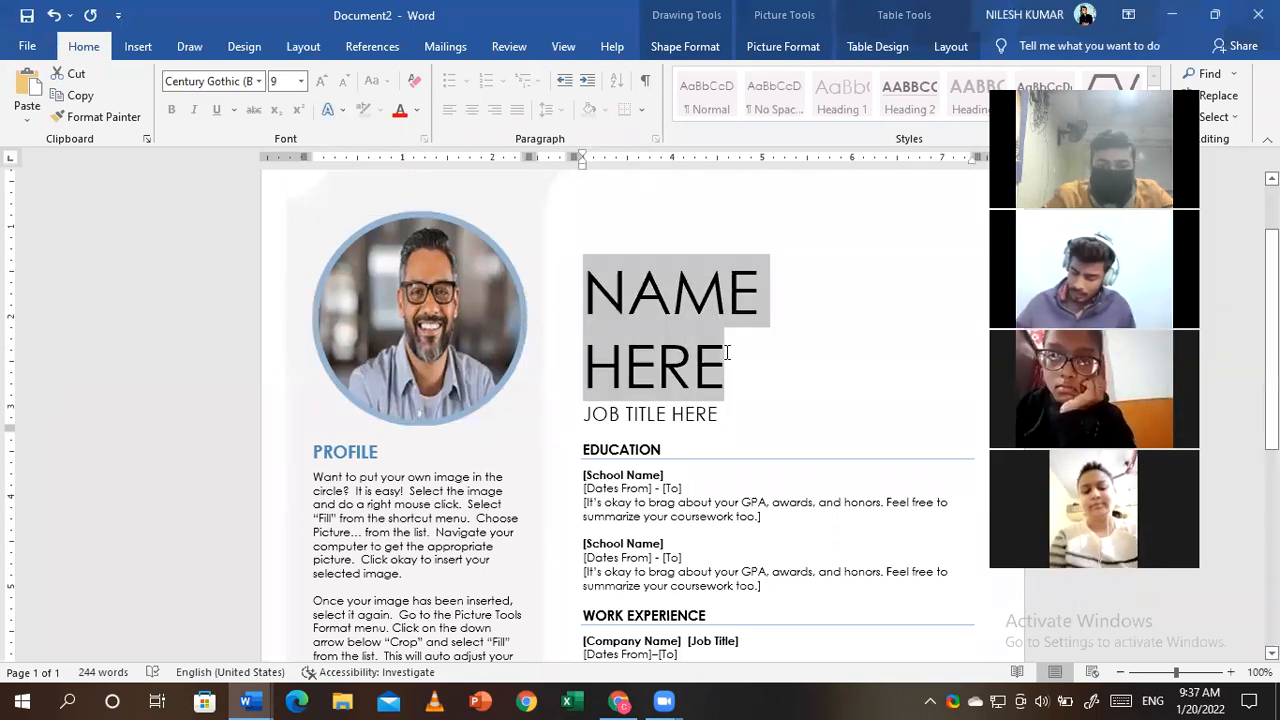
- Replace the NAME HERE placeholder with the applicant's full name in capitals
{"action": "key", "text": "Delete"}
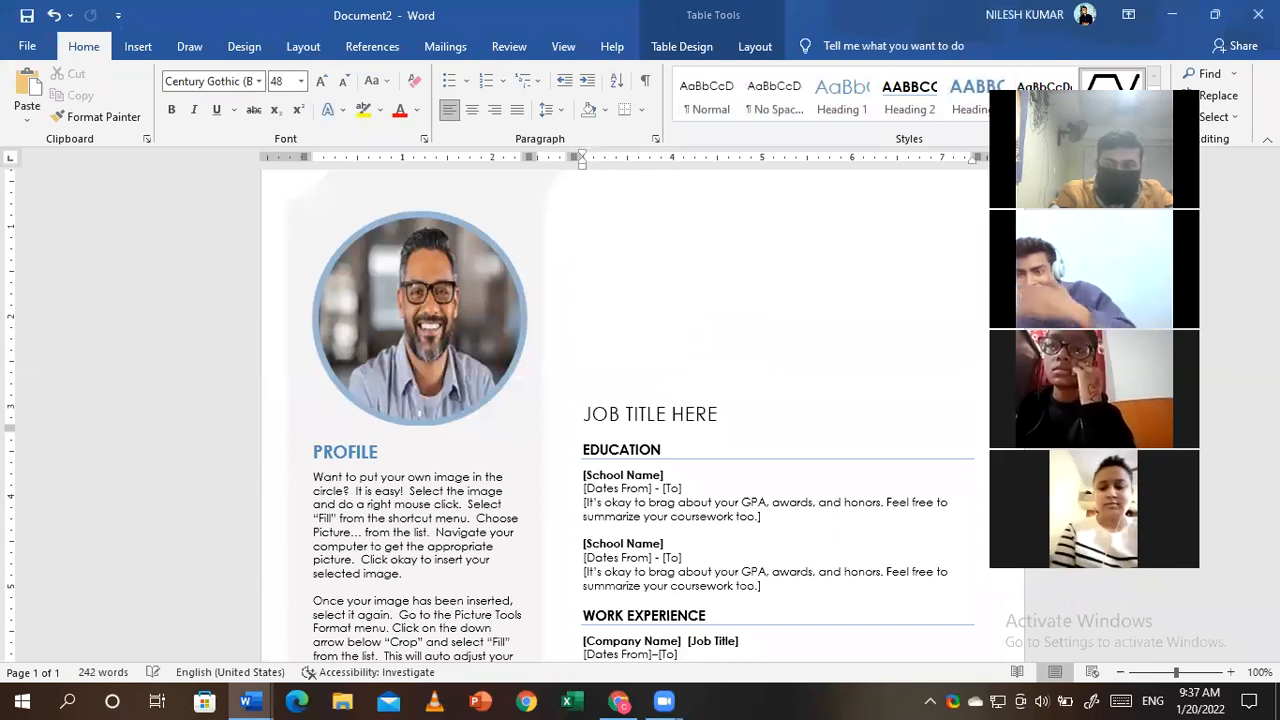
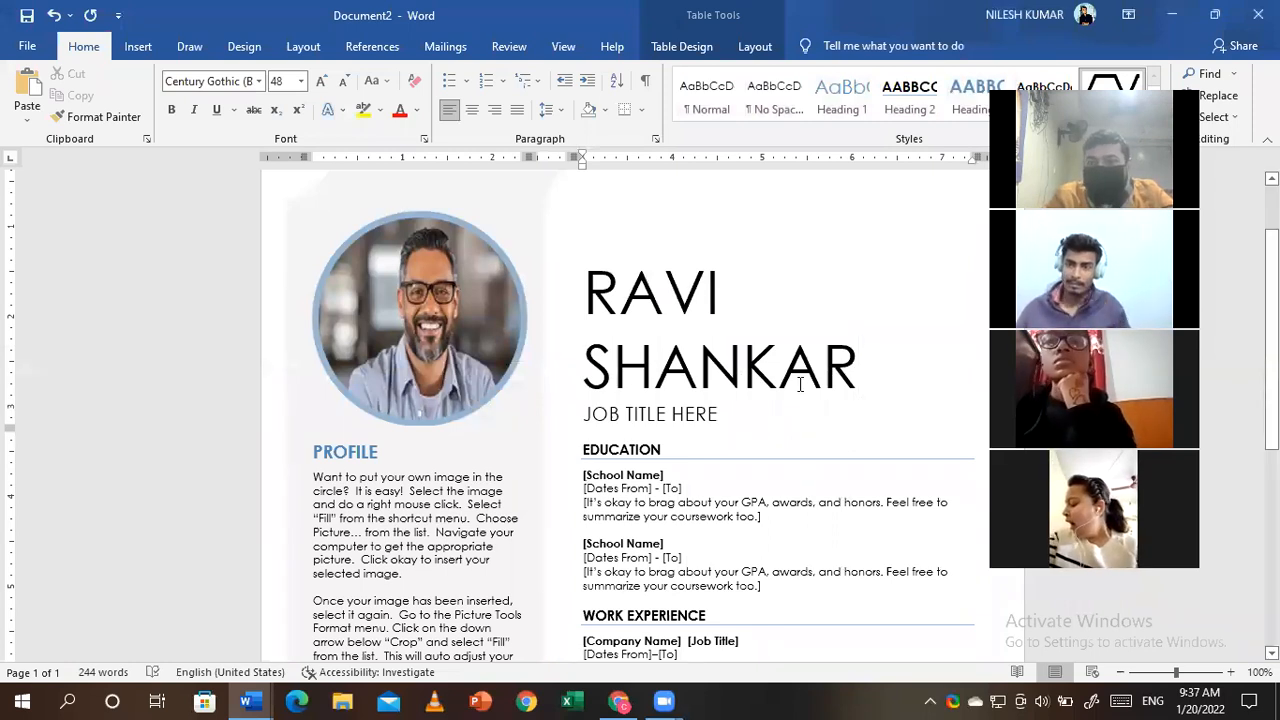
{"action": "triple_click", "coordinate": [722, 418]}
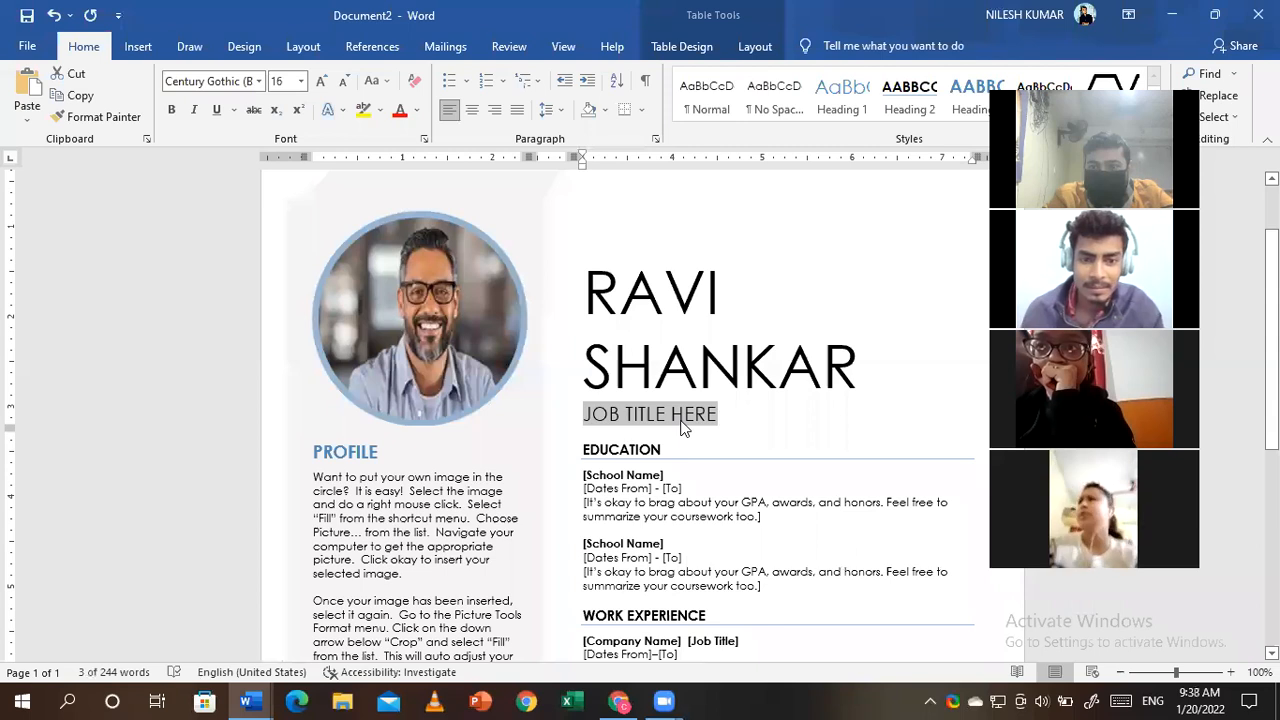
- Select the [School Name] placeholder and move down to the EDUCATION heading
{"action": "left_click", "coordinate": [610, 478]}
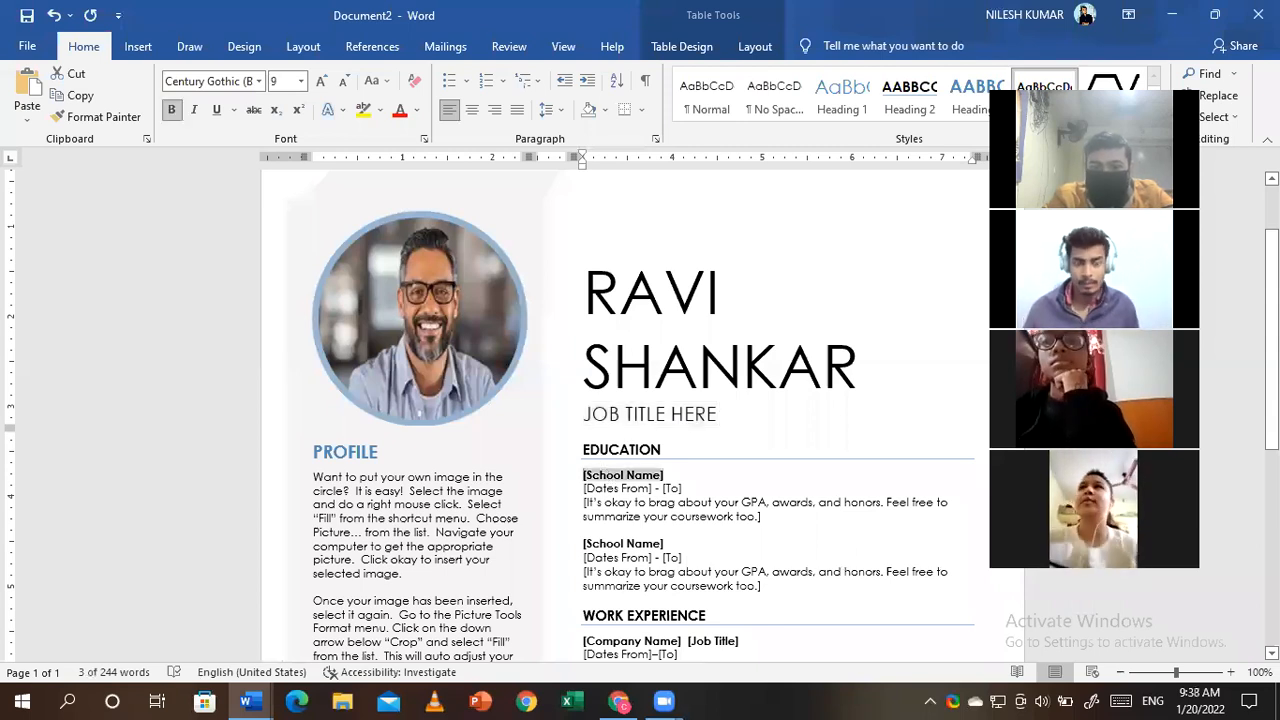
{"action": "scroll", "coordinate": [637, 372], "scroll_direction": "down", "scroll_amount": 2}
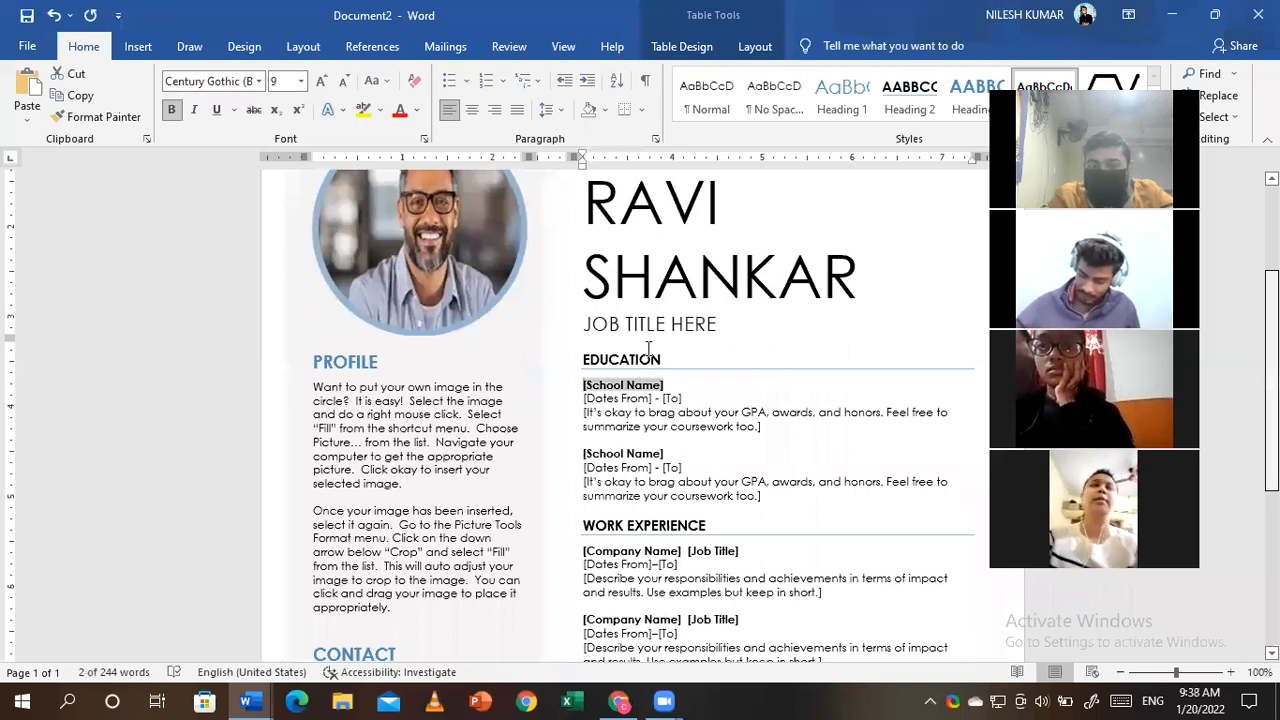
{"action": "scroll", "coordinate": [648, 348], "scroll_direction": "down", "scroll_amount": 1}
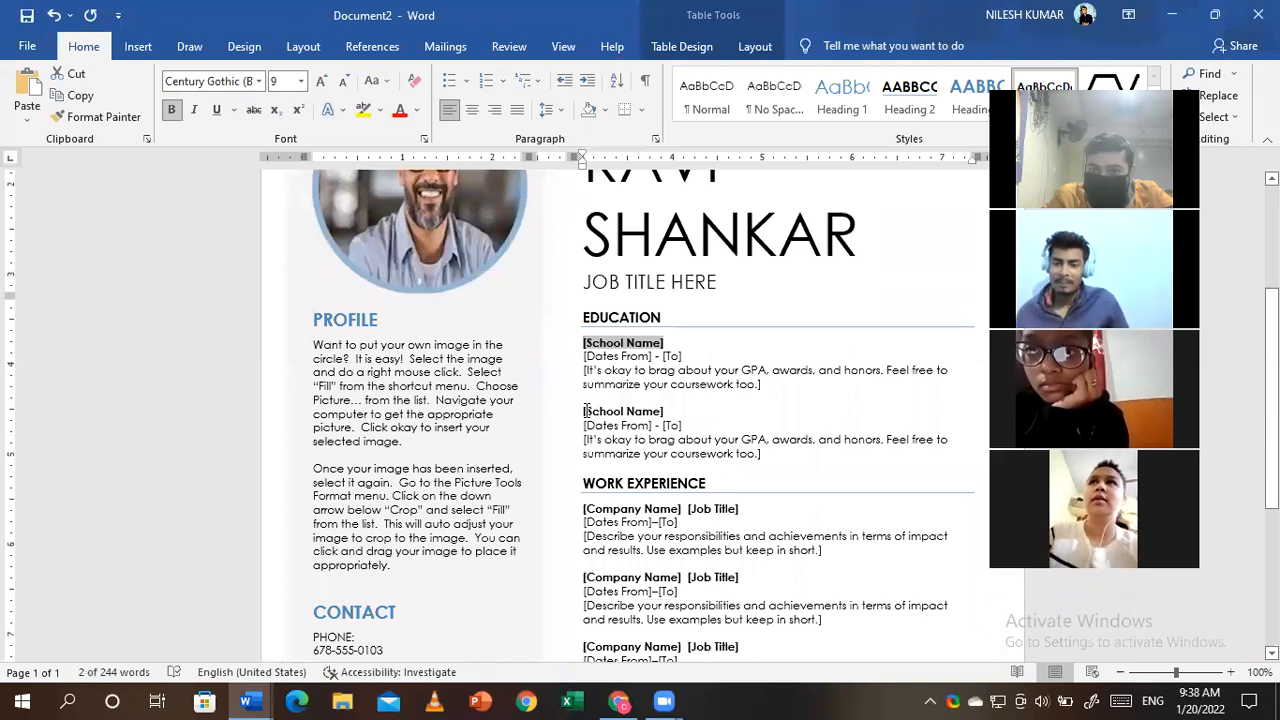
{"action": "left_click", "coordinate": [624, 321]}
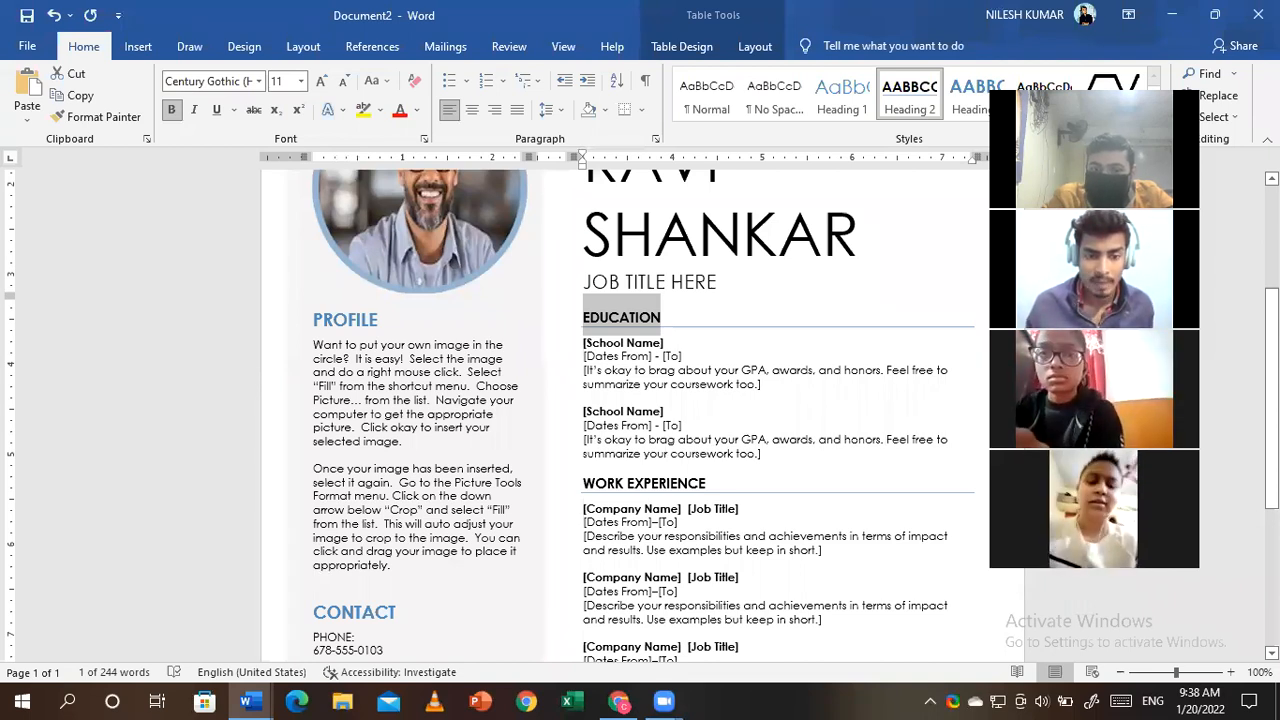
{"action": "scroll", "coordinate": [596, 345], "scroll_direction": "down", "scroll_amount": 3}
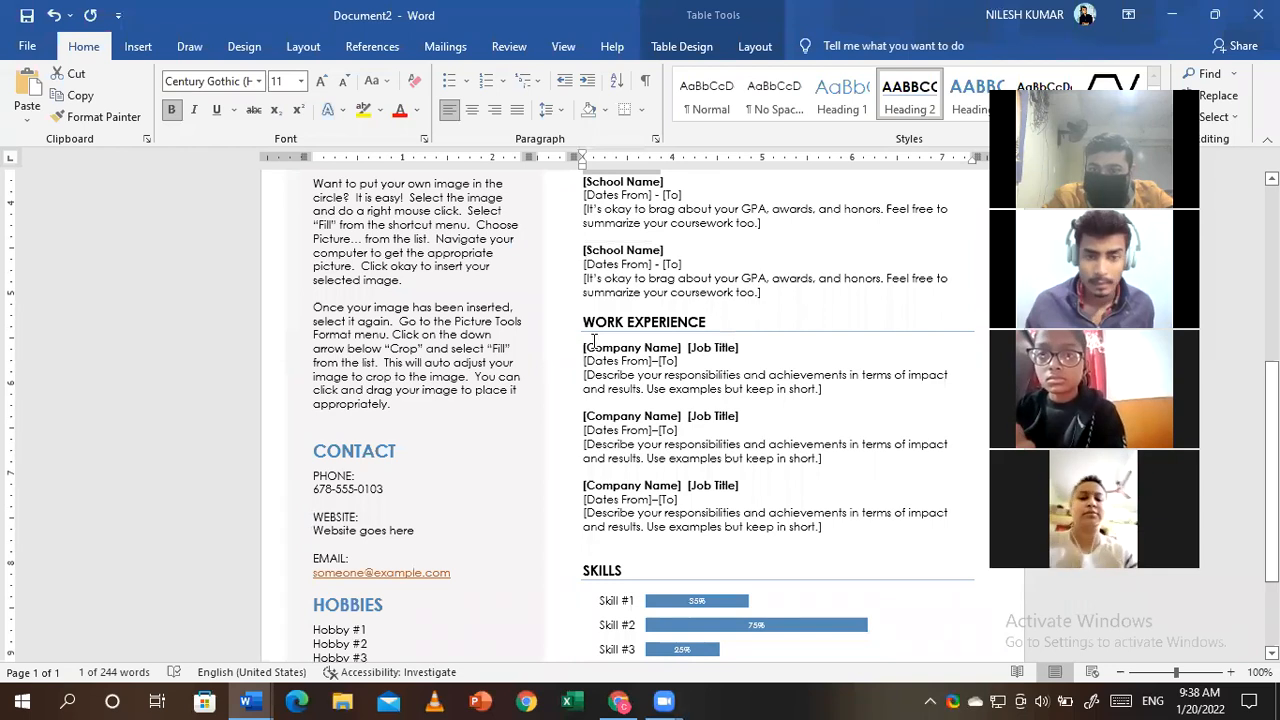
- Retype the WORK EXPERIENCE heading as PROFESSIONAL DEGREE
{"action": "triple_click", "coordinate": [710, 321]}
{"action": "key", "text": "BackSpace"}
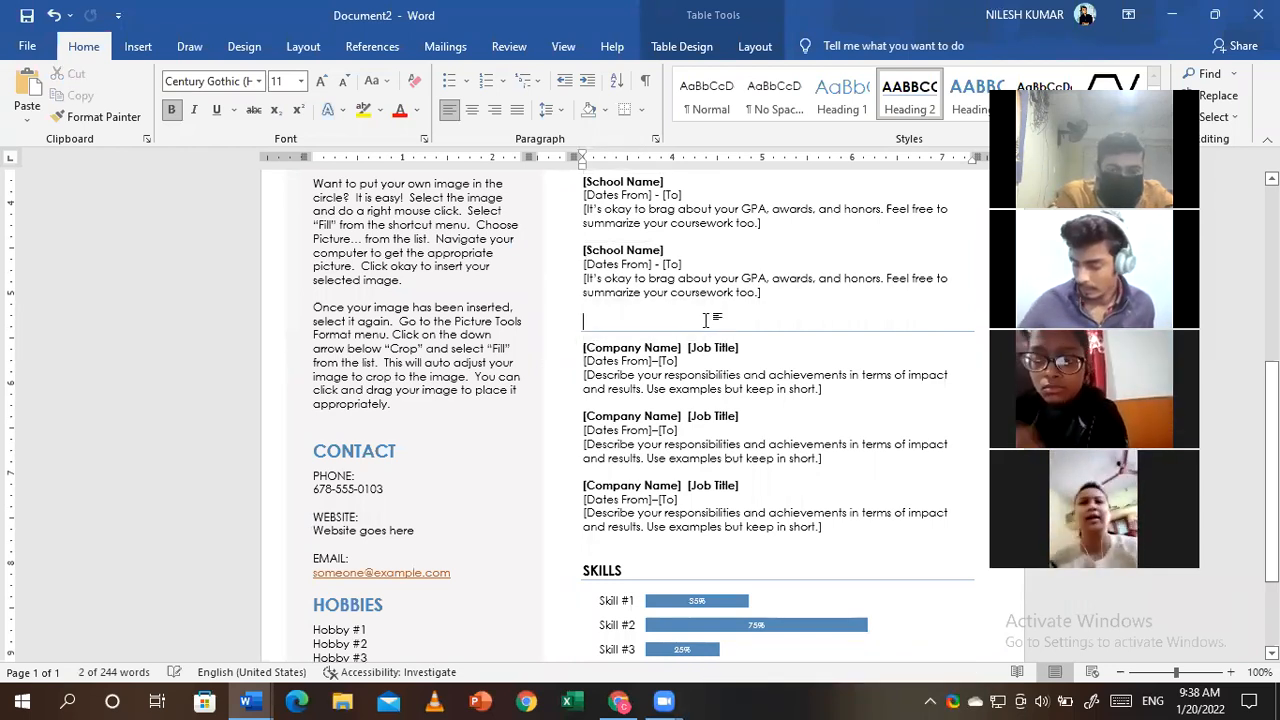
{"action": "type", "text": "P"}
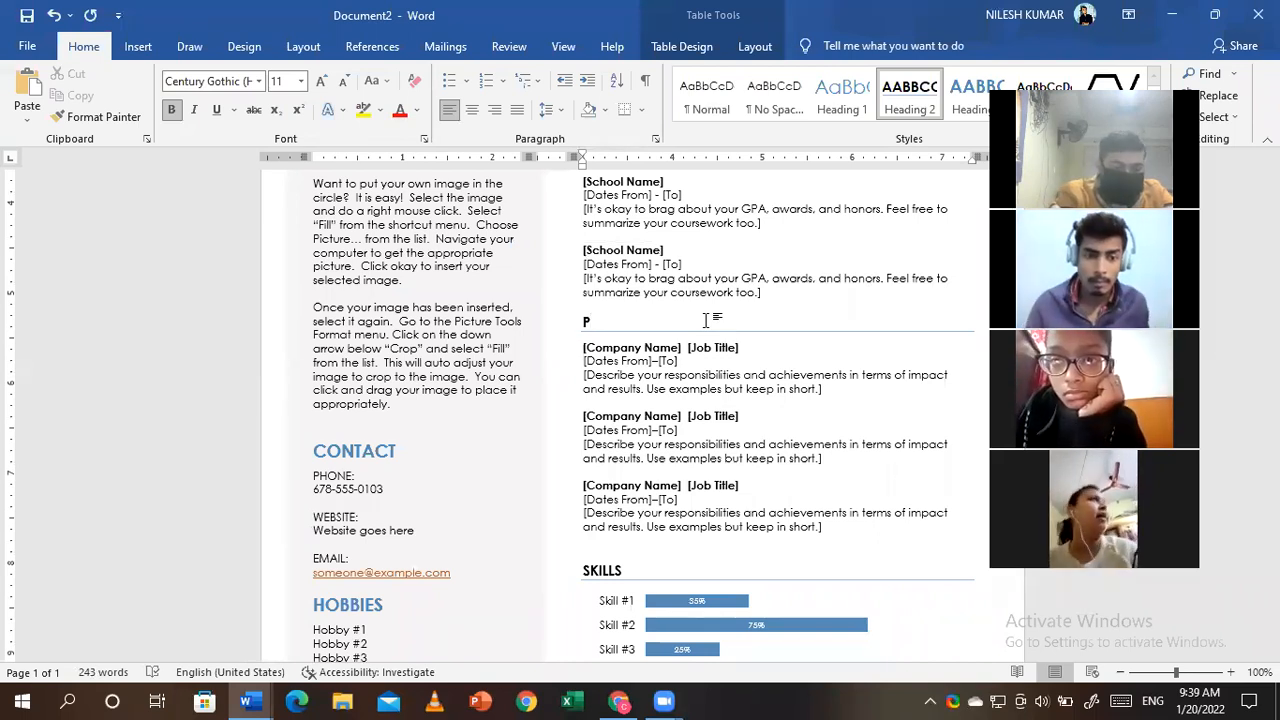
{"action": "type", "text": "ROFESSIONAL"}
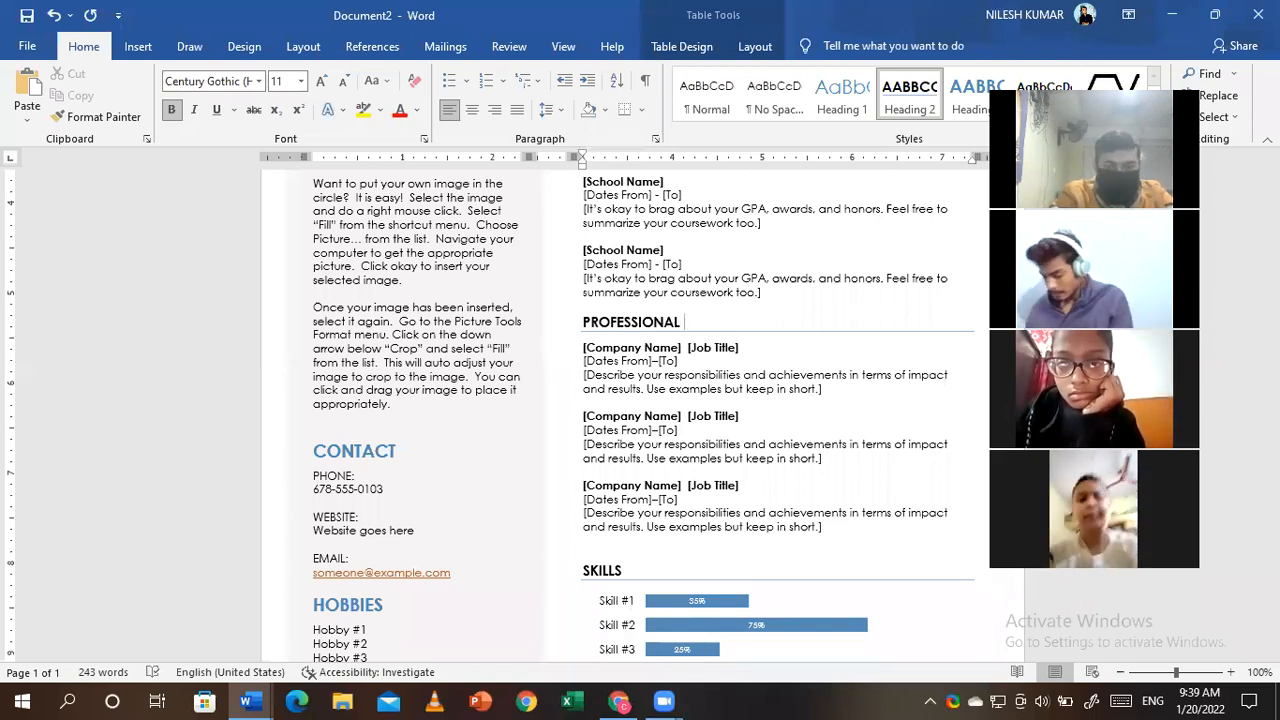
{"action": "type", "text": " DE"}
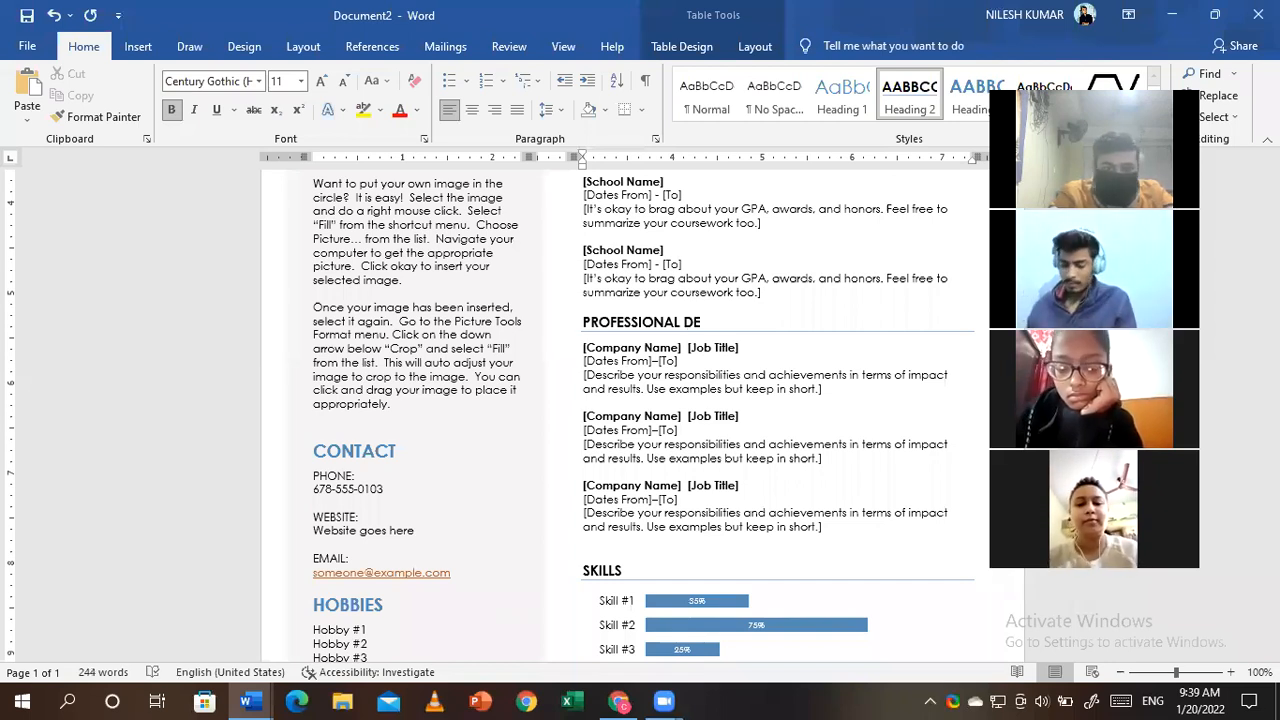
{"action": "type", "text": "GREE"}
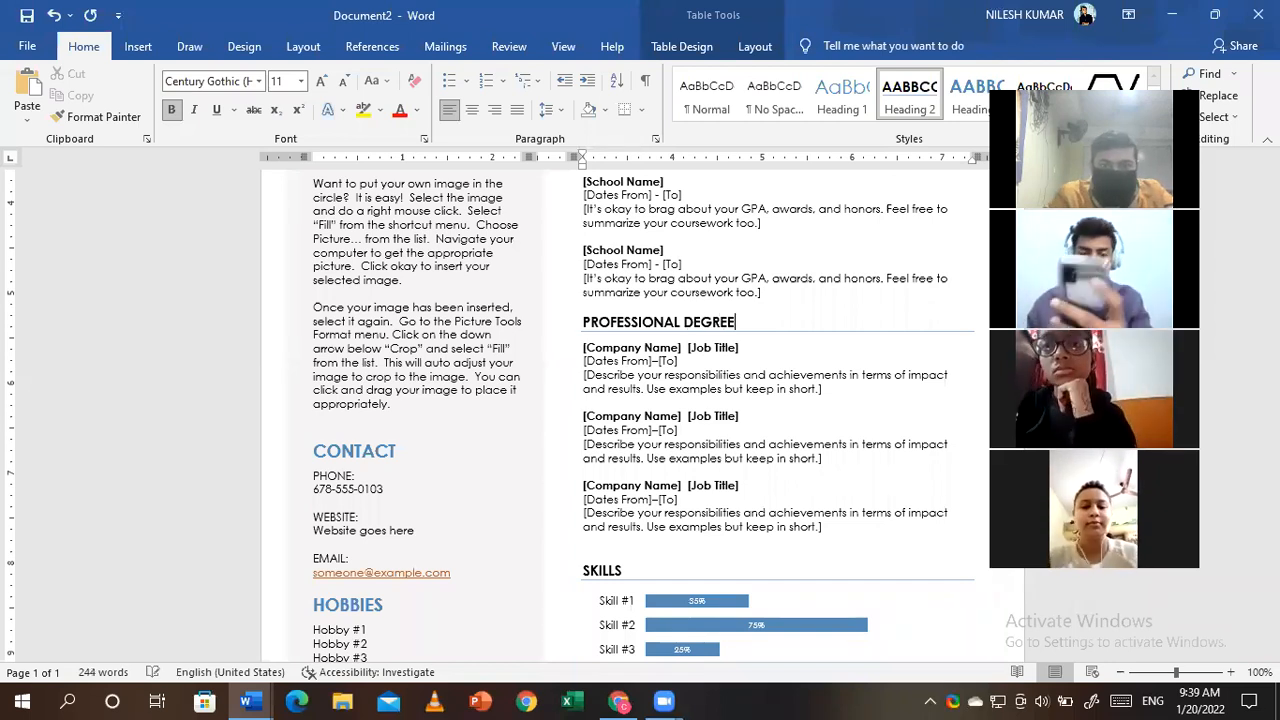
- Select the [Dates From], [Company Name] and [Job Title] placeholders, then the SKILLS heading
{"action": "left_click", "coordinate": [628, 363]}
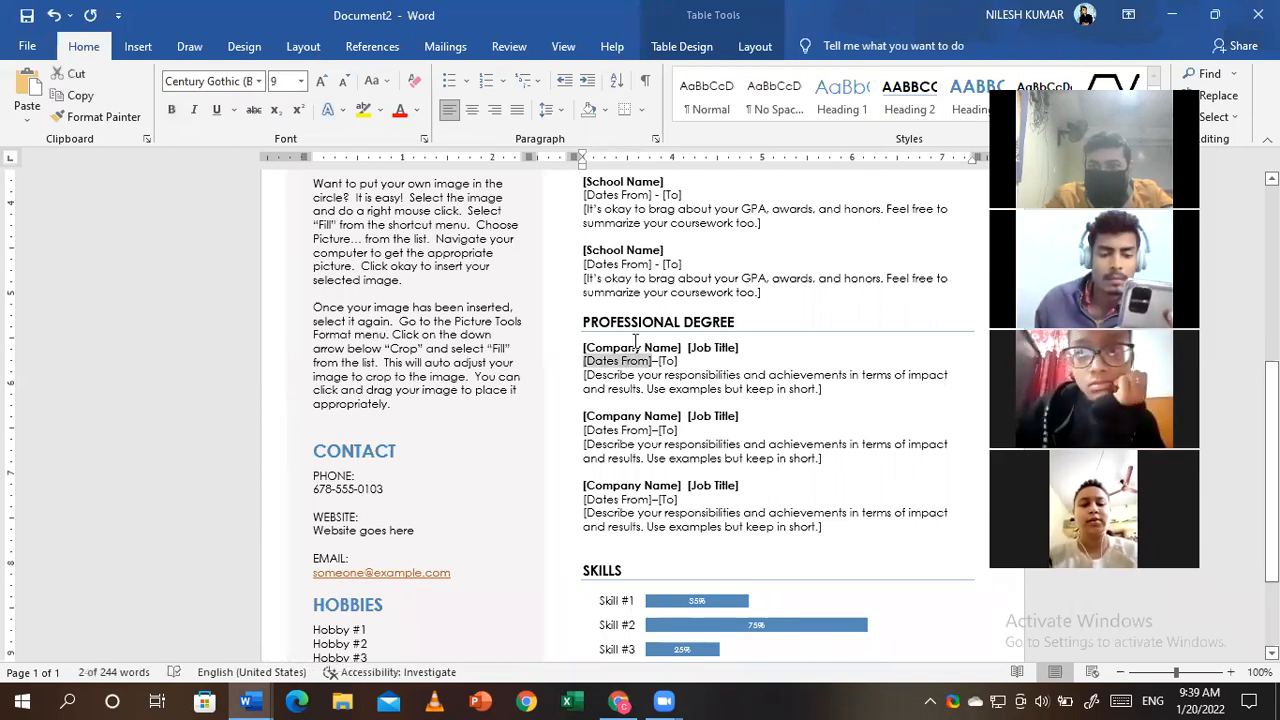
{"action": "left_click", "coordinate": [676, 348]}
{"action": "left_click", "coordinate": [699, 347]}
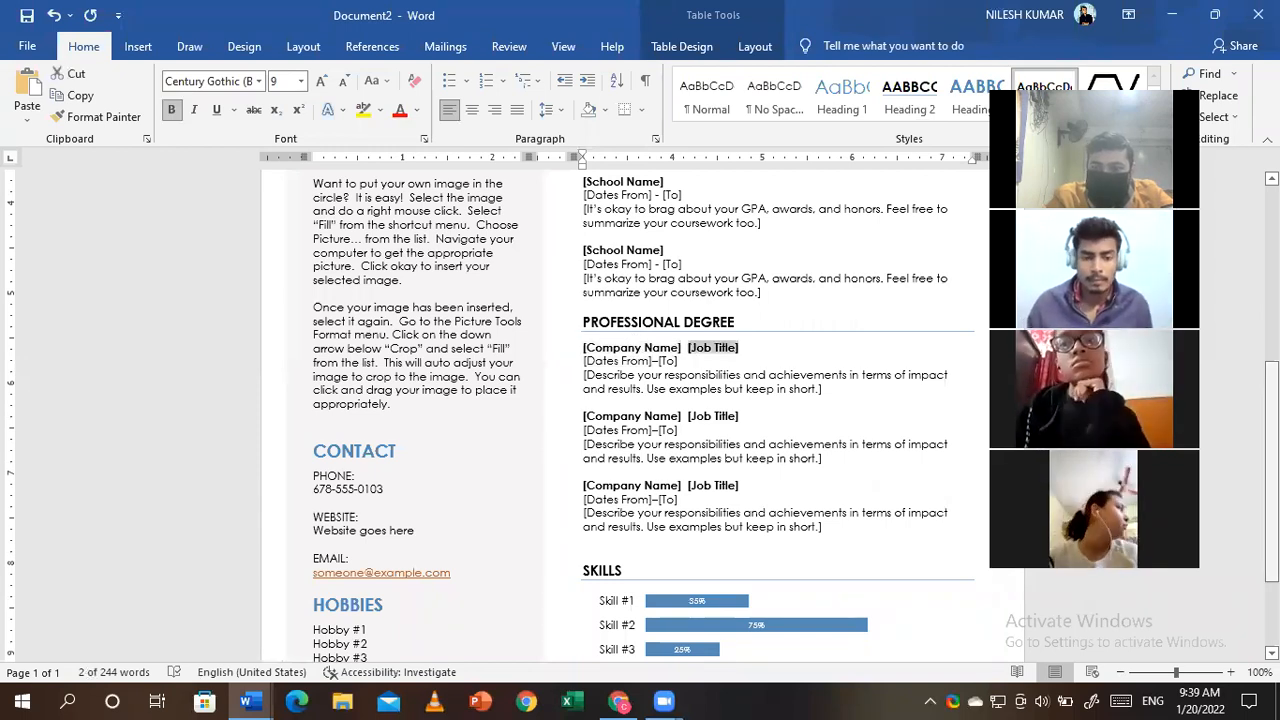
{"action": "scroll", "coordinate": [640, 410], "scroll_direction": "down", "scroll_amount": 3}
{"action": "double_click", "coordinate": [613, 430]}
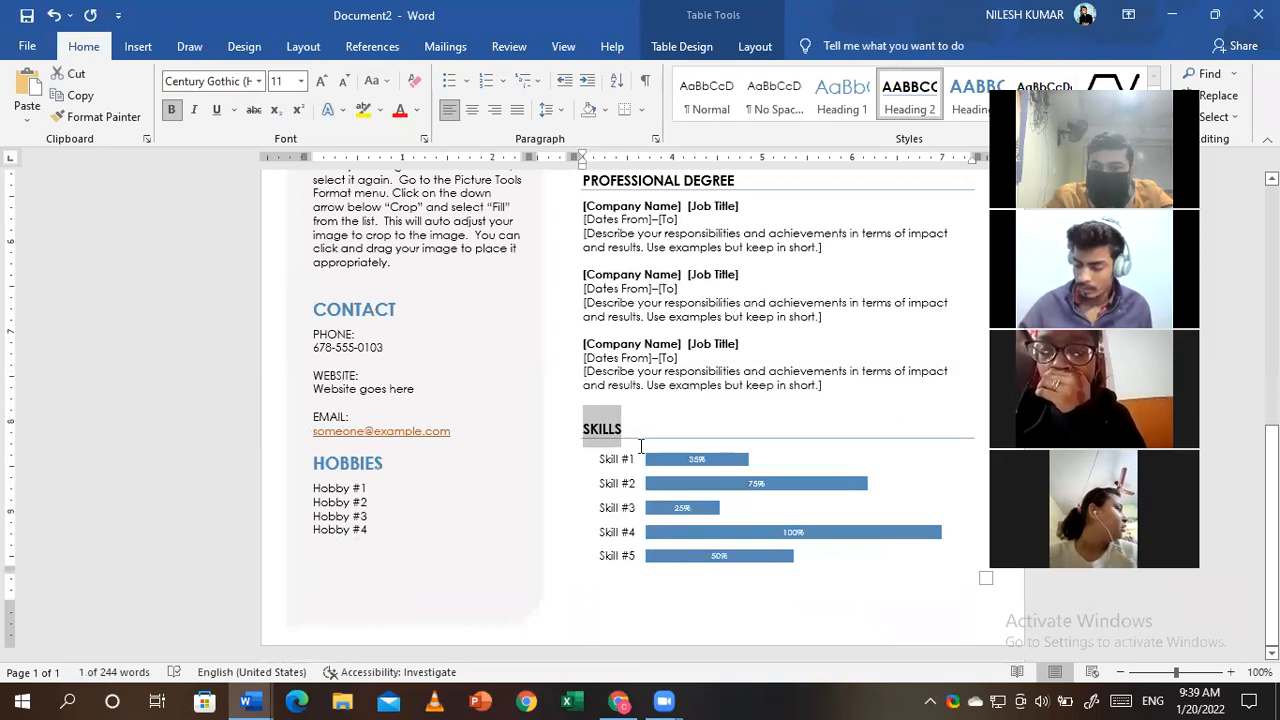
- Open the Format Axis pane for the Skills chart's skill-name labels
{"action": "left_click", "coordinate": [676, 465]}
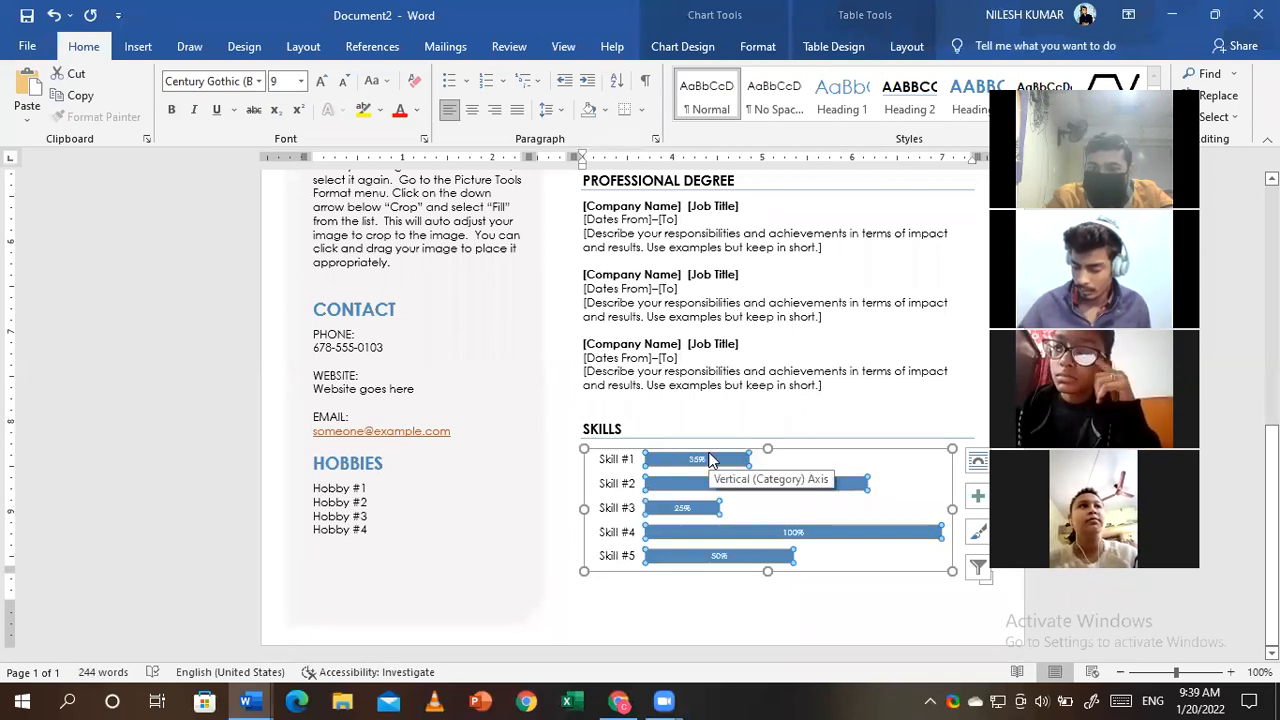
{"action": "left_click", "coordinate": [613, 465]}
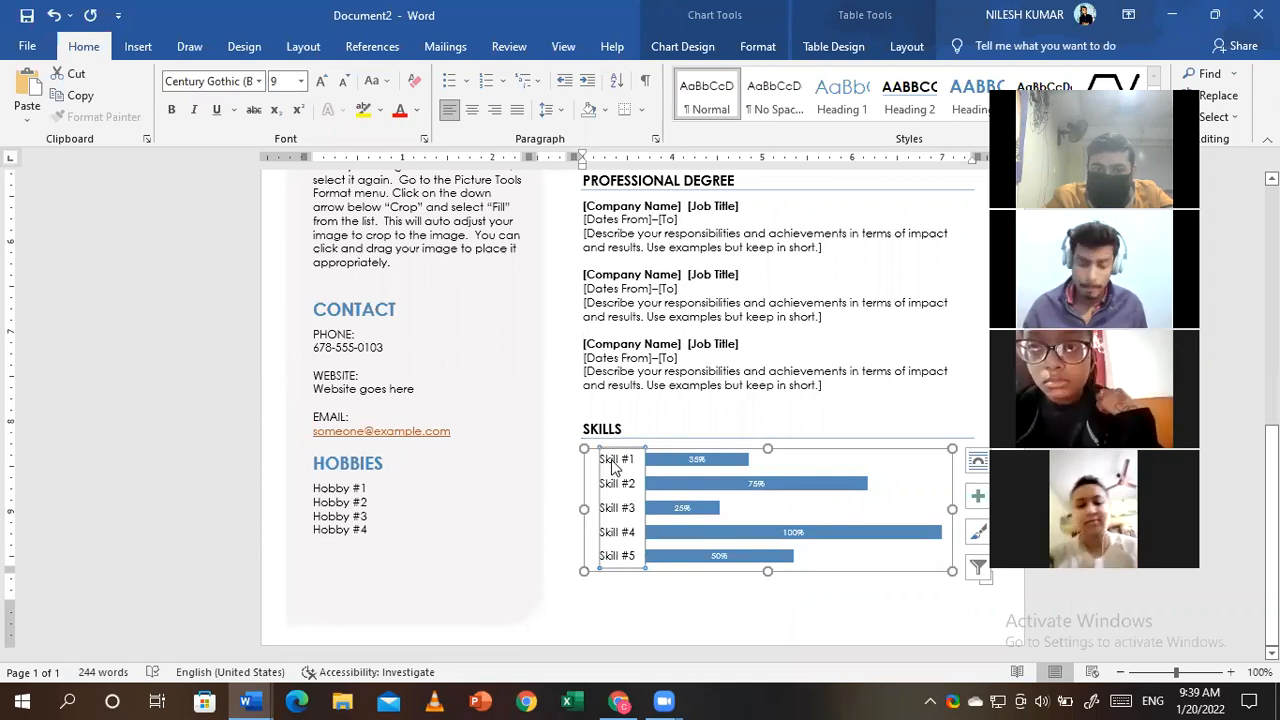
{"action": "double_click", "coordinate": [613, 465]}
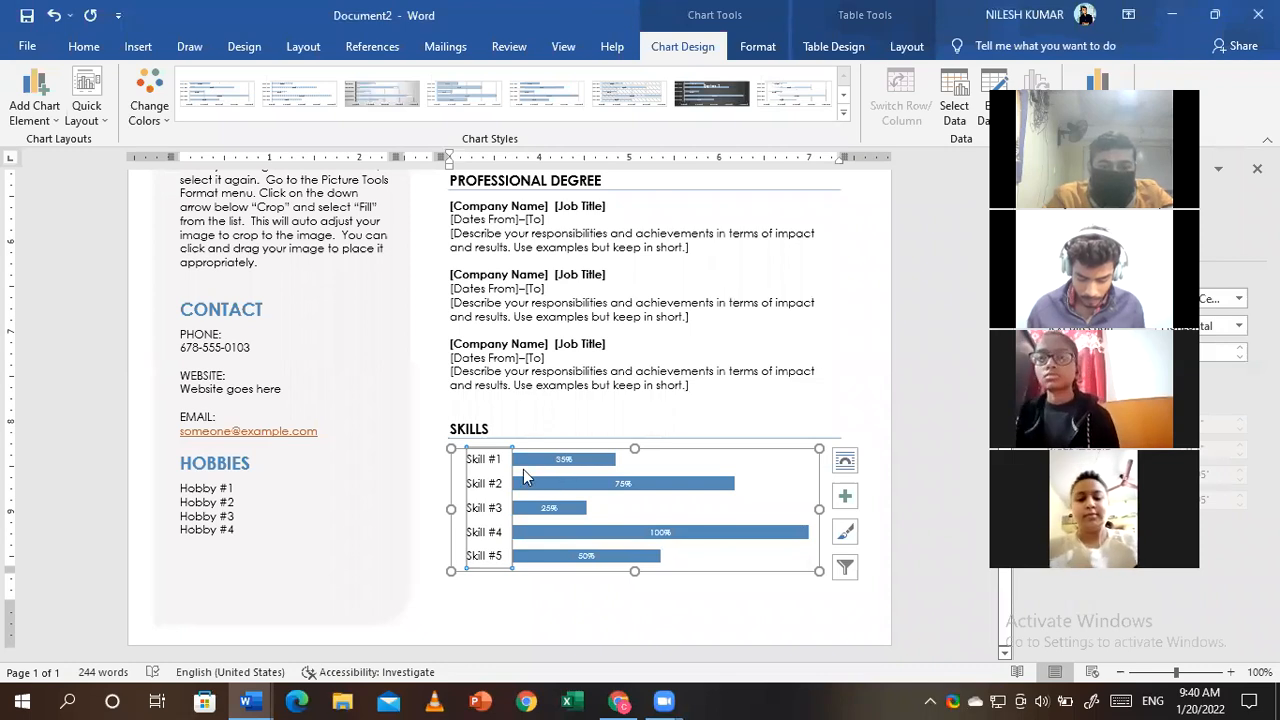
- Try dark and hatched styles on the Skills chart, then apply the first plain style
{"action": "left_click", "coordinate": [706, 97]}
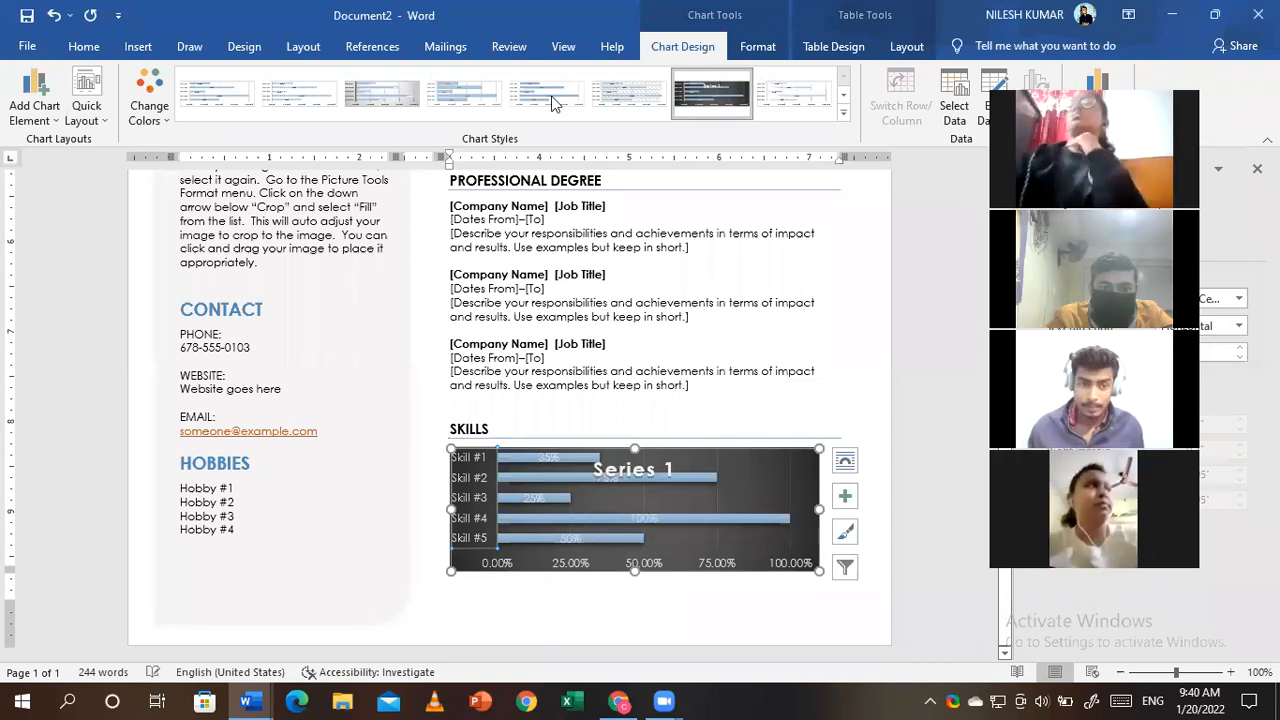
{"action": "left_click", "coordinate": [611, 94]}
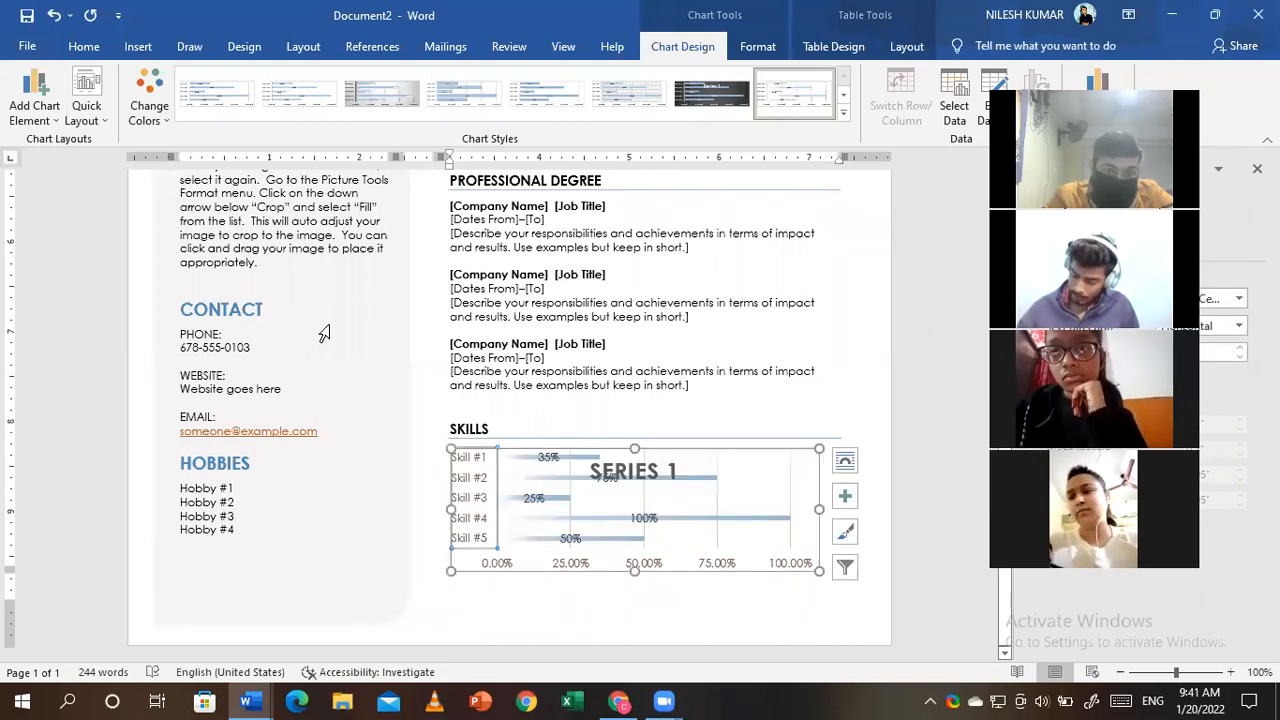
{"action": "left_click", "coordinate": [612, 105]}
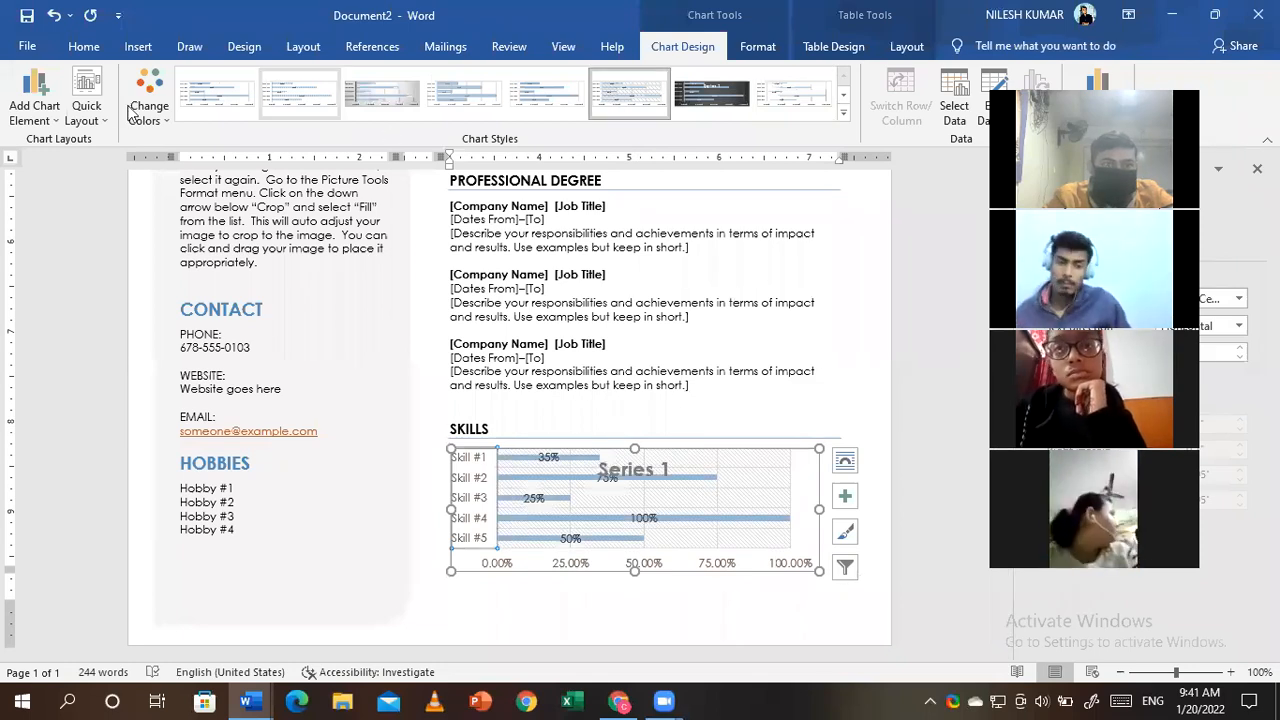
{"action": "left_click", "coordinate": [217, 95]}
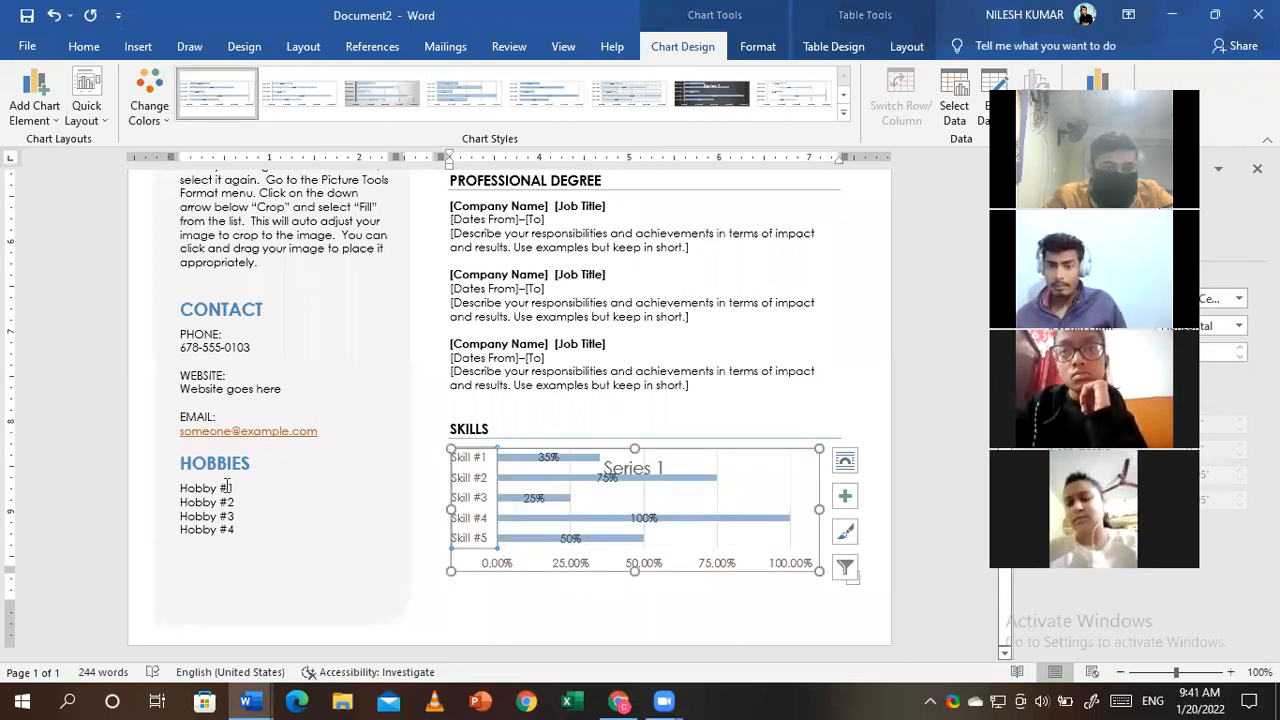
- Replace the Hobby #1 placeholder with Writing
{"action": "left_click", "coordinate": [225, 515]}
{"action": "left_click", "coordinate": [238, 487]}
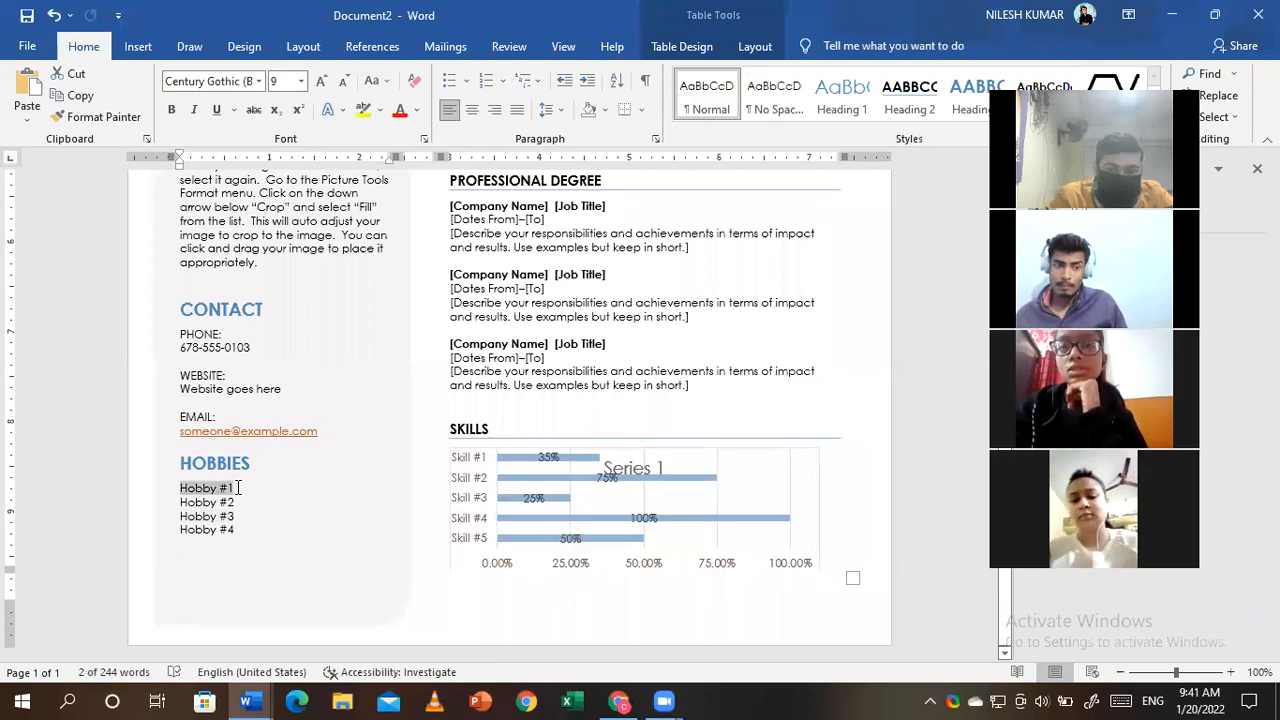
{"action": "key", "text": "BackSpace"}
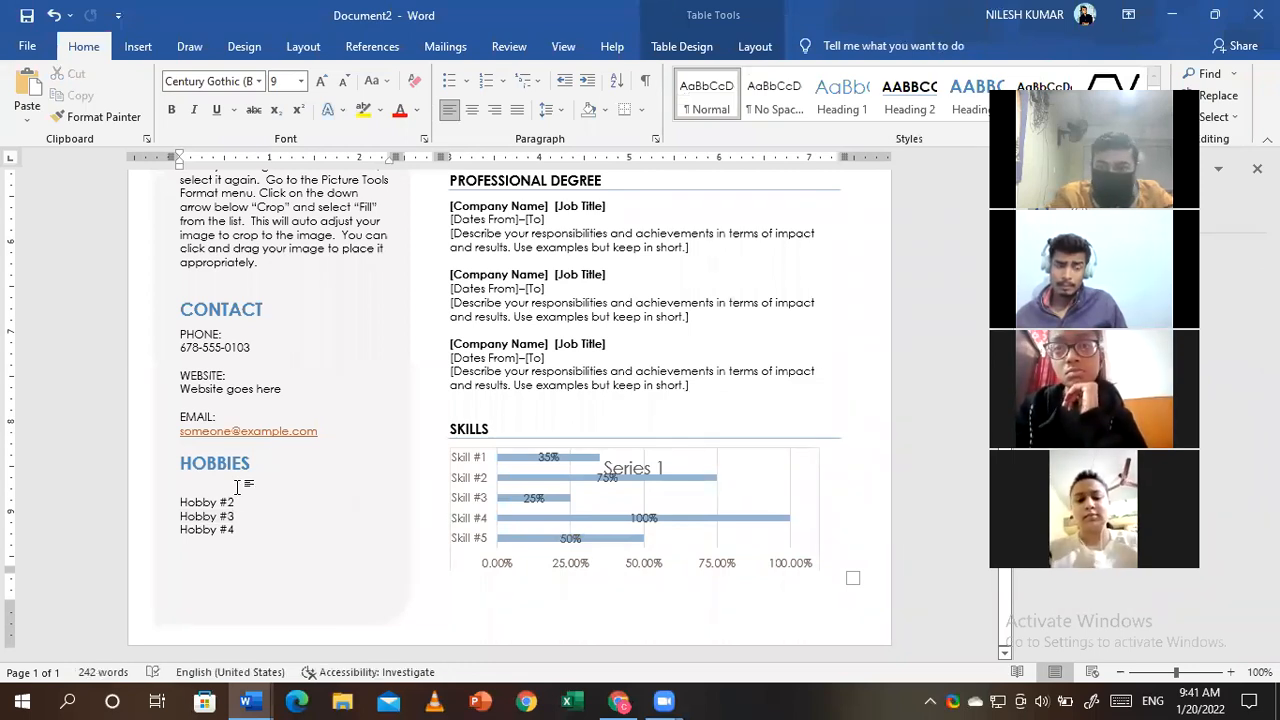
{"action": "type", "text": "pl"}
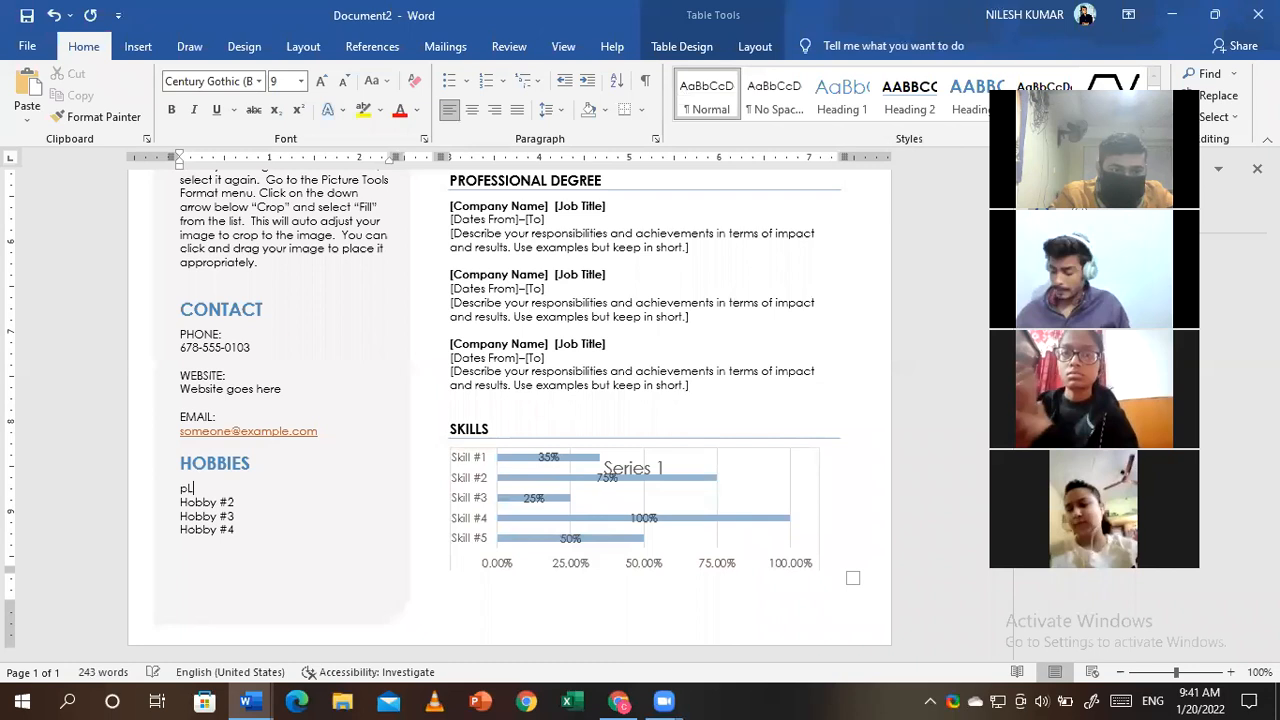
{"action": "key", "text": "BackSpace"}
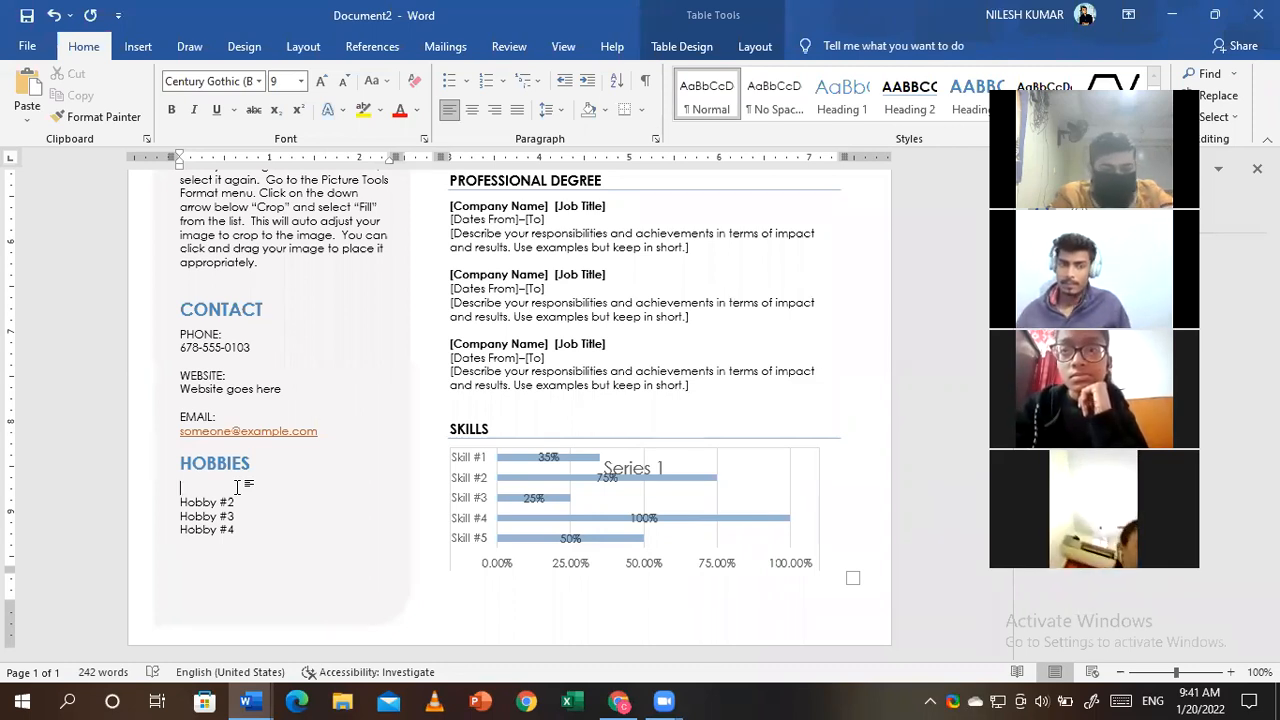
{"action": "type", "text": "Writin"}
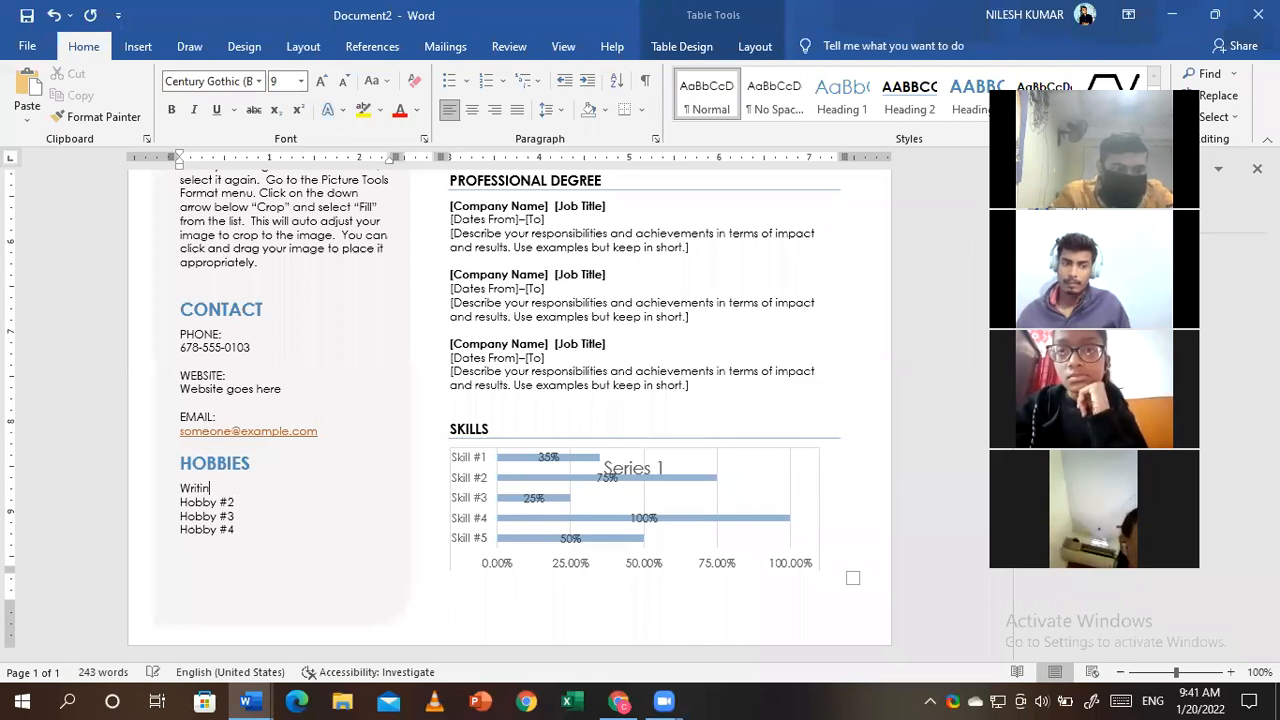
{"action": "type", "text": "g"}
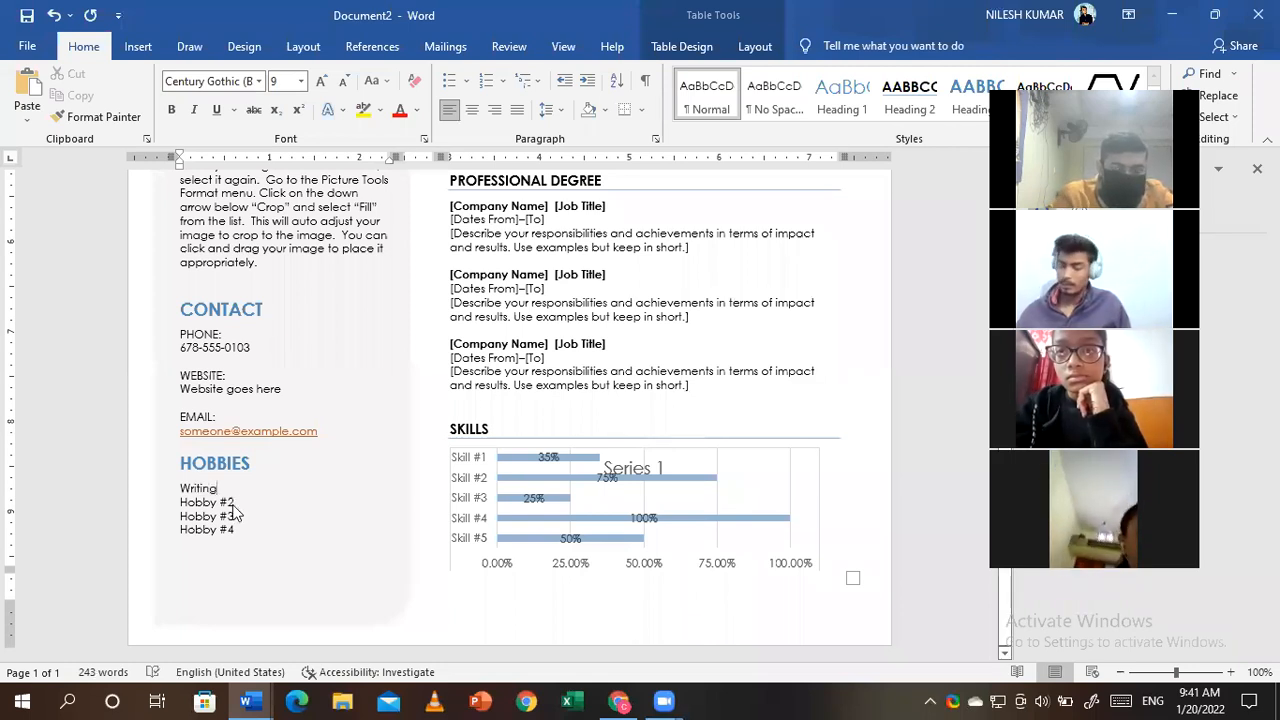
- Replace Hobby #2 and #3 with Playing and Travelling, and delete Hobby #4
{"action": "triple_click", "coordinate": [230, 504]}
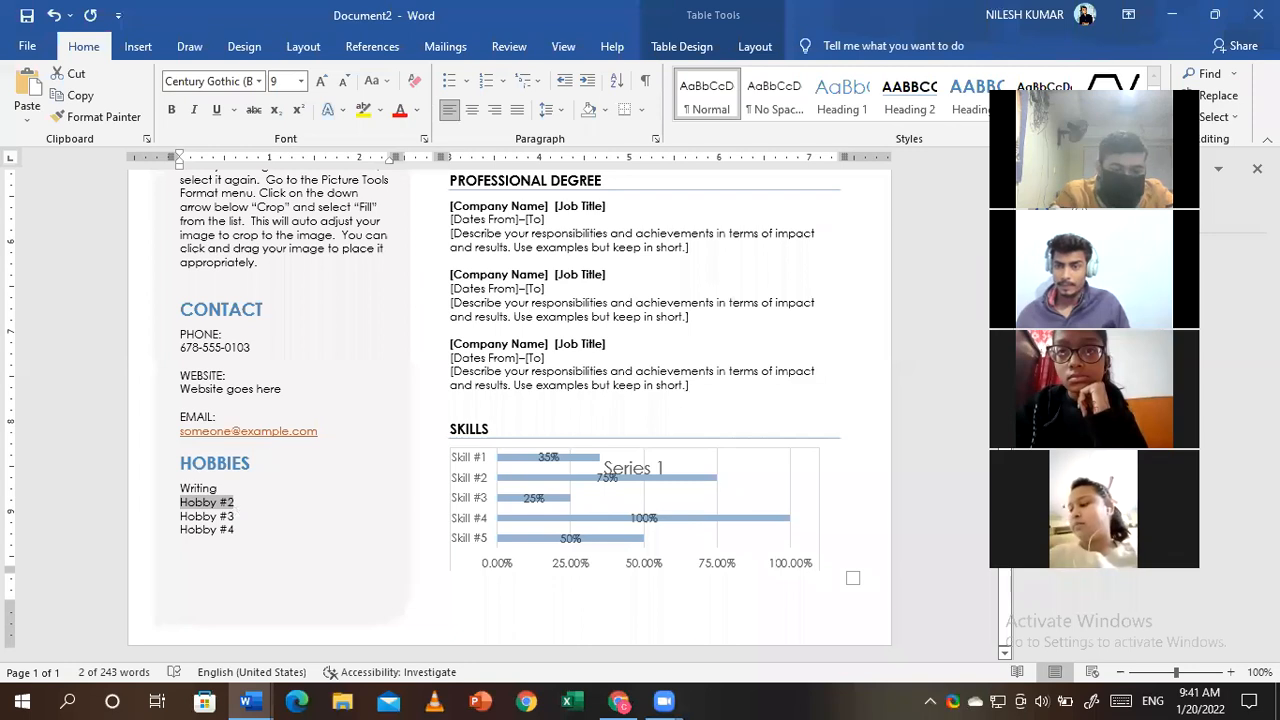
{"action": "type", "text": "Playing"}
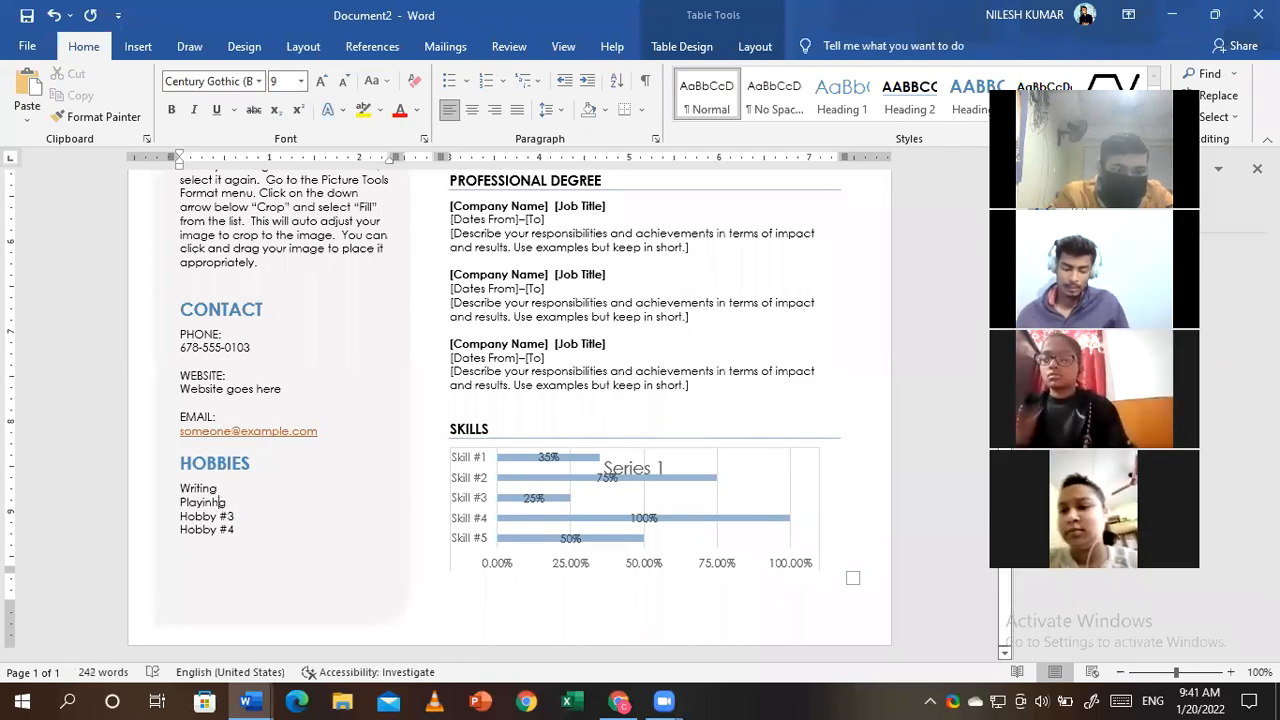
{"action": "key", "text": "Right"}
{"action": "key", "text": "Right"}
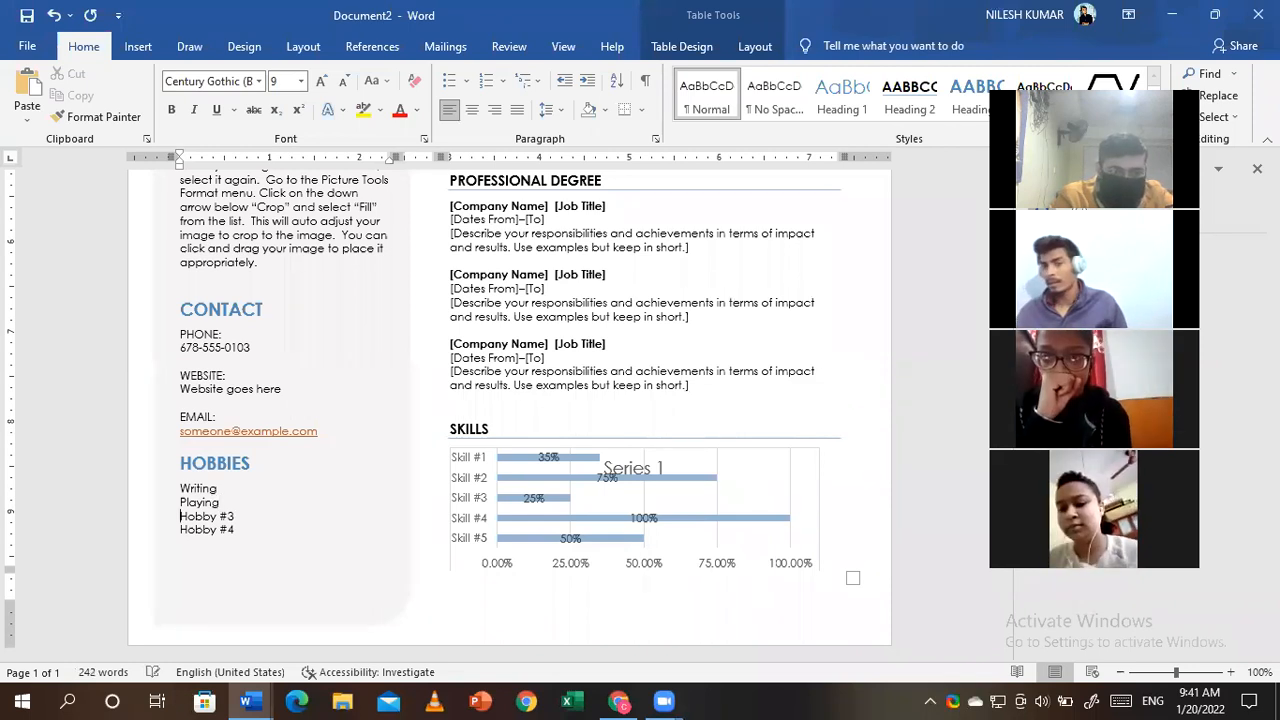
{"action": "left_click", "coordinate": [242, 521]}
{"action": "key", "text": "BackSpace"}
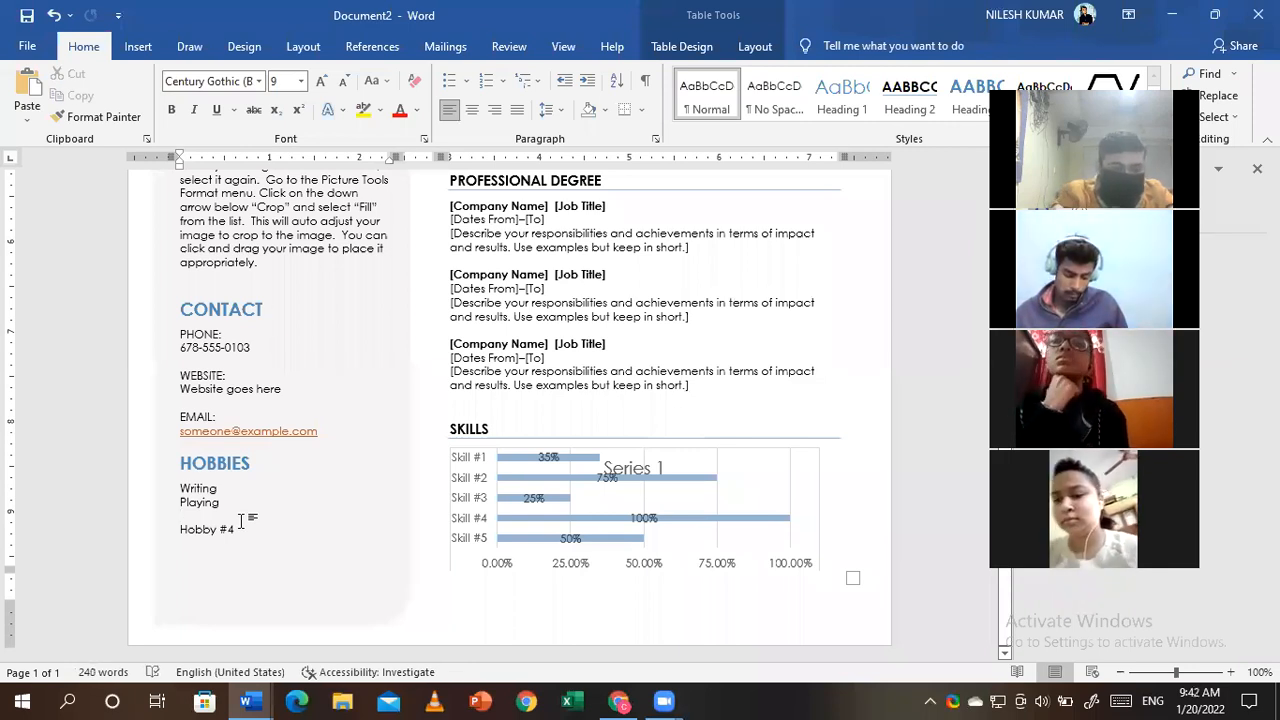
{"action": "type", "text": "Travelling"}
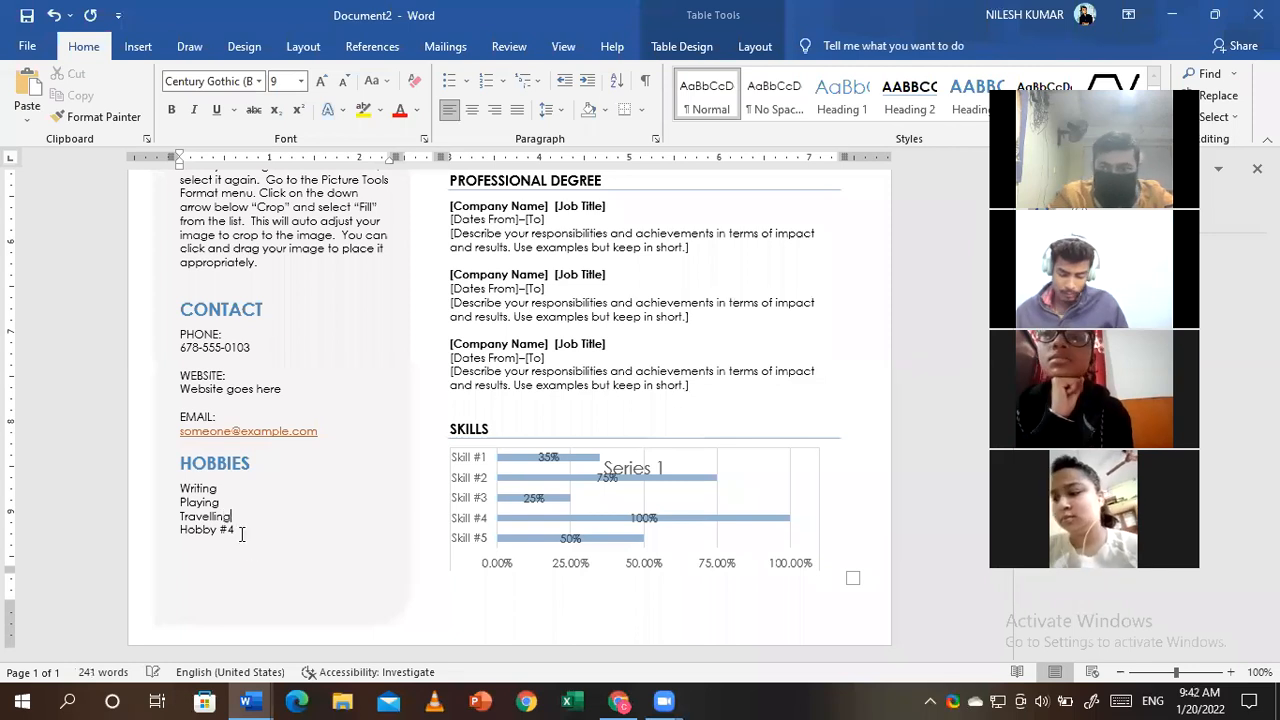
{"action": "triple_click", "coordinate": [237, 529]}
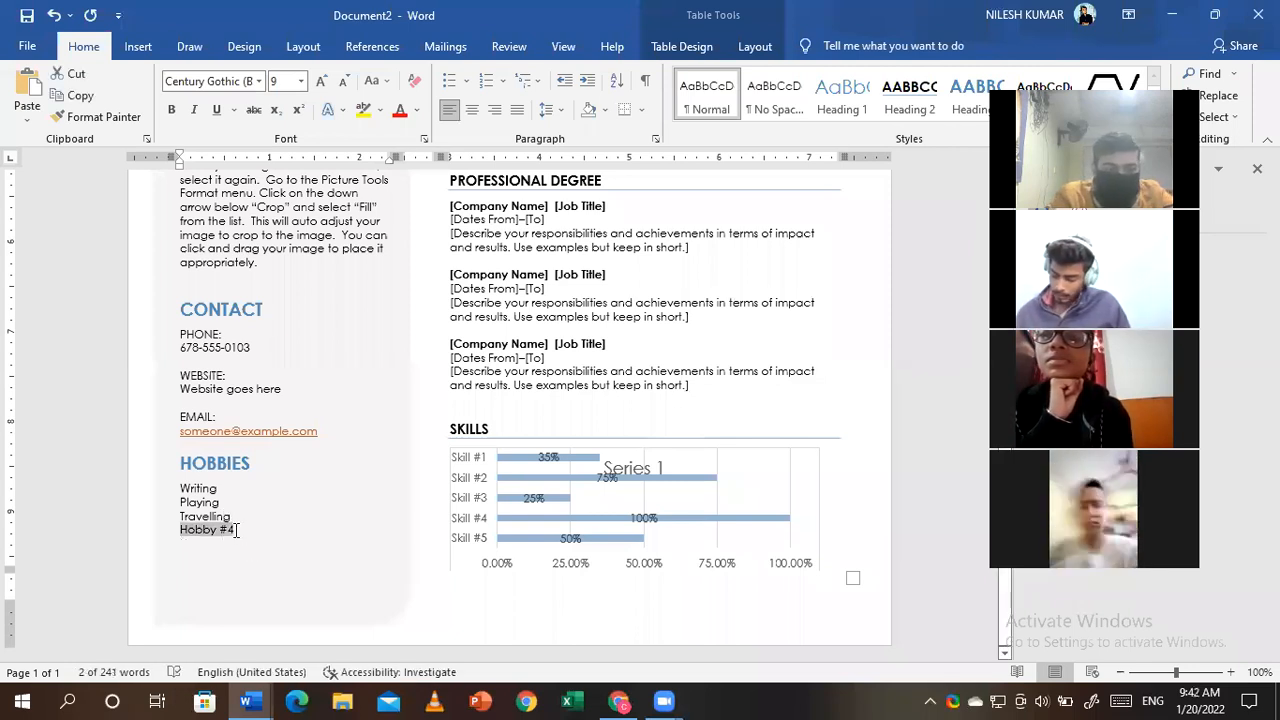
{"action": "key", "text": "BackSpace"}
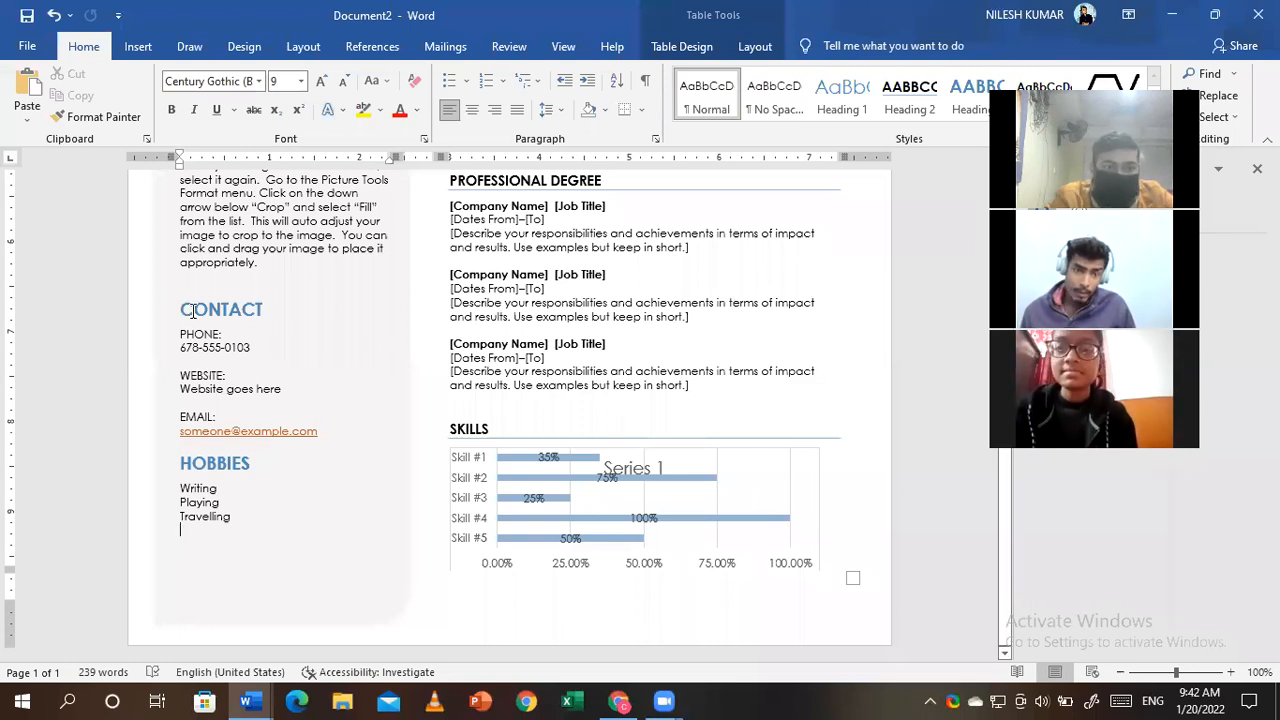
- Delete the 'Website goes here' entry and its WEBSITE: label from the Contact section
{"action": "double_click", "coordinate": [212, 347]}
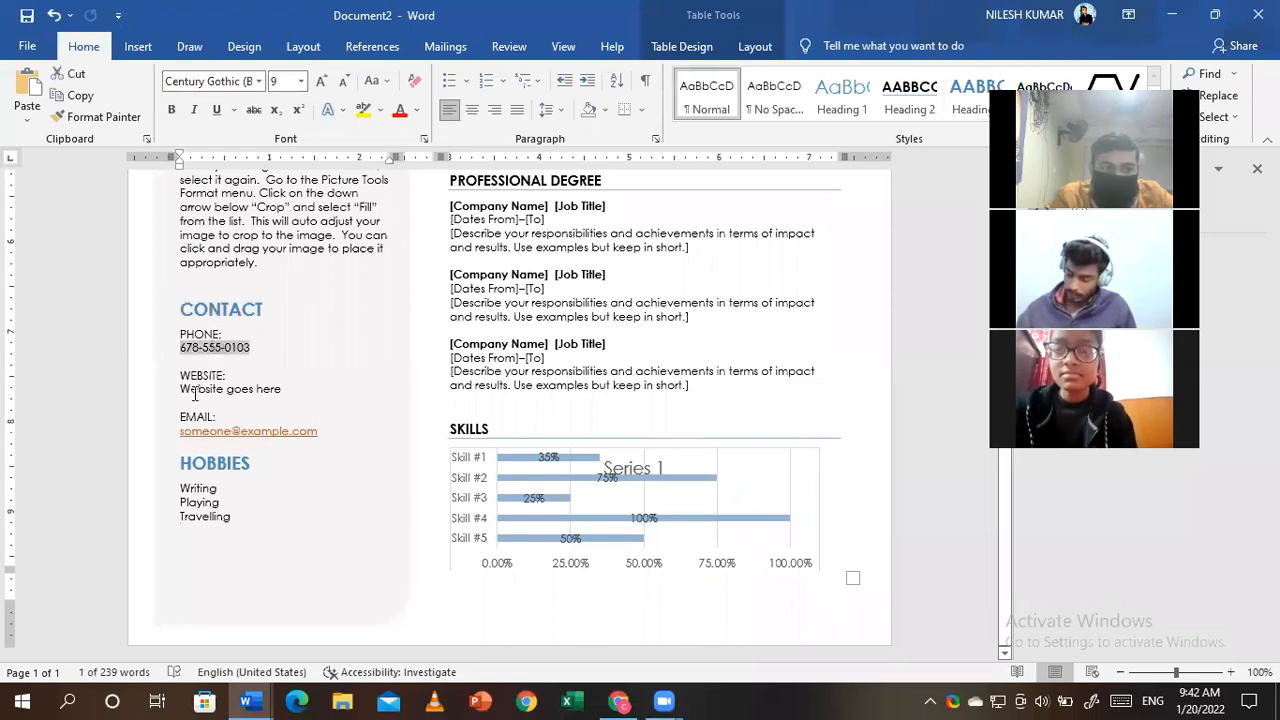
{"action": "left_click", "coordinate": [278, 392]}
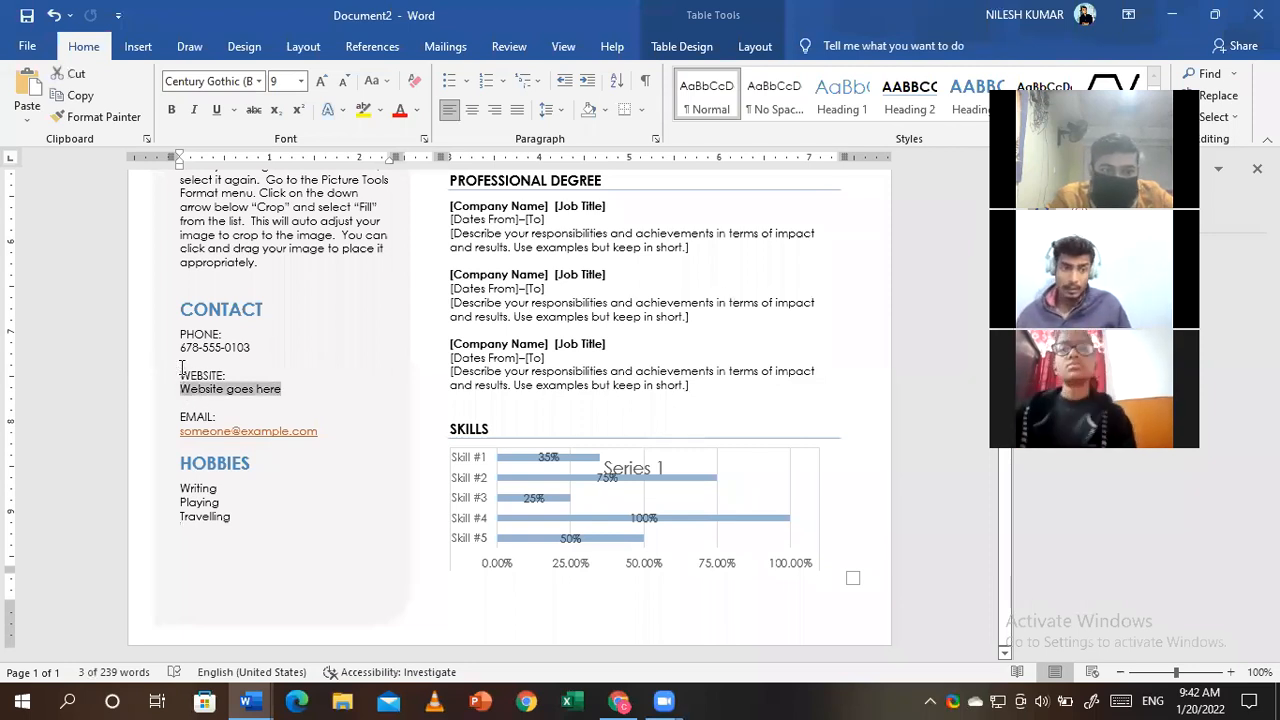
{"action": "left_click", "coordinate": [284, 389]}
{"action": "key", "text": "BackSpace"}
{"action": "key", "text": "BackSpace"}
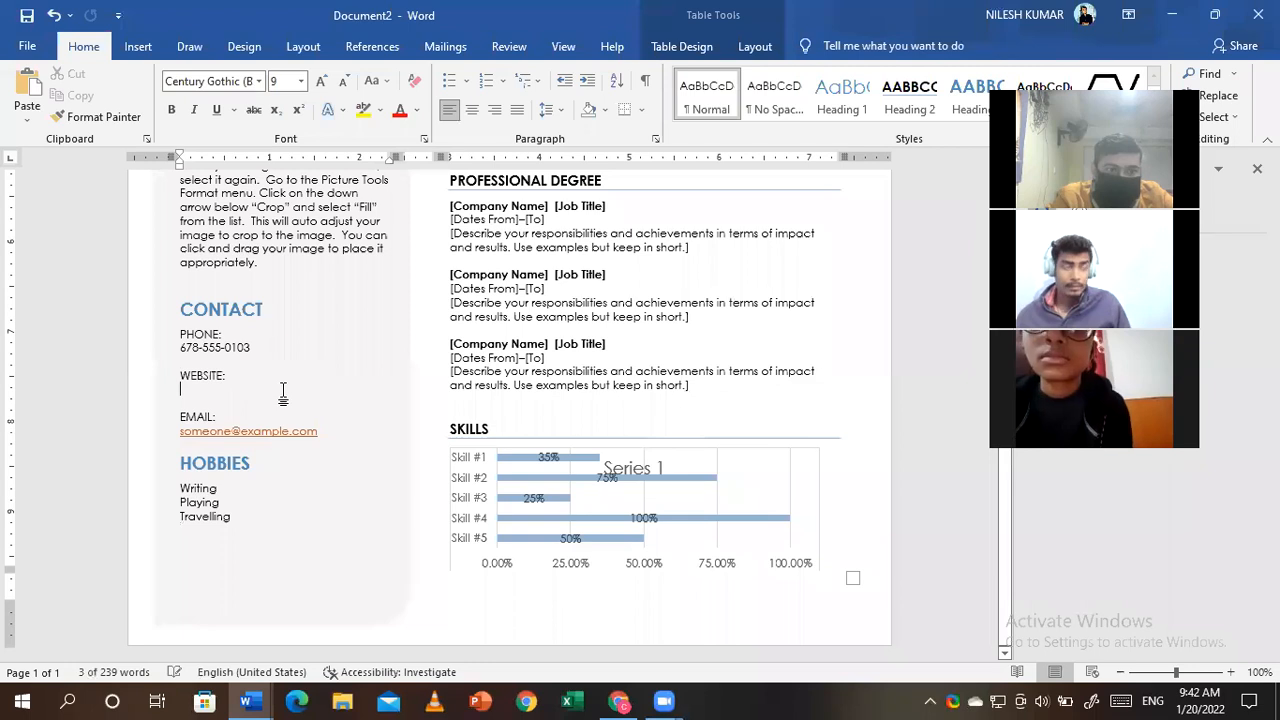
{"action": "key", "text": "BackSpace"}
{"action": "key", "text": "BackSpace"}
{"action": "key", "text": "BackSpace"}
{"action": "key", "text": "BackSpace"}
{"action": "key", "text": "BackSpace"}
{"action": "key", "text": "BackSpace"}
{"action": "key", "text": "BackSpace"}
{"action": "key", "text": "BackSpace"}
{"action": "key", "text": "BackSpace"}
{"action": "key", "text": "Delete"}
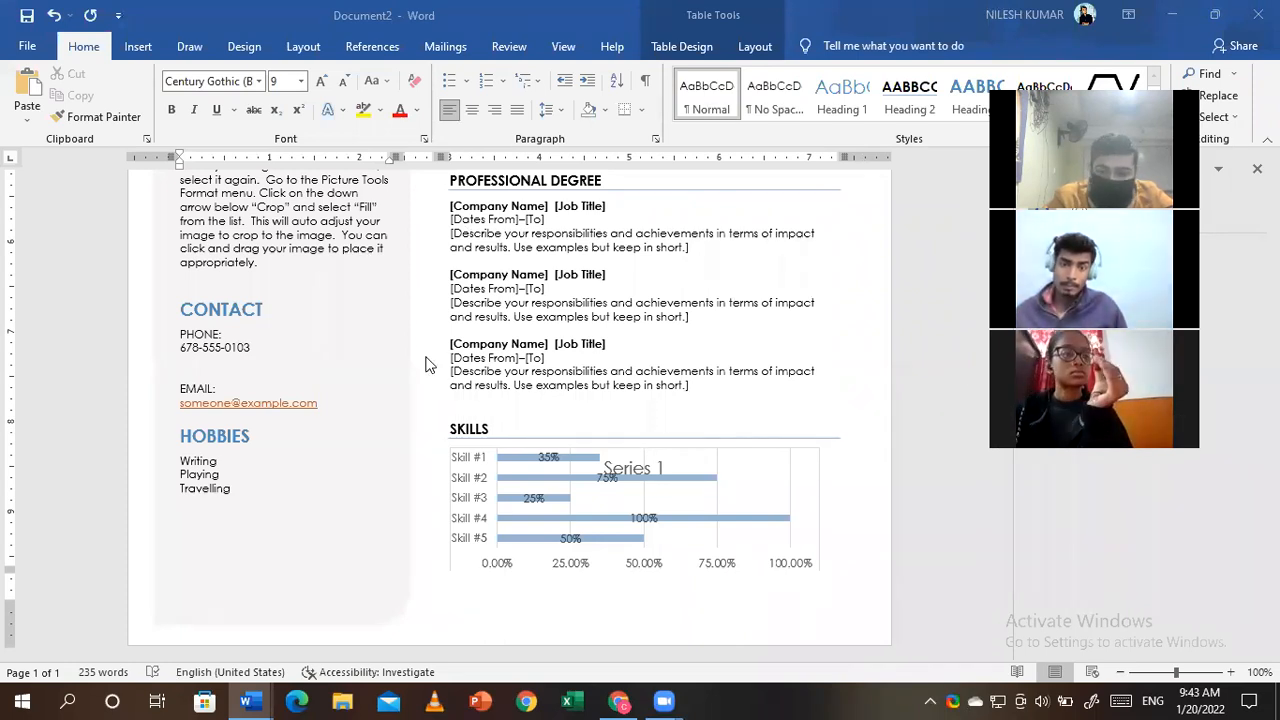
- Scroll back to the top and select the circular photo and Profile placeholder
{"action": "scroll", "coordinate": [425, 363], "scroll_direction": "up", "scroll_amount": 8}
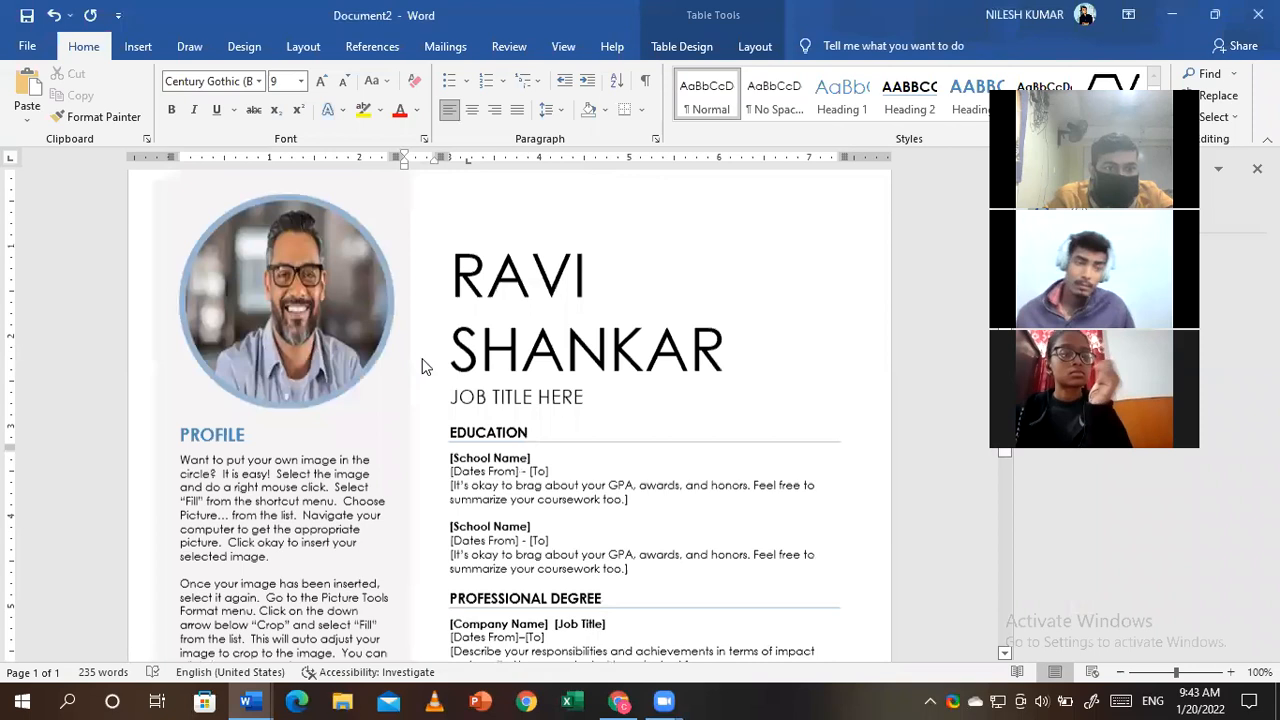
{"action": "left_click", "coordinate": [278, 340]}
{"action": "left_click", "coordinate": [224, 527]}
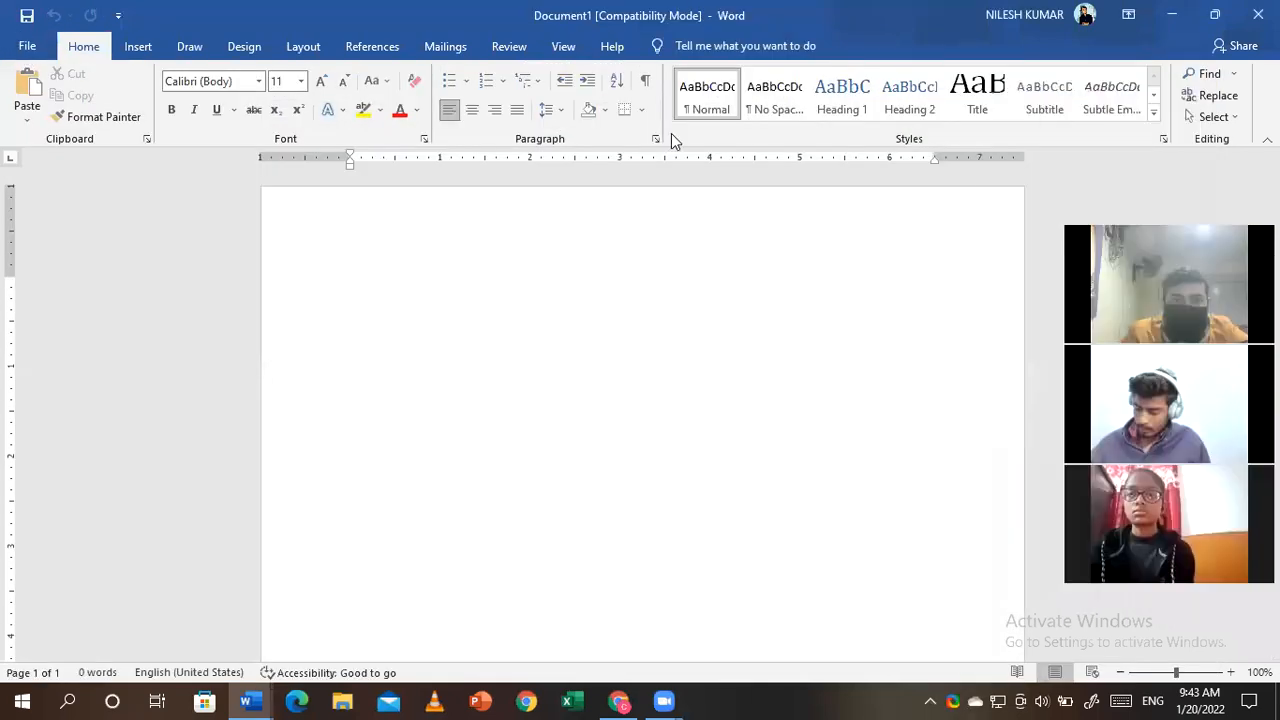
- Insert the built-in Blank header with its [Type here] placeholder into Document1
{"action": "left_click", "coordinate": [302, 46]}
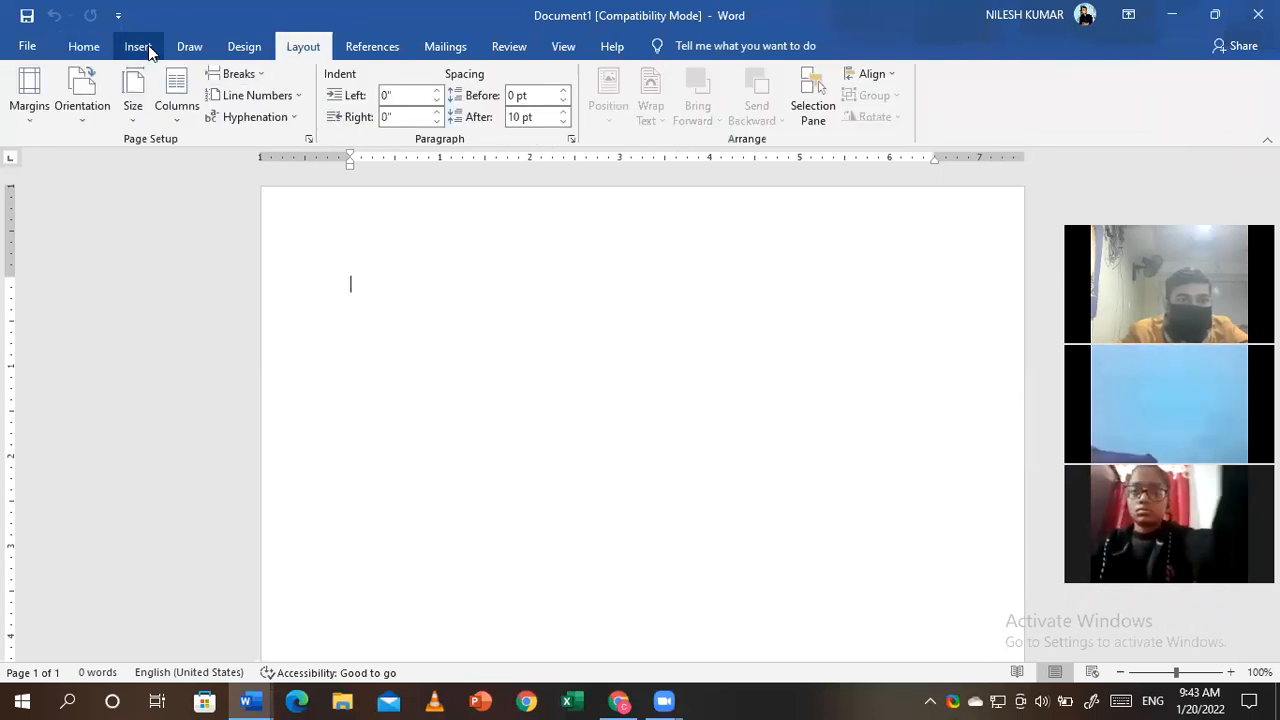
{"action": "left_click", "coordinate": [140, 46]}
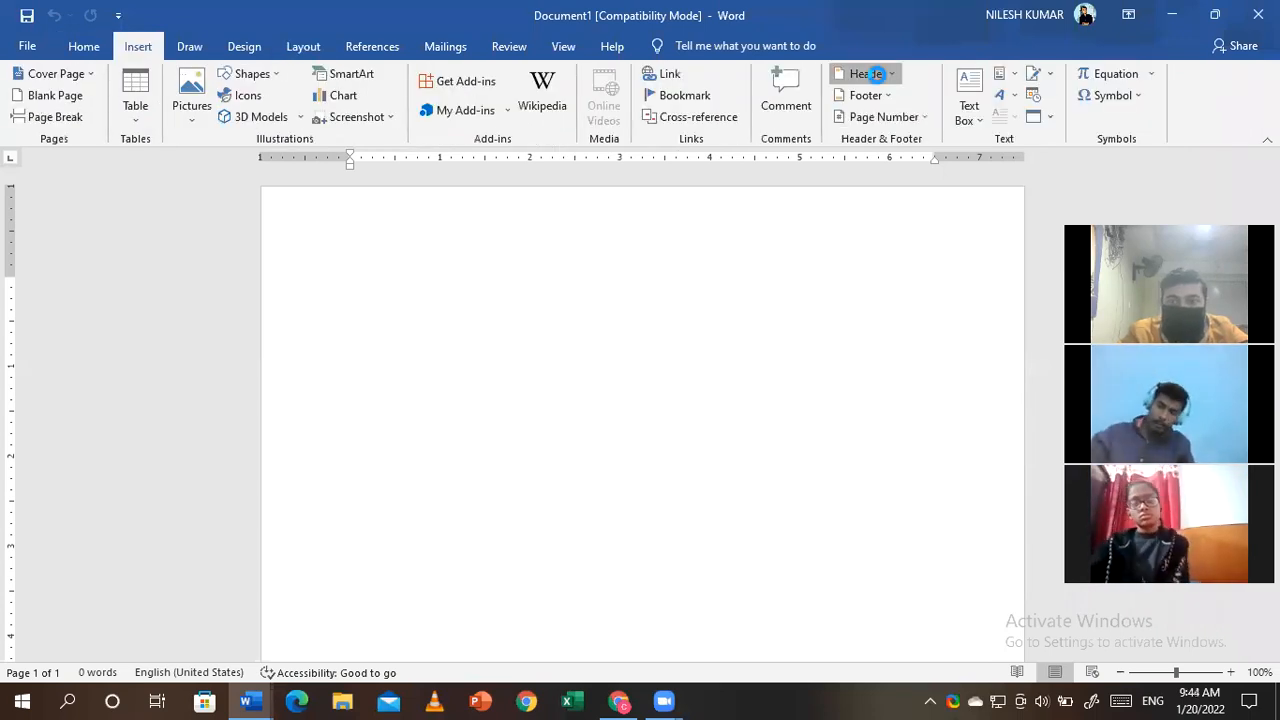
{"action": "left_click", "coordinate": [875, 74]}
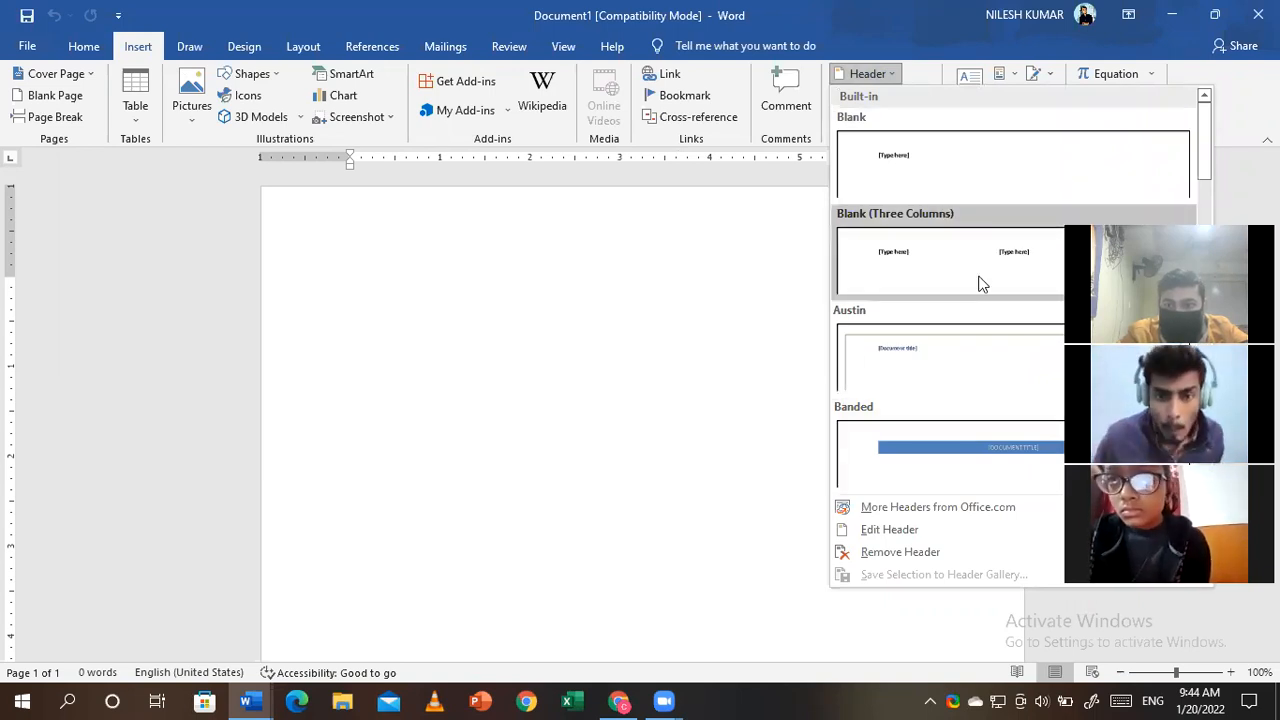
{"action": "left_click", "coordinate": [1207, 220]}
{"action": "scroll", "coordinate": [1207, 220], "scroll_direction": "down", "scroll_amount": 3}
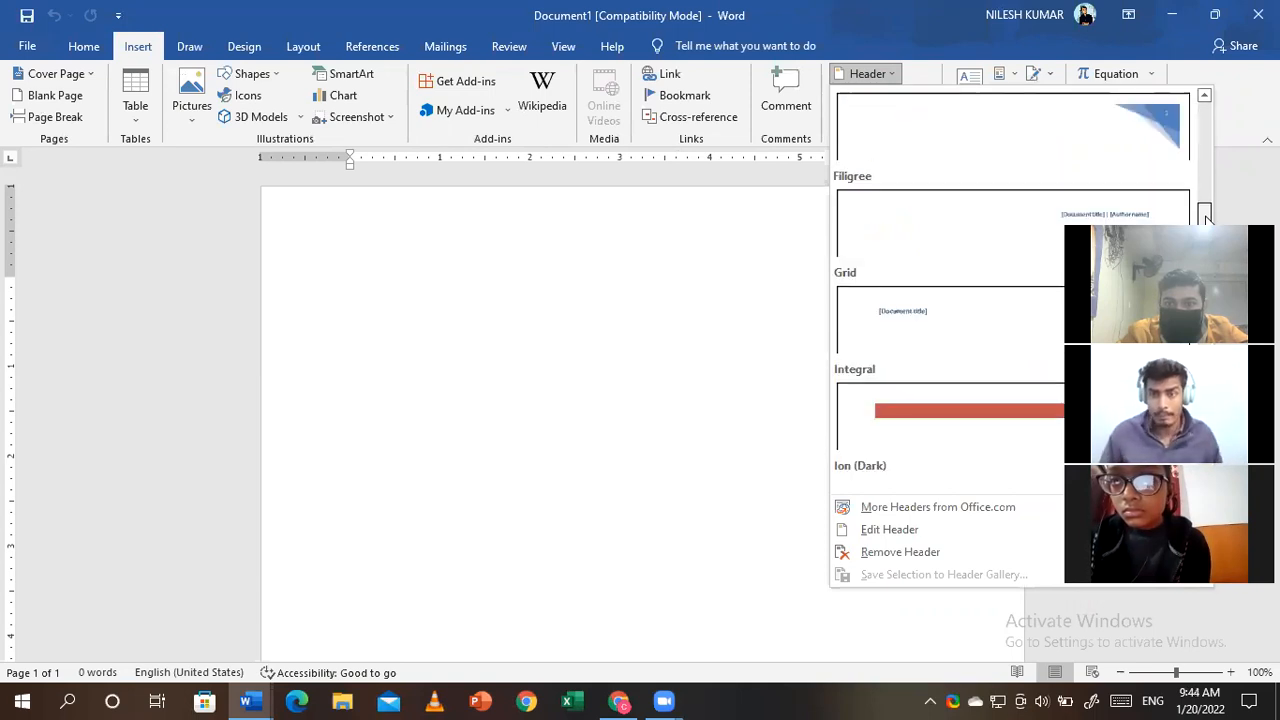
{"action": "scroll", "coordinate": [1206, 220], "scroll_direction": "down", "scroll_amount": 5}
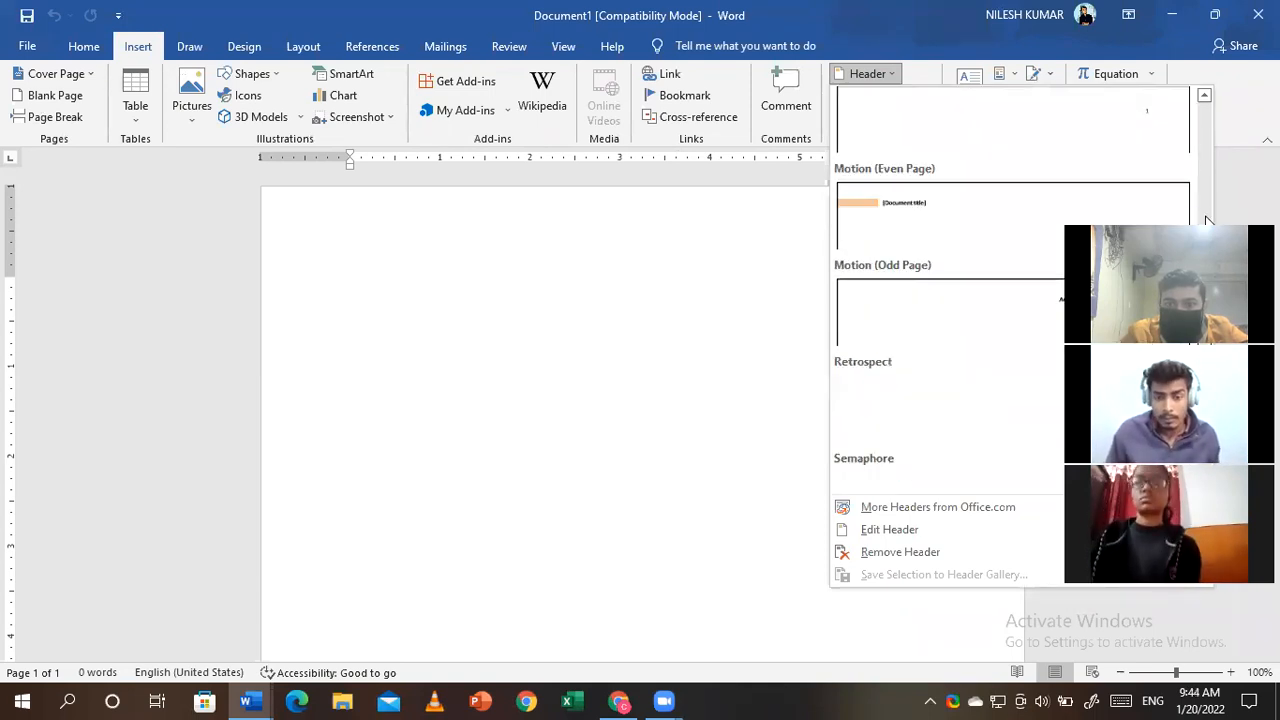
{"action": "scroll", "coordinate": [1207, 220], "scroll_direction": "up", "scroll_amount": 10}
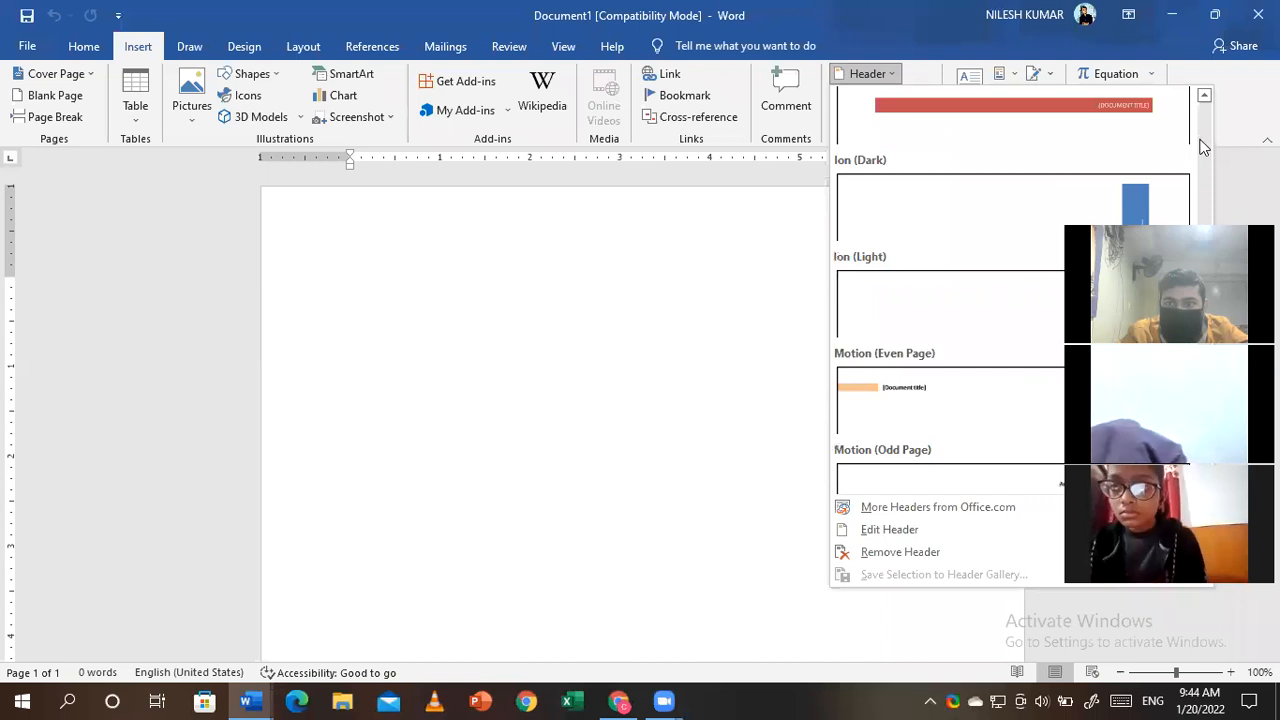
{"action": "left_click", "coordinate": [1040, 176]}
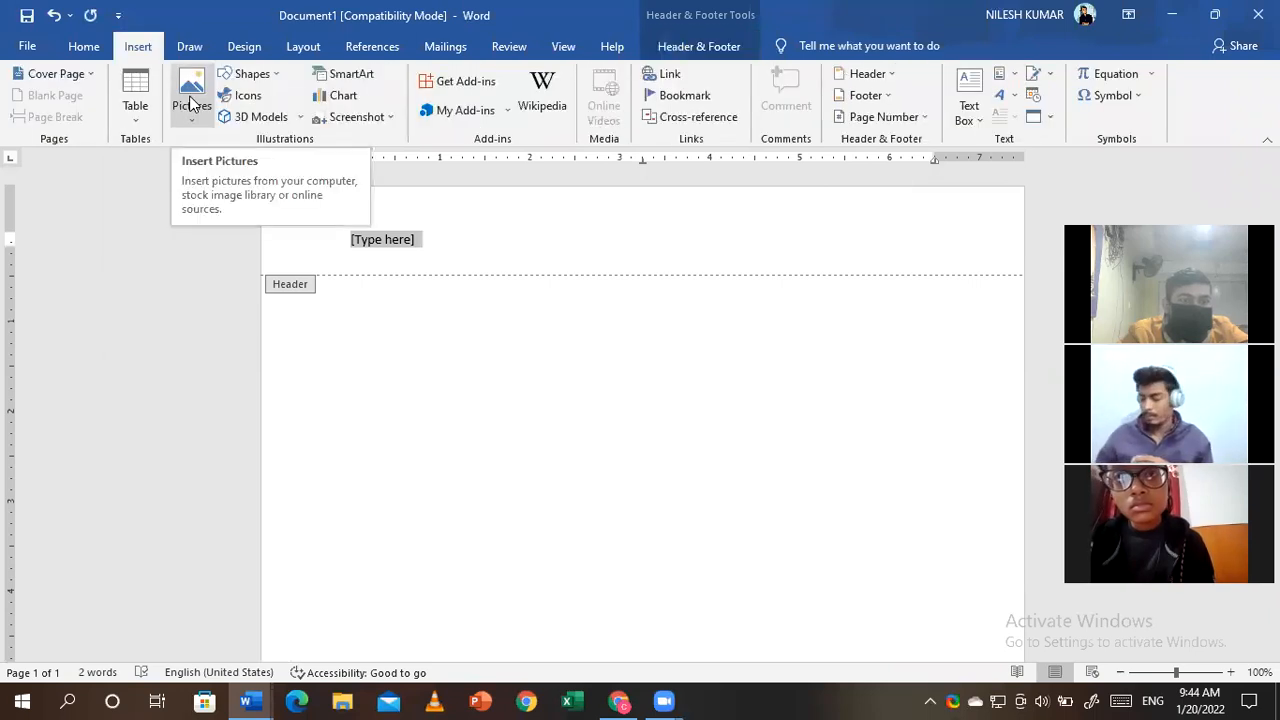
- Delete the header's [Type here] placeholder, leaving its shading unchanged
{"action": "left_click", "coordinate": [76, 47]}
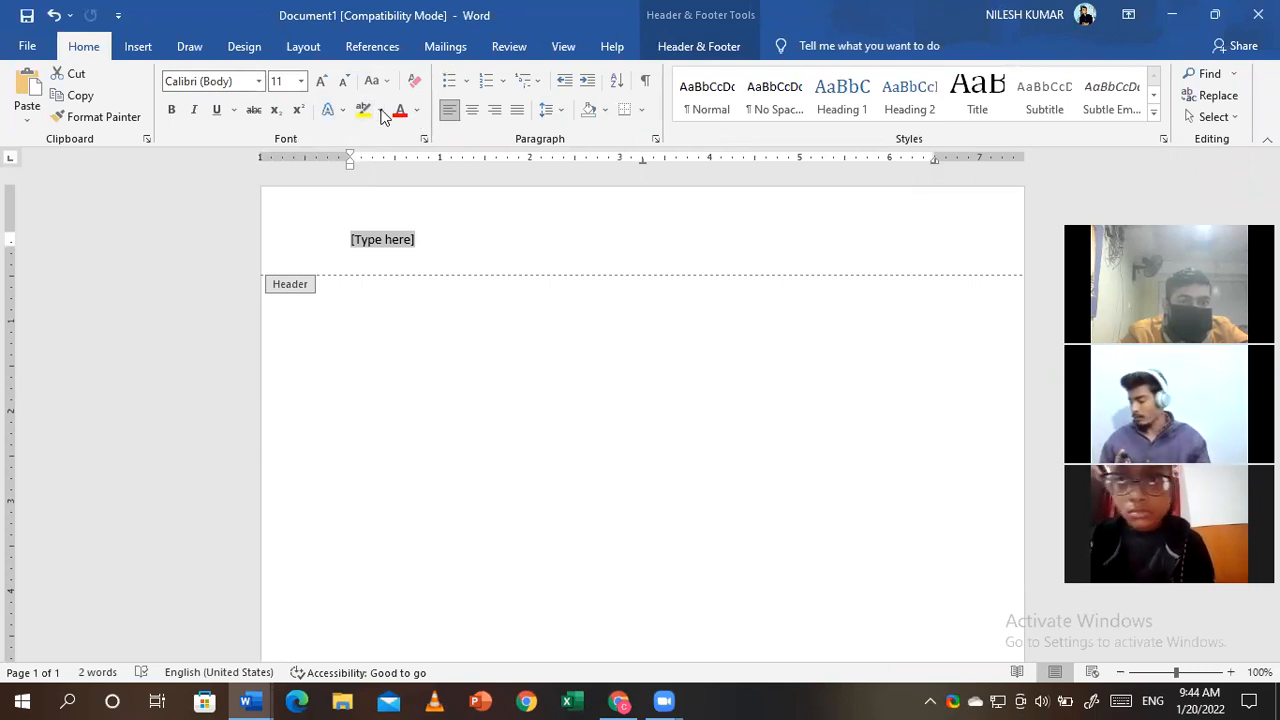
{"action": "left_click", "coordinate": [605, 110]}
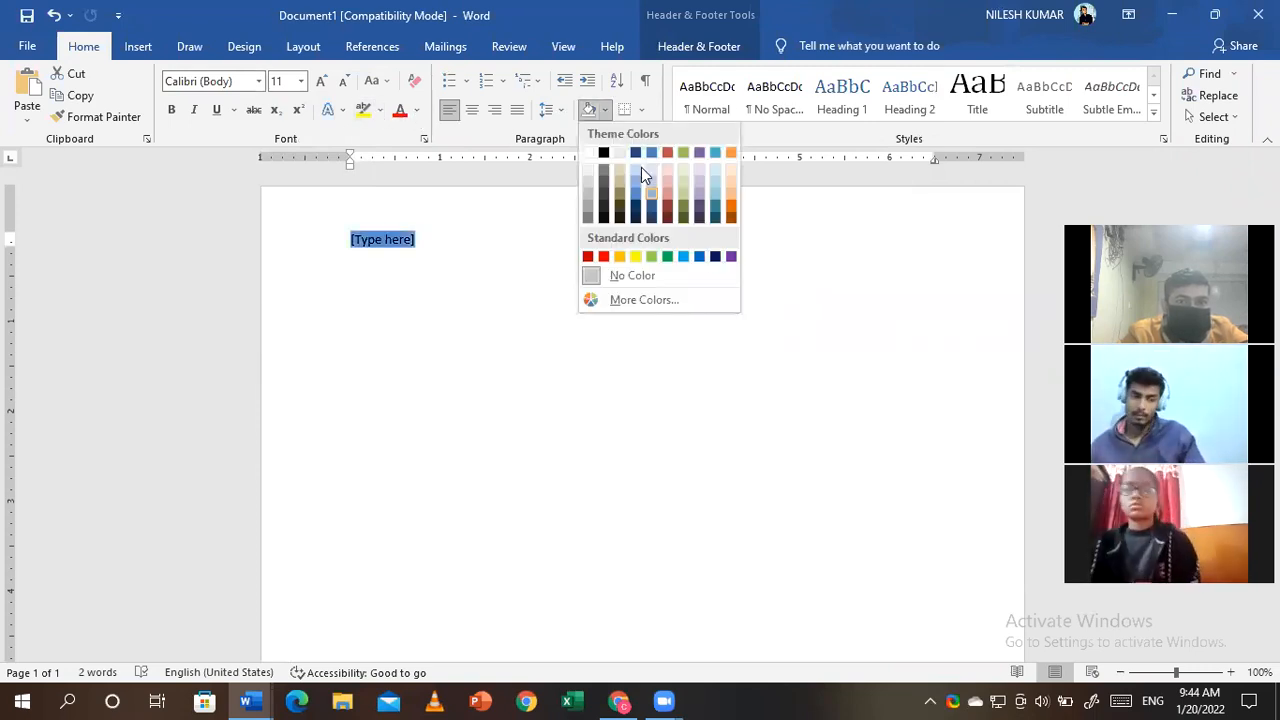
{"action": "left_click", "coordinate": [431, 224]}
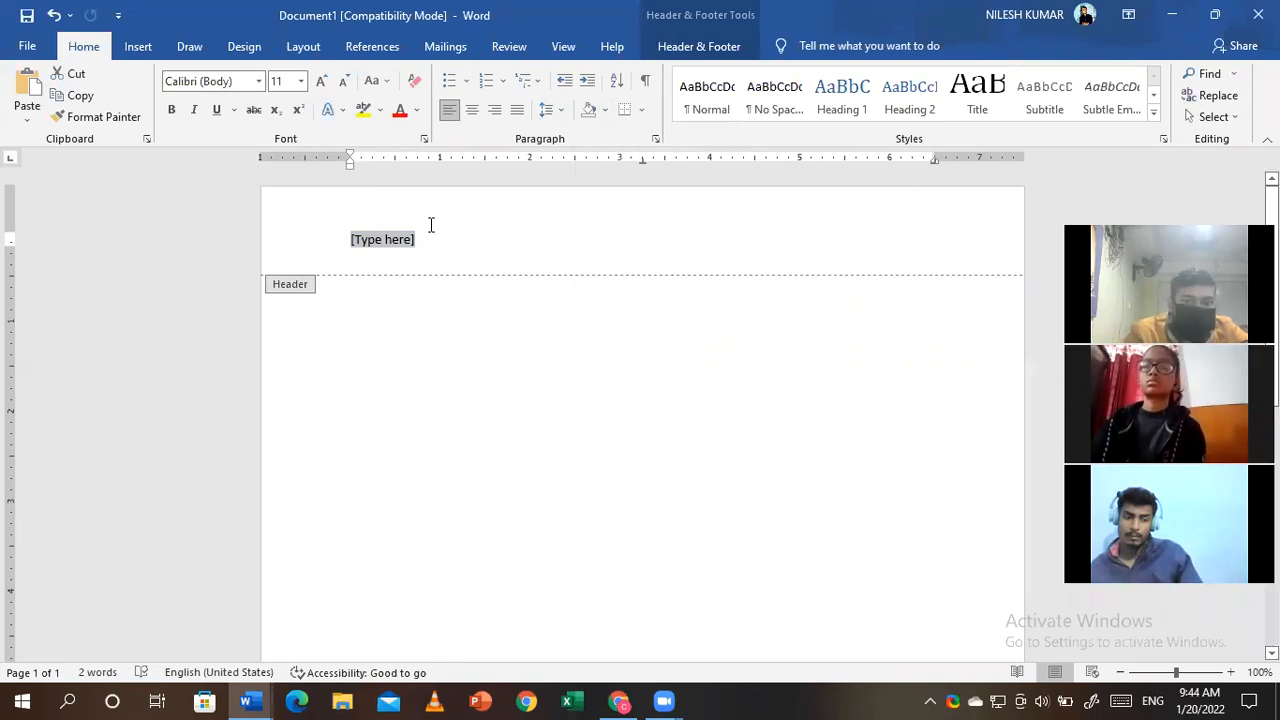
{"action": "key", "text": "Delete"}
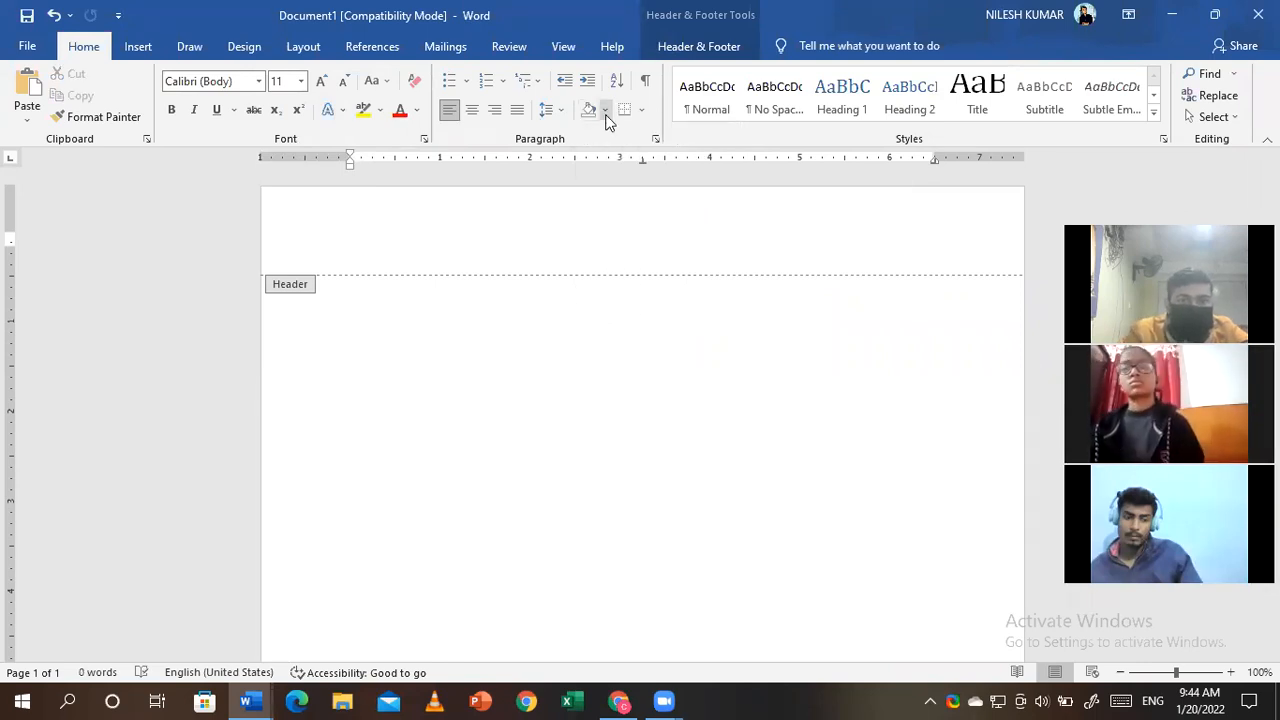
{"action": "left_click", "coordinate": [605, 112]}
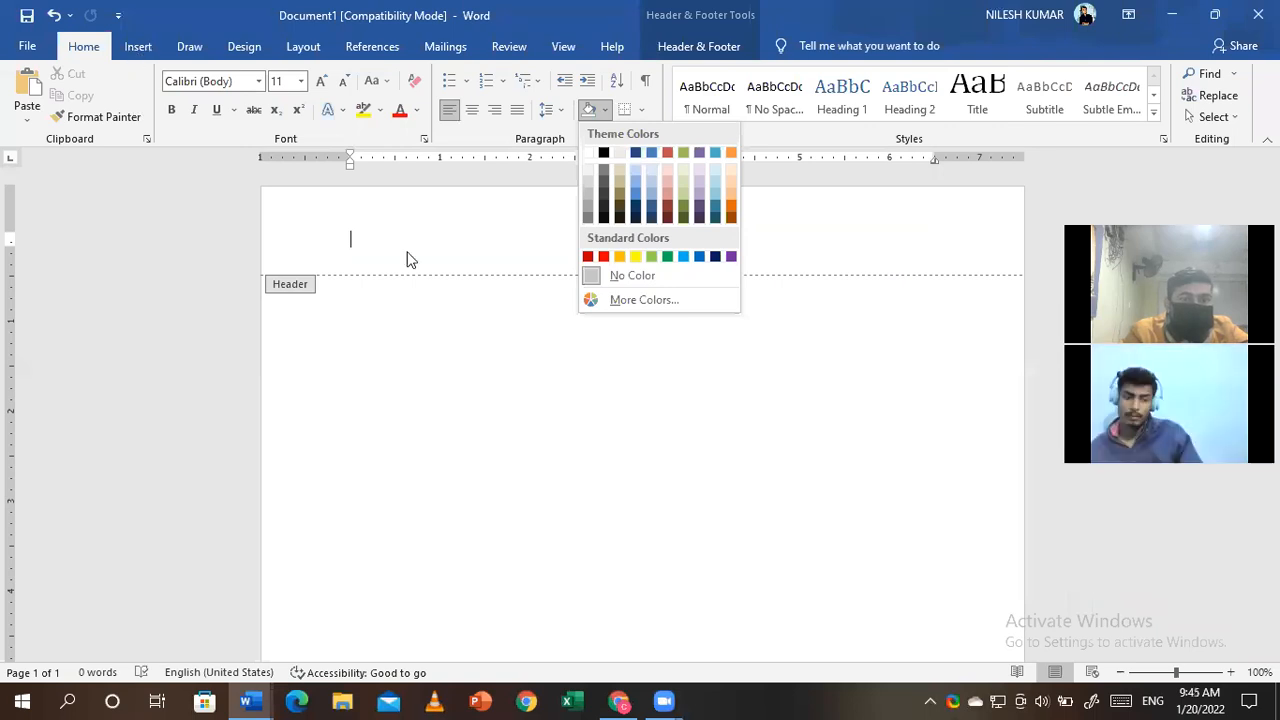
{"action": "left_click", "coordinate": [565, 312]}
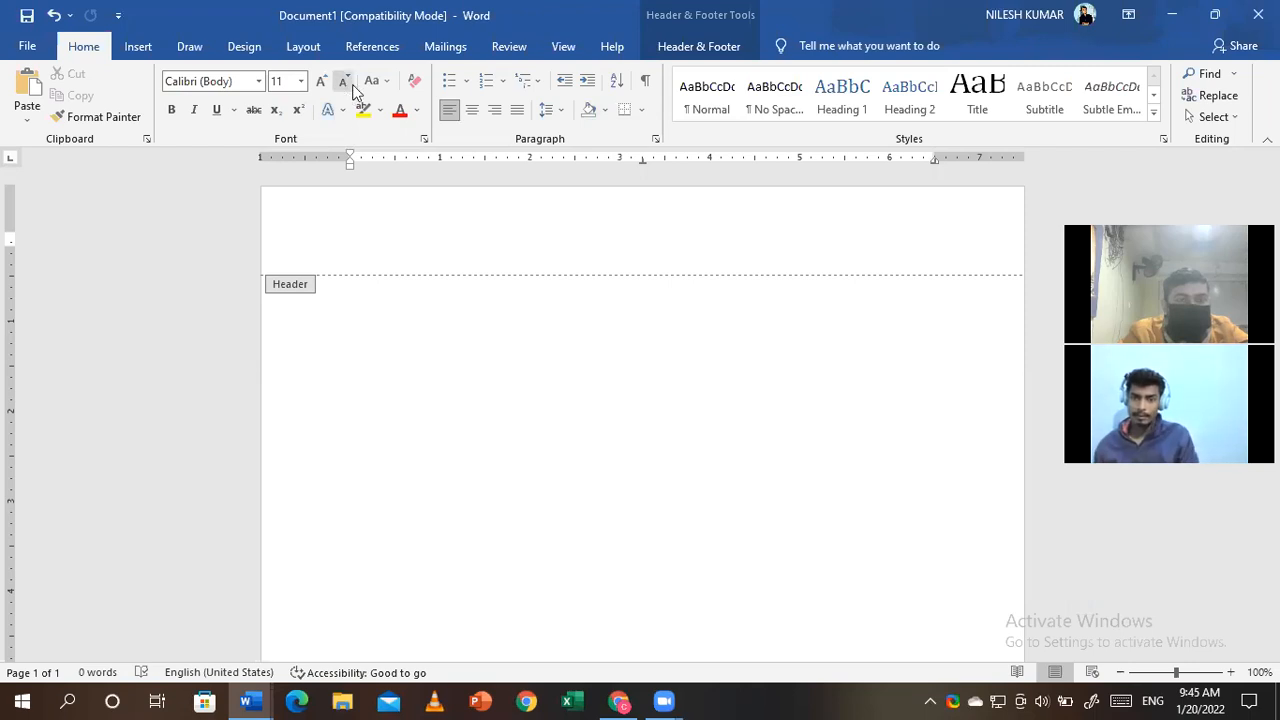
- Close header editing and return to Document1's empty body
{"action": "left_click", "coordinate": [242, 45]}
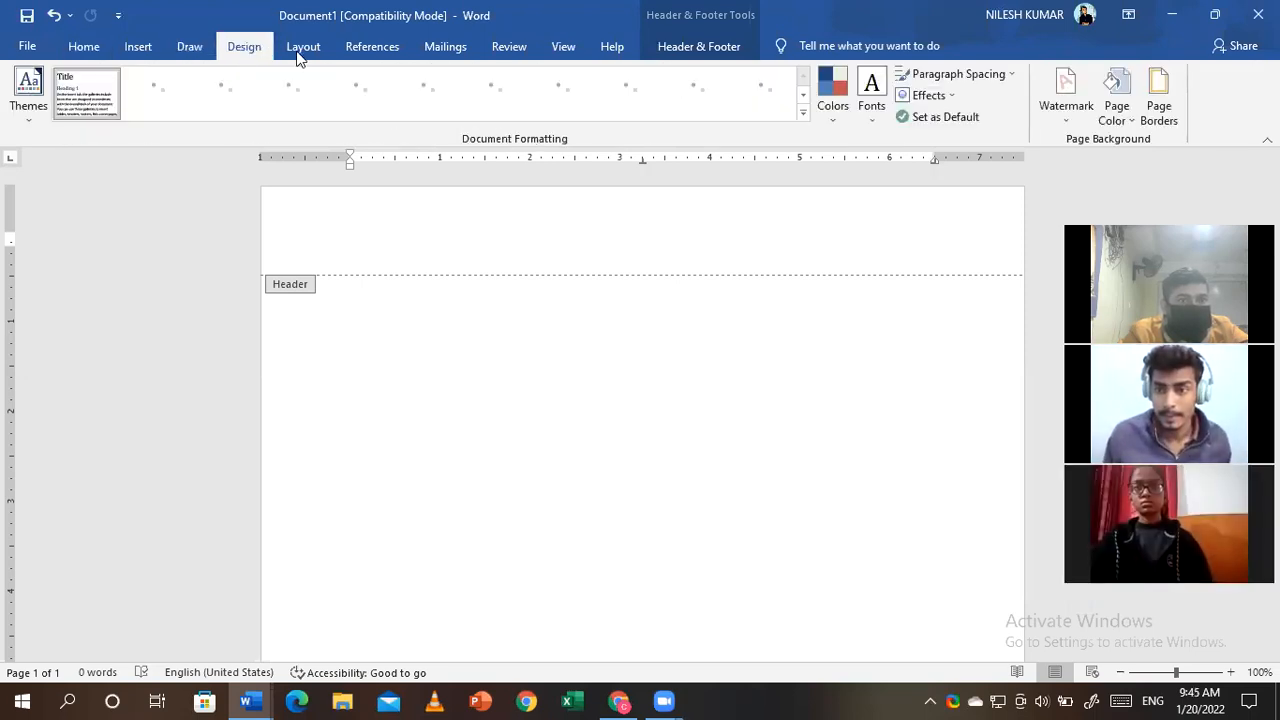
{"action": "left_click", "coordinate": [300, 50]}
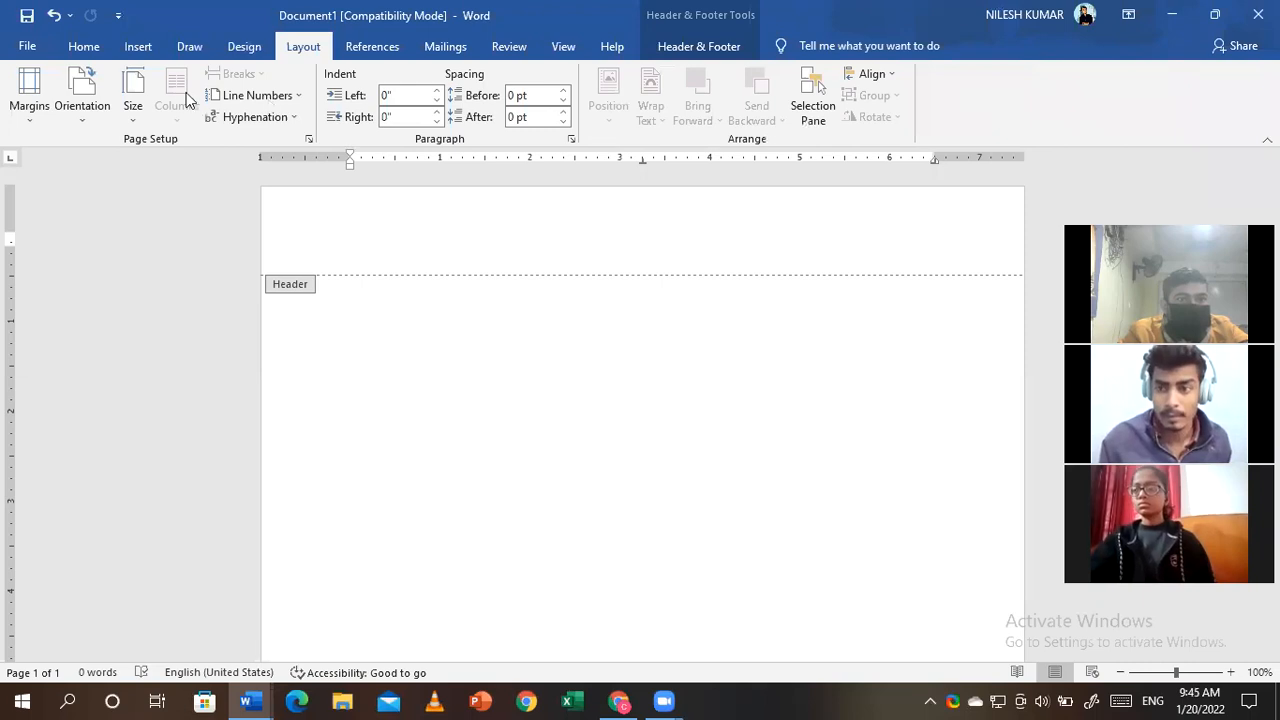
{"action": "double_click", "coordinate": [403, 408]}
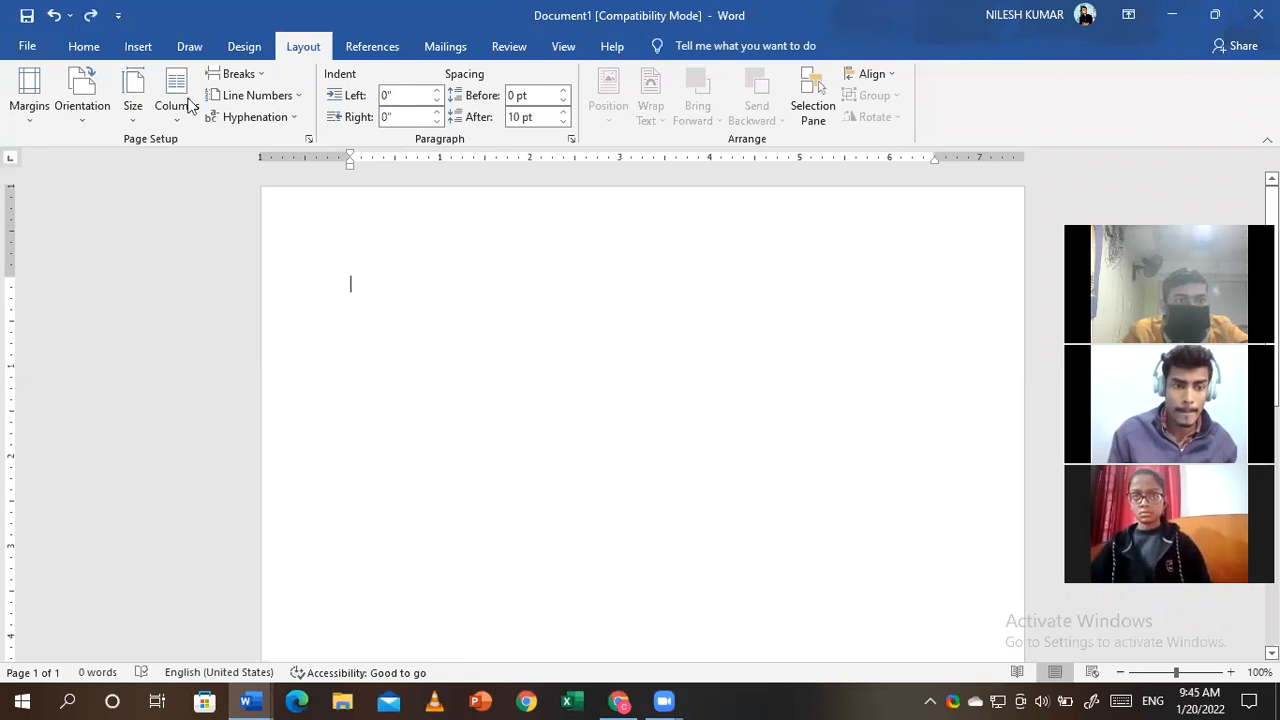
- Split the page into two columns and type a line of placeholder test text
{"action": "left_click", "coordinate": [212, 190]}
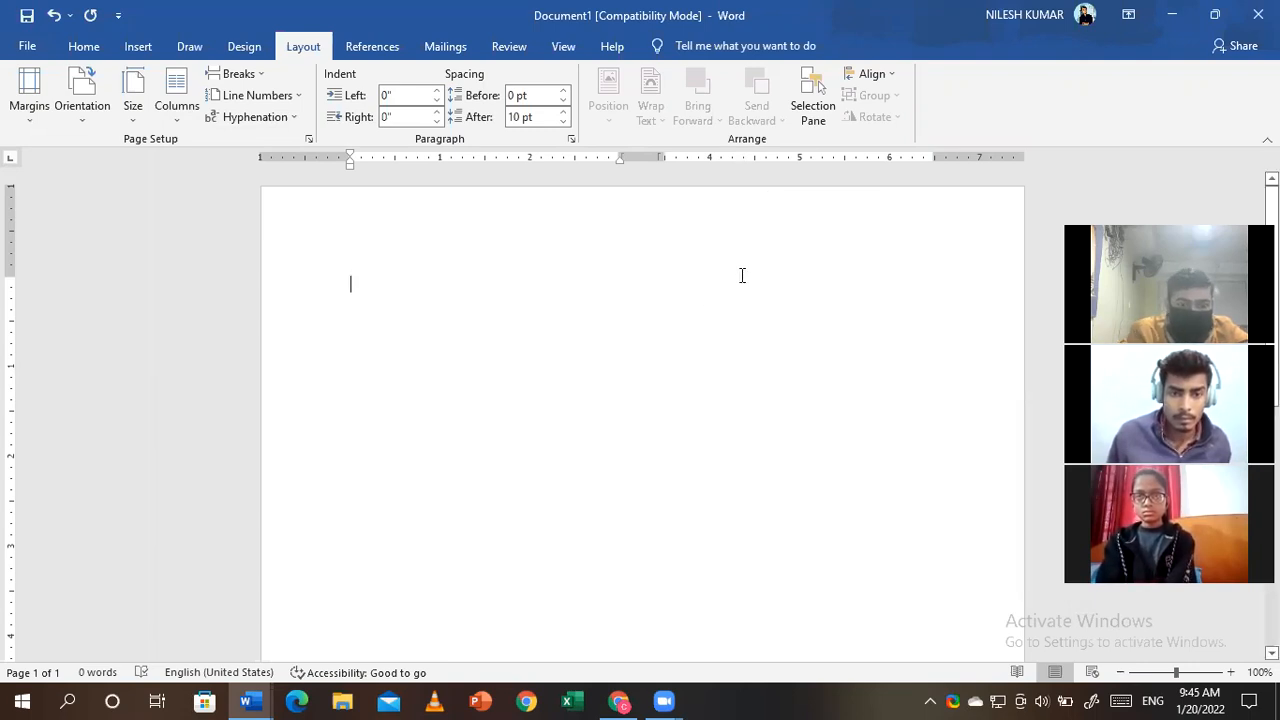
{"action": "type", "text": "jkhkjbll"}
{"action": "type", "text": "kjsbbbbbbbbbbbbbbbbbbbbbbbbbbbbbbb"}
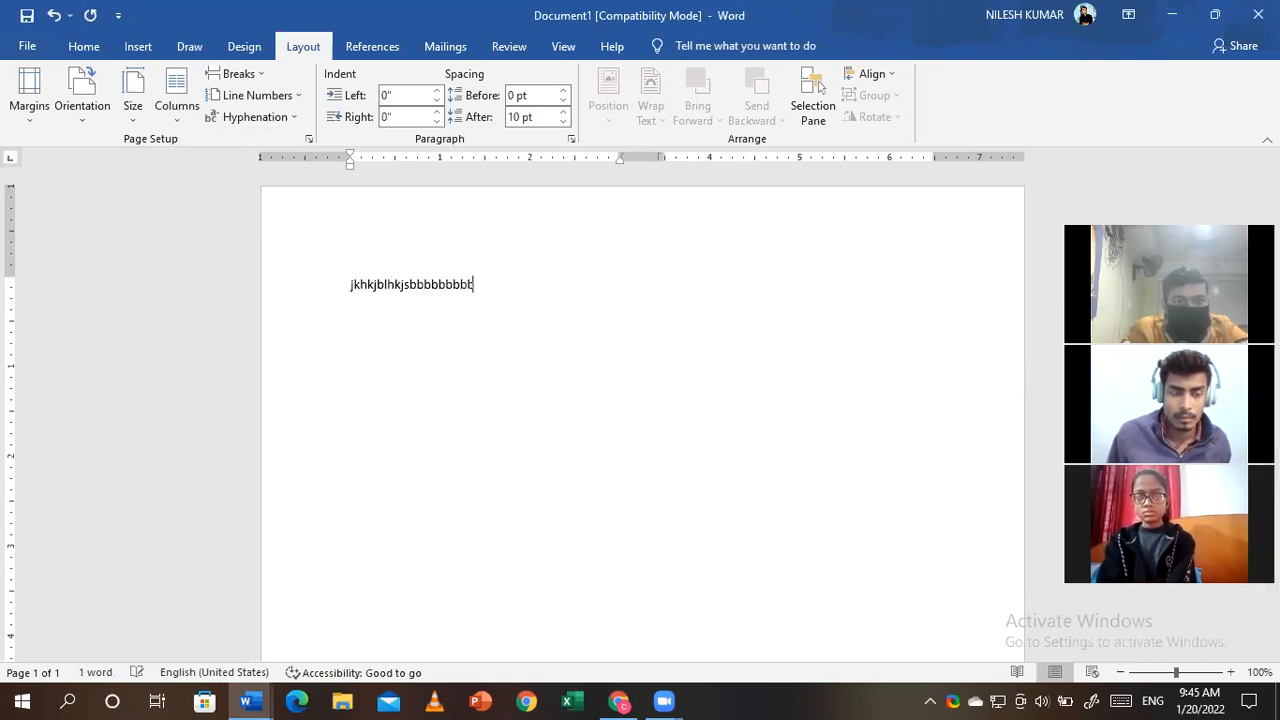
{"action": "type", "text": "bbbbbbbbbbbbbbbjkshdbbbbbbbbbbbbbb"}
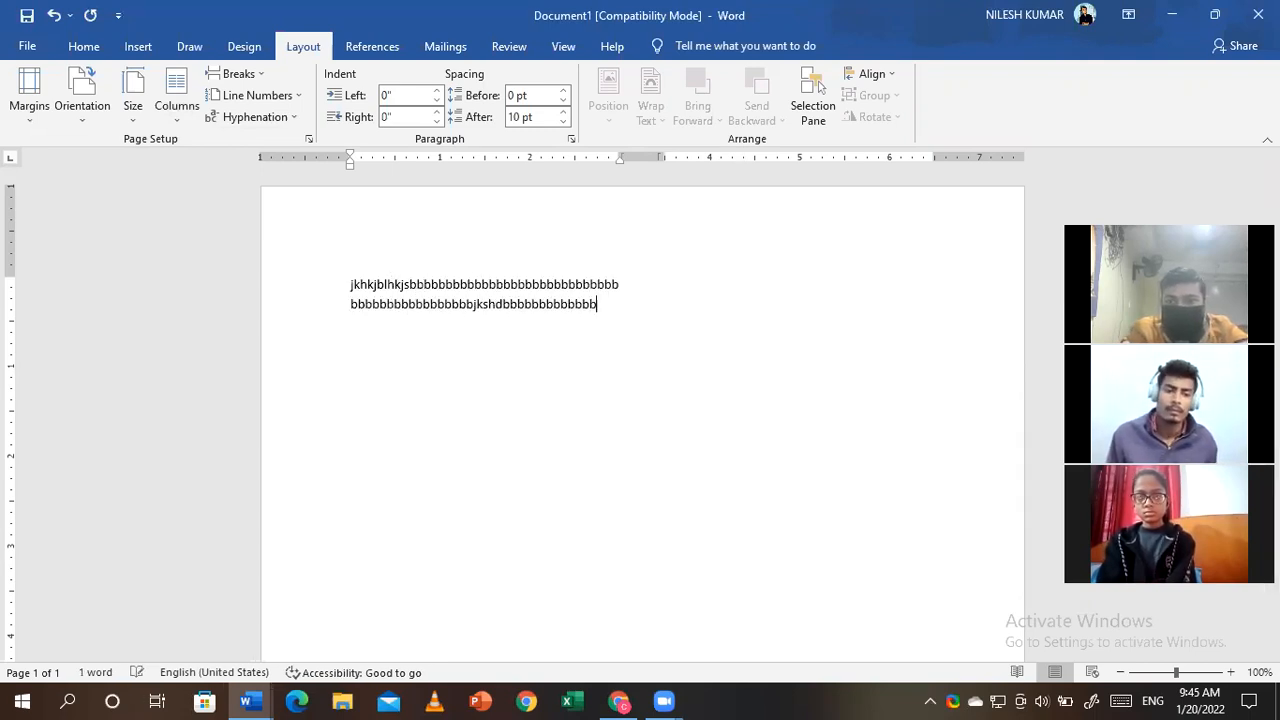
{"action": "type", "text": "jklhkh"}
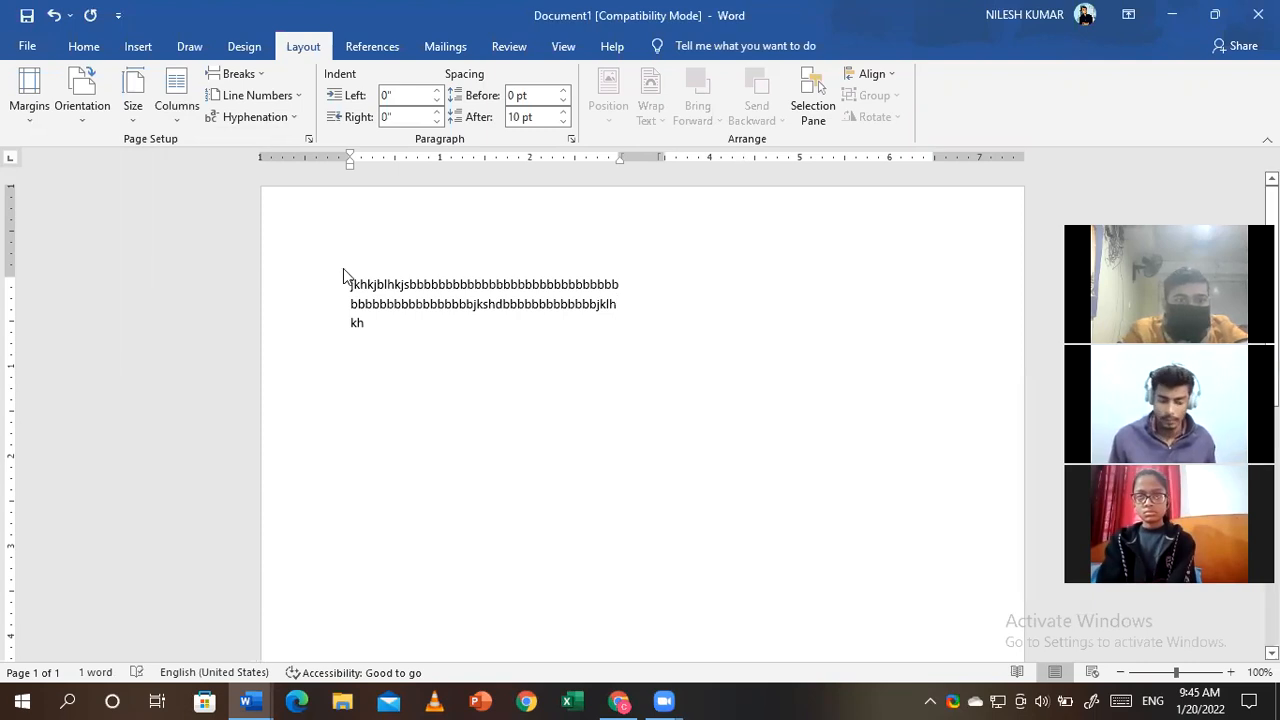
{"action": "key", "text": "ctrl+a"}
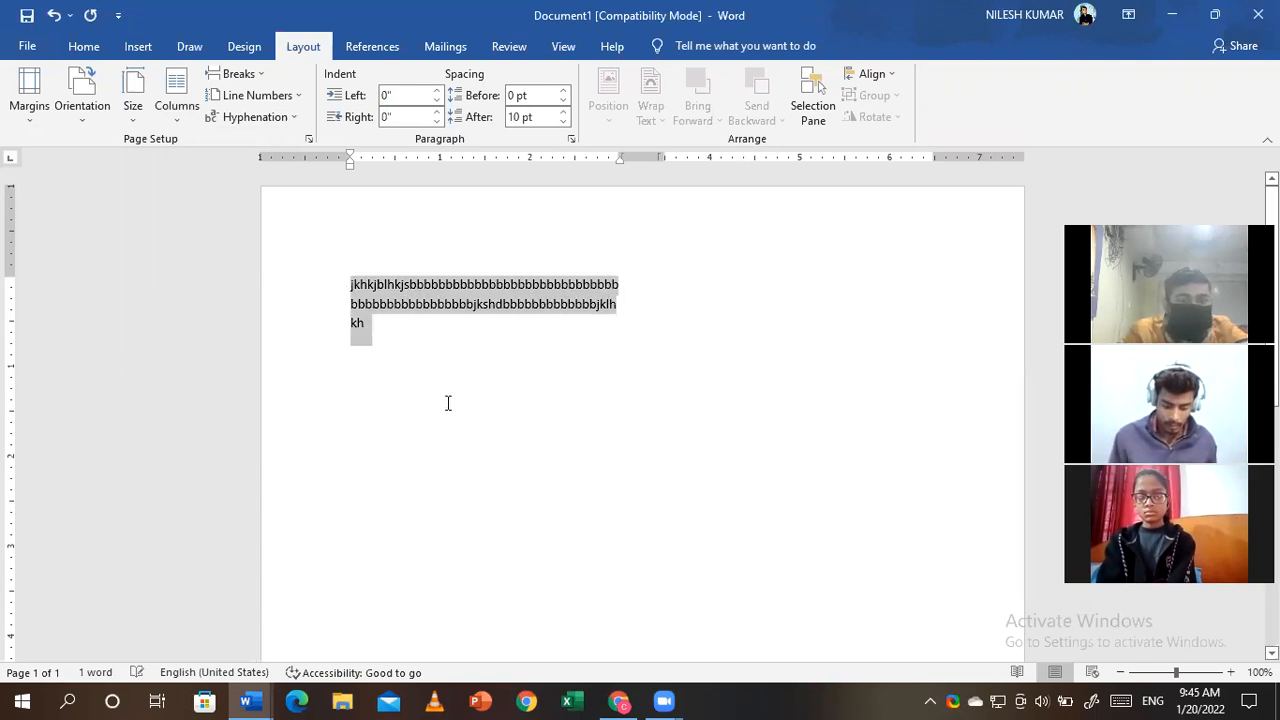
{"action": "left_click", "coordinate": [448, 388]}
- Delete the placeholder test text with Backspace
{"action": "left_click", "coordinate": [628, 300]}
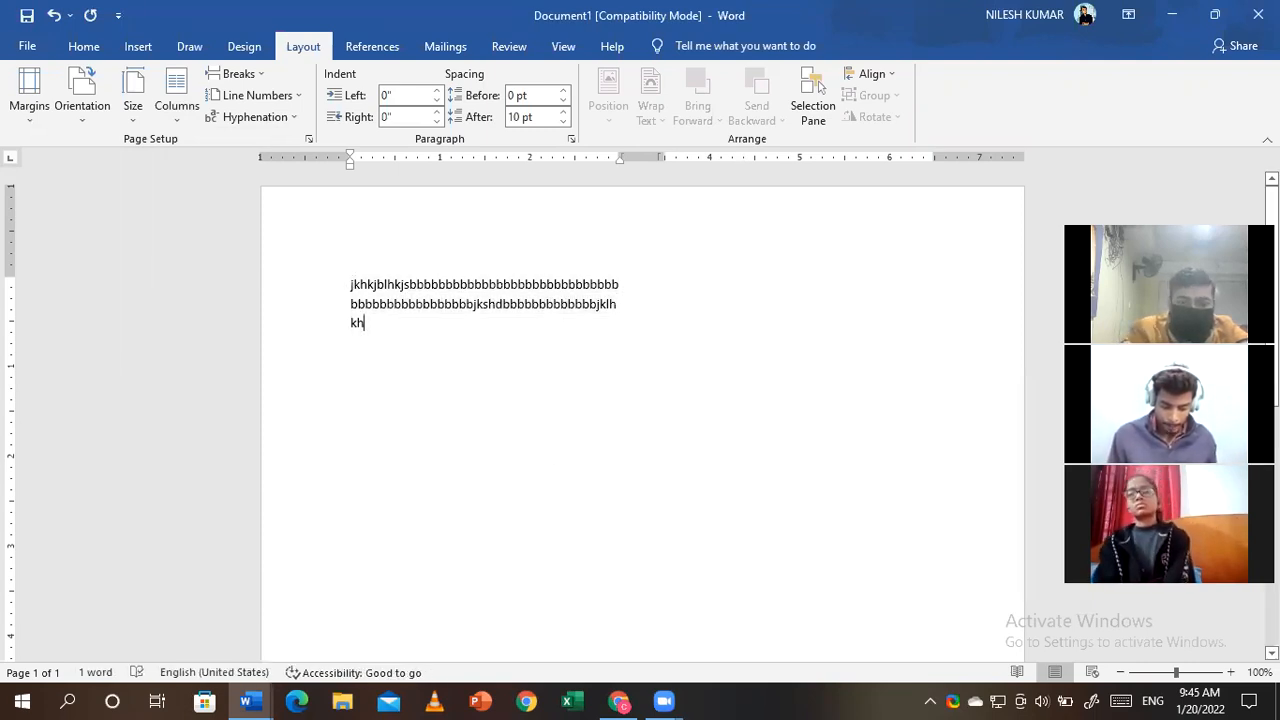
{"action": "key", "text": "BackSpace"}
{"action": "key", "text": "BackSpace"}
{"action": "key", "text": "BackSpace"}
{"action": "key", "text": "BackSpace"}
{"action": "key", "text": "BackSpace"}
{"action": "key", "text": "BackSpace"}
{"action": "key", "text": "BackSpace"}
{"action": "key", "text": "BackSpace"}
{"action": "key", "text": "BackSpace"}
{"action": "key", "text": "BackSpace"}
{"action": "key", "text": "BackSpace"}
{"action": "key", "text": "BackSpace"}
{"action": "key", "text": "BackSpace"}
{"action": "key", "text": "BackSpace"}
{"action": "key", "text": "BackSpace"}
{"action": "key", "text": "BackSpace"}
{"action": "key", "text": "BackSpace"}
{"action": "key", "text": "BackSpace"}
{"action": "key", "text": "BackSpace"}
{"action": "key", "text": "BackSpace"}
{"action": "key", "text": "BackSpace"}
{"action": "key", "text": "BackSpace"}
{"action": "key", "text": "BackSpace"}
{"action": "key", "text": "BackSpace"}
{"action": "key", "text": "BackSpace"}
{"action": "key", "text": "BackSpace"}
{"action": "key", "text": "BackSpace"}
{"action": "key", "text": "BackSpace"}
{"action": "key", "text": "BackSpace"}
{"action": "key", "text": "BackSpace"}
{"action": "key", "text": "BackSpace"}
{"action": "key", "text": "BackSpace"}
{"action": "key", "text": "BackSpace"}
{"action": "key", "text": "BackSpace"}
{"action": "key", "text": "BackSpace"}
{"action": "key", "text": "BackSpace"}
{"action": "key", "text": "BackSpace"}
{"action": "key", "text": "BackSpace"}
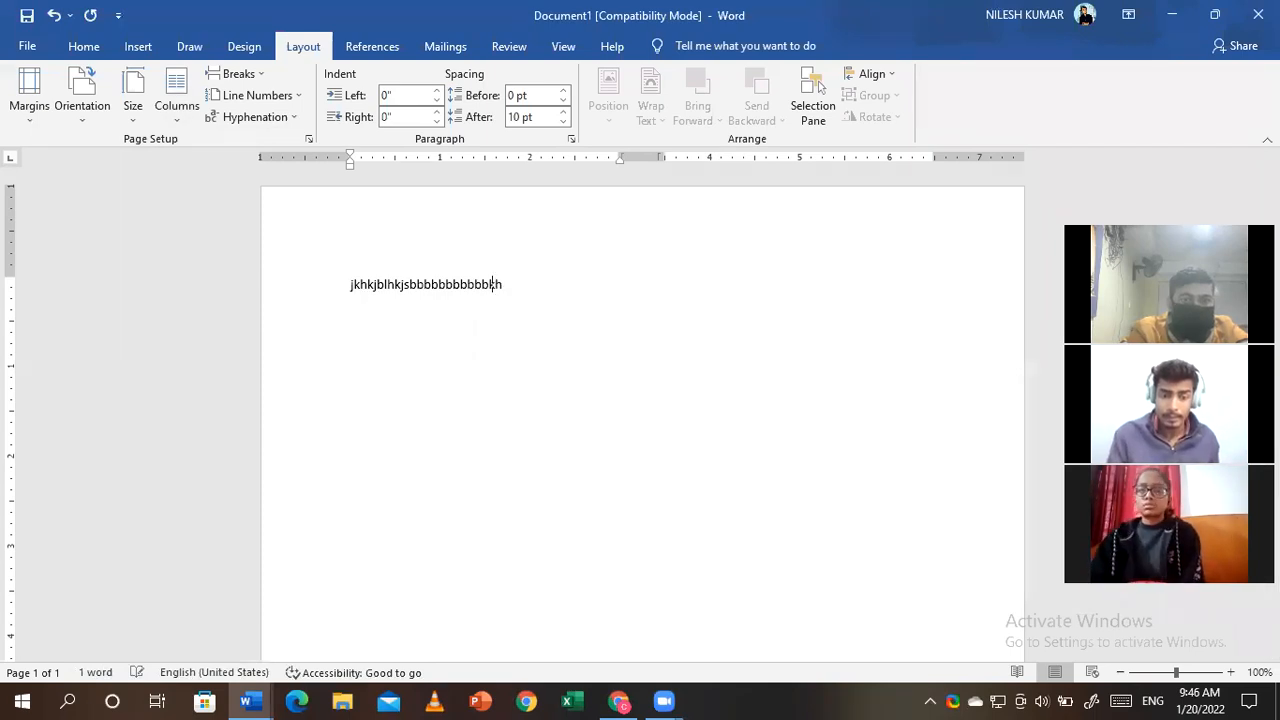
{"action": "key", "text": "BackSpace"}
{"action": "key", "text": "BackSpace"}
{"action": "key", "text": "BackSpace"}
{"action": "key", "text": "BackSpace"}
{"action": "key", "text": "BackSpace"}
{"action": "key", "text": "BackSpace"}
{"action": "key", "text": "BackSpace"}
{"action": "key", "text": "BackSpace"}
{"action": "key", "text": "BackSpace"}
{"action": "key", "text": "BackSpace"}
{"action": "key", "text": "BackSpace"}
{"action": "key", "text": "BackSpace"}
{"action": "key", "text": "BackSpace"}
{"action": "key", "text": "BackSpace"}
{"action": "key", "text": "BackSpace"}
{"action": "key", "text": "BackSpace"}
{"action": "key", "text": "BackSpace"}
{"action": "key", "text": "BackSpace"}
{"action": "key", "text": "BackSpace"}
{"action": "key", "text": "BackSpace"}
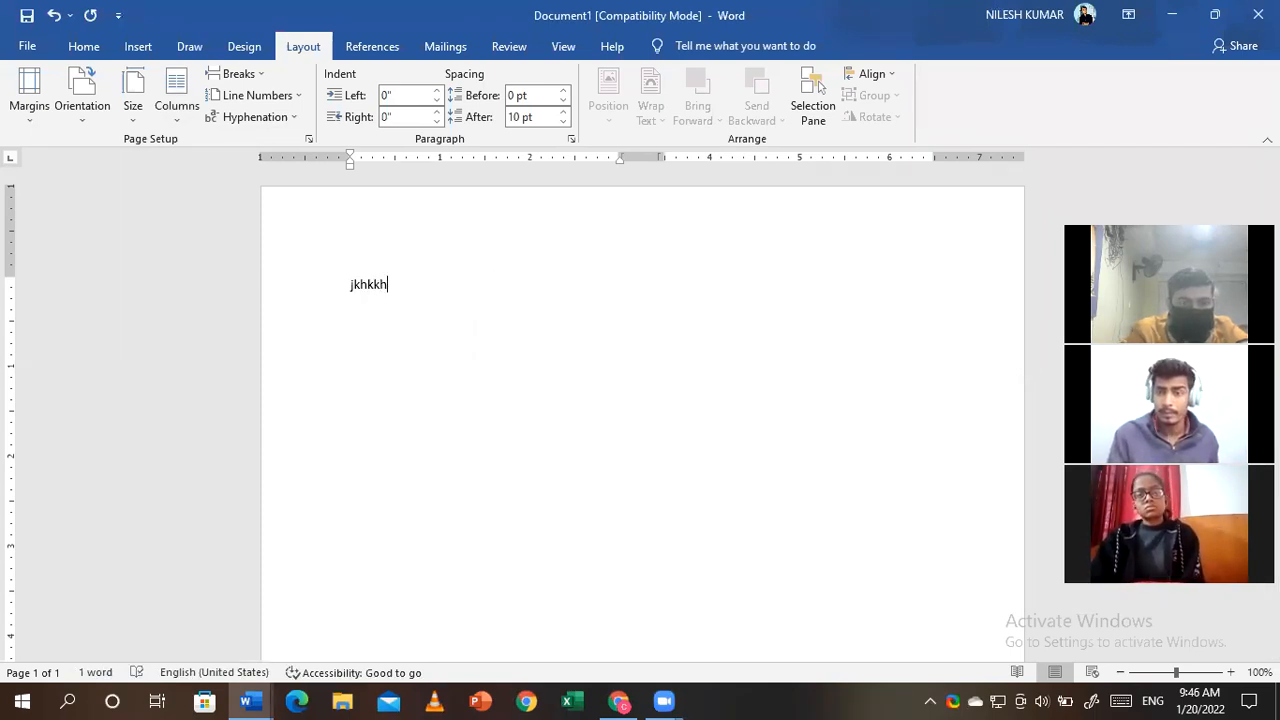
{"action": "key", "text": "BackSpace"}
{"action": "key", "text": "BackSpace"}
{"action": "key", "text": "BackSpace"}
{"action": "key", "text": "BackSpace"}
{"action": "key", "text": "BackSpace"}
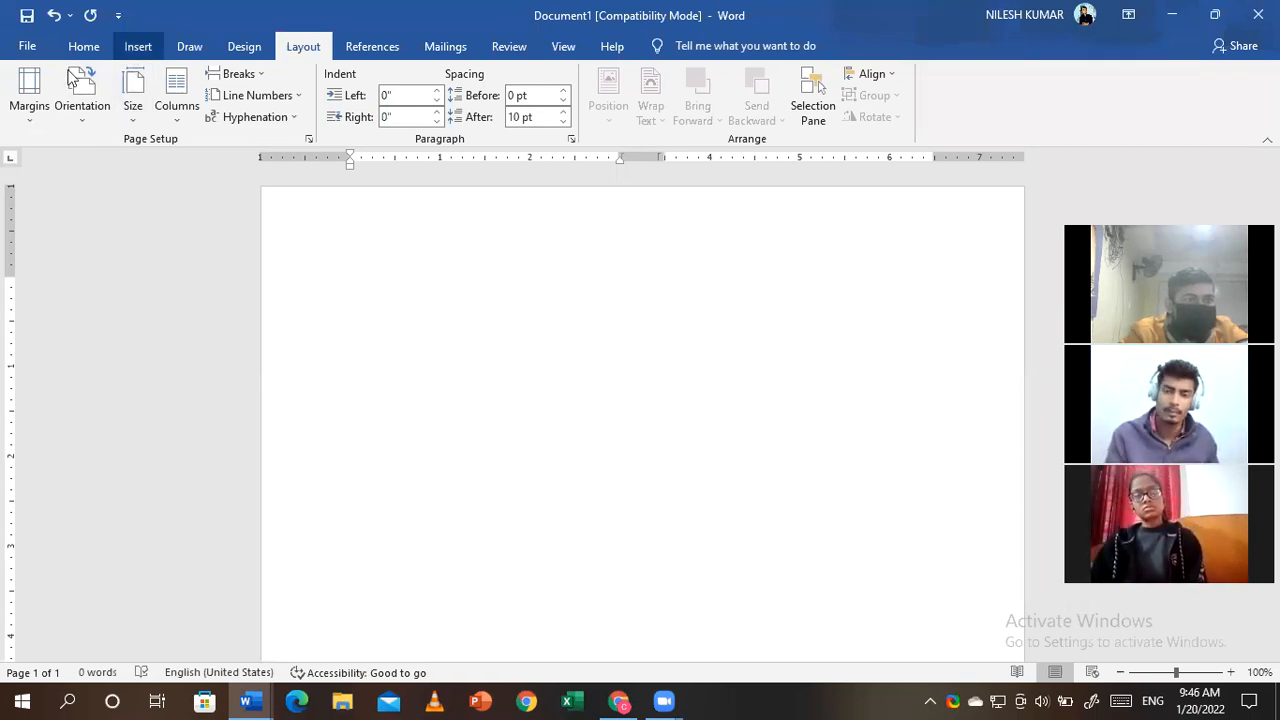
- Insert a trial 1x1 table, stretch it down the page, then undo the resize
{"action": "left_click", "coordinate": [133, 48]}
{"action": "left_click", "coordinate": [135, 90]}
{"action": "left_click", "coordinate": [128, 164]}
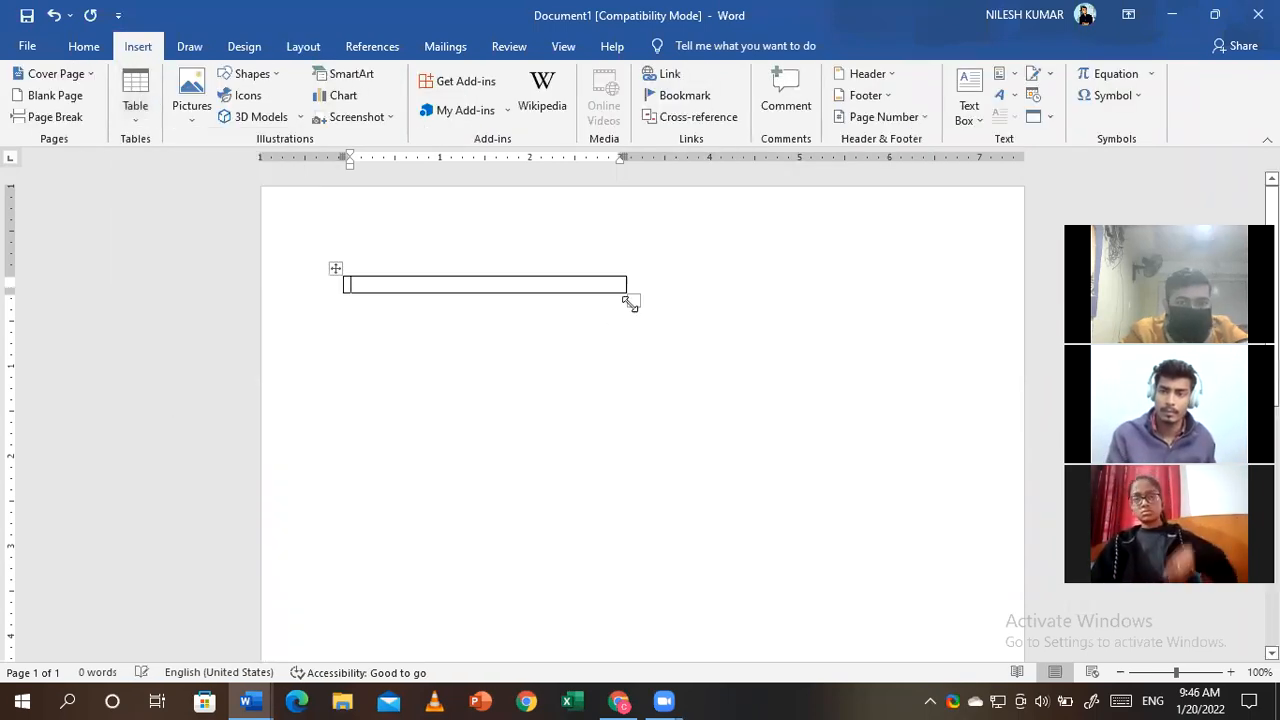
{"action": "left_click_drag", "start_coordinate": [626, 294], "coordinate": [620, 553]}
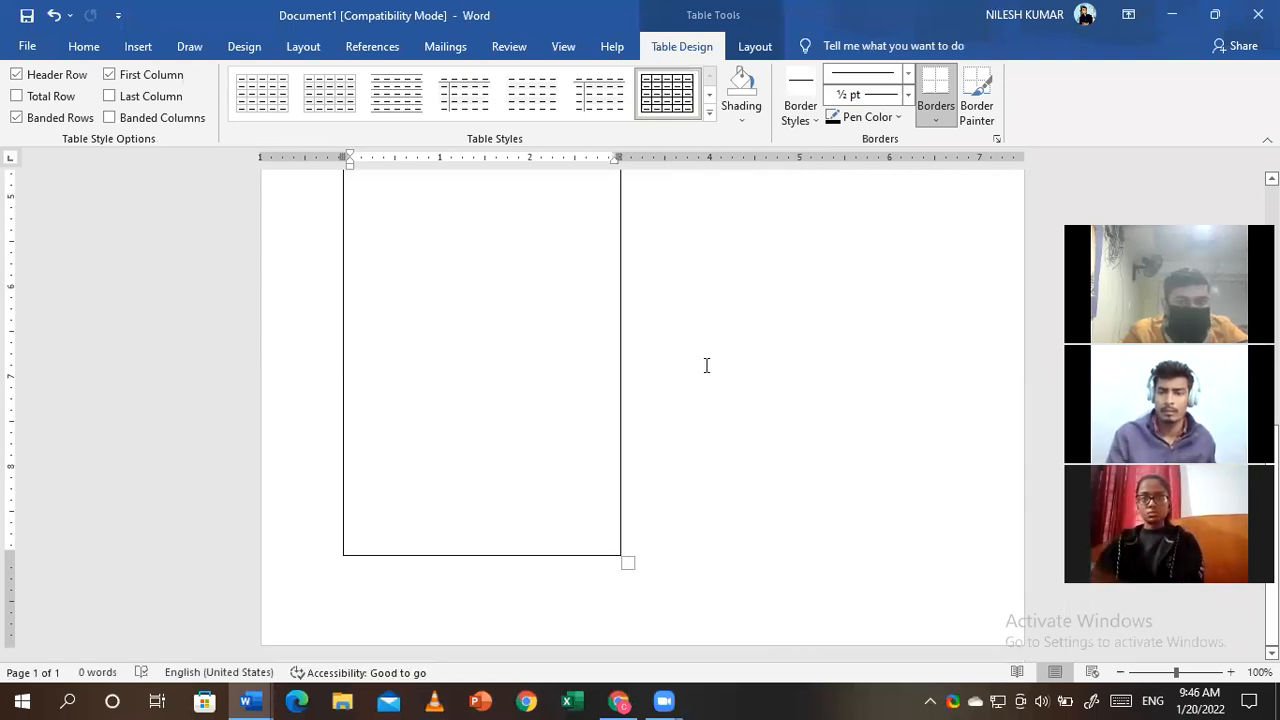
{"action": "key", "text": "ctrl+z"}
{"action": "left_click", "coordinate": [133, 47]}
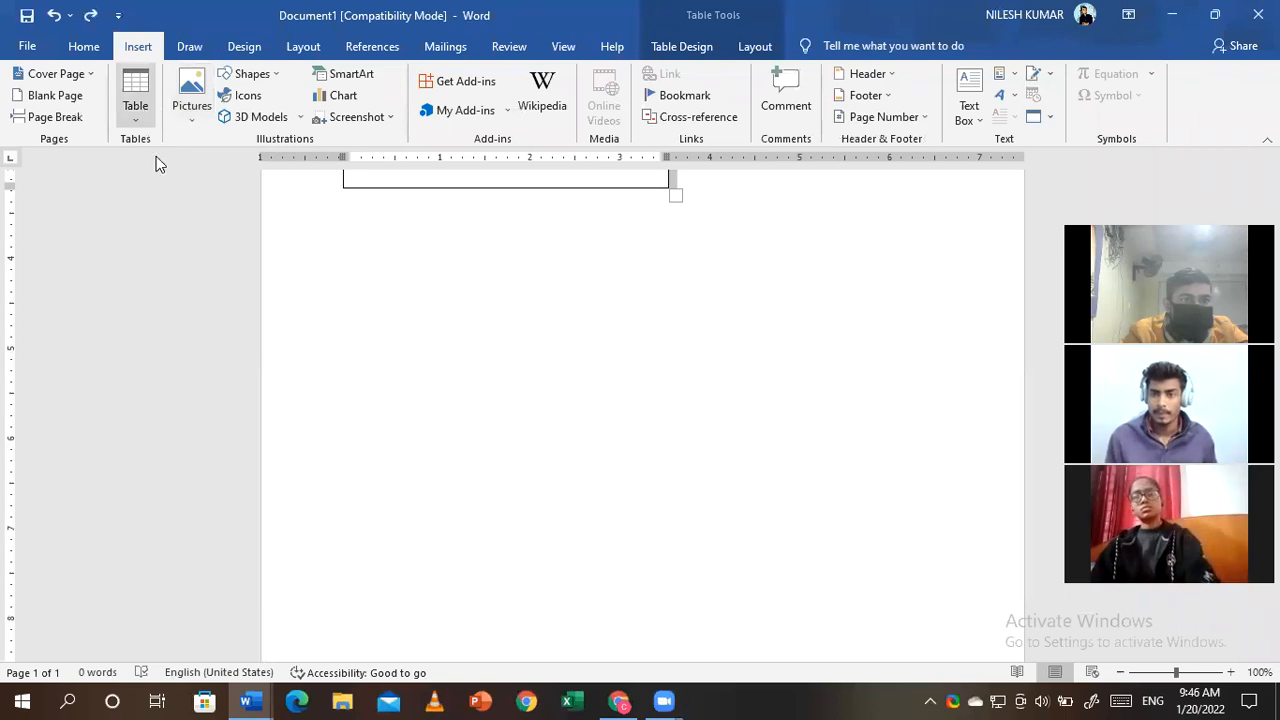
{"action": "left_click", "coordinate": [135, 100]}
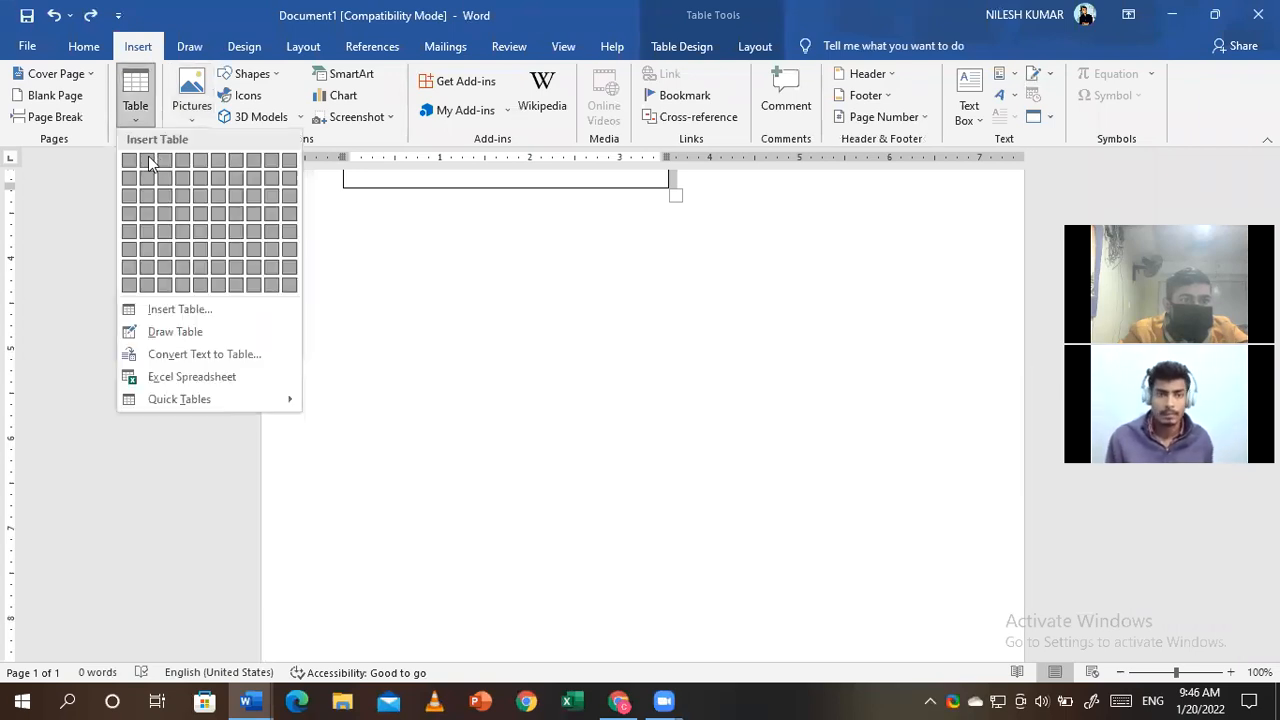
{"action": "left_click", "coordinate": [505, 184]}
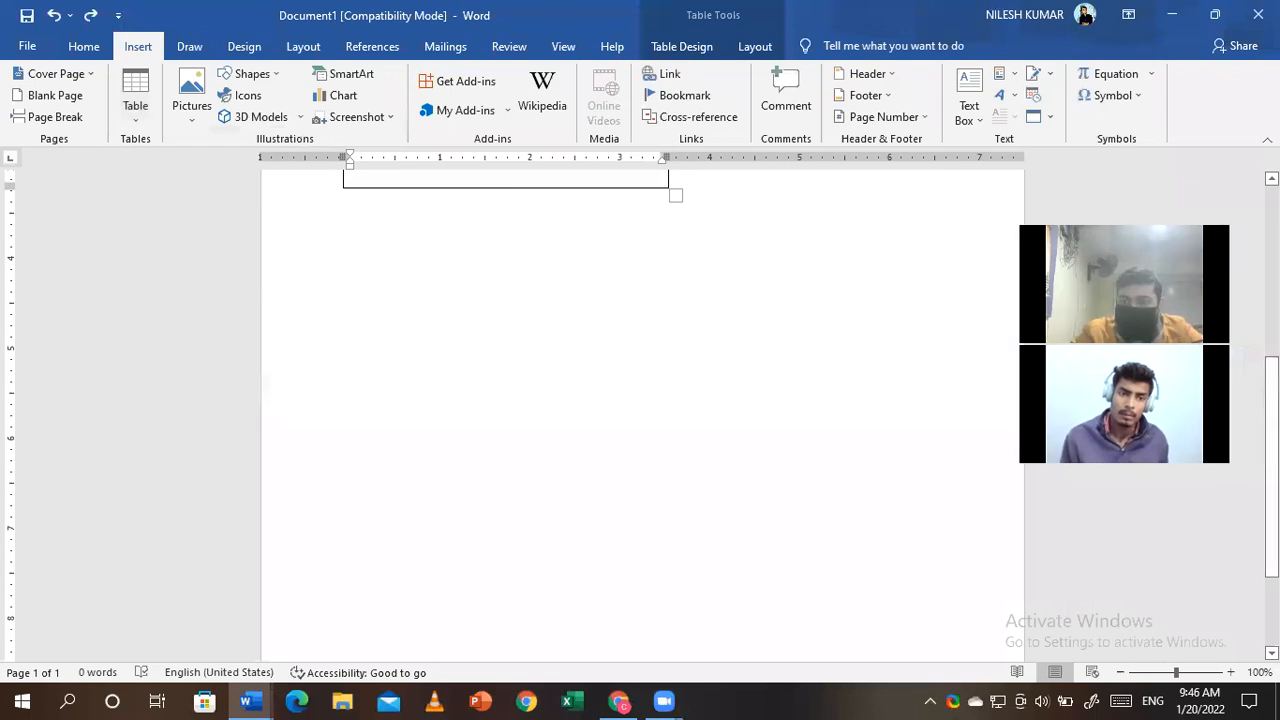
- Delete the trial table so the page is empty
{"action": "scroll", "coordinate": [486, 337], "scroll_direction": "up", "scroll_amount": 5}
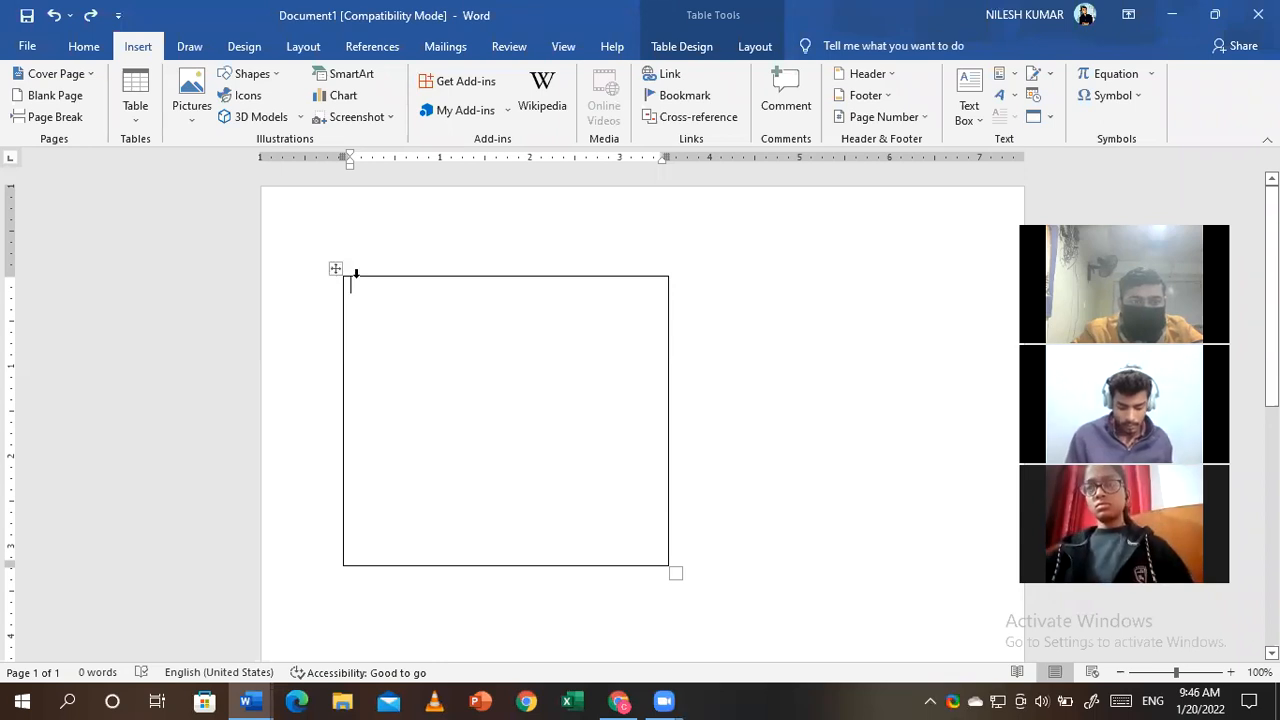
{"action": "left_click", "coordinate": [335, 267]}
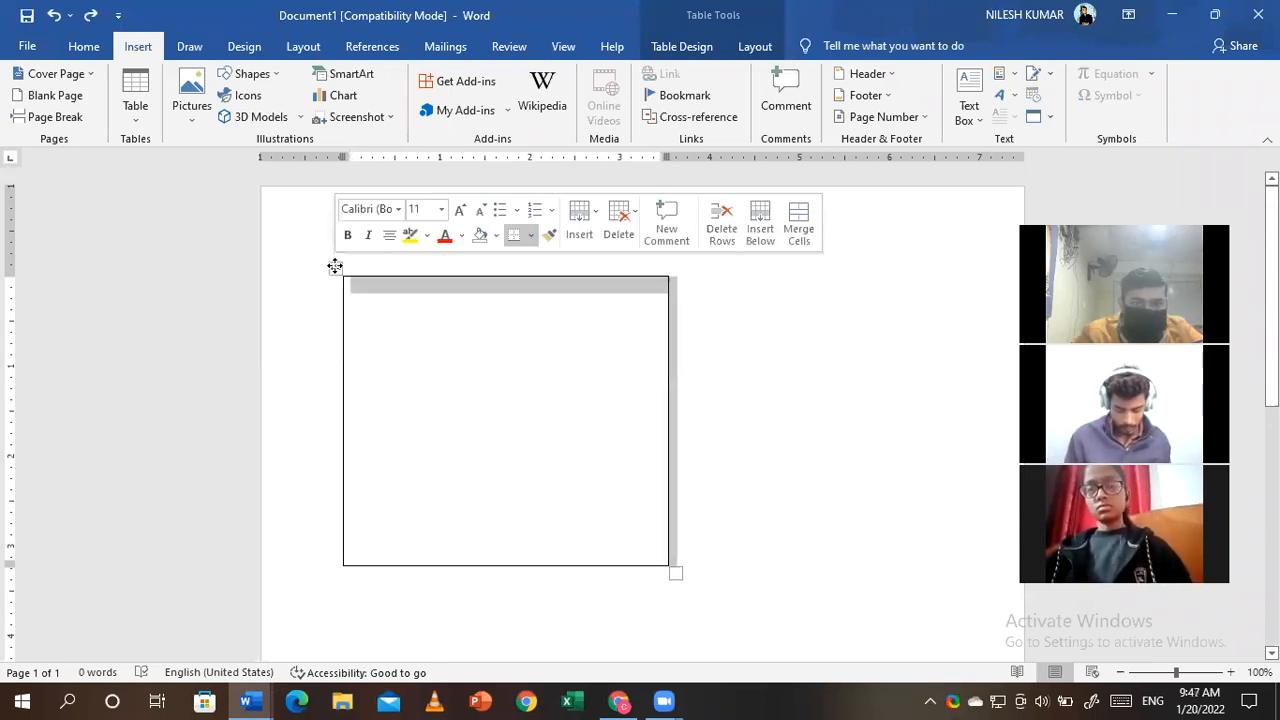
{"action": "right_click", "coordinate": [335, 270]}
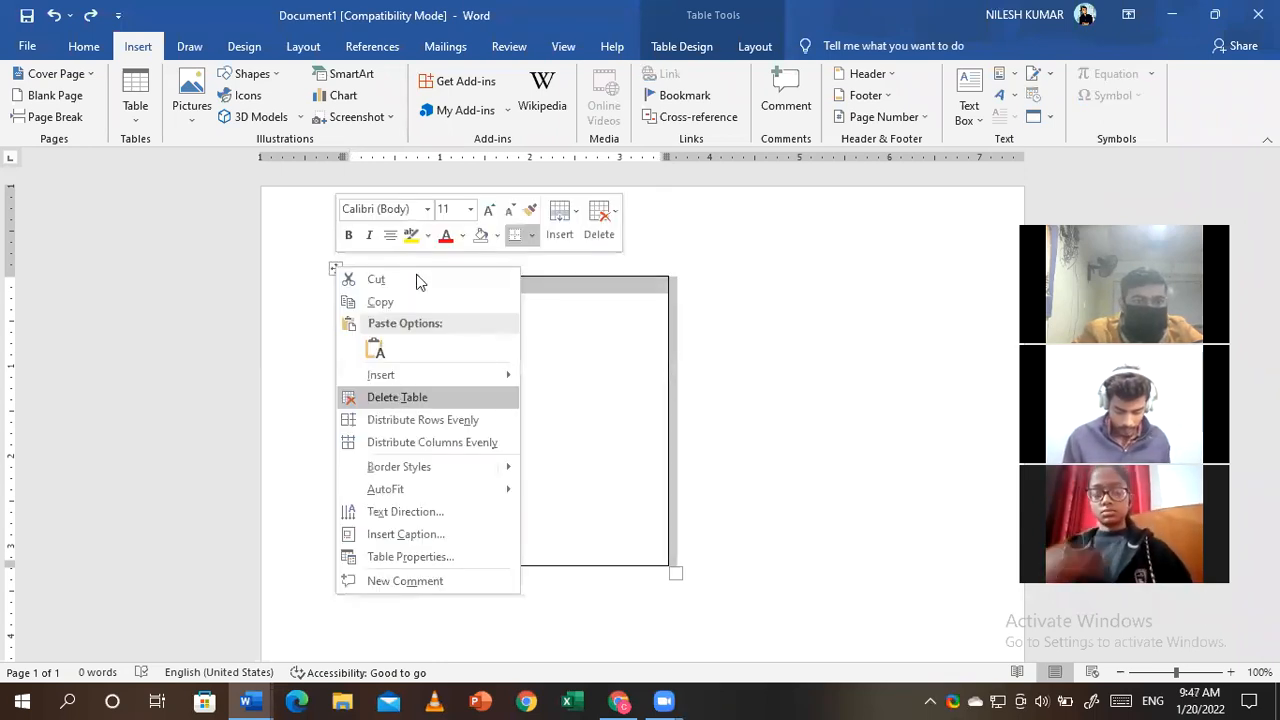
{"action": "key", "text": "Return"}
{"action": "left_click", "coordinate": [243, 47]}
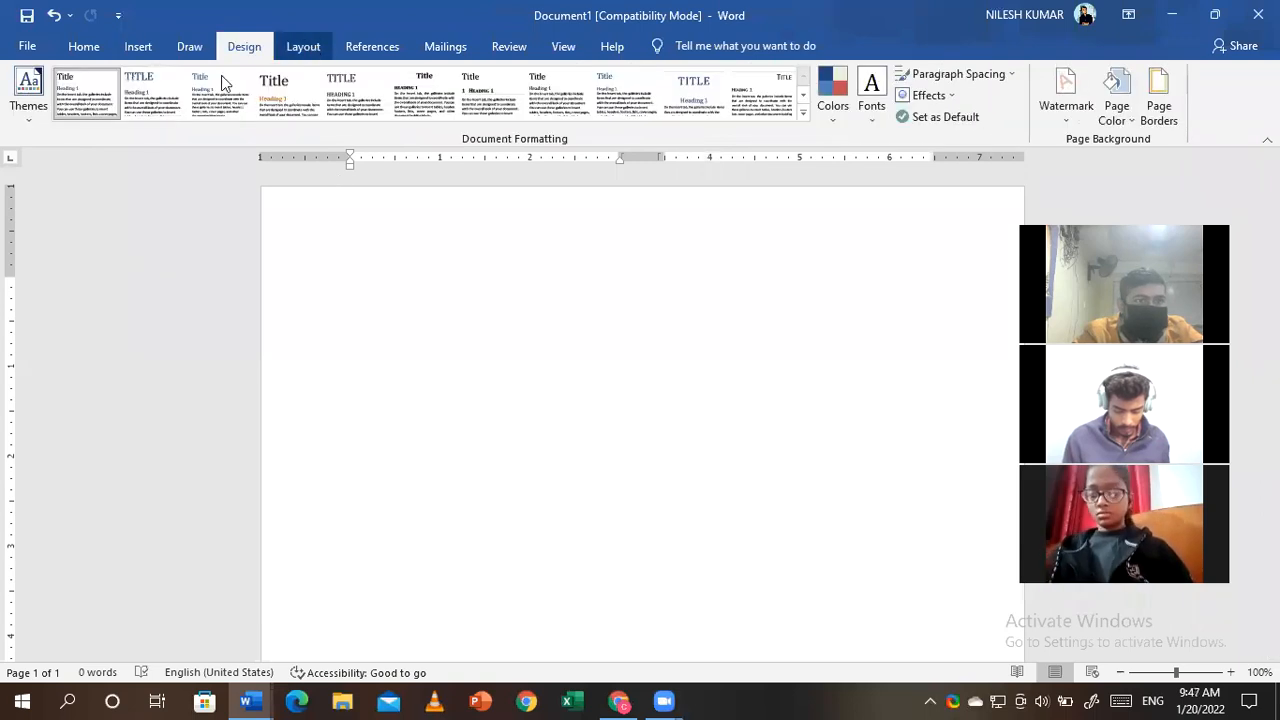
- Set the page layout back to one column
{"action": "left_click", "coordinate": [303, 47]}
{"action": "left_click", "coordinate": [177, 92]}
{"action": "left_click", "coordinate": [209, 150]}
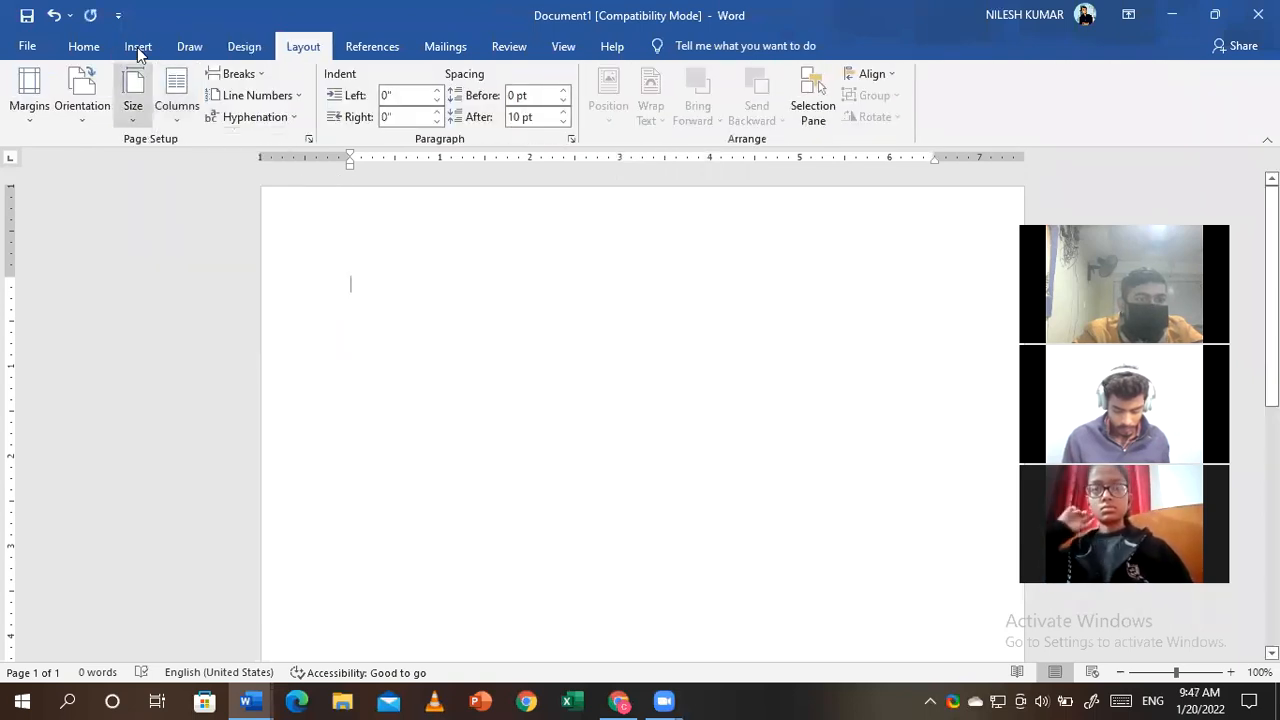
- Insert a 1x2 table, stretch it down the page, widen the margins, and narrow the left column
{"action": "left_click", "coordinate": [138, 47]}
{"action": "left_click", "coordinate": [135, 95]}
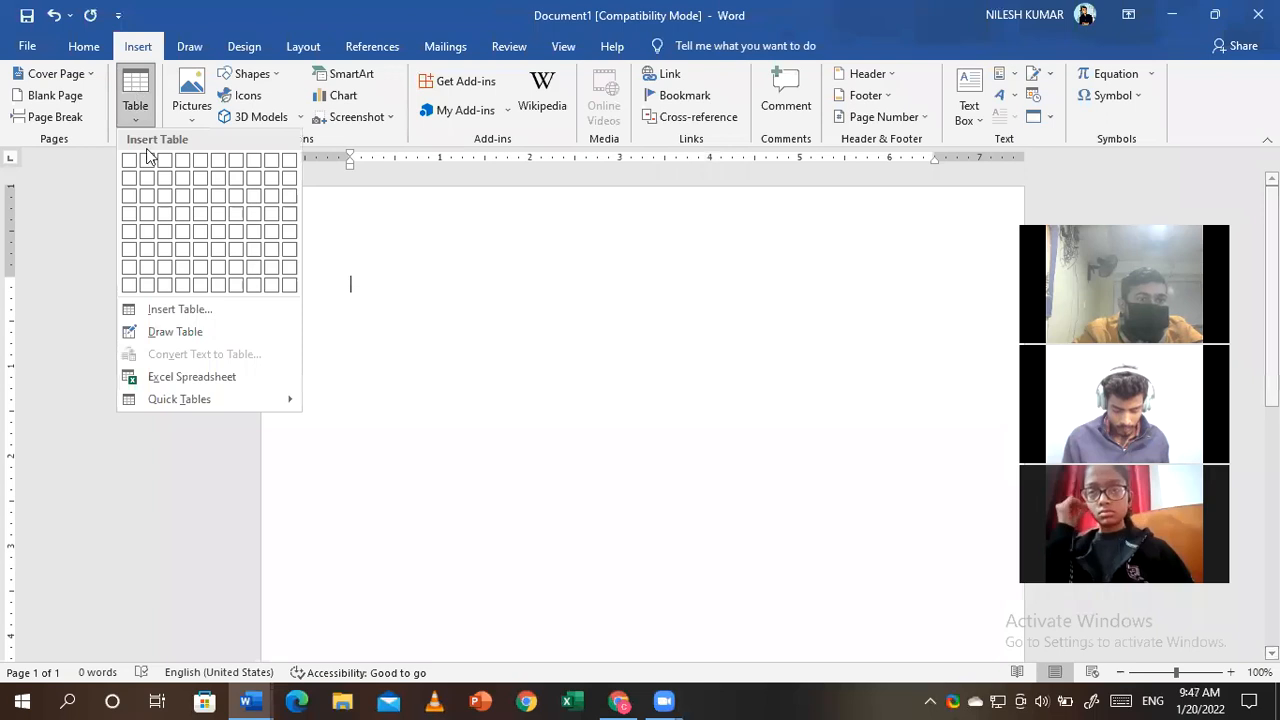
{"action": "left_click", "coordinate": [147, 161]}
{"action": "left_click_drag", "start_coordinate": [948, 304], "coordinate": [949, 528]}
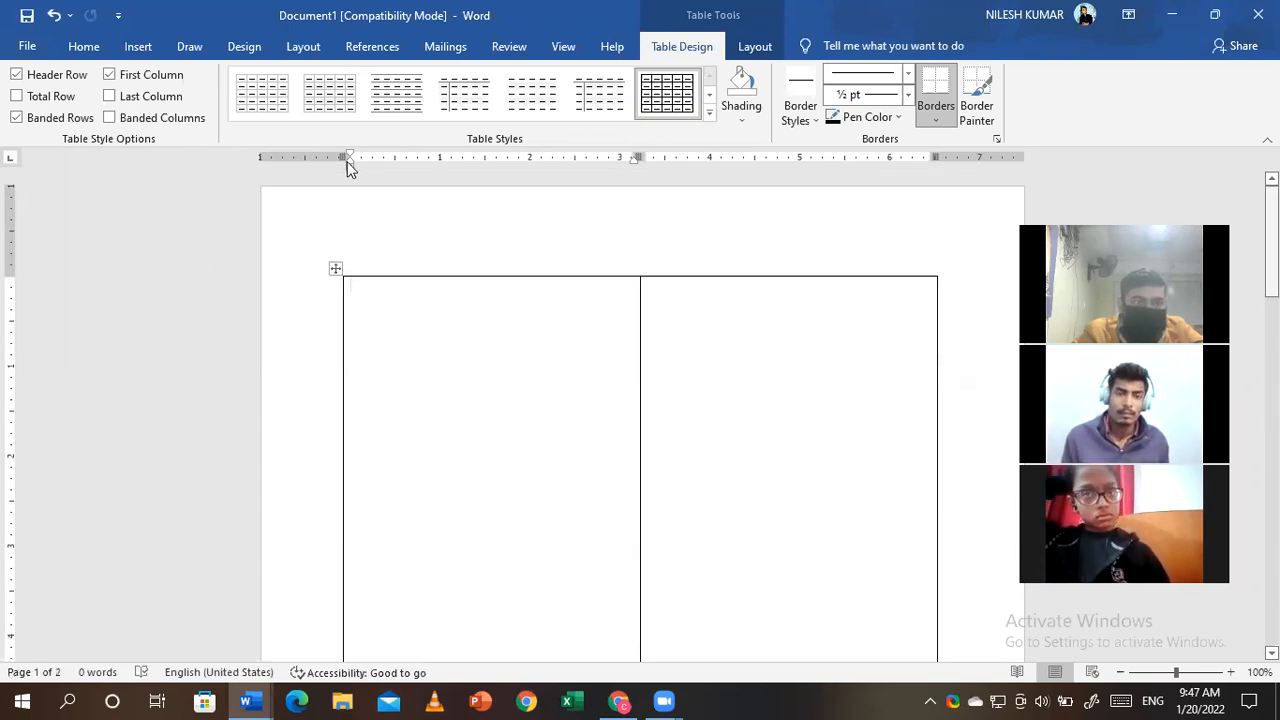
{"action": "left_click_drag", "start_coordinate": [8, 278], "coordinate": [8, 266]}
{"action": "left_click_drag", "start_coordinate": [346, 156], "coordinate": [291, 156]}
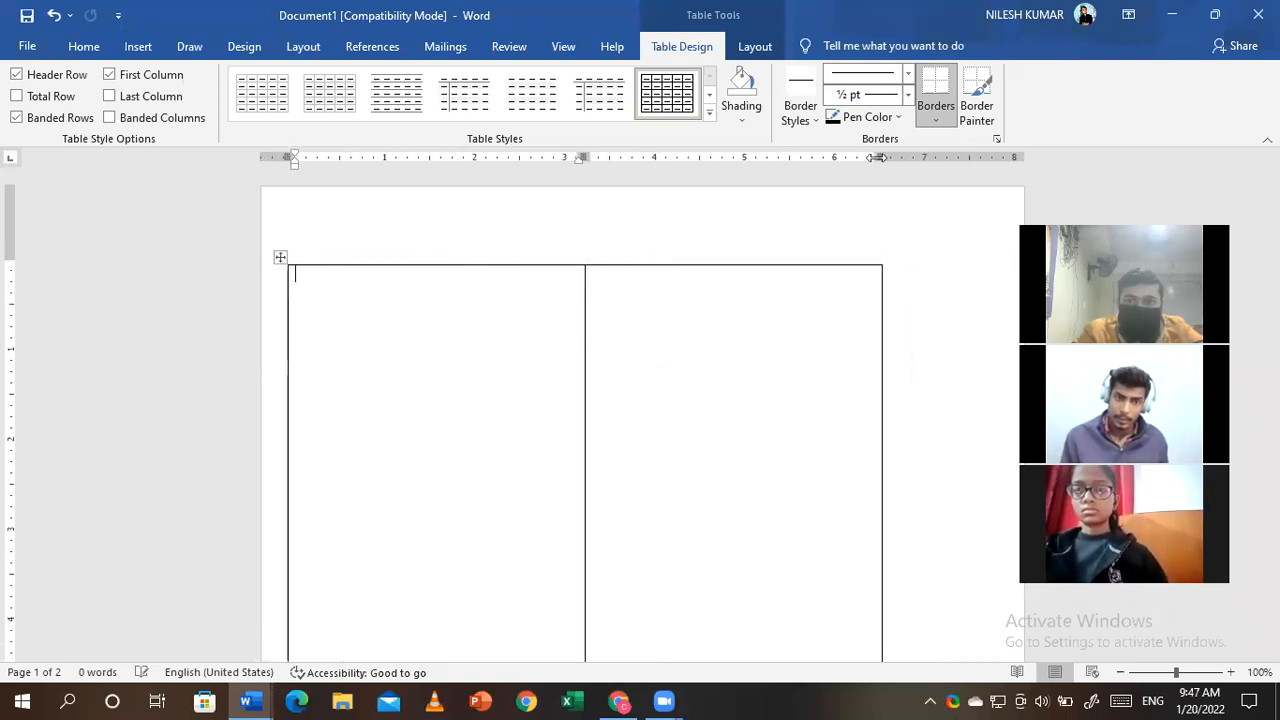
{"action": "left_click_drag", "start_coordinate": [876, 157], "coordinate": [1000, 157]}
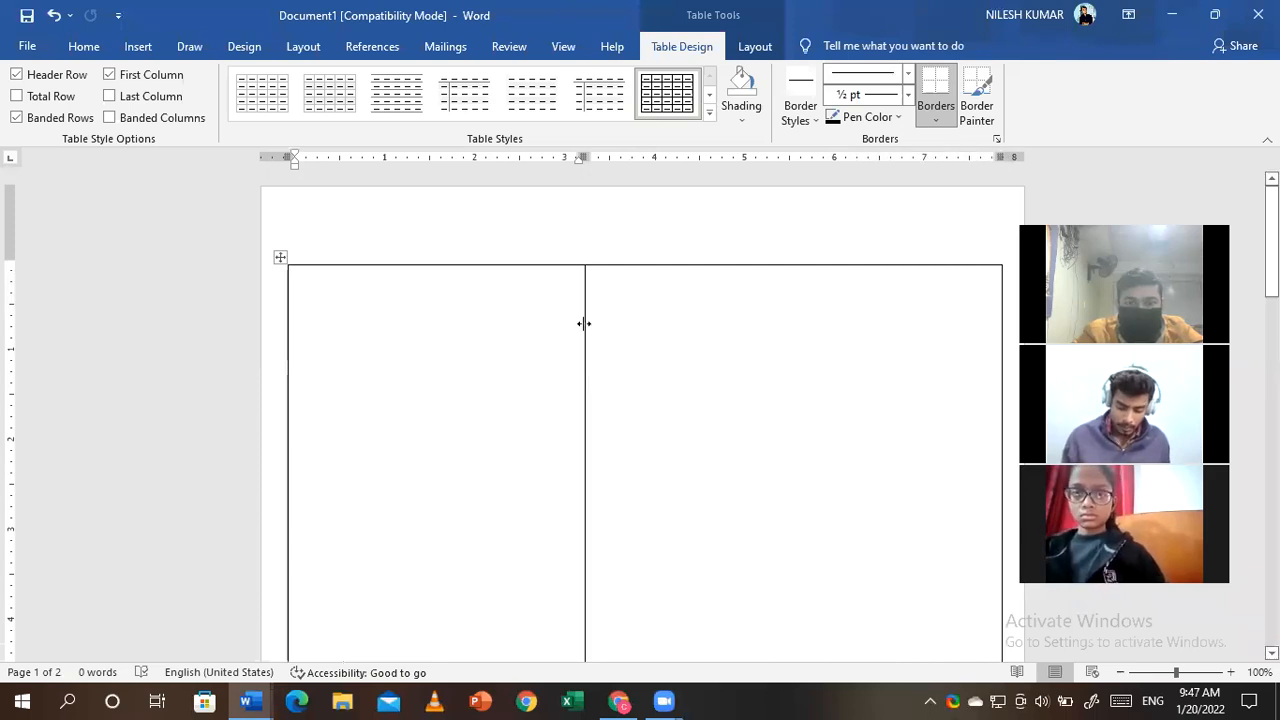
{"action": "left_click_drag", "start_coordinate": [584, 324], "coordinate": [514, 326]}
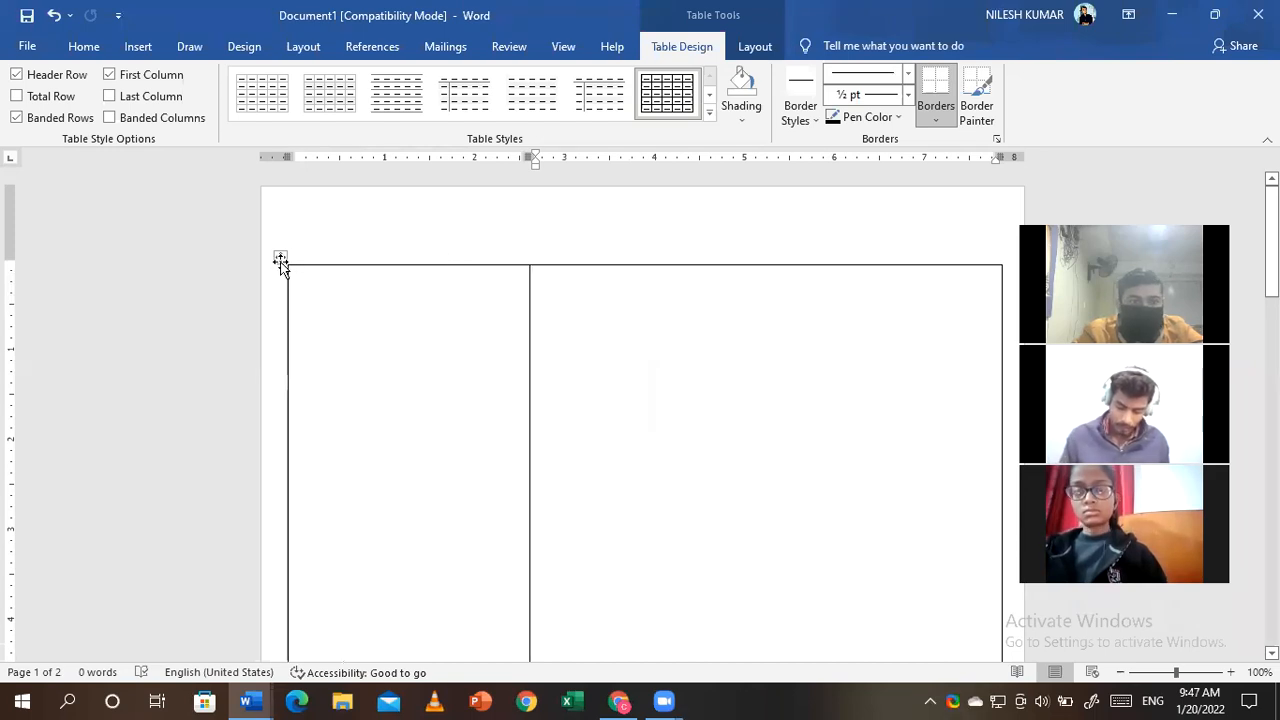
- Remove the header with Insert > Header > Remove Header and go back to the body
{"action": "double_click", "coordinate": [560, 237]}
{"action": "left_click", "coordinate": [137, 47]}
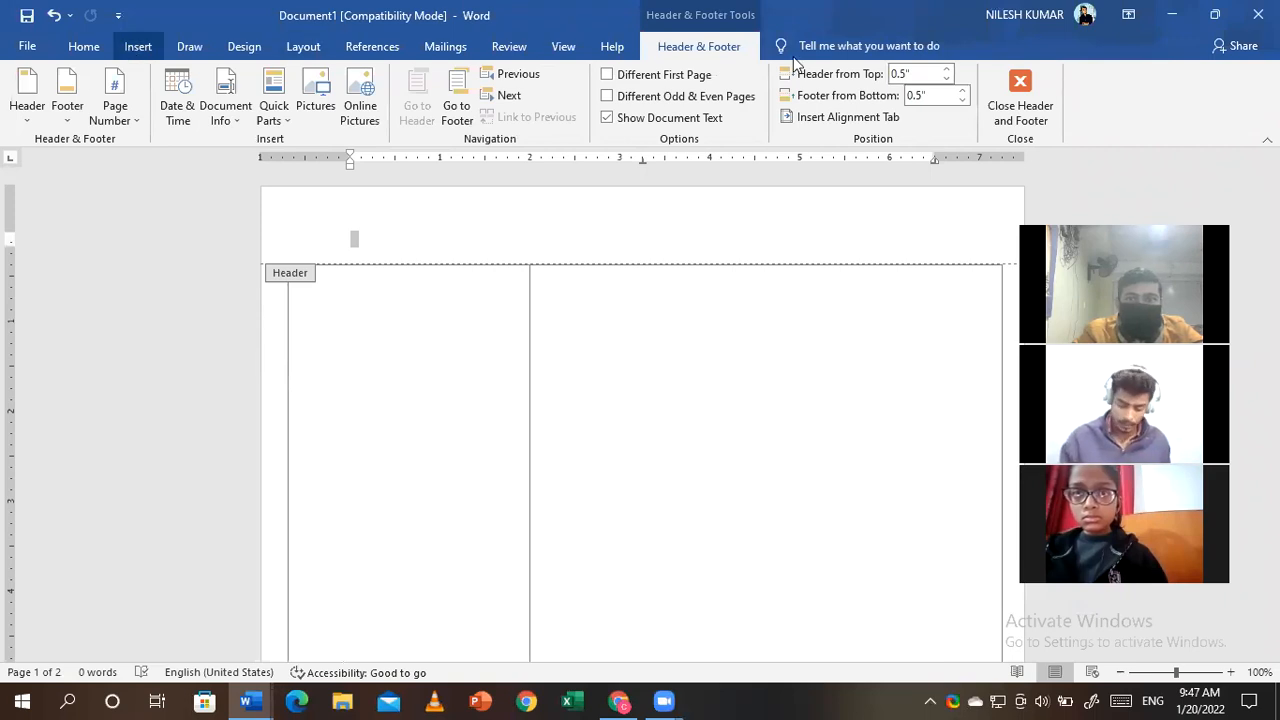
{"action": "left_click", "coordinate": [864, 74]}
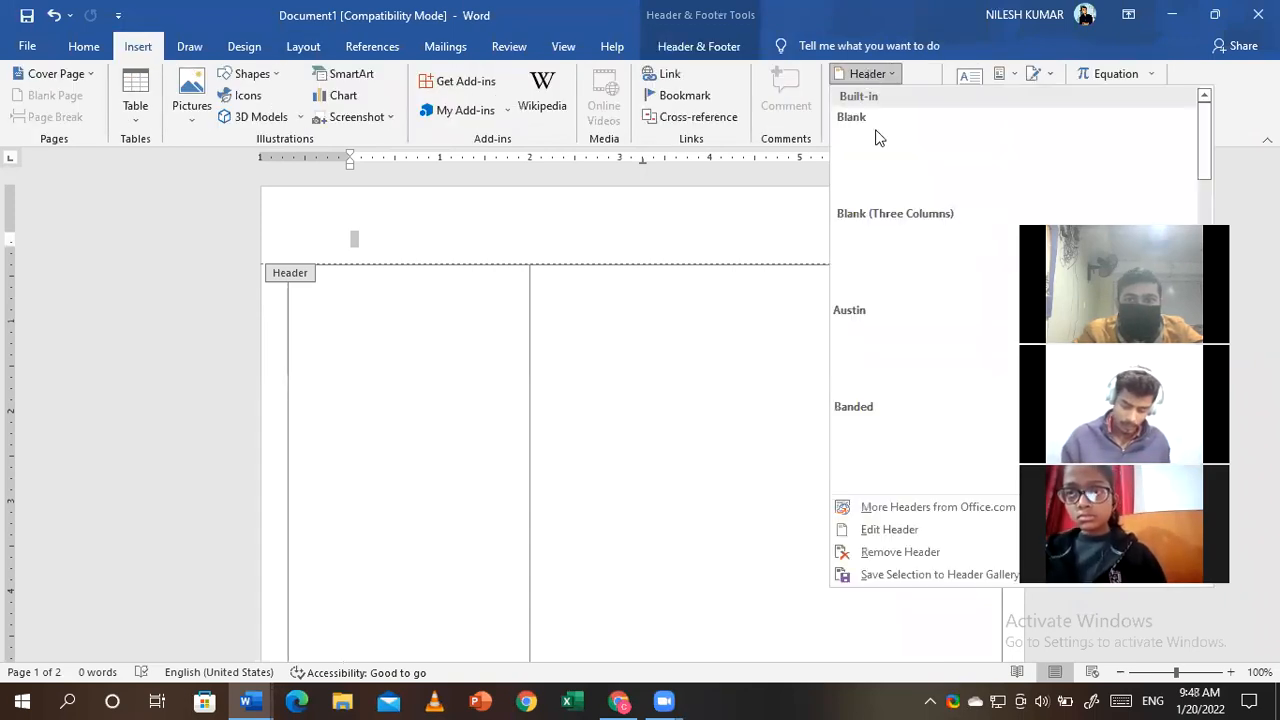
{"action": "left_click", "coordinate": [698, 117]}
{"action": "left_click", "coordinate": [817, 188]}
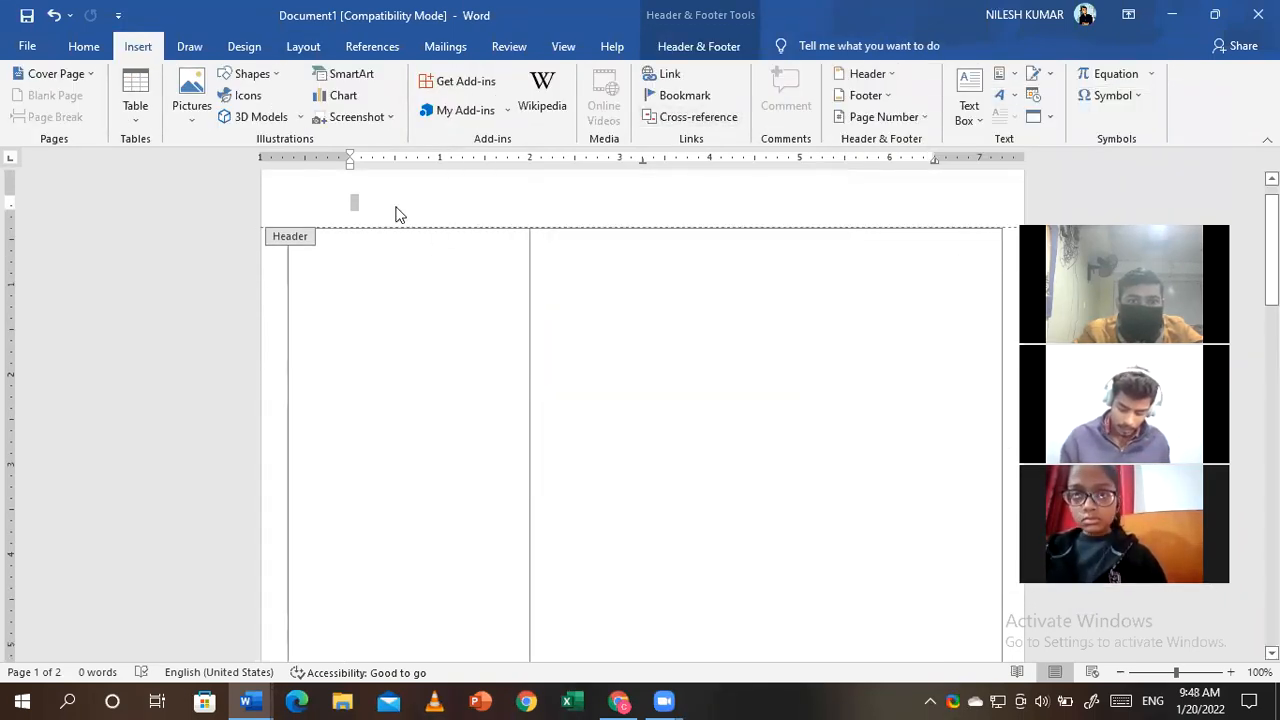
{"action": "left_click", "coordinate": [866, 74]}
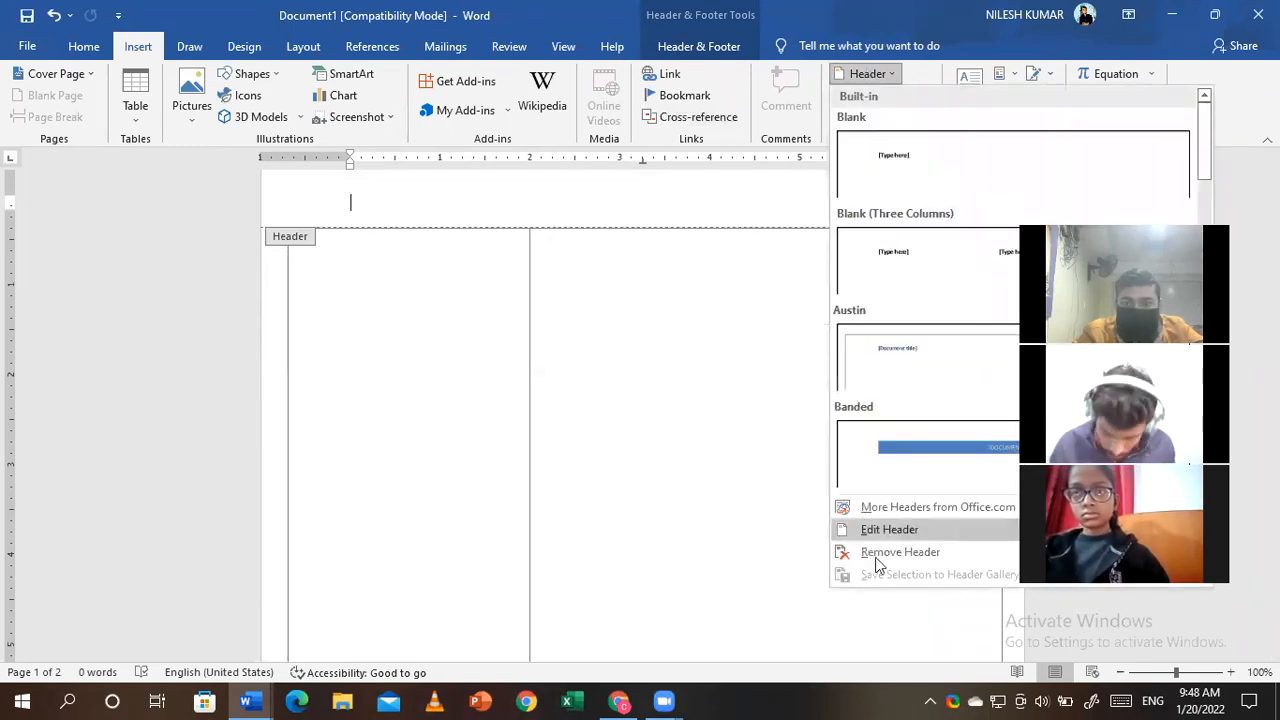
{"action": "left_click", "coordinate": [877, 555]}
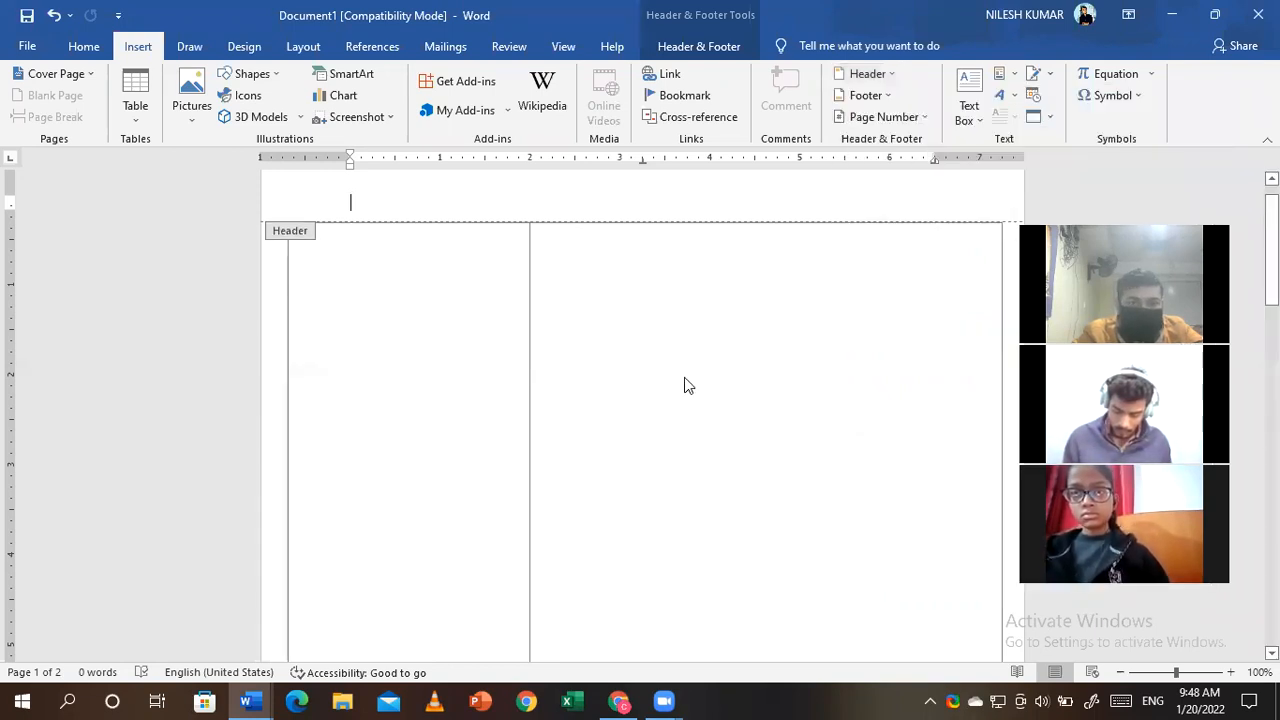
{"action": "scroll", "coordinate": [684, 377], "scroll_direction": "up", "scroll_amount": 1}
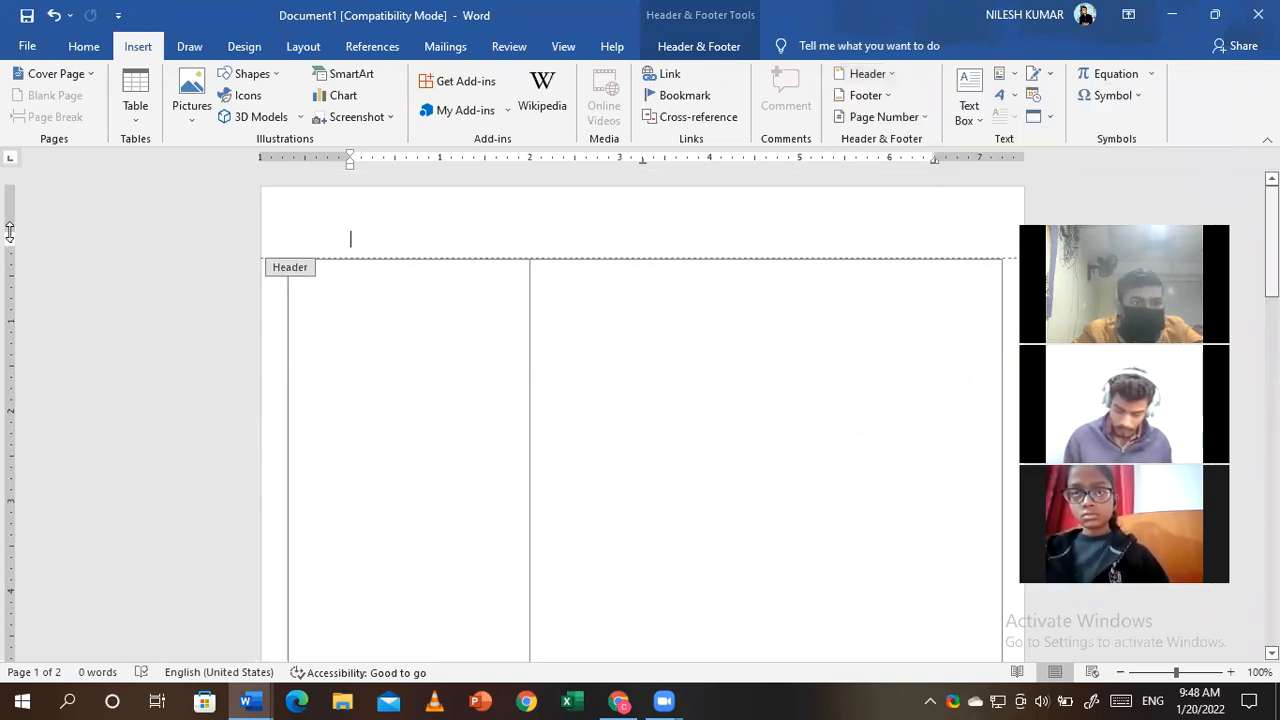
{"action": "double_click", "coordinate": [500, 313]}
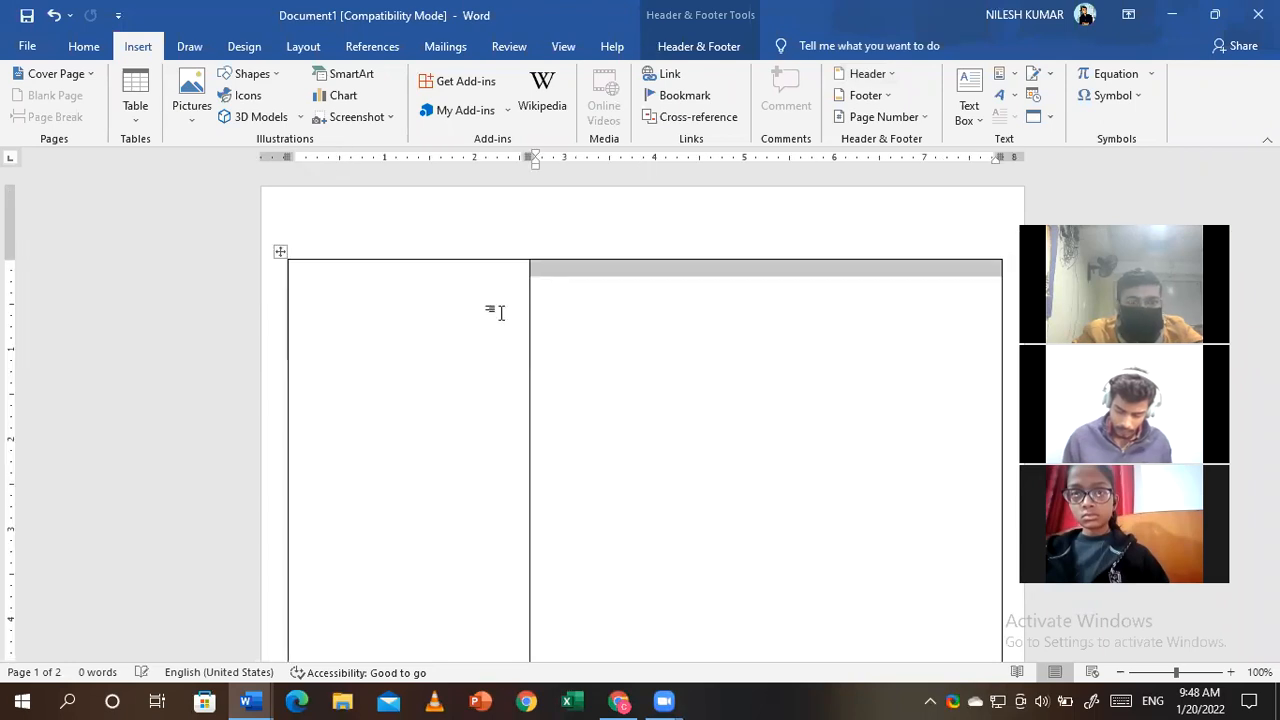
- Draw an oval circle at the top of the left table cell
{"action": "left_click", "coordinate": [687, 322]}
{"action": "left_click", "coordinate": [356, 291]}
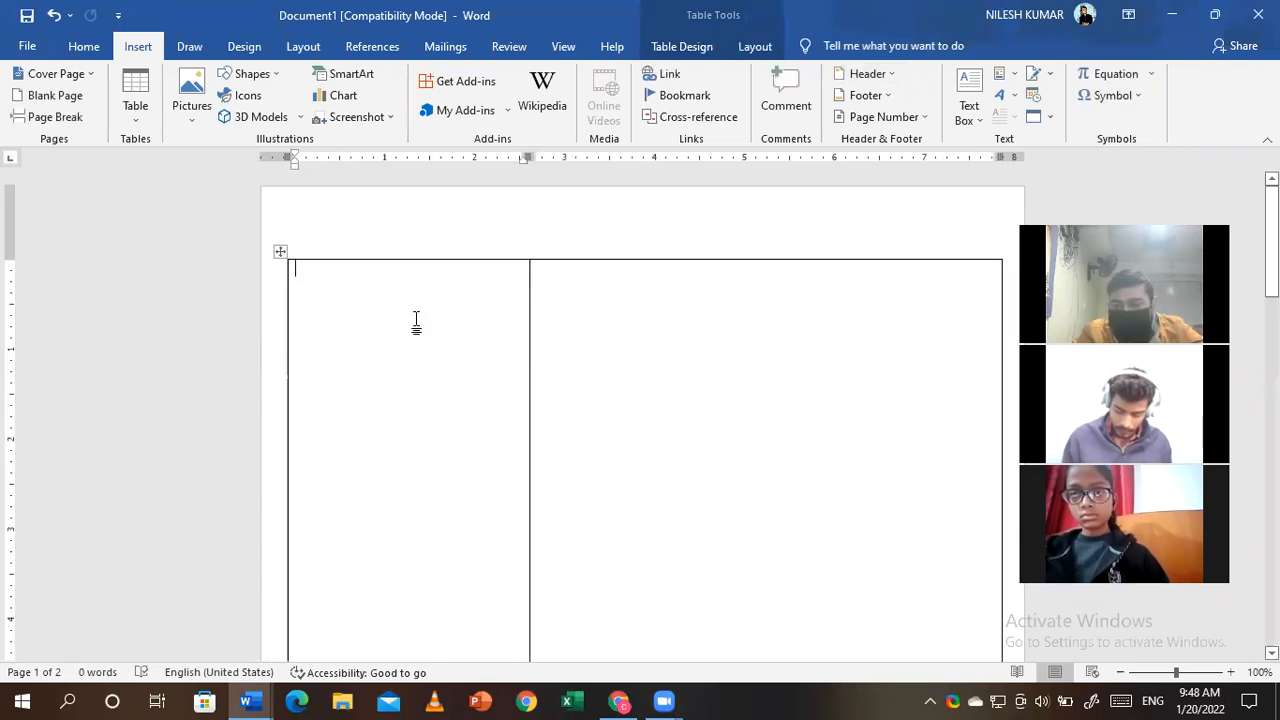
{"action": "left_click", "coordinate": [262, 76]}
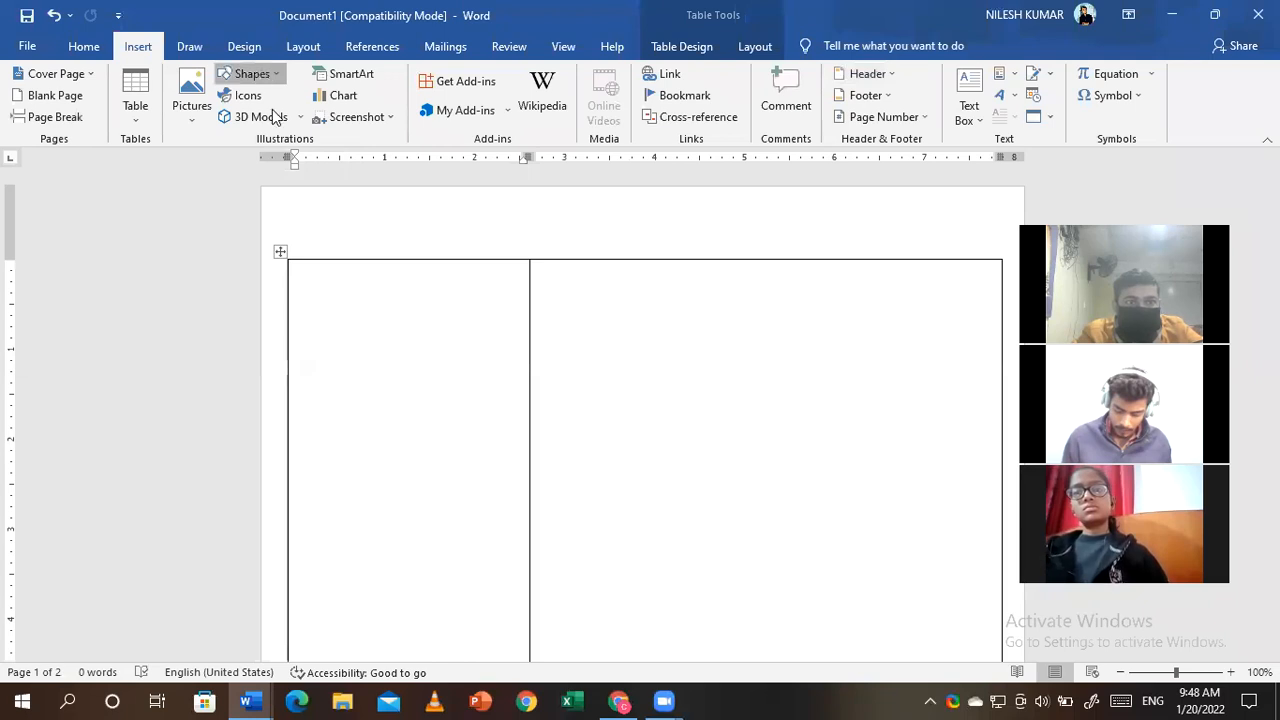
{"action": "left_click", "coordinate": [338, 291]}
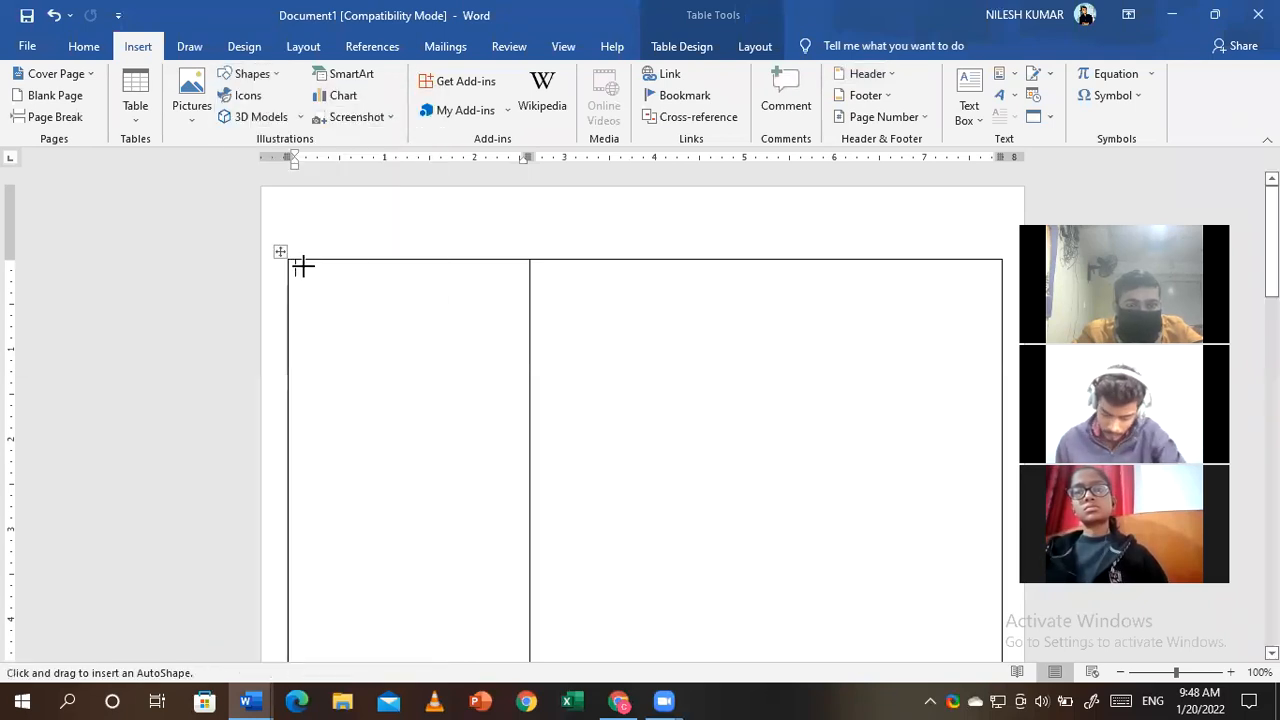
{"action": "left_click_drag", "start_coordinate": [302, 265], "coordinate": [500, 457]}
{"action": "right_click", "coordinate": [450, 390]}
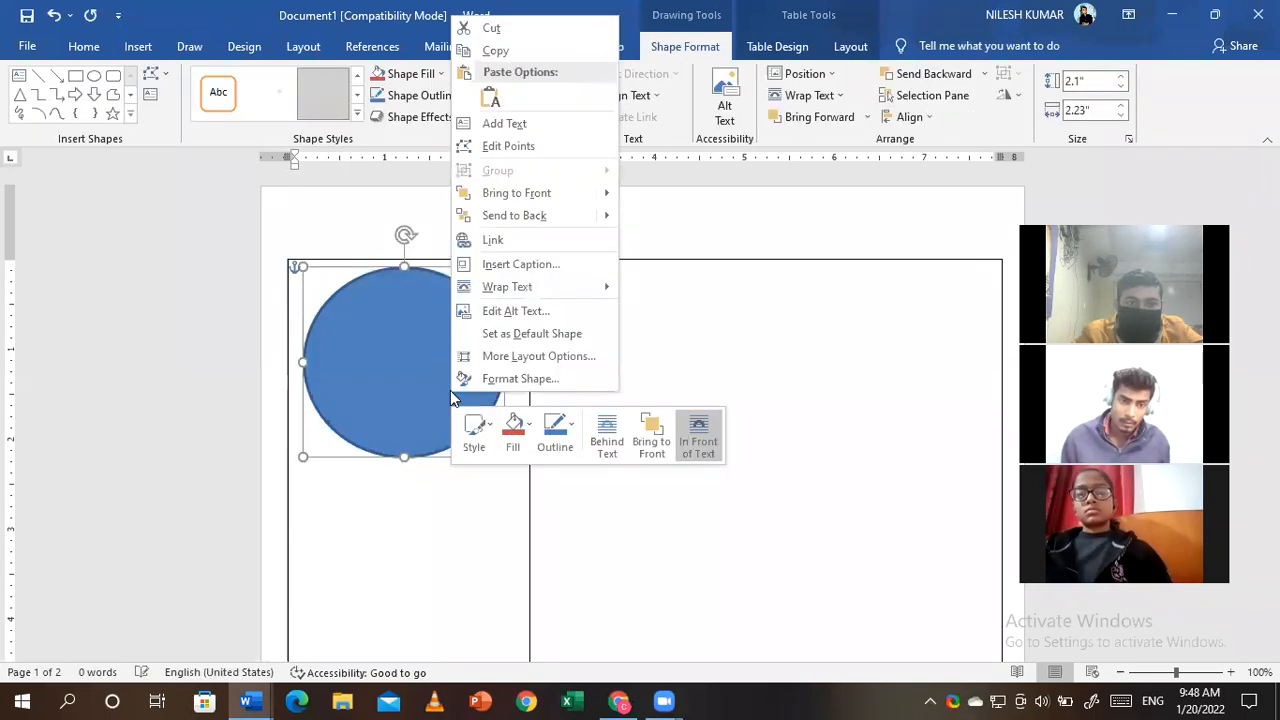
{"action": "left_click", "coordinate": [707, 316]}
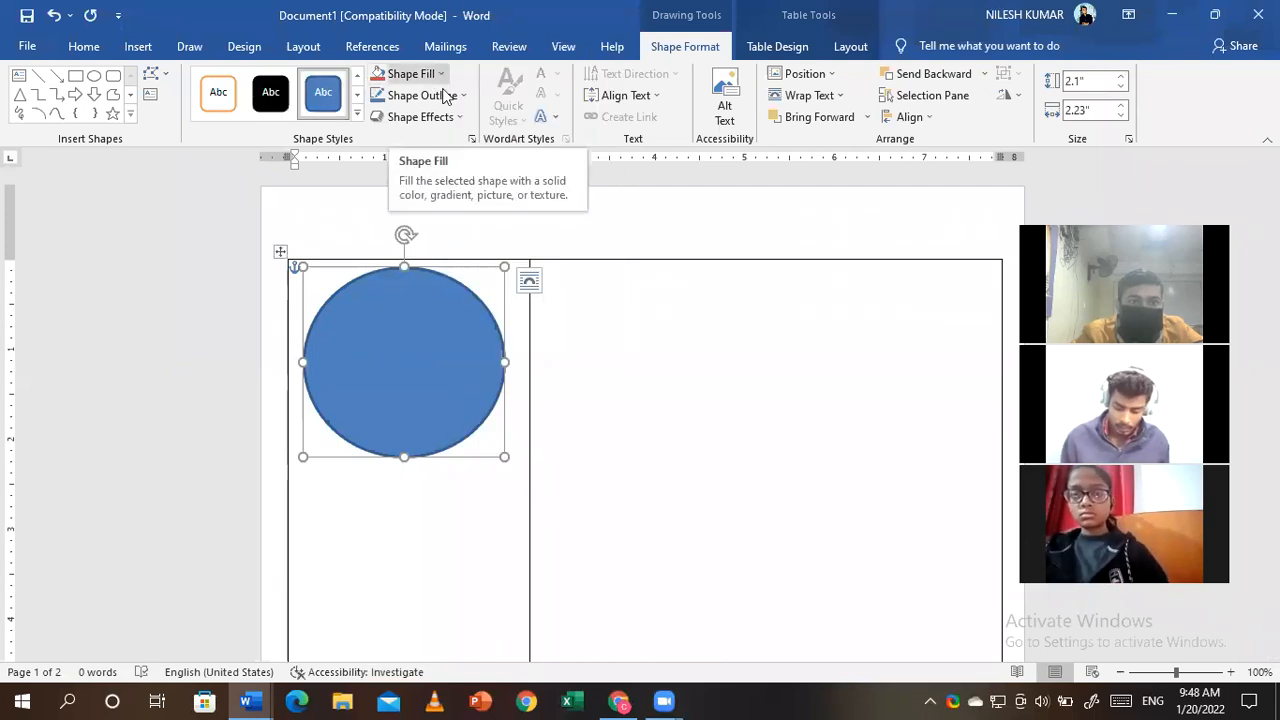
- Fill the circle with the portrait photo from the Downloads folder
{"action": "left_click", "coordinate": [440, 76]}
{"action": "left_click", "coordinate": [420, 287]}
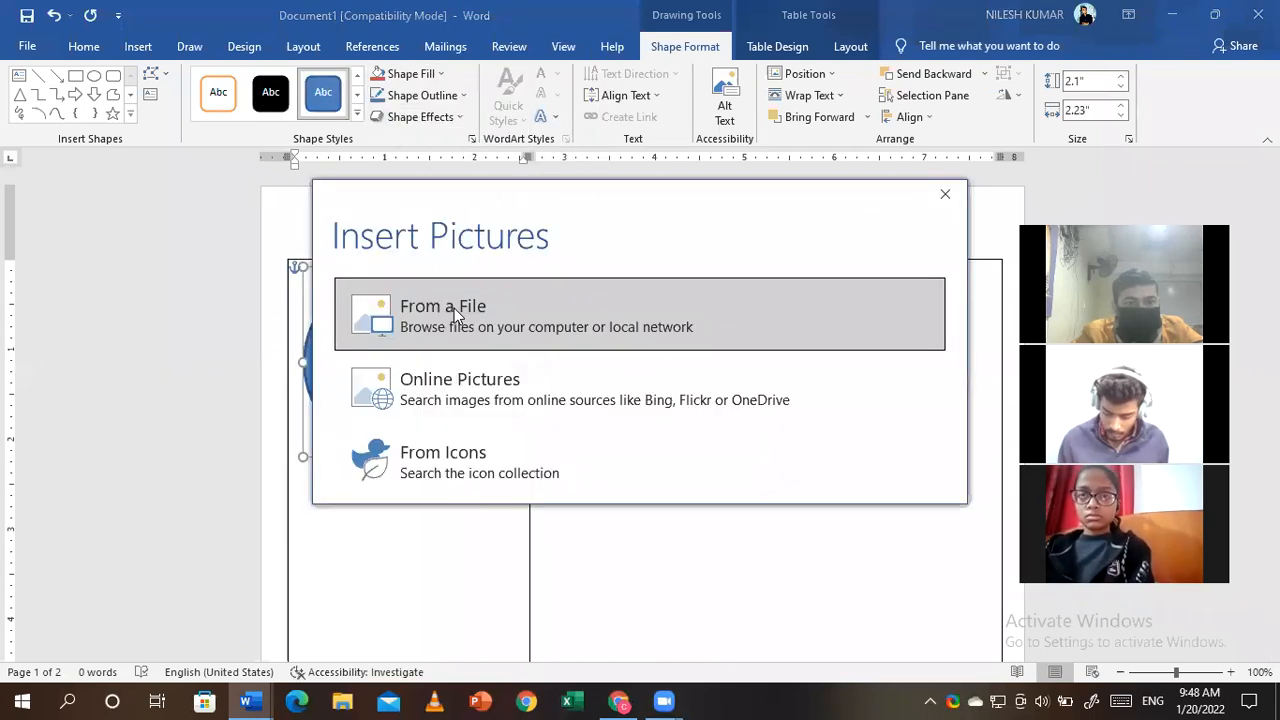
{"action": "left_click", "coordinate": [454, 308]}
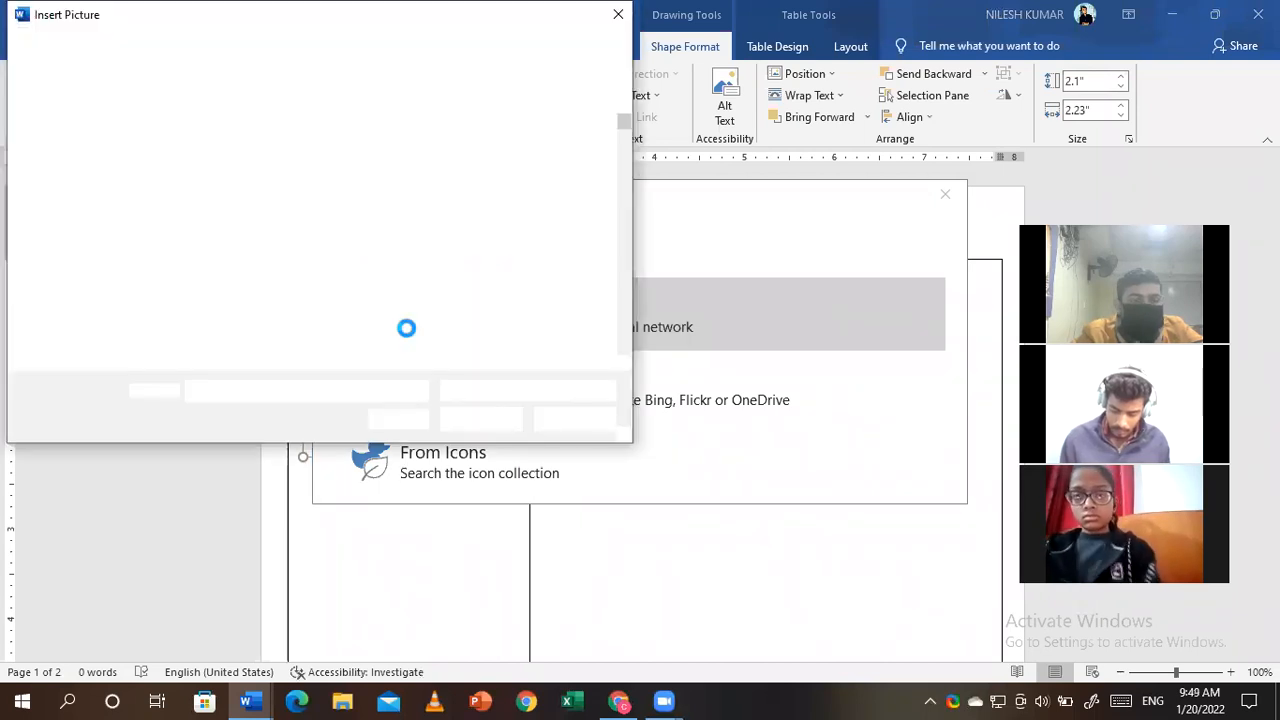
{"action": "left_click", "coordinate": [85, 205]}
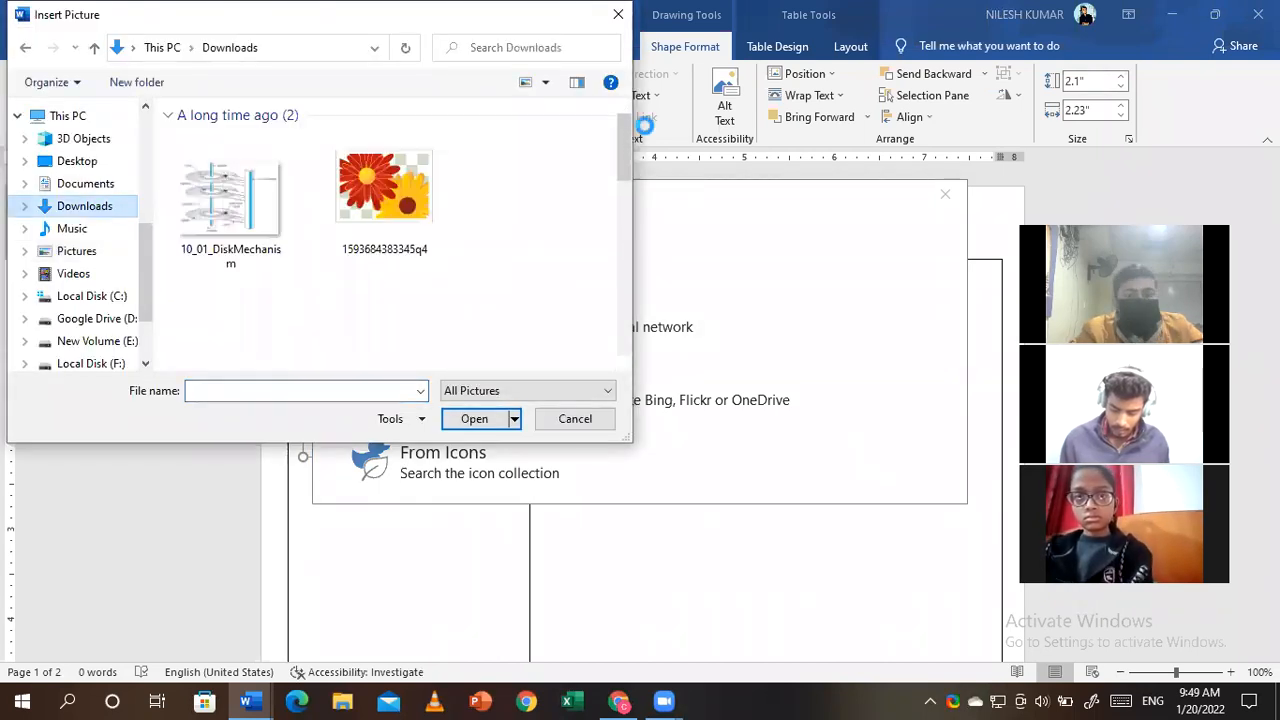
{"action": "left_click", "coordinate": [363, 243]}
{"action": "left_click", "coordinate": [478, 420]}
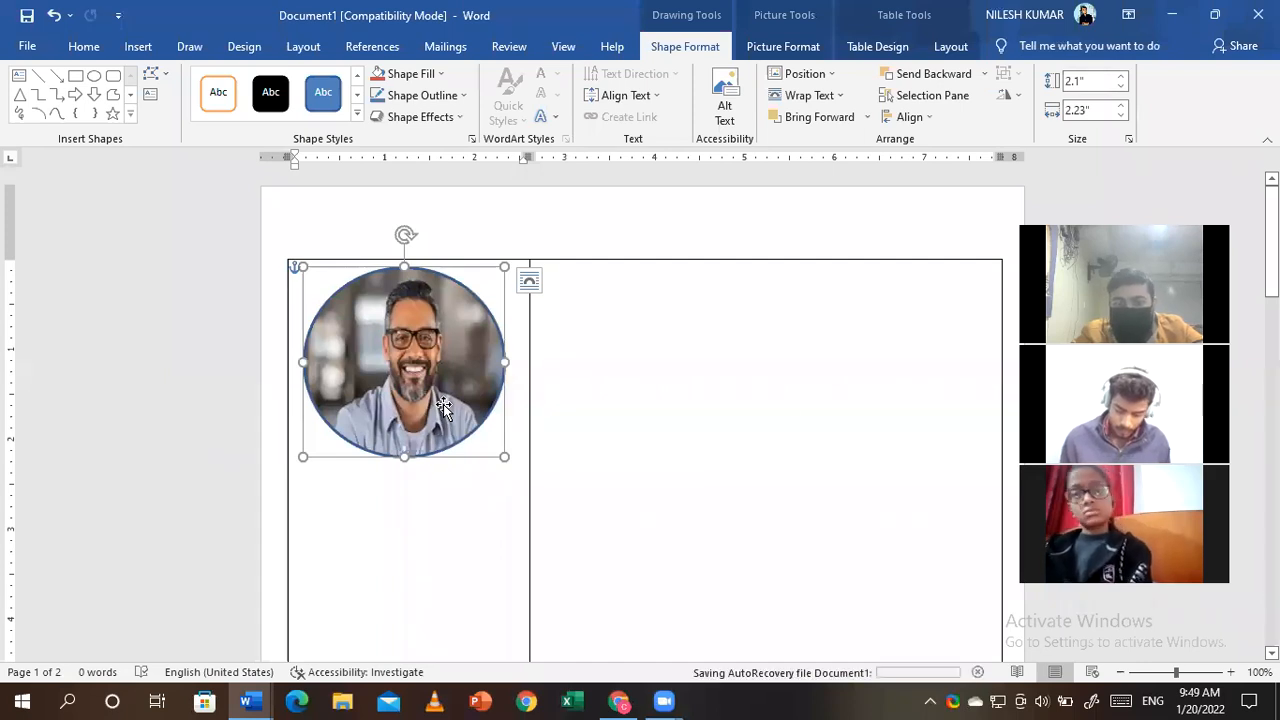
{"action": "scroll", "coordinate": [640, 400], "scroll_direction": "down", "scroll_amount": 3}
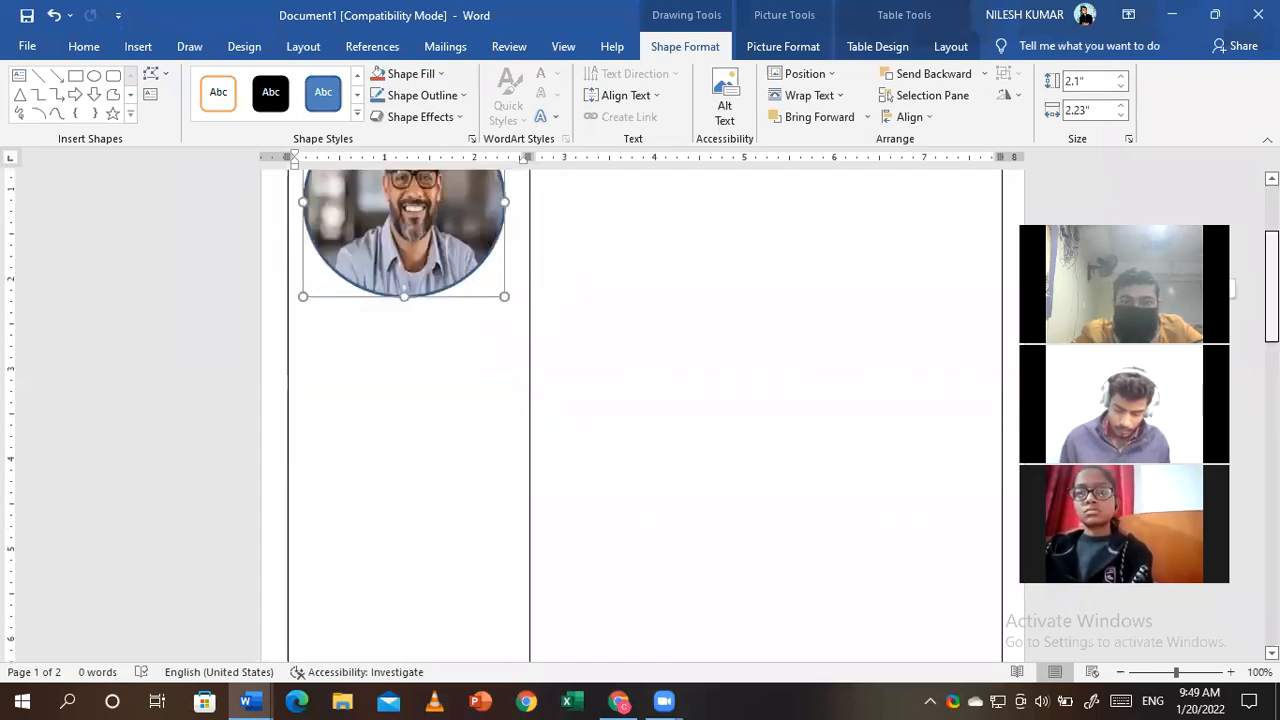
{"action": "scroll", "coordinate": [303, 599], "scroll_direction": "up", "scroll_amount": 3}
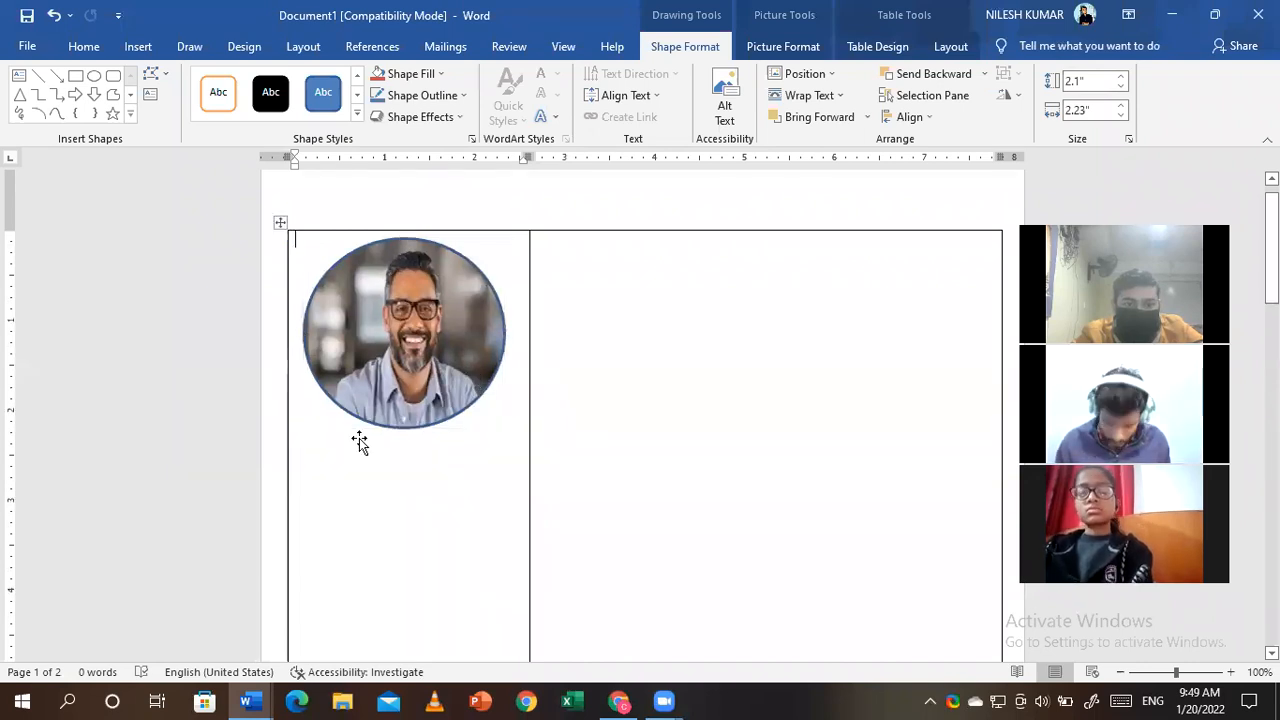
- Select all page content and delete it, leaving a blank page
{"action": "left_click", "coordinate": [360, 443]}
{"action": "left_click", "coordinate": [380, 495]}
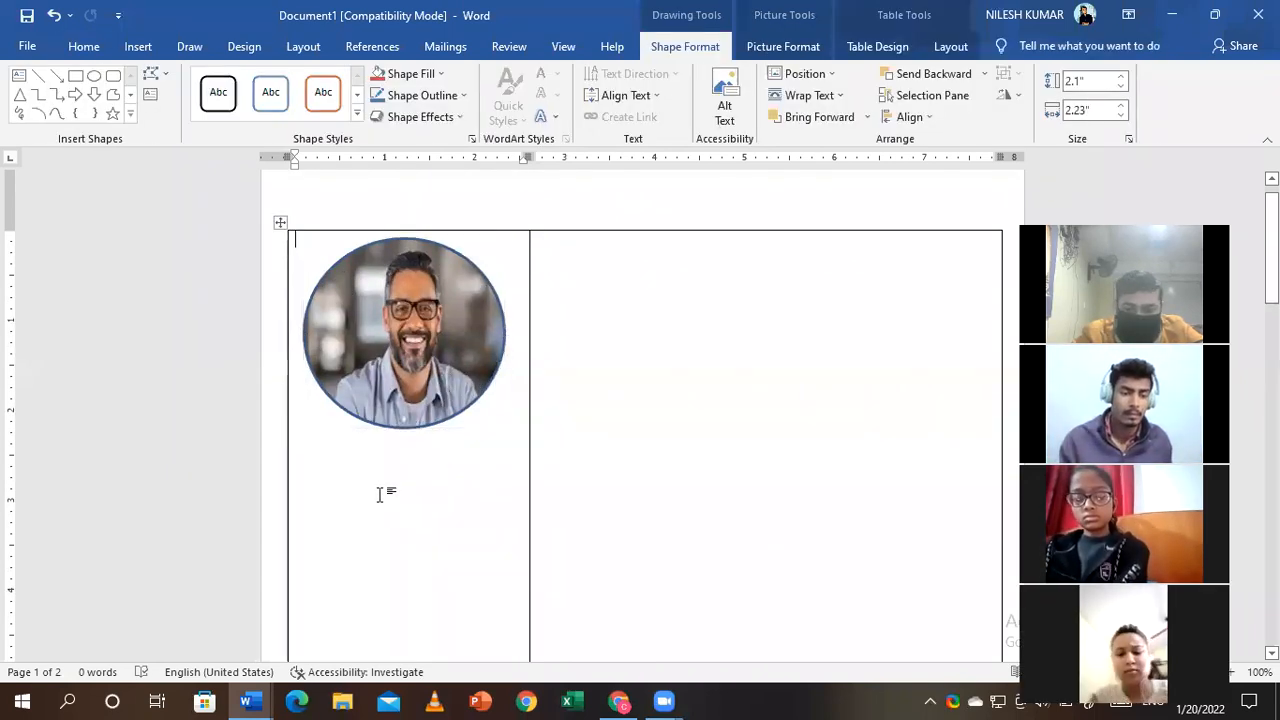
{"action": "key", "text": "ctrl+a"}
{"action": "key", "text": "Delete"}
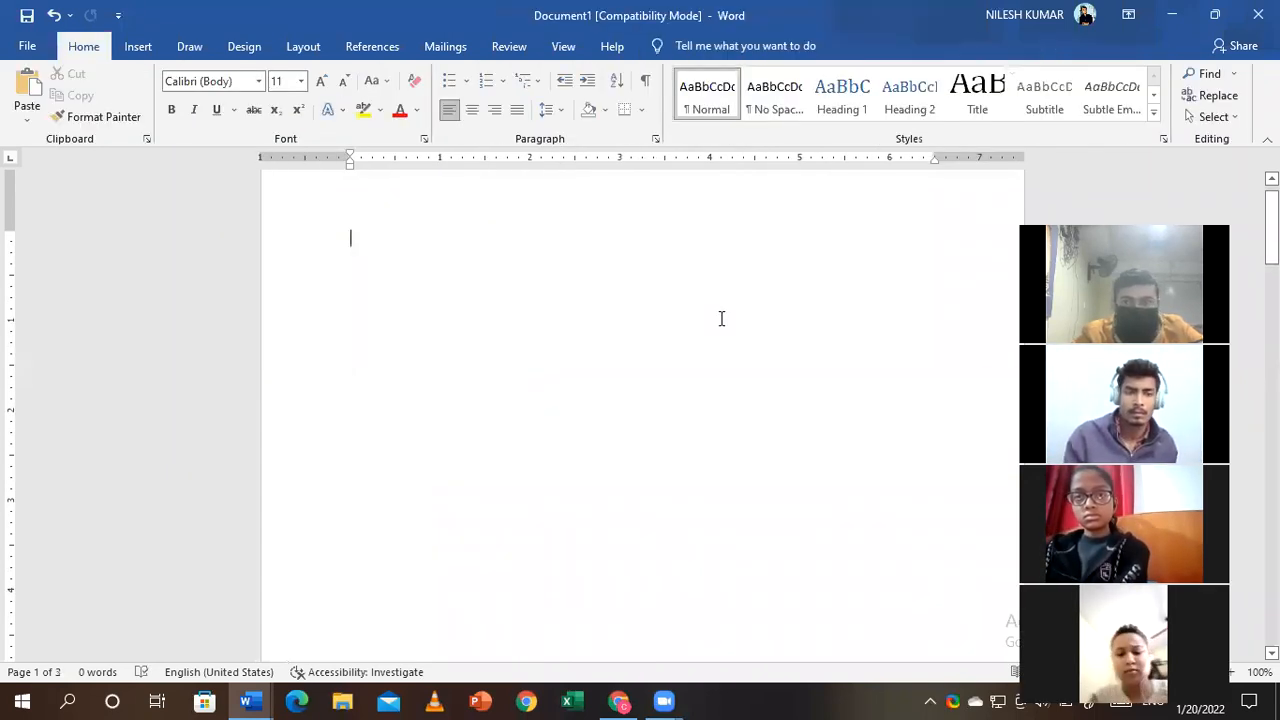
- Undo the deletion to restore the photo table, then insert a 1x1 table in the left cell
{"action": "key", "text": "ctrl+z"}
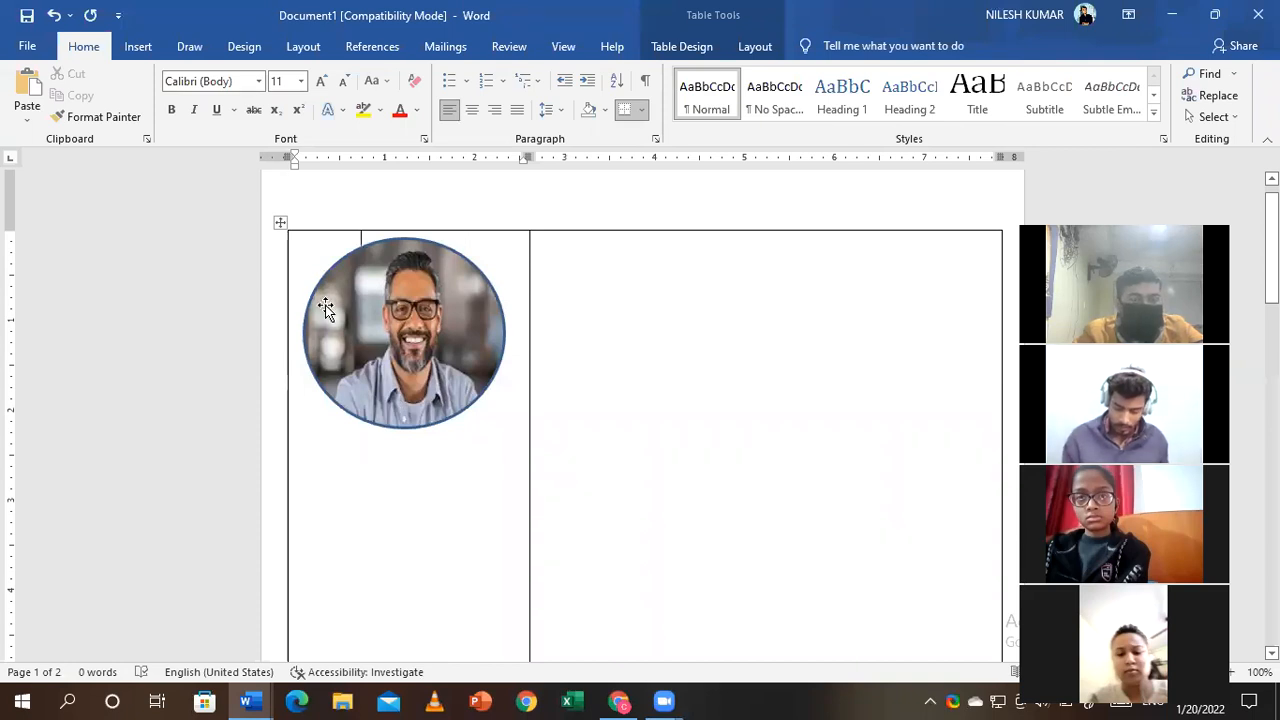
{"action": "left_click", "coordinate": [140, 51]}
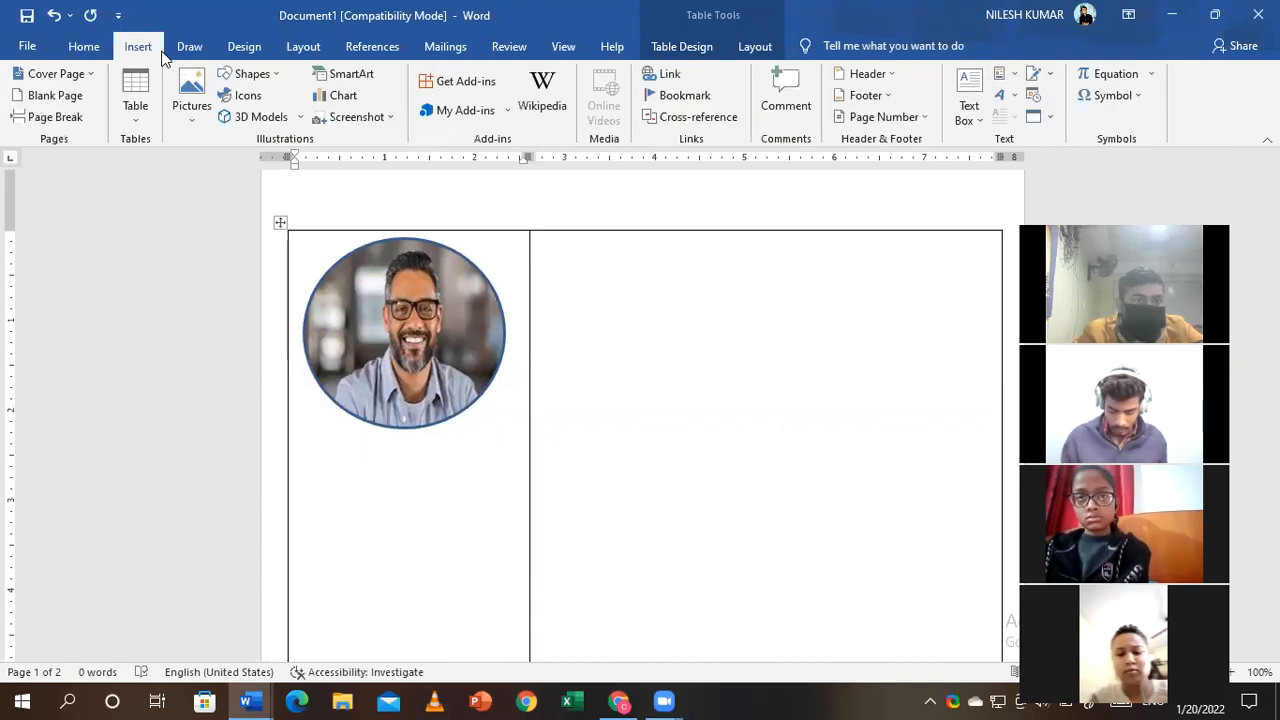
{"action": "left_click", "coordinate": [135, 98]}
{"action": "left_click", "coordinate": [130, 160]}
- Move the small one-cell table below the circular photo and resize it to span the left column
{"action": "left_click_drag", "start_coordinate": [288, 241], "coordinate": [290, 448]}
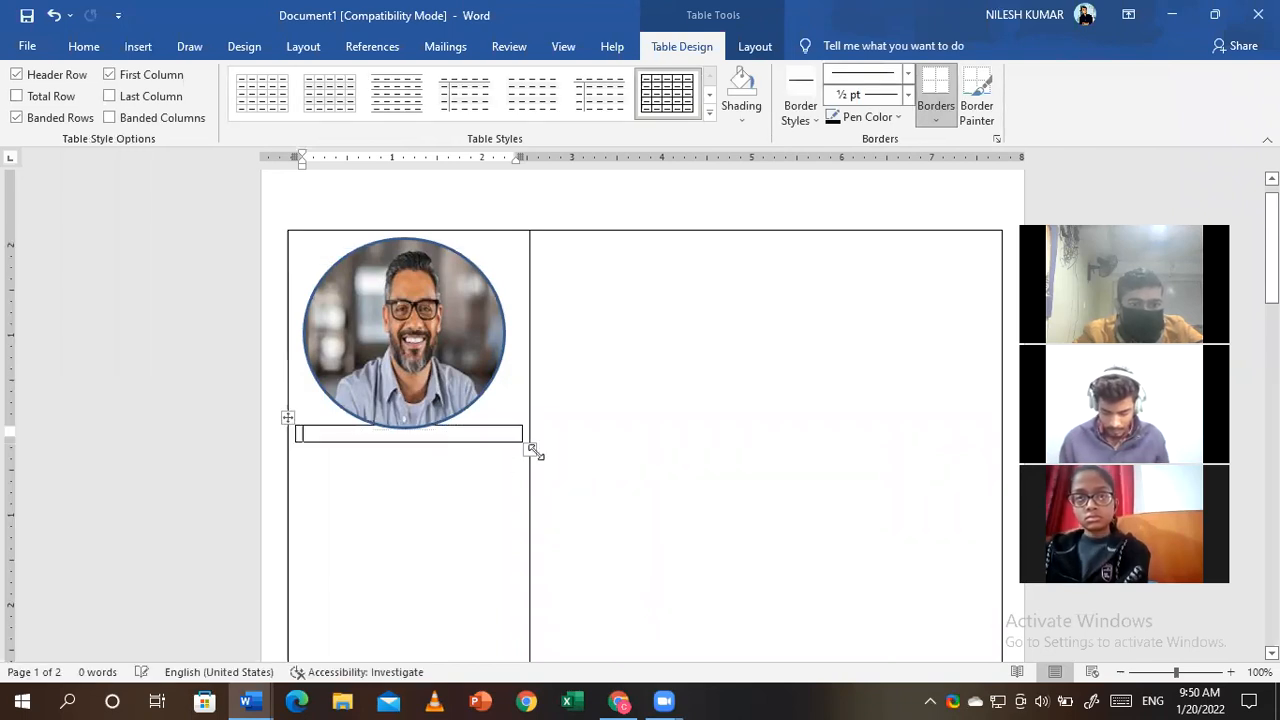
{"action": "left_click_drag", "start_coordinate": [531, 449], "coordinate": [532, 578]}
{"action": "left_click_drag", "start_coordinate": [514, 508], "coordinate": [530, 491]}
{"action": "left_click", "coordinate": [289, 418]}
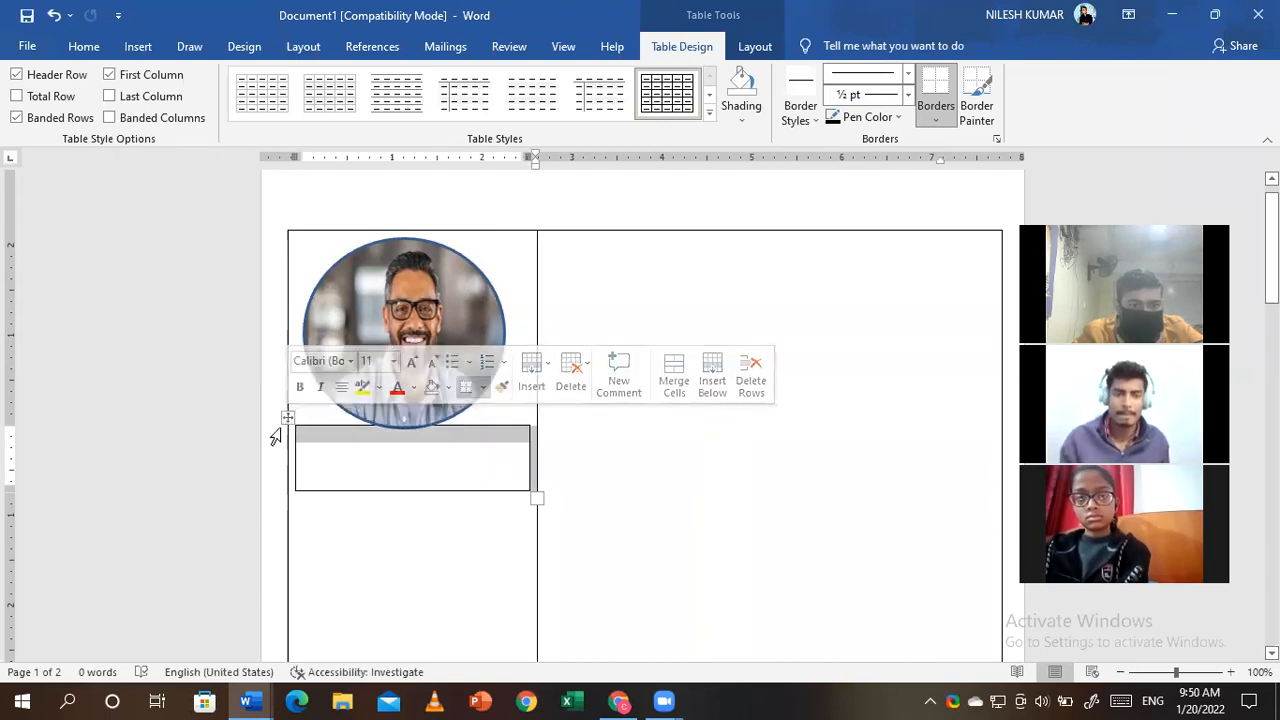
{"action": "left_click", "coordinate": [286, 419]}
{"action": "left_click_drag", "start_coordinate": [285, 427], "coordinate": [285, 456]}
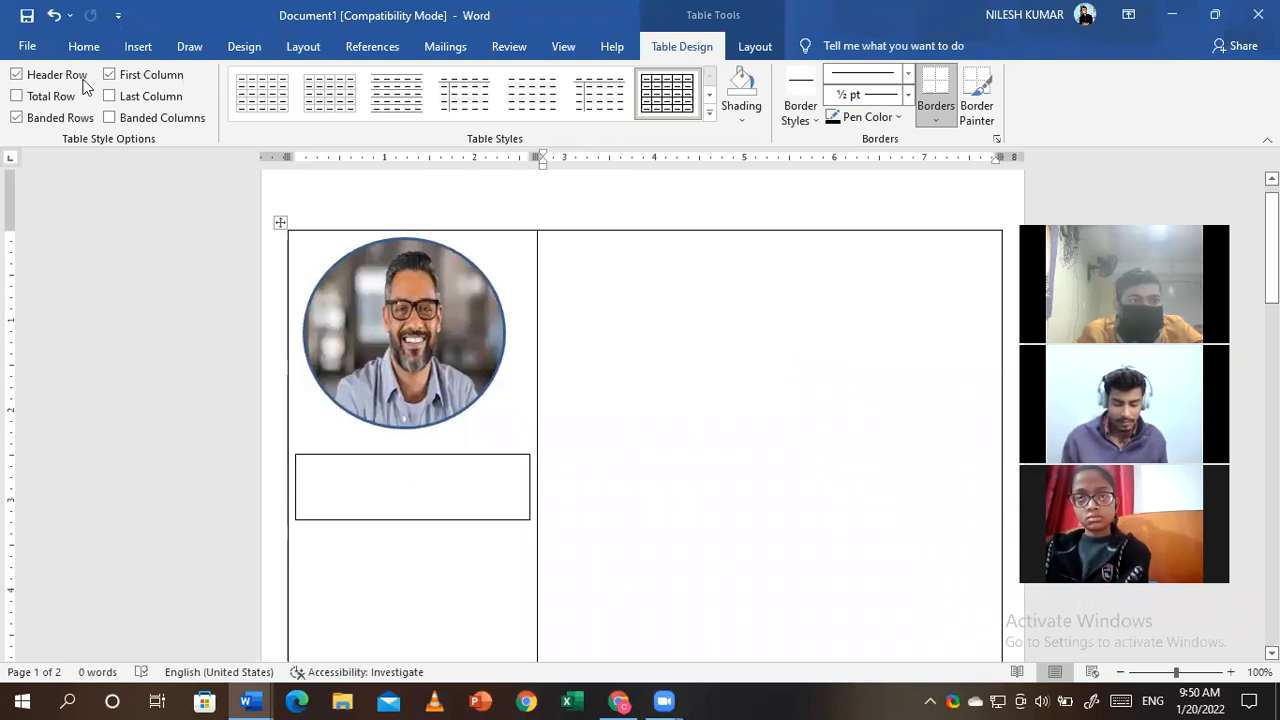
{"action": "left_click", "coordinate": [83, 47]}
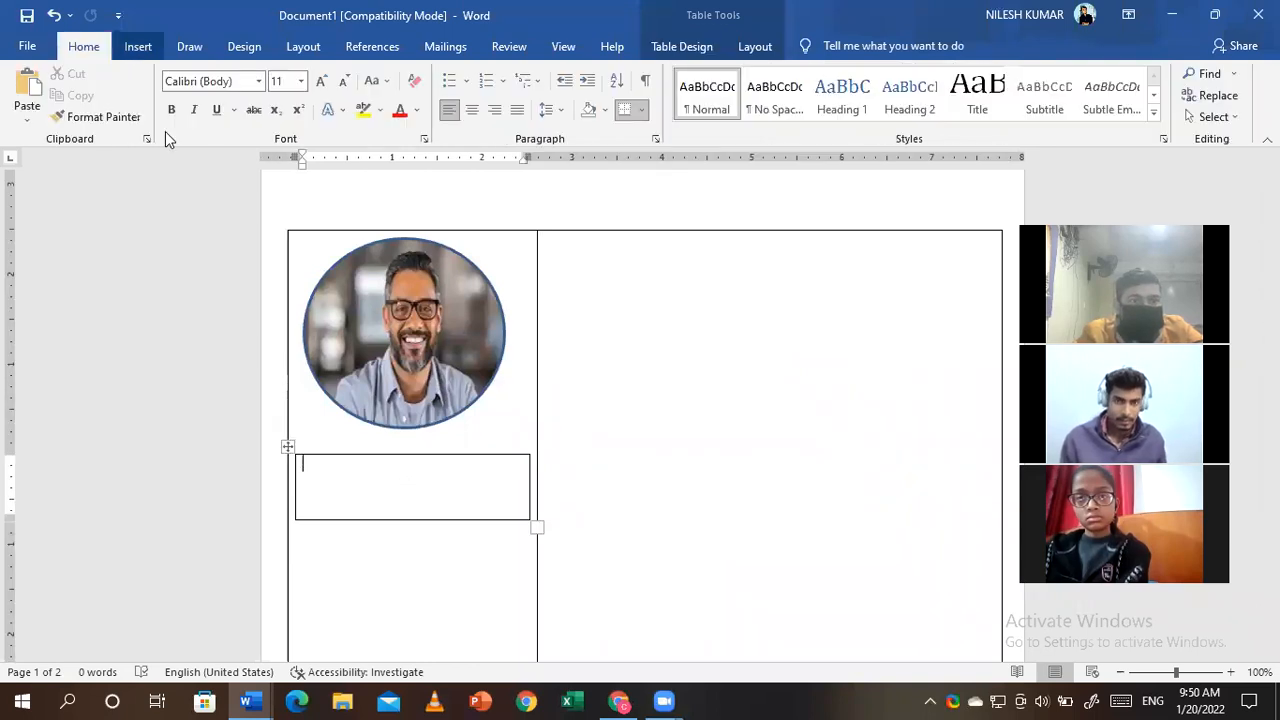
- Set the font size to 26 and type the person's full name in the box
{"action": "left_click", "coordinate": [323, 86]}
{"action": "left_click", "coordinate": [323, 86]}
{"action": "left_click", "coordinate": [323, 86]}
{"action": "left_click", "coordinate": [323, 86]}
{"action": "left_click", "coordinate": [323, 86]}
{"action": "left_click", "coordinate": [322, 86]}
{"action": "left_click", "coordinate": [322, 86]}
{"action": "double_click", "coordinate": [322, 86]}
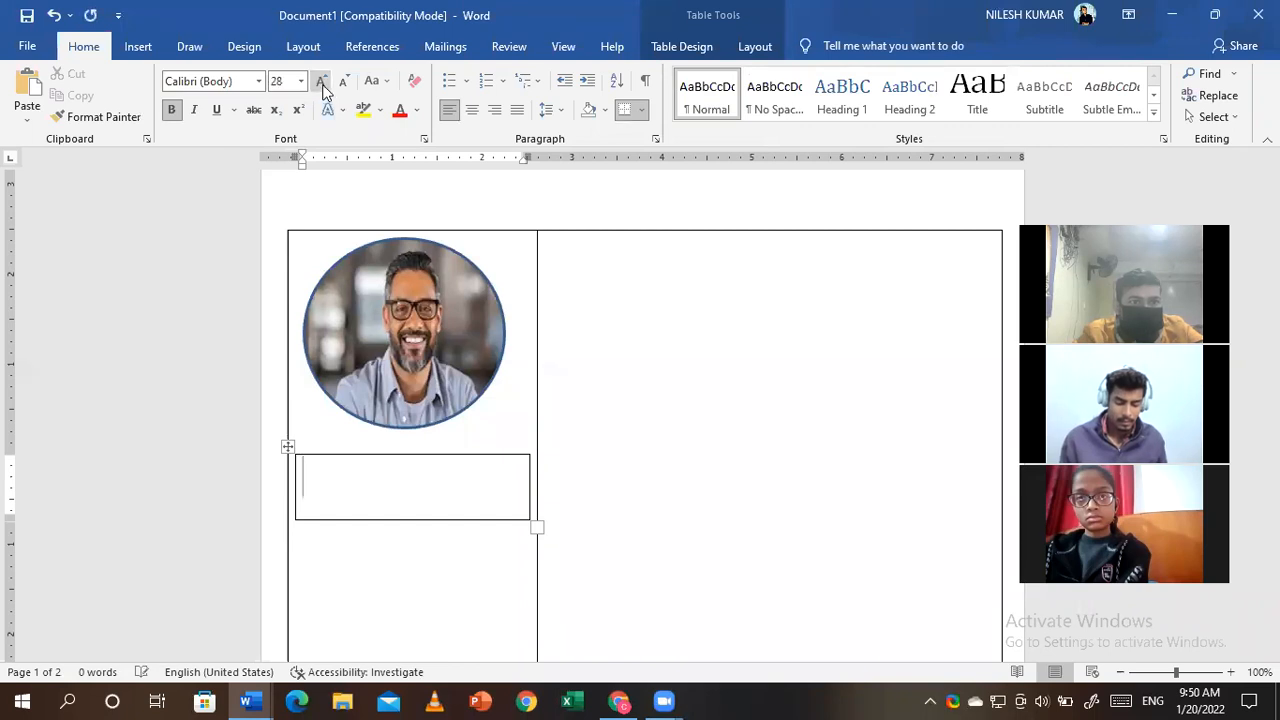
{"action": "left_click", "coordinate": [323, 90]}
{"action": "left_click", "coordinate": [323, 90]}
{"action": "left_click", "coordinate": [323, 90]}
{"action": "left_click", "coordinate": [323, 90]}
{"action": "left_click", "coordinate": [323, 90]}
{"action": "left_click", "coordinate": [323, 90]}
{"action": "left_click", "coordinate": [323, 90]}
{"action": "left_click", "coordinate": [323, 90]}
{"action": "left_click", "coordinate": [346, 86]}
{"action": "left_click", "coordinate": [346, 86]}
{"action": "left_click", "coordinate": [346, 86]}
{"action": "left_click", "coordinate": [346, 86]}
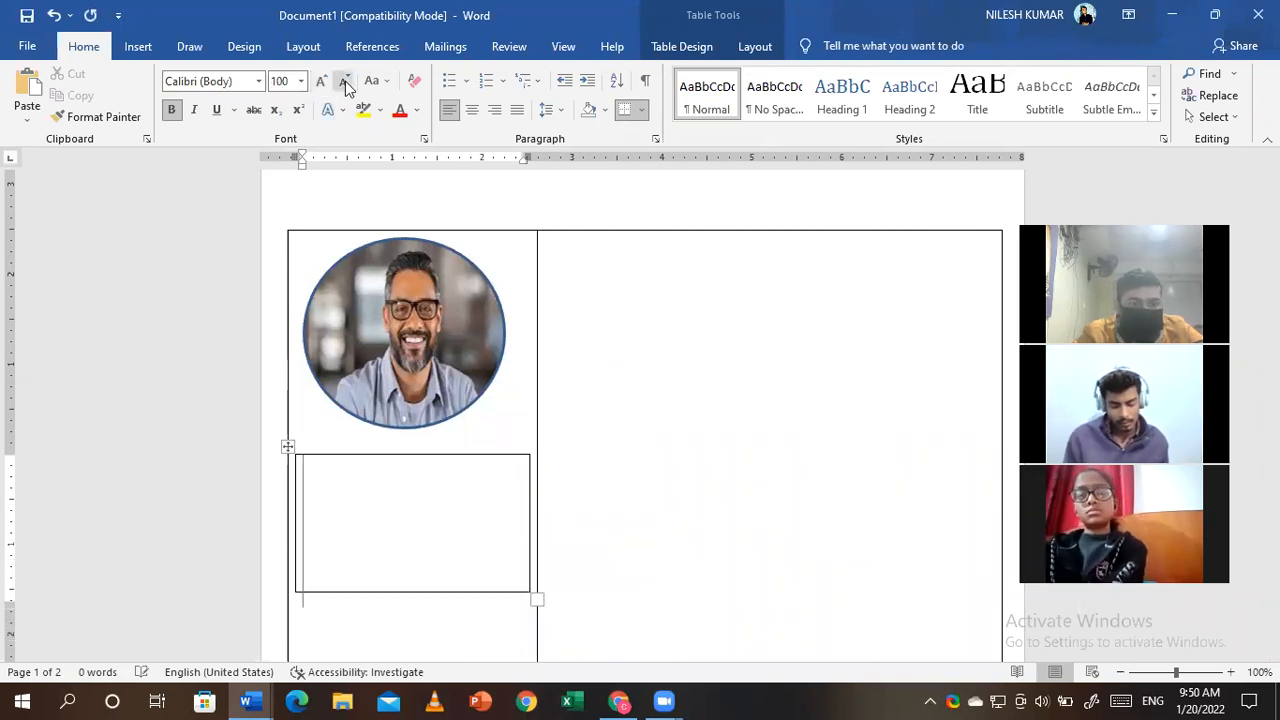
{"action": "left_click", "coordinate": [345, 86]}
{"action": "left_click", "coordinate": [345, 86]}
{"action": "left_click", "coordinate": [345, 86]}
{"action": "double_click", "coordinate": [345, 86]}
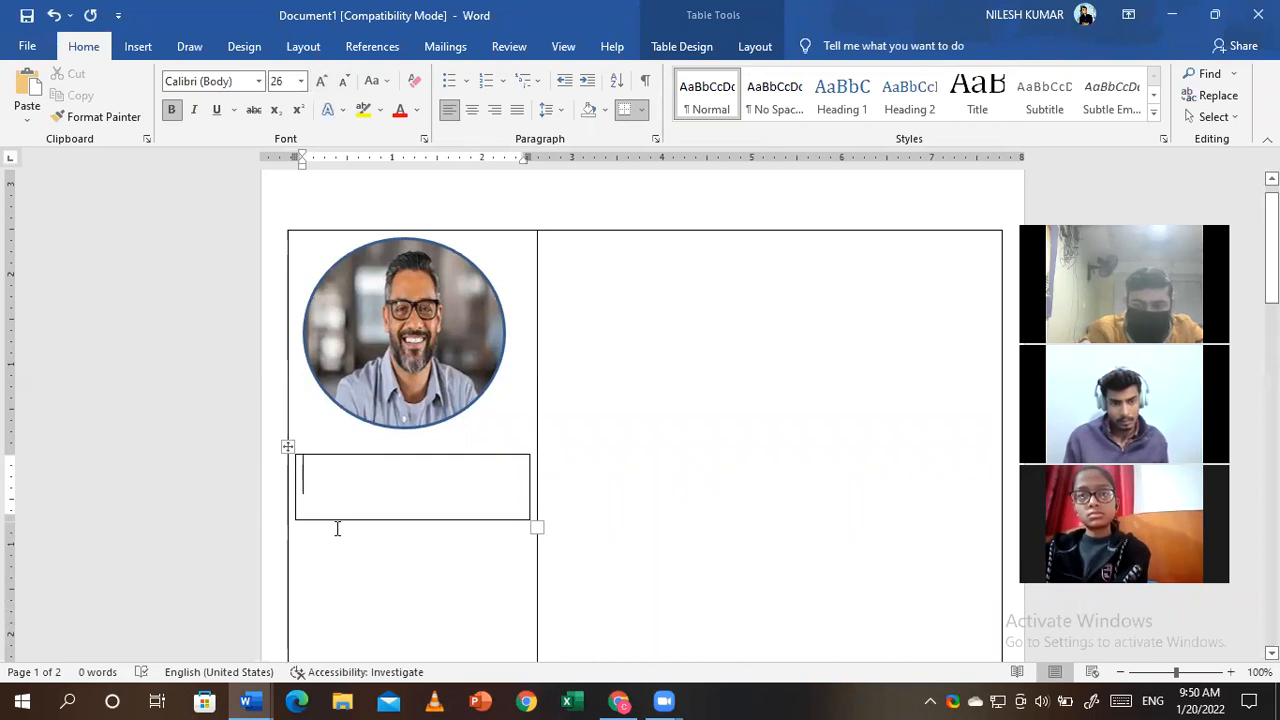
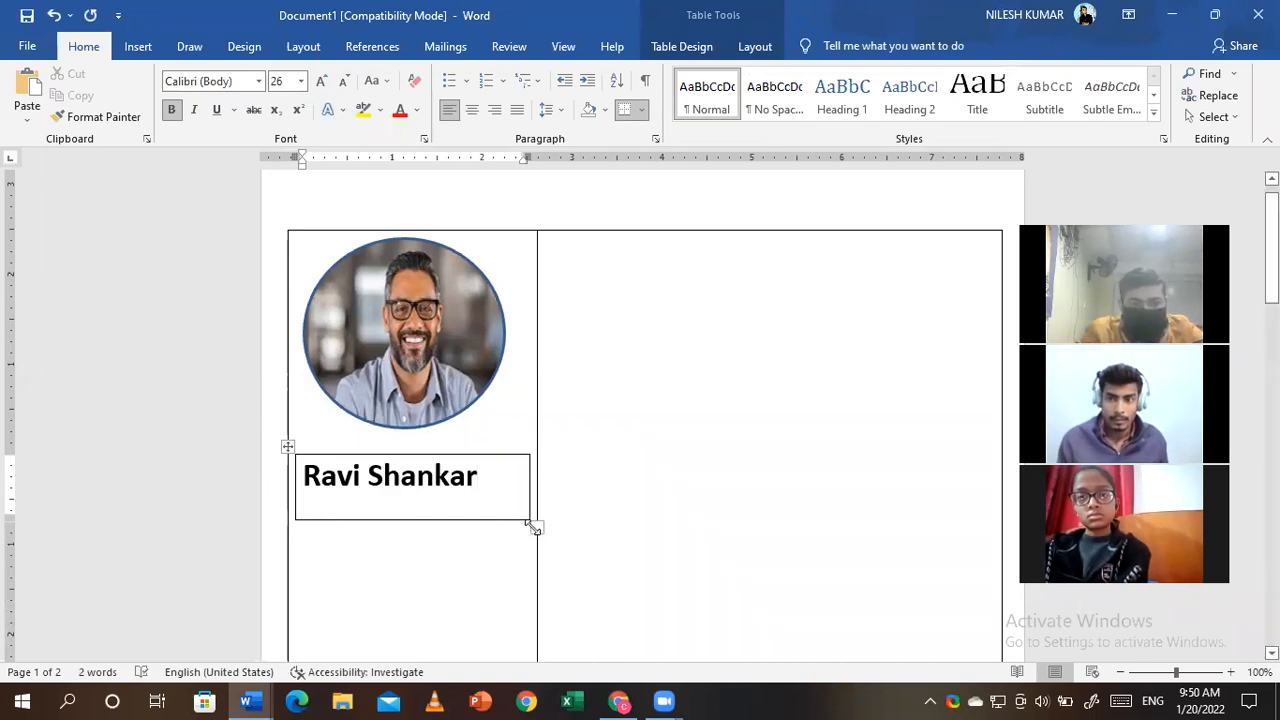
- Shrink the name box, centre the name, and drag the top margin up to raise the table
{"action": "left_click_drag", "start_coordinate": [535, 528], "coordinate": [507, 497]}
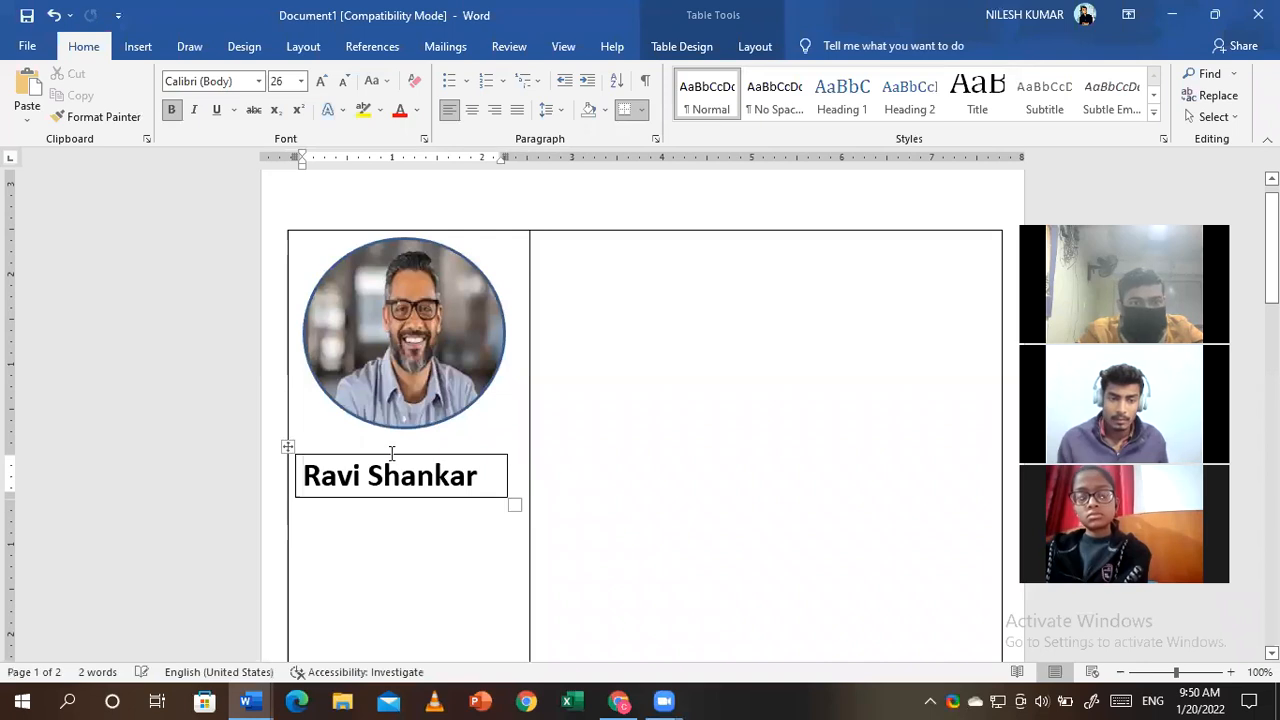
{"action": "left_click", "coordinate": [473, 111]}
{"action": "left_click", "coordinate": [628, 330]}
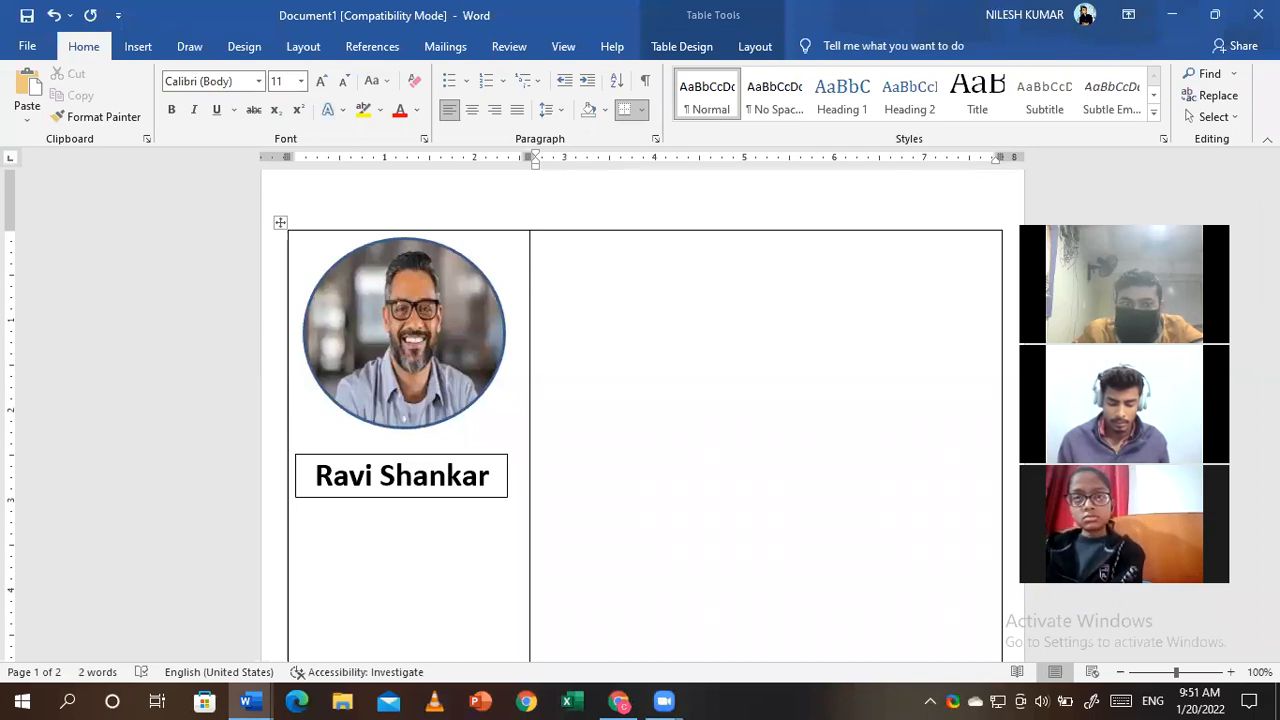
{"action": "scroll", "coordinate": [146, 300], "scroll_direction": "up", "scroll_amount": 1}
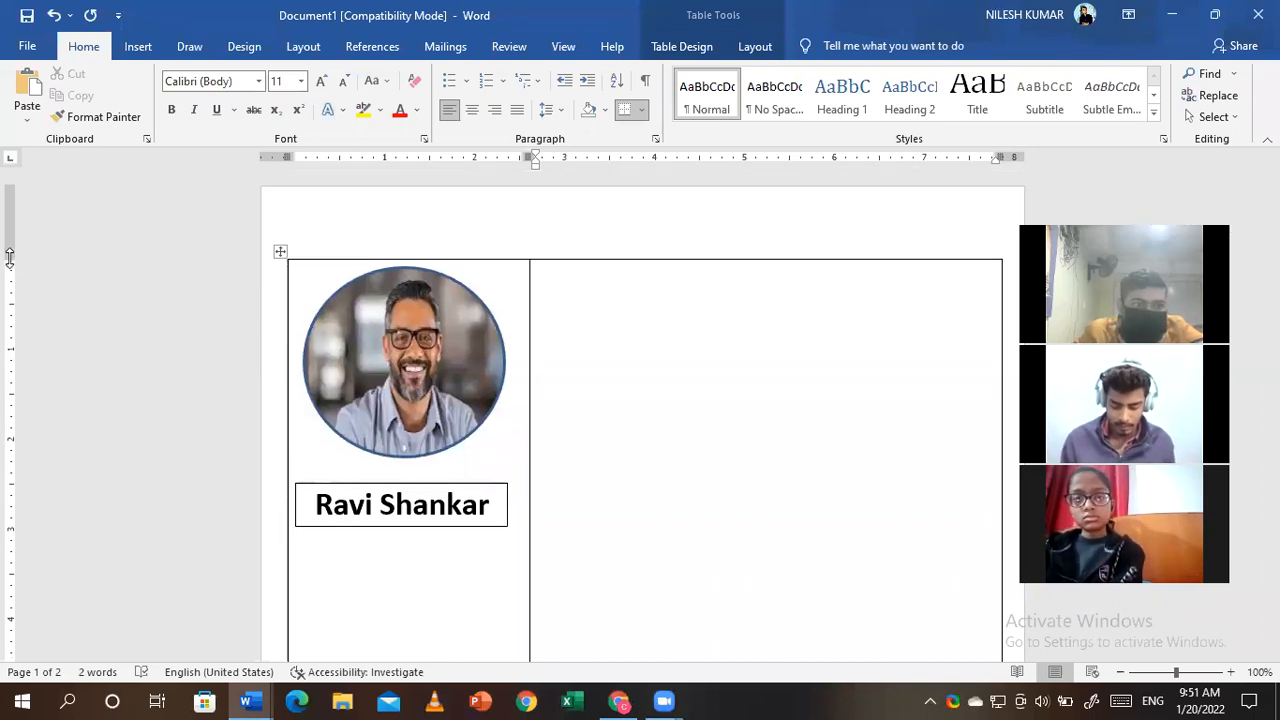
{"action": "left_click_drag", "start_coordinate": [9, 258], "coordinate": [10, 189]}
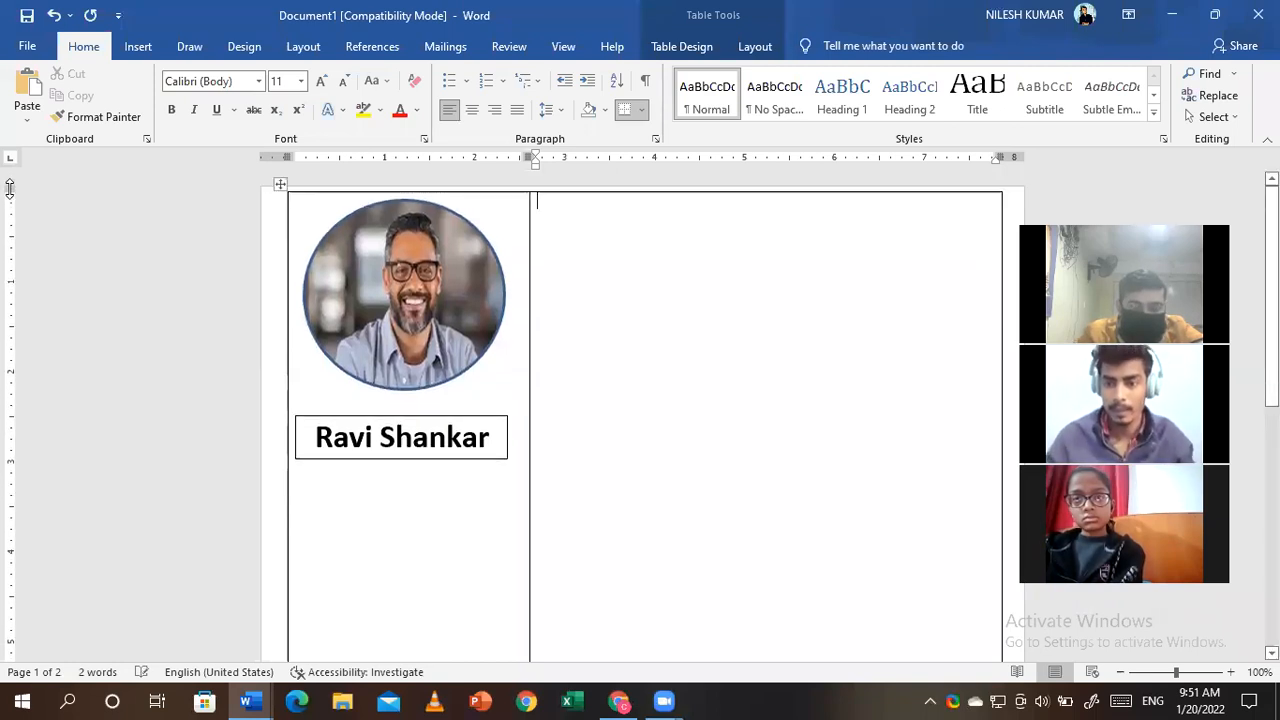
{"action": "right_click", "coordinate": [538, 208]}
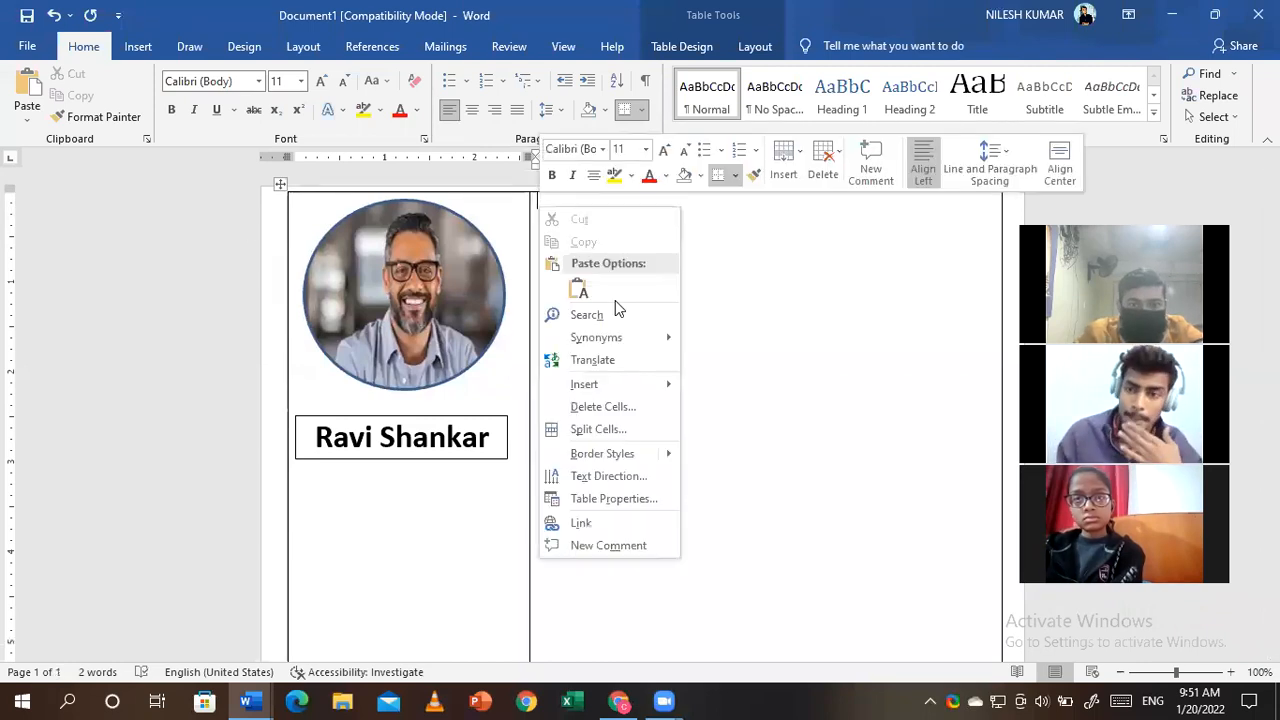
{"action": "mouse_move", "coordinate": [640, 384]}
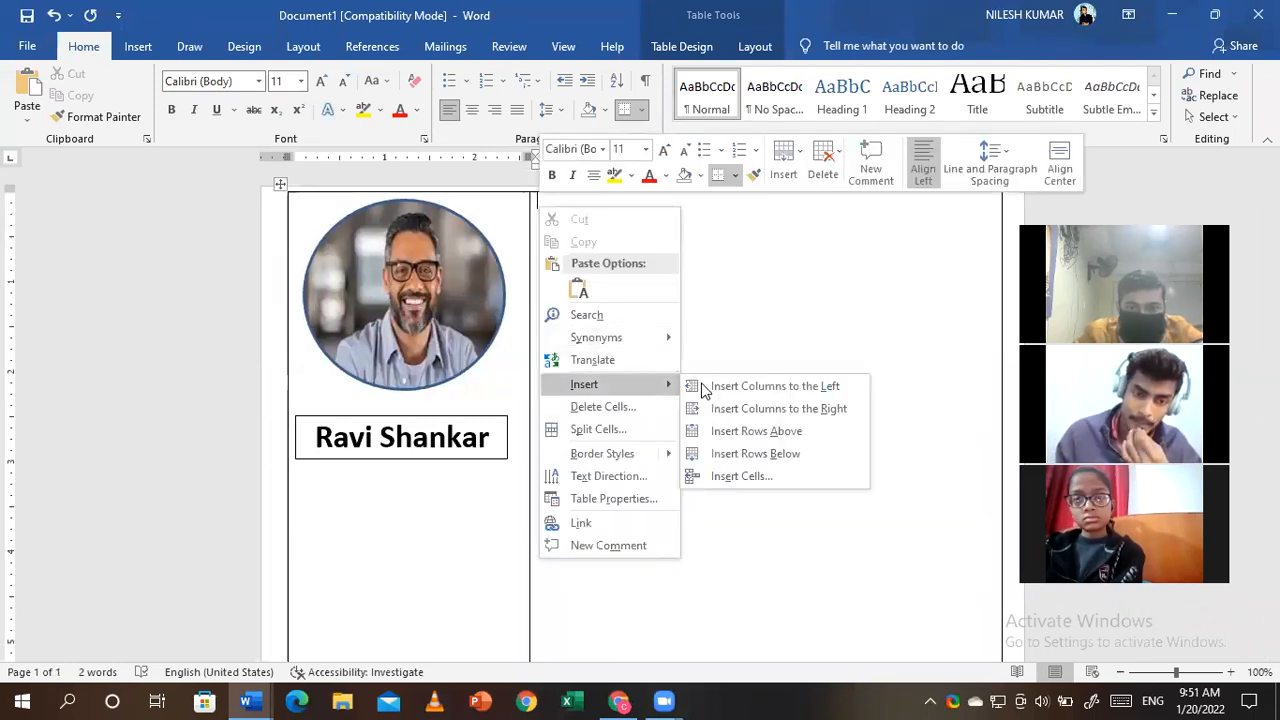
{"action": "left_click", "coordinate": [766, 431]}
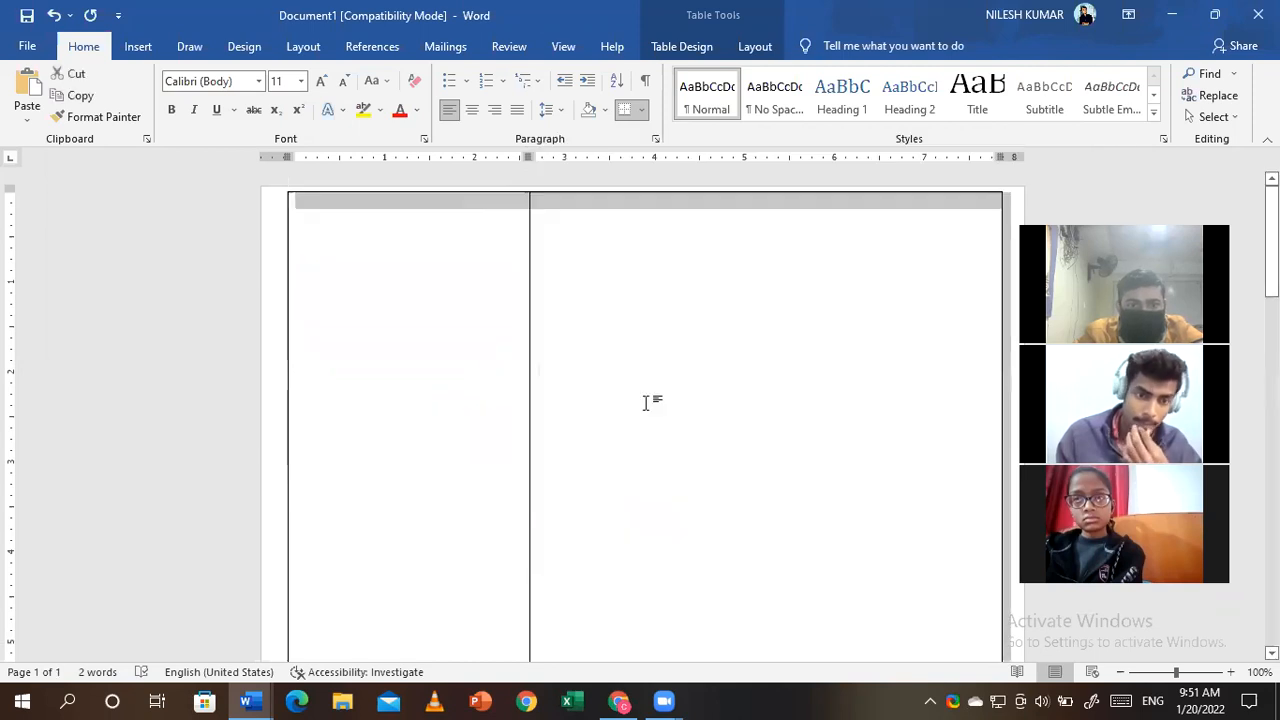
{"action": "left_click", "coordinate": [646, 403]}
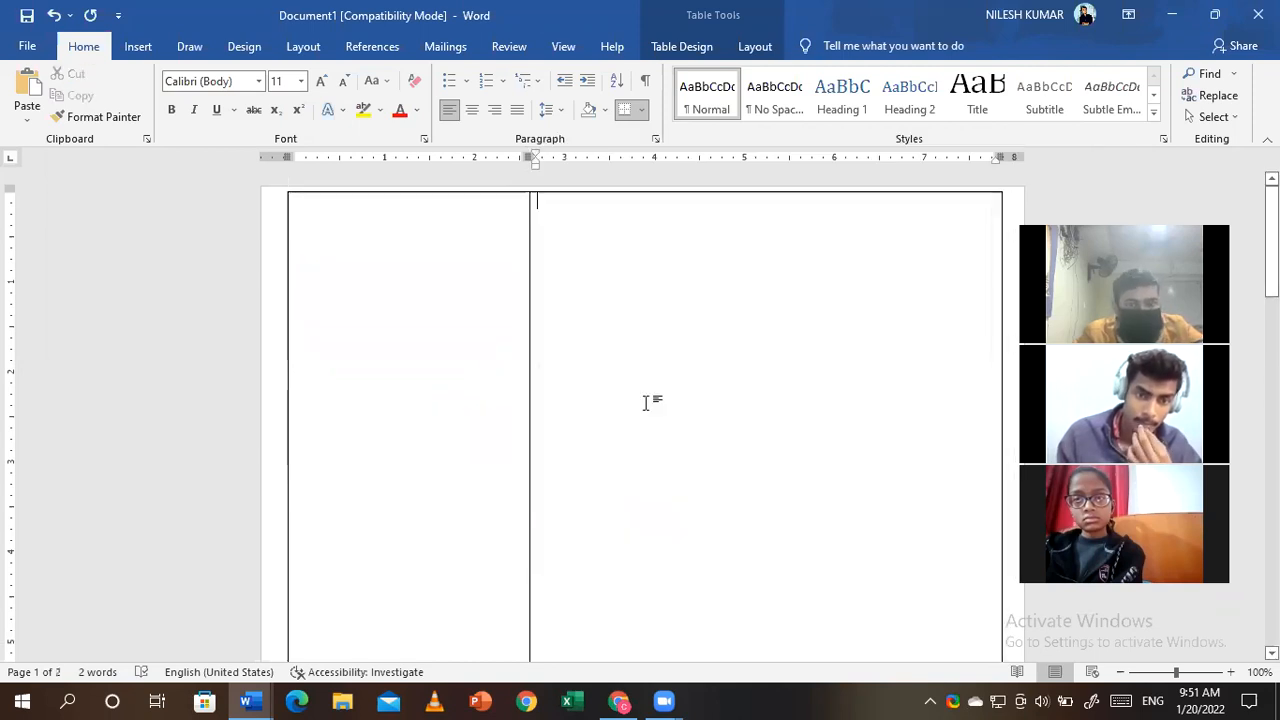
{"action": "key", "text": "ctrl+z"}
{"action": "left_click_drag", "start_coordinate": [8, 190], "coordinate": [11, 334]}
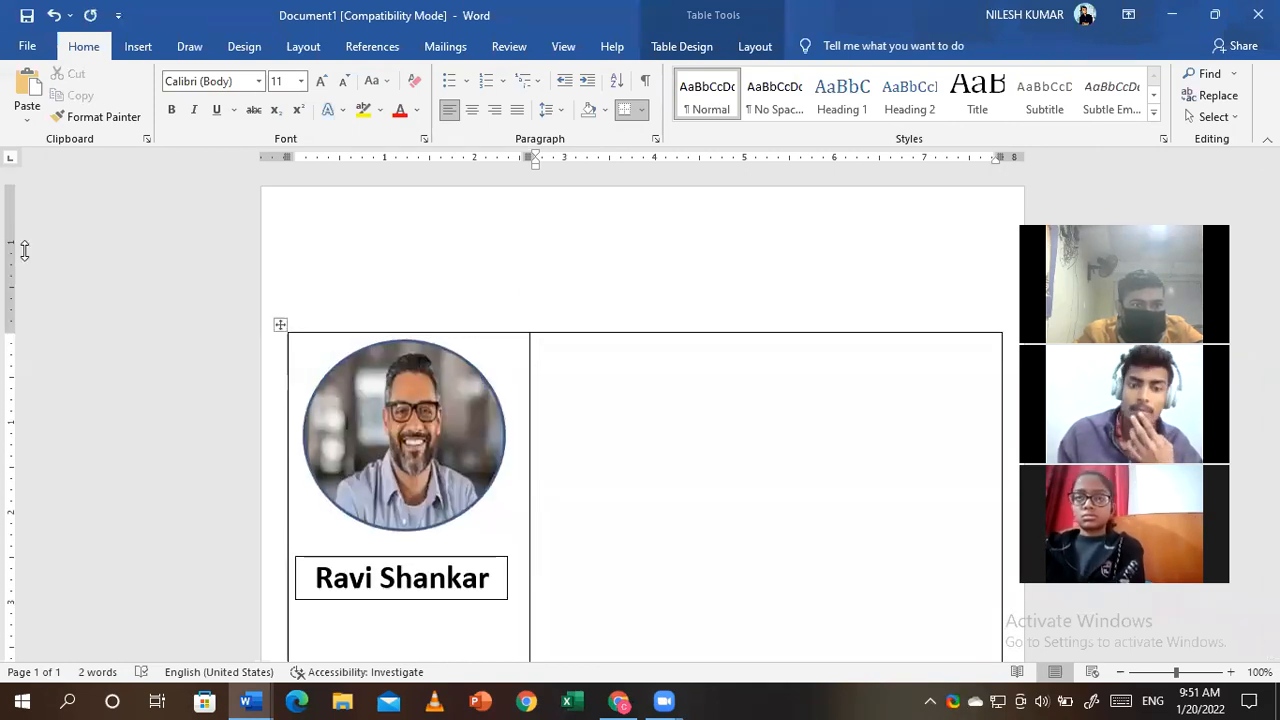
{"action": "key", "text": "ctrl+z"}
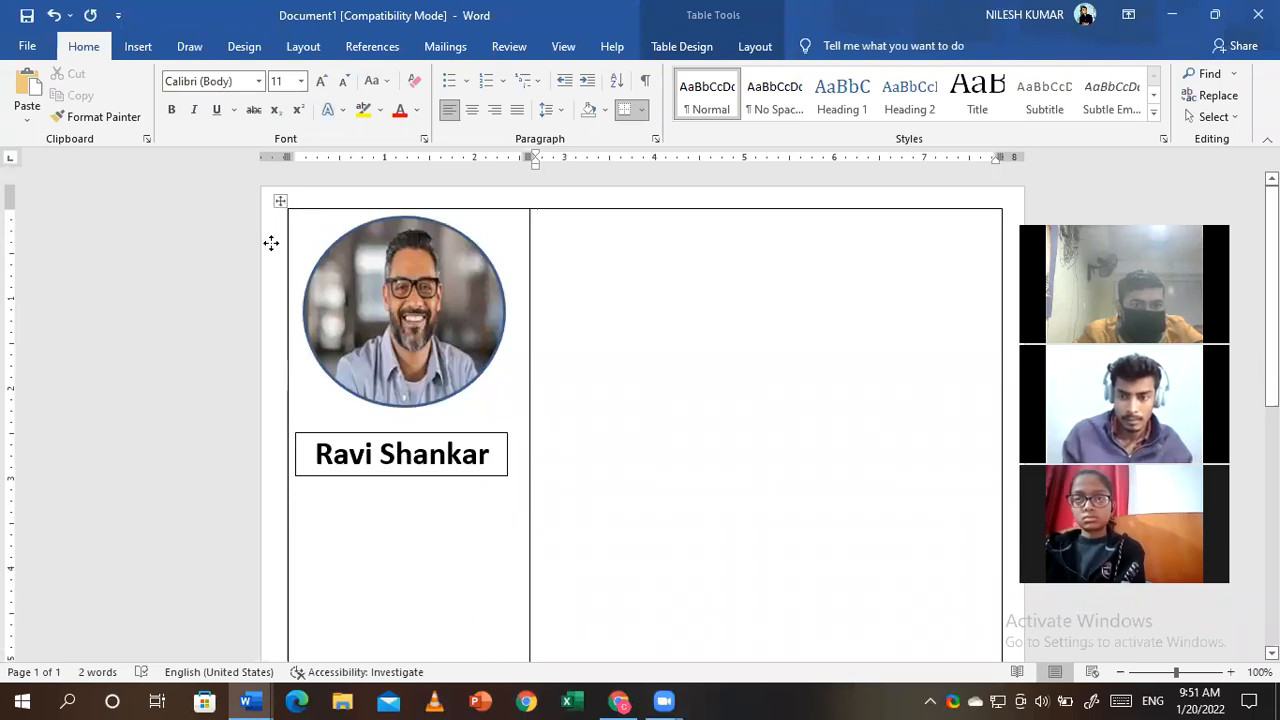
- Add a blank line above the resume table and insert a 1x1 table there
{"action": "left_click", "coordinate": [302, 232]}
{"action": "key", "text": "Return"}
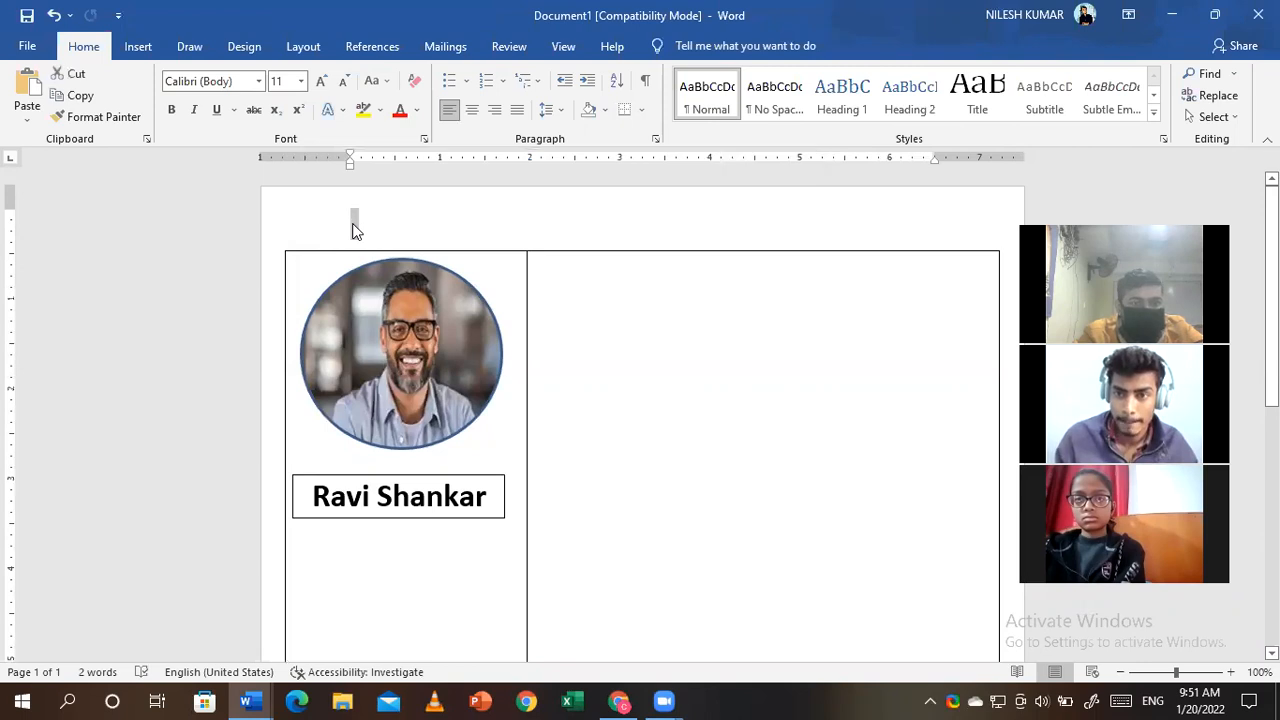
{"action": "left_click", "coordinate": [138, 46]}
{"action": "left_click", "coordinate": [134, 92]}
{"action": "left_click", "coordinate": [129, 163]}
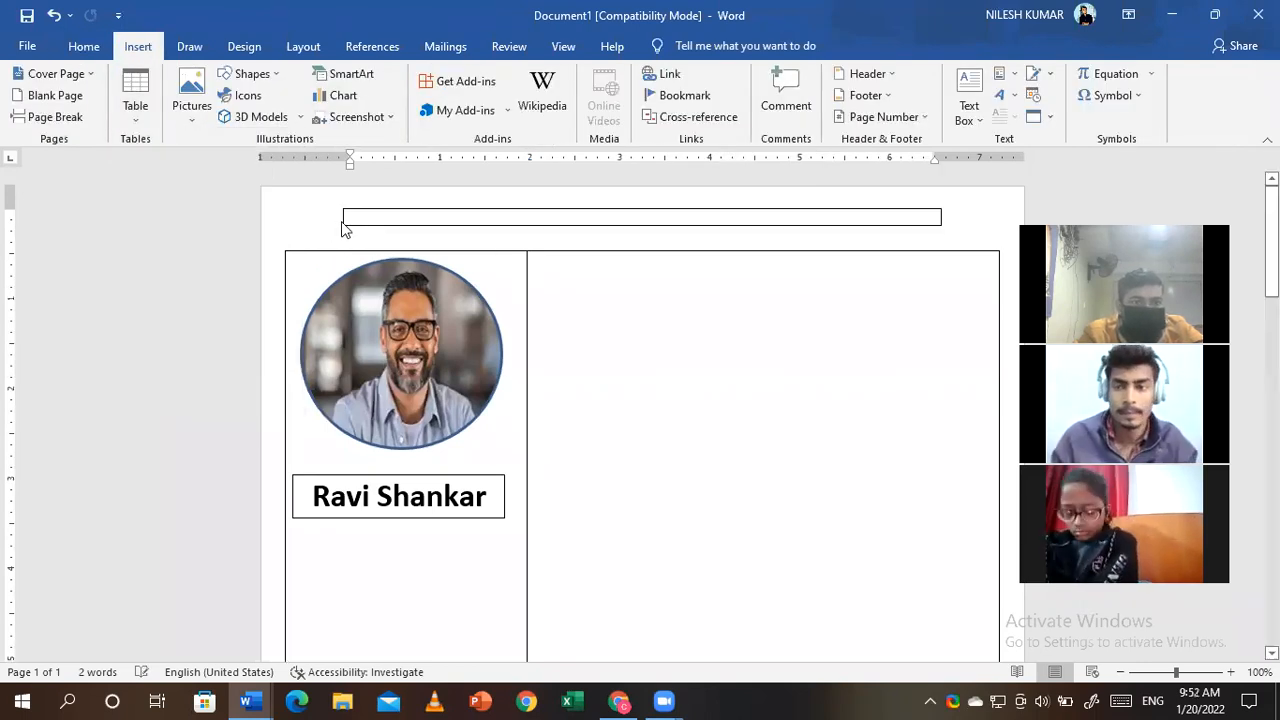
- Stretch the one-cell table to full page width as a thin top bar
{"action": "left_click_drag", "start_coordinate": [335, 203], "coordinate": [276, 193]}
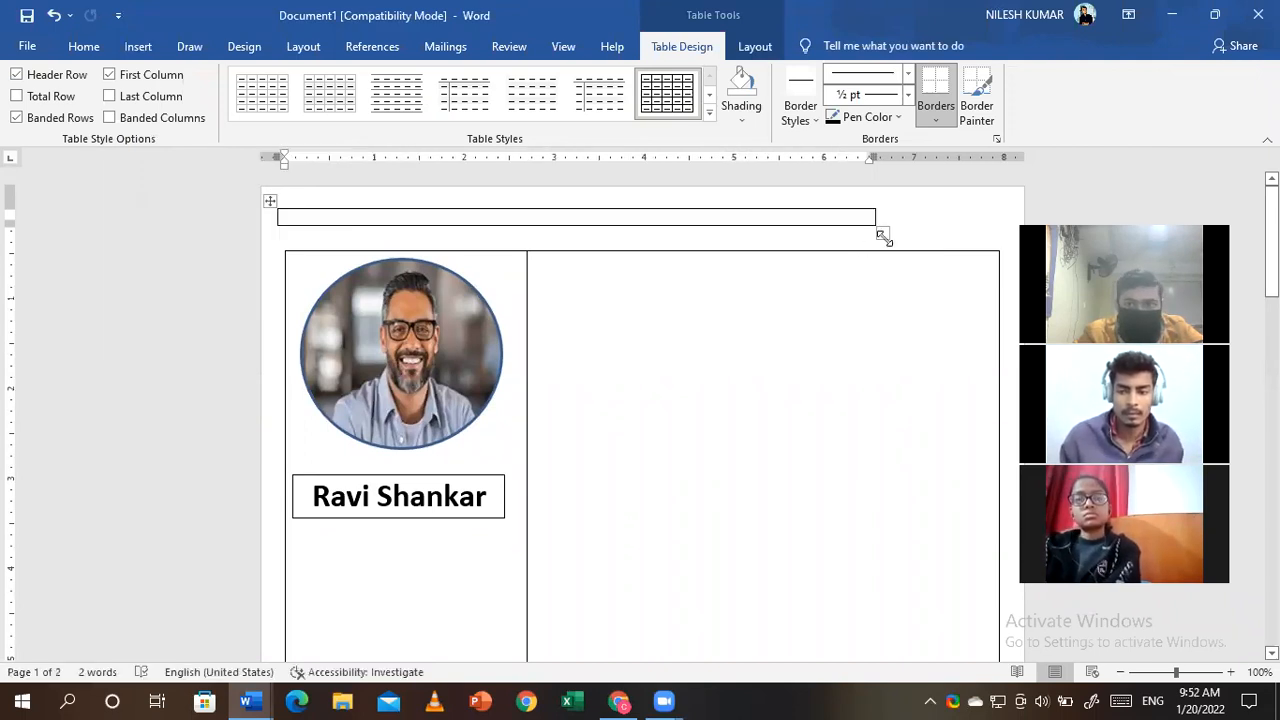
{"action": "left_click_drag", "start_coordinate": [883, 235], "coordinate": [999, 250]}
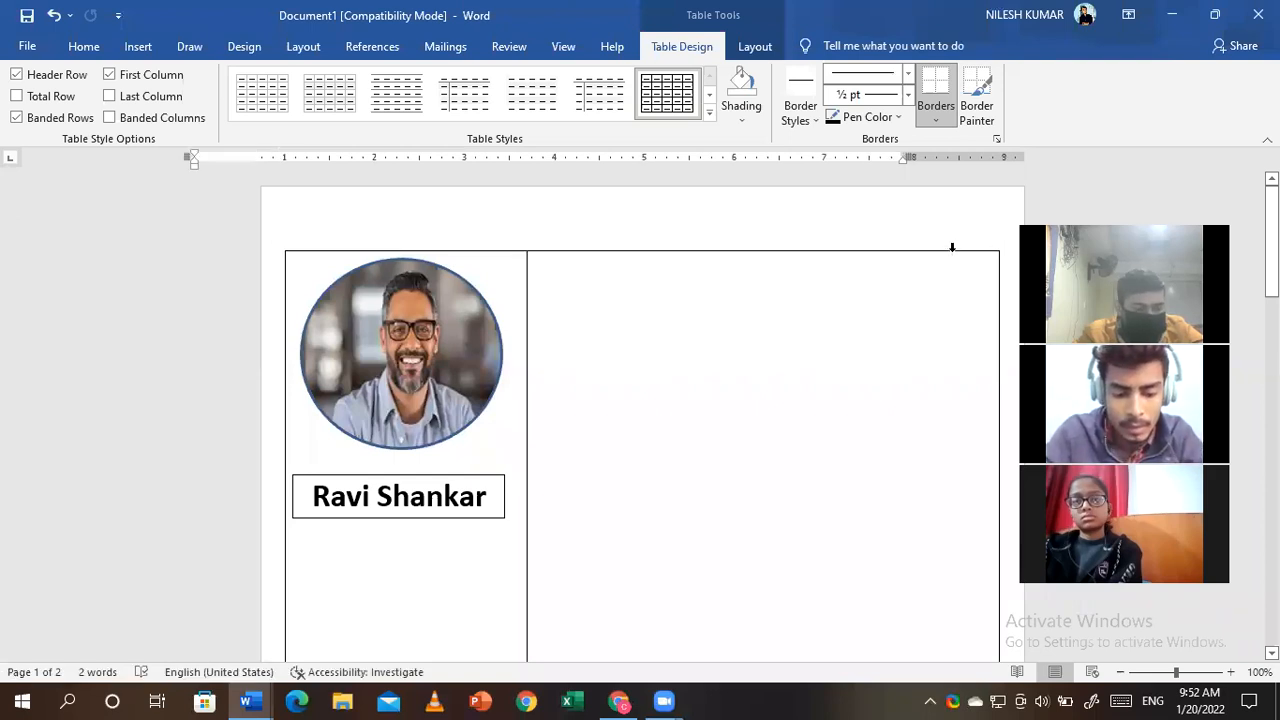
{"action": "key", "text": "ctrl+z"}
{"action": "left_click_drag", "start_coordinate": [884, 234], "coordinate": [982, 243]}
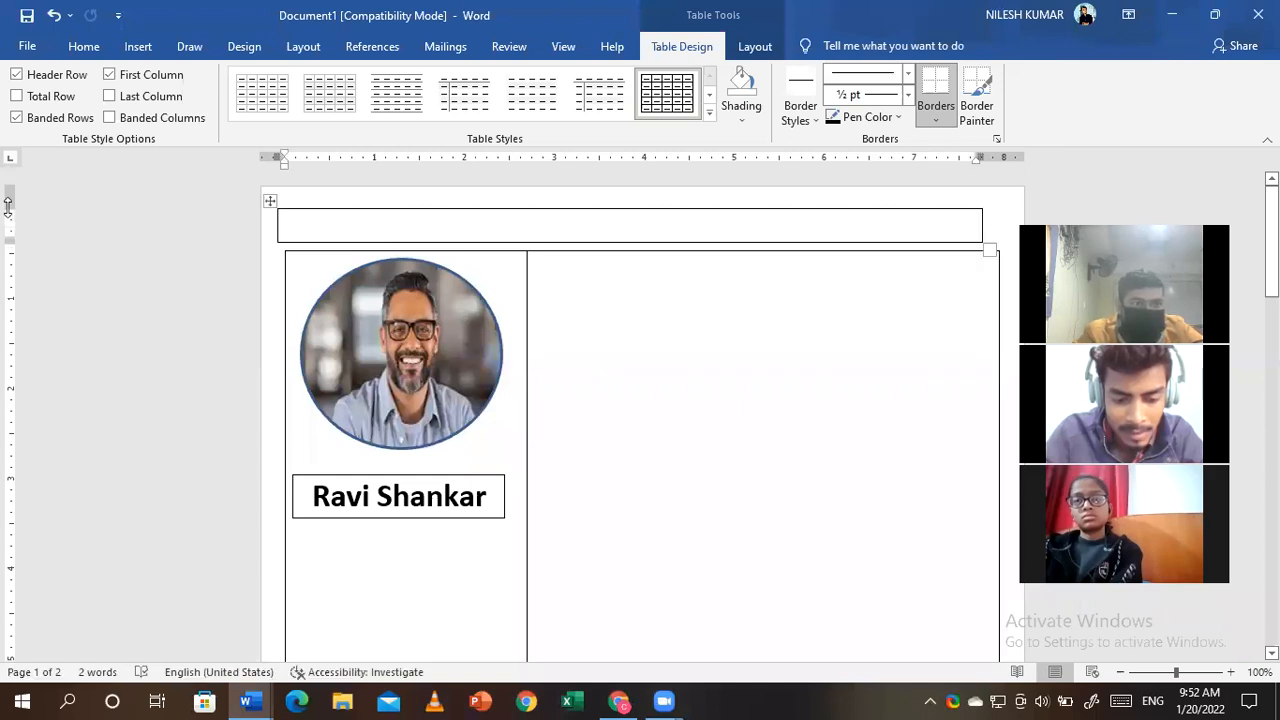
{"action": "left_click_drag", "start_coordinate": [8, 200], "coordinate": [8, 187]}
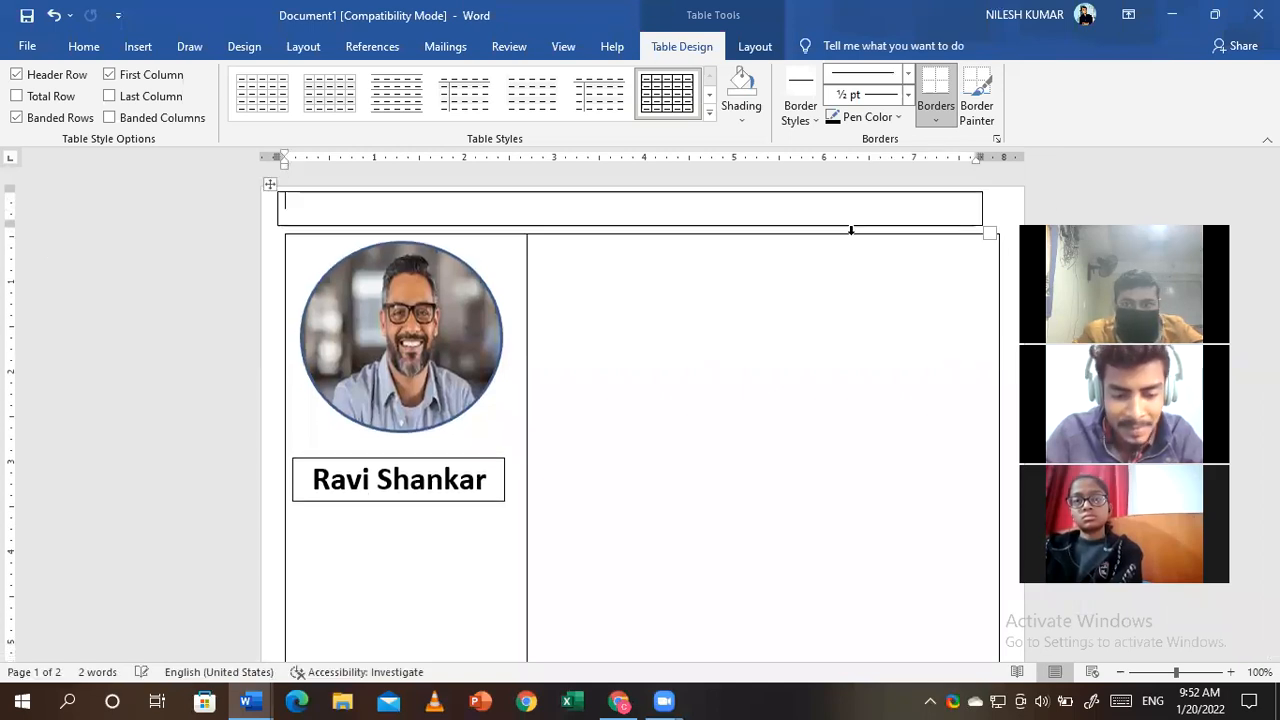
{"action": "left_click_drag", "start_coordinate": [990, 232], "coordinate": [1013, 224]}
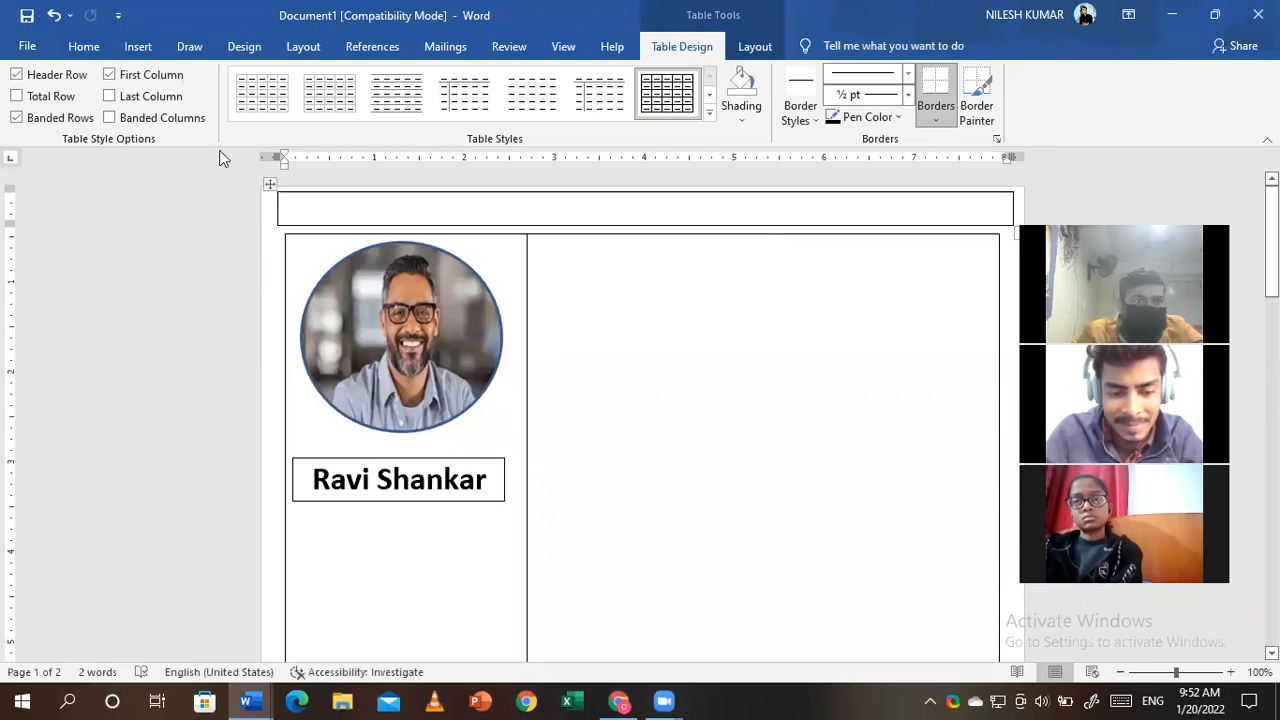
- Shade the top bar dark blue
{"action": "left_click", "coordinate": [133, 46]}
{"action": "left_click", "coordinate": [83, 46]}
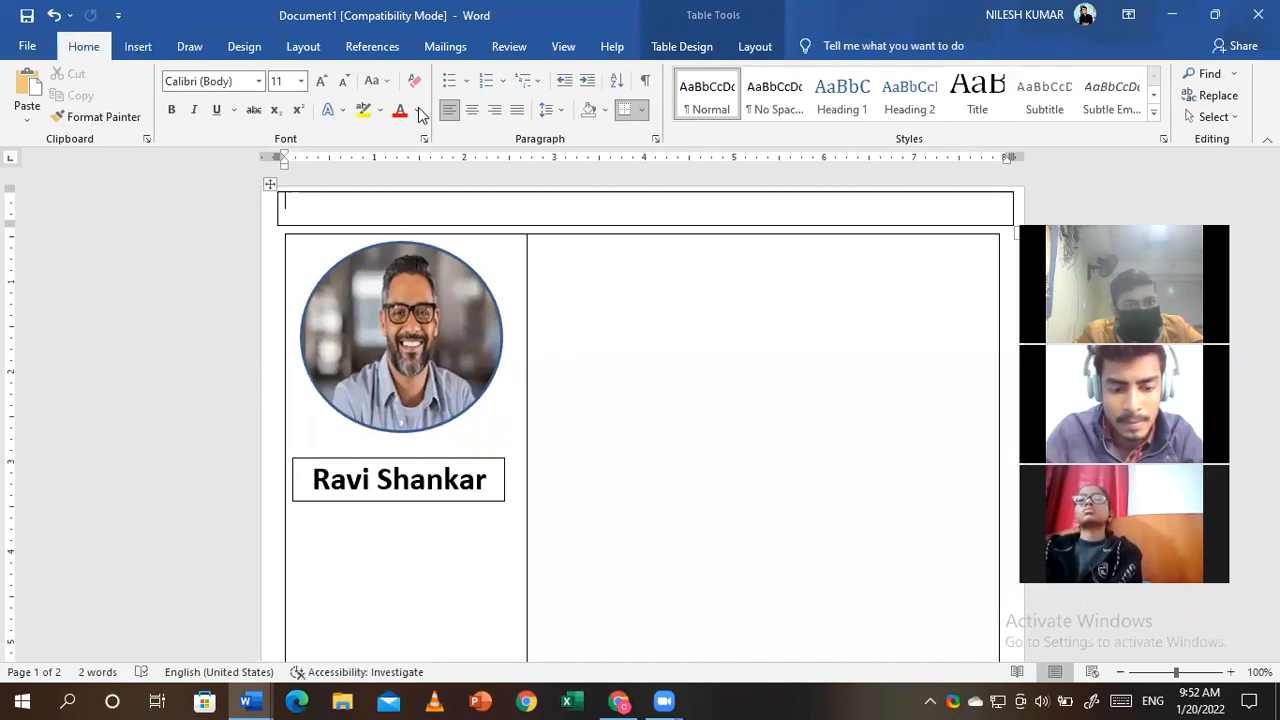
{"action": "left_click", "coordinate": [419, 111]}
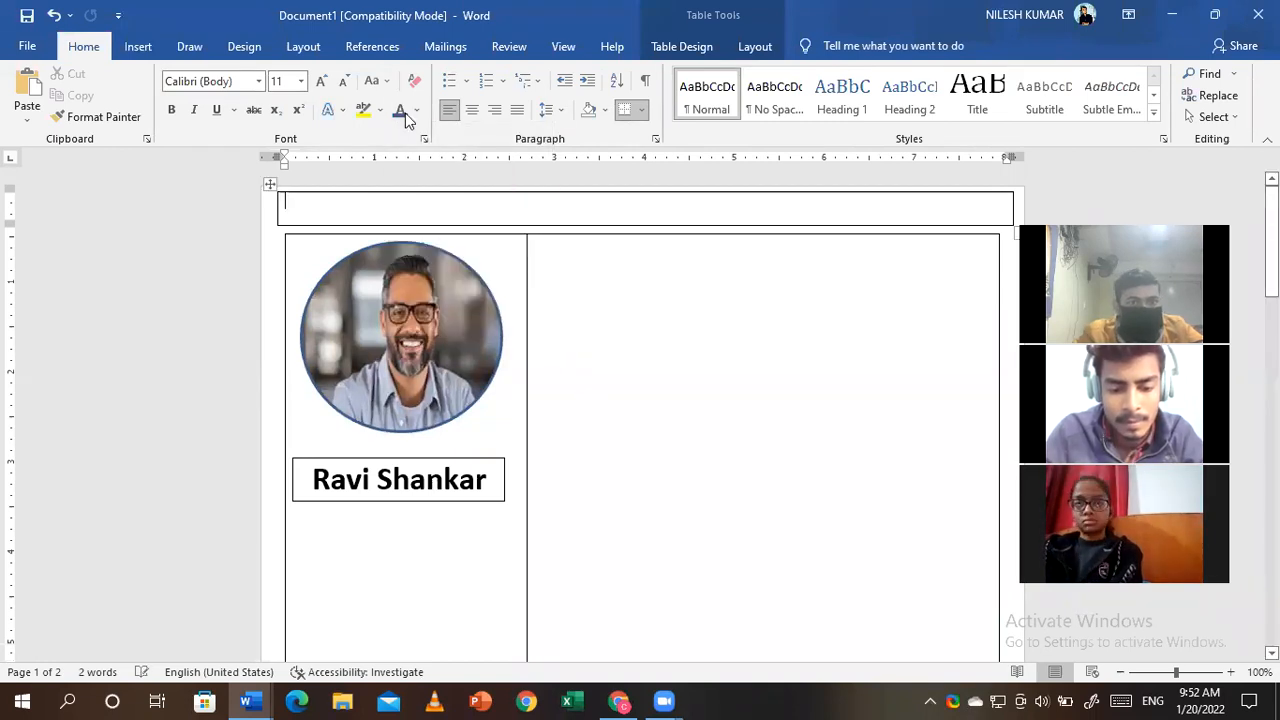
{"action": "left_click", "coordinate": [604, 110]}
{"action": "left_click", "coordinate": [656, 210]}
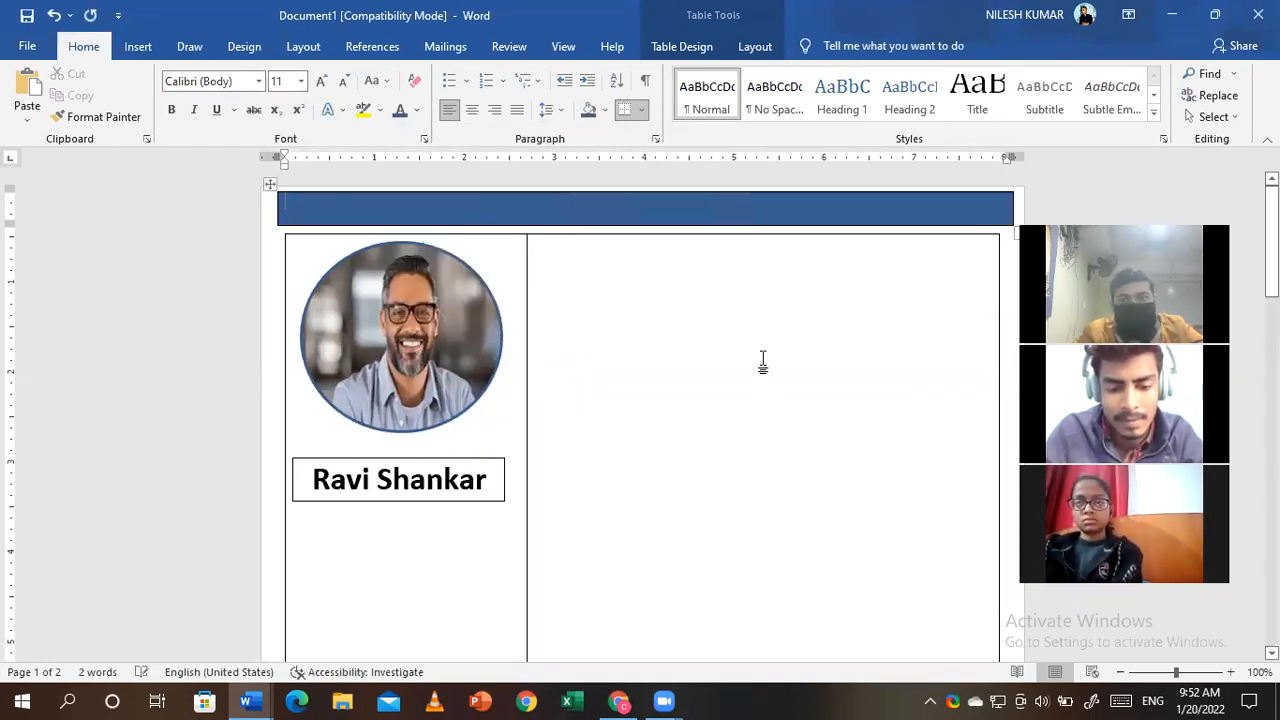
{"action": "left_click", "coordinate": [668, 266]}
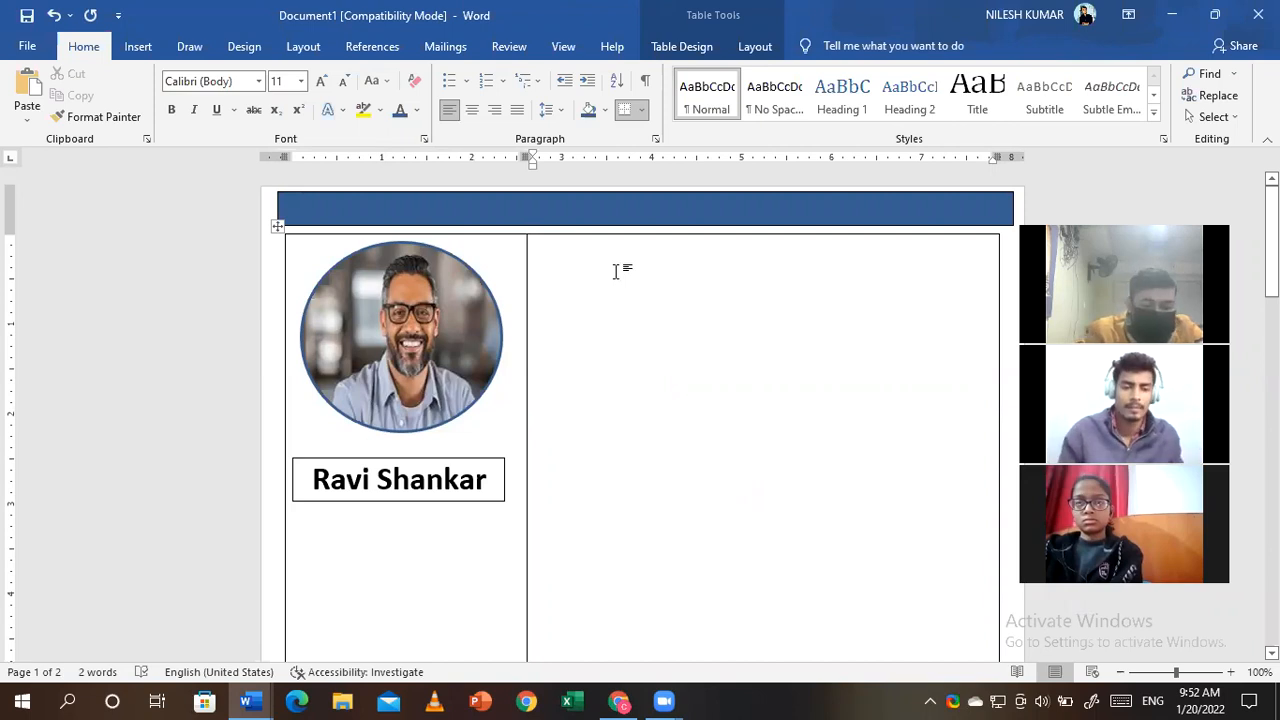
- Type a 'Profile' heading in the right cell and make it bold at 20 pt
{"action": "type", "text": "P"}
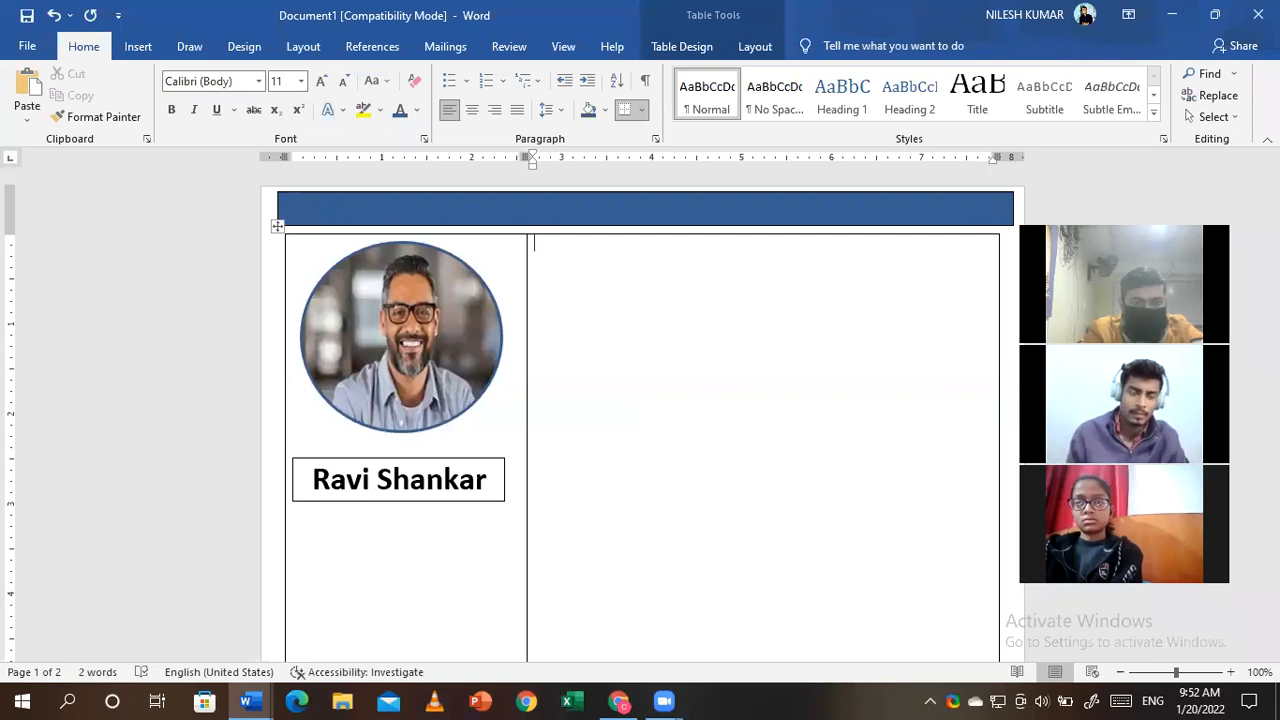
{"action": "type", "text": "Profile"}
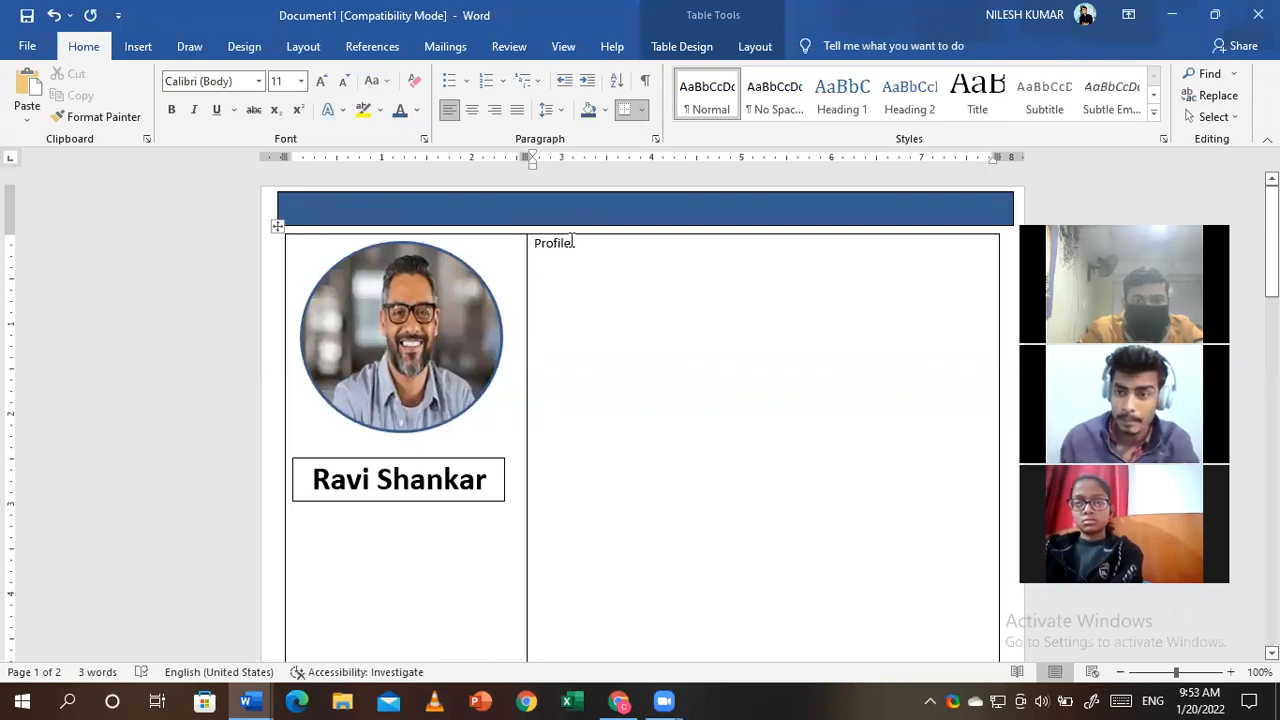
{"action": "double_click", "coordinate": [552, 243]}
{"action": "left_click", "coordinate": [171, 110]}
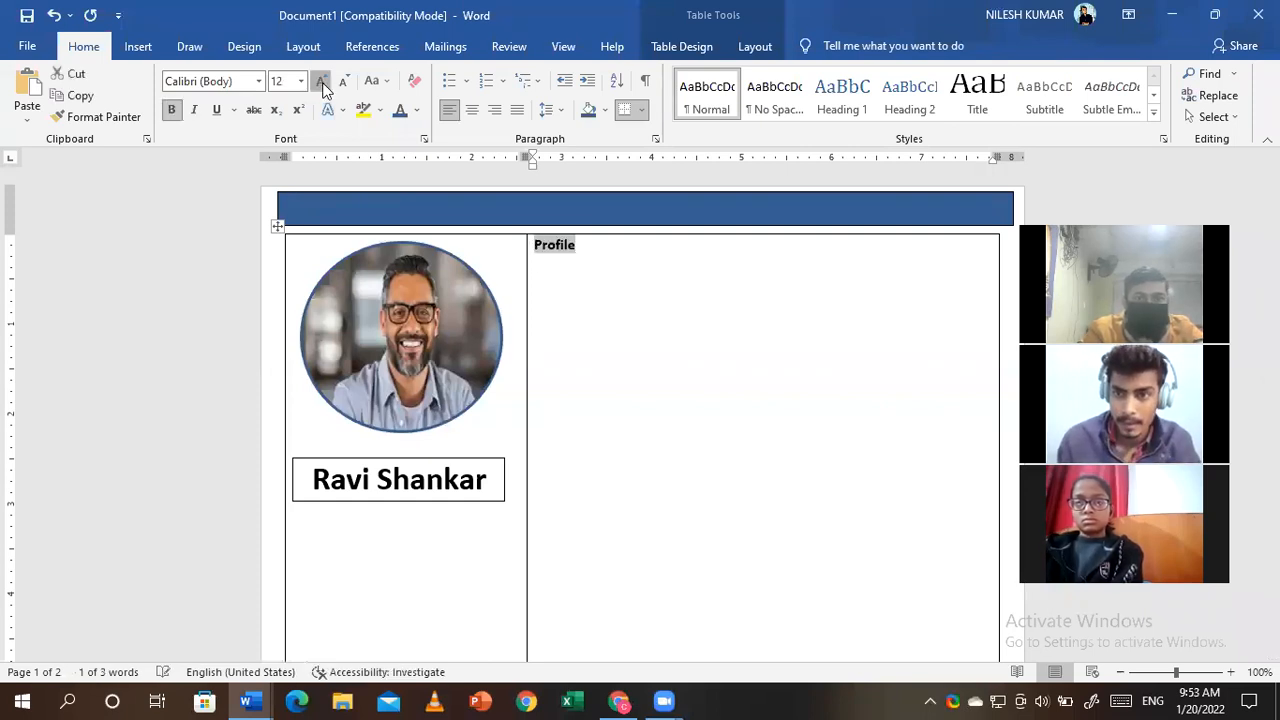
{"action": "left_click", "coordinate": [321, 81]}
{"action": "left_click", "coordinate": [321, 81]}
{"action": "left_click", "coordinate": [321, 81]}
{"action": "left_click", "coordinate": [321, 81]}
{"action": "left_click", "coordinate": [734, 278]}
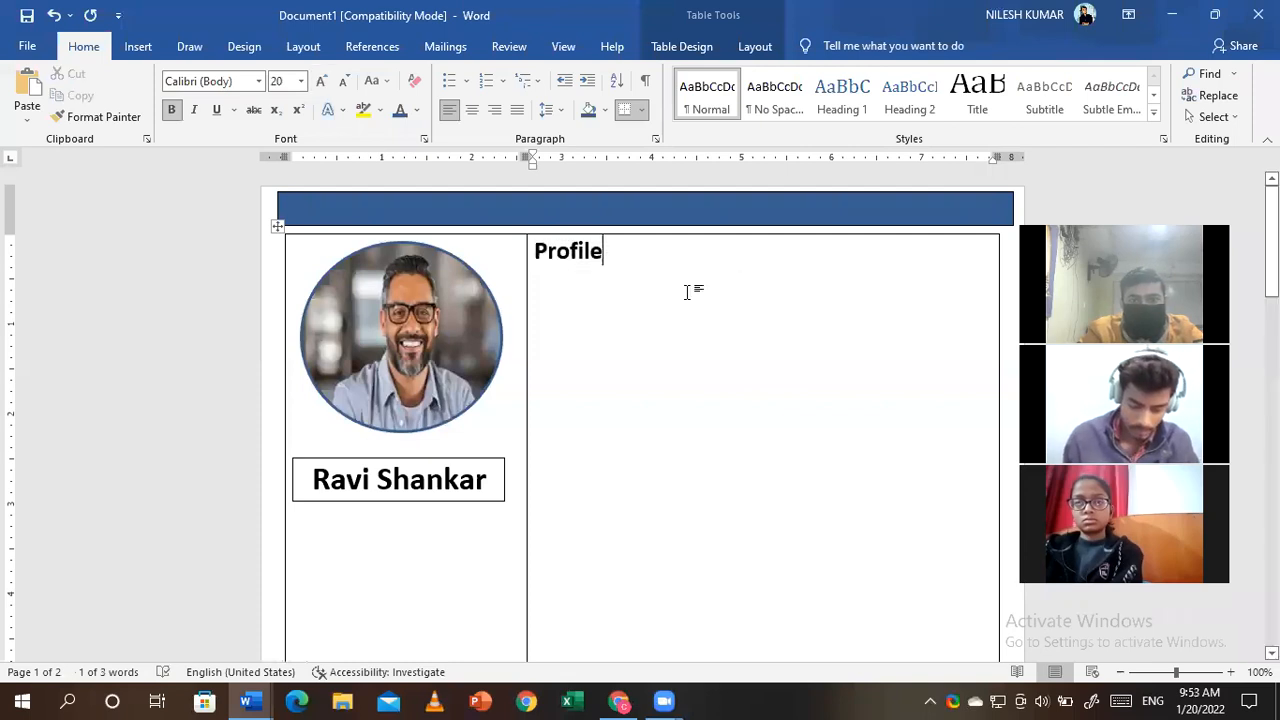
- Add a new line below the Profile heading, then backspace it away
{"action": "key", "text": "Return"}
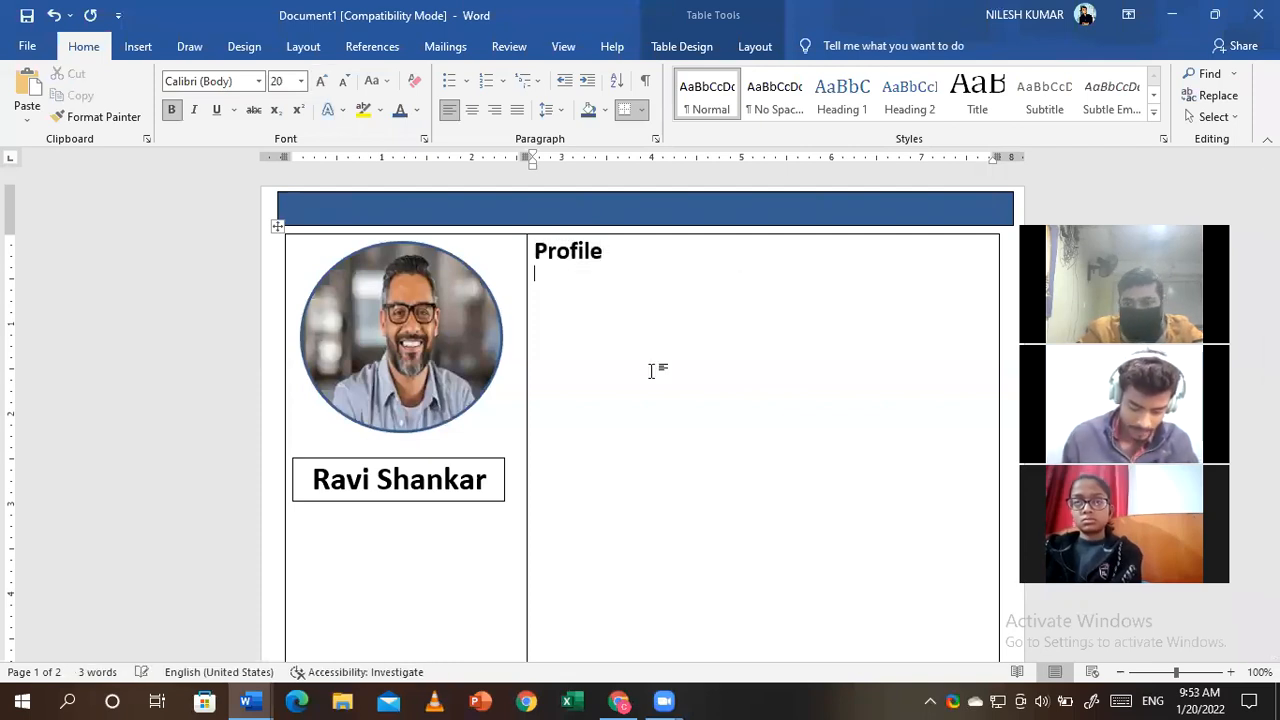
{"action": "left_click", "coordinate": [138, 47]}
{"action": "key", "text": "BackSpace"}
{"action": "key", "text": "BackSpace"}
{"action": "key", "text": "BackSpace"}
{"action": "key", "text": "BackSpace"}
{"action": "key", "text": "BackSpace"}
{"action": "key", "text": "BackSpace"}
{"action": "key", "text": "BackSpace"}
{"action": "key", "text": "BackSpace"}
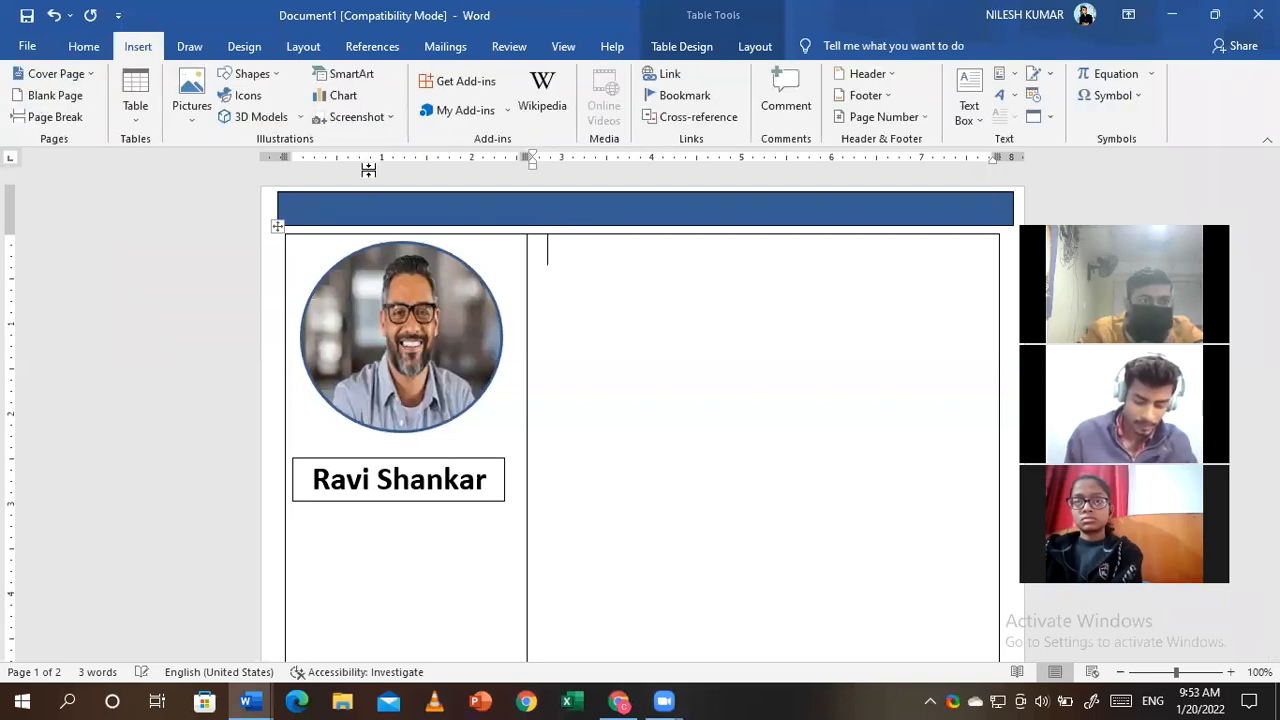
- Remove the Profile heading, add a tall nested one-cell table, and insert an empty row below it
{"action": "left_click", "coordinate": [131, 79]}
{"action": "left_click_drag", "start_coordinate": [996, 277], "coordinate": [994, 499]}
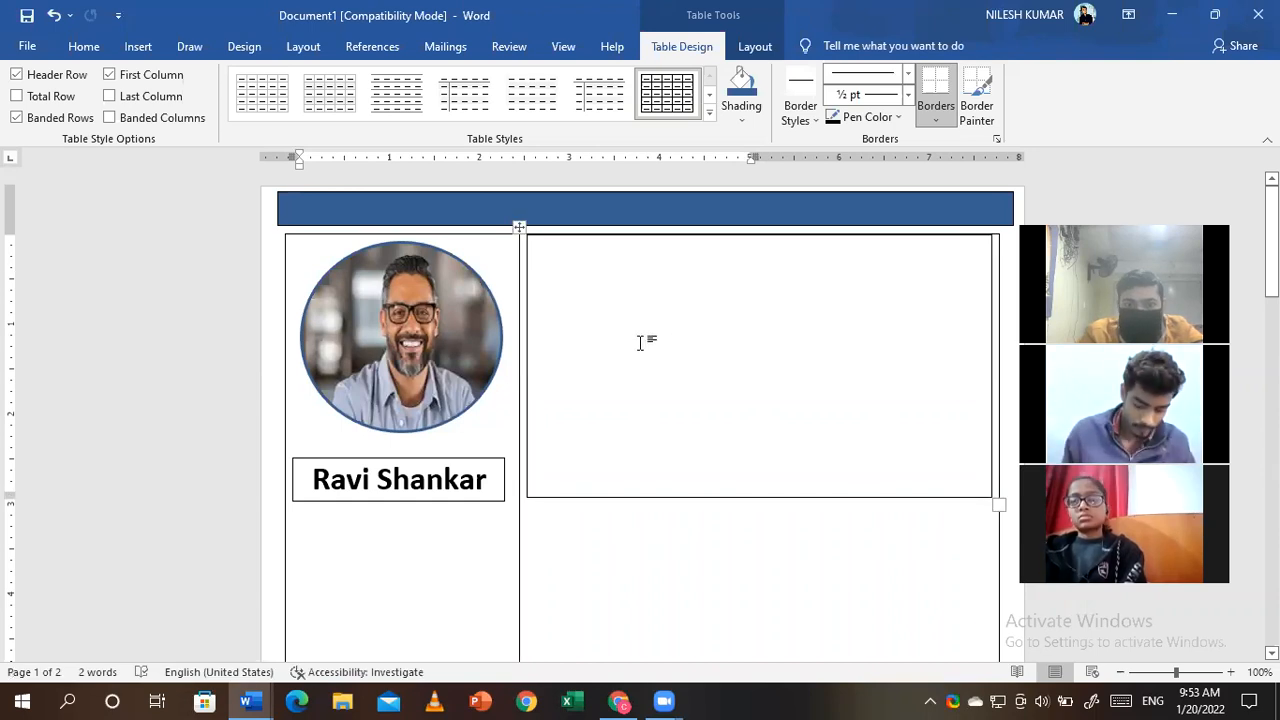
{"action": "right_click", "coordinate": [706, 379]}
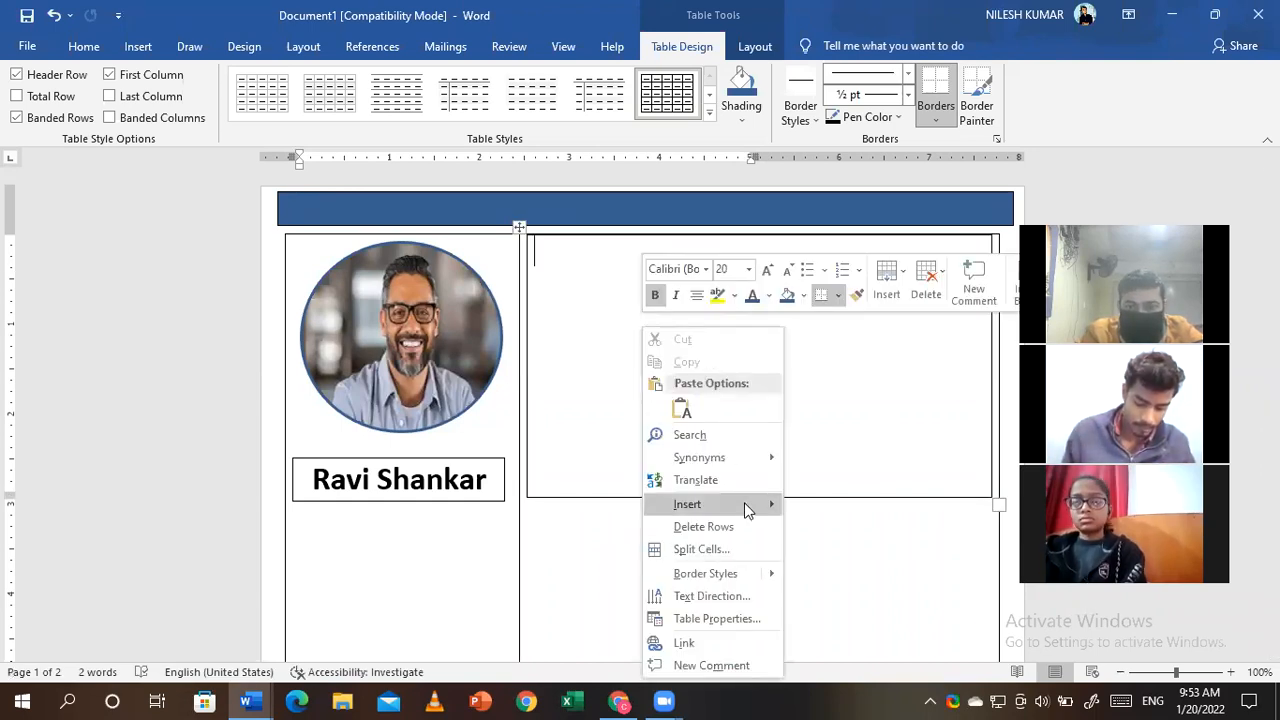
{"action": "mouse_move", "coordinate": [747, 505]}
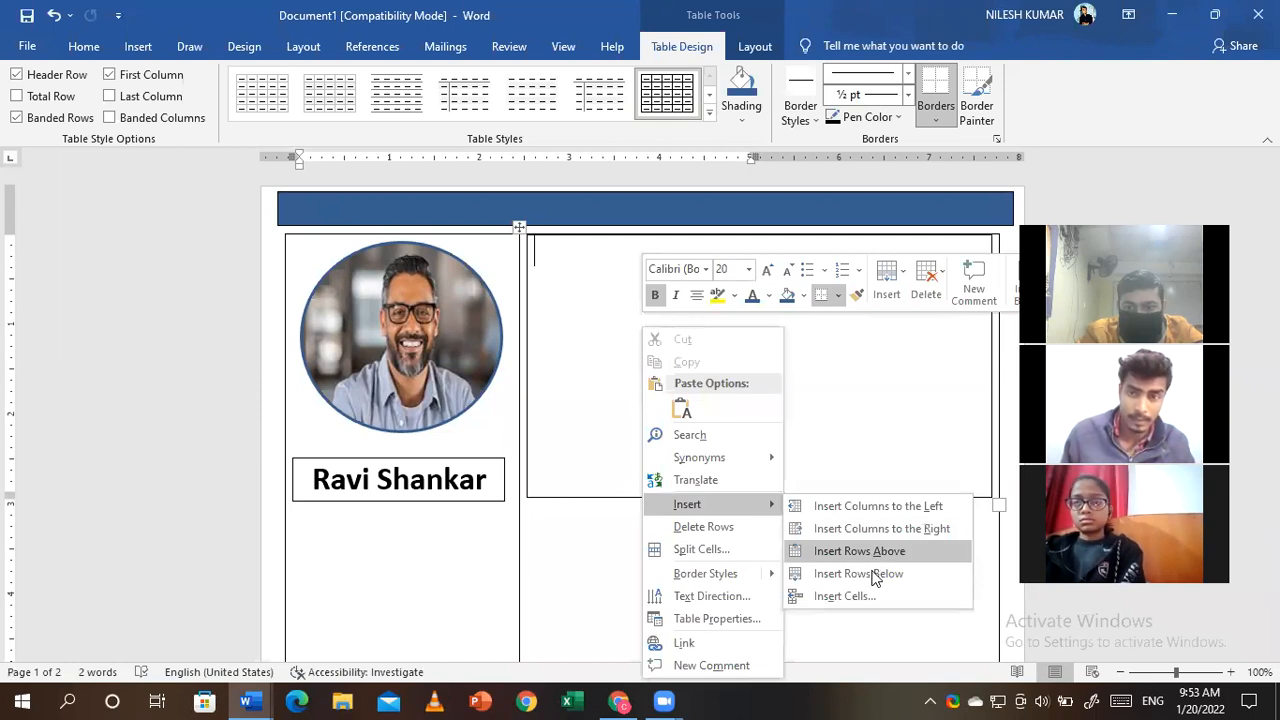
{"action": "left_click", "coordinate": [888, 573]}
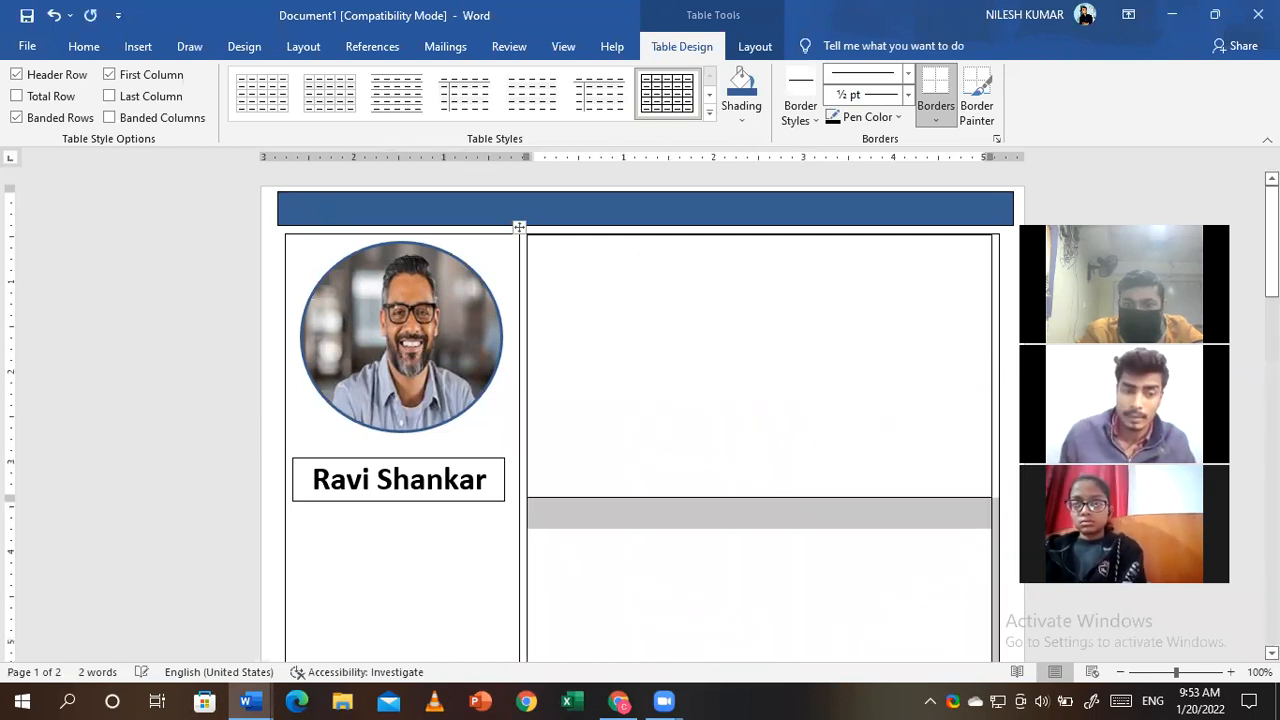
- Insert a second empty row below the new inner cell in the right column
{"action": "scroll", "coordinate": [794, 245], "scroll_direction": "down", "scroll_amount": 3}
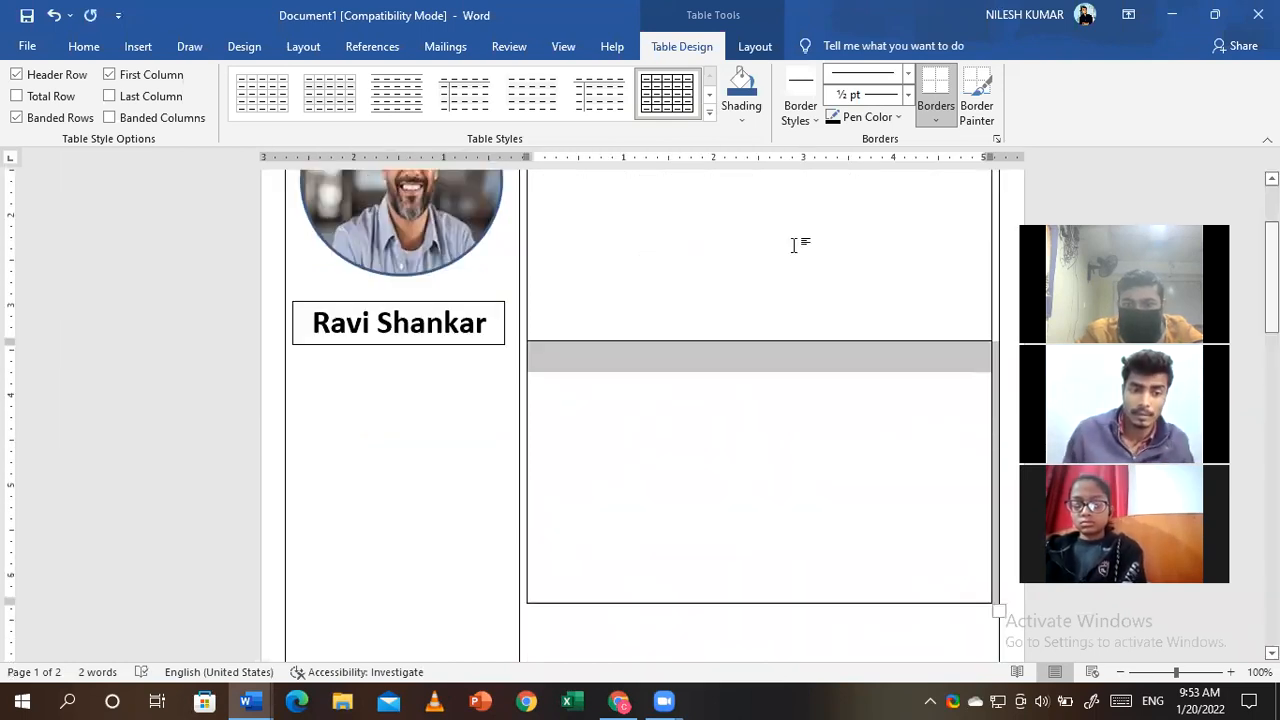
{"action": "left_click", "coordinate": [695, 487]}
{"action": "scroll", "coordinate": [695, 487], "scroll_direction": "up", "scroll_amount": 2}
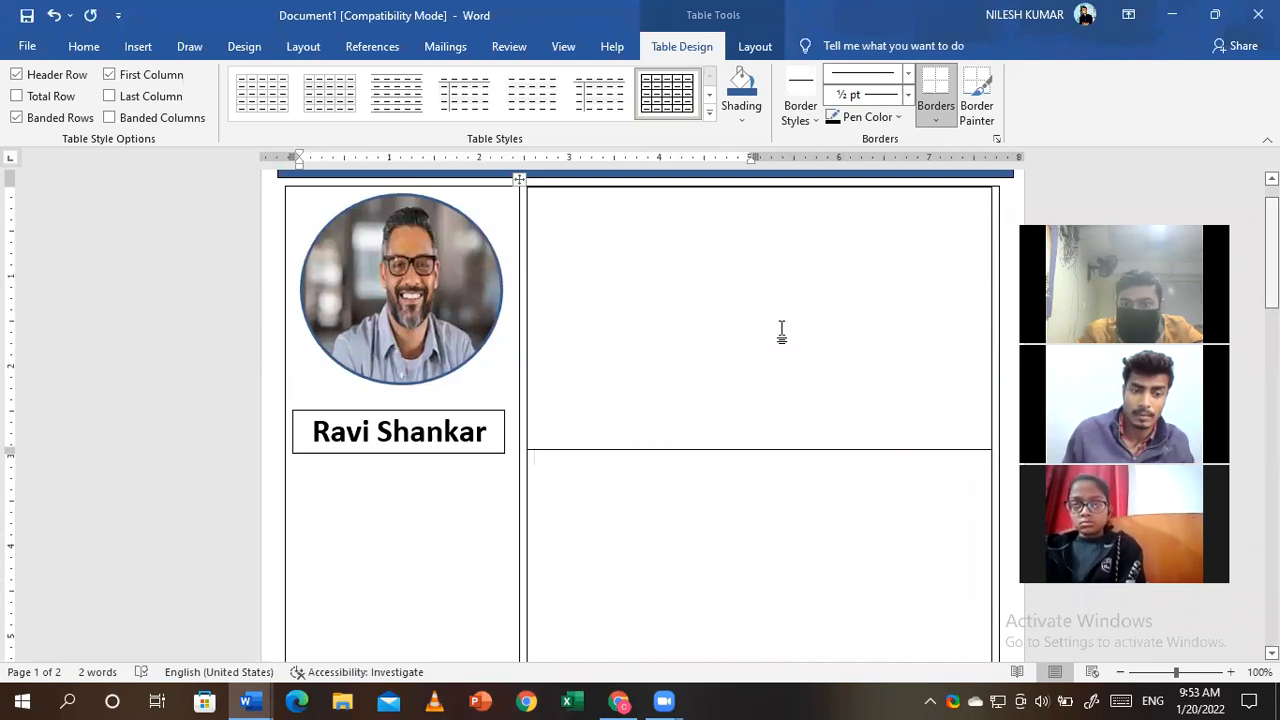
{"action": "scroll", "coordinate": [780, 334], "scroll_direction": "down", "scroll_amount": 5}
{"action": "right_click", "coordinate": [851, 455]}
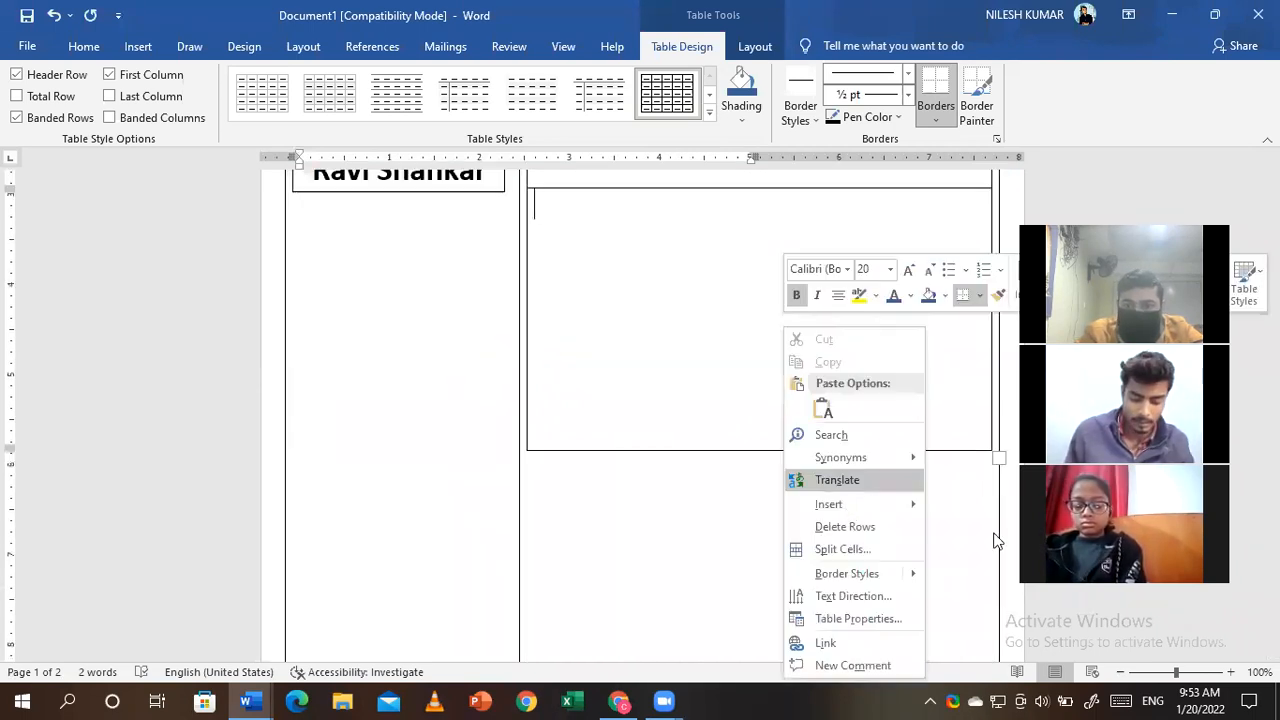
{"action": "mouse_move", "coordinate": [850, 504]}
{"action": "left_click", "coordinate": [984, 574]}
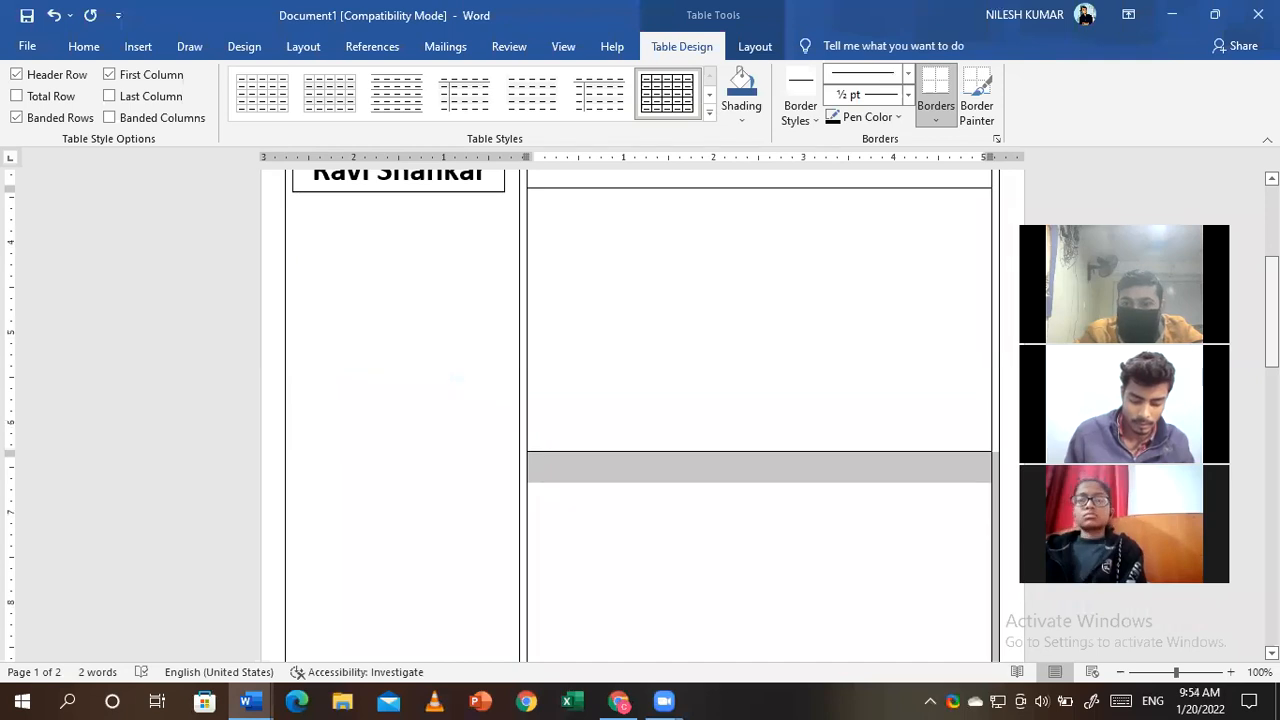
{"action": "scroll", "coordinate": [731, 371], "scroll_direction": "down", "scroll_amount": 4}
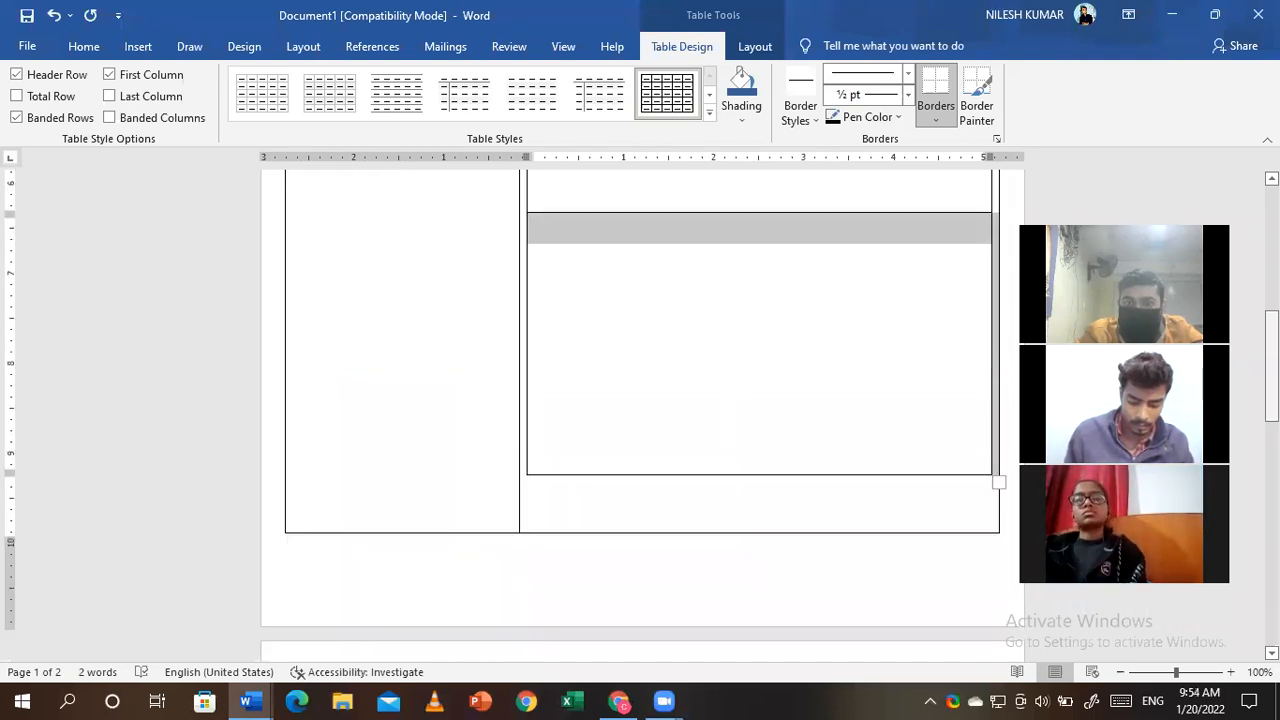
{"action": "left_click_drag", "start_coordinate": [1271, 324], "coordinate": [1271, 207]}
{"action": "scroll", "coordinate": [754, 177], "scroll_direction": "up", "scroll_amount": 1}
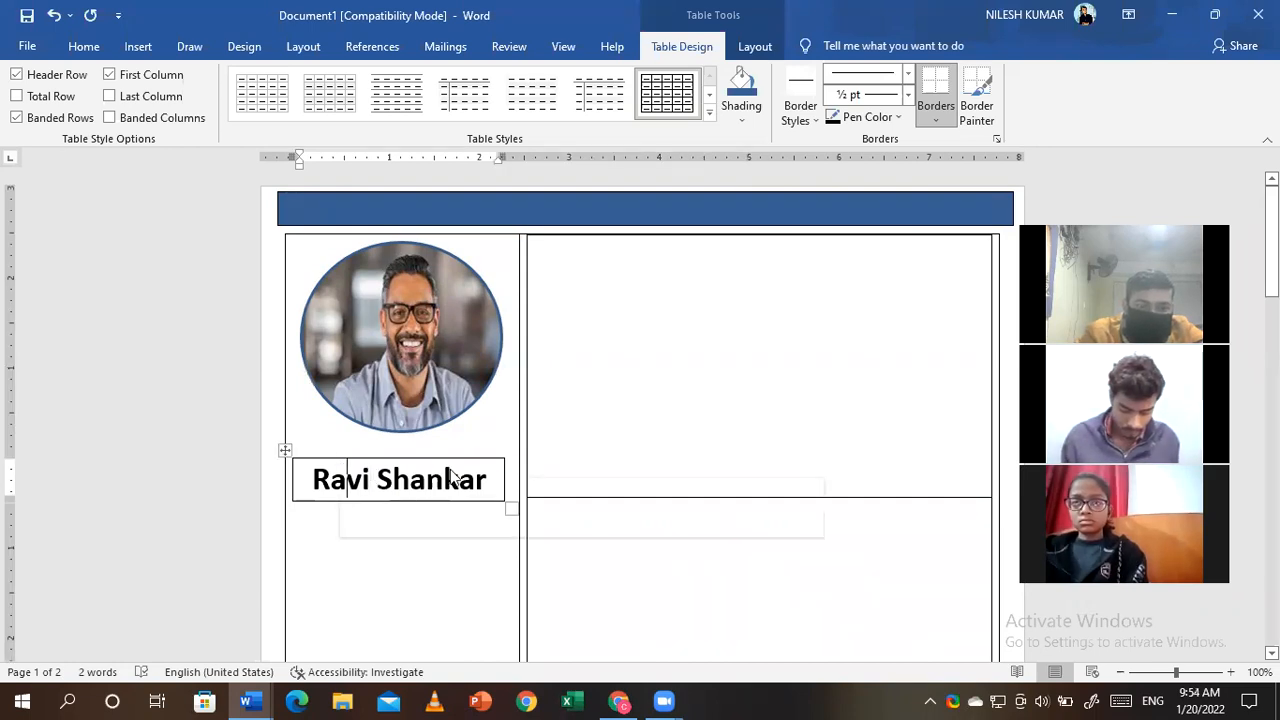
- Insert two empty rows directly below the name cell in the left column
{"action": "right_click", "coordinate": [482, 458]}
{"action": "mouse_move", "coordinate": [422, 289]}
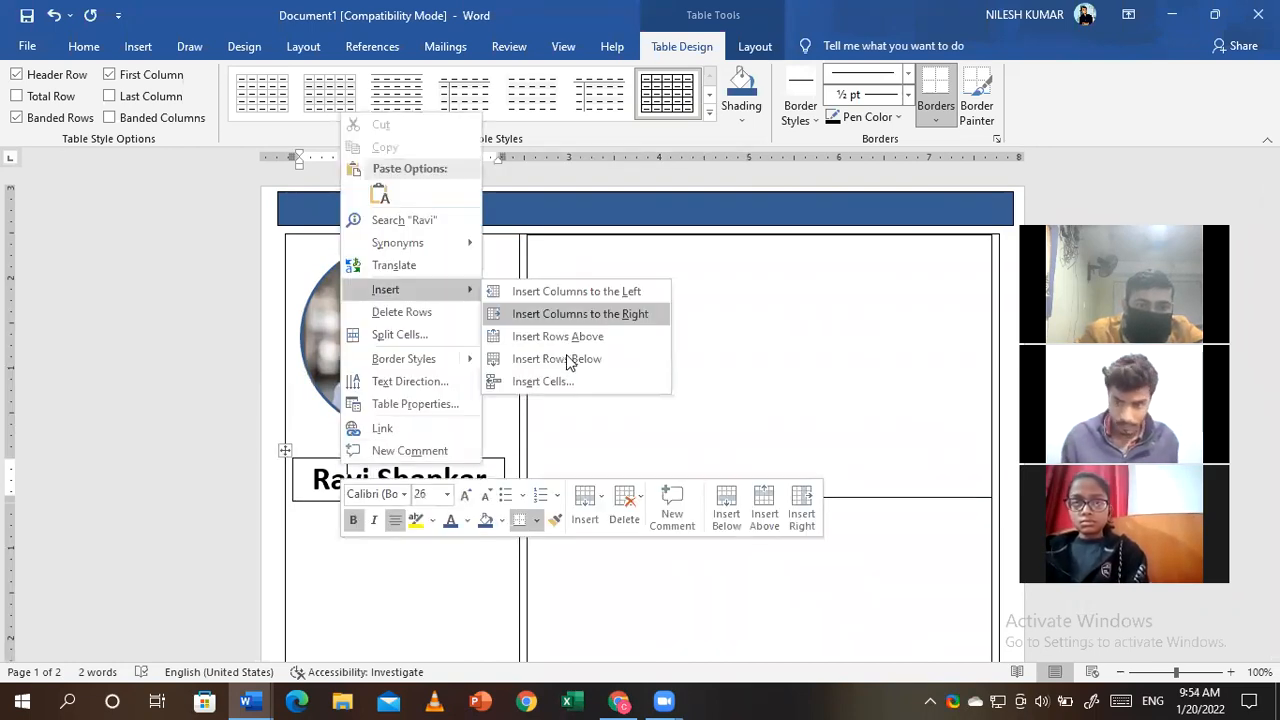
{"action": "left_click", "coordinate": [570, 357]}
{"action": "right_click", "coordinate": [449, 520]}
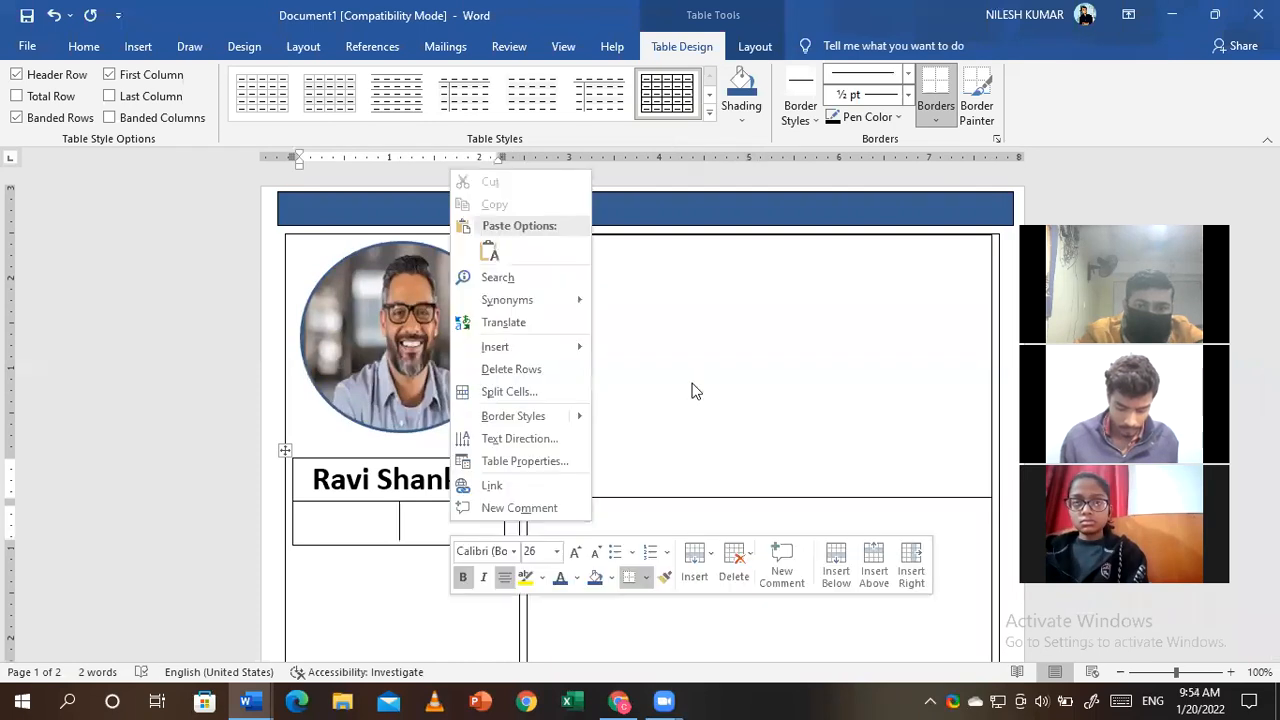
{"action": "mouse_move", "coordinate": [538, 352]}
{"action": "left_click", "coordinate": [694, 420]}
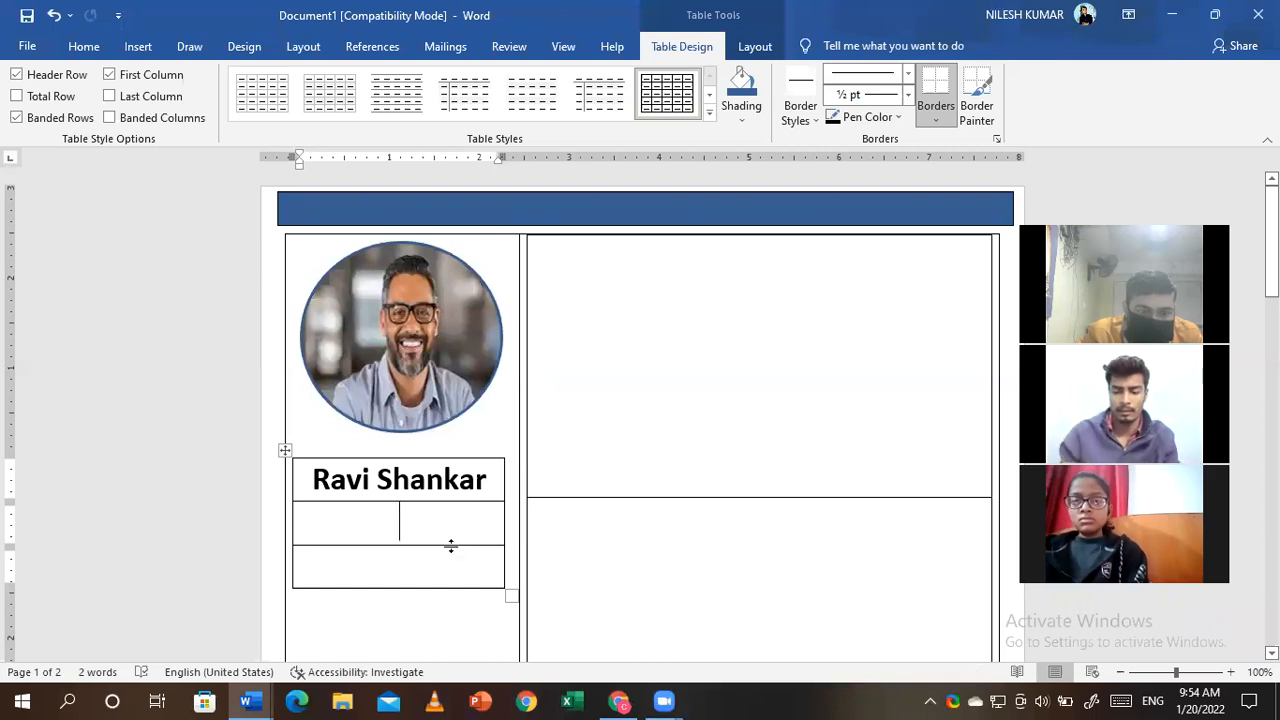
- Drag the new row much taller, leaving it blank after erasing a trial 'Contac' heading
{"action": "left_click_drag", "start_coordinate": [451, 583], "coordinate": [450, 656]}
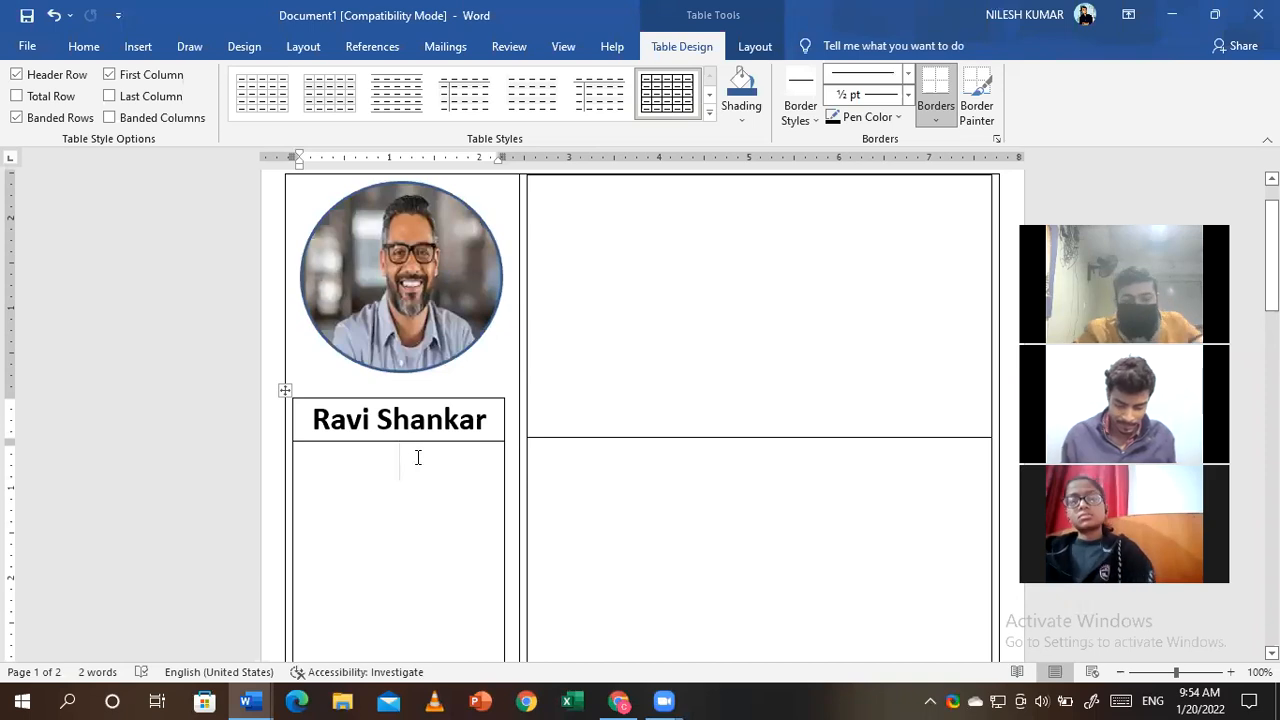
{"action": "type", "text": "C"}
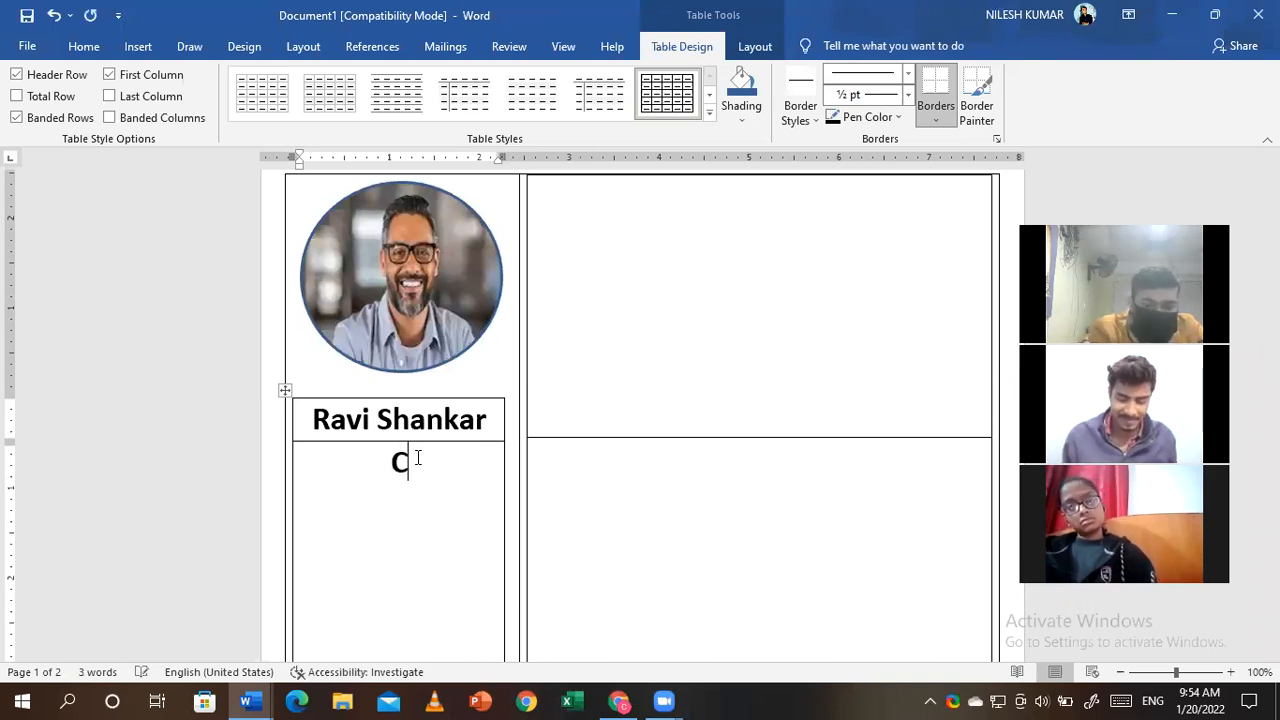
{"action": "type", "text": "ontac"}
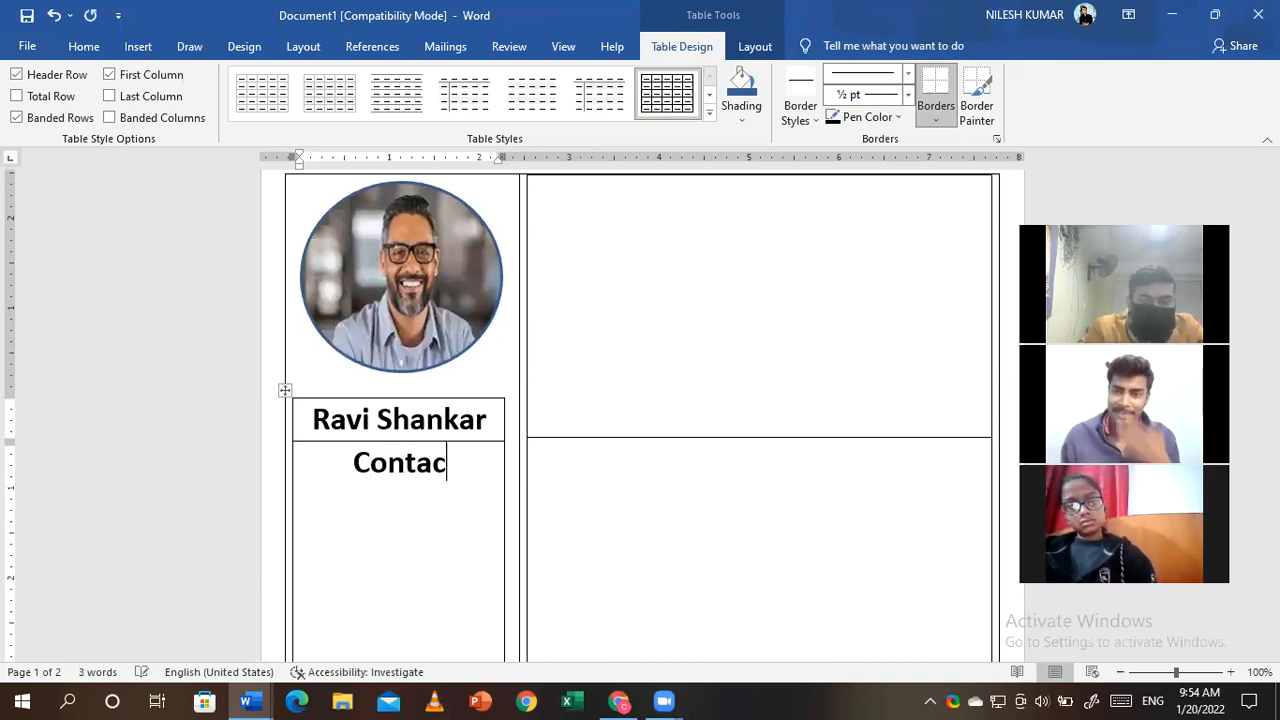
{"action": "key", "text": "BackSpace"}
{"action": "key", "text": "BackSpace"}
{"action": "key", "text": "BackSpace"}
{"action": "key", "text": "BackSpace"}
{"action": "key", "text": "BackSpace"}
{"action": "key", "text": "BackSpace"}
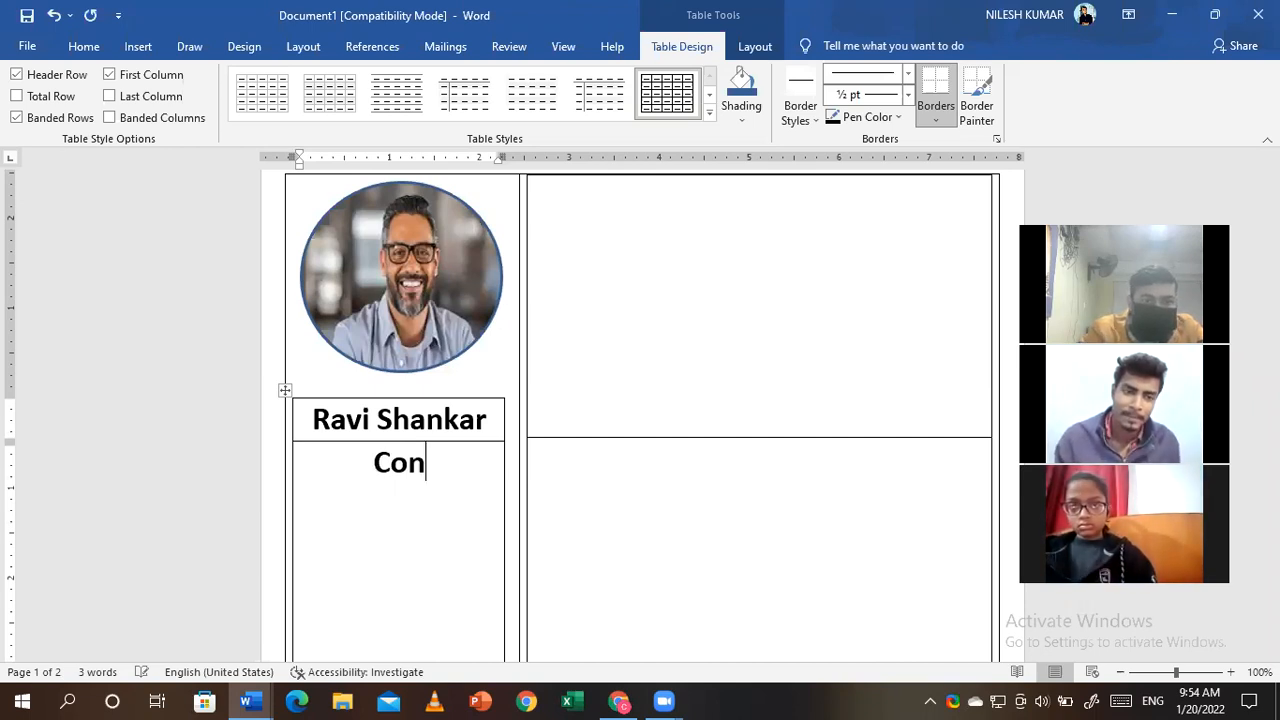
- Select the applicant's name and colour it dark blue
{"action": "triple_click", "coordinate": [345, 421]}
{"action": "left_click", "coordinate": [86, 46]}
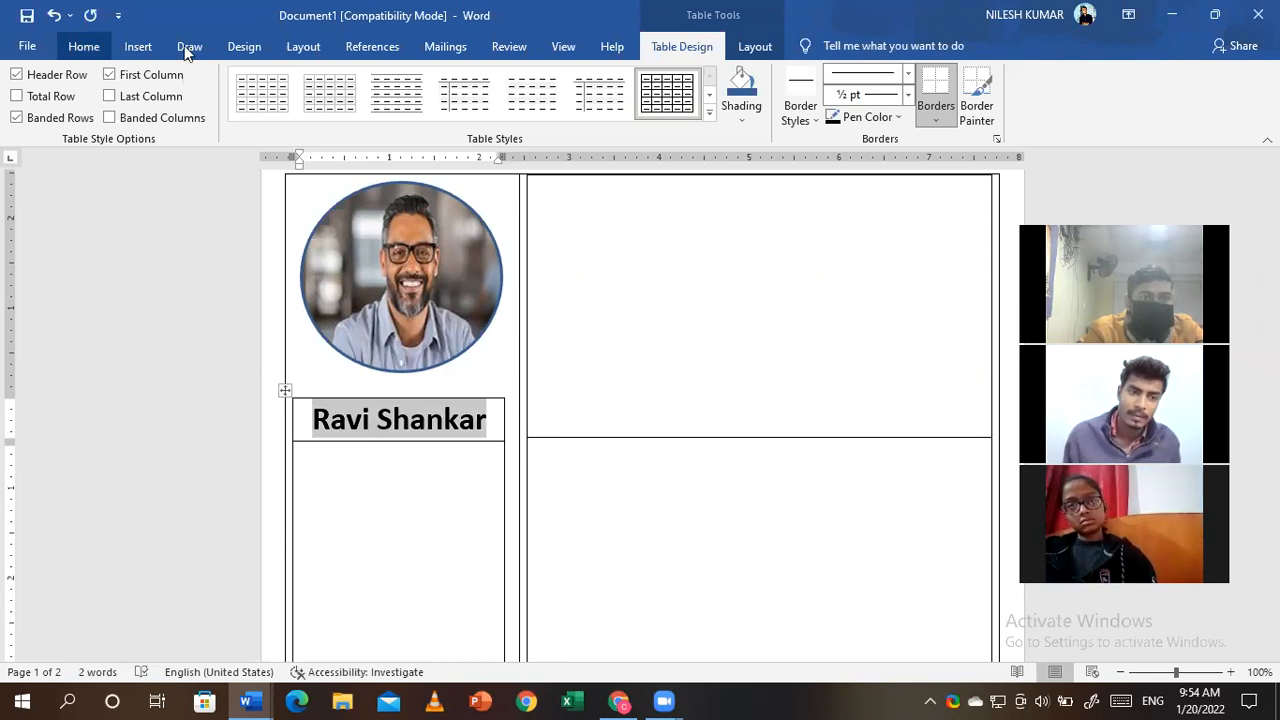
{"action": "left_click", "coordinate": [477, 405]}
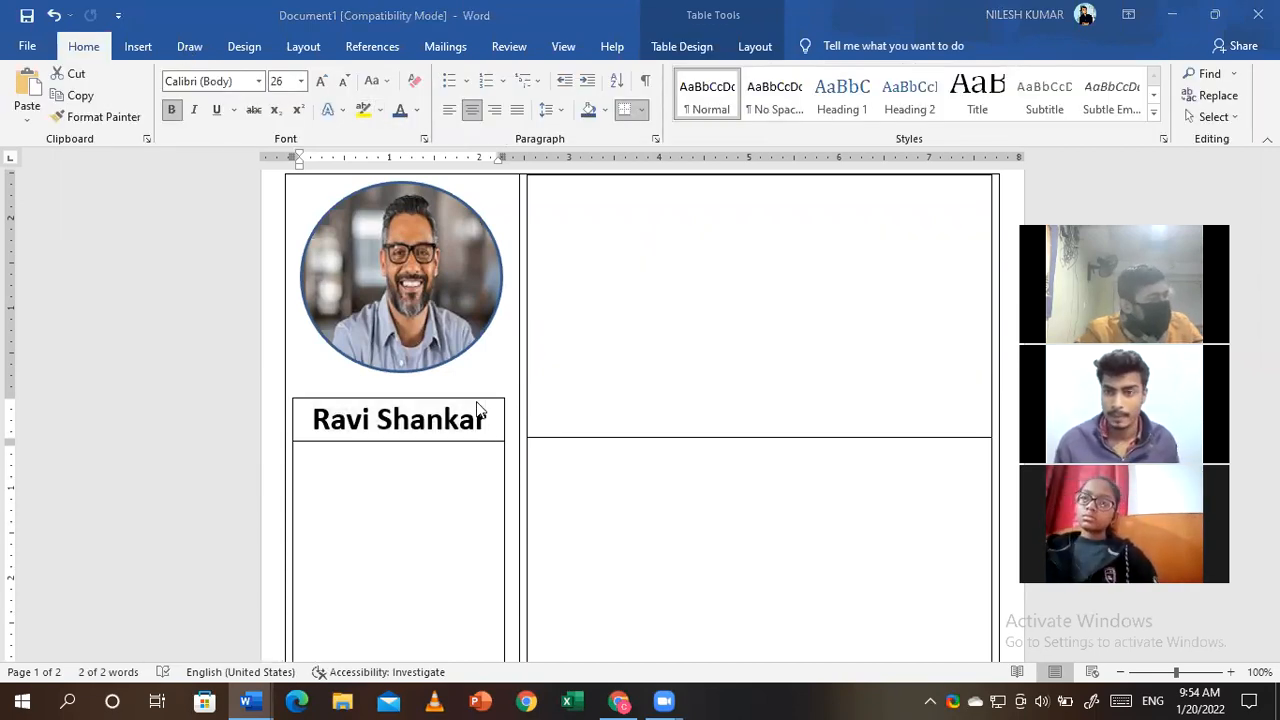
{"action": "left_click", "coordinate": [400, 114]}
{"action": "left_click", "coordinate": [418, 455]}
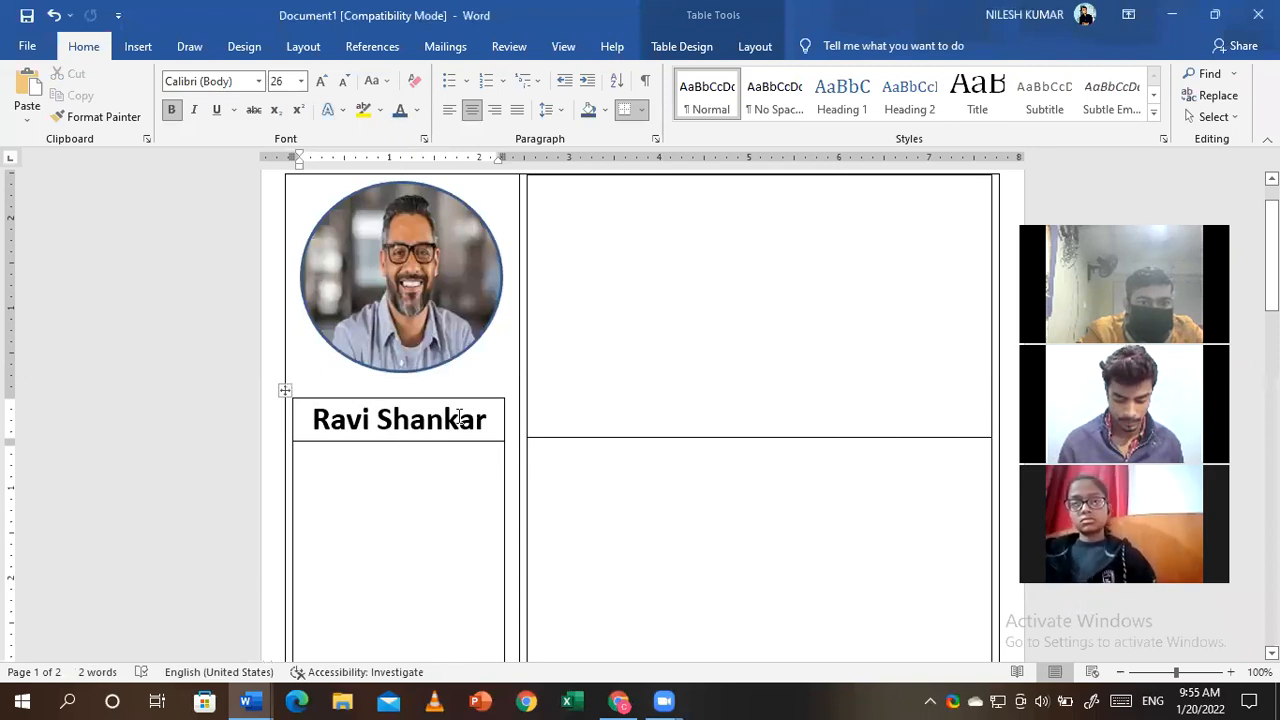
{"action": "left_click_drag", "start_coordinate": [396, 418], "coordinate": [312, 420]}
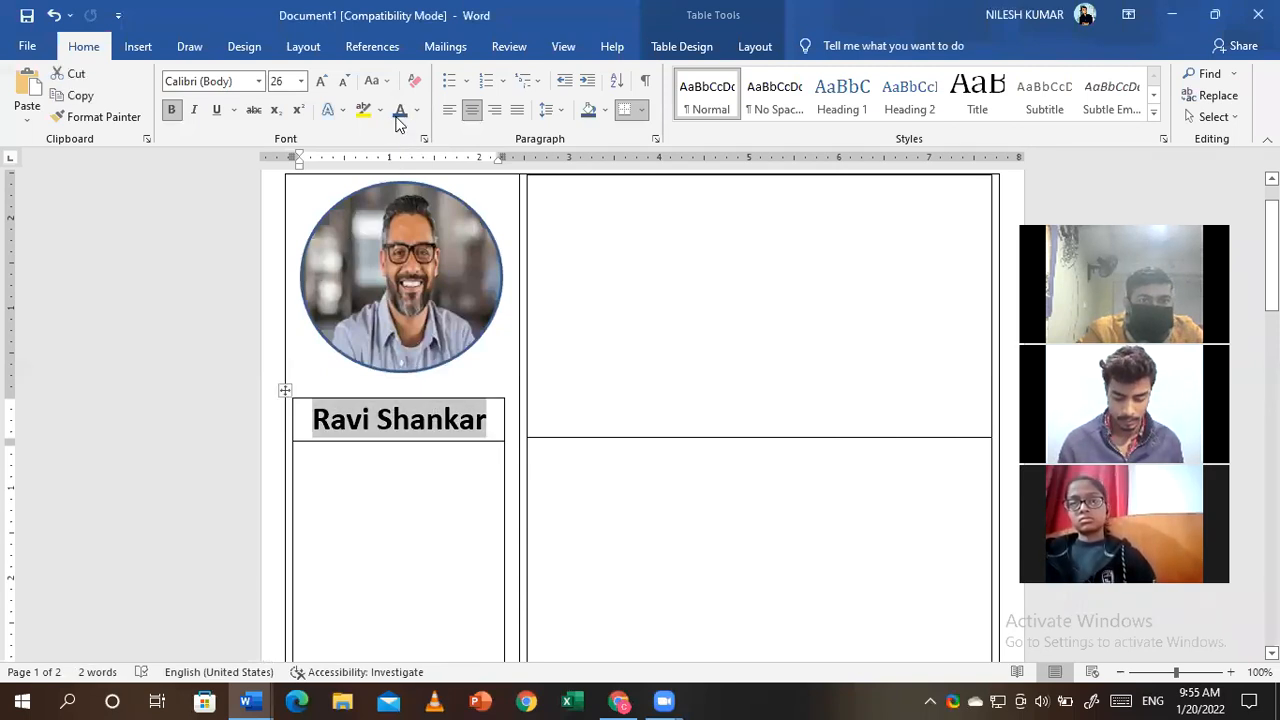
{"action": "left_click", "coordinate": [398, 112]}
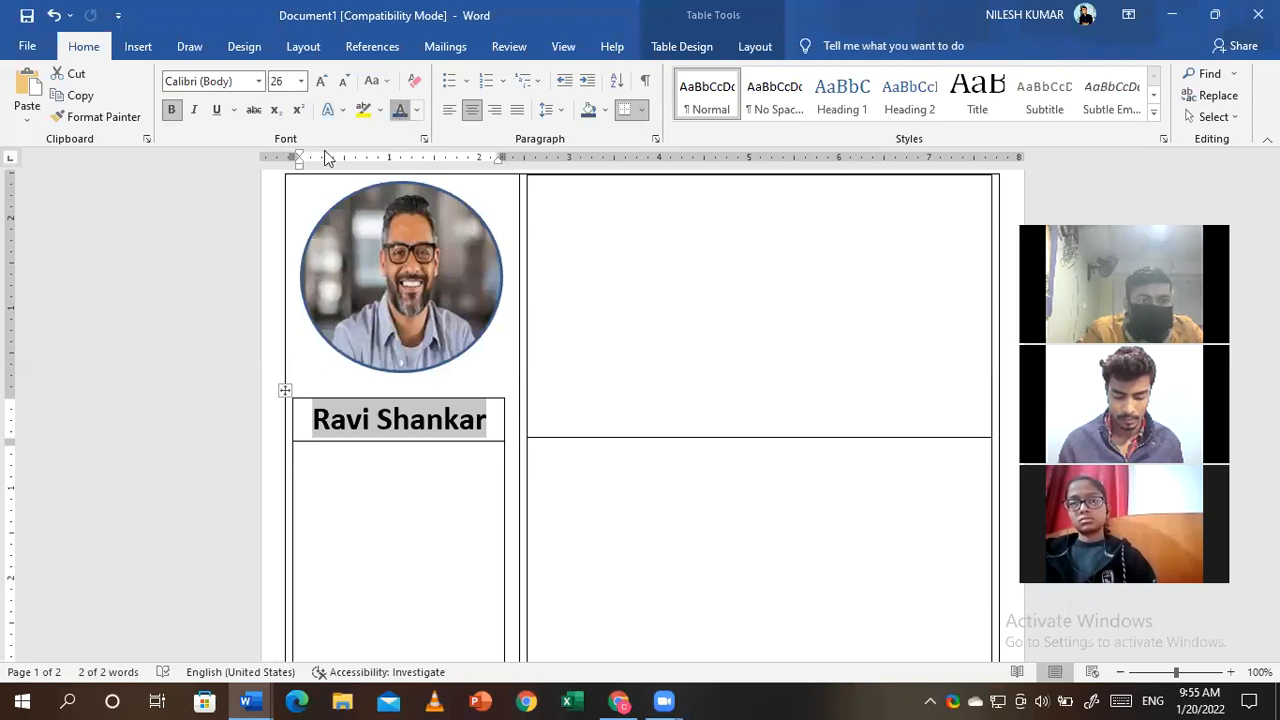
- Set the name's font to Bookman Old Style
{"action": "left_click", "coordinate": [258, 84]}
{"action": "left_click", "coordinate": [258, 84]}
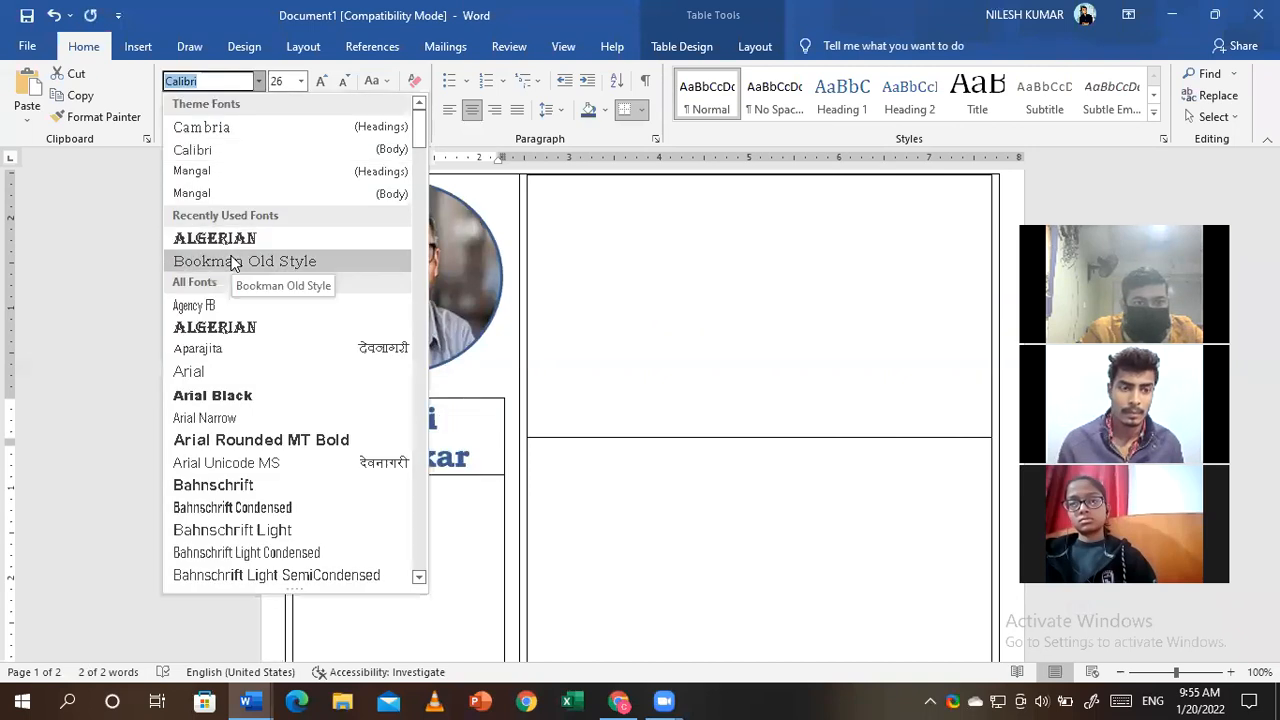
{"action": "left_click", "coordinate": [232, 261]}
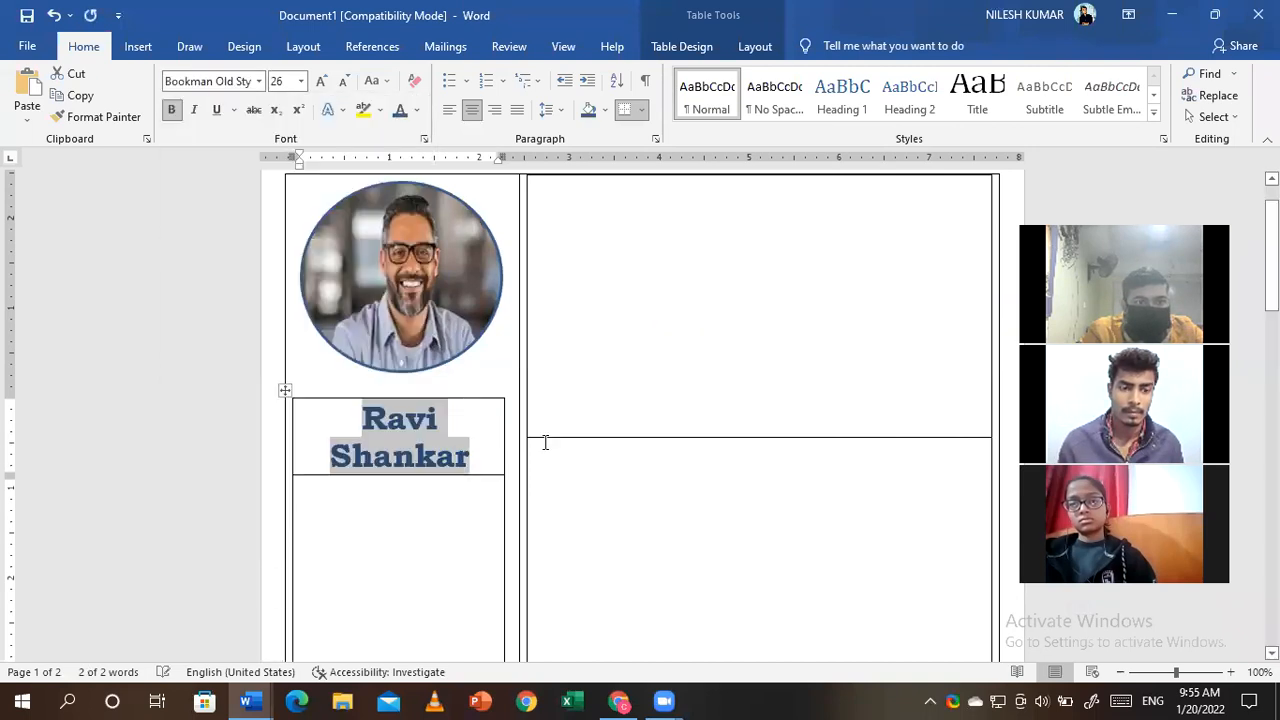
{"action": "left_click", "coordinate": [345, 515]}
- Type the centred headings Contact, Email and Location on separate lines in the cell below the name
{"action": "right_click", "coordinate": [375, 510]}
{"action": "left_click", "coordinate": [408, 493]}
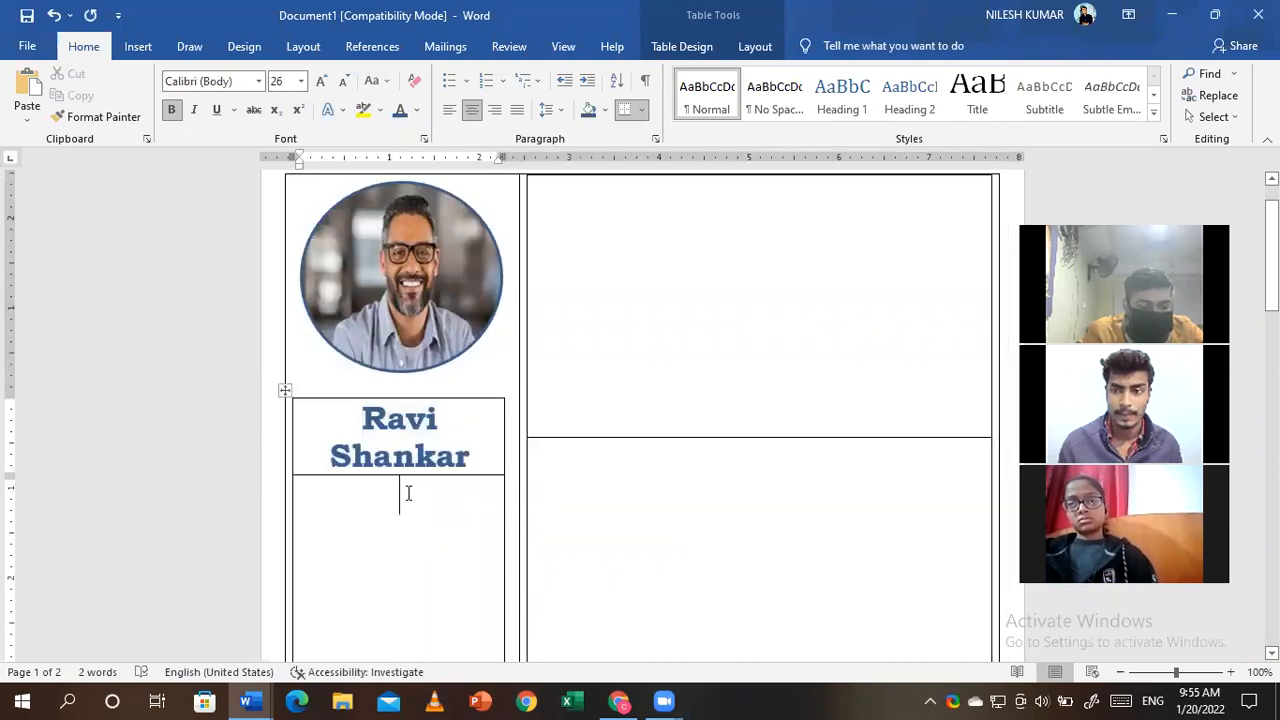
{"action": "type", "text": "Co"}
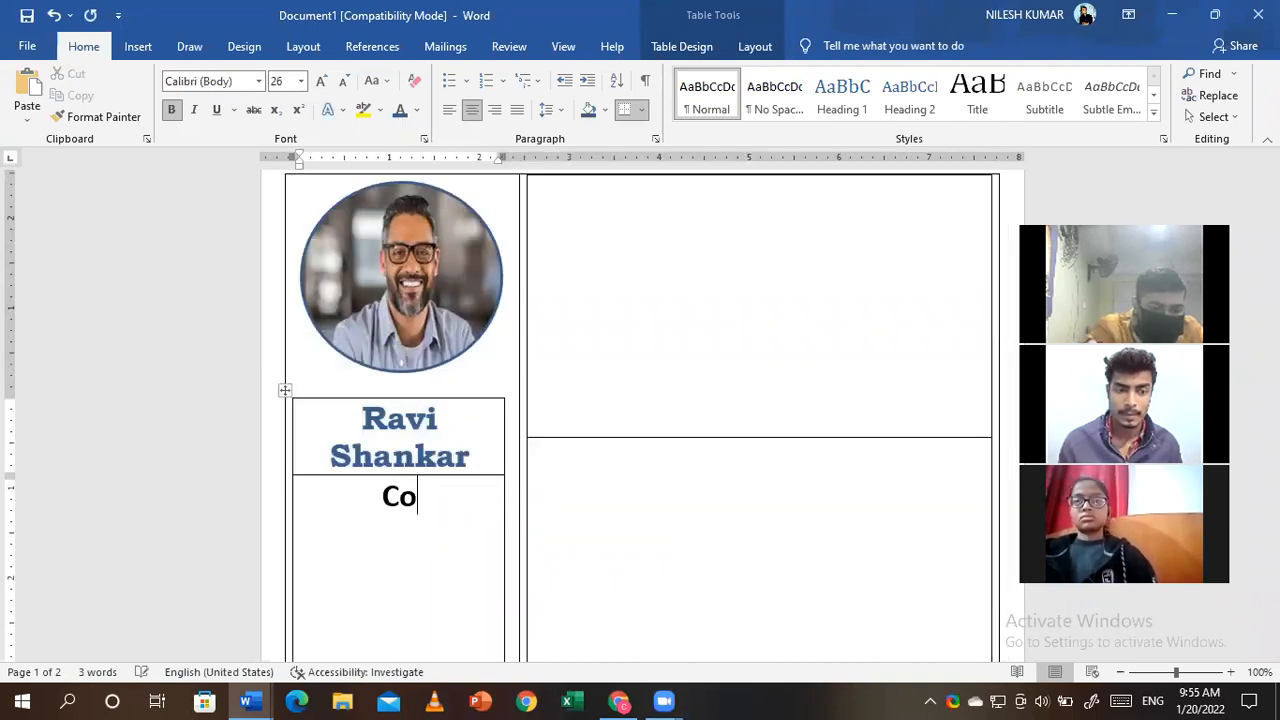
{"action": "type", "text": "ntact"}
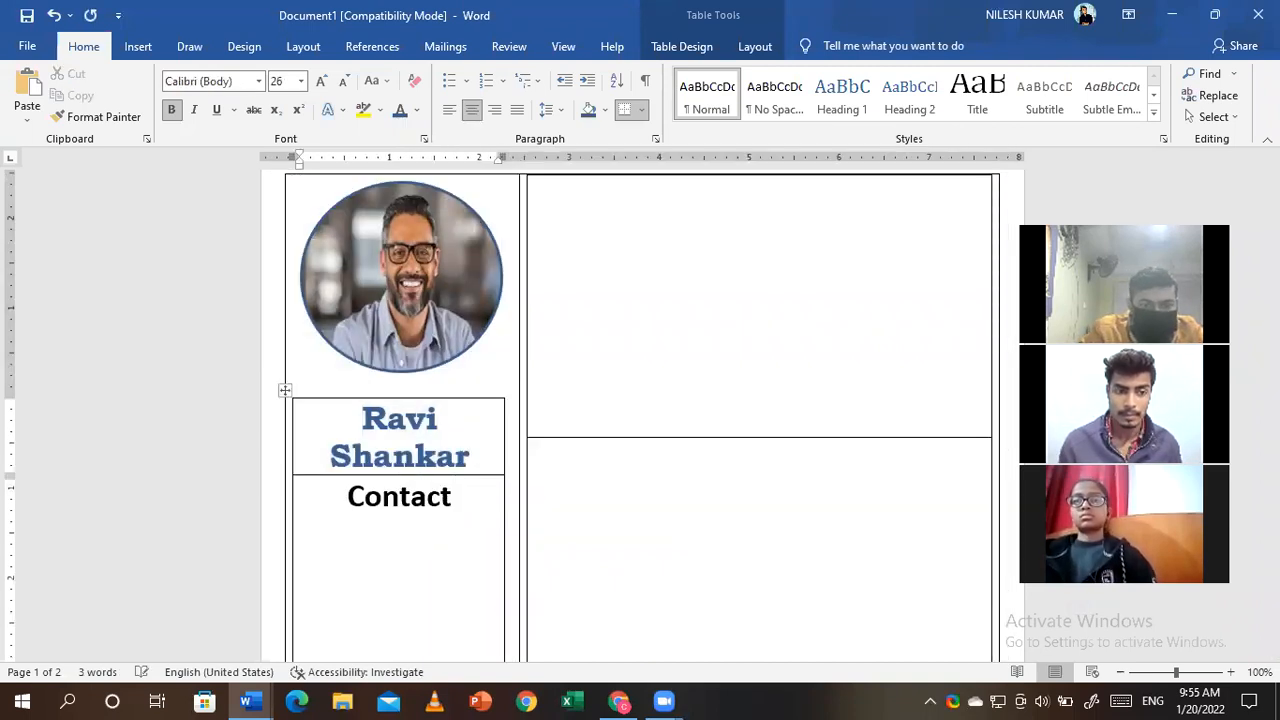
{"action": "key", "text": "Return"}
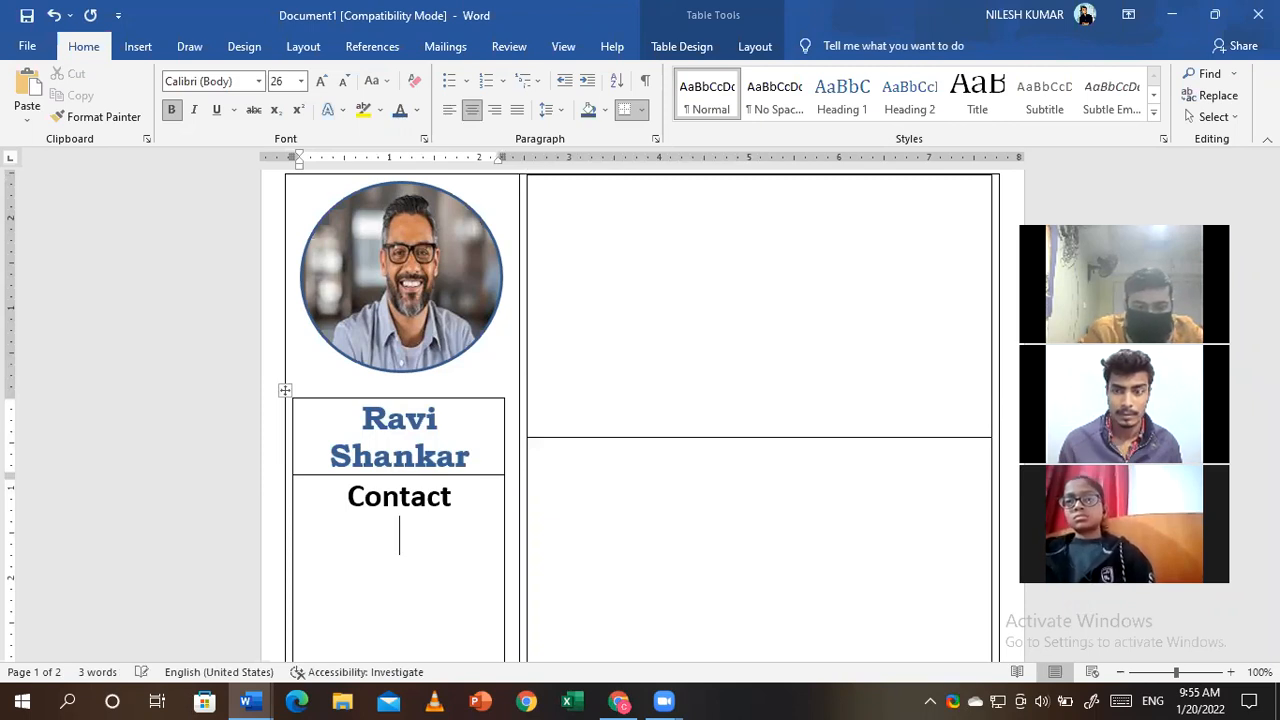
{"action": "key", "text": "Return"}
{"action": "type", "text": "E"}
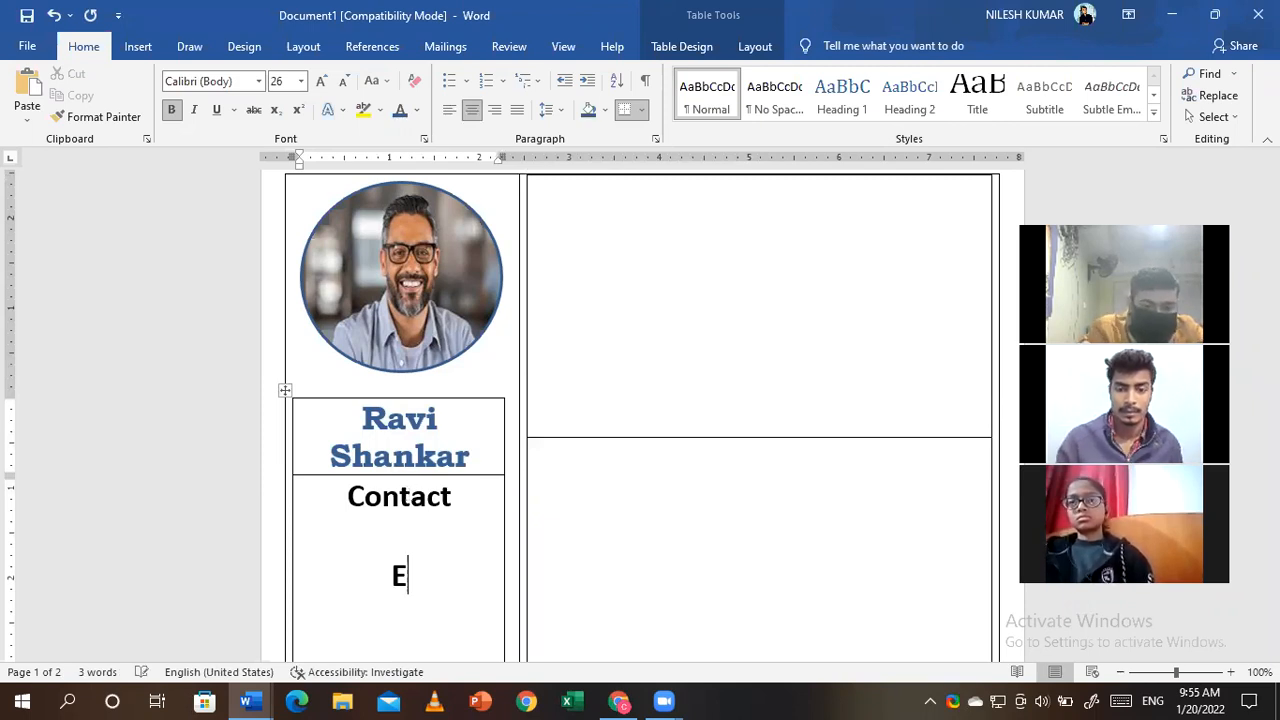
{"action": "type", "text": "mail"}
{"action": "key", "text": "Return"}
{"action": "key", "text": "Return"}
{"action": "type", "text": "Location"}
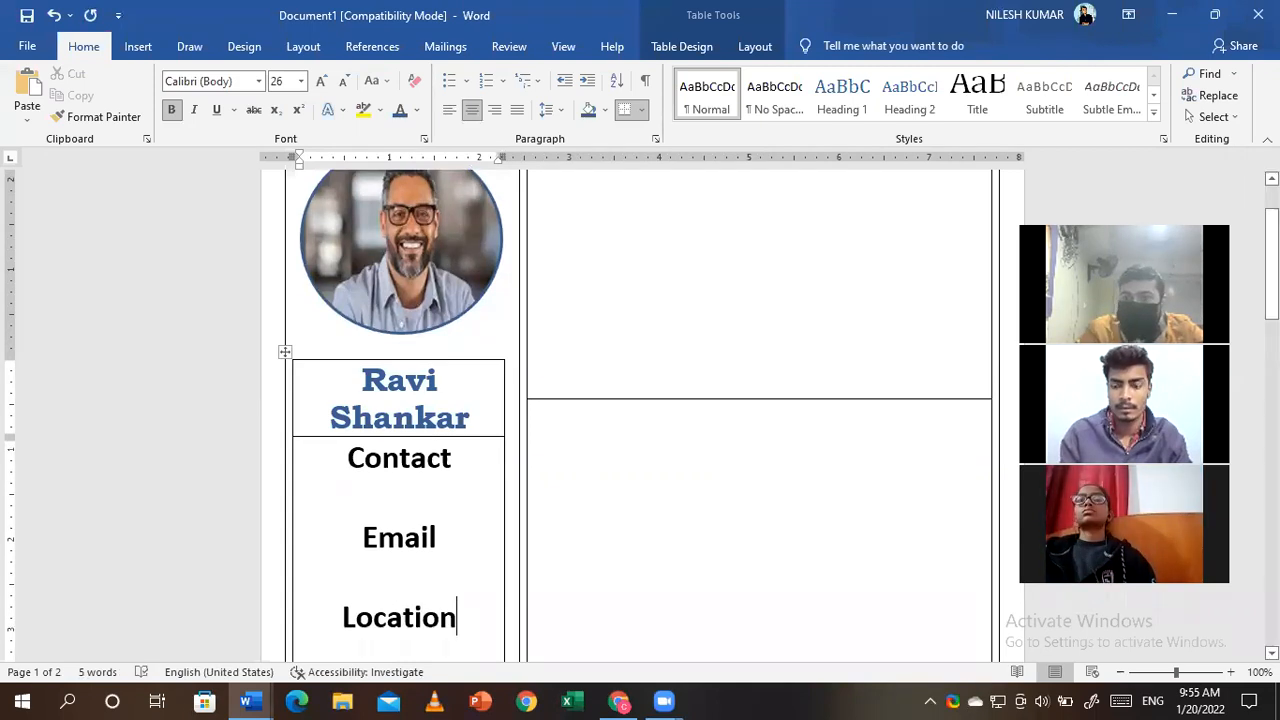
{"action": "left_click_drag", "start_coordinate": [1272, 258], "coordinate": [1272, 291]}
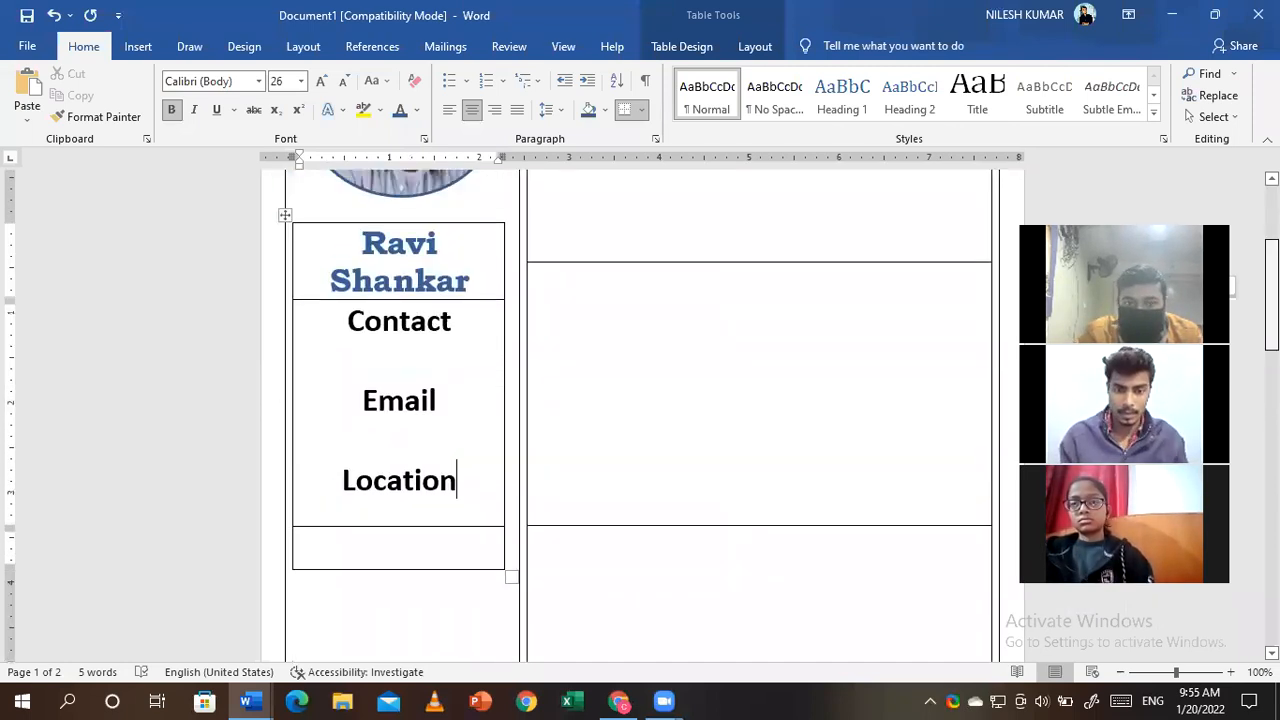
{"action": "left_click", "coordinate": [563, 331]}
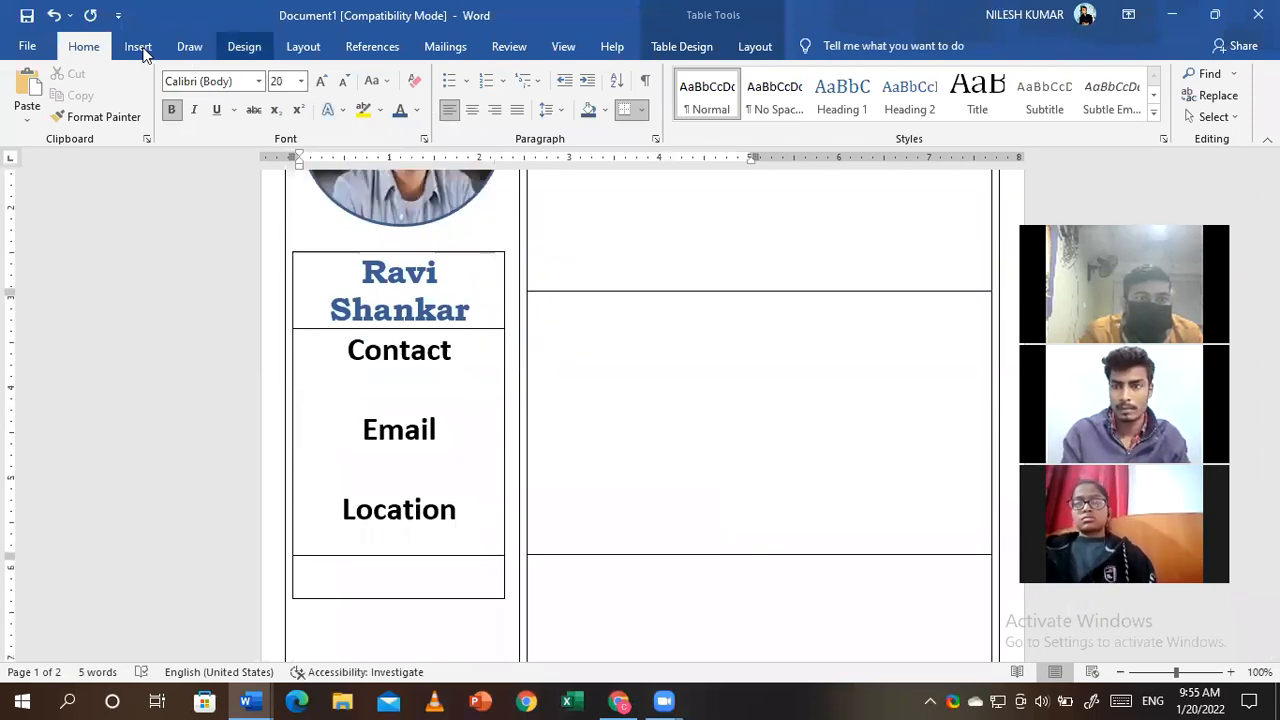
- Type the heading 'Profile' in the empty top-right cell
{"action": "left_click", "coordinate": [140, 50]}
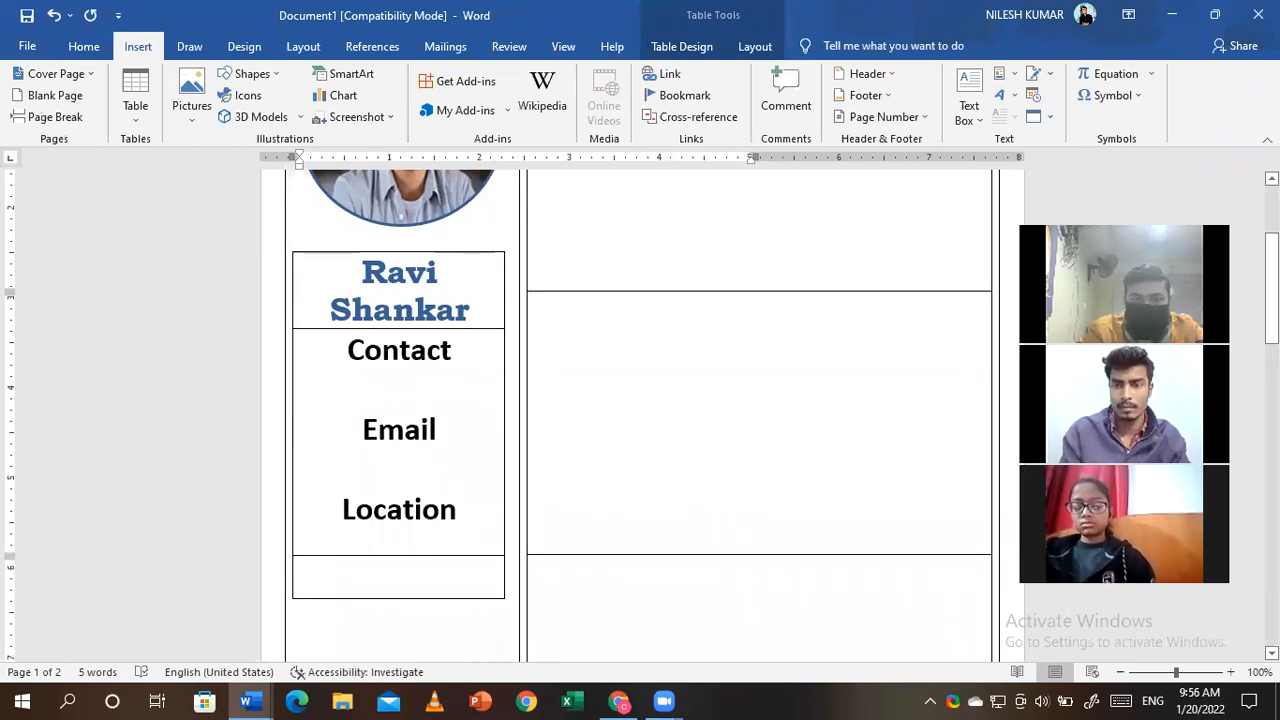
{"action": "scroll", "coordinate": [620, 218], "scroll_direction": "up", "scroll_amount": 4}
{"action": "left_click", "coordinate": [564, 257]}
{"action": "type", "text": "Pr"}
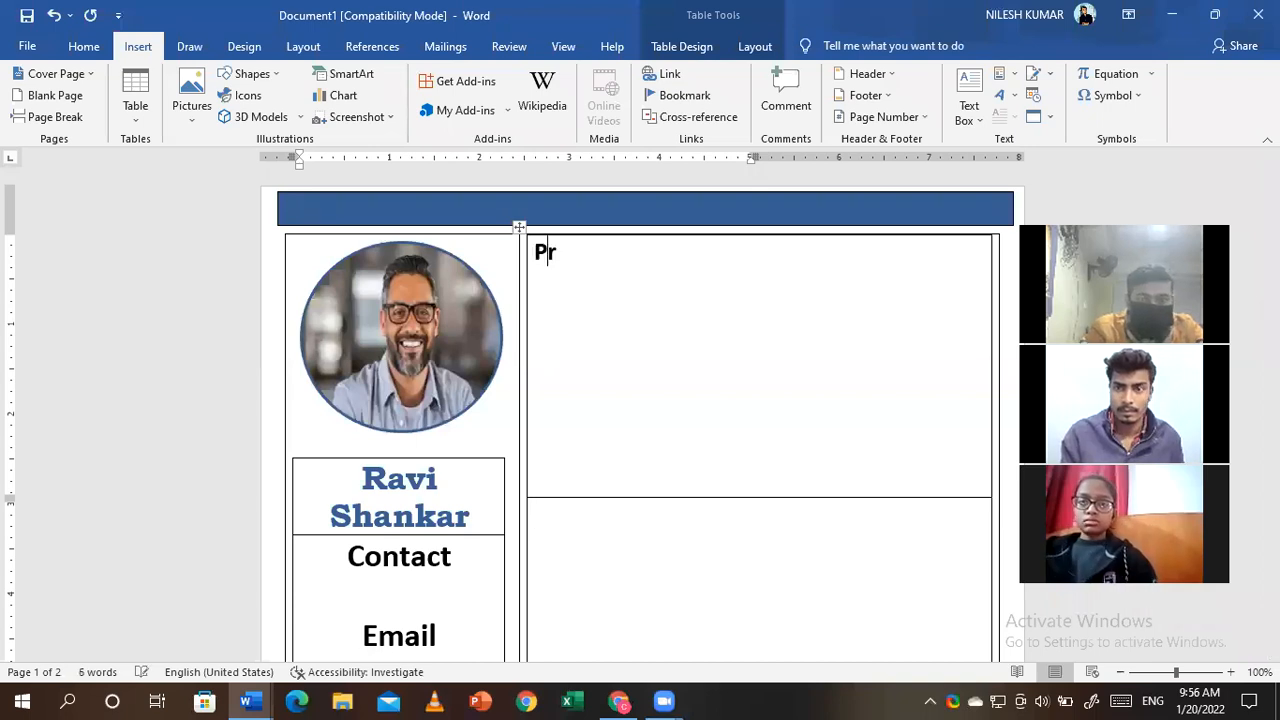
{"action": "type", "text": "ofil"}
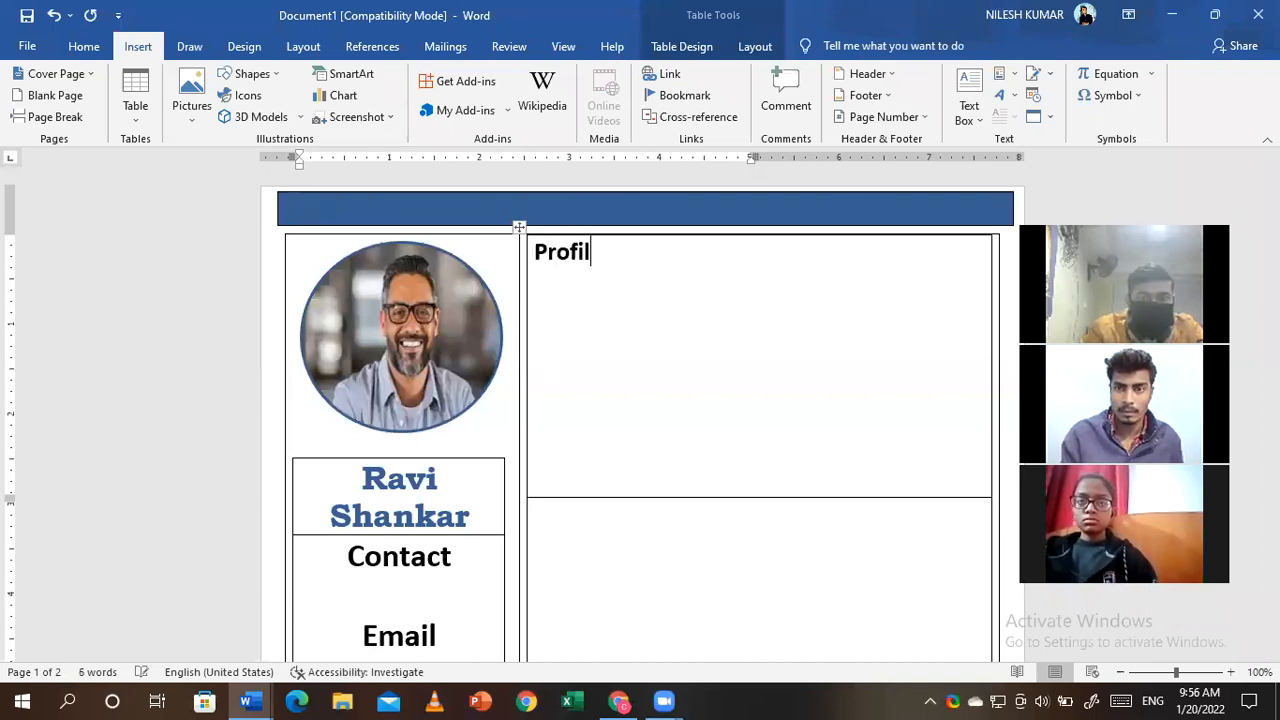
{"action": "type", "text": "e"}
{"action": "key", "text": "Return"}
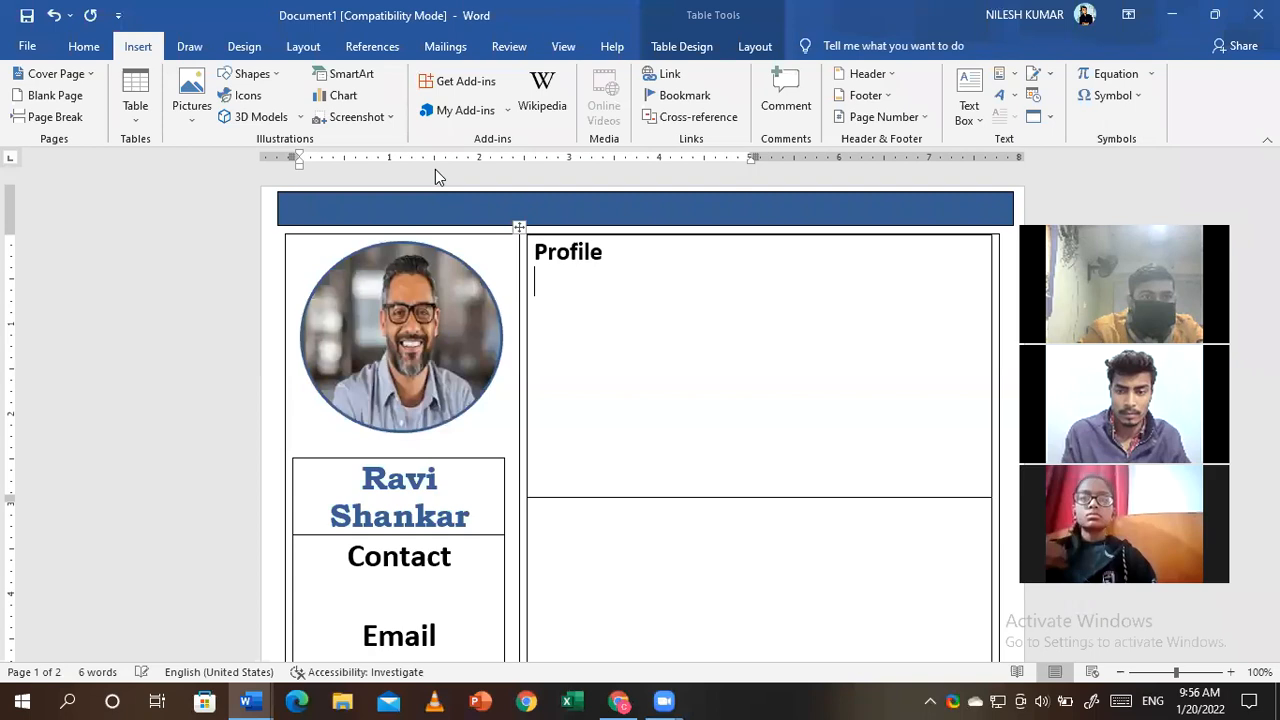
- Draw a plain black horizontal line beneath the Profile heading
{"action": "left_click", "coordinate": [252, 75]}
{"action": "left_click", "coordinate": [244, 116]}
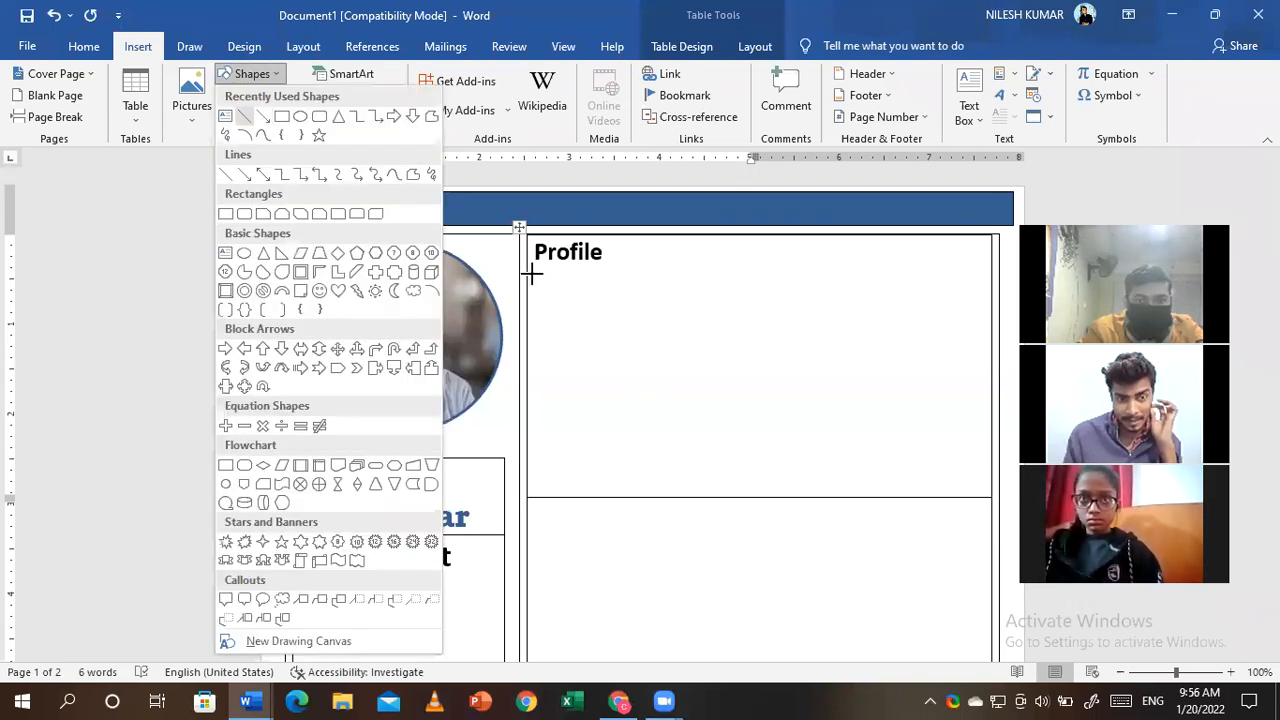
{"action": "left_click_drag", "start_coordinate": [528, 272], "coordinate": [988, 276]}
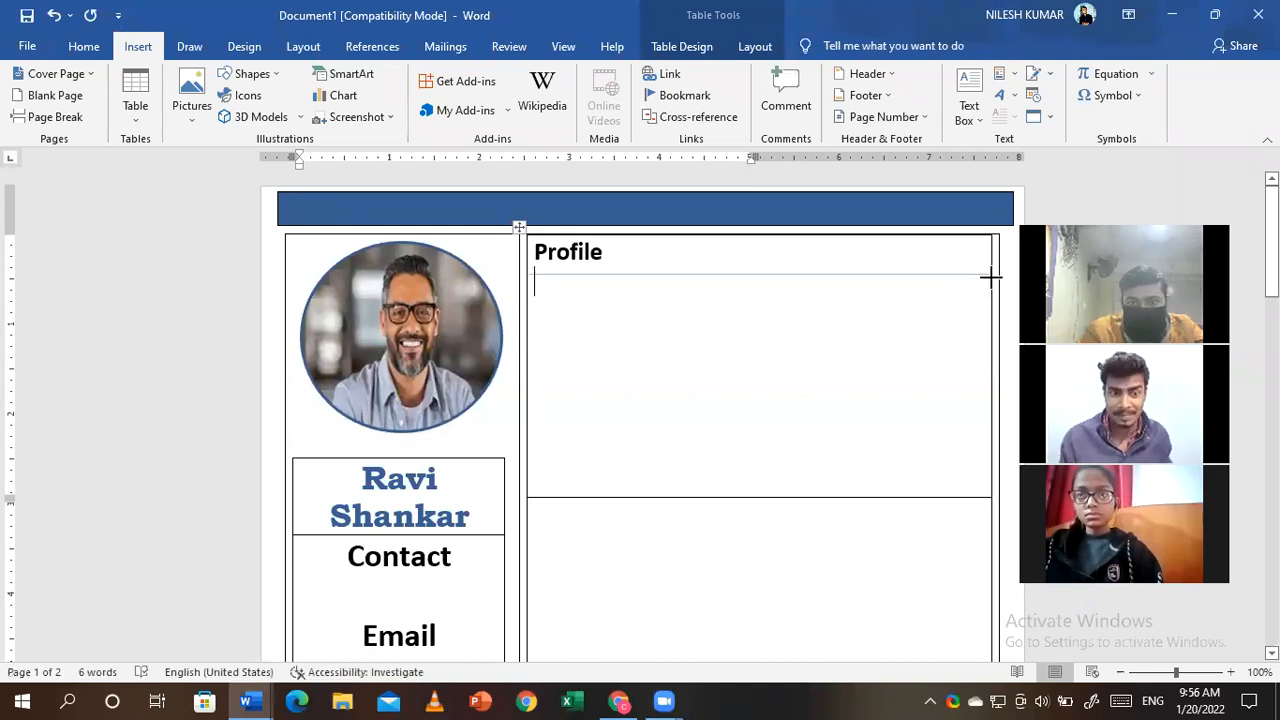
{"action": "left_click", "coordinate": [205, 97]}
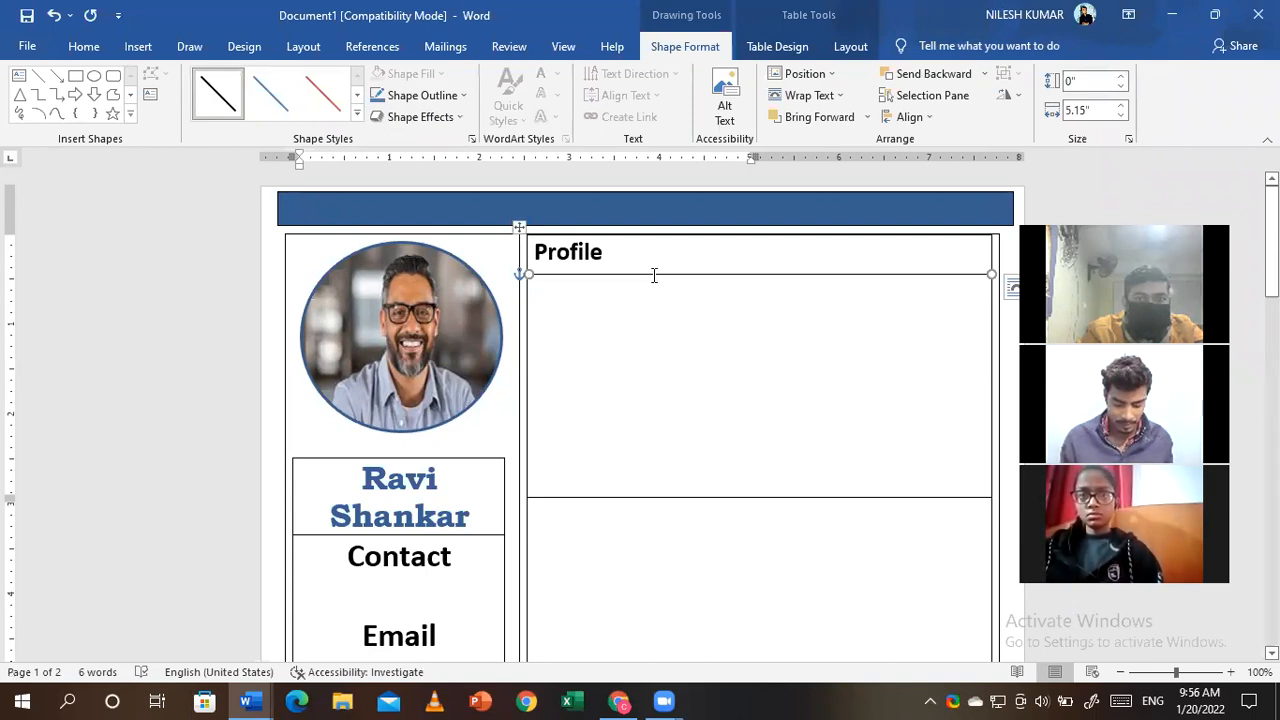
{"action": "left_click", "coordinate": [672, 340]}
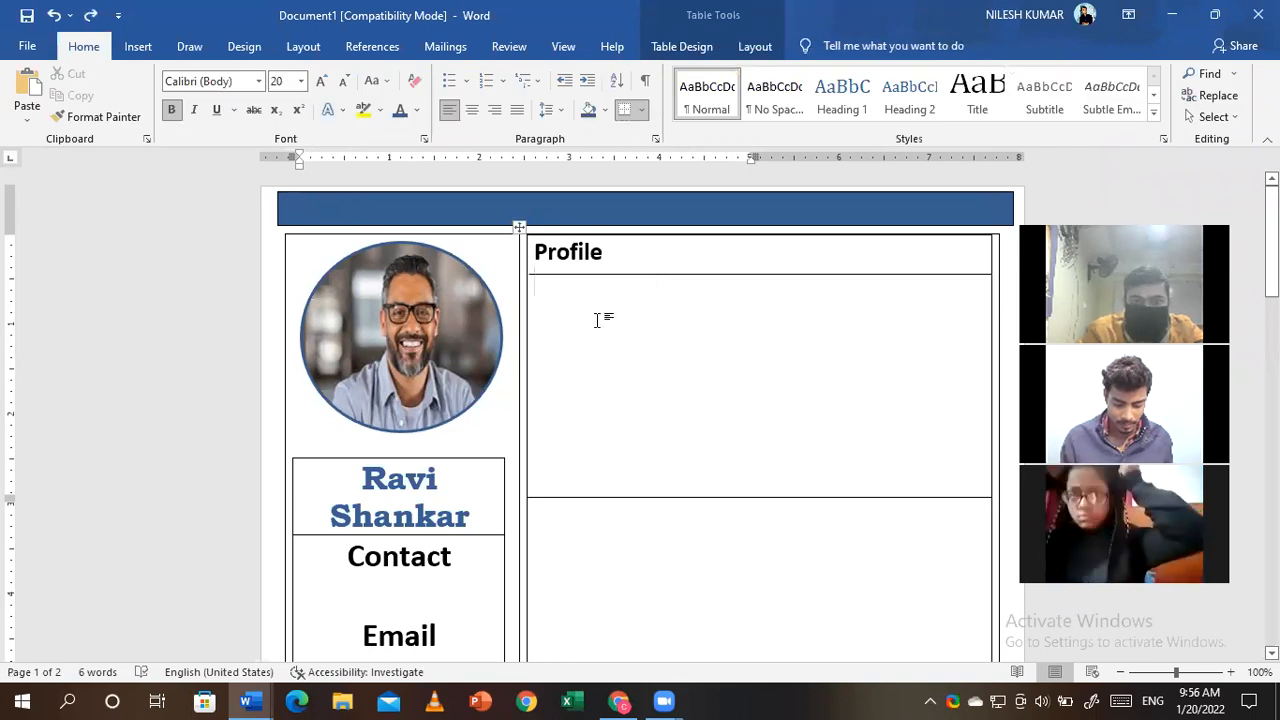
- Type the heading 'Academic Details' in the cell below the Profile section
{"action": "key", "text": "Return"}
{"action": "key", "text": "BackSpace"}
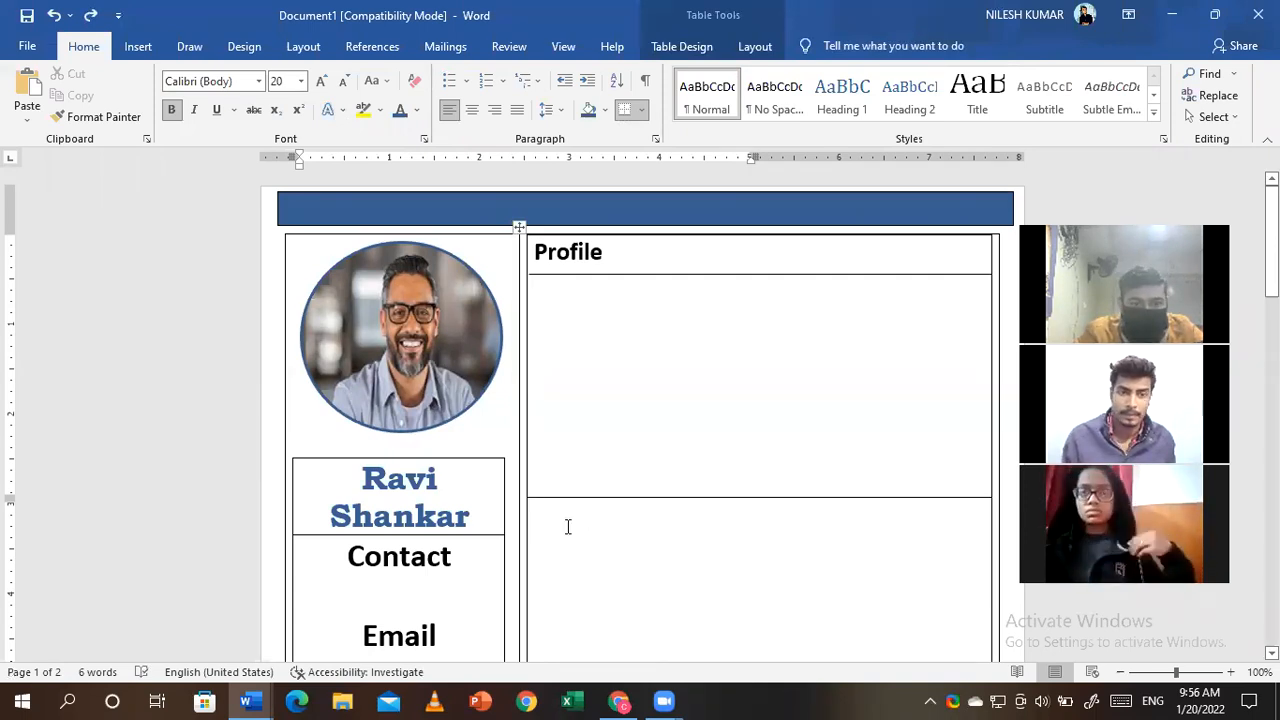
{"action": "key", "text": "Down"}
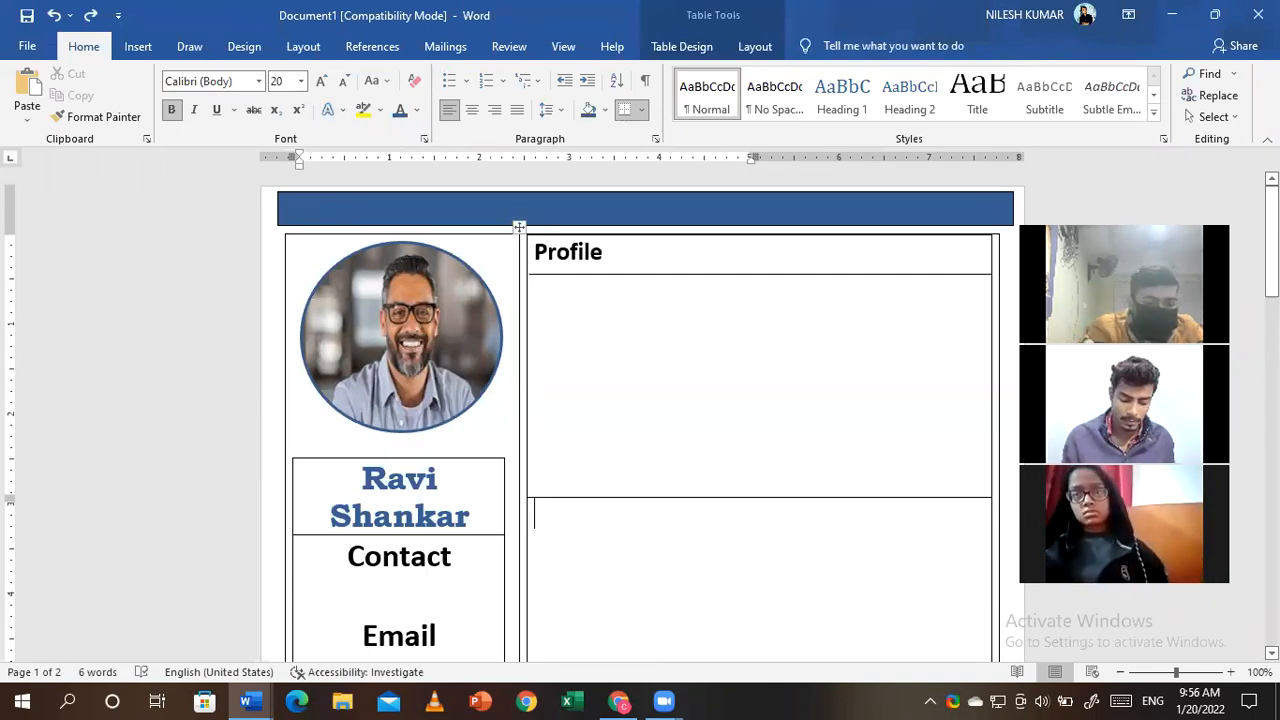
{"action": "type", "text": "Academi"}
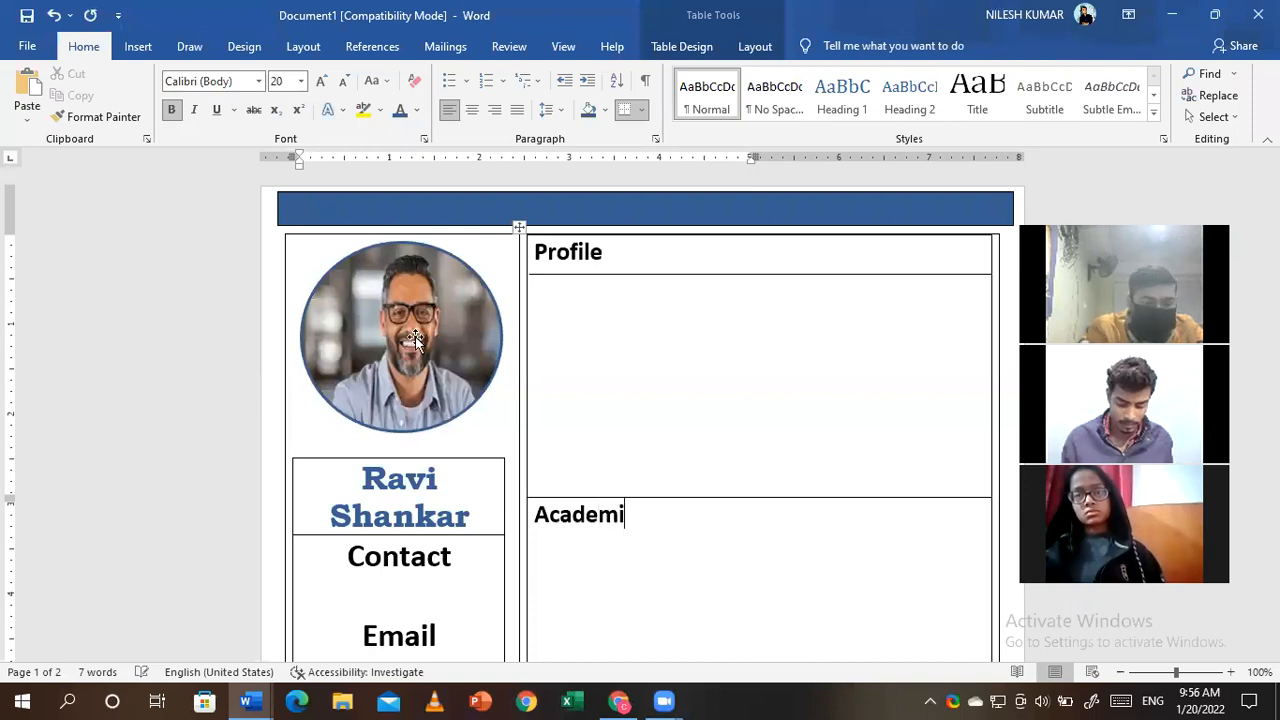
{"action": "type", "text": "c Details"}
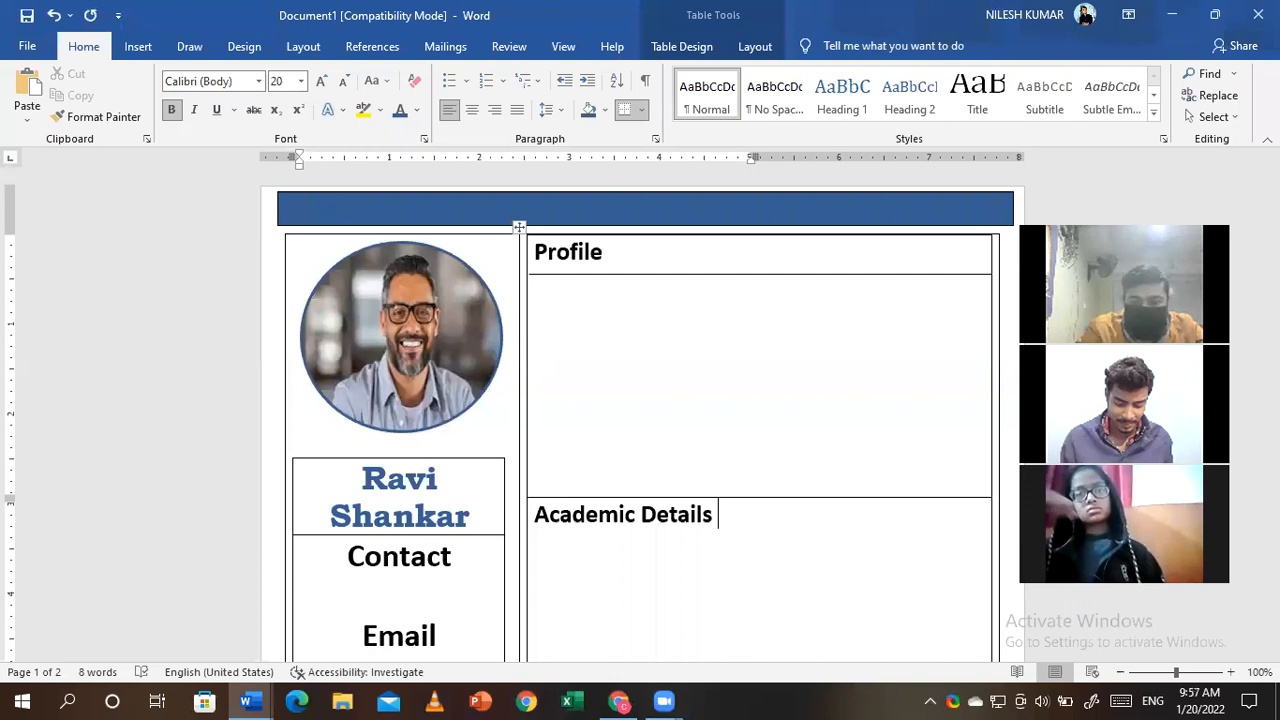
{"action": "key", "text": "Return"}
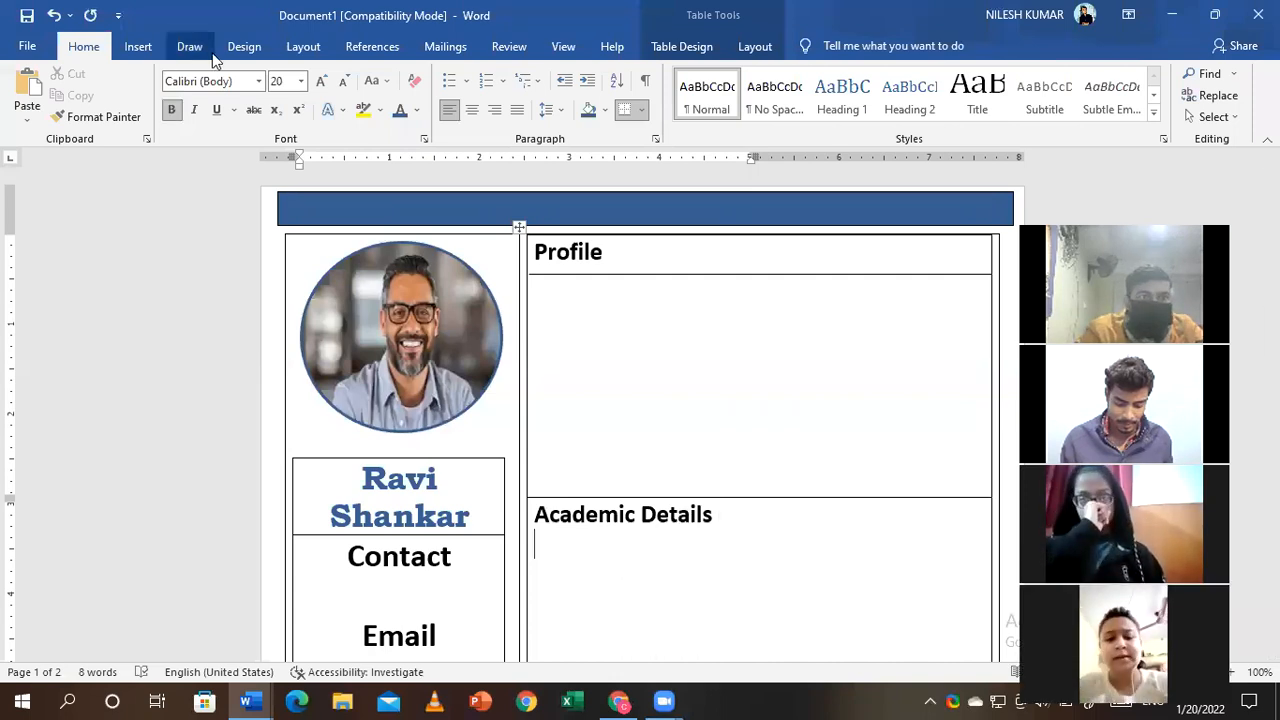
- Draw a 5.15-inch horizontal line beneath the Academic Details heading, matching the Profile line
{"action": "left_click", "coordinate": [236, 48]}
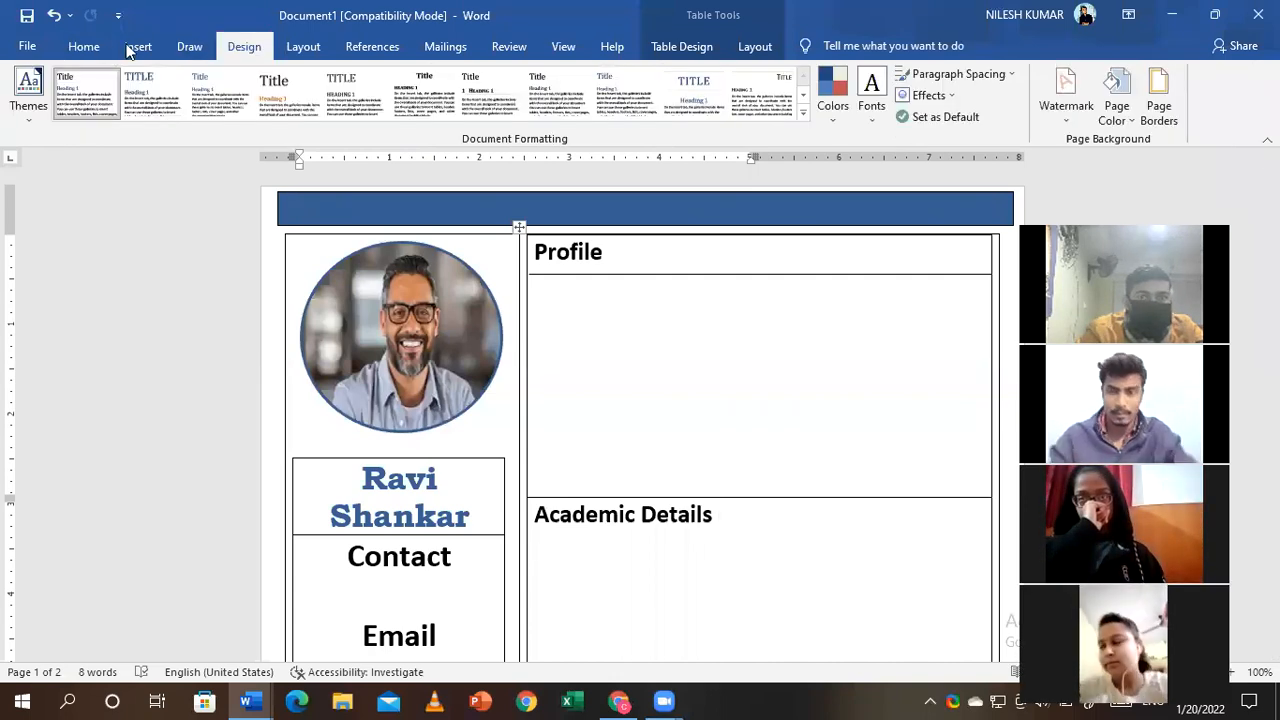
{"action": "left_click", "coordinate": [132, 48]}
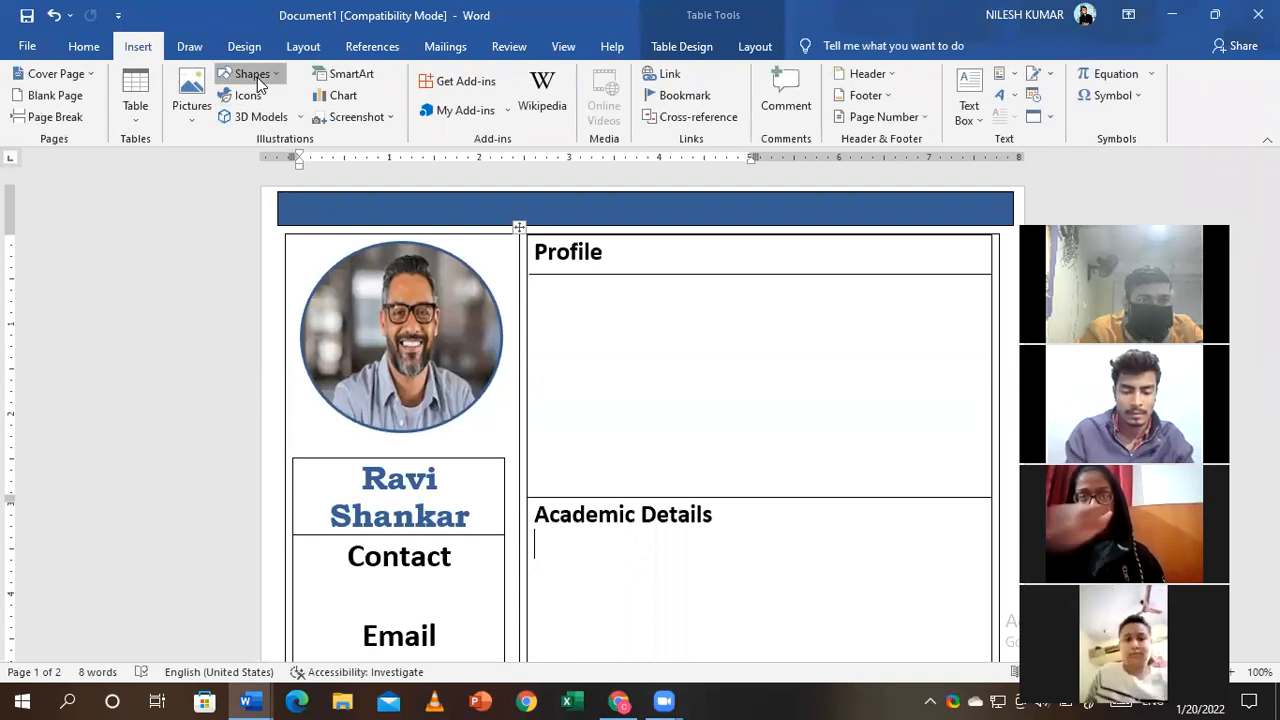
{"action": "left_click", "coordinate": [250, 74]}
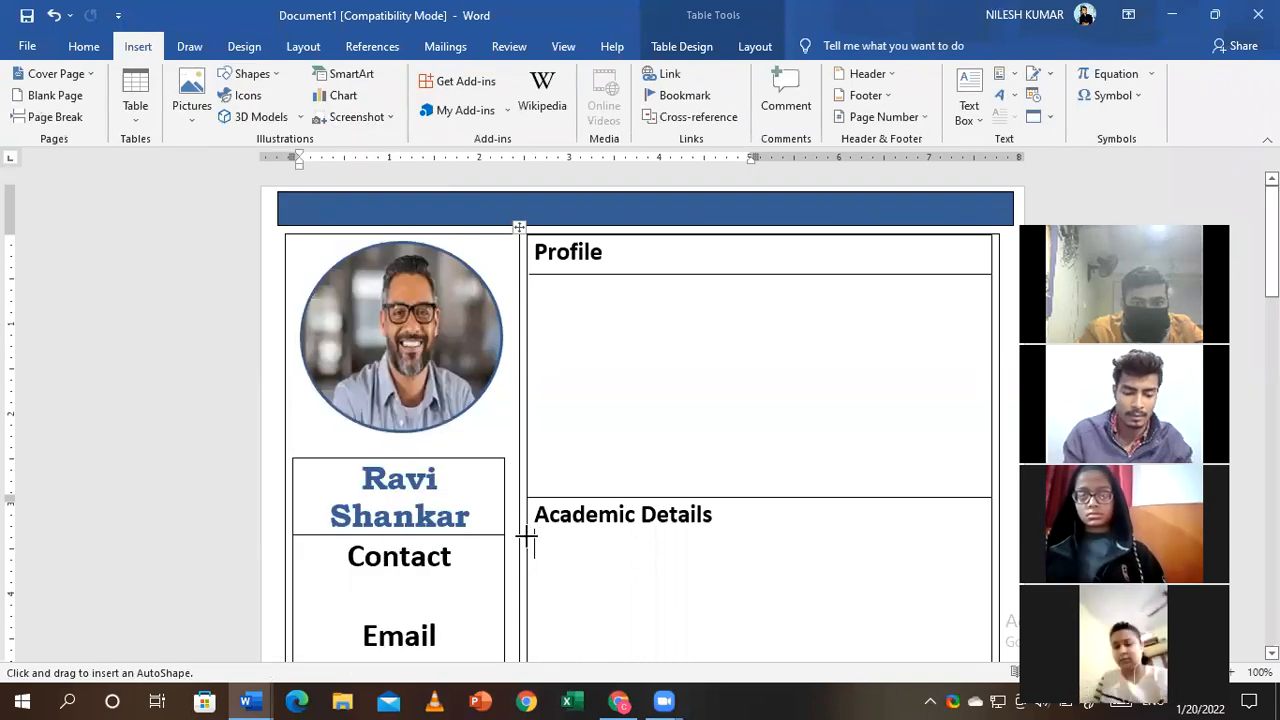
{"action": "left_click_drag", "start_coordinate": [901, 521], "coordinate": [990, 529]}
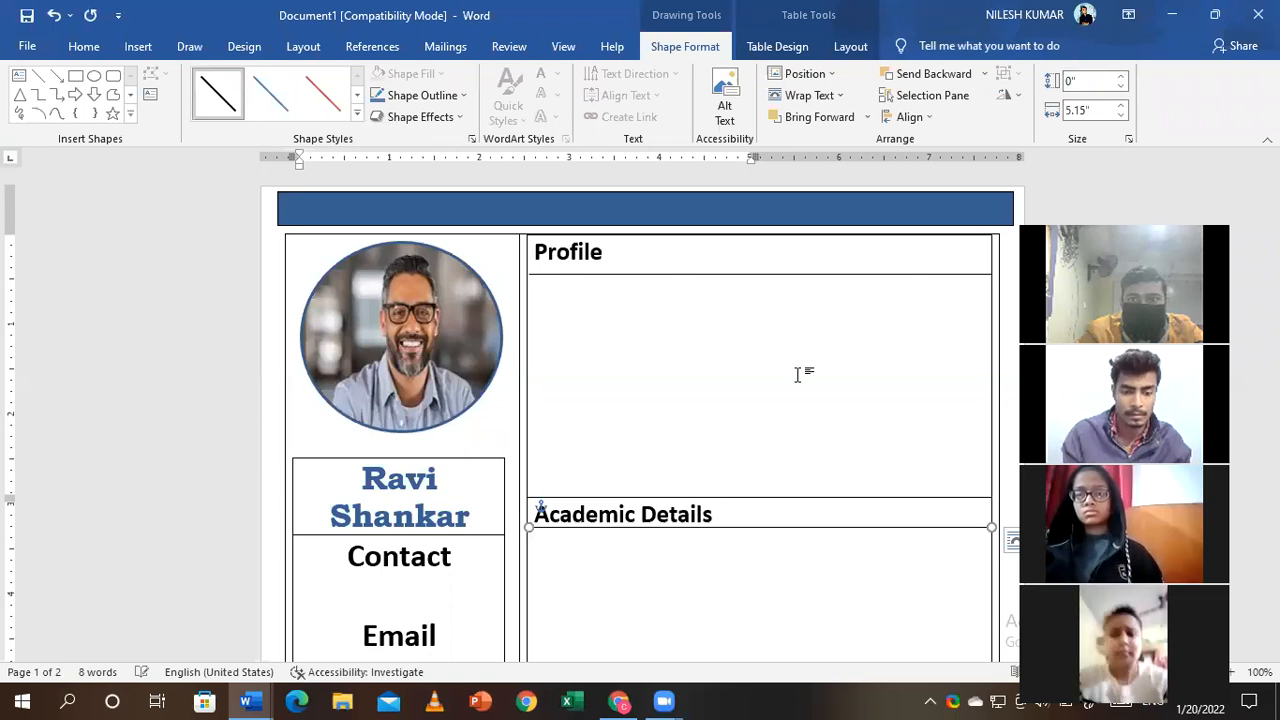
{"action": "left_click", "coordinate": [534, 543]}
{"action": "left_click_drag", "start_coordinate": [1272, 236], "coordinate": [1272, 438]}
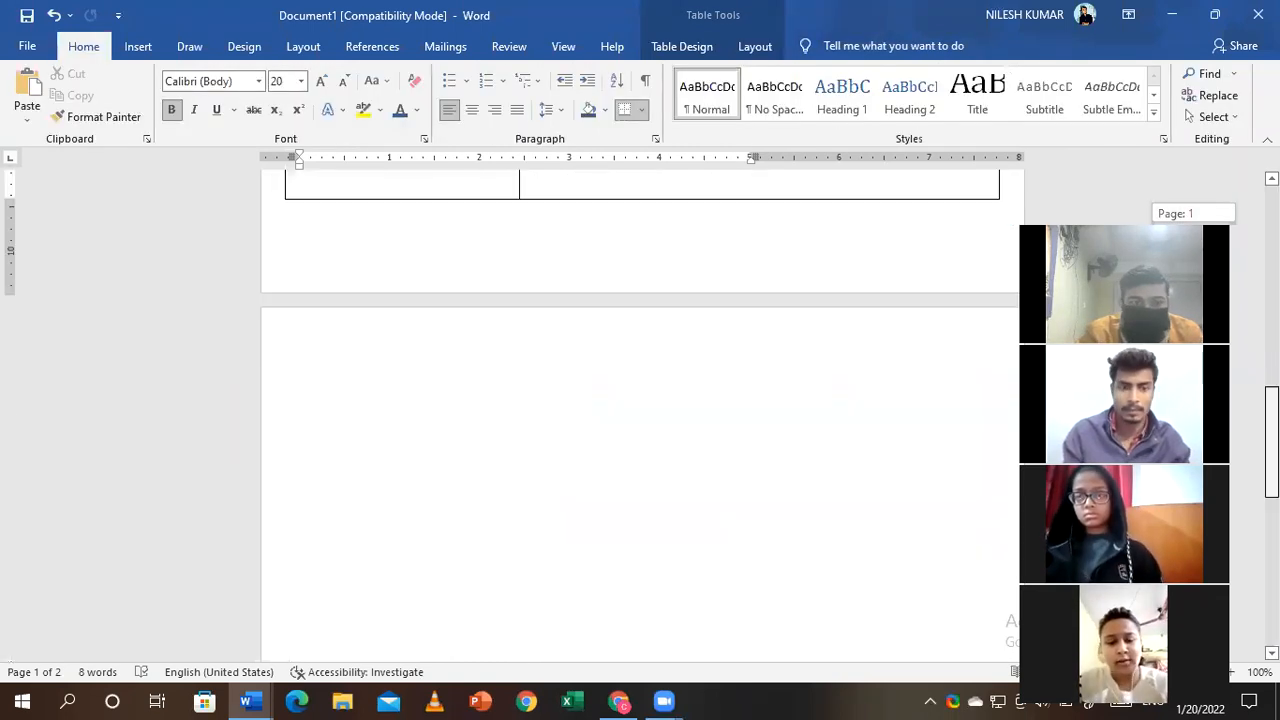
- Shrink the bottom margin so the resume fits on one page
{"action": "scroll", "coordinate": [318, 295], "scroll_direction": "up", "scroll_amount": 1}
{"action": "left_click", "coordinate": [308, 294]}
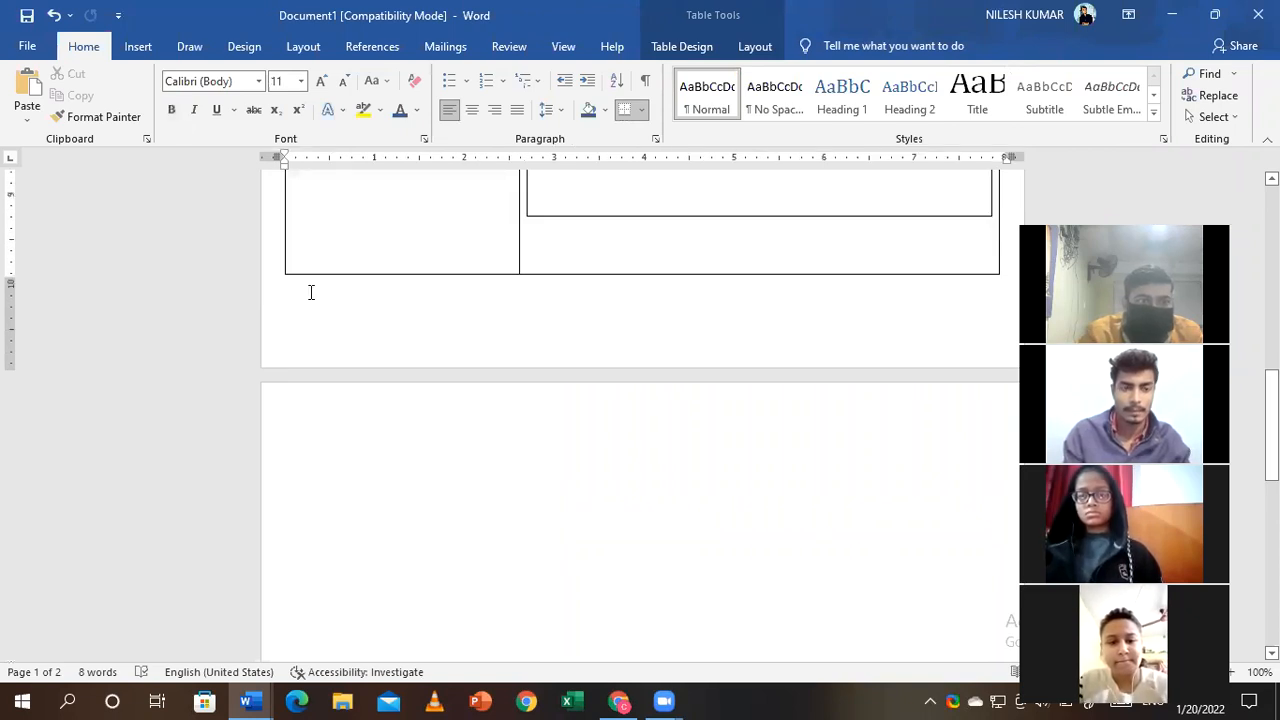
{"action": "left_click", "coordinate": [137, 47]}
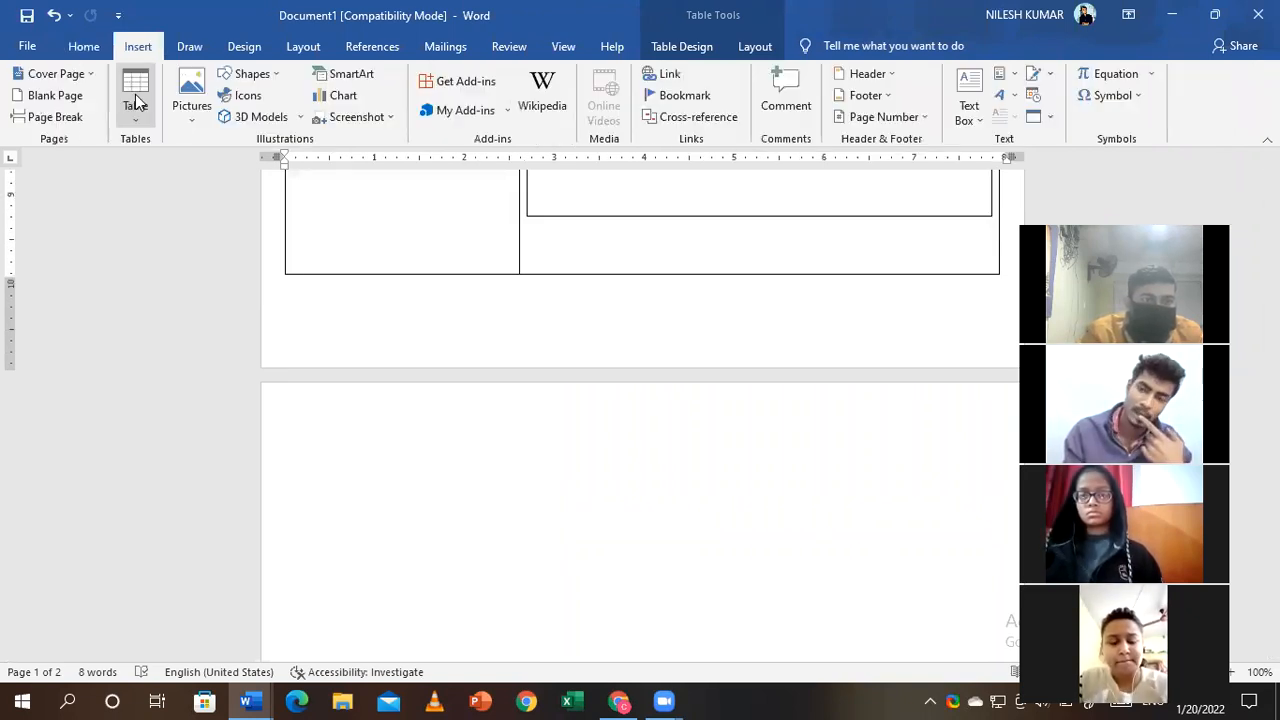
{"action": "left_click", "coordinate": [137, 101]}
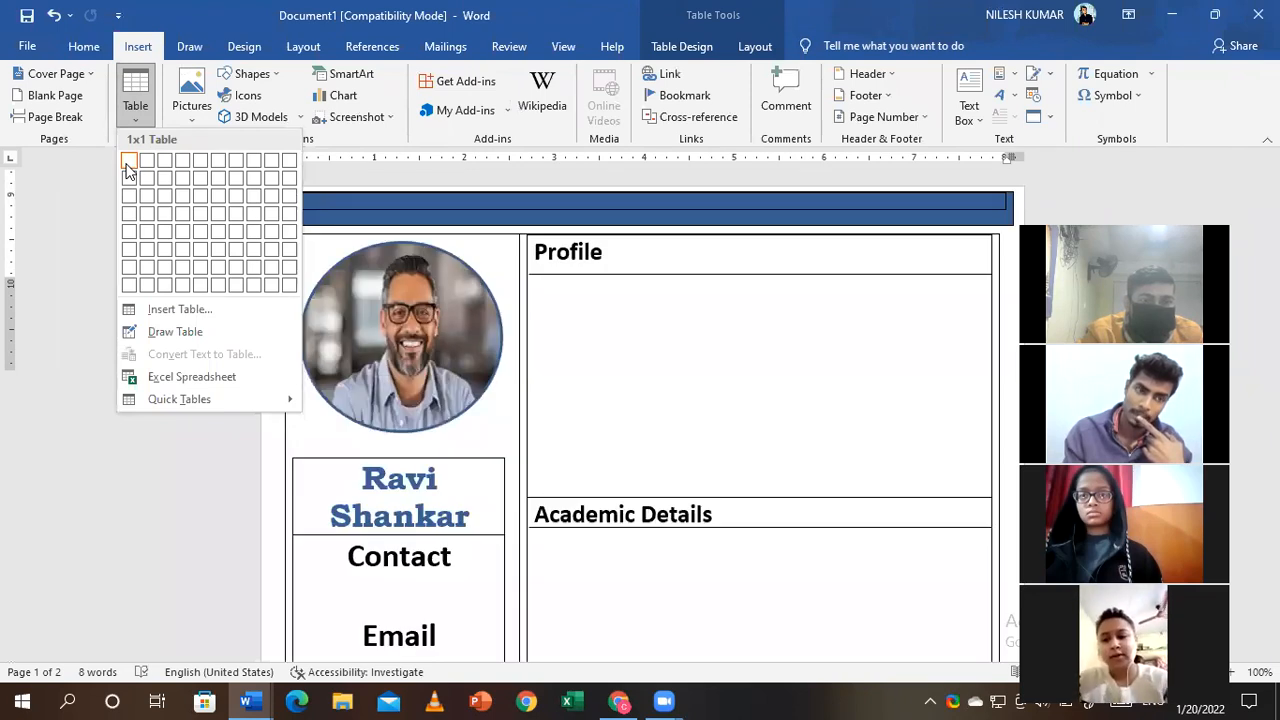
{"action": "left_click", "coordinate": [299, 257]}
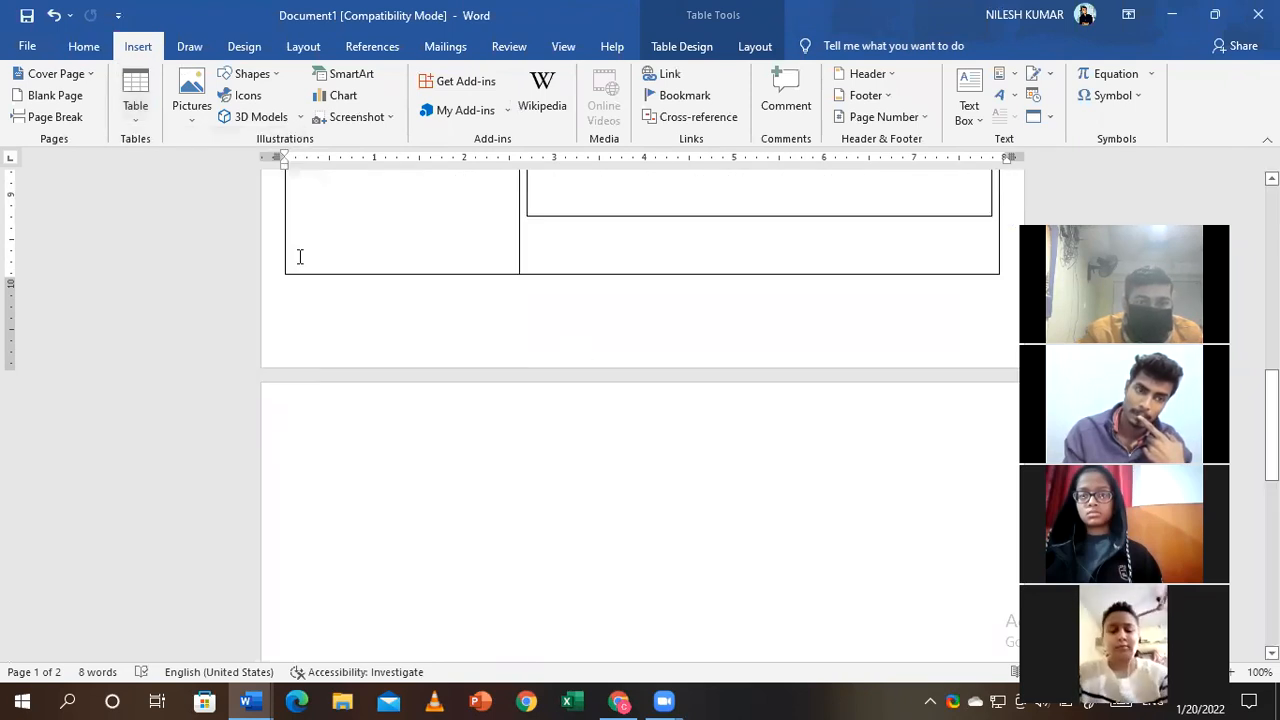
{"action": "key", "text": "ctrl+Home"}
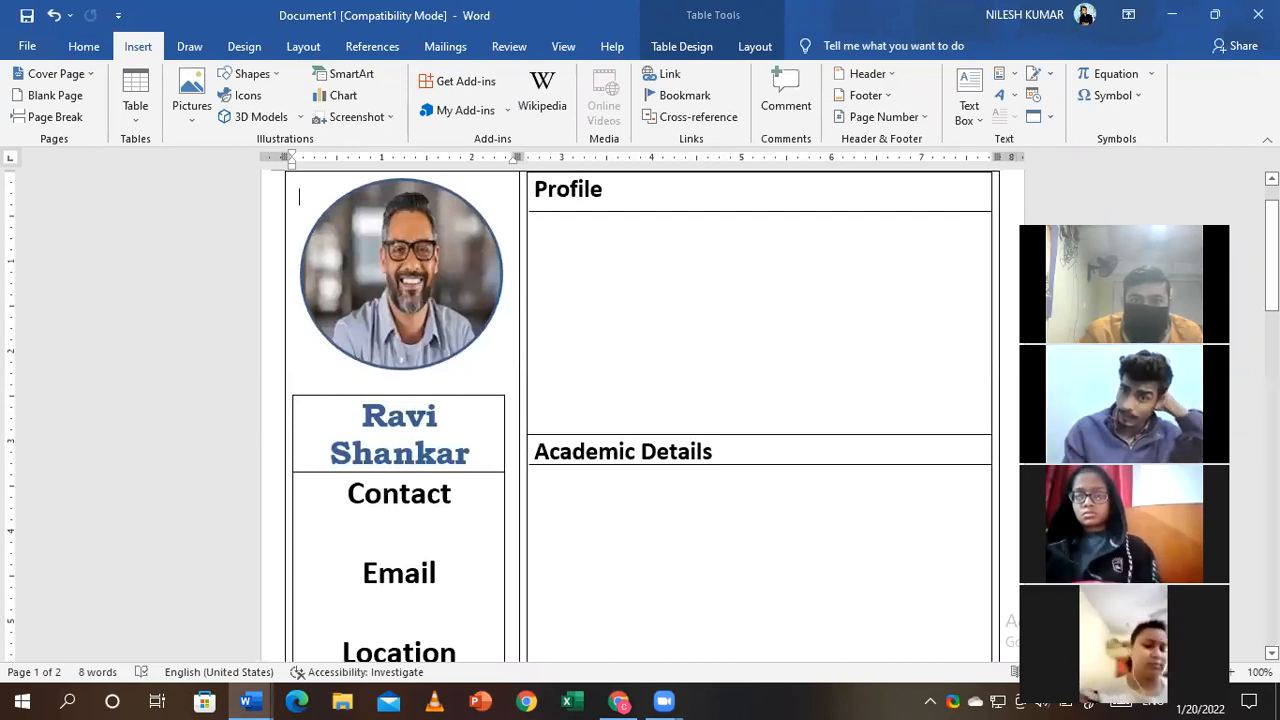
{"action": "scroll", "coordinate": [332, 218], "scroll_direction": "up", "scroll_amount": 2}
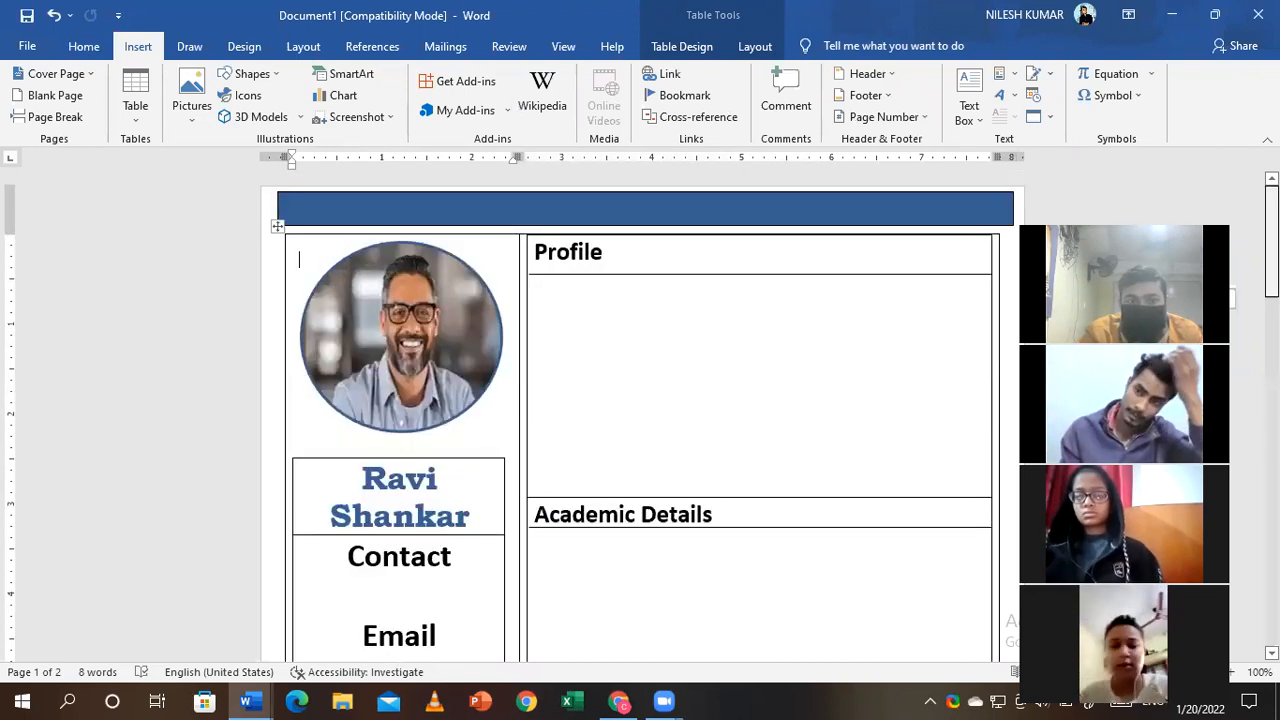
{"action": "left_click", "coordinate": [320, 208]}
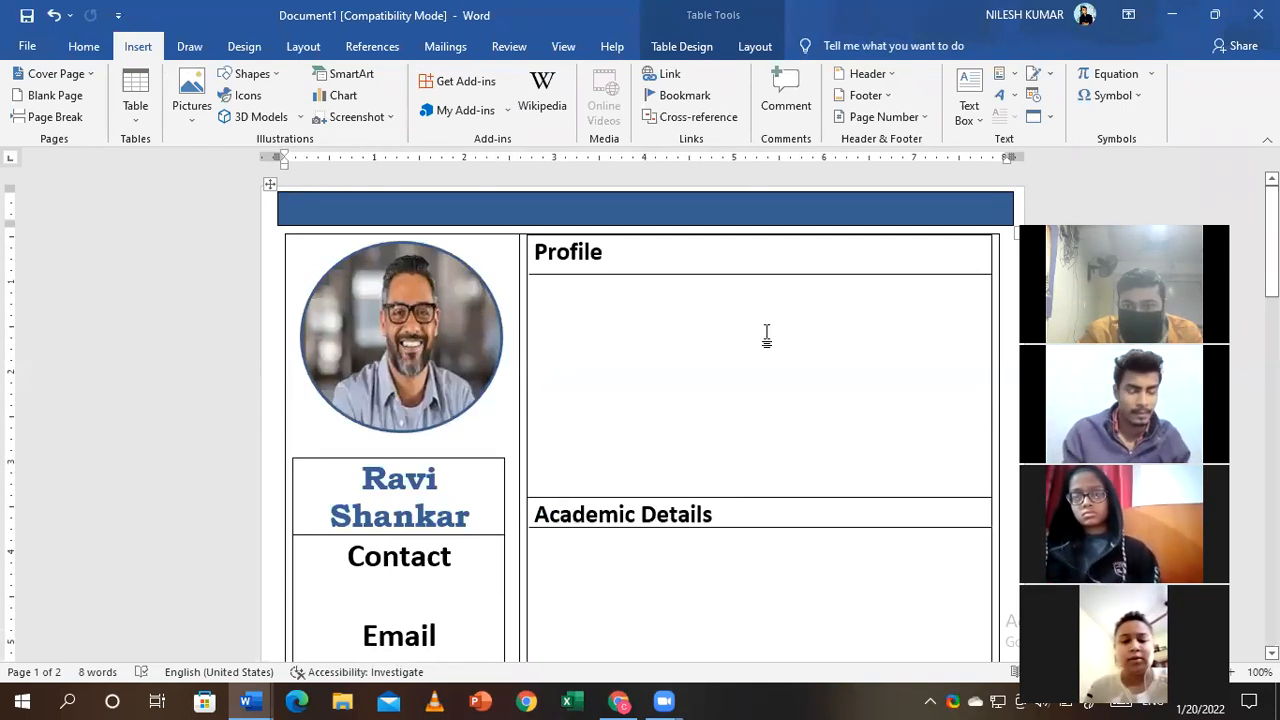
{"action": "scroll", "coordinate": [366, 383], "scroll_direction": "down", "scroll_amount": 15}
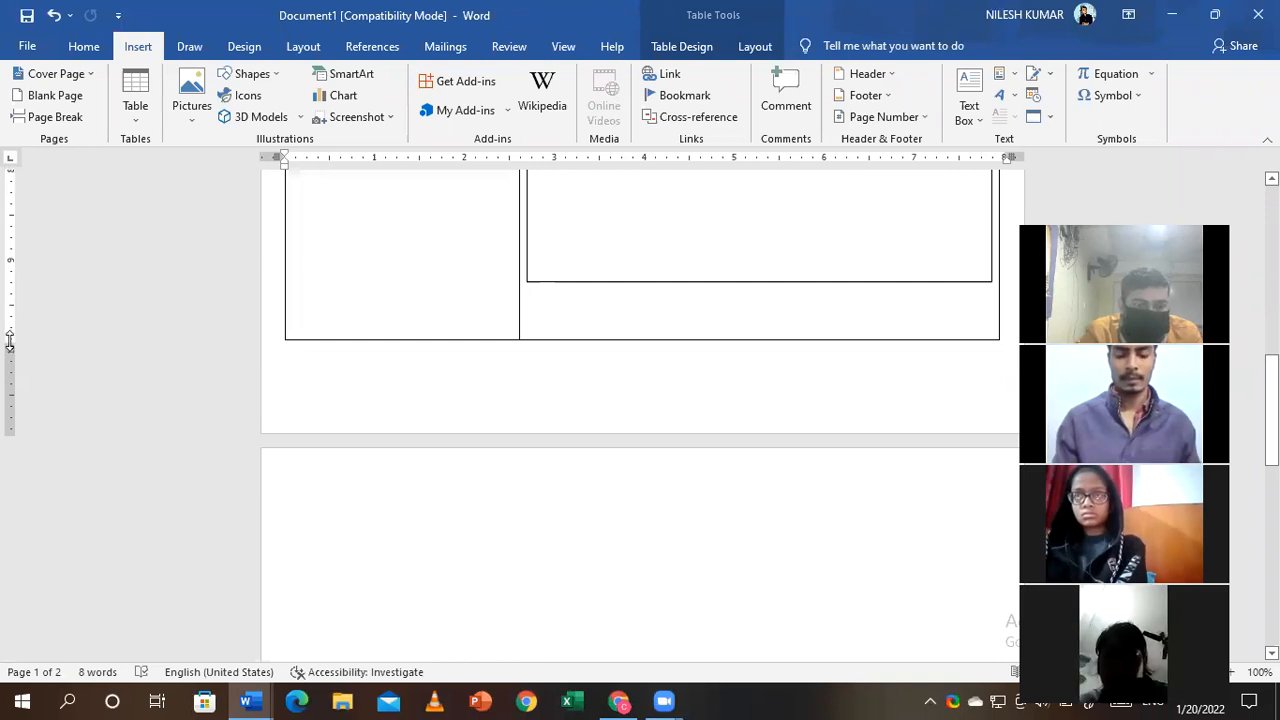
{"action": "left_click_drag", "start_coordinate": [10, 341], "coordinate": [10, 384]}
{"action": "left_click", "coordinate": [288, 572]}
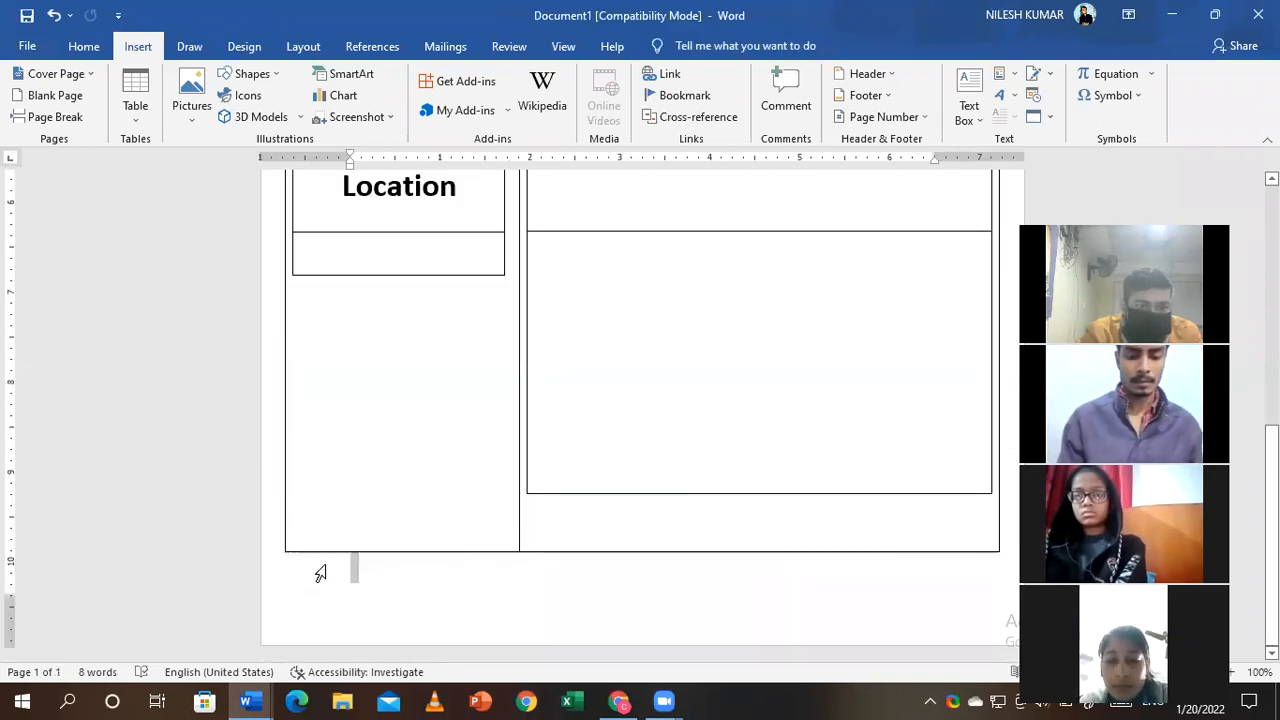
{"action": "left_click", "coordinate": [354, 572]}
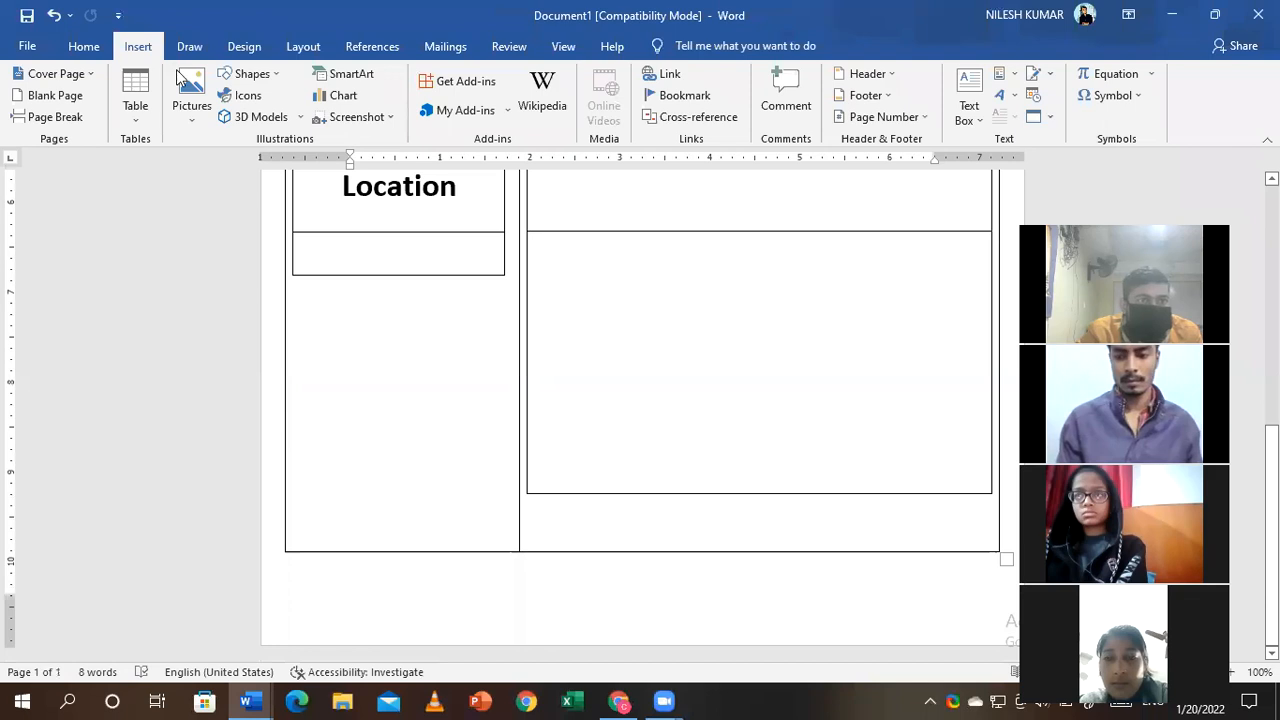
- Insert a 1-column, 1-row table below the resume table
{"action": "left_click", "coordinate": [136, 118]}
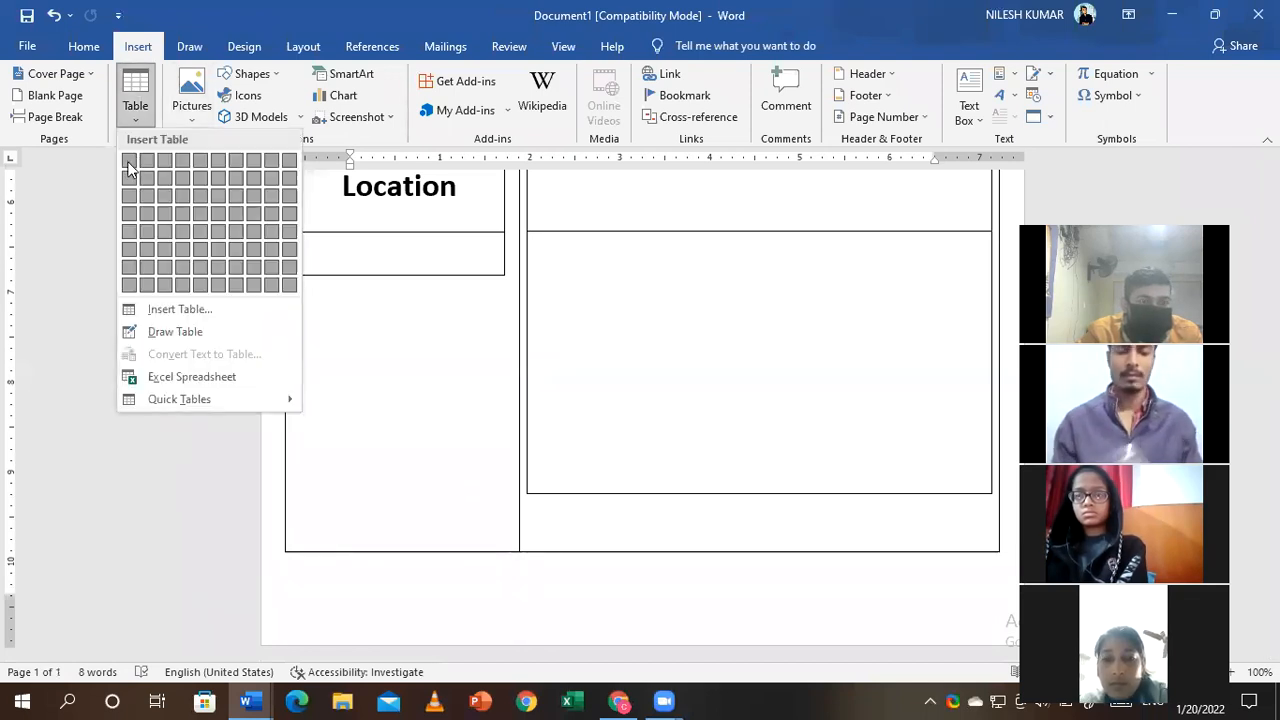
{"action": "left_click", "coordinate": [181, 311]}
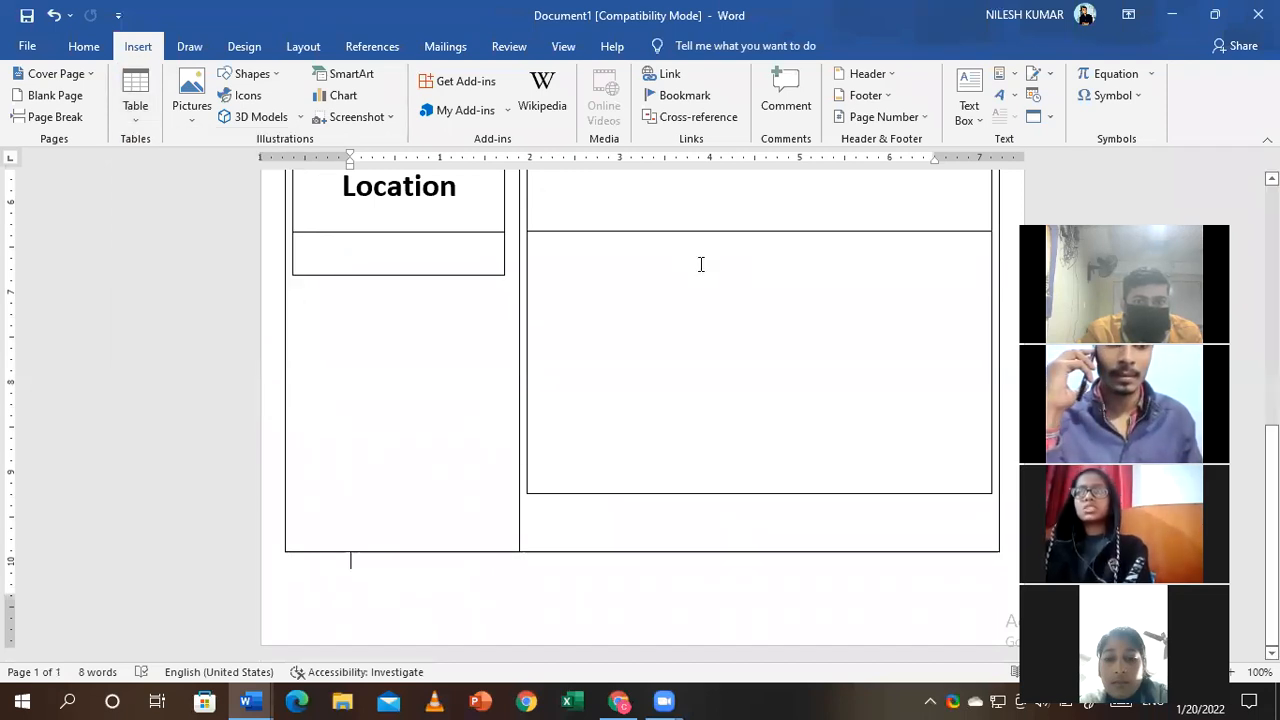
{"action": "key", "text": "BackSpace"}
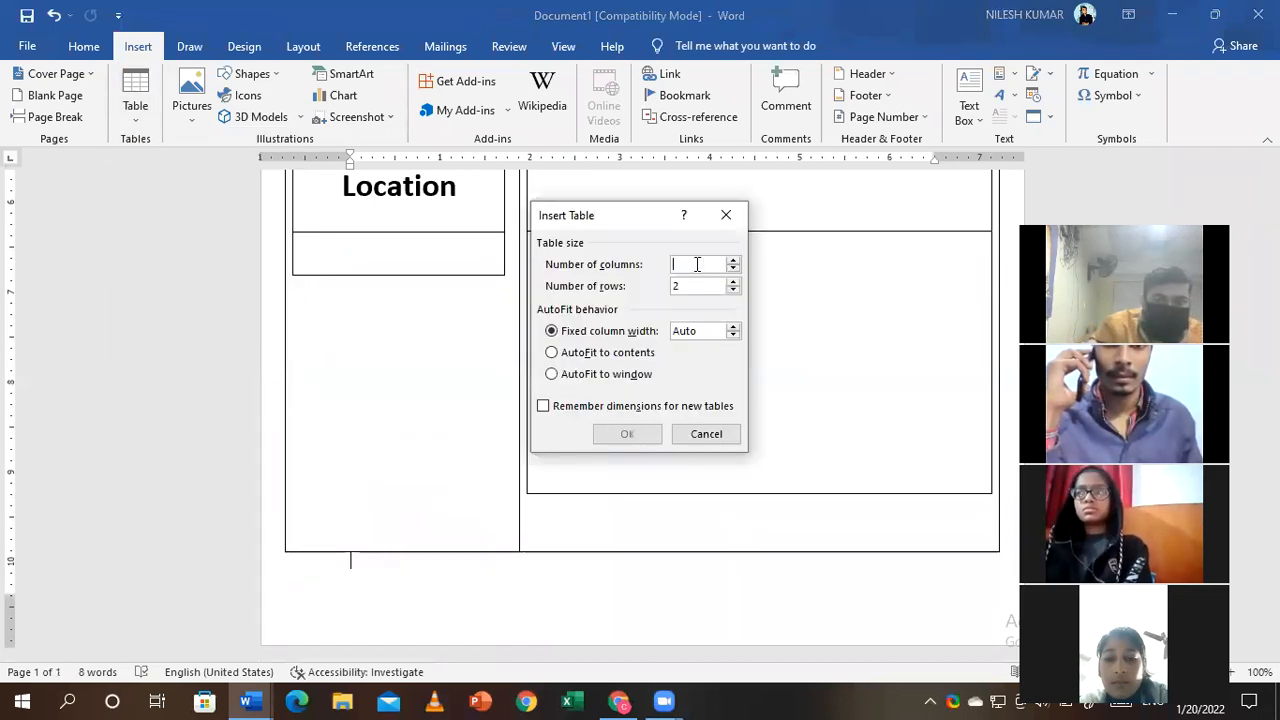
{"action": "type", "text": "1"}
{"action": "key", "text": "Tab"}
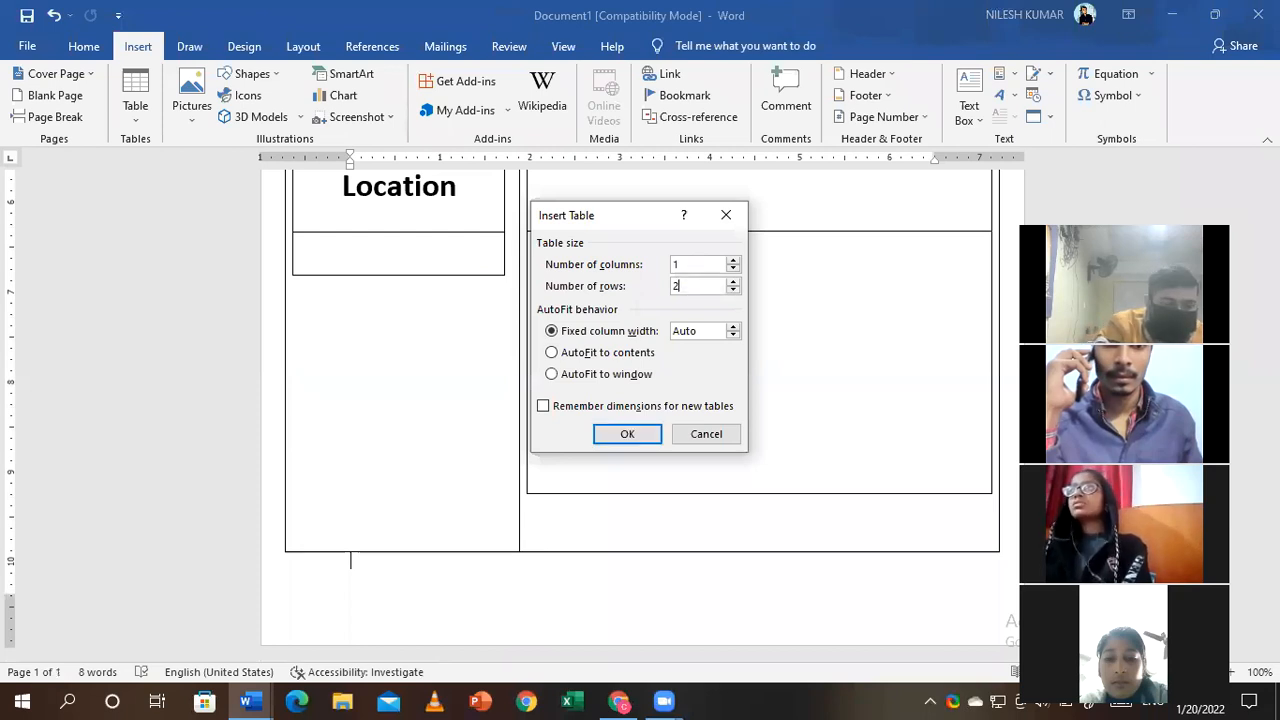
{"action": "type", "text": "1"}
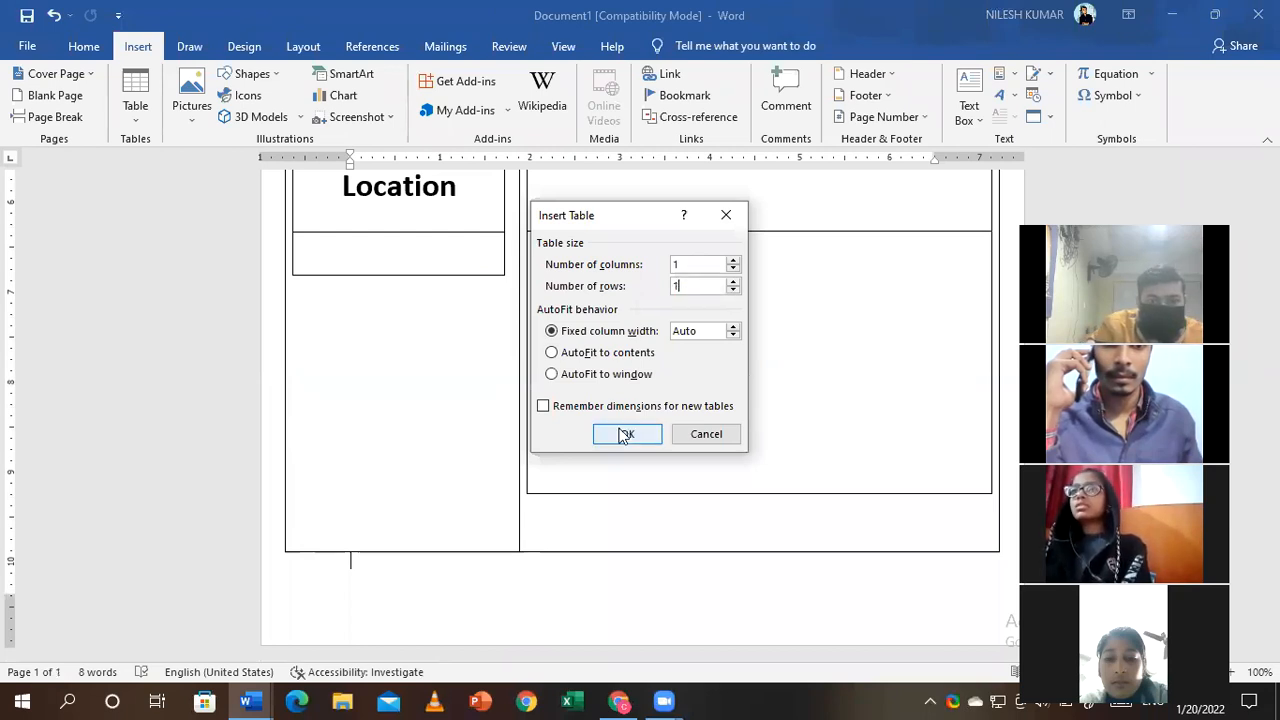
{"action": "left_click", "coordinate": [625, 433]}
- Stretch the new table to full page width and make its row taller
{"action": "left_click_drag", "start_coordinate": [880, 578], "coordinate": [1005, 573]}
{"action": "scroll", "coordinate": [640, 410], "scroll_direction": "up", "scroll_amount": 5}
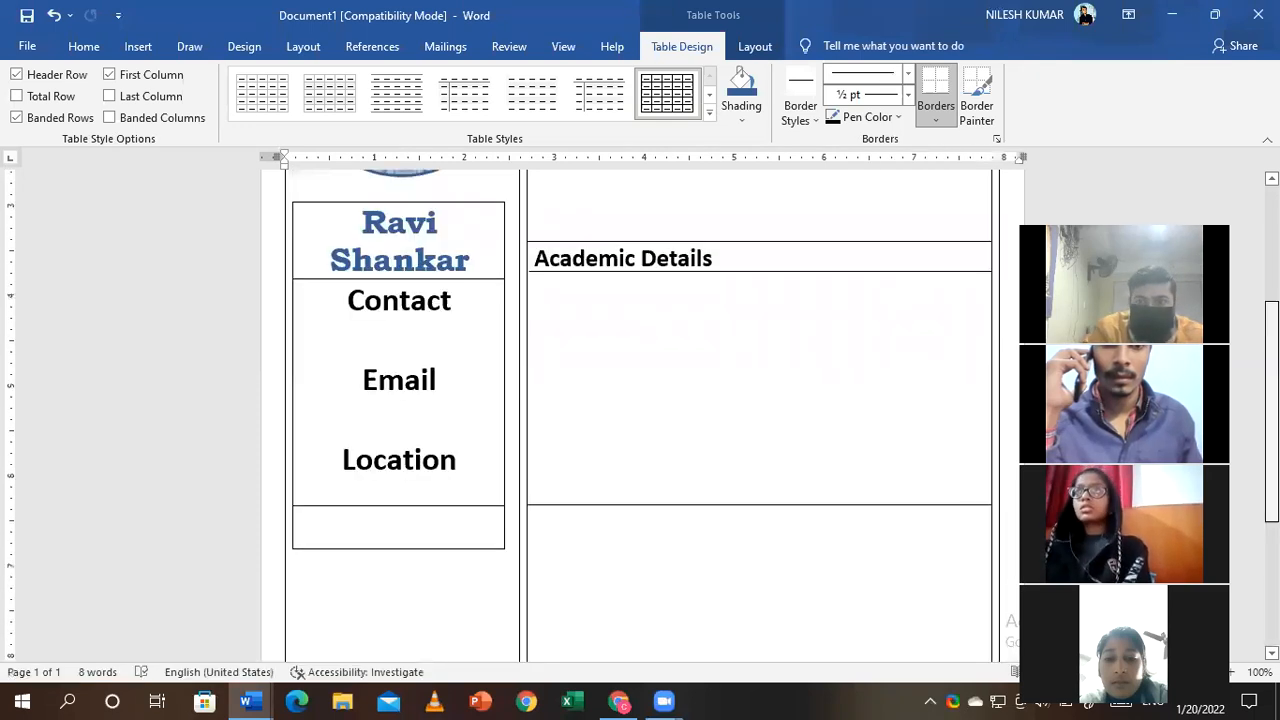
{"action": "scroll", "coordinate": [640, 410], "scroll_direction": "down", "scroll_amount": 5}
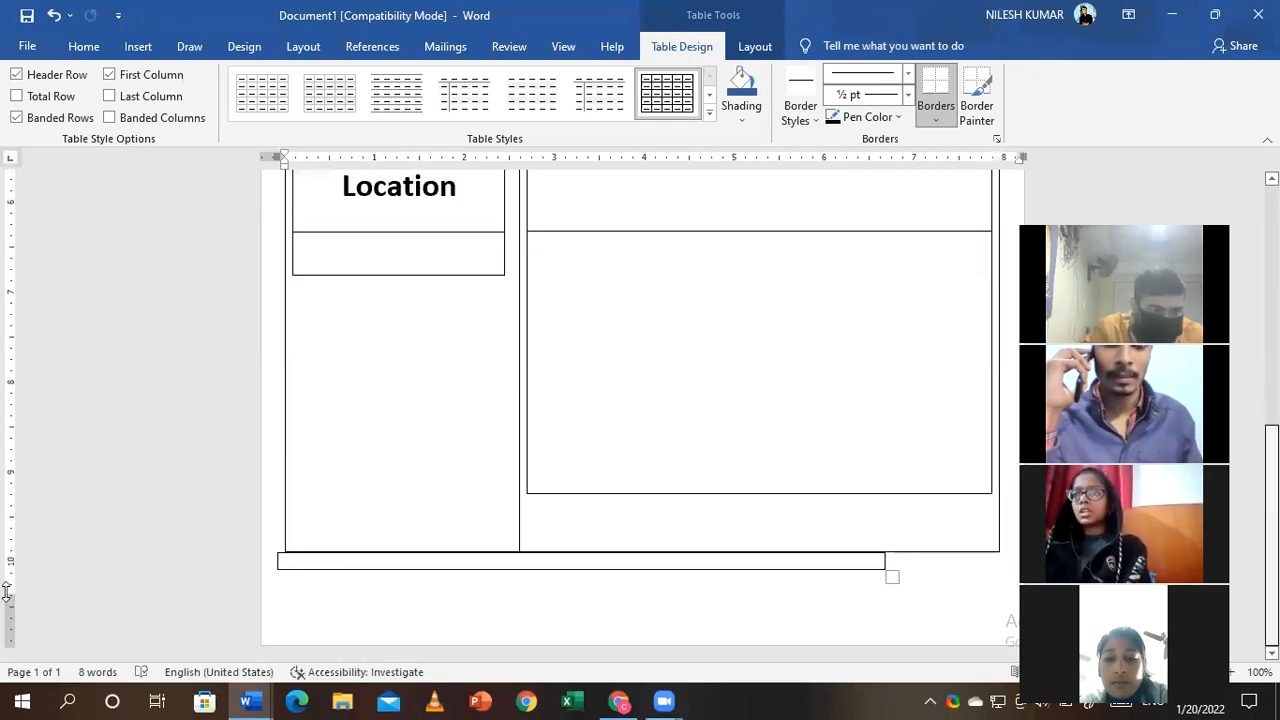
{"action": "mouse_move", "coordinate": [889, 578]}
{"action": "left_mouse_down"}
{"action": "mouse_move", "coordinate": [975, 582]}
{"action": "mouse_move", "coordinate": [792, 576]}
{"action": "mouse_move", "coordinate": [881, 572]}
{"action": "left_mouse_up"}
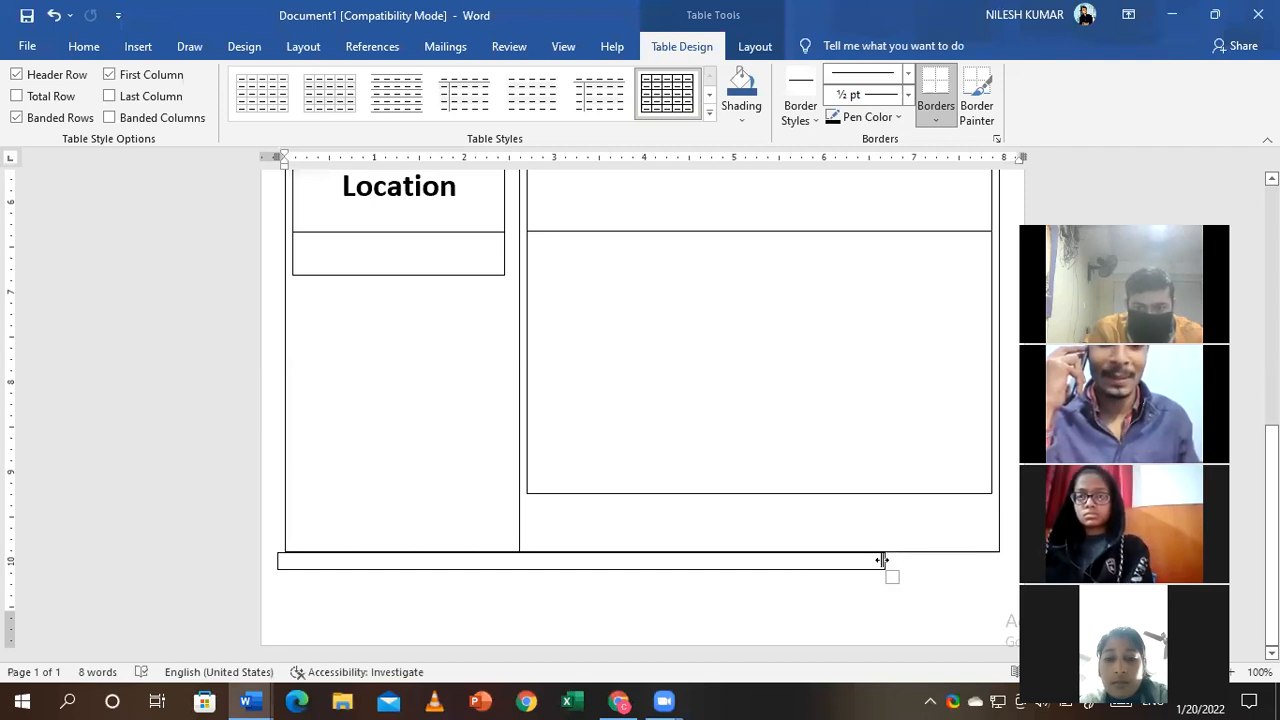
{"action": "left_click_drag", "start_coordinate": [883, 561], "coordinate": [1008, 560]}
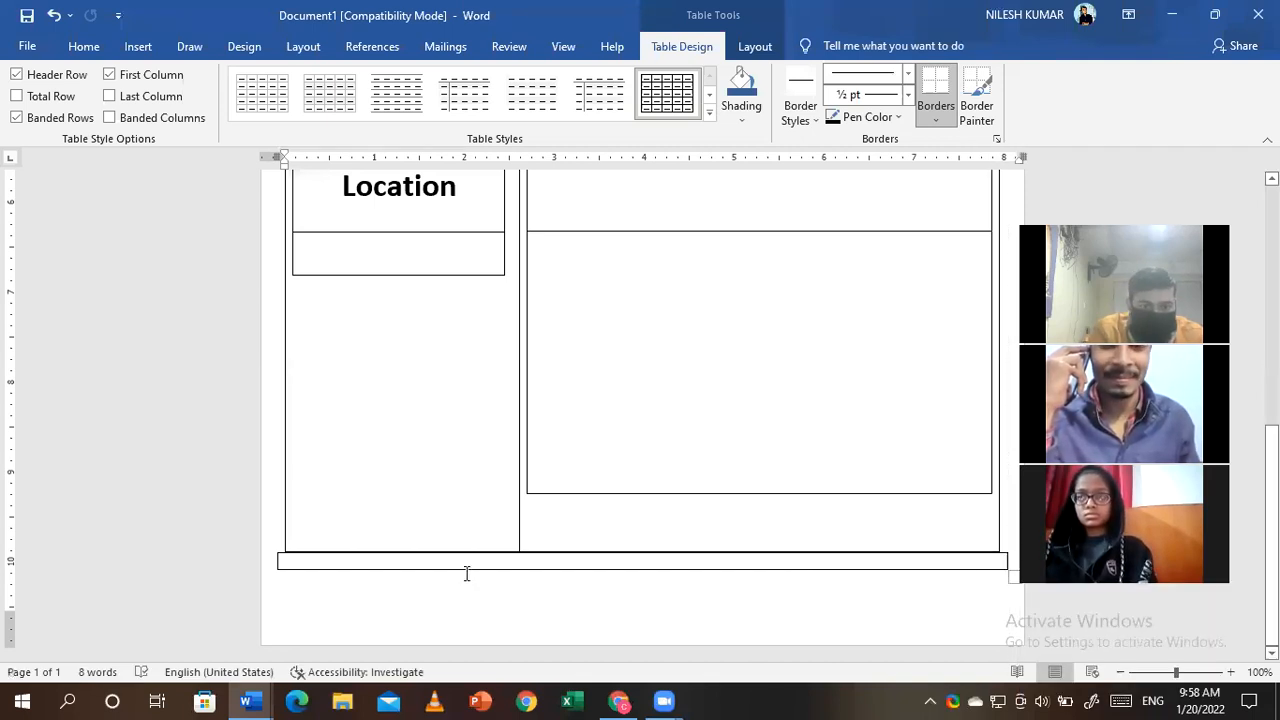
{"action": "left_click_drag", "start_coordinate": [462, 568], "coordinate": [465, 609]}
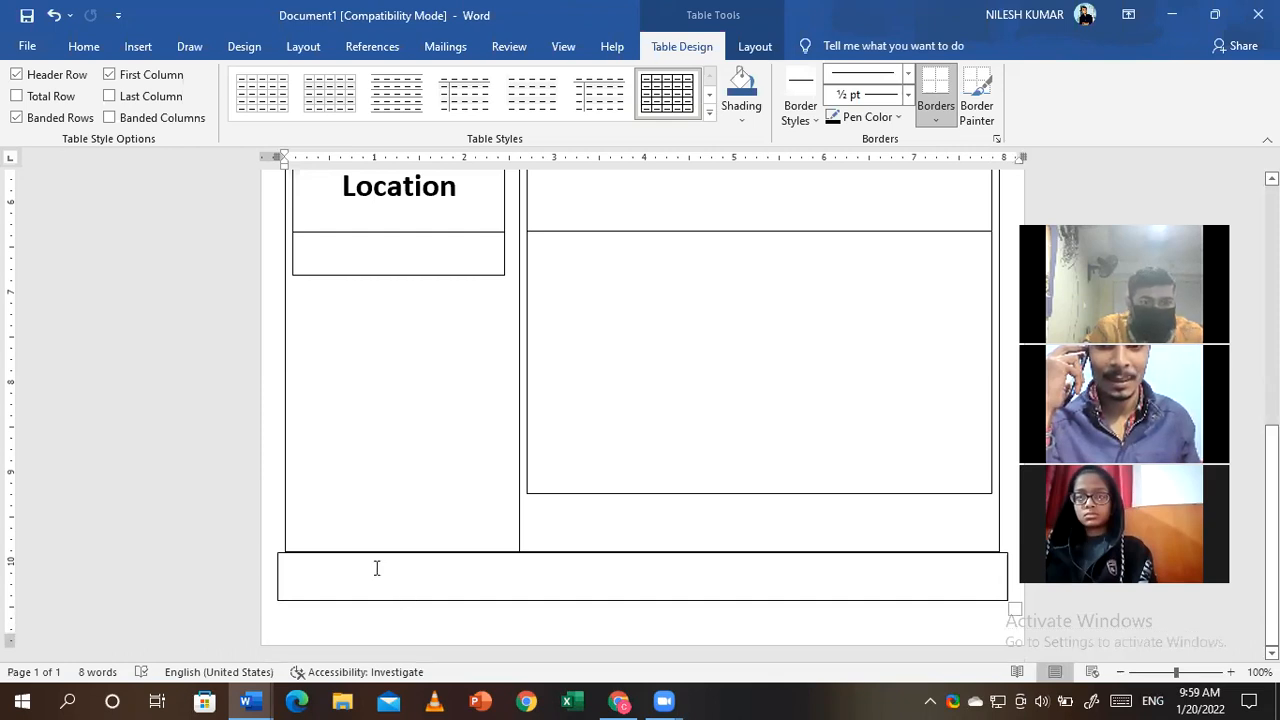
{"action": "key", "text": "Return"}
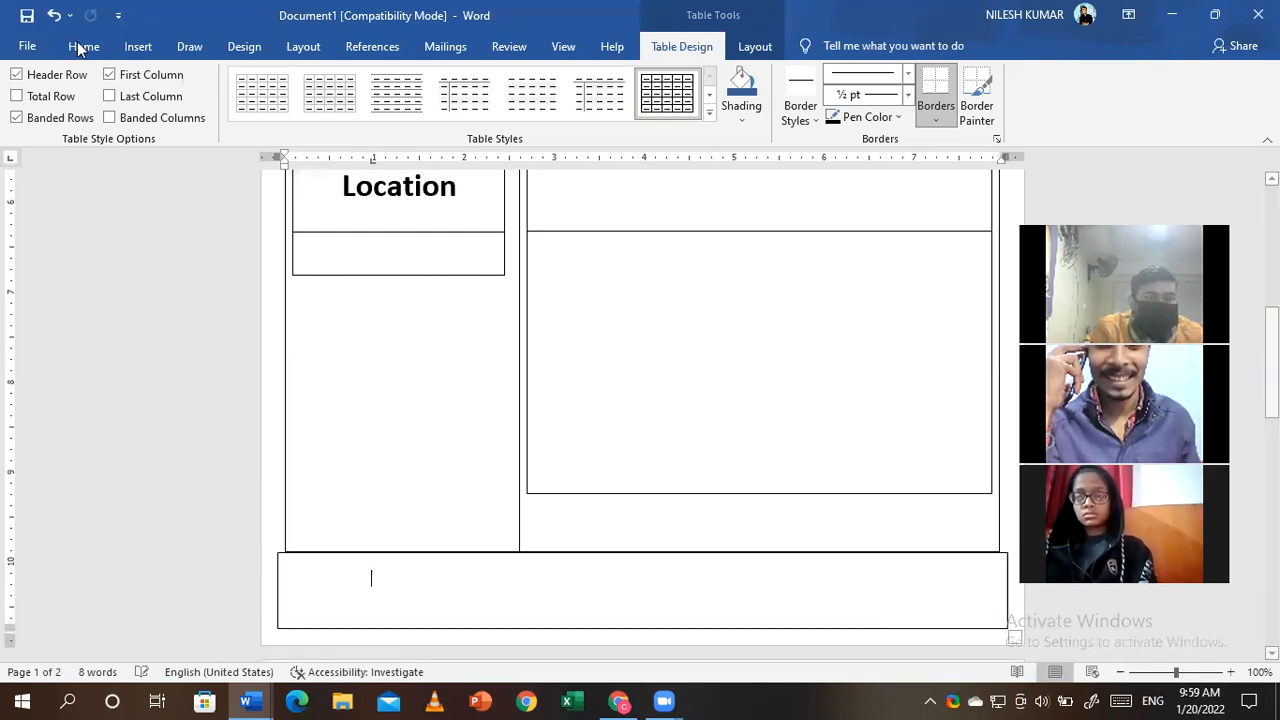
- Fill the bottom bar with dark blue shading like the top bar
{"action": "left_click", "coordinate": [79, 47]}
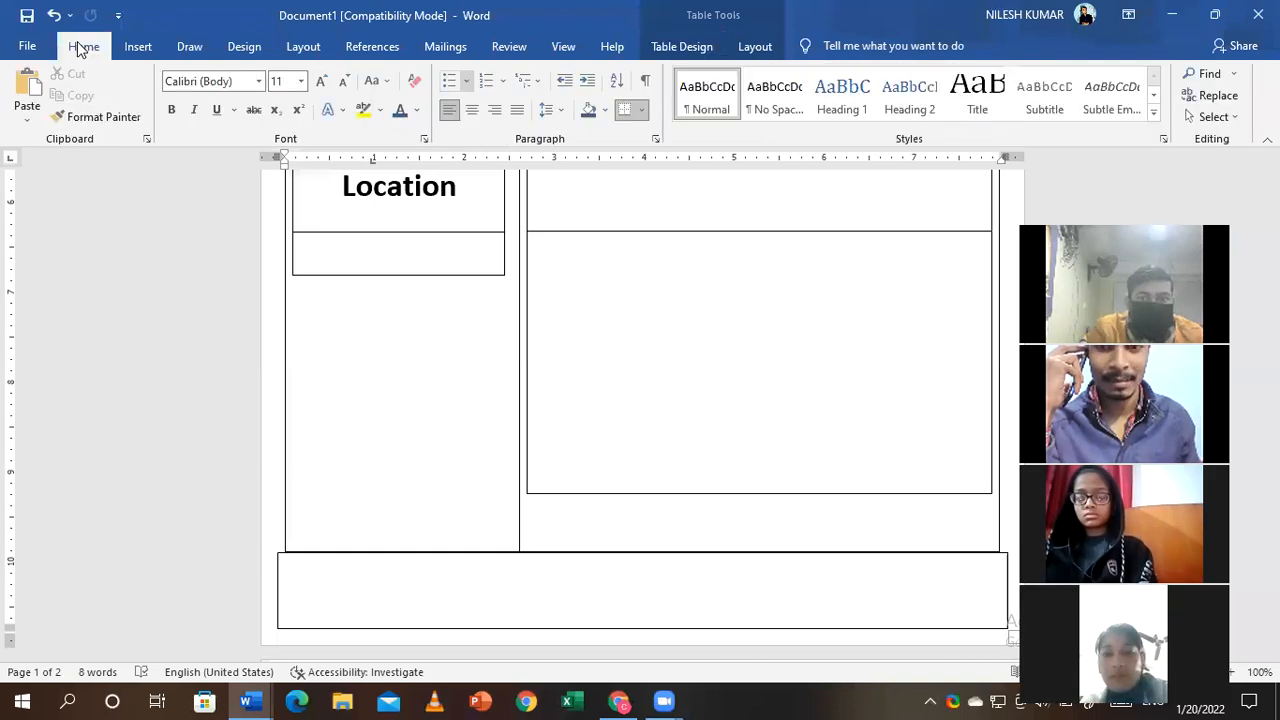
{"action": "left_click", "coordinate": [589, 112]}
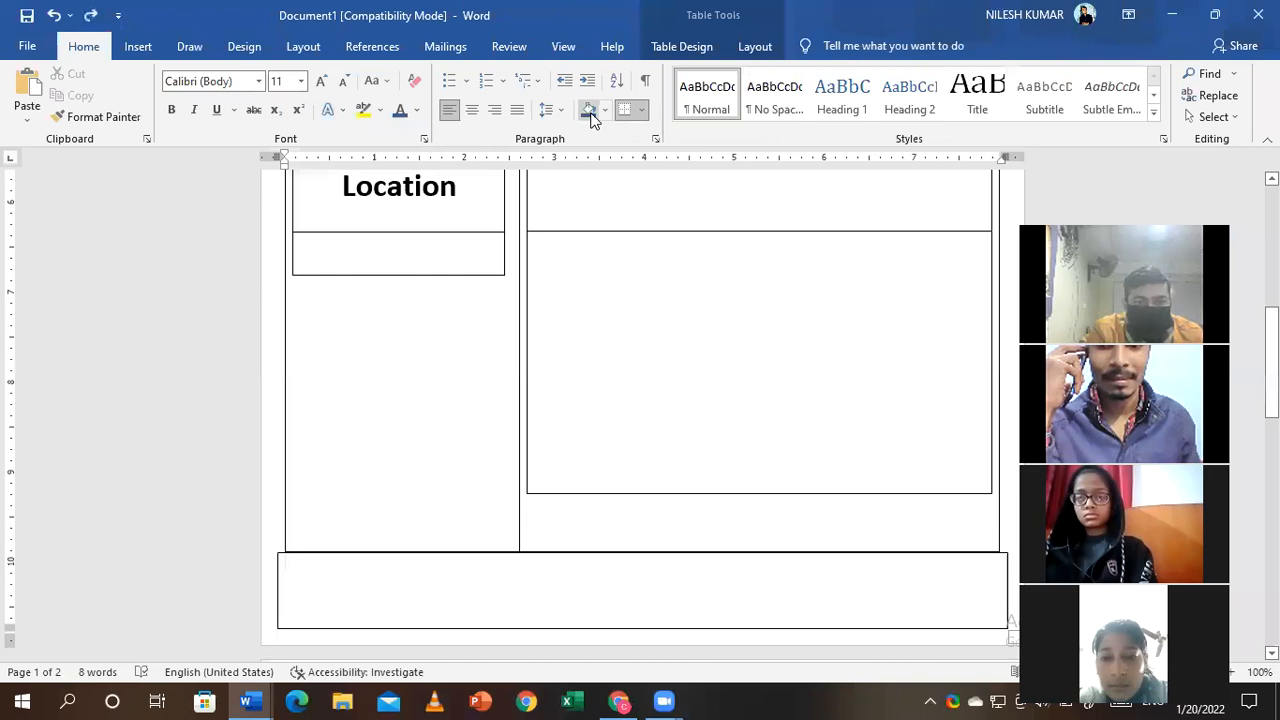
{"action": "left_click", "coordinate": [589, 112]}
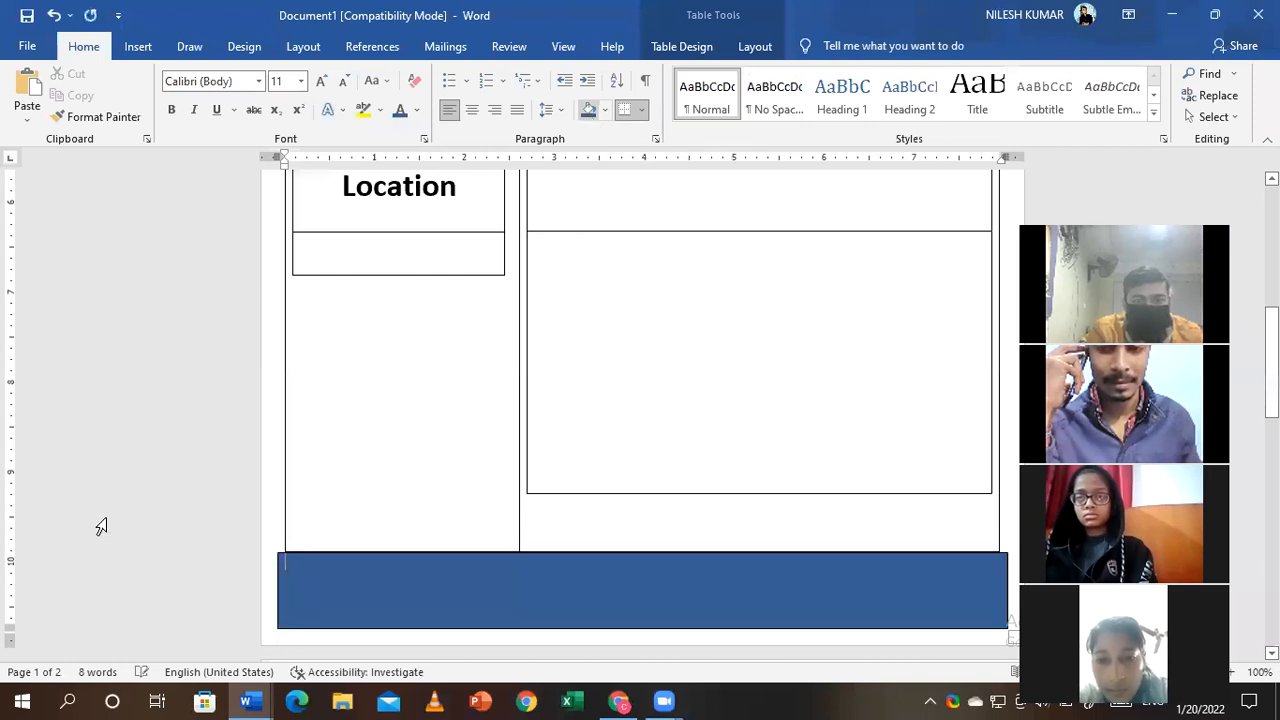
{"action": "left_click_drag", "start_coordinate": [1272, 377], "coordinate": [1272, 307]}
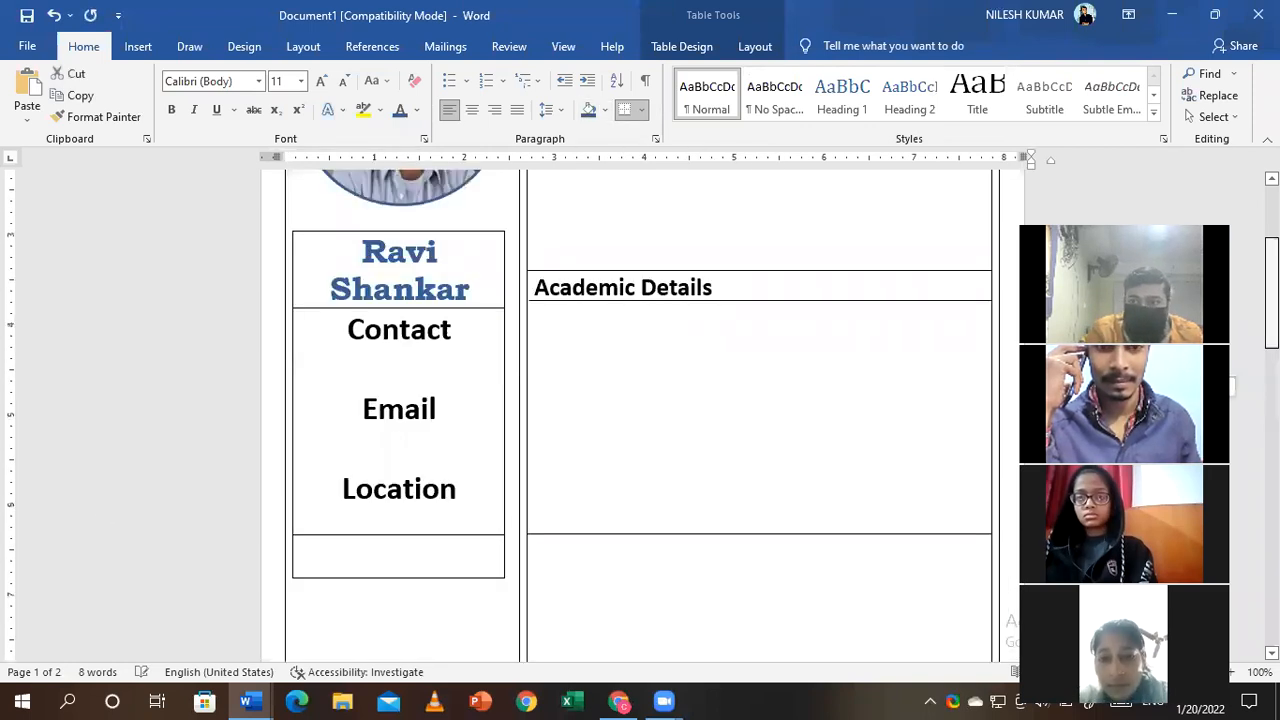
- Shade the left column with the photo and name light blue
{"action": "scroll", "coordinate": [309, 269], "scroll_direction": "up", "scroll_amount": 4}
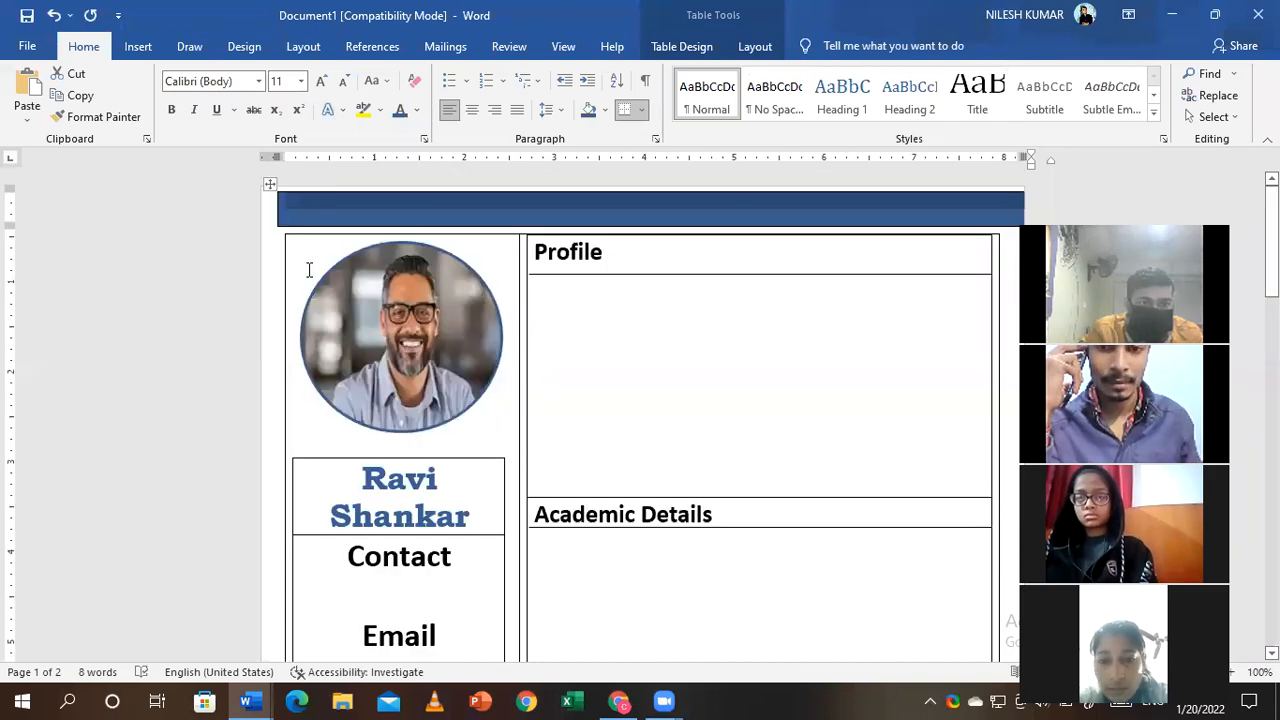
{"action": "left_click", "coordinate": [300, 443]}
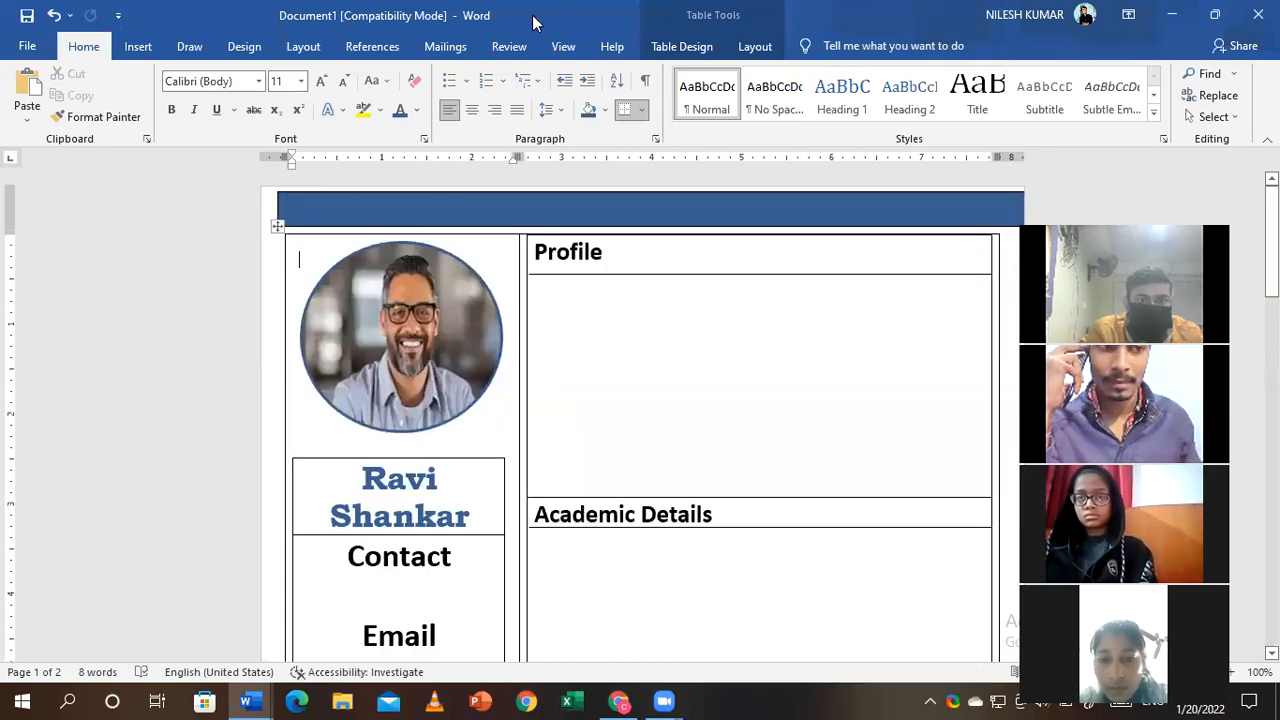
{"action": "left_click", "coordinate": [605, 110]}
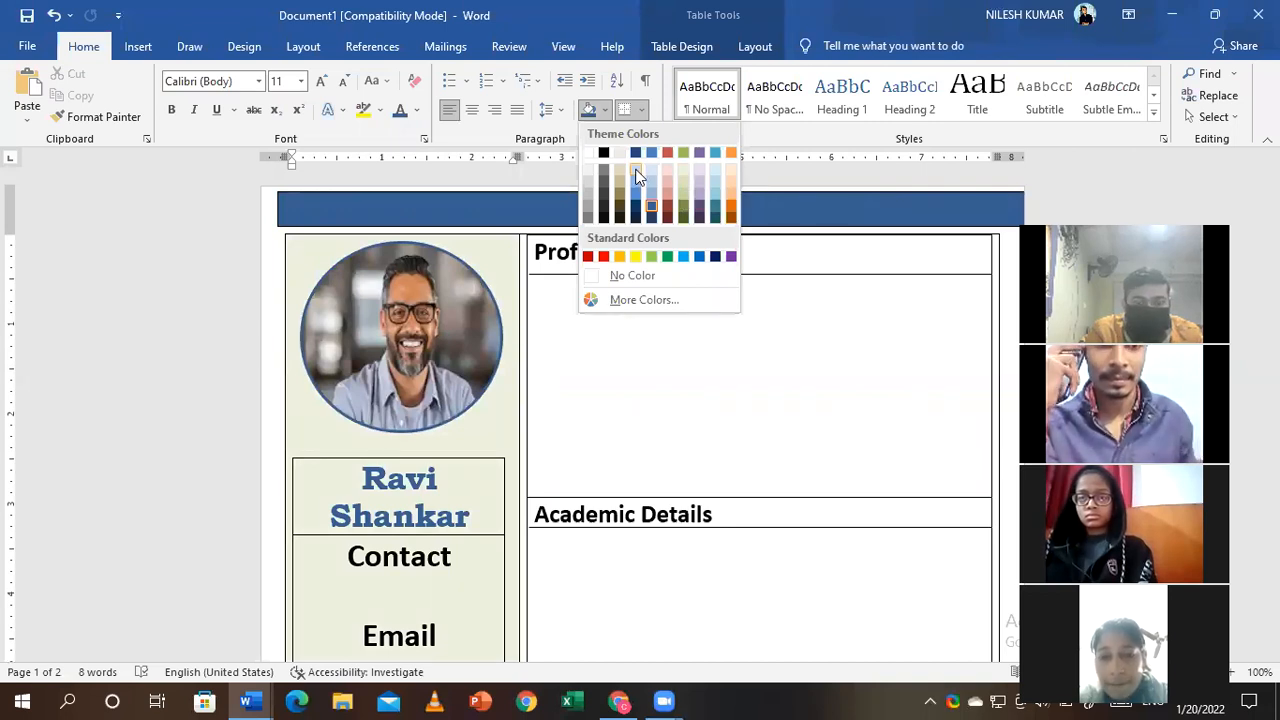
{"action": "key", "text": "Escape"}
{"action": "mouse_move", "coordinate": [1272, 252]}
{"action": "left_mouse_down"}
{"action": "mouse_move", "coordinate": [1272, 392]}
{"action": "mouse_move", "coordinate": [1272, 252]}
{"action": "left_mouse_up"}
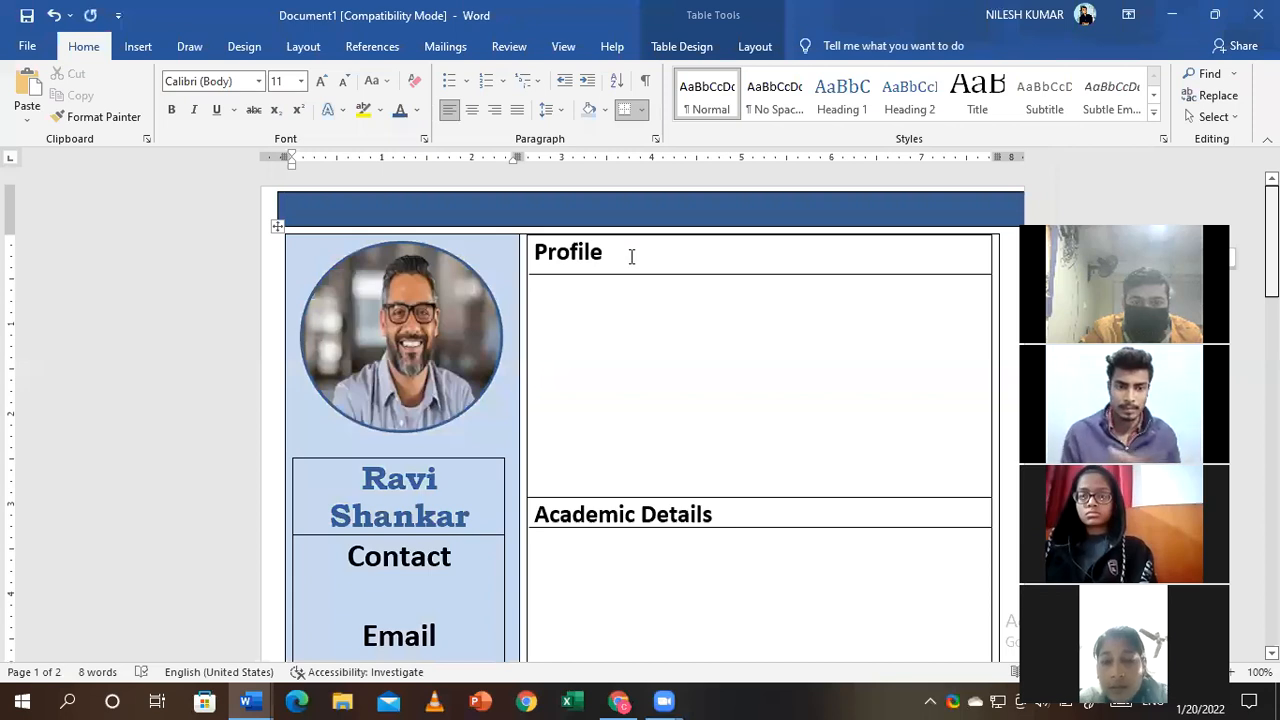
- Shade the right column cells beige
{"action": "scroll", "coordinate": [821, 577], "scroll_direction": "down", "scroll_amount": 5}
{"action": "scroll", "coordinate": [821, 577], "scroll_direction": "down", "scroll_amount": 2}
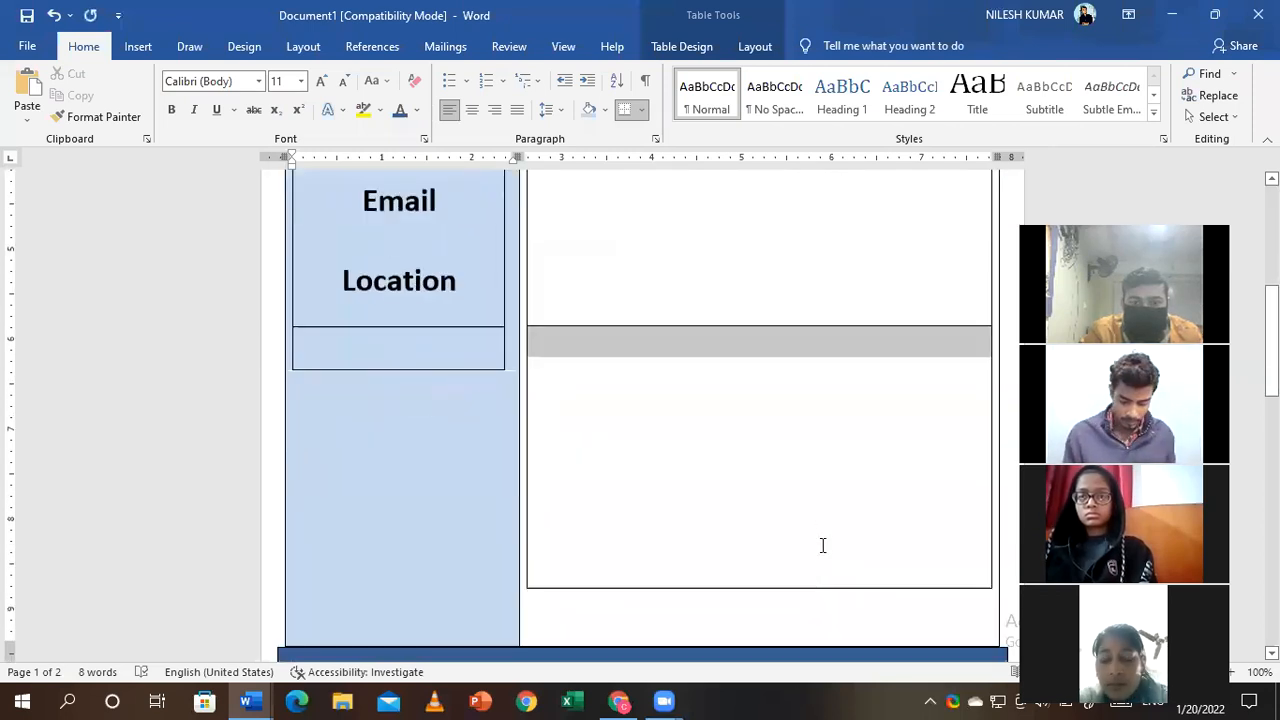
{"action": "left_click", "coordinate": [457, 223]}
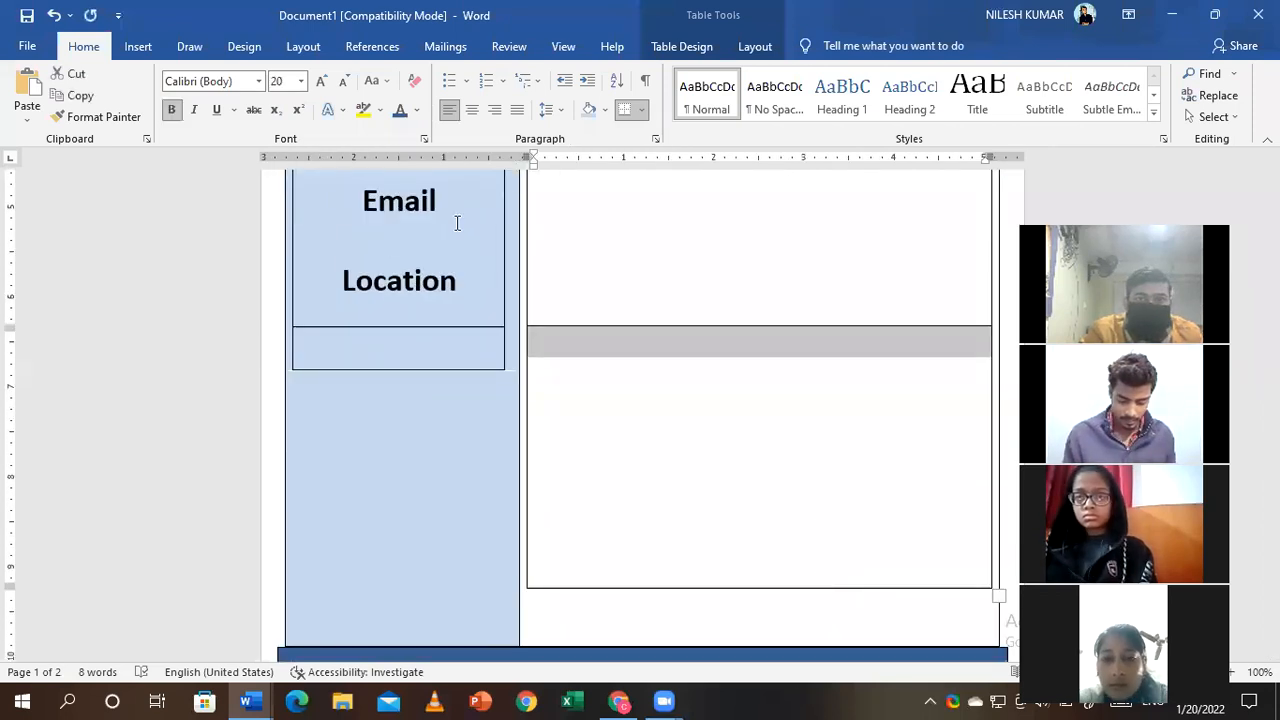
{"action": "left_click", "coordinate": [605, 110]}
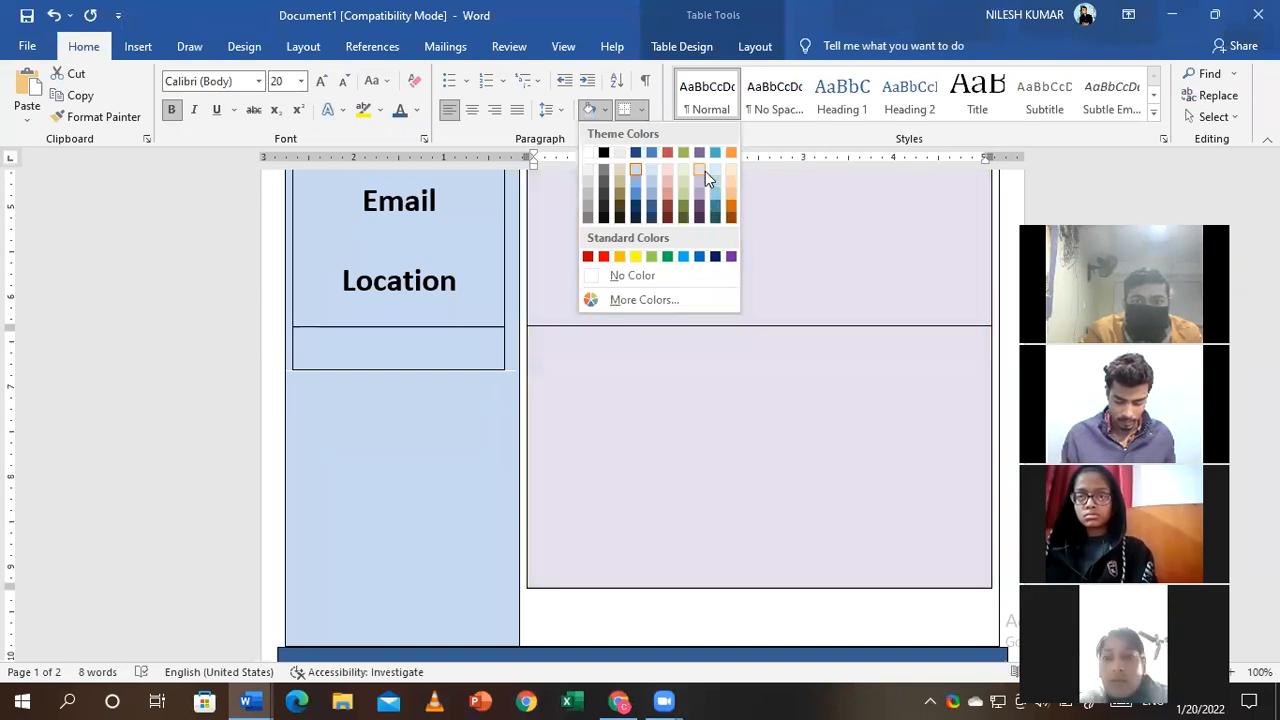
{"action": "key", "text": "Escape"}
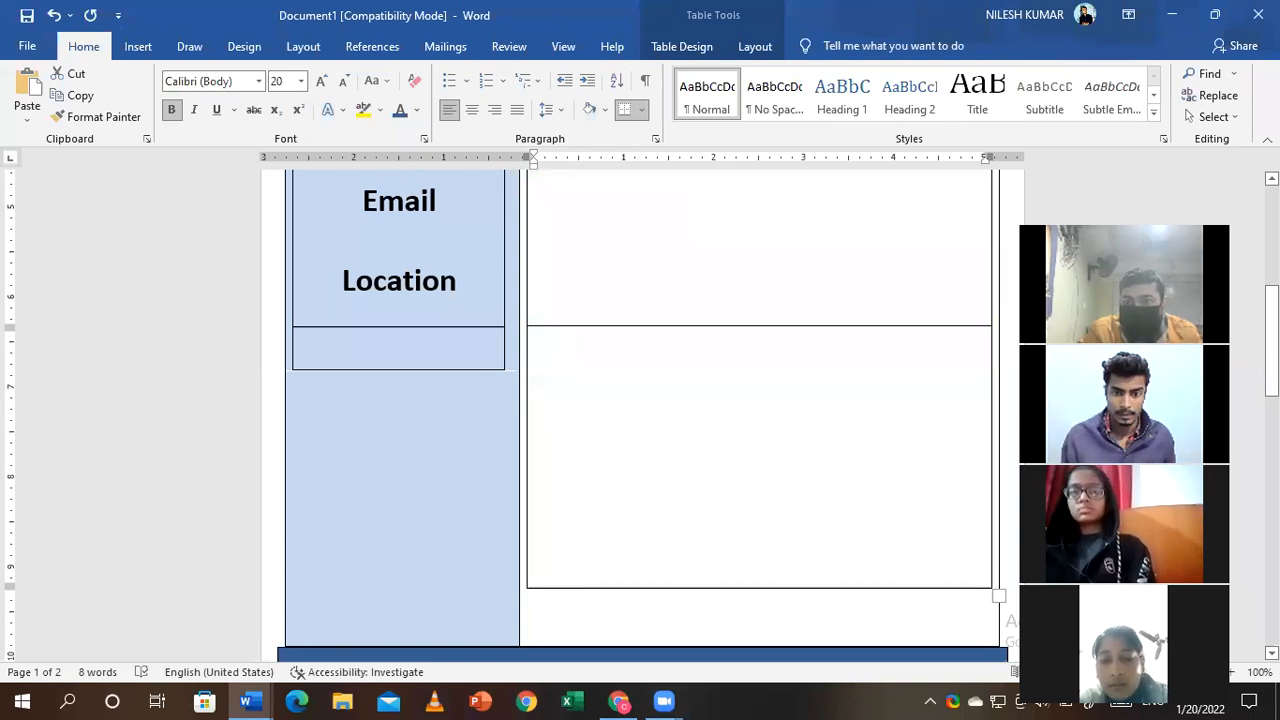
{"action": "scroll", "coordinate": [519, 228], "scroll_direction": "down", "scroll_amount": 3}
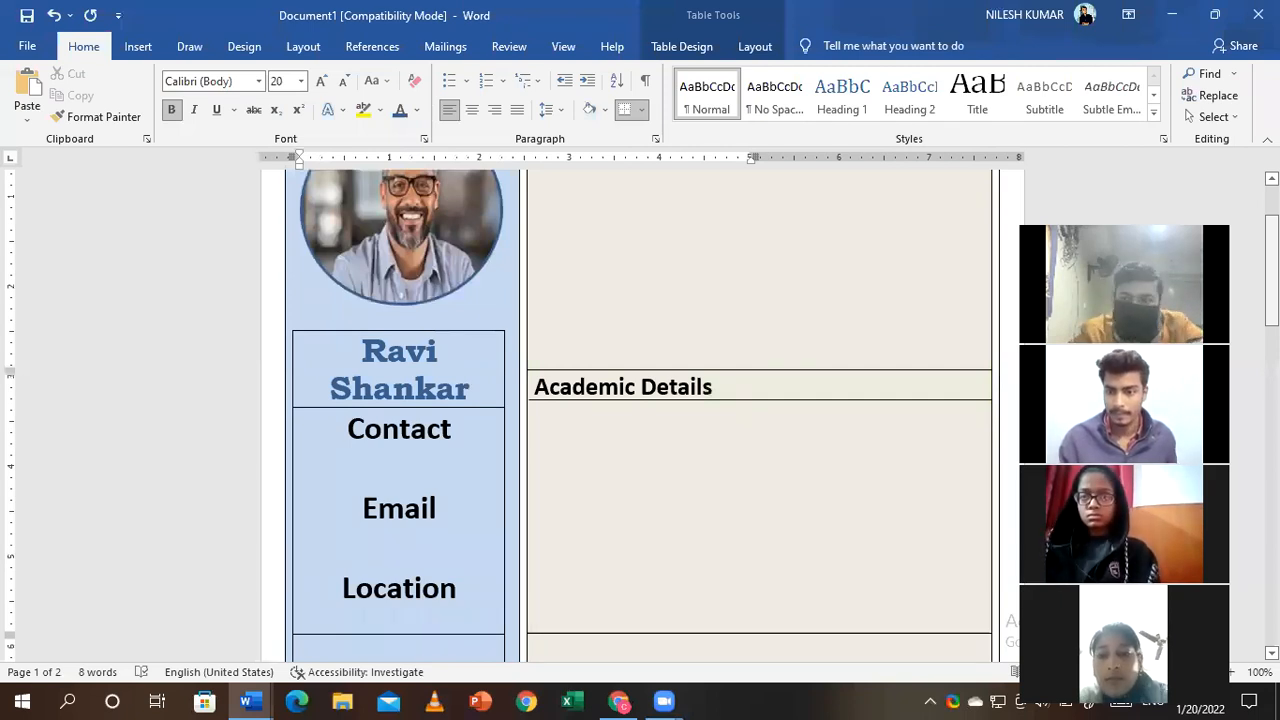
{"action": "left_click_drag", "start_coordinate": [1272, 287], "coordinate": [1272, 288]}
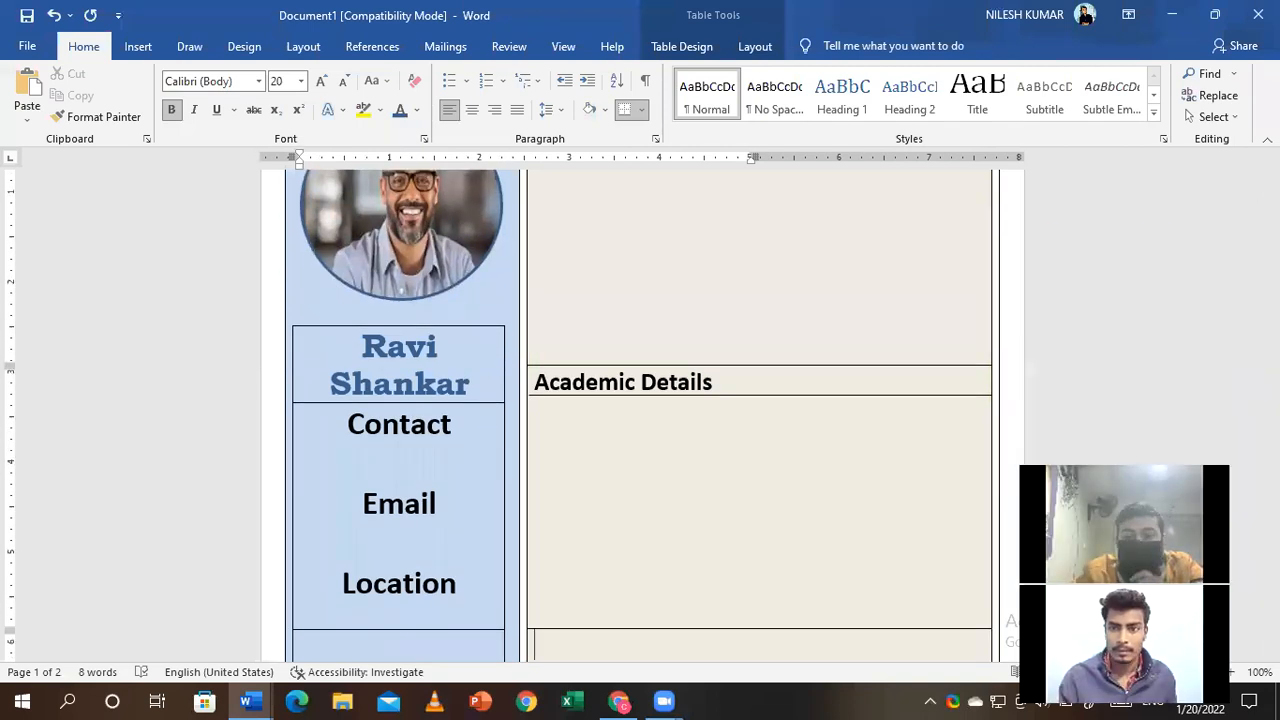
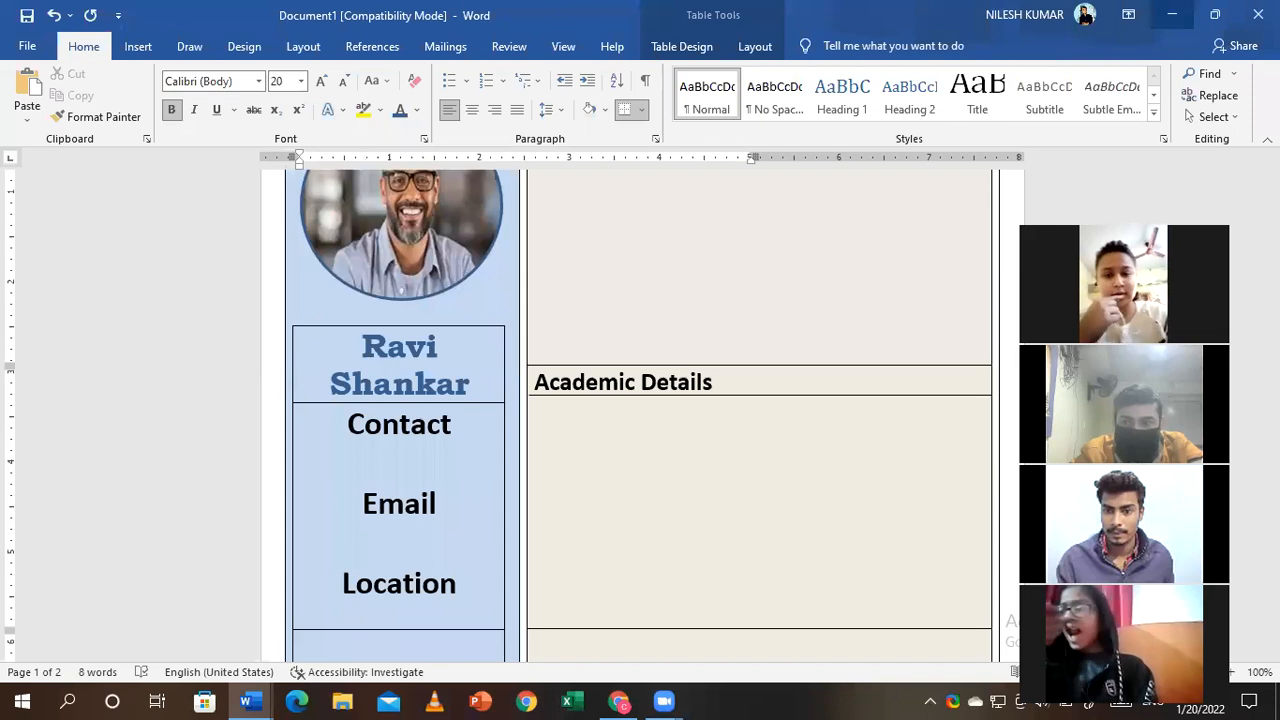
- Scroll down the Document2 résumé to reach the Skills bar chart
{"action": "scroll", "coordinate": [752, 600], "scroll_direction": "down", "scroll_amount": 3}
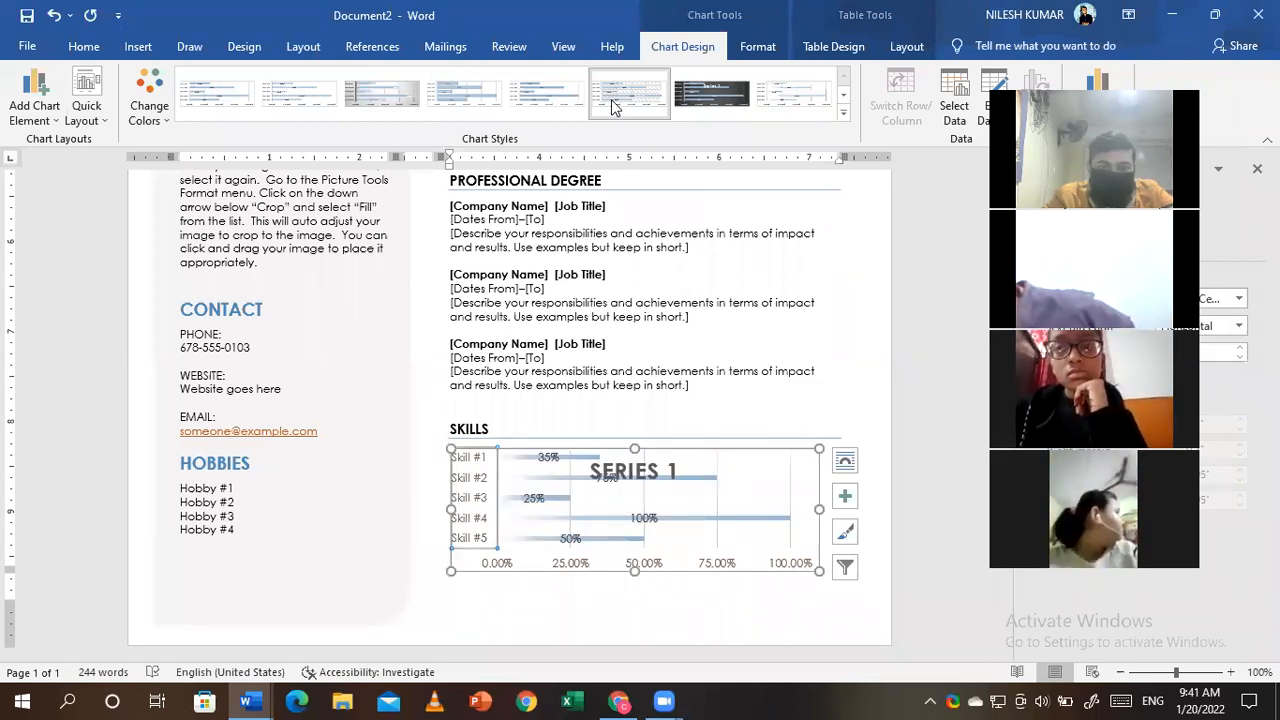
- Apply chart Style 1 to the Skills chart and replace Hobby #1 with 'Writing'
{"action": "left_click", "coordinate": [217, 93]}
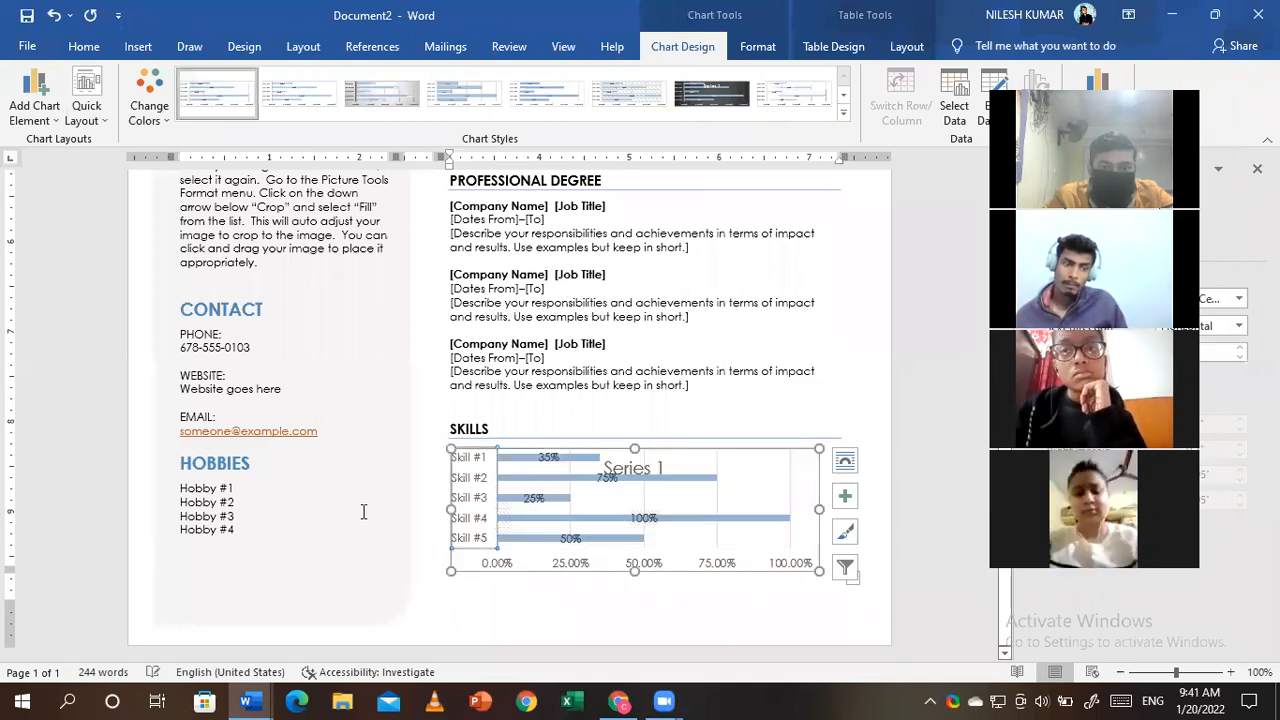
{"action": "left_click", "coordinate": [214, 515]}
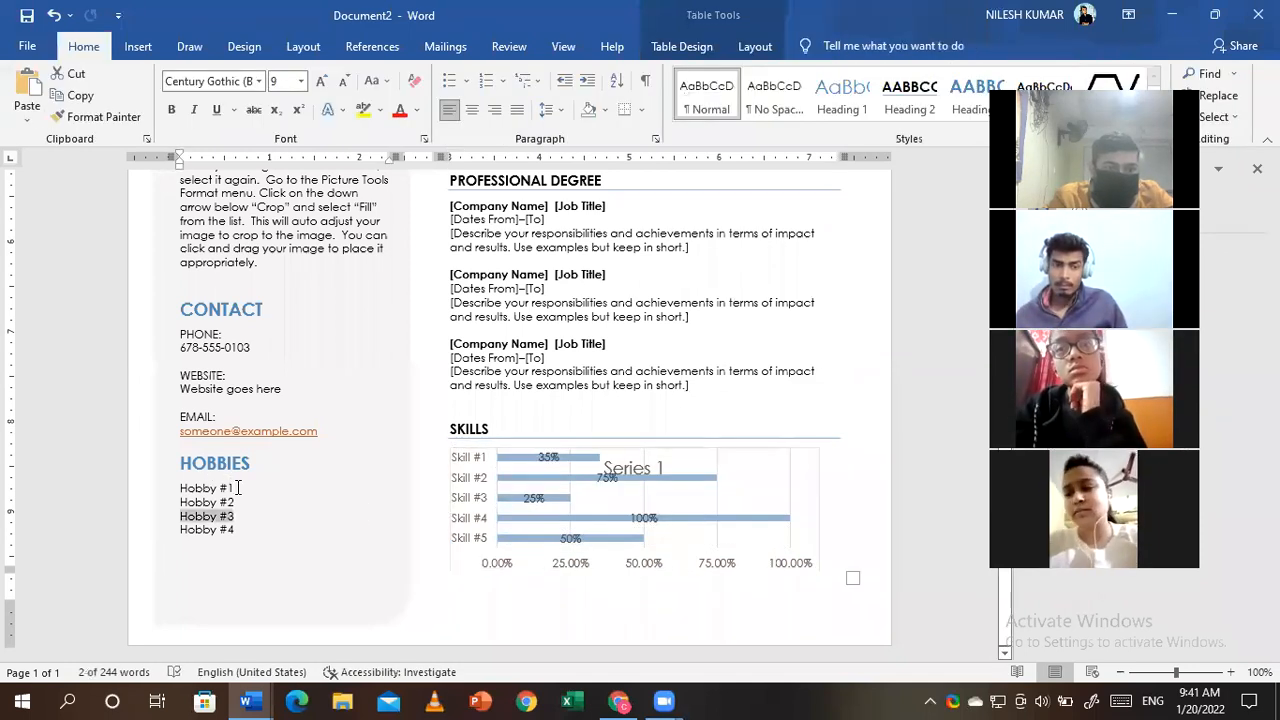
{"action": "left_click", "coordinate": [238, 487]}
{"action": "key", "text": "BackSpace"}
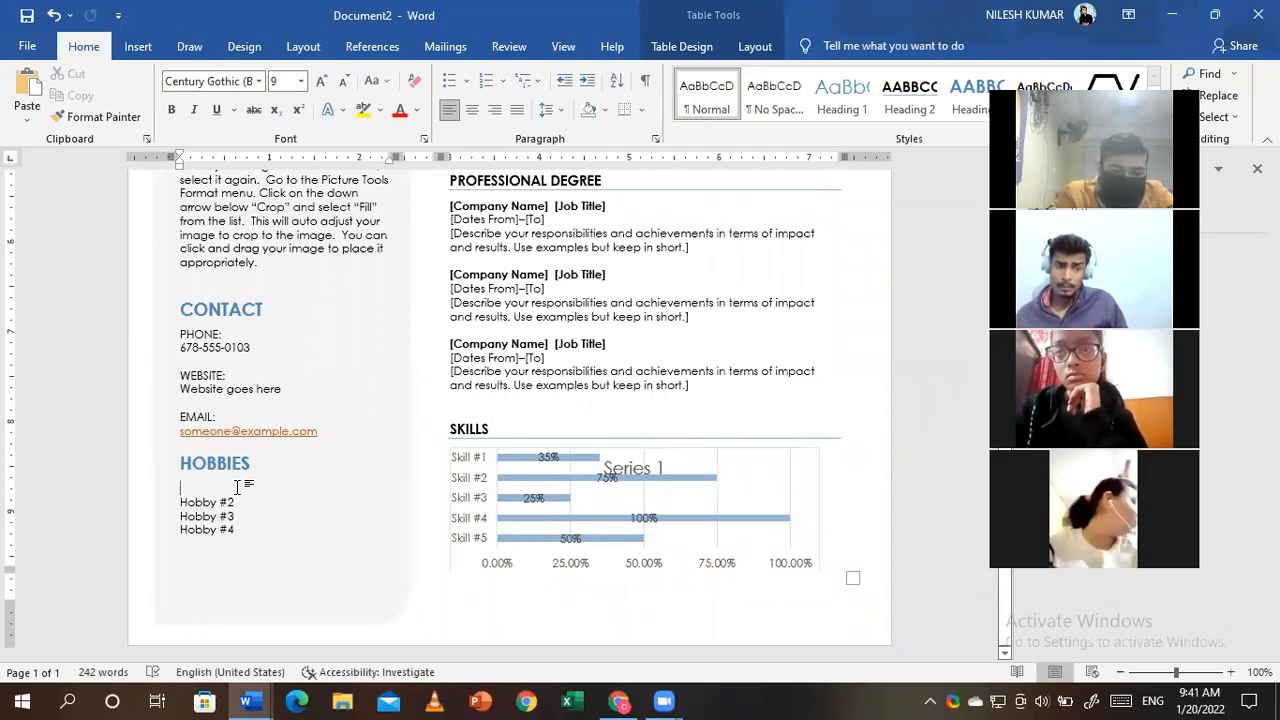
{"action": "type", "text": "p"}
{"action": "key", "text": "BackSpace"}
{"action": "key", "text": "BackSpace"}
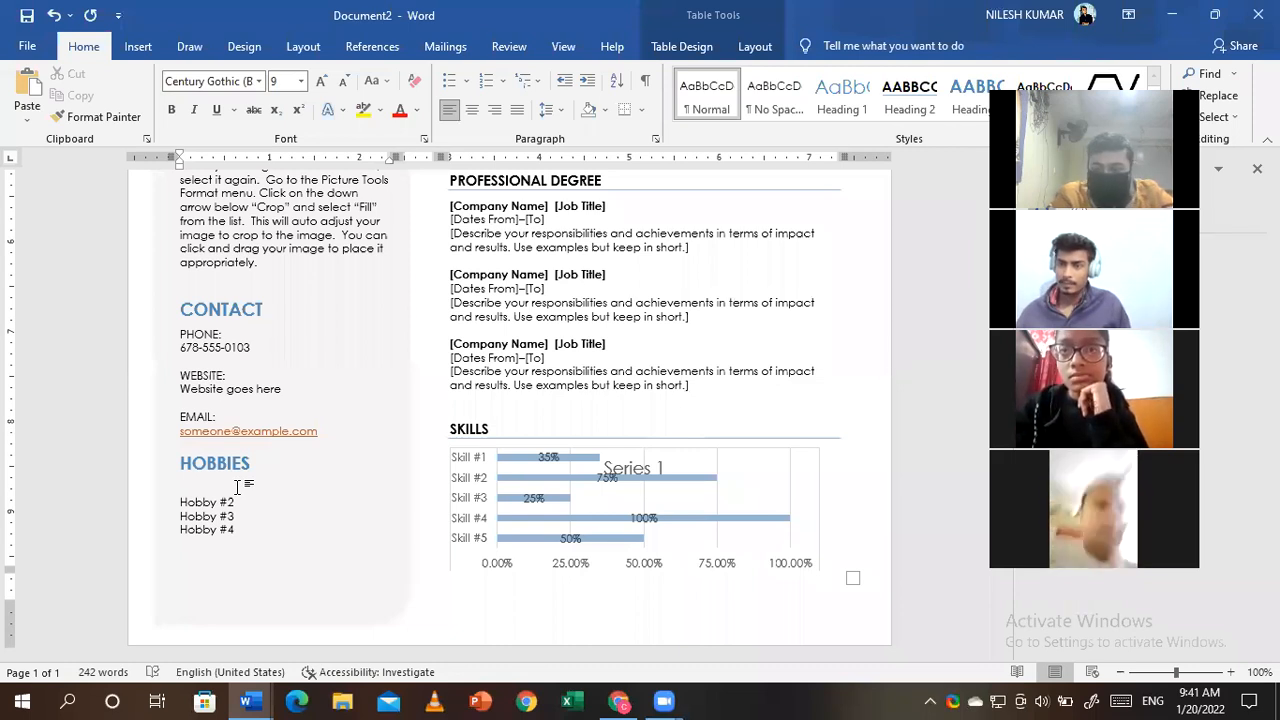
{"action": "type", "text": "Writing"}
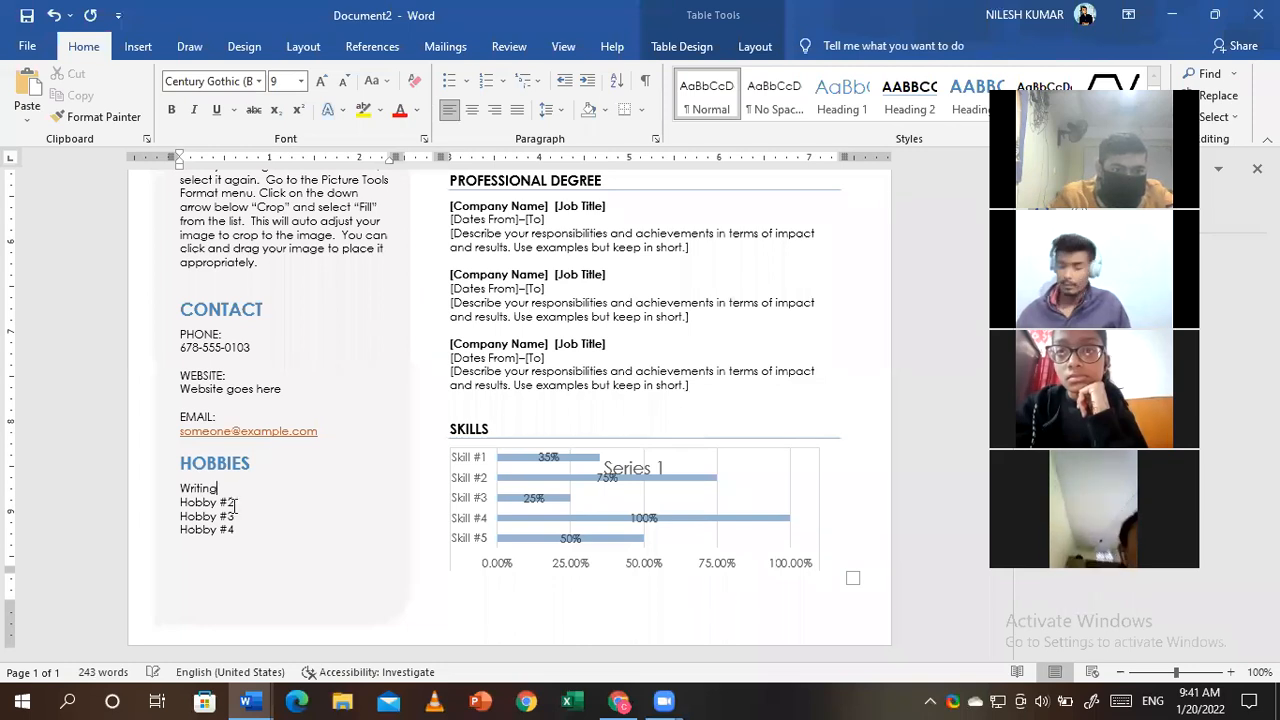
- Replace the Hobby #2 placeholder with 'Playing'
{"action": "triple_click", "coordinate": [231, 505]}
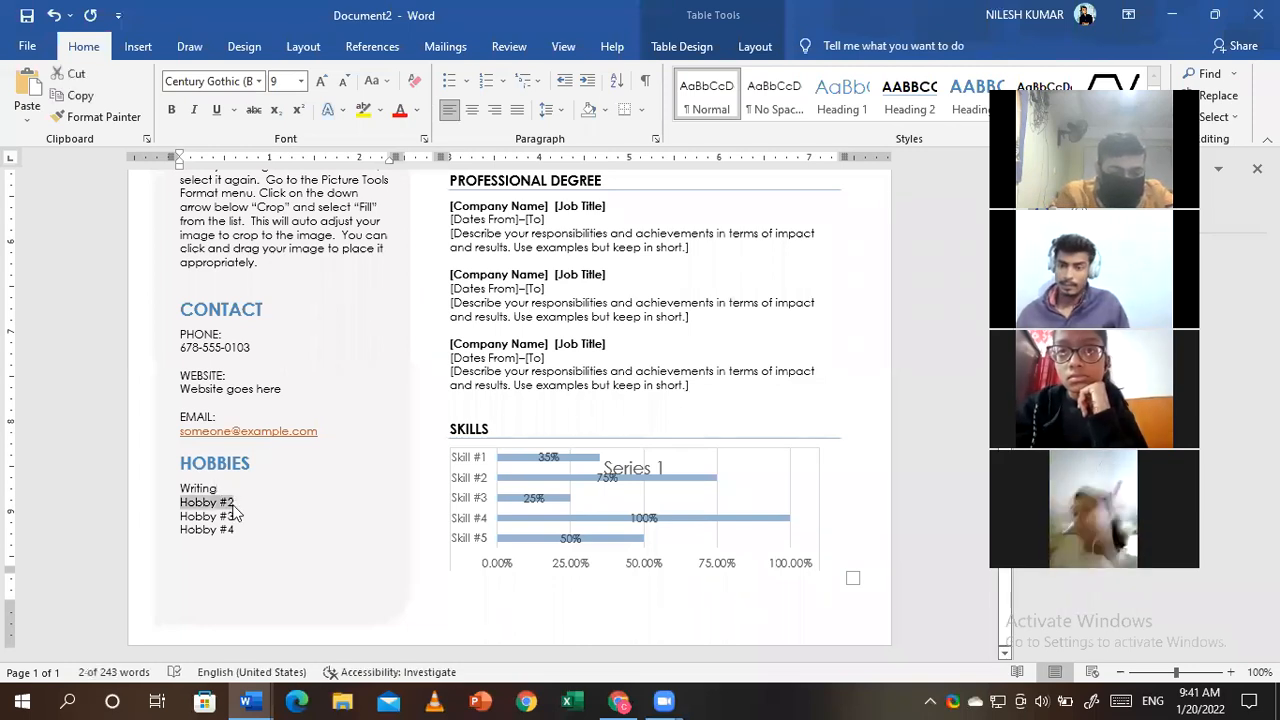
{"action": "type", "text": "Playin"}
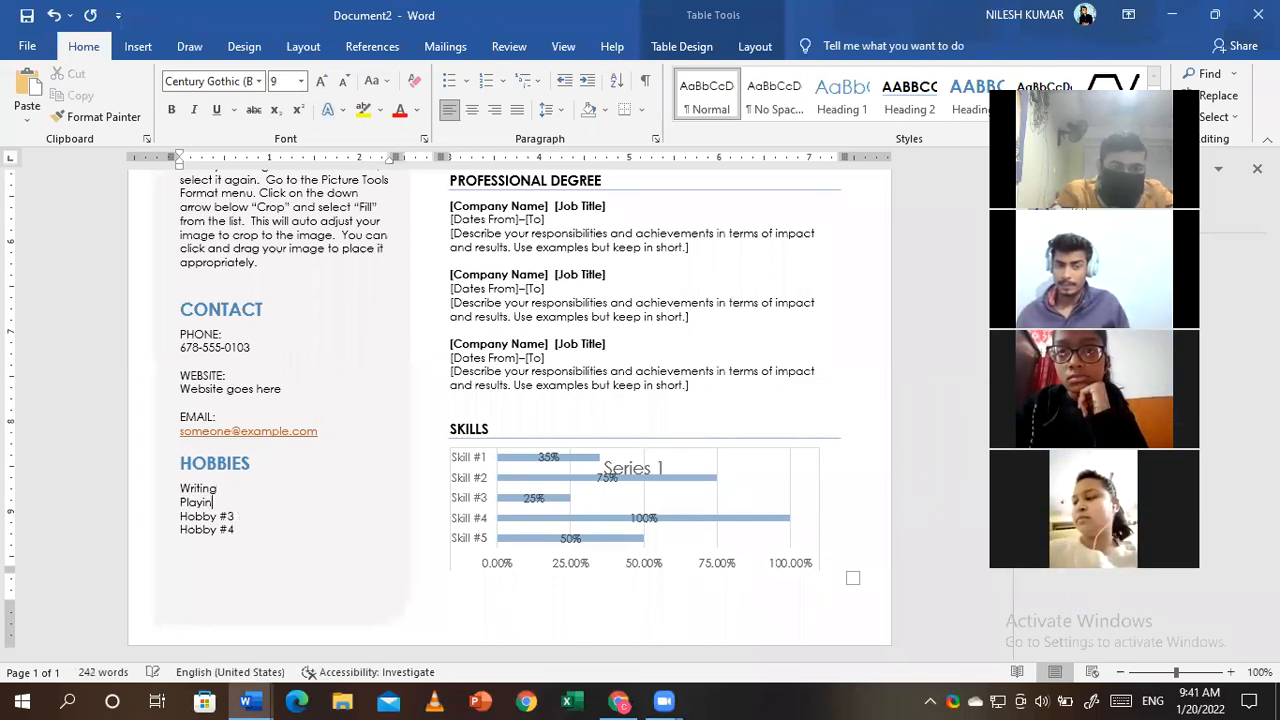
{"action": "type", "text": "g"}
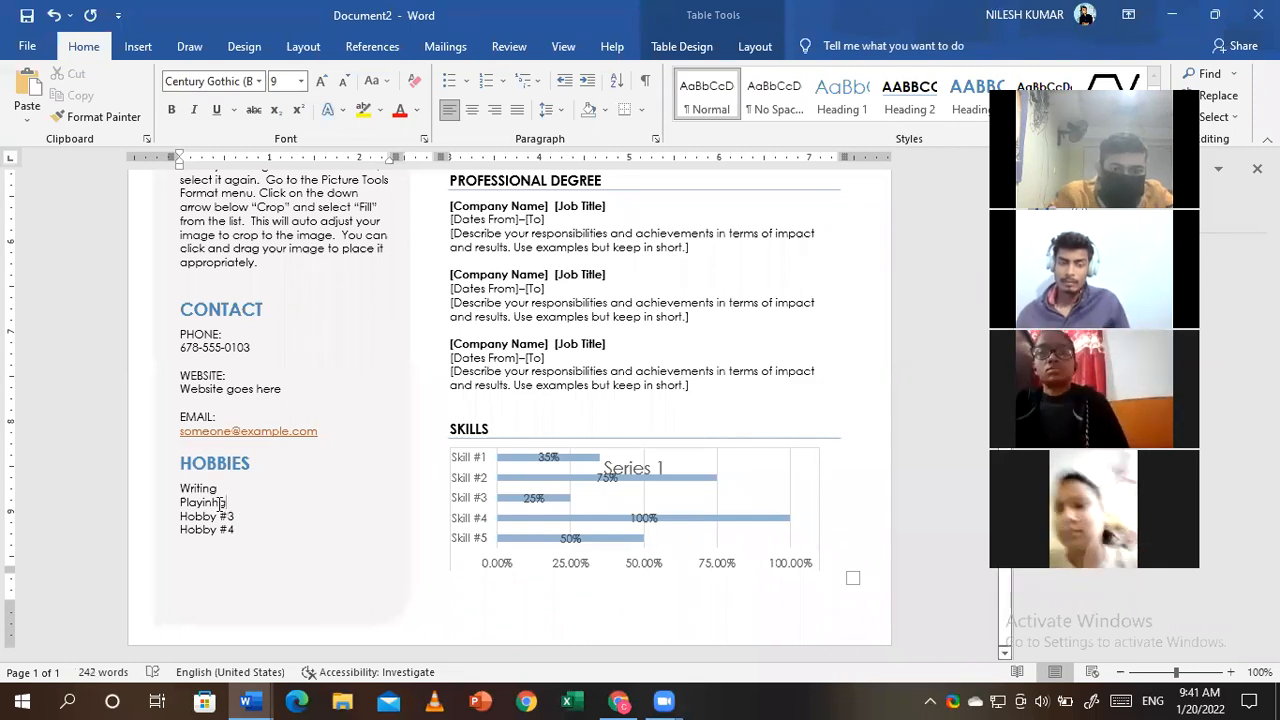
{"action": "key", "text": "BackSpace"}
{"action": "key", "text": "Right"}
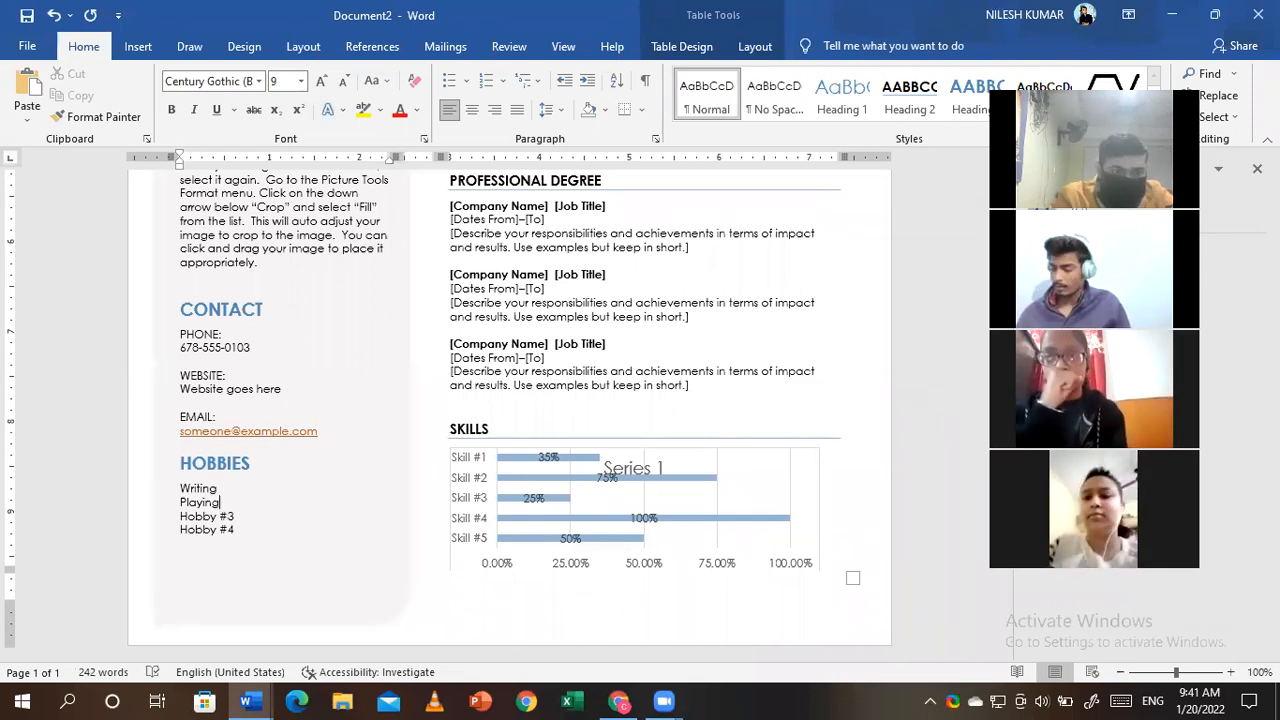
{"action": "key", "text": "Right"}
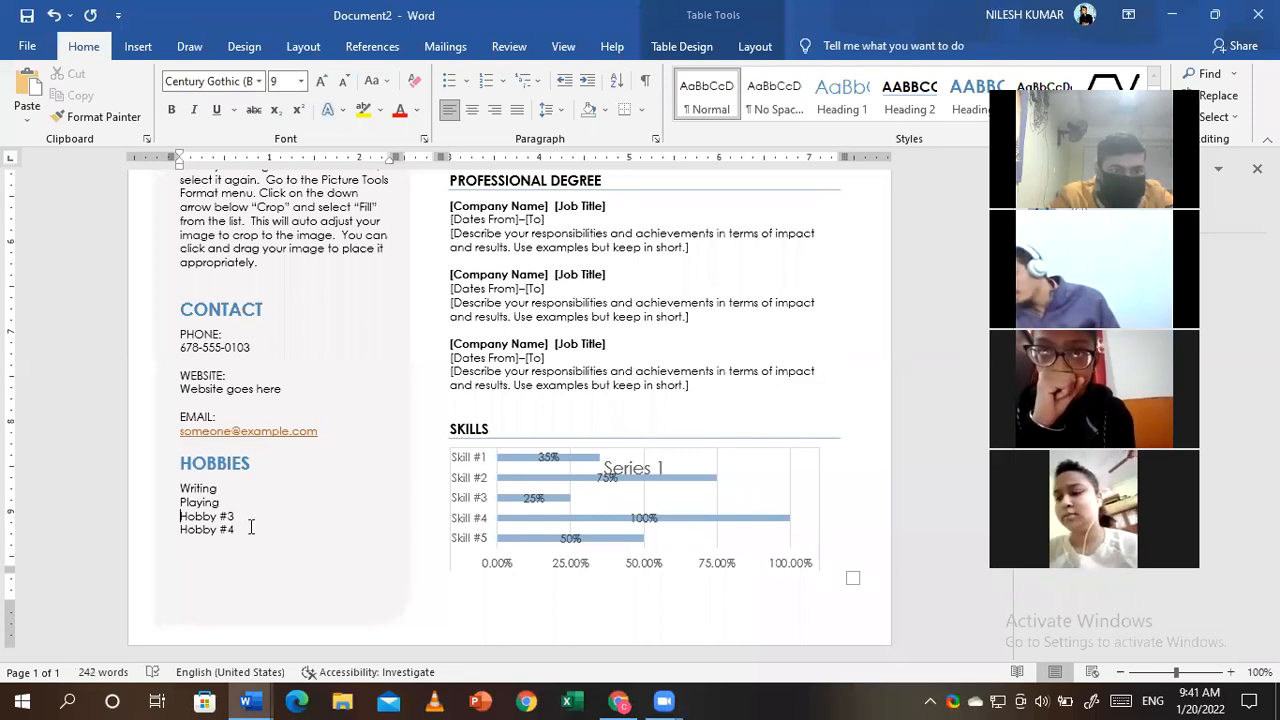
- Replace Hobby #3 with 'Travelling' and delete the leftover Hobby #4 line
{"action": "left_click", "coordinate": [241, 520], "text": "shift"}
{"action": "key", "text": "BackSpace"}
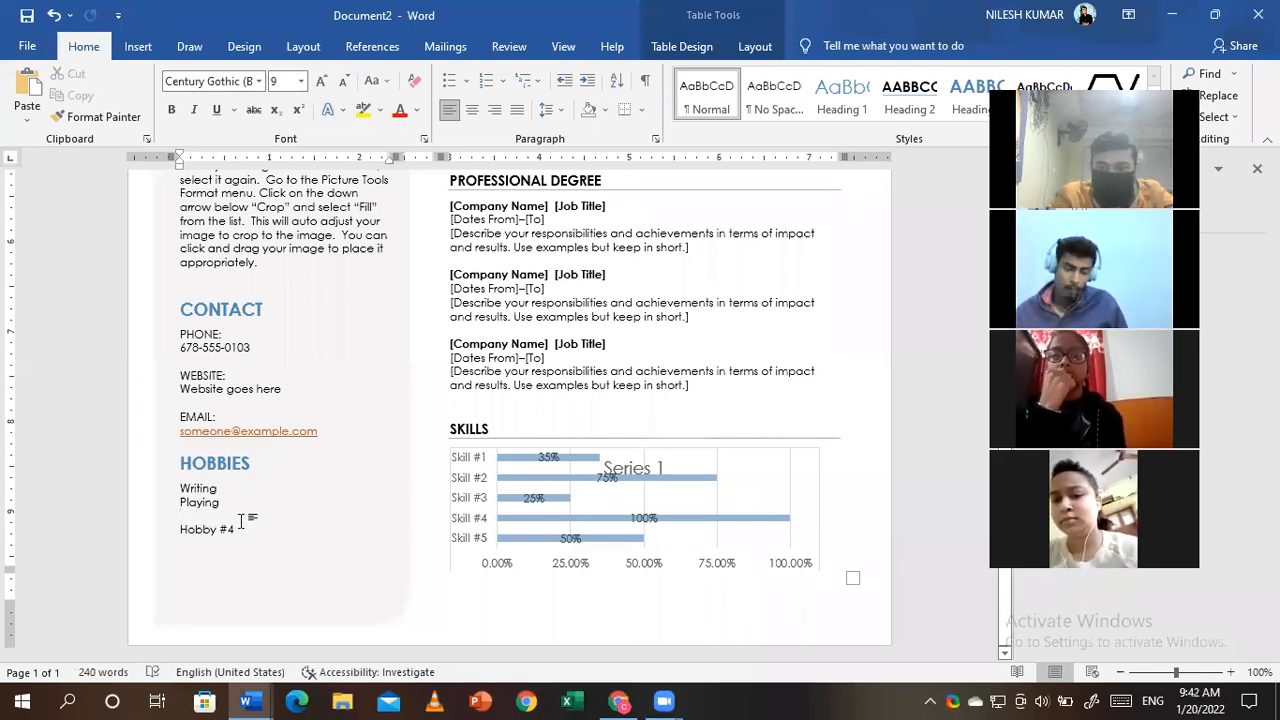
{"action": "type", "text": "Tr"}
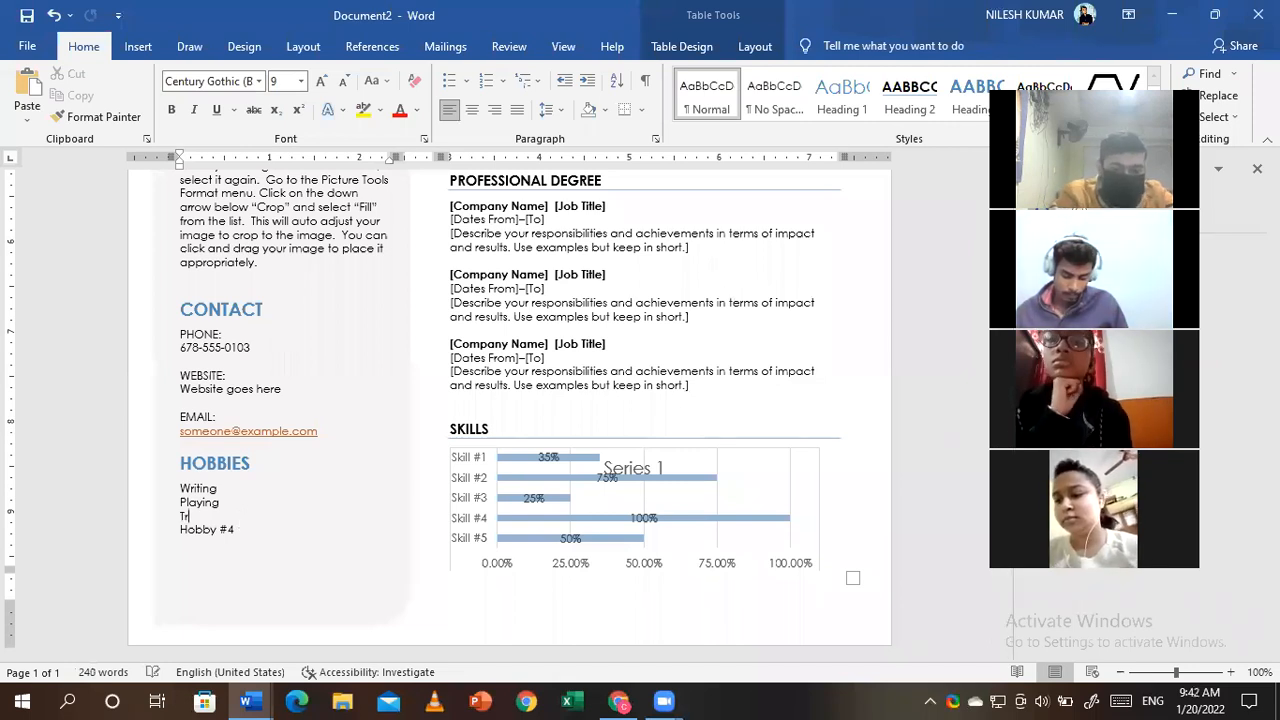
{"action": "type", "text": "avelling"}
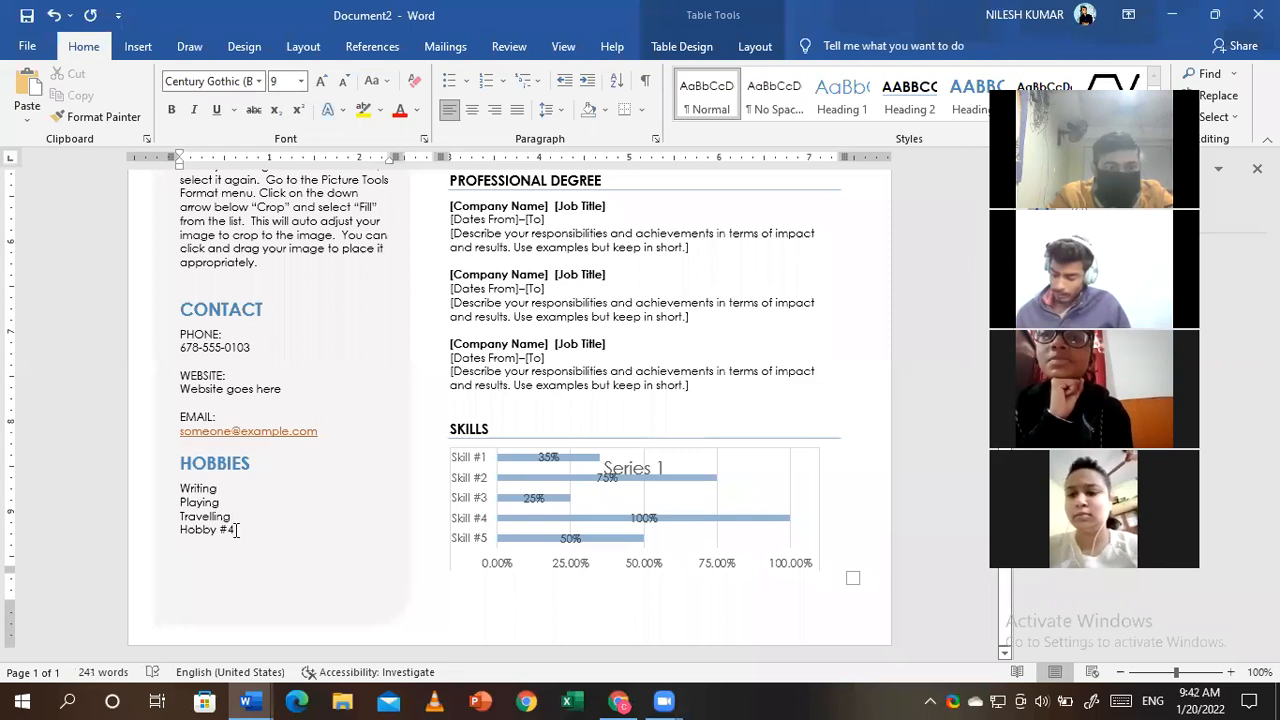
{"action": "triple_click", "coordinate": [236, 530]}
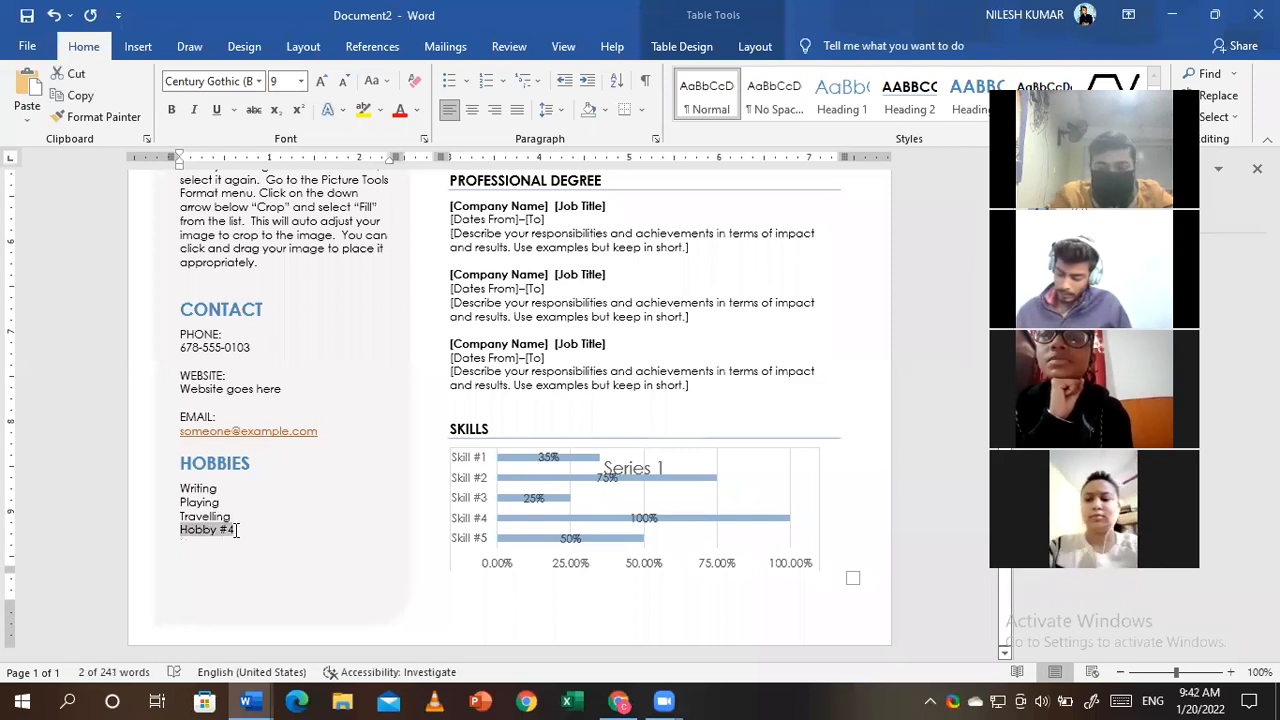
{"action": "key", "text": "BackSpace"}
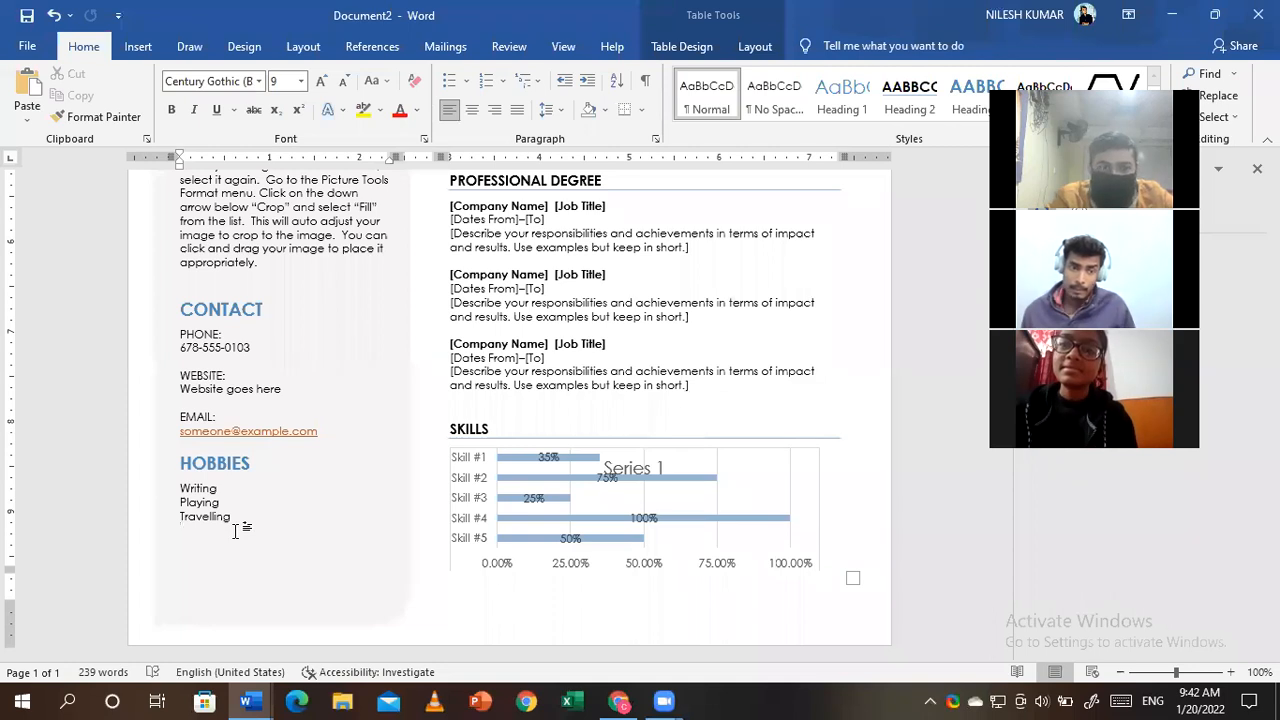
- Delete the WEBSITE label and 'Website goes here' entry from the Contact section
{"action": "left_click", "coordinate": [207, 317]}
{"action": "left_click", "coordinate": [213, 347]}
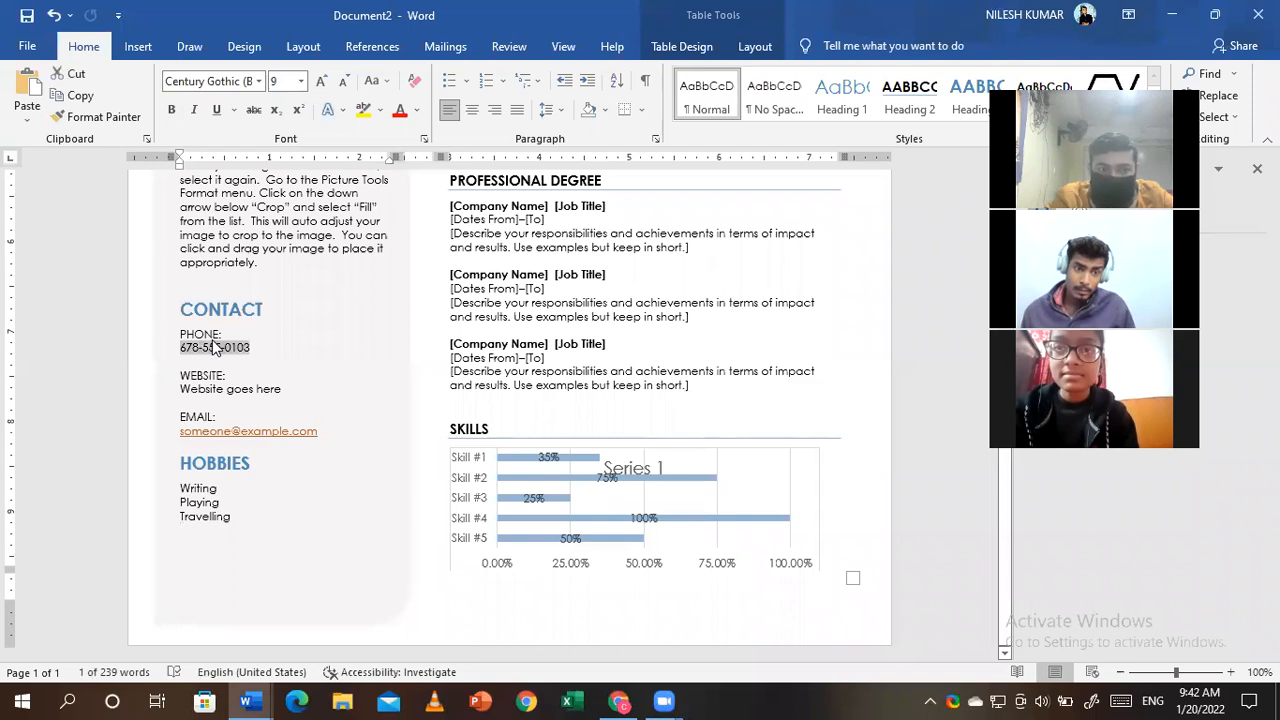
{"action": "left_click", "coordinate": [276, 390]}
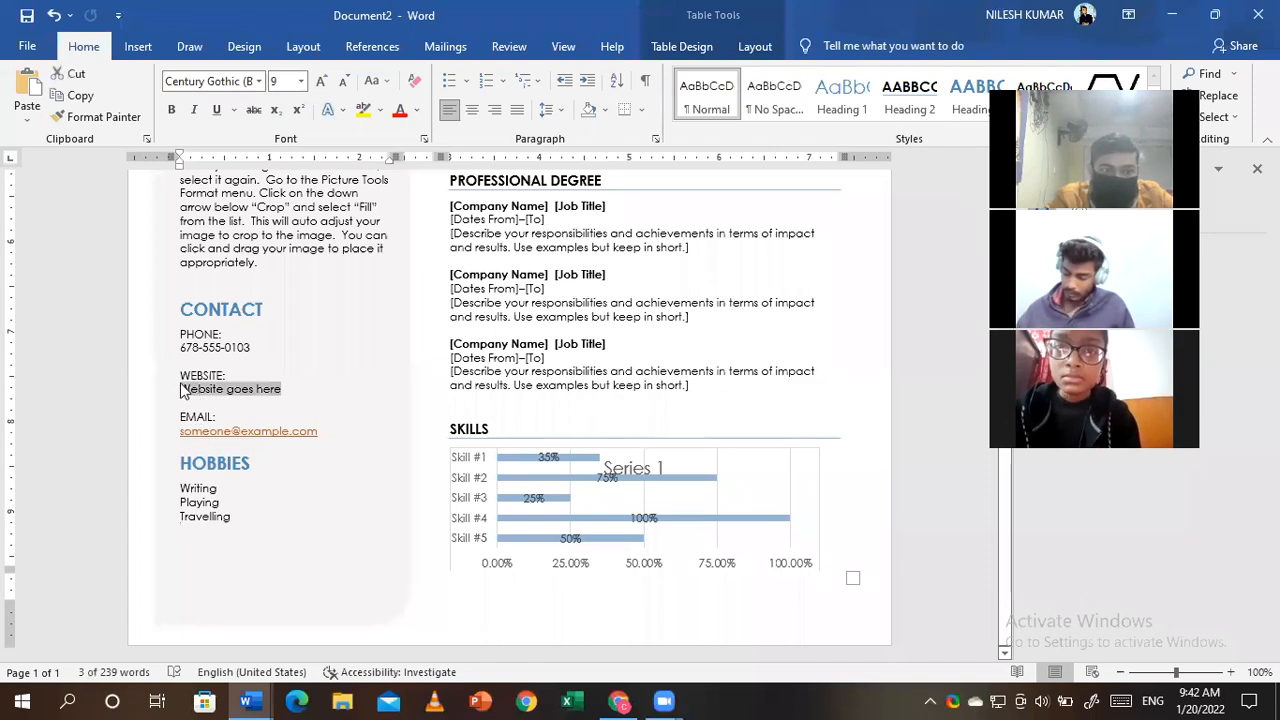
{"action": "left_click", "coordinate": [285, 390]}
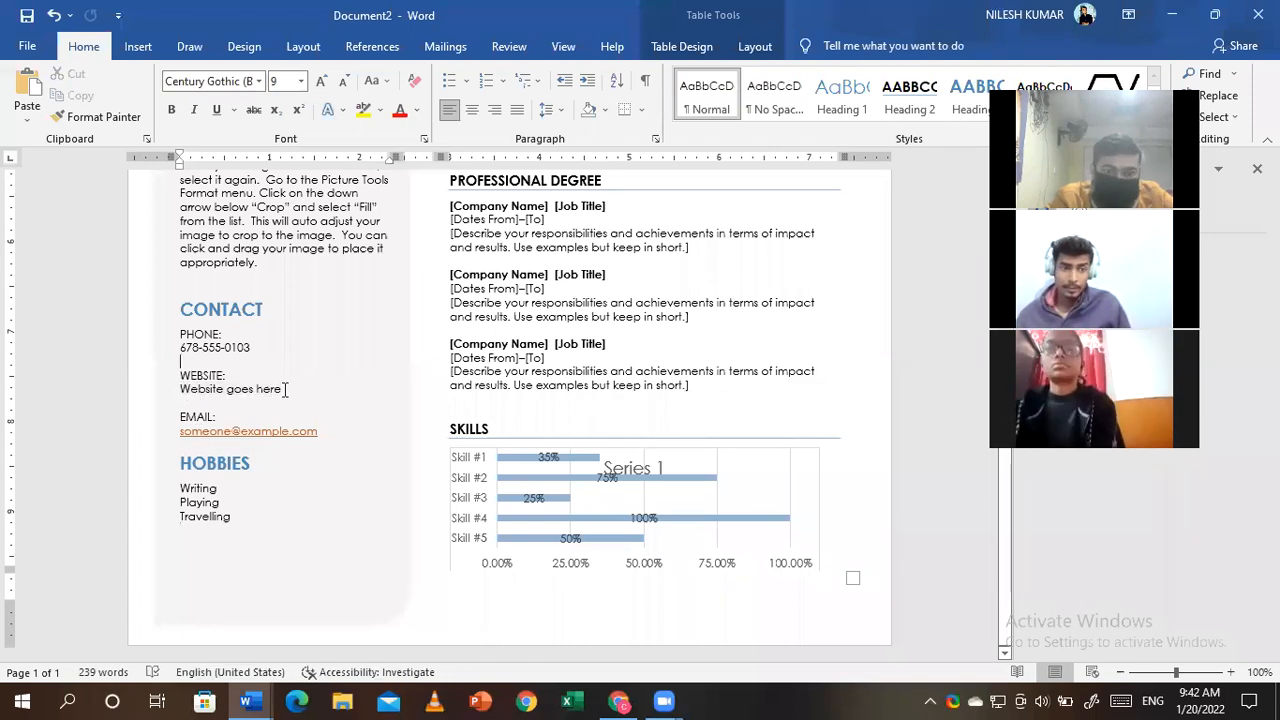
{"action": "left_click", "coordinate": [285, 390]}
{"action": "key", "text": "BackSpace"}
{"action": "key", "text": "BackSpace"}
{"action": "key", "text": "BackSpace"}
{"action": "key", "text": "BackSpace"}
{"action": "key", "text": "BackSpace"}
{"action": "key", "text": "BackSpace"}
{"action": "key", "text": "BackSpace"}
{"action": "key", "text": "BackSpace"}
{"action": "key", "text": "BackSpace"}
{"action": "key", "text": "BackSpace"}
{"action": "key", "text": "BackSpace"}
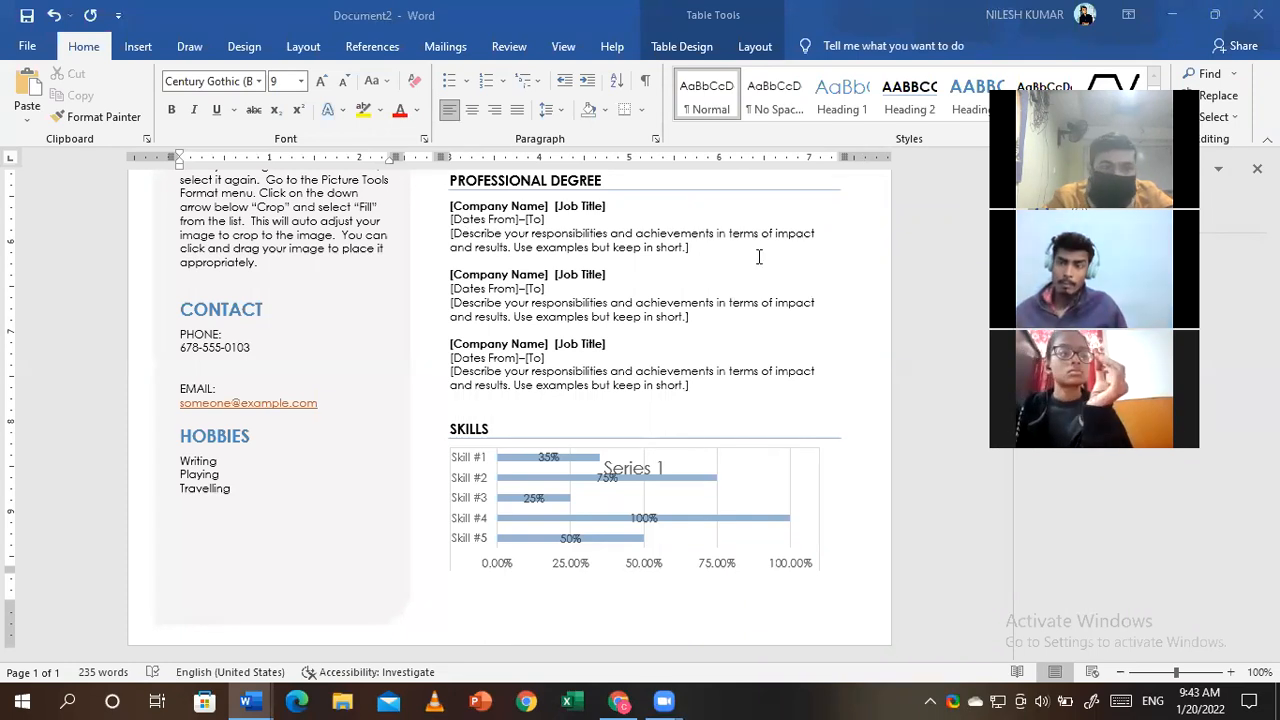
- Scroll up to the photo and Profile text, then switch to the Document1 window
{"action": "scroll", "coordinate": [425, 364], "scroll_direction": "up", "scroll_amount": 3}
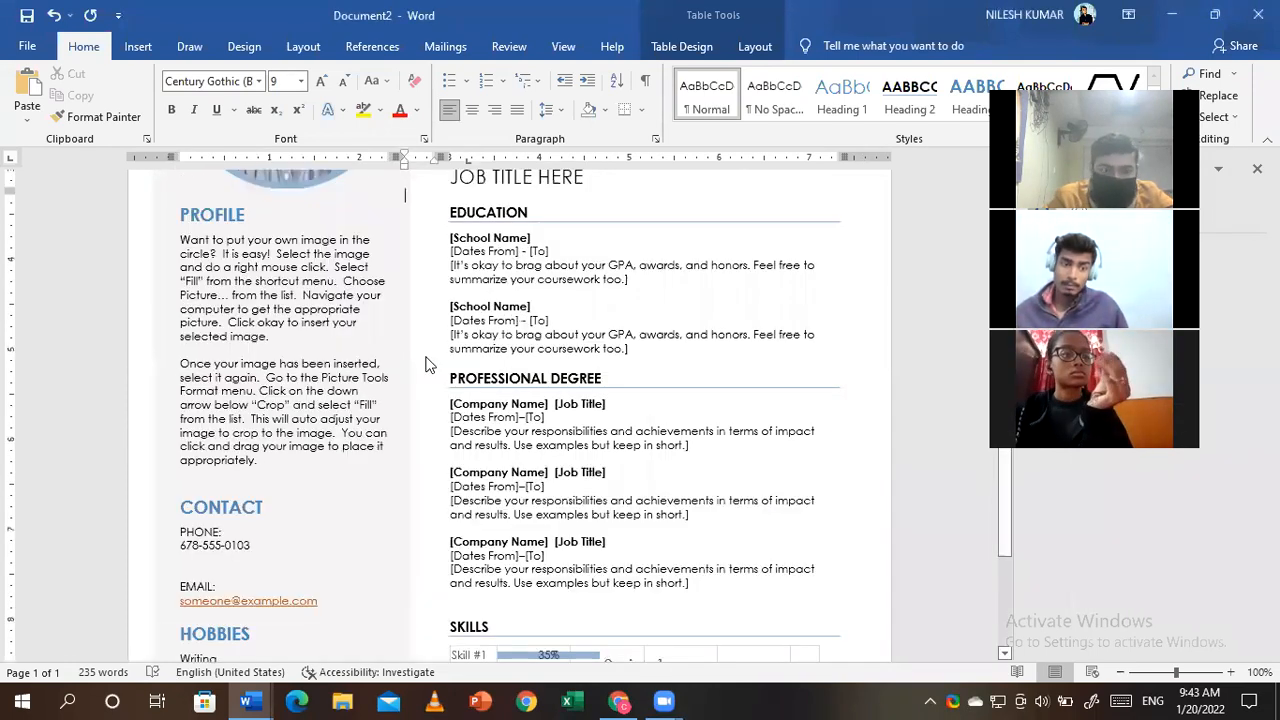
{"action": "scroll", "coordinate": [425, 364], "scroll_direction": "up", "scroll_amount": 4}
{"action": "left_click", "coordinate": [280, 400]}
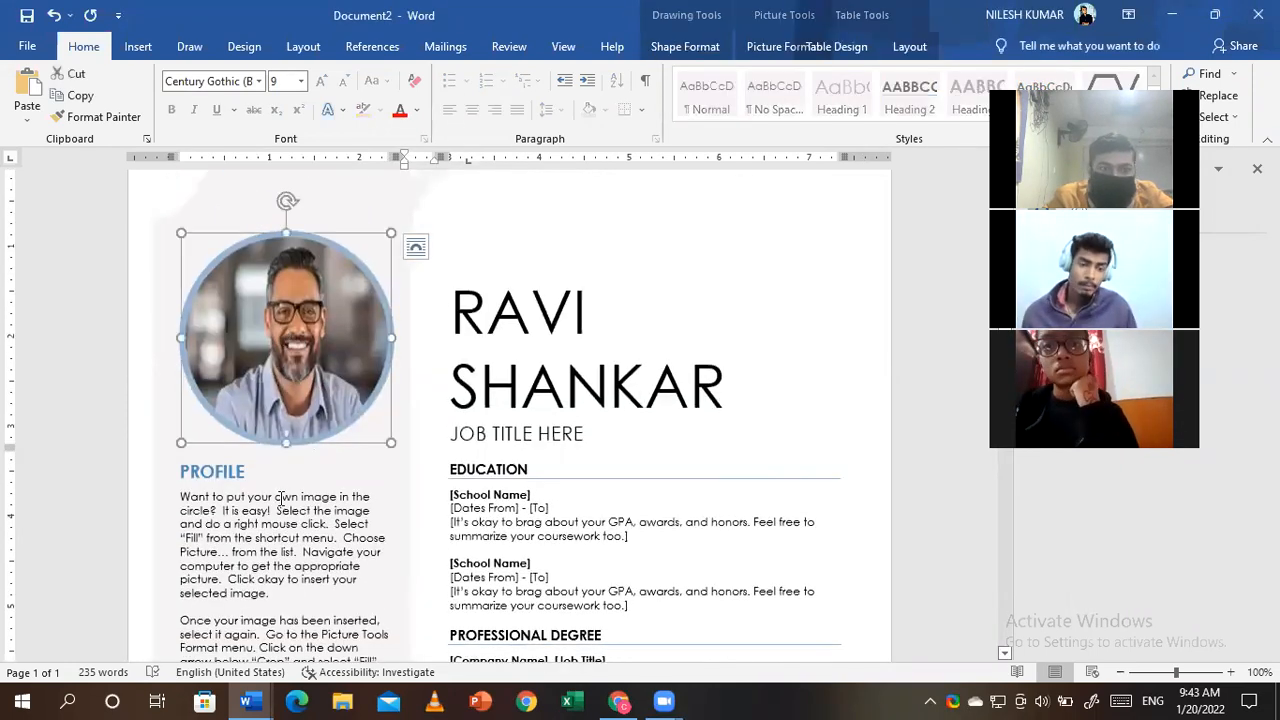
{"action": "triple_click", "coordinate": [185, 497]}
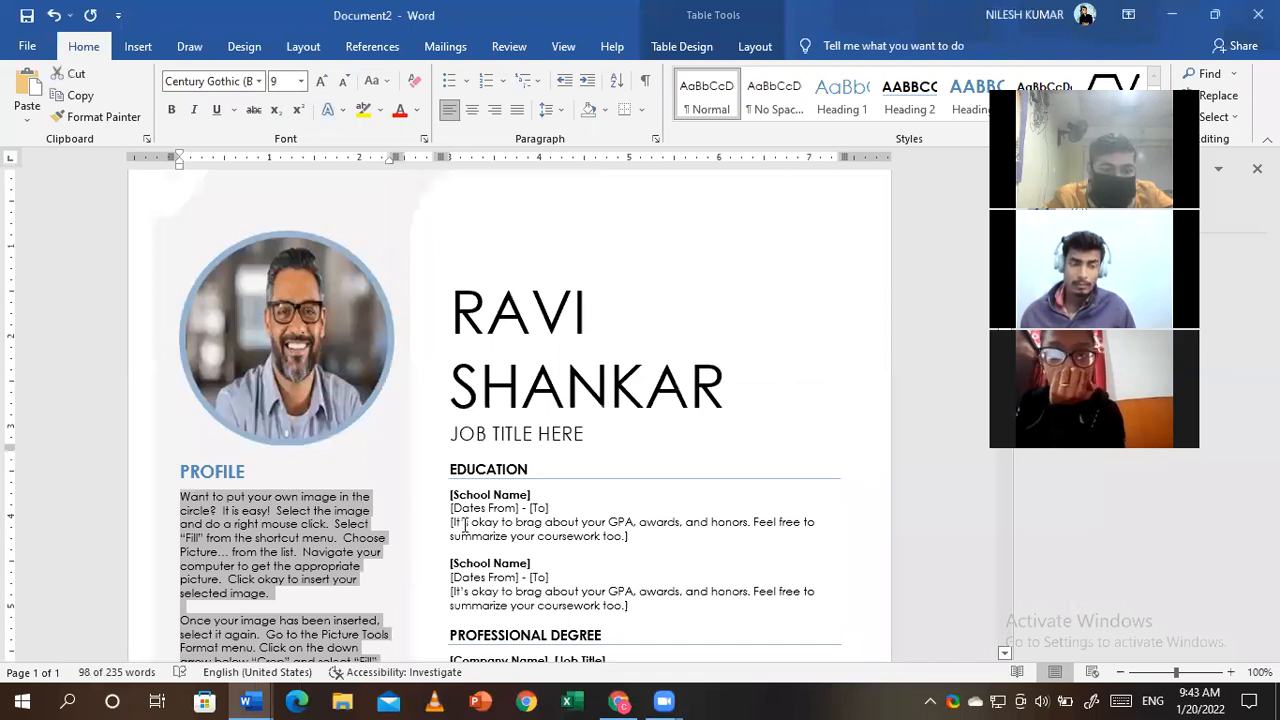
{"action": "left_click", "coordinate": [247, 700]}
{"action": "left_click", "coordinate": [147, 600]}
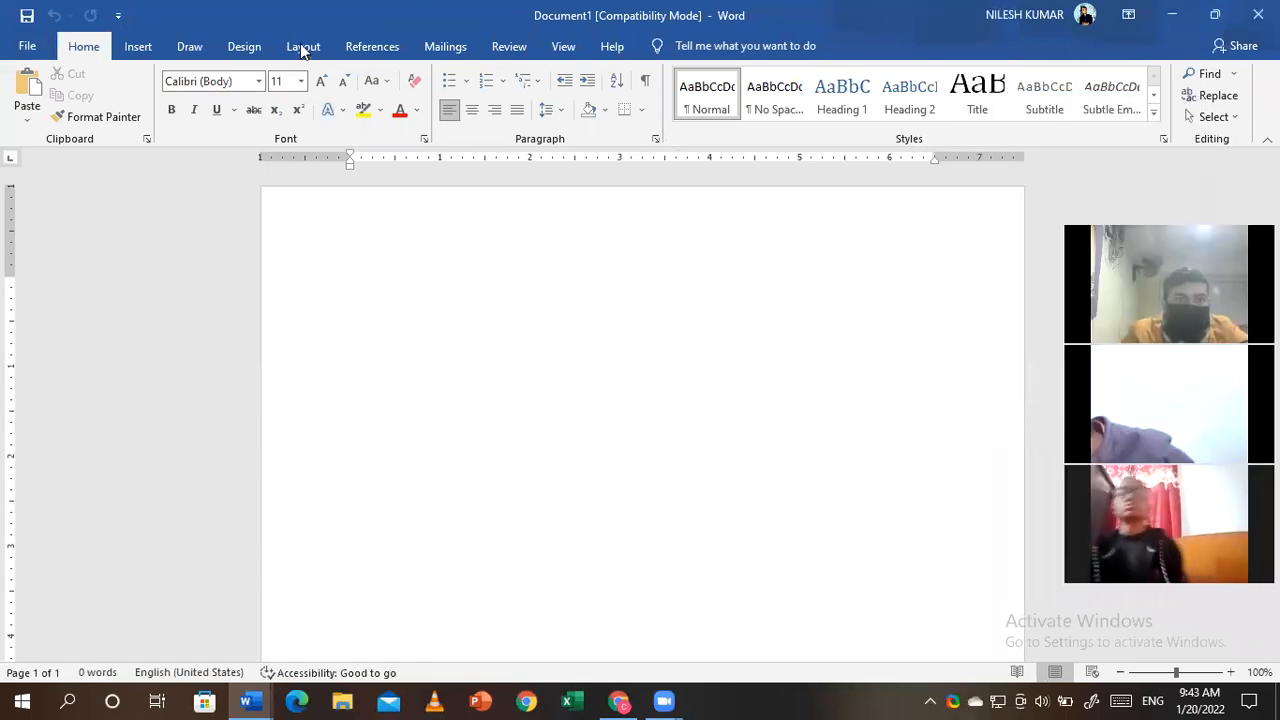
- Insert the Blank header design at the top of Document1's page
{"action": "left_click", "coordinate": [300, 45]}
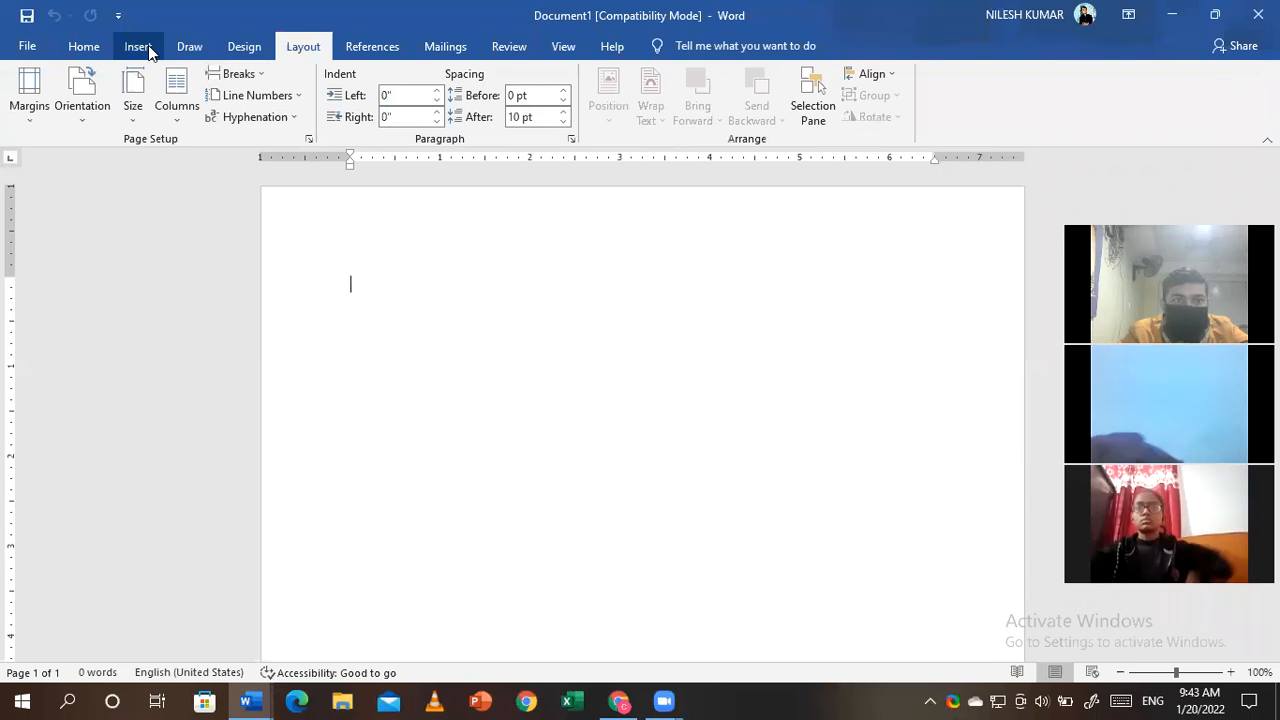
{"action": "left_click", "coordinate": [148, 45]}
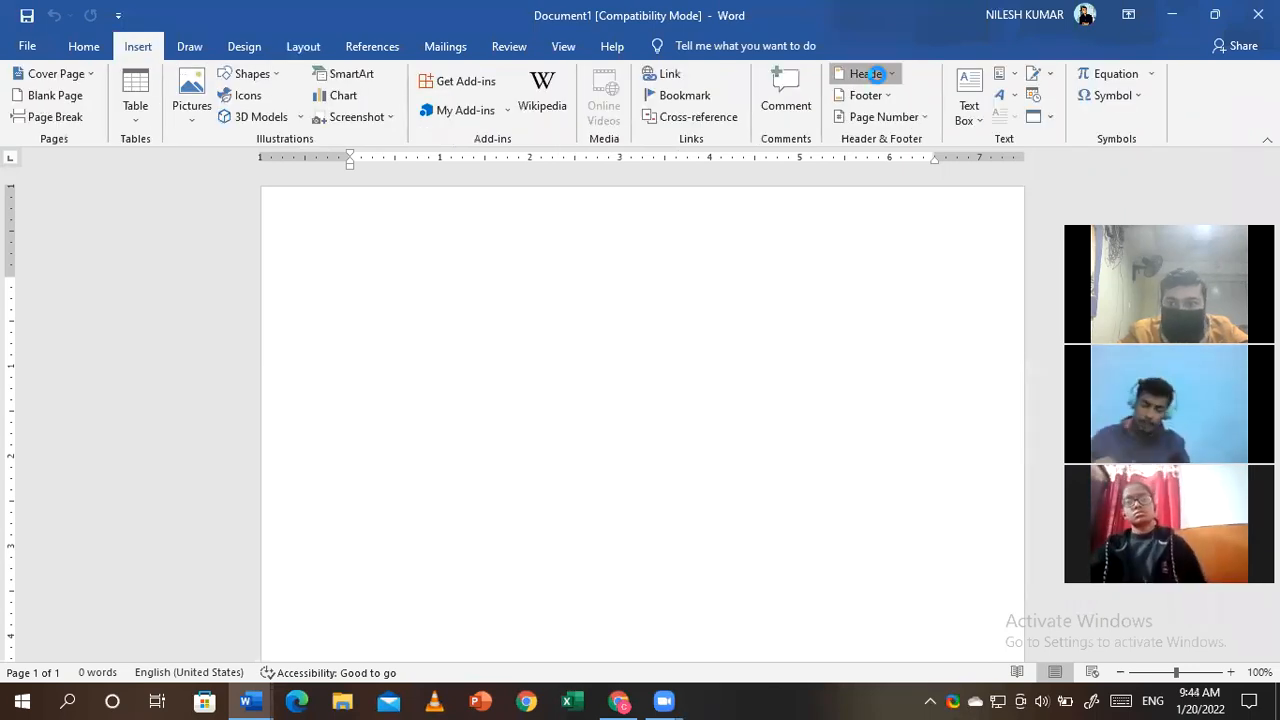
{"action": "left_click", "coordinate": [875, 74]}
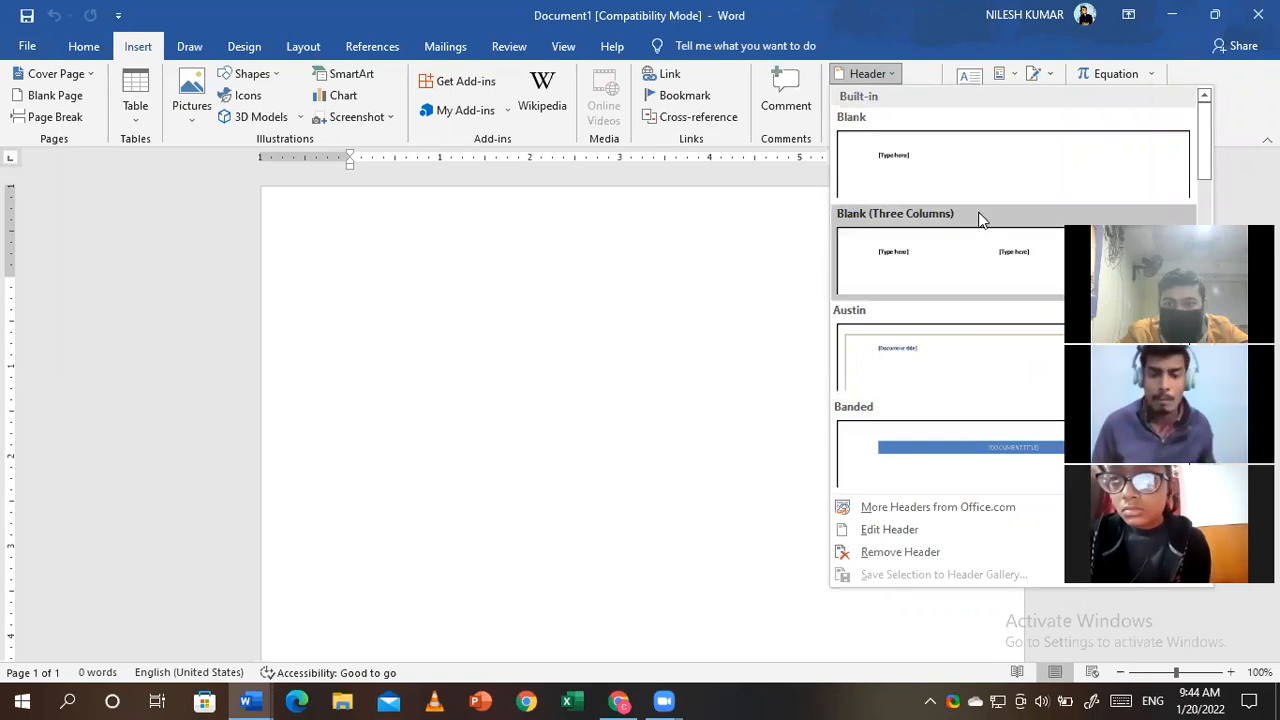
{"action": "left_click_drag", "start_coordinate": [1203, 165], "coordinate": [1206, 218]}
{"action": "scroll", "coordinate": [1206, 218], "scroll_direction": "down", "scroll_amount": 1}
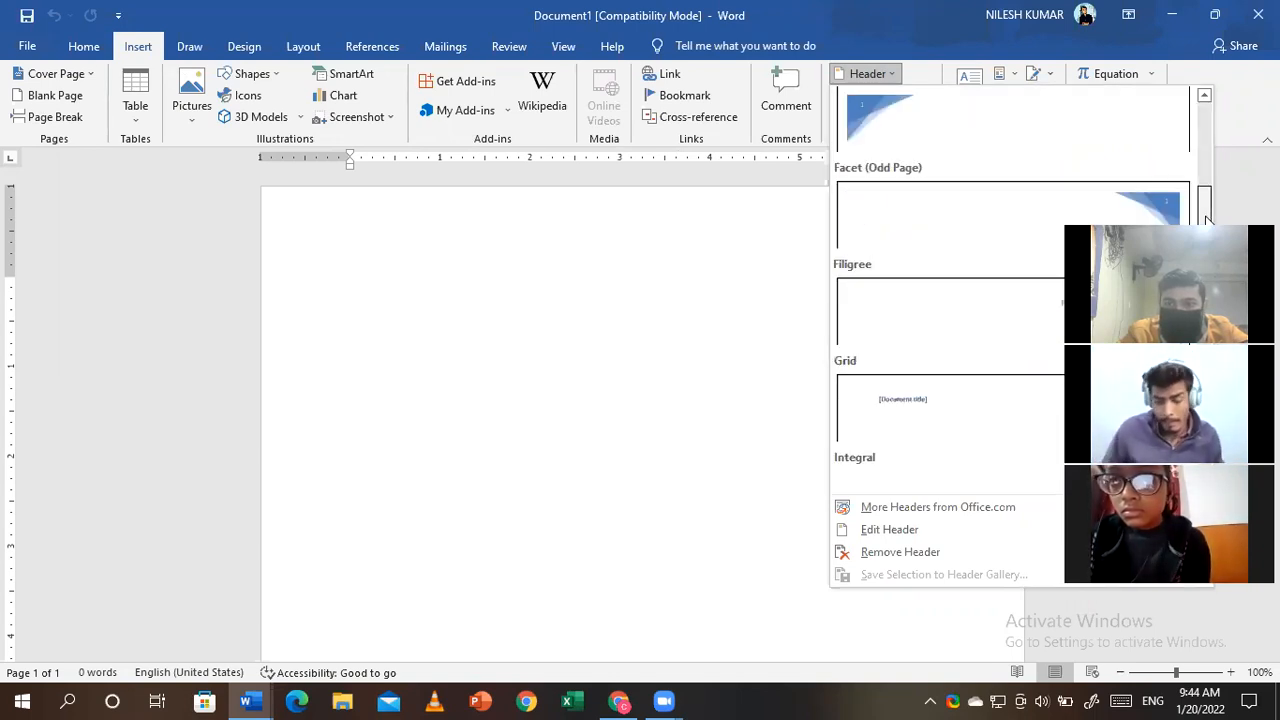
{"action": "scroll", "coordinate": [1206, 218], "scroll_direction": "down", "scroll_amount": 2}
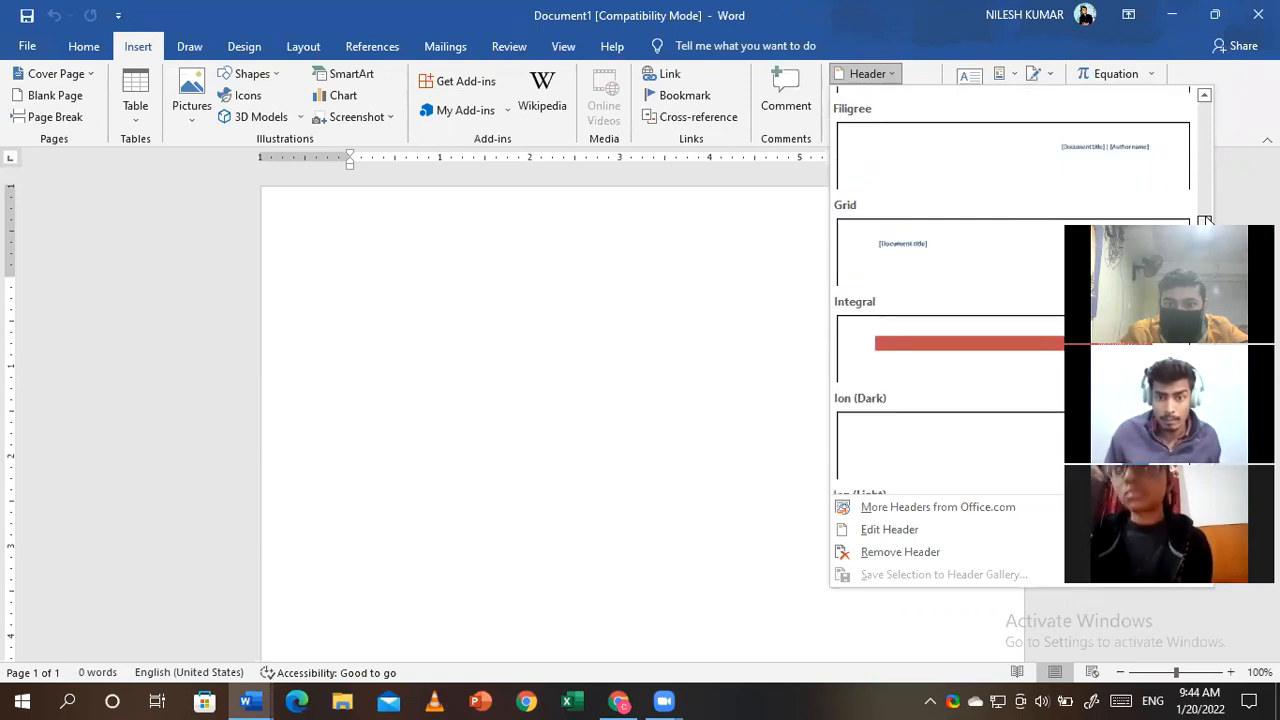
{"action": "scroll", "coordinate": [1206, 220], "scroll_direction": "down", "scroll_amount": 6}
{"action": "scroll", "coordinate": [1208, 220], "scroll_direction": "up", "scroll_amount": 3}
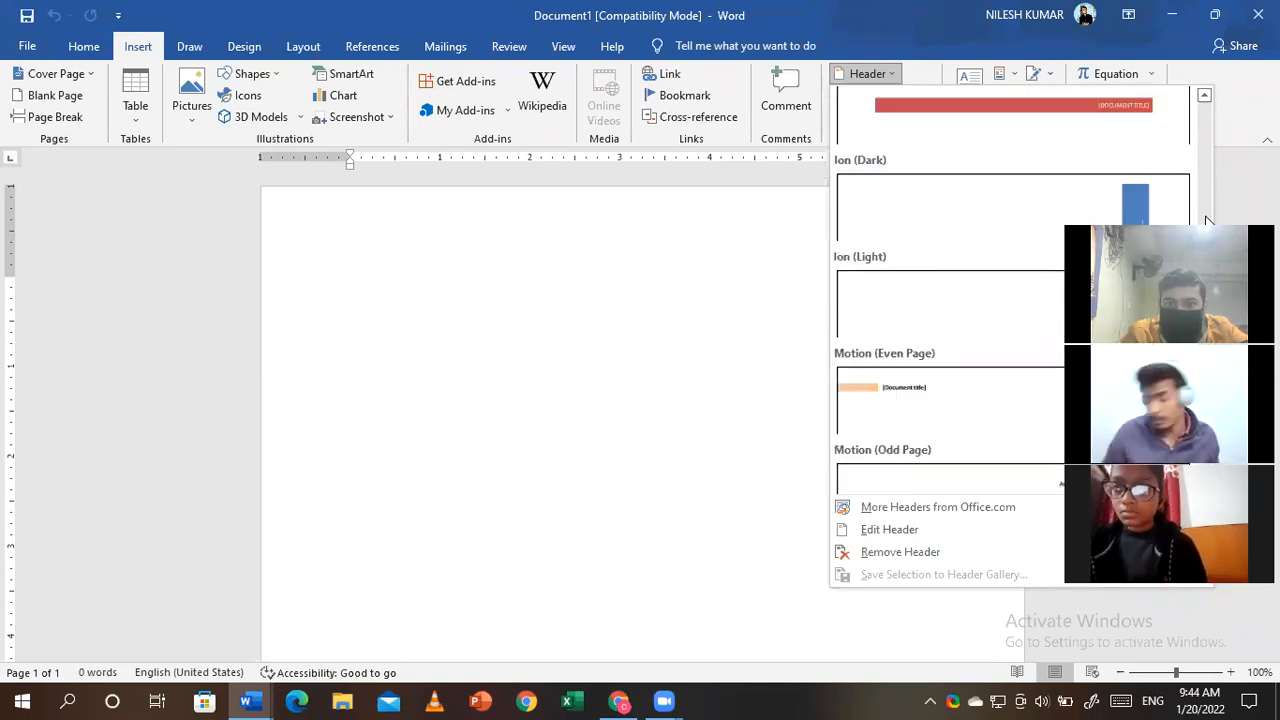
{"action": "left_click_drag", "start_coordinate": [1205, 150], "coordinate": [1205, 112]}
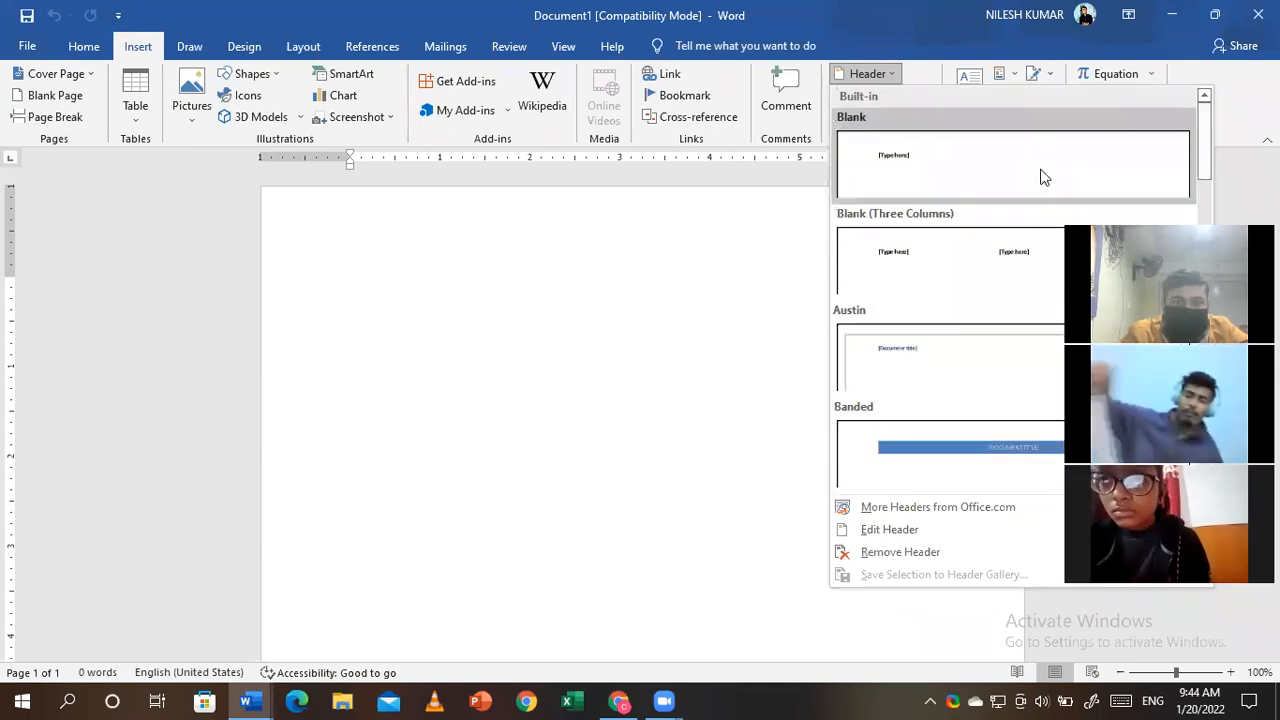
{"action": "left_click", "coordinate": [1043, 177]}
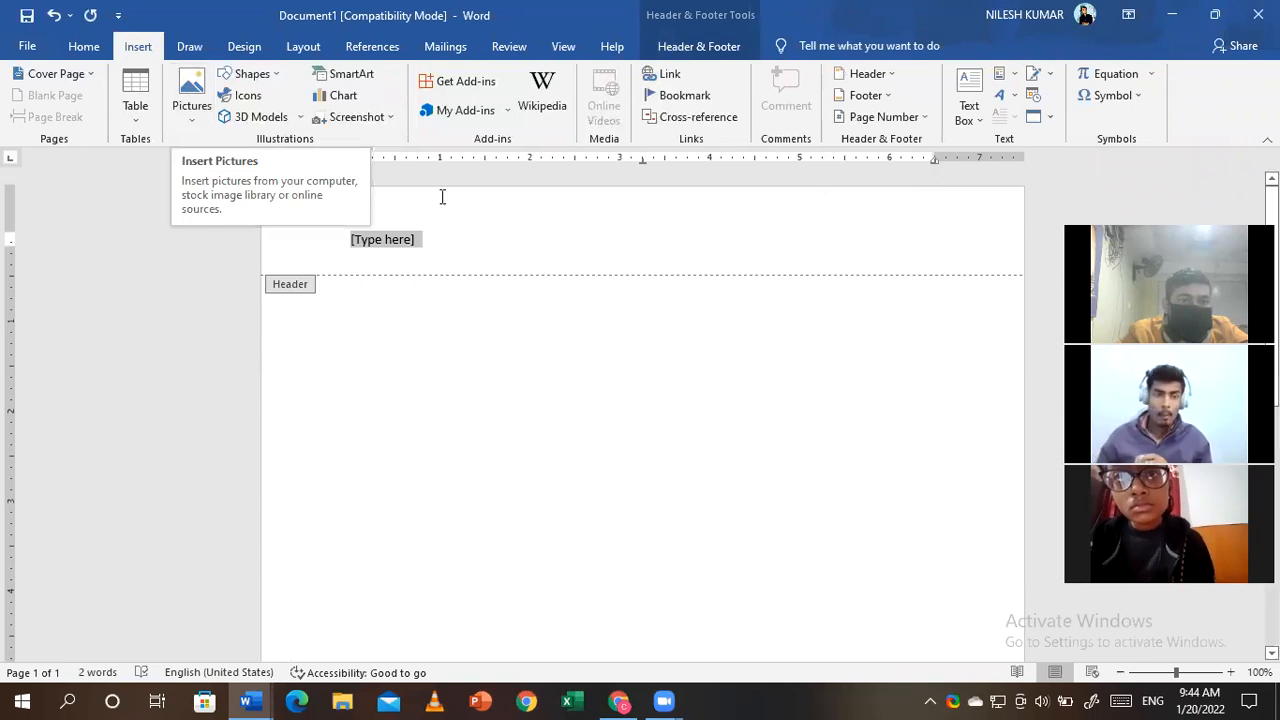
- Delete the [Type here] header placeholder, leaving the Shading colours unapplied
{"action": "left_click", "coordinate": [88, 50]}
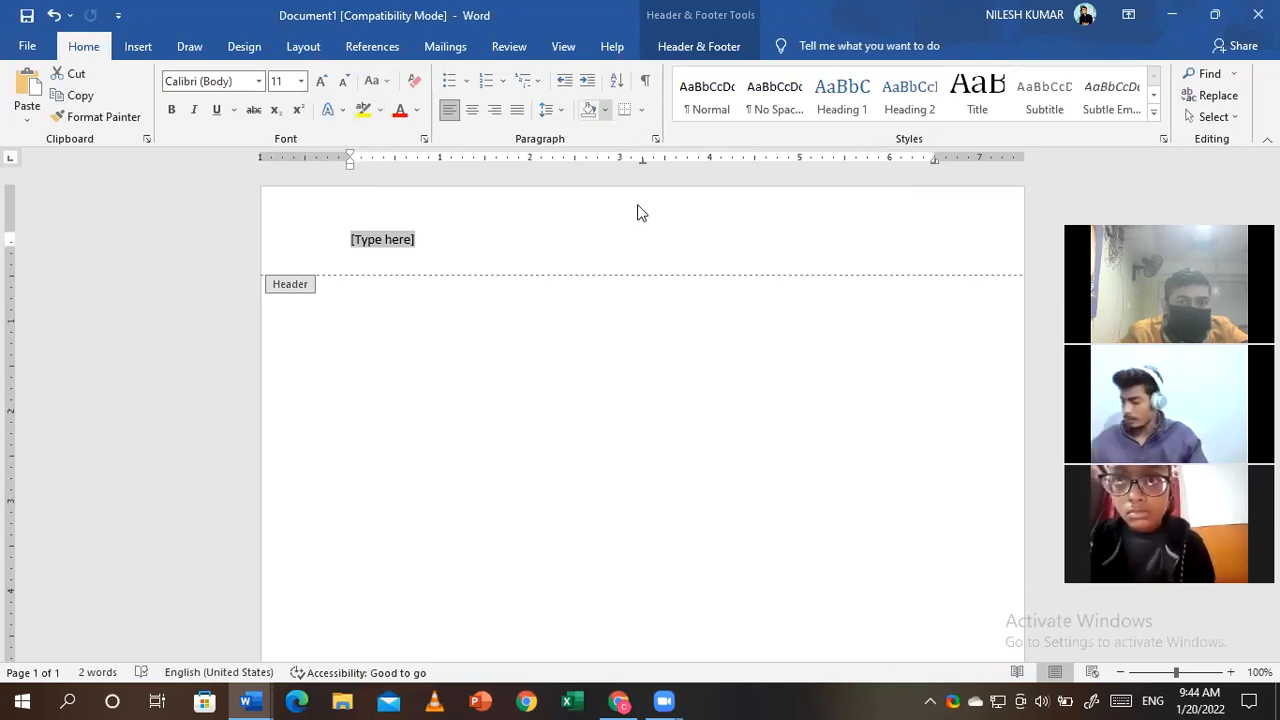
{"action": "left_click", "coordinate": [604, 109]}
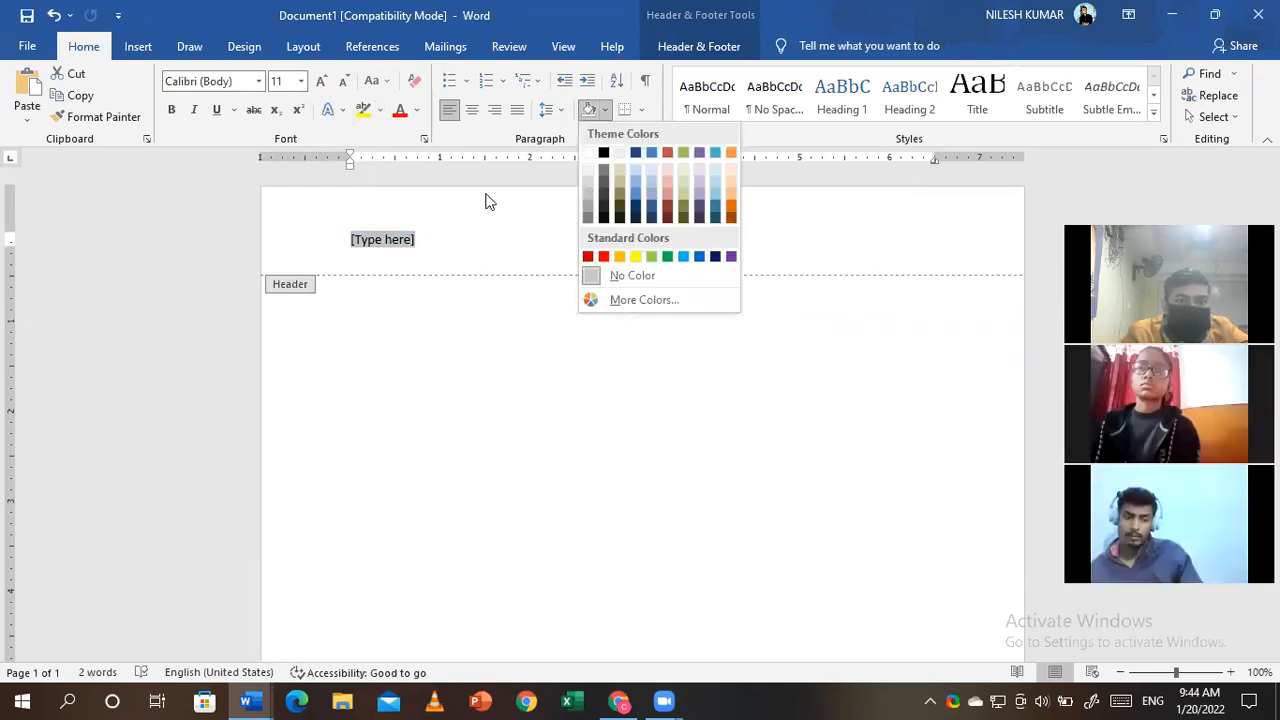
{"action": "left_click", "coordinate": [431, 224]}
{"action": "key", "text": "Delete"}
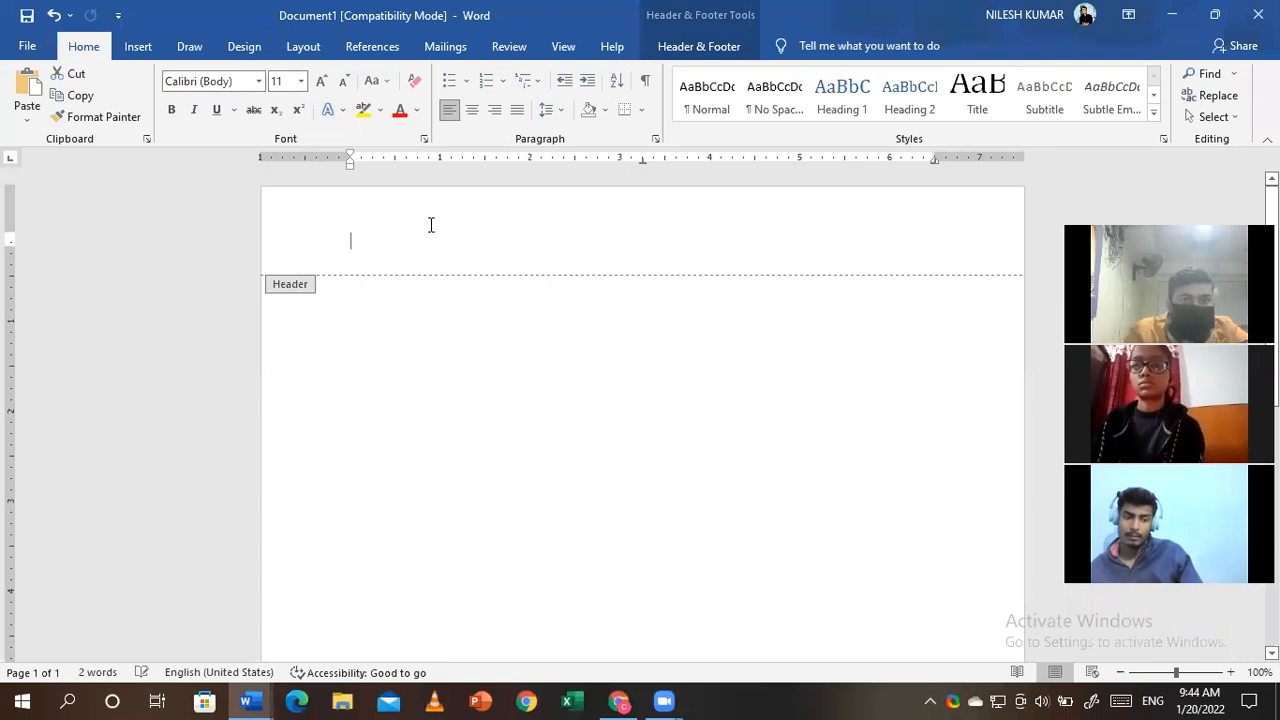
{"action": "left_click", "coordinate": [605, 110]}
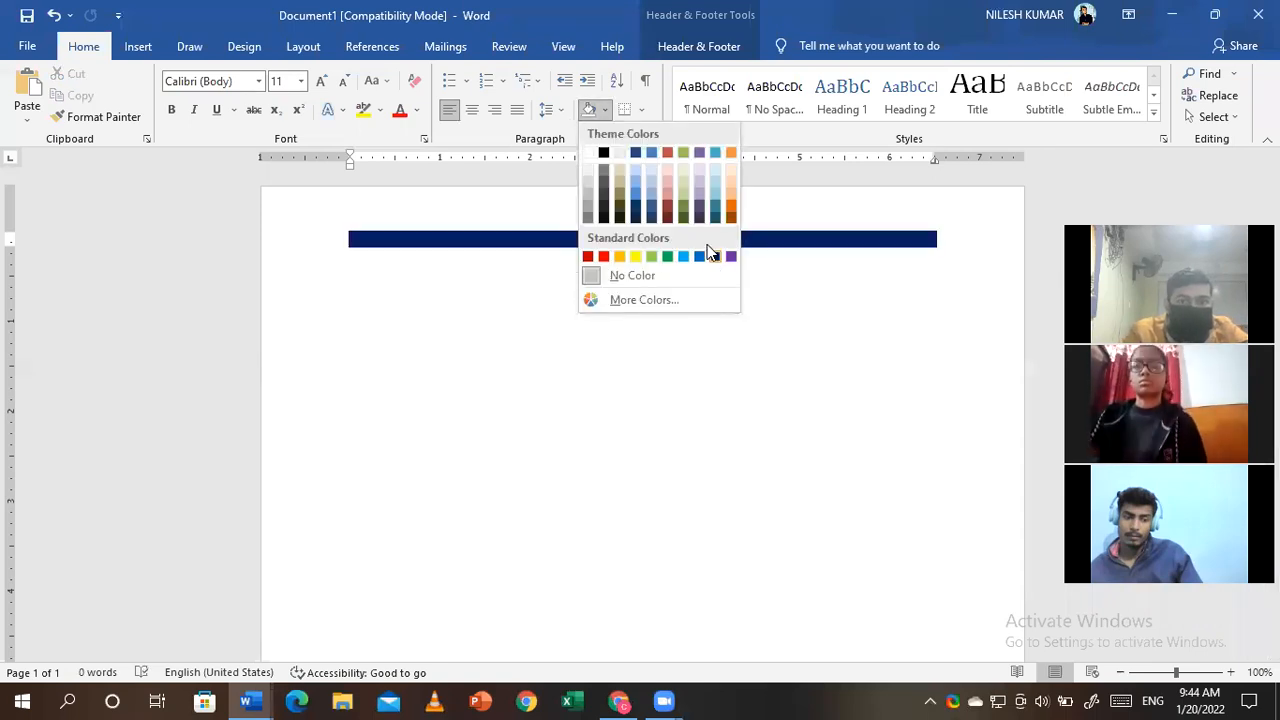
{"action": "left_click", "coordinate": [566, 312]}
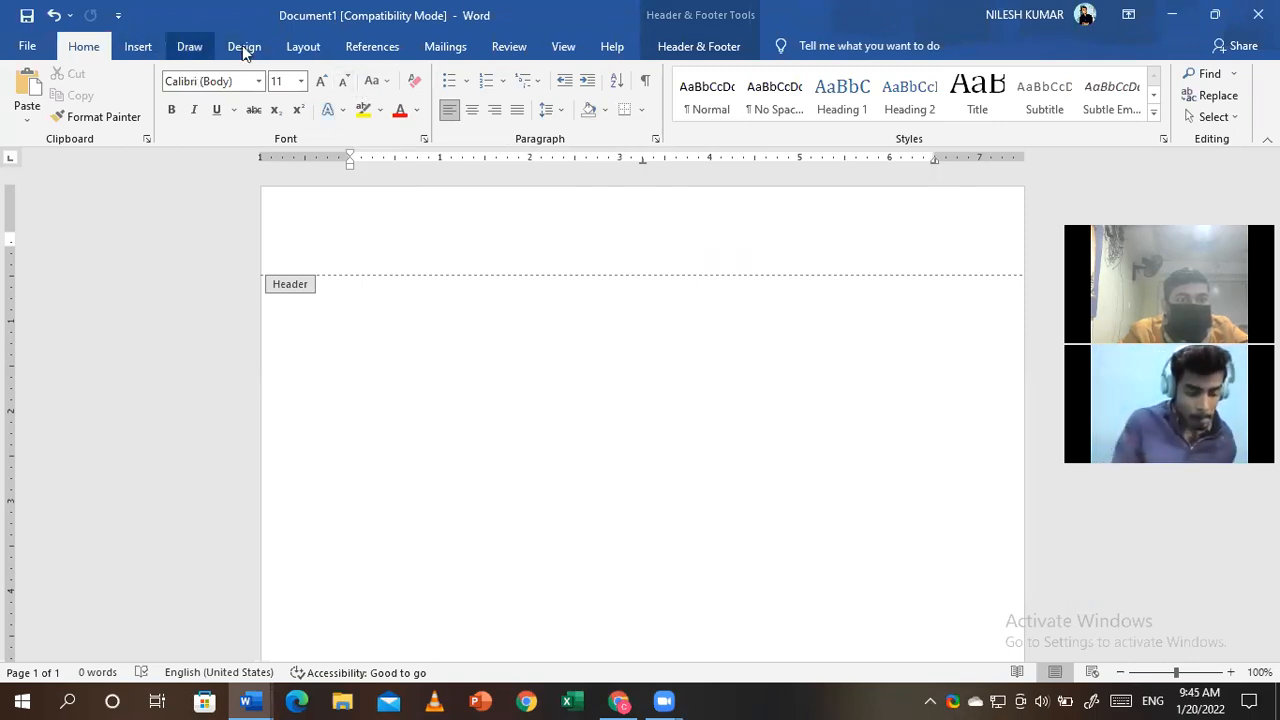
- Leave the header and set the page body to two columns
{"action": "scroll", "coordinate": [242, 45], "scroll_direction": "down", "scroll_amount": 3}
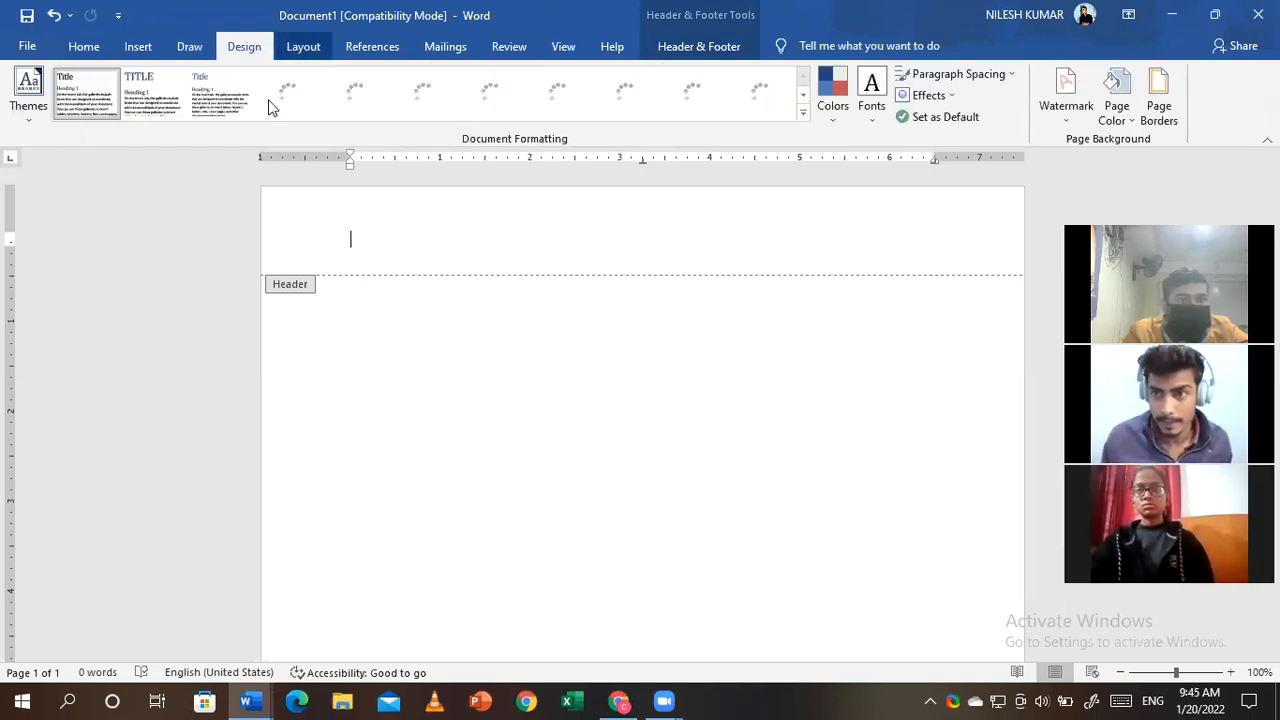
{"action": "scroll", "coordinate": [270, 105], "scroll_direction": "down", "scroll_amount": 1}
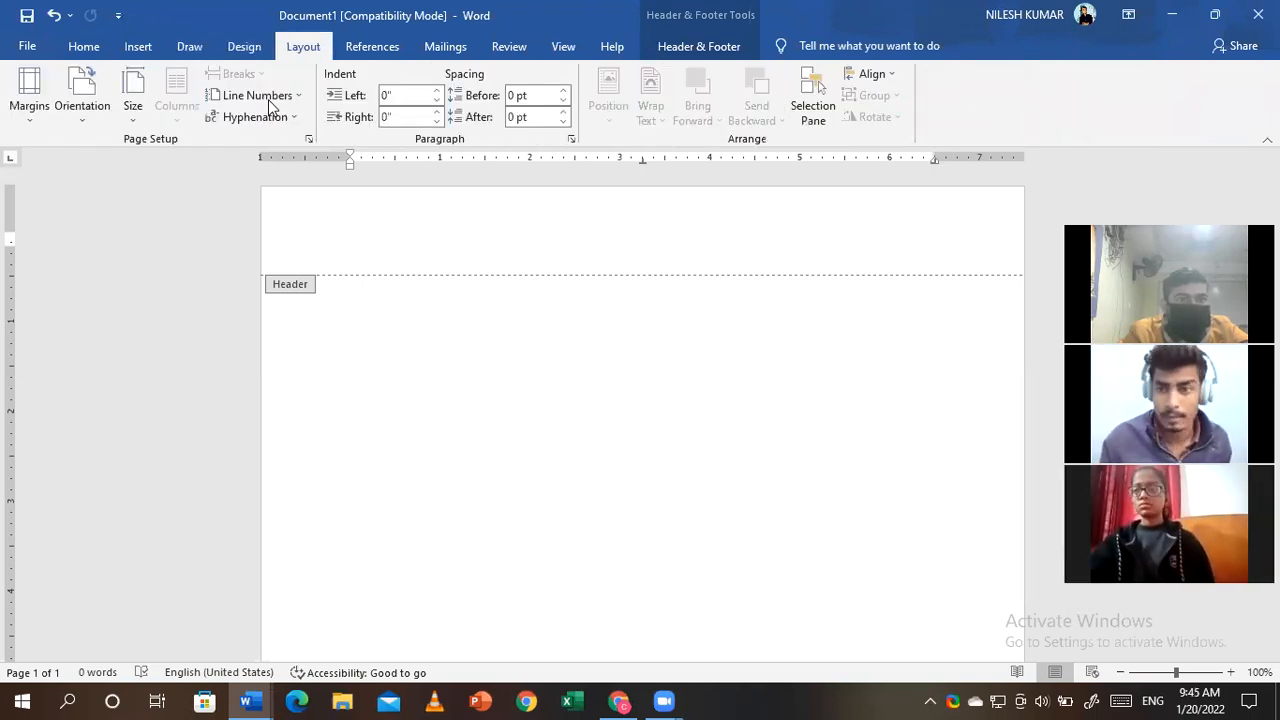
{"action": "double_click", "coordinate": [397, 414]}
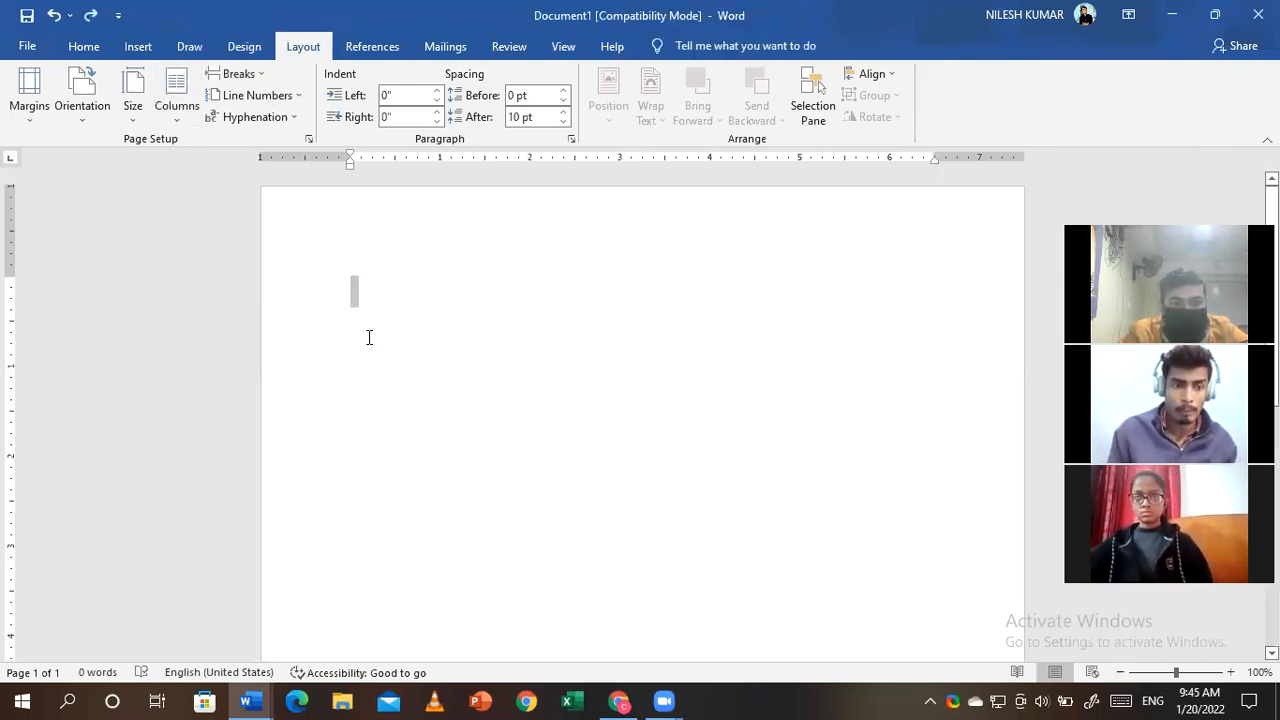
{"action": "left_click", "coordinate": [212, 193]}
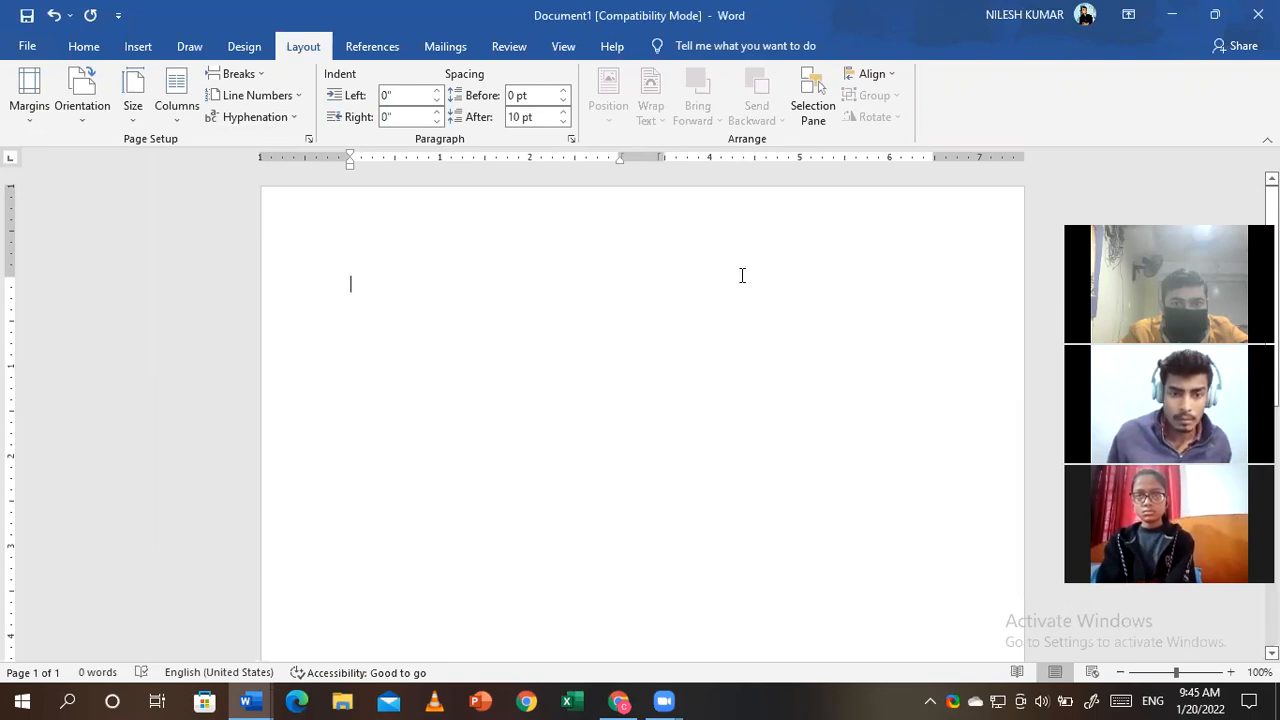
- Type a few lines of sample text to test the two-column layout
{"action": "type", "text": "jkhkjblh"}
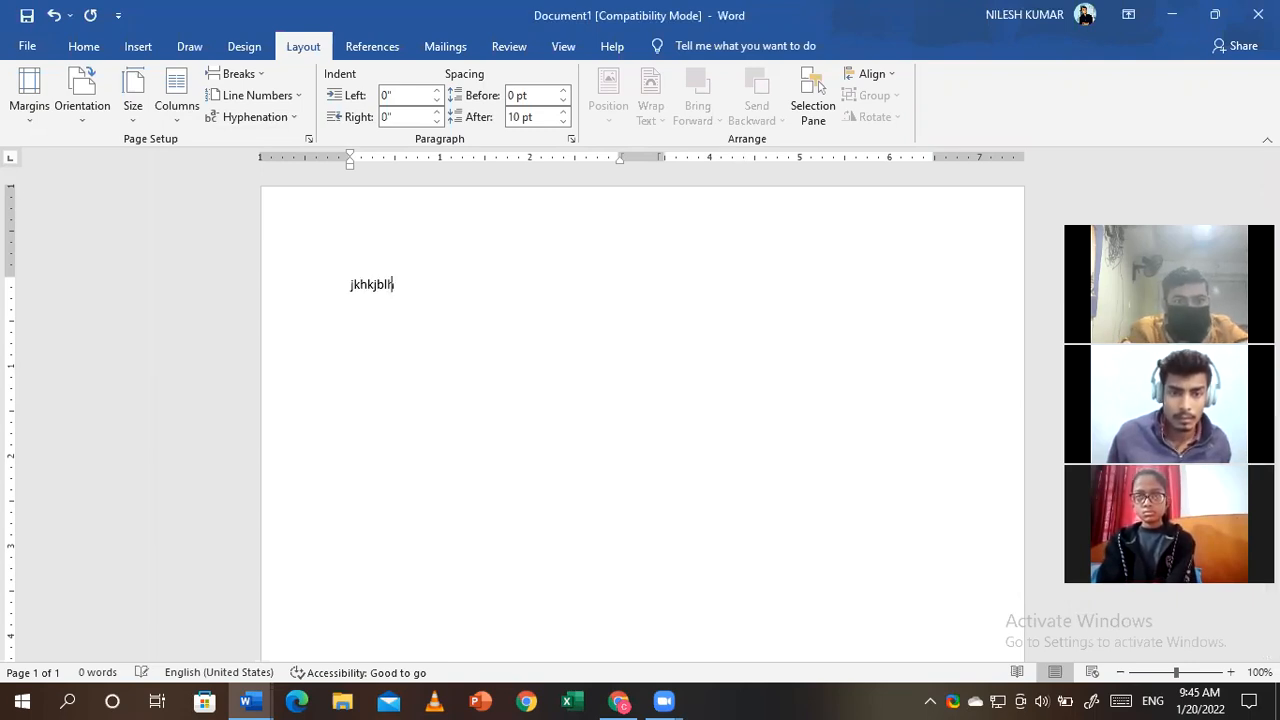
{"action": "type", "text": "kjsbbbbbbbbbbbbbbbbbbbbbbbbbbbbbb"}
{"action": "key", "text": "Return"}
{"action": "type", "text": "b"}
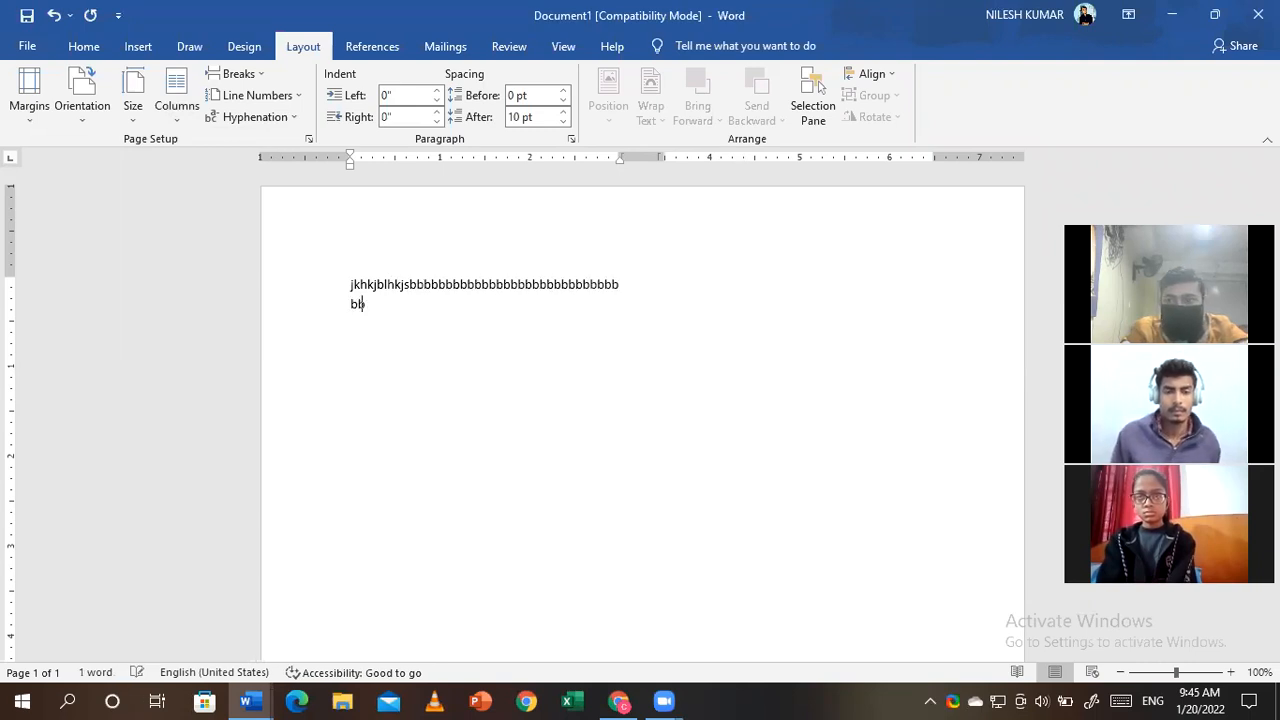
{"action": "type", "text": "bbbbbbbbbbbbbbbjkshdbbbbbbbbbbbbbbjklh"}
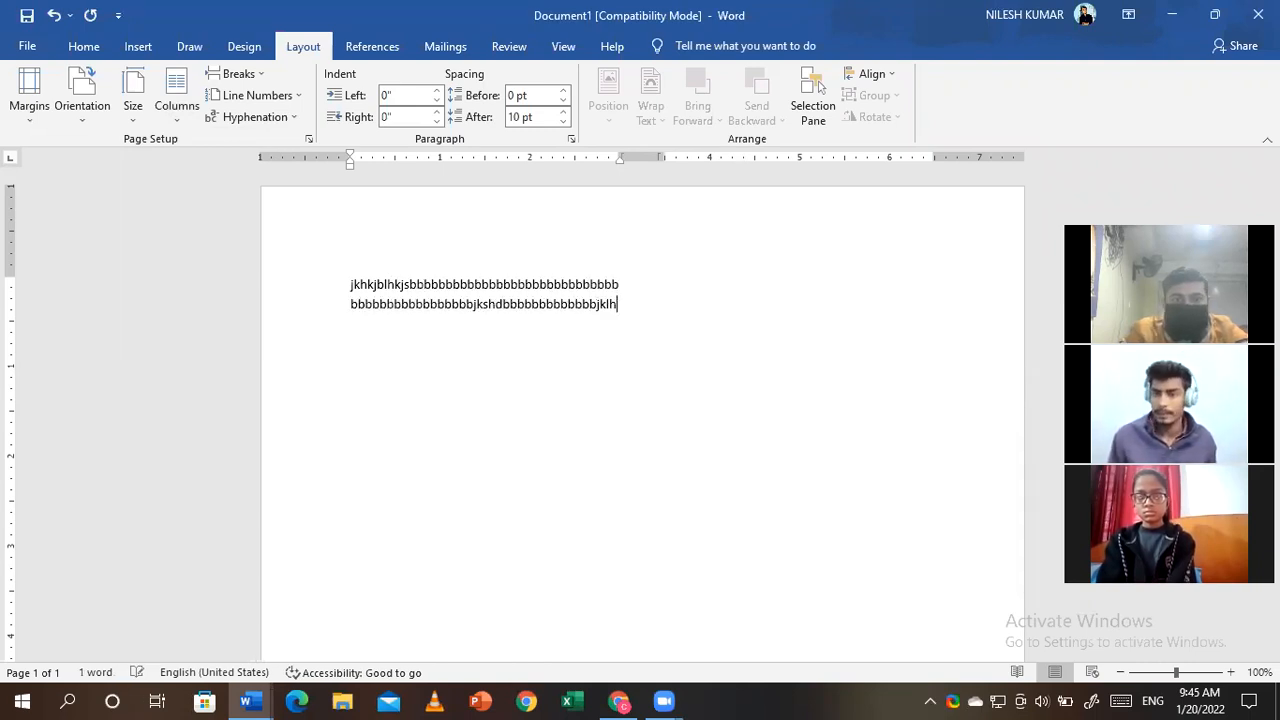
{"action": "key", "text": "Return"}
{"action": "type", "text": "kh"}
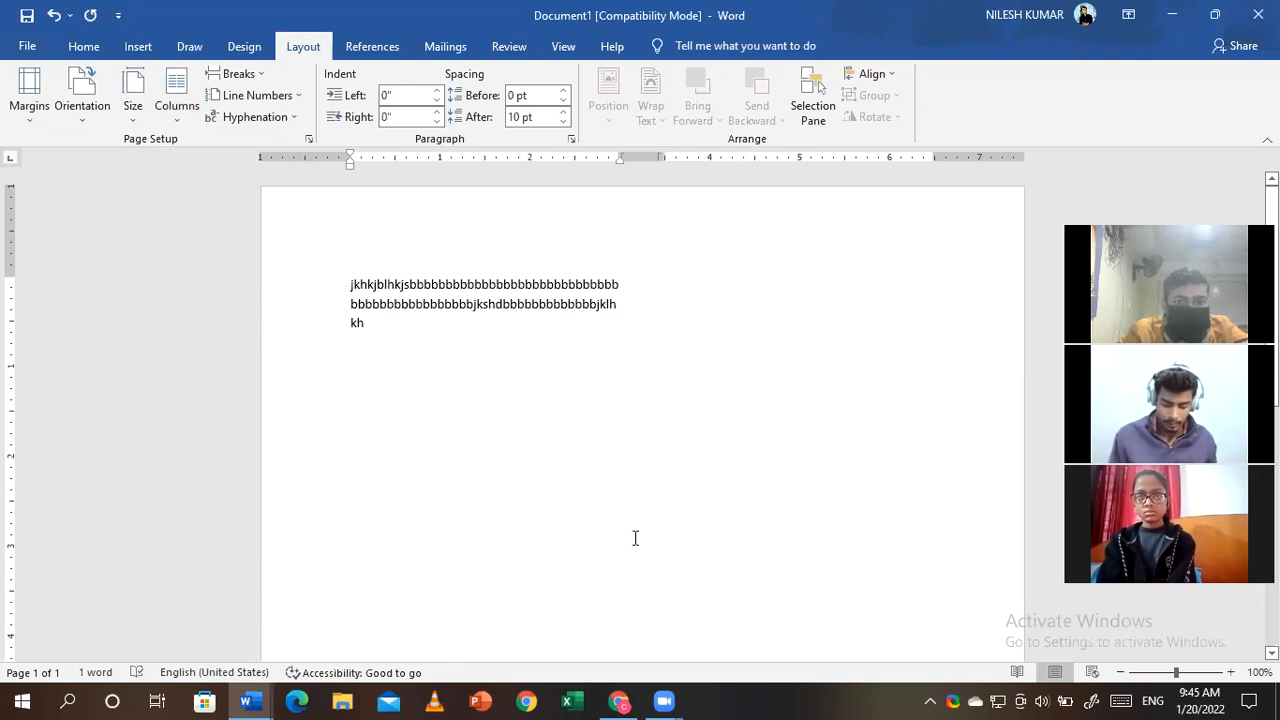
- Delete most of the sample text, leaving only a short test word
{"action": "key", "text": "ctrl+a"}
{"action": "left_click", "coordinate": [448, 388]}
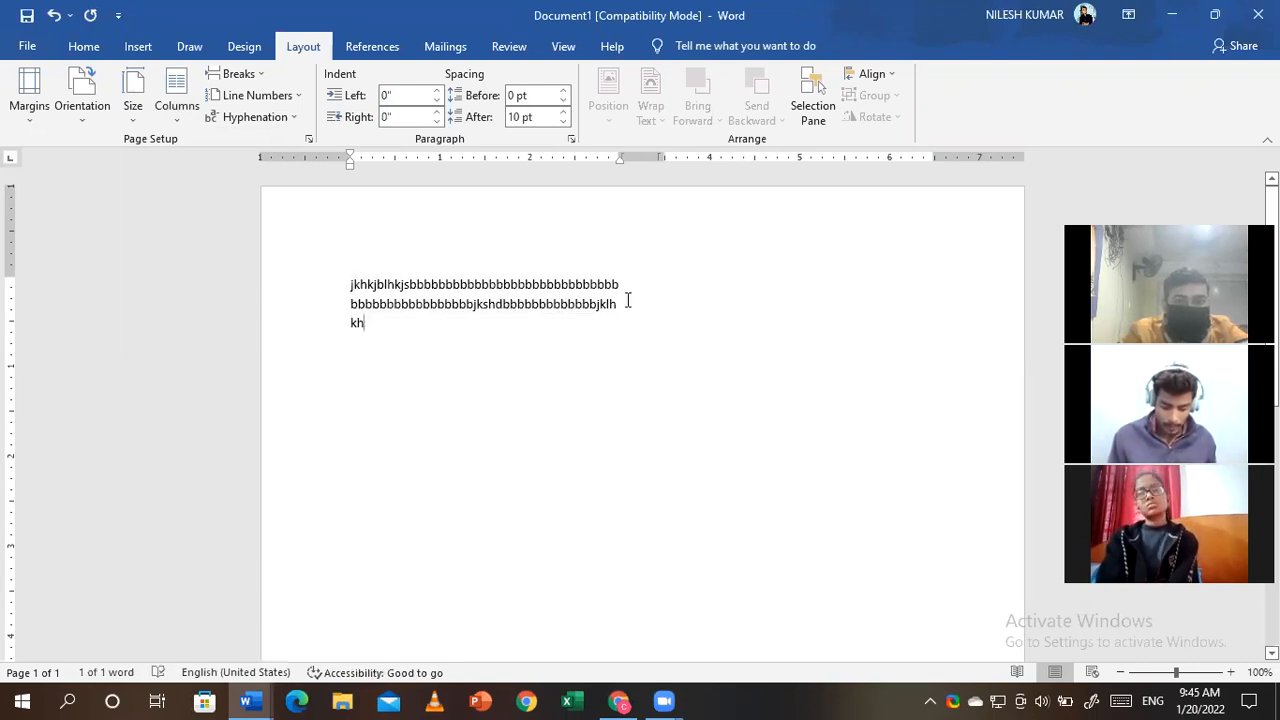
{"action": "key", "text": "BackSpace"}
{"action": "key", "text": "BackSpace"}
{"action": "key", "text": "BackSpace"}
{"action": "key", "text": "BackSpace"}
{"action": "key", "text": "BackSpace"}
{"action": "key", "text": "BackSpace"}
{"action": "key", "text": "BackSpace"}
{"action": "key", "text": "BackSpace"}
{"action": "key", "text": "BackSpace"}
{"action": "key", "text": "BackSpace"}
{"action": "key", "text": "BackSpace"}
{"action": "key", "text": "BackSpace"}
{"action": "key", "text": "BackSpace"}
{"action": "key", "text": "BackSpace"}
{"action": "key", "text": "BackSpace"}
{"action": "key", "text": "BackSpace"}
{"action": "key", "text": "BackSpace"}
{"action": "key", "text": "BackSpace"}
{"action": "key", "text": "BackSpace"}
{"action": "key", "text": "BackSpace"}
{"action": "type", "text": "kh"}
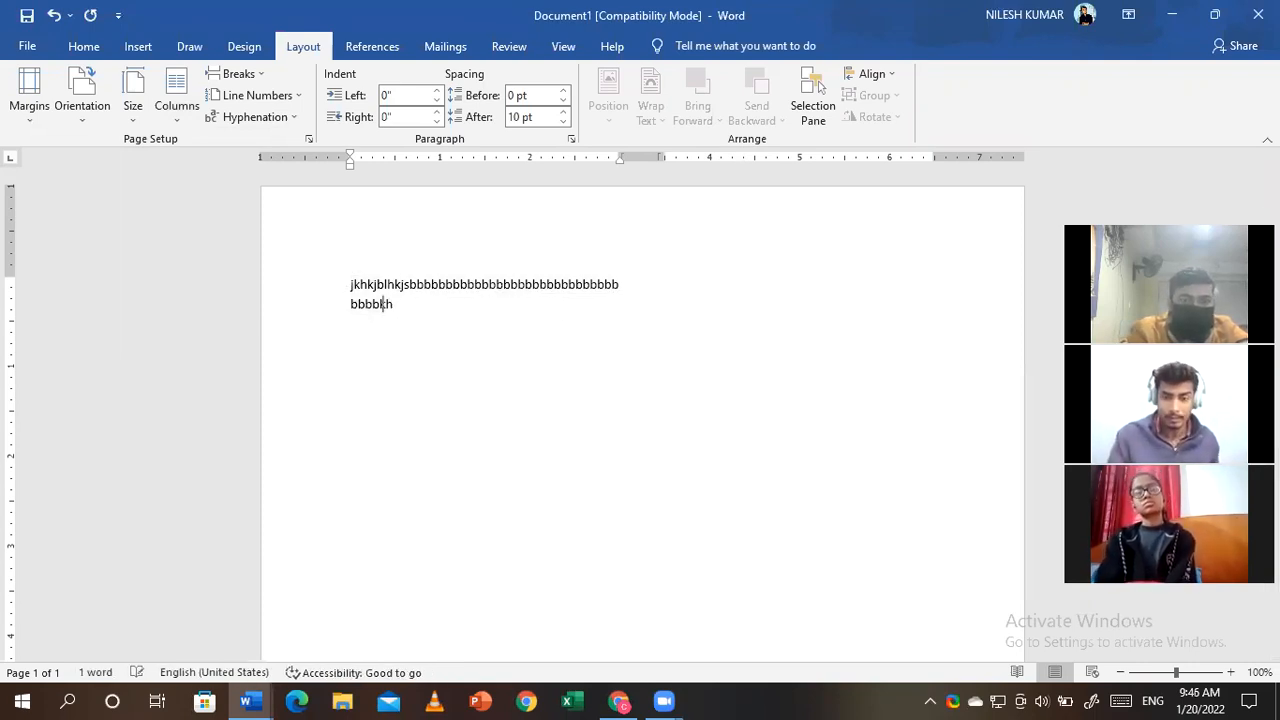
{"action": "key", "text": "BackSpace"}
{"action": "key", "text": "BackSpace"}
{"action": "key", "text": "BackSpace"}
{"action": "key", "text": "BackSpace"}
{"action": "key", "text": "BackSpace"}
{"action": "key", "text": "BackSpace"}
{"action": "key", "text": "BackSpace"}
{"action": "key", "text": "BackSpace"}
{"action": "key", "text": "BackSpace"}
{"action": "key", "text": "BackSpace"}
{"action": "key", "text": "BackSpace"}
{"action": "key", "text": "BackSpace"}
{"action": "key", "text": "BackSpace"}
{"action": "key", "text": "BackSpace"}
{"action": "key", "text": "BackSpace"}
{"action": "key", "text": "BackSpace"}
{"action": "key", "text": "BackSpace"}
{"action": "key", "text": "BackSpace"}
{"action": "key", "text": "BackSpace"}
{"action": "key", "text": "BackSpace"}
{"action": "key", "text": "BackSpace"}
{"action": "key", "text": "BackSpace"}
{"action": "key", "text": "BackSpace"}
{"action": "key", "text": "BackSpace"}
{"action": "key", "text": "BackSpace"}
{"action": "key", "text": "BackSpace"}
{"action": "key", "text": "BackSpace"}
{"action": "key", "text": "BackSpace"}
{"action": "key", "text": "BackSpace"}
{"action": "key", "text": "BackSpace"}
{"action": "key", "text": "BackSpace"}
{"action": "key", "text": "BackSpace"}
{"action": "key", "text": "BackSpace"}
{"action": "key", "text": "BackSpace"}
{"action": "key", "text": "BackSpace"}
{"action": "key", "text": "BackSpace"}
{"action": "key", "text": "BackSpace"}
{"action": "key", "text": "BackSpace"}
{"action": "key", "text": "BackSpace"}
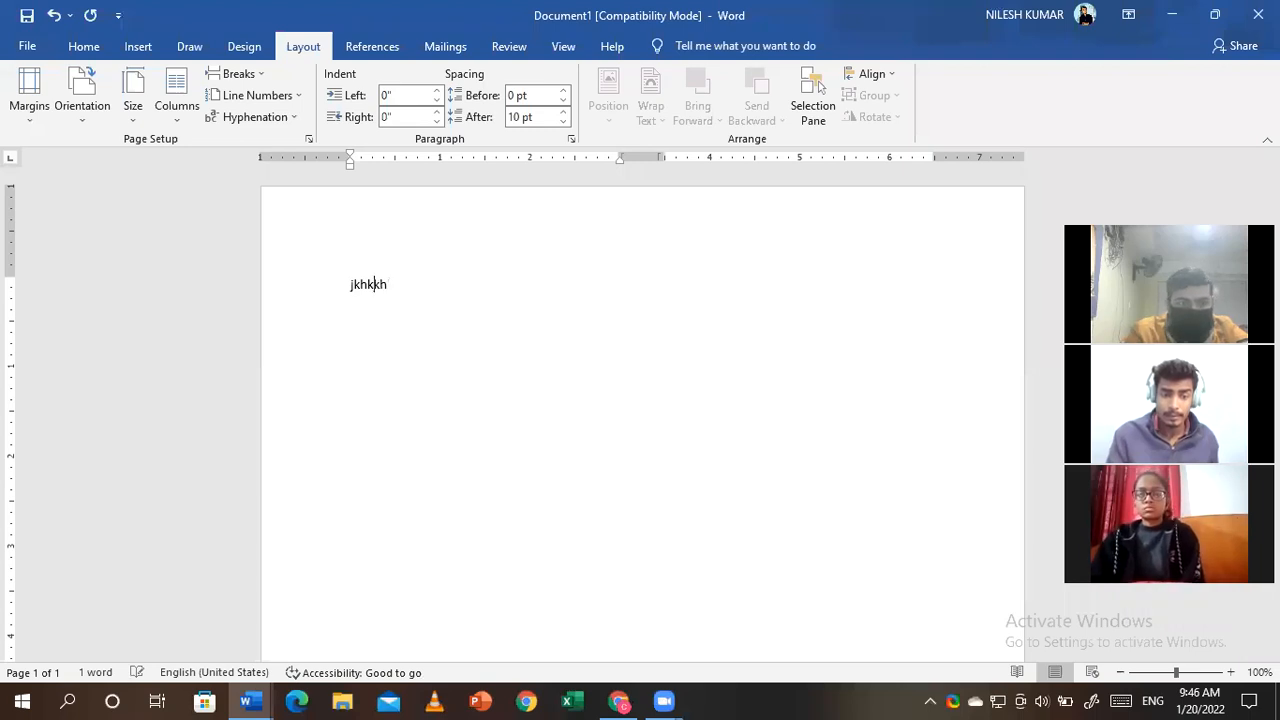
{"action": "key", "text": "BackSpace"}
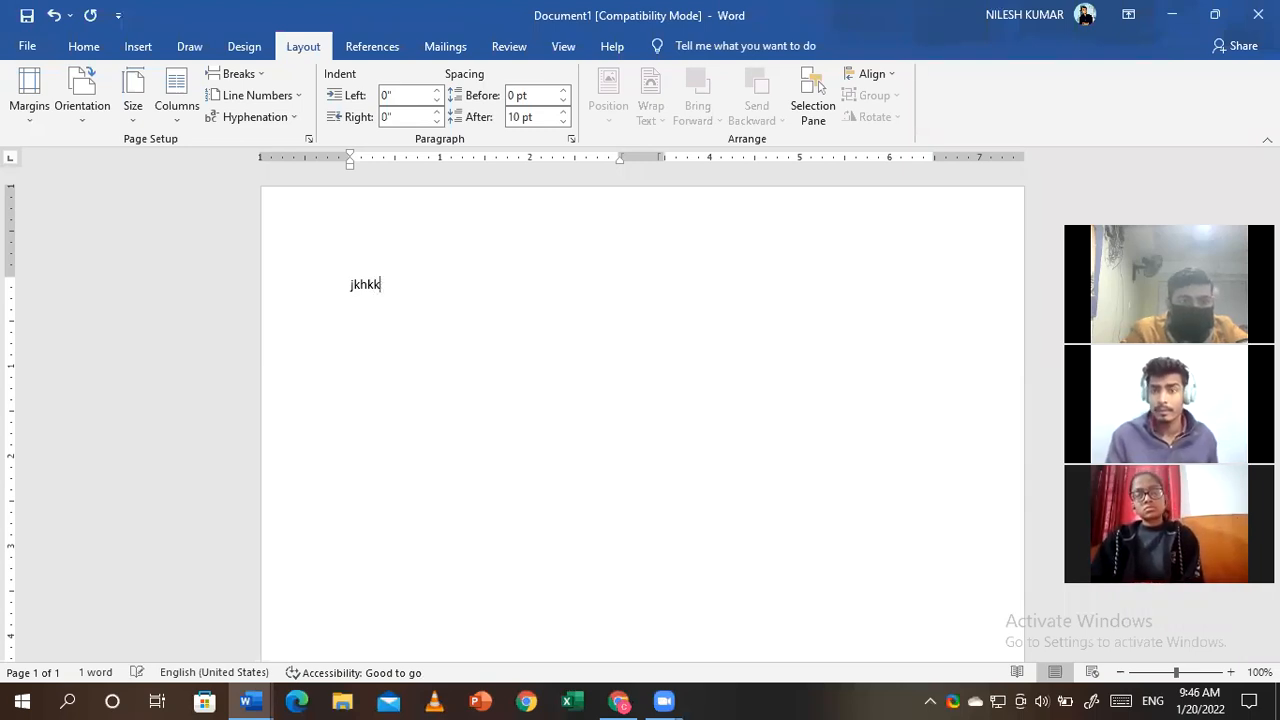
{"action": "key", "text": "BackSpace"}
{"action": "key", "text": "BackSpace"}
{"action": "key", "text": "BackSpace"}
{"action": "key", "text": "BackSpace"}
{"action": "key", "text": "BackSpace"}
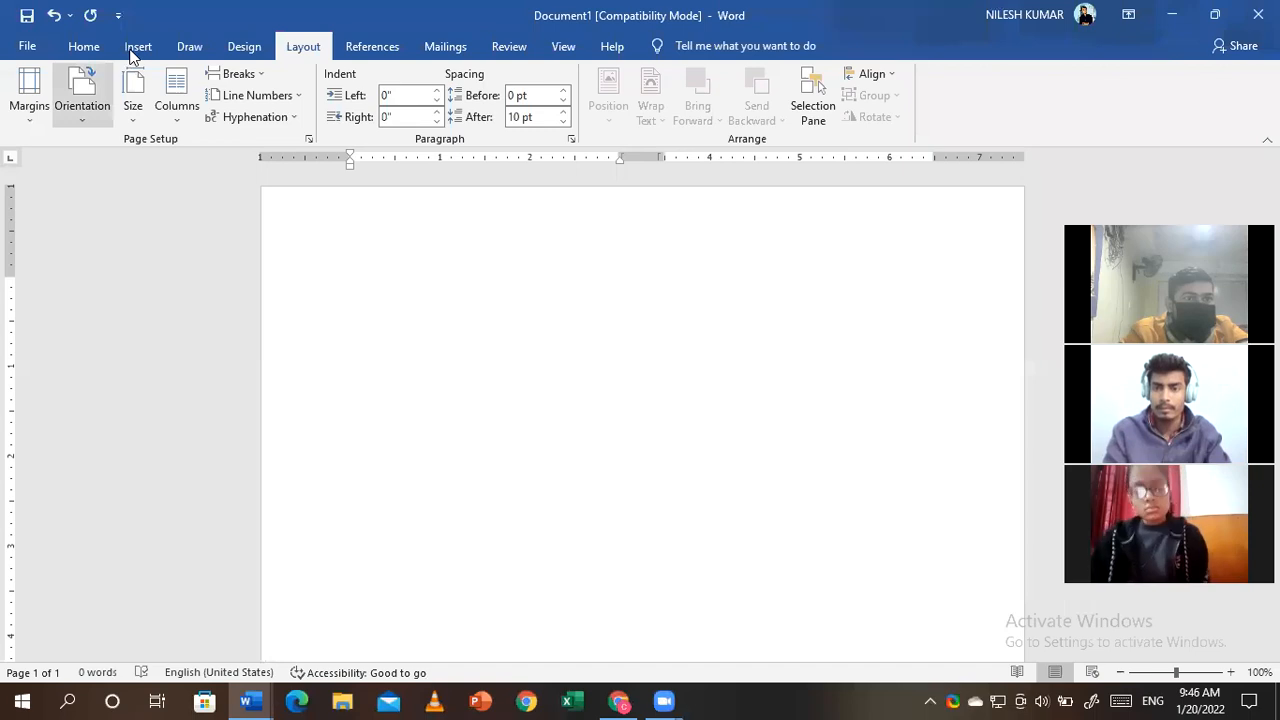
{"action": "left_click", "coordinate": [138, 46]}
{"action": "left_click", "coordinate": [136, 98]}
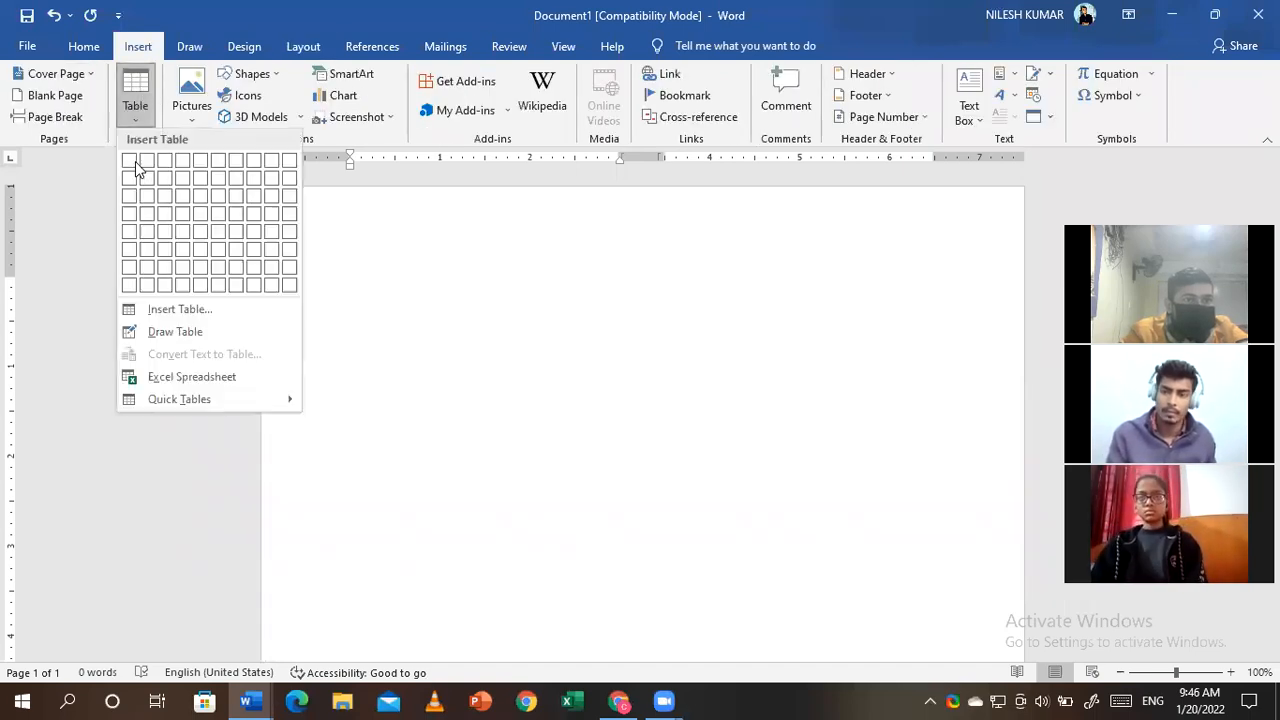
{"action": "left_click", "coordinate": [136, 165]}
{"action": "left_click_drag", "start_coordinate": [631, 296], "coordinate": [620, 555]}
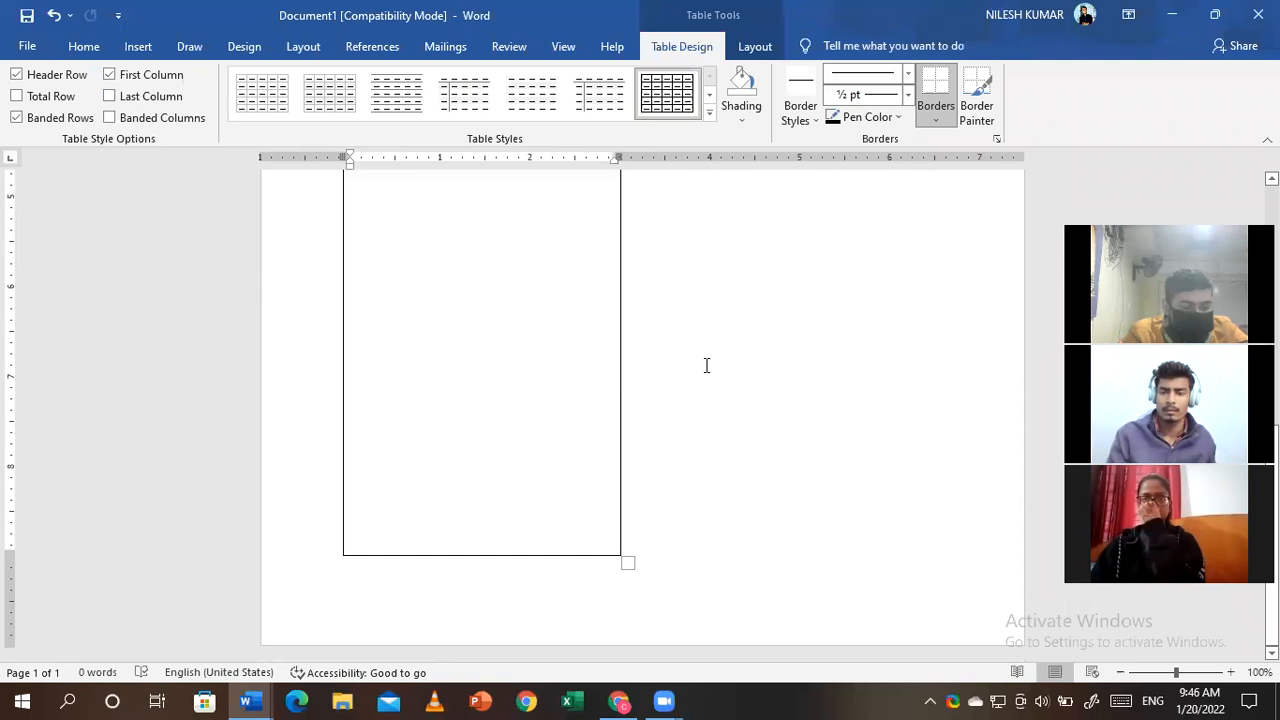
{"action": "key", "text": "ctrl+z"}
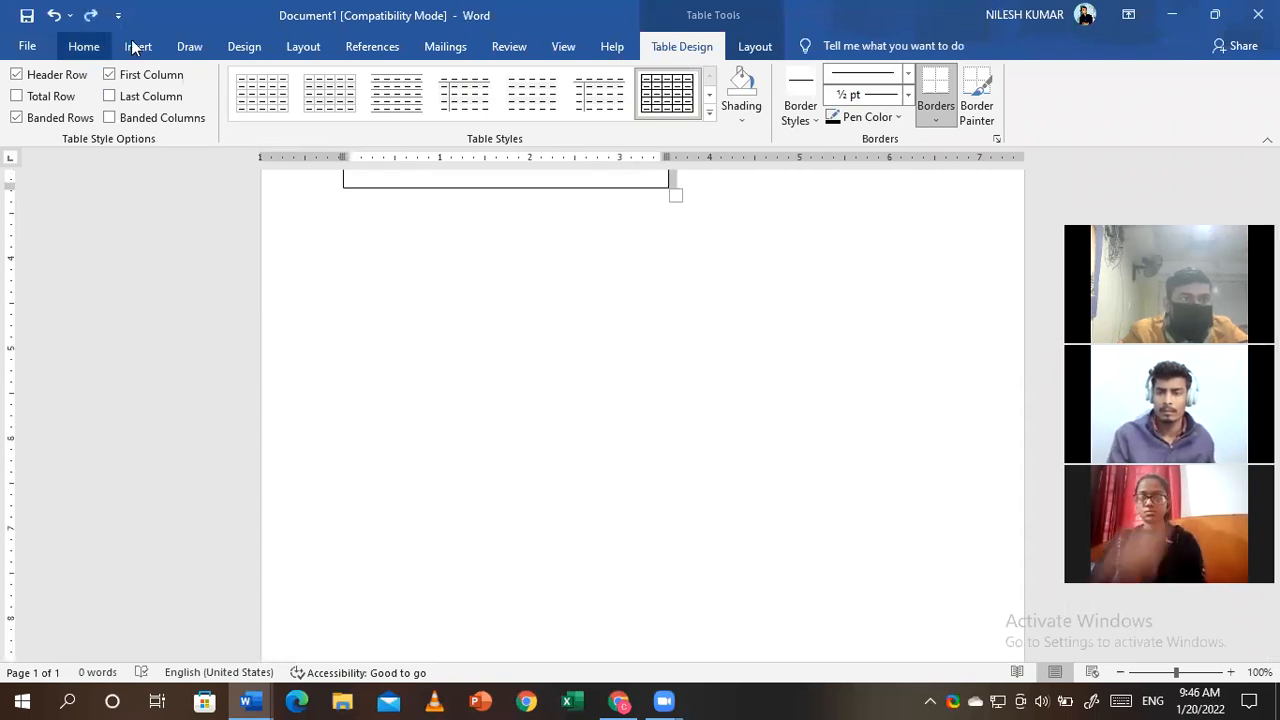
{"action": "left_click", "coordinate": [137, 47]}
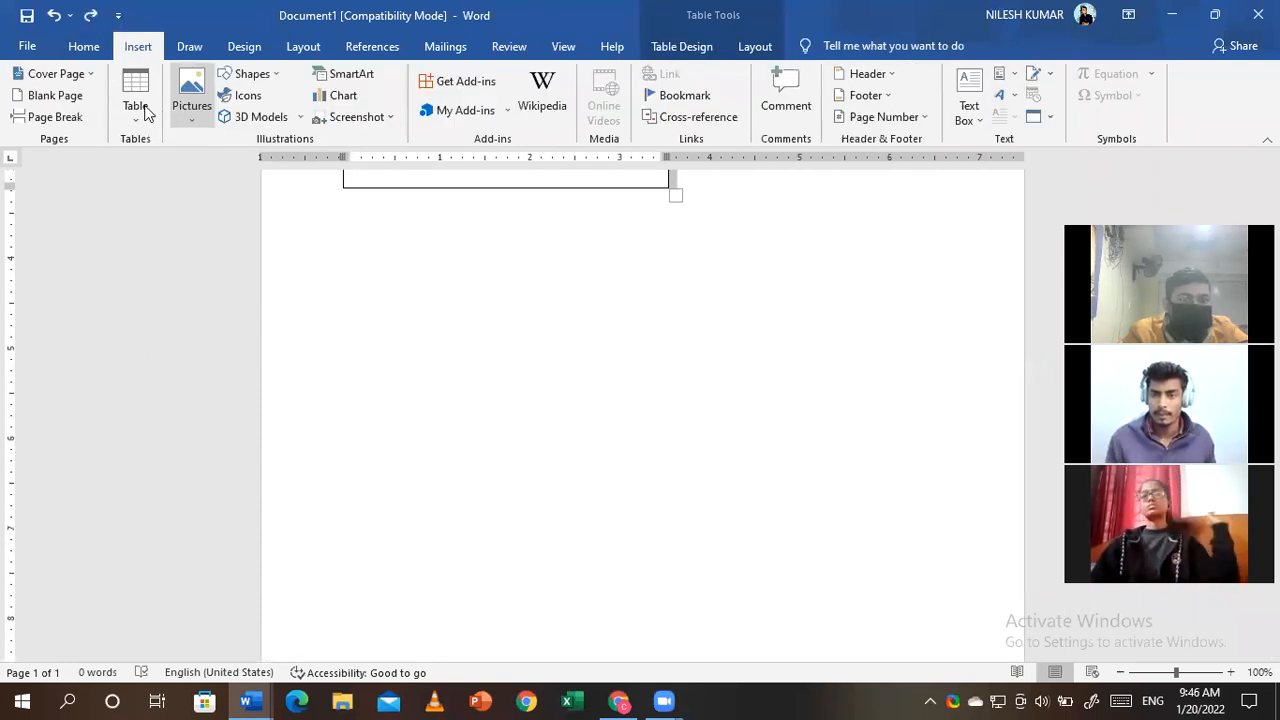
{"action": "left_click", "coordinate": [135, 100]}
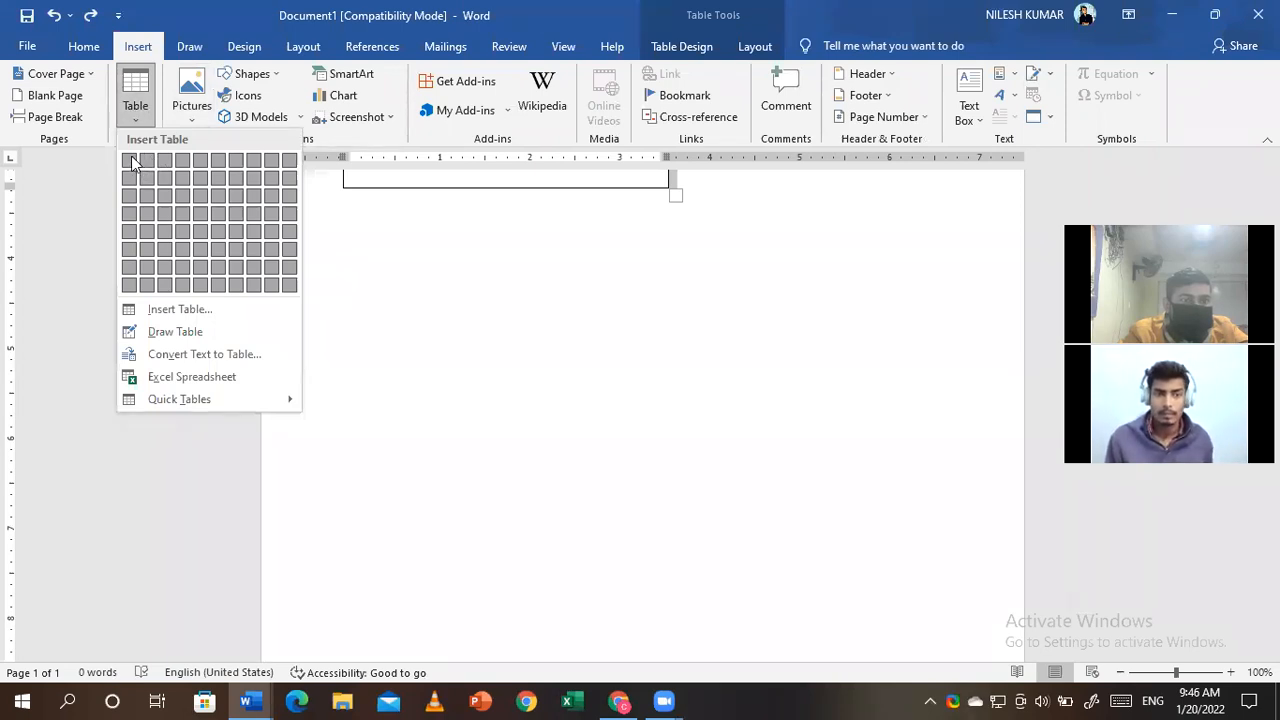
{"action": "left_click", "coordinate": [506, 186]}
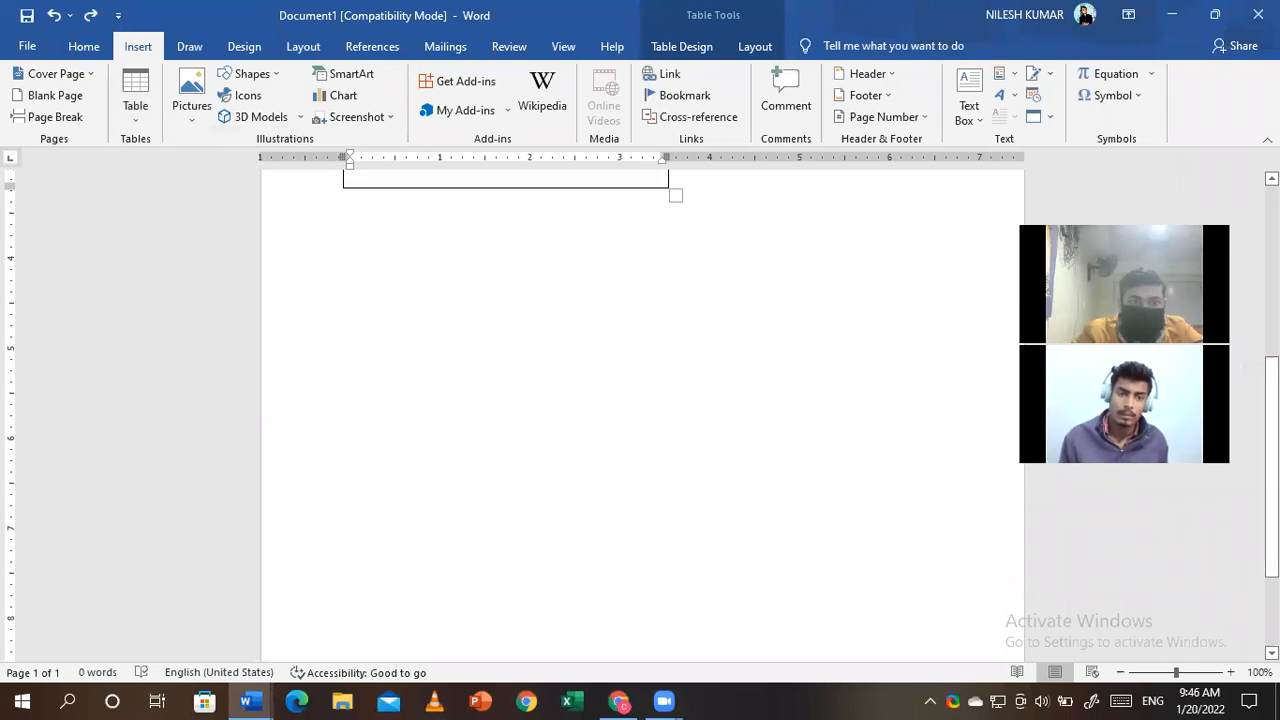
{"action": "scroll", "coordinate": [487, 337], "scroll_direction": "up", "scroll_amount": 5}
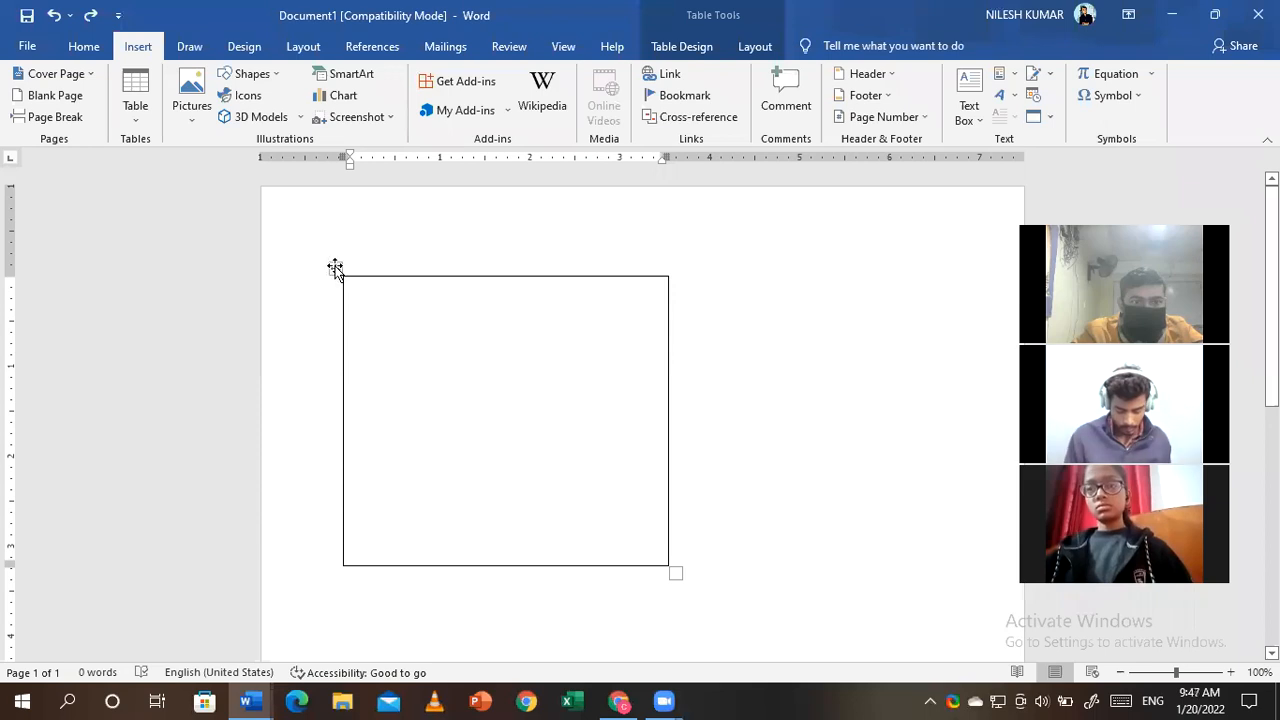
{"action": "left_click", "coordinate": [335, 267]}
{"action": "right_click", "coordinate": [335, 267]}
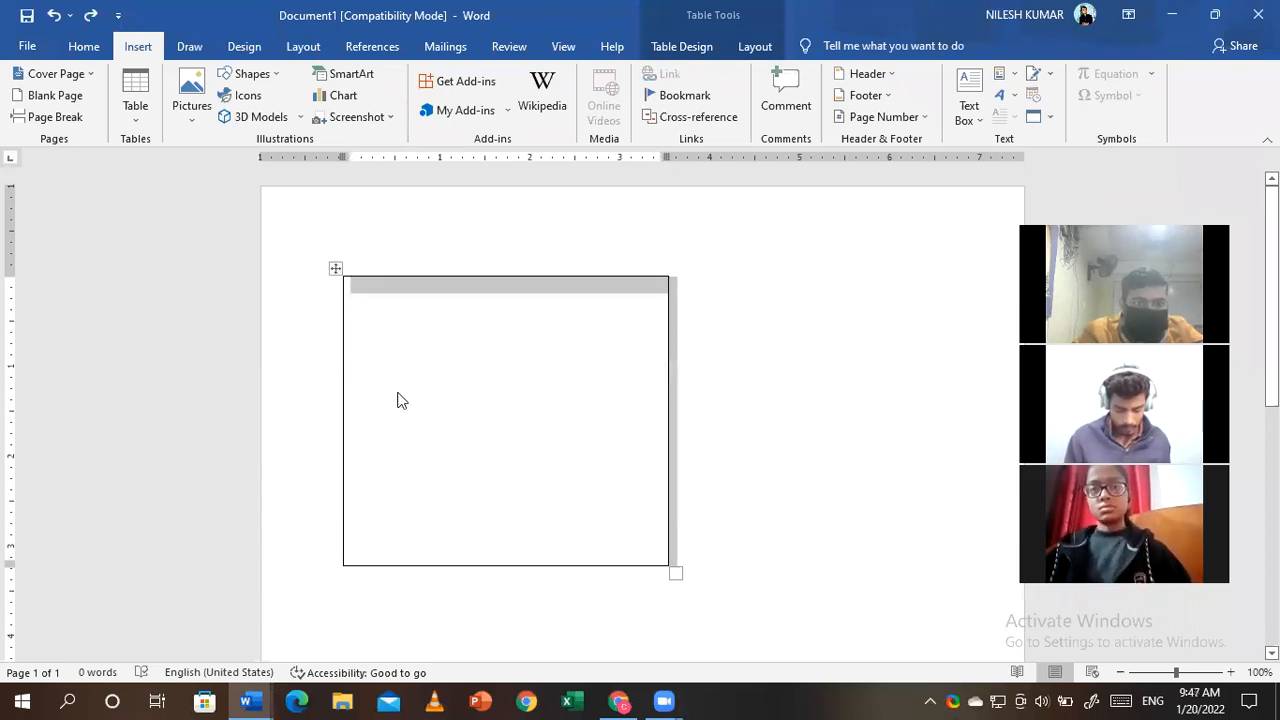
{"action": "left_click", "coordinate": [397, 397]}
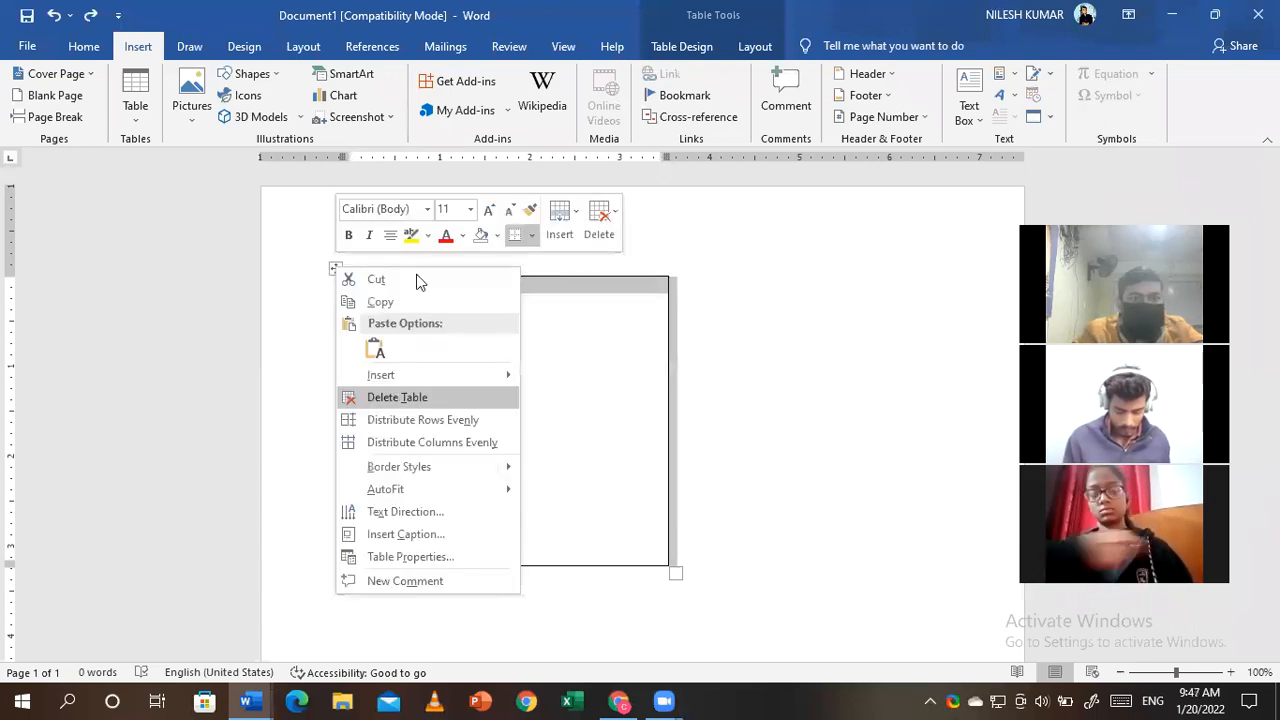
- Set the page layout back to a single column
{"action": "left_click", "coordinate": [243, 47]}
{"action": "left_click", "coordinate": [303, 47]}
{"action": "left_click", "coordinate": [177, 100]}
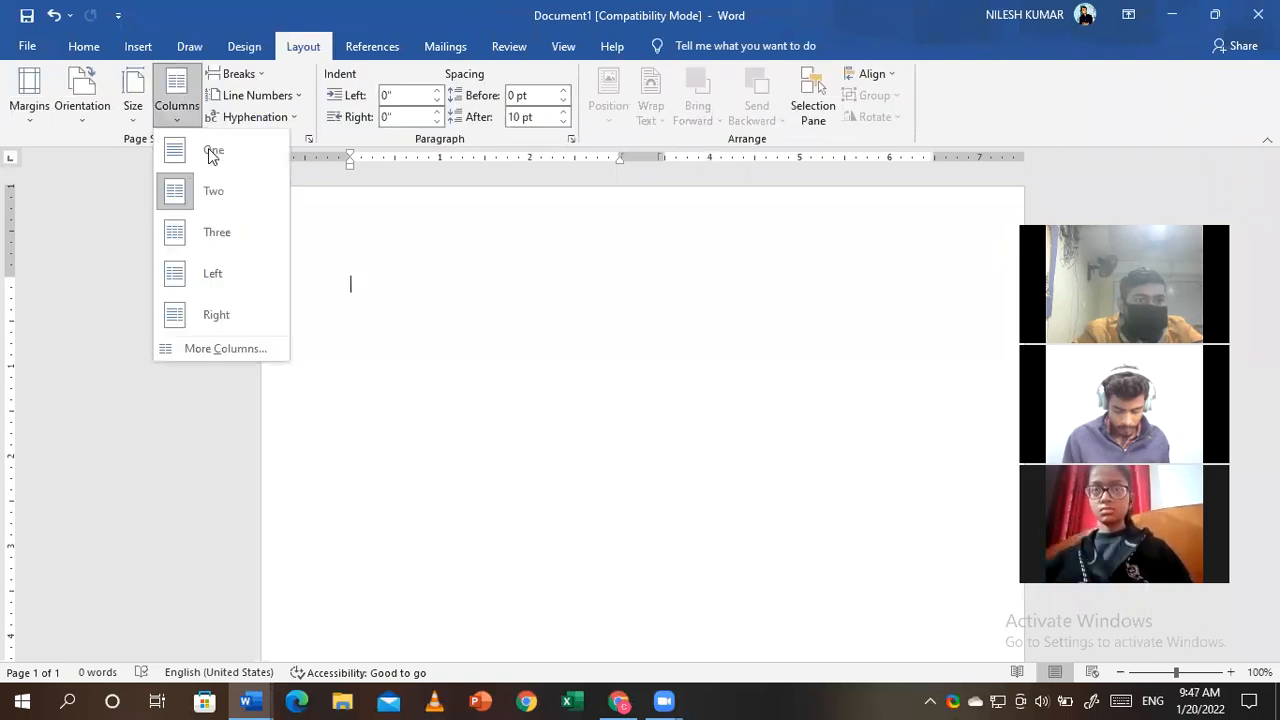
{"action": "left_click", "coordinate": [208, 150]}
- Insert a one-row, two-column table and stretch it down the page
{"action": "left_click", "coordinate": [137, 47]}
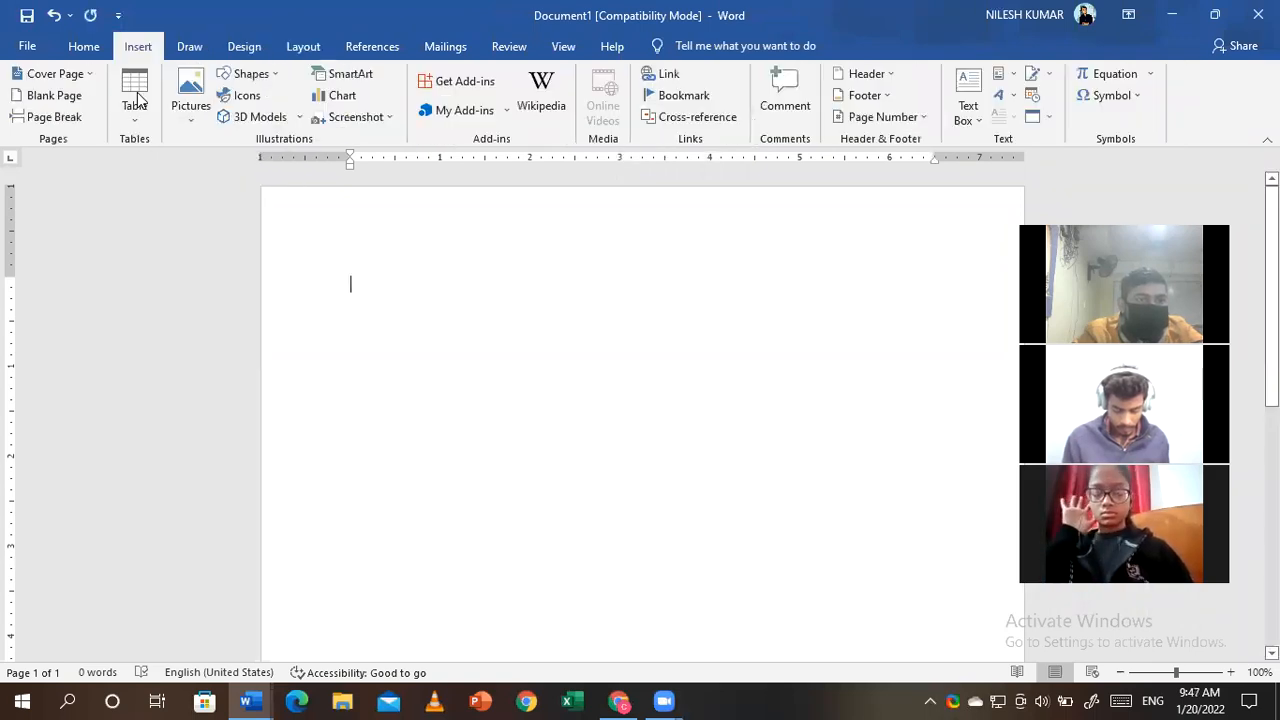
{"action": "left_click", "coordinate": [135, 100]}
{"action": "left_click", "coordinate": [147, 165]}
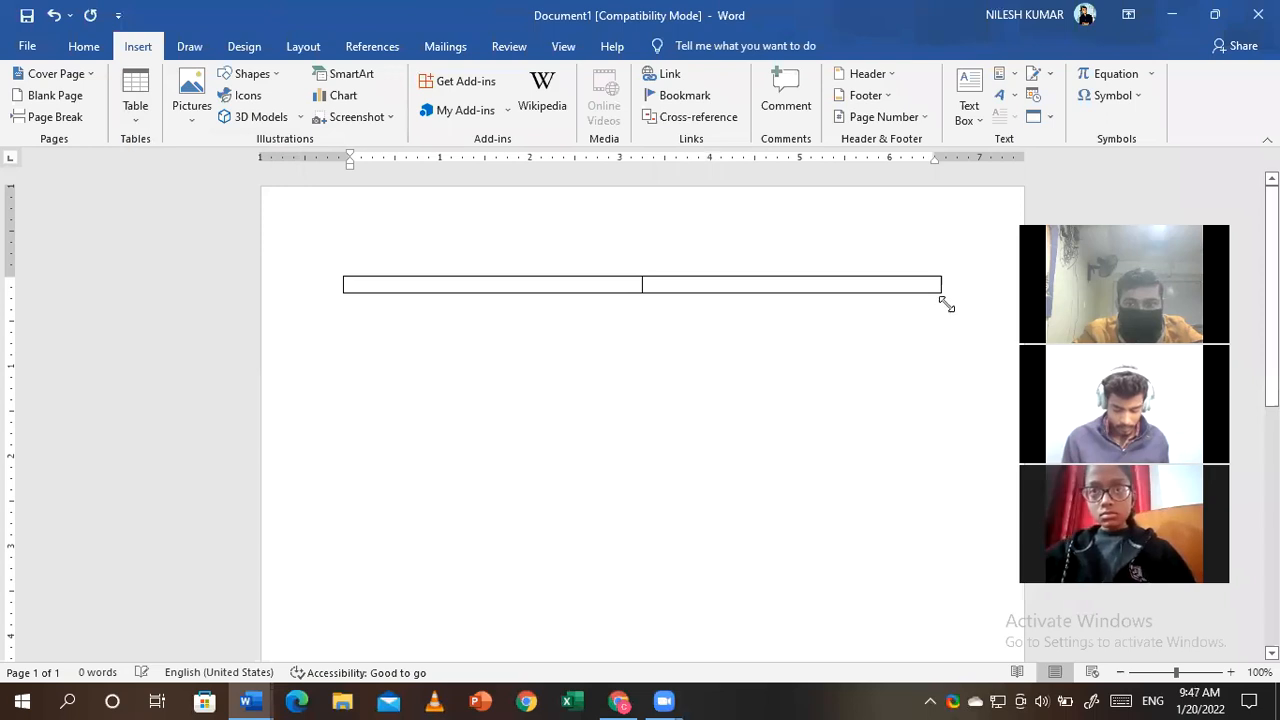
{"action": "left_click_drag", "start_coordinate": [948, 300], "coordinate": [937, 551]}
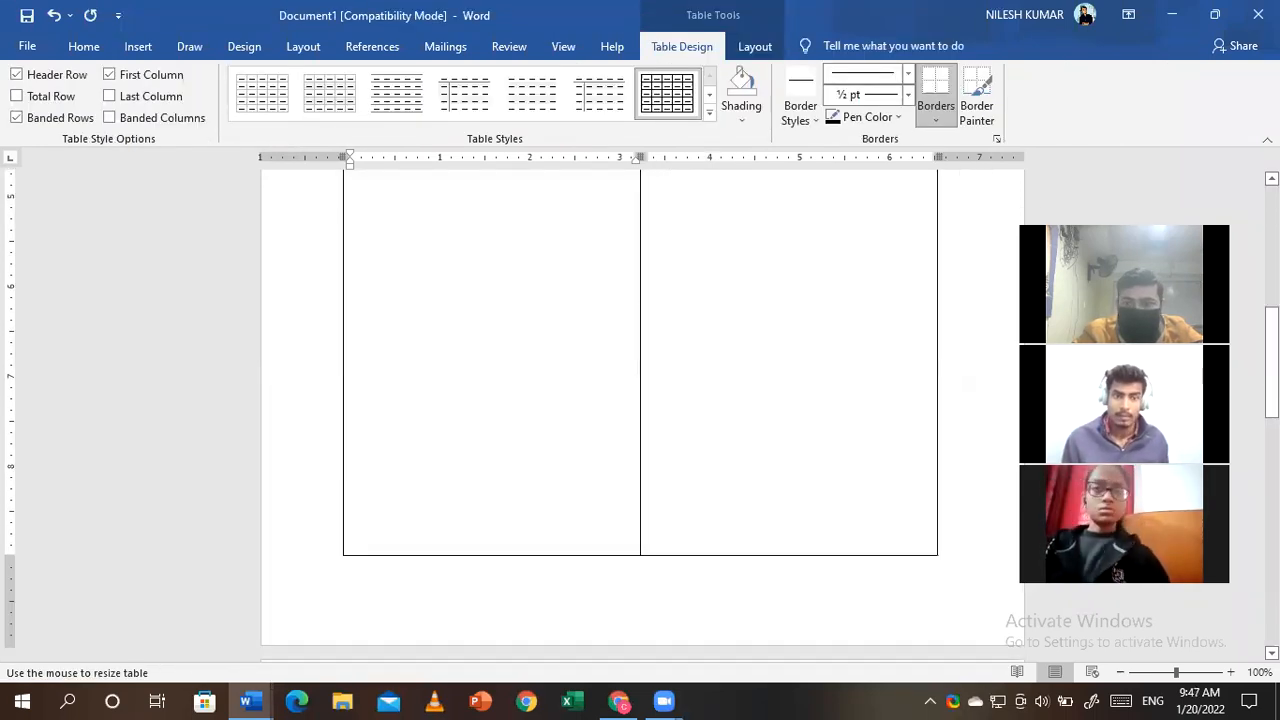
- Shrink the top, left and right margins and narrow the table's left column
{"action": "scroll", "coordinate": [546, 338], "scroll_direction": "up", "scroll_amount": 2}
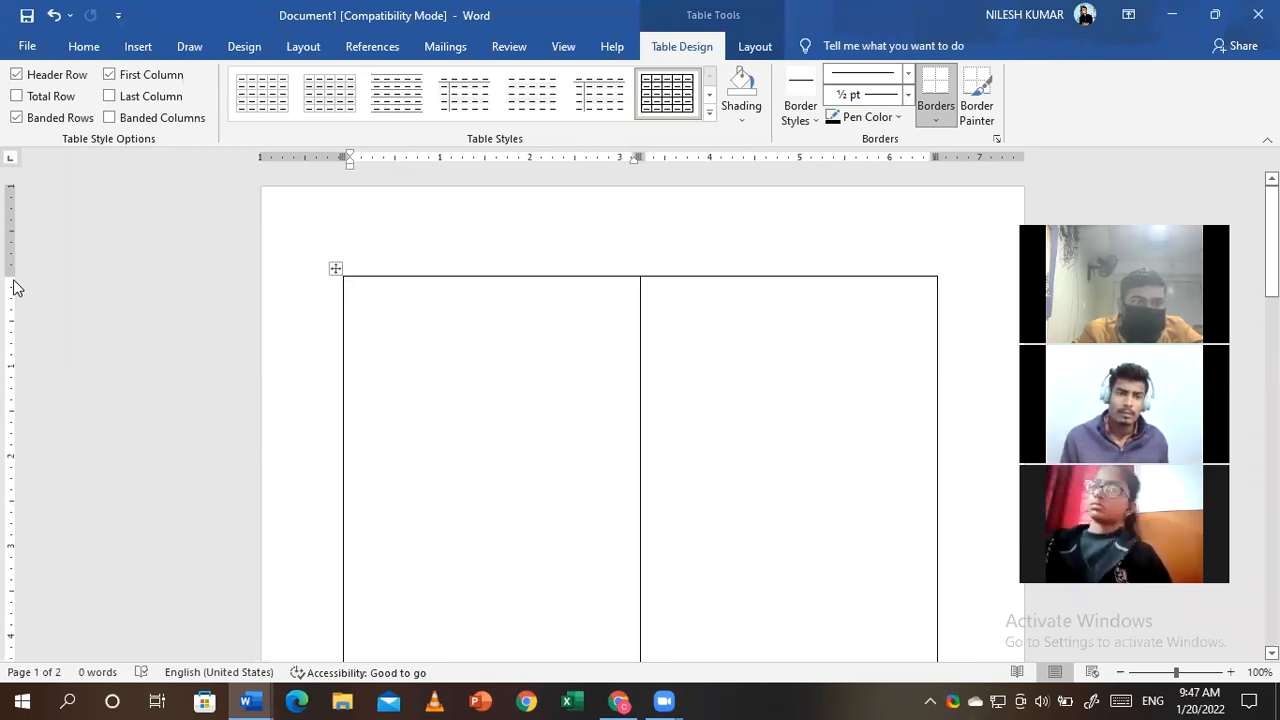
{"action": "left_click_drag", "start_coordinate": [8, 279], "coordinate": [8, 268]}
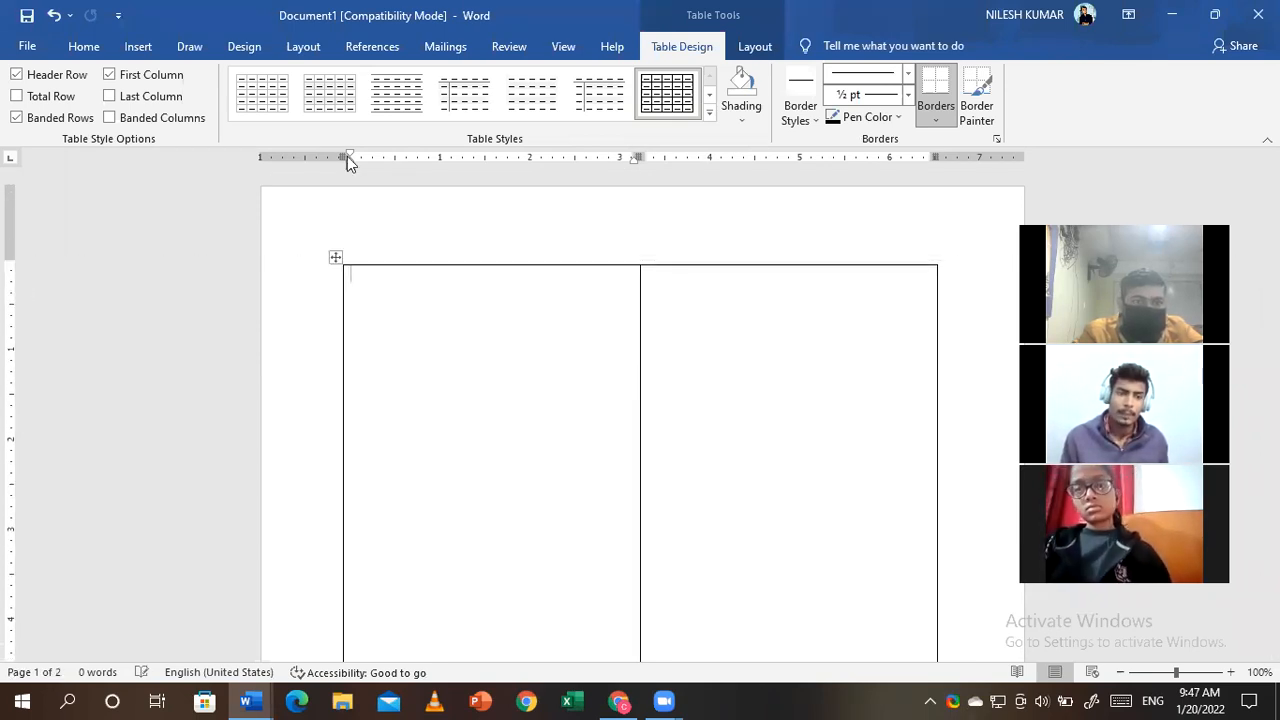
{"action": "left_click_drag", "start_coordinate": [345, 156], "coordinate": [291, 156]}
{"action": "left_click_drag", "start_coordinate": [876, 157], "coordinate": [1003, 157]}
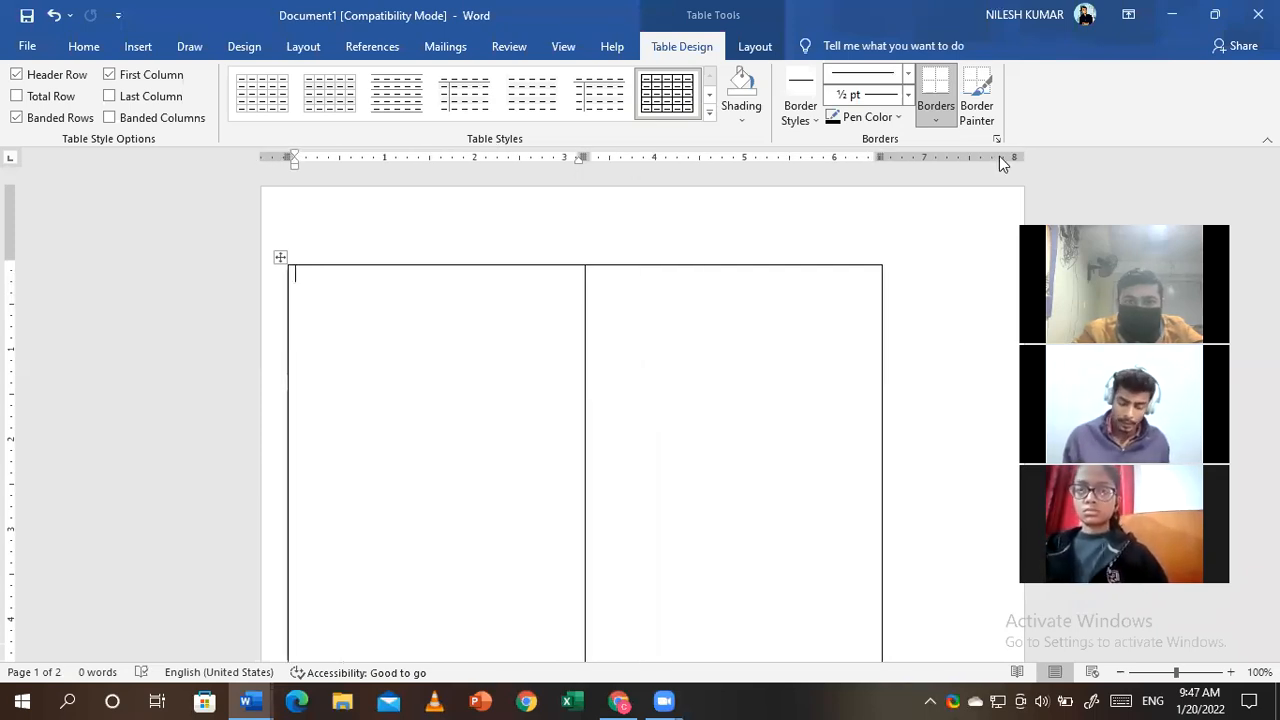
{"action": "left_click_drag", "start_coordinate": [584, 323], "coordinate": [530, 331]}
{"action": "left_click", "coordinate": [486, 280]}
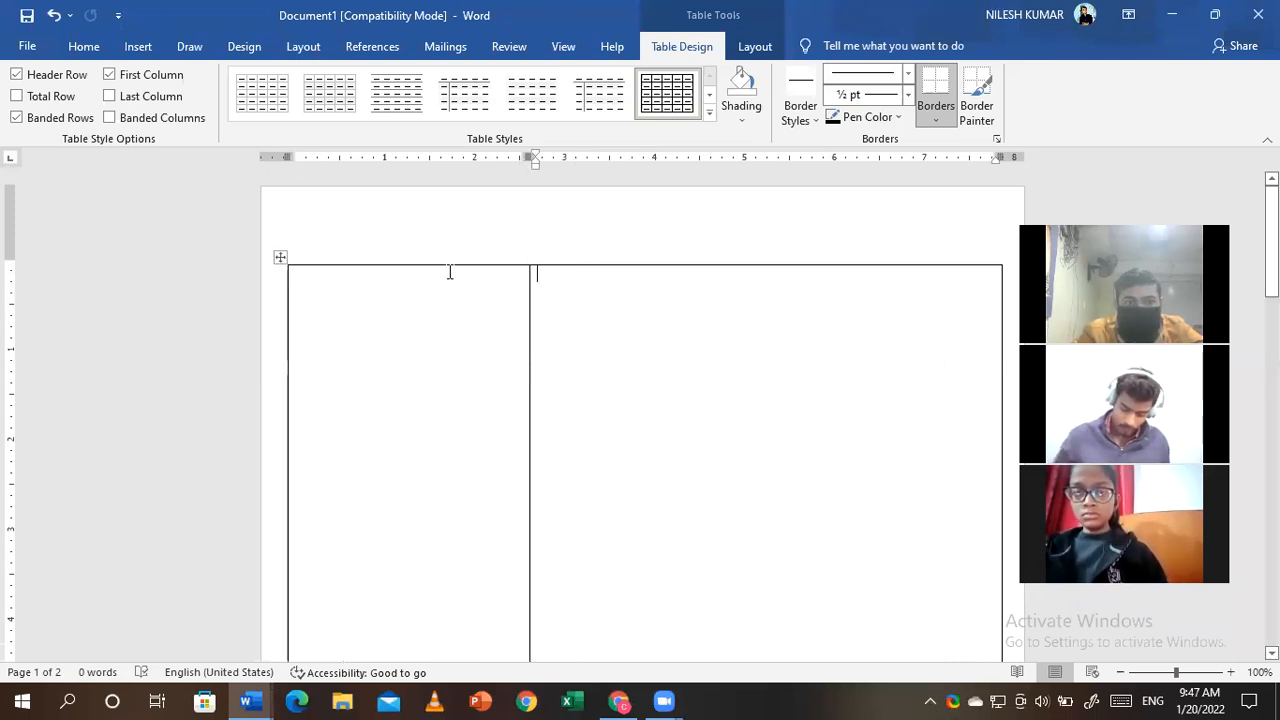
- Remove the empty header, raise the top margin slightly, and return to the table
{"action": "double_click", "coordinate": [555, 229]}
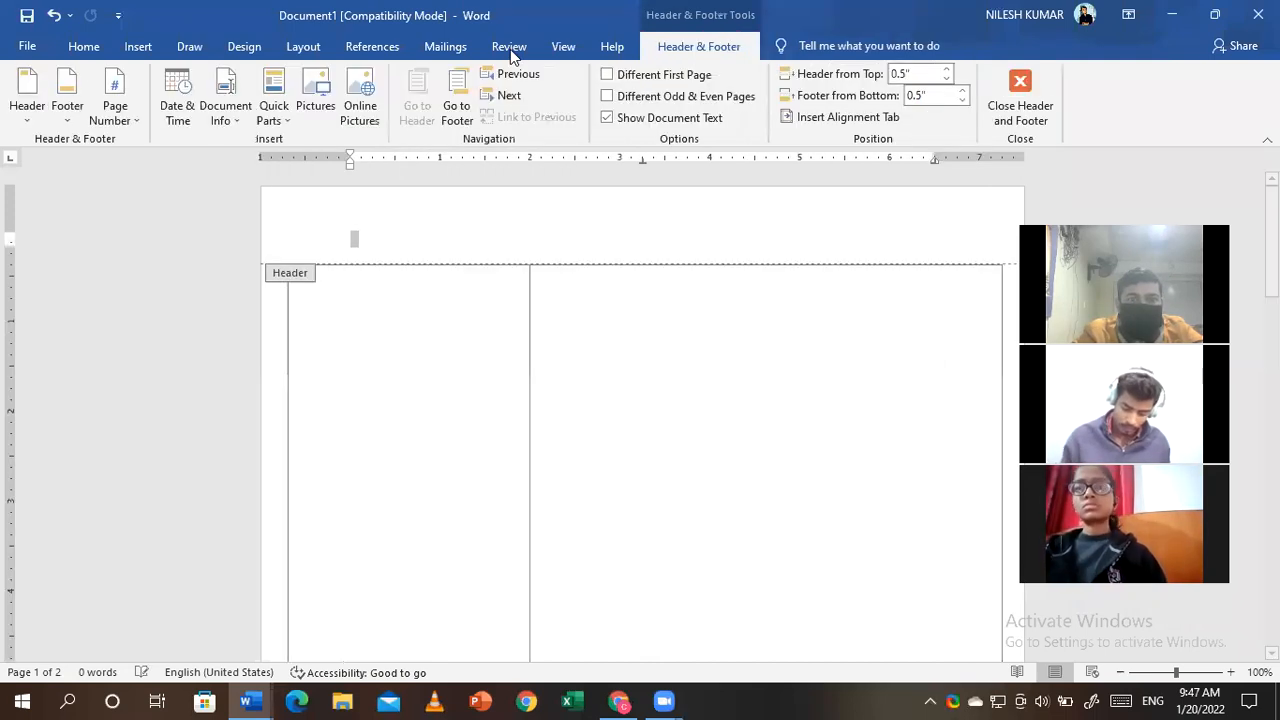
{"action": "left_click", "coordinate": [131, 50]}
{"action": "left_click", "coordinate": [867, 74]}
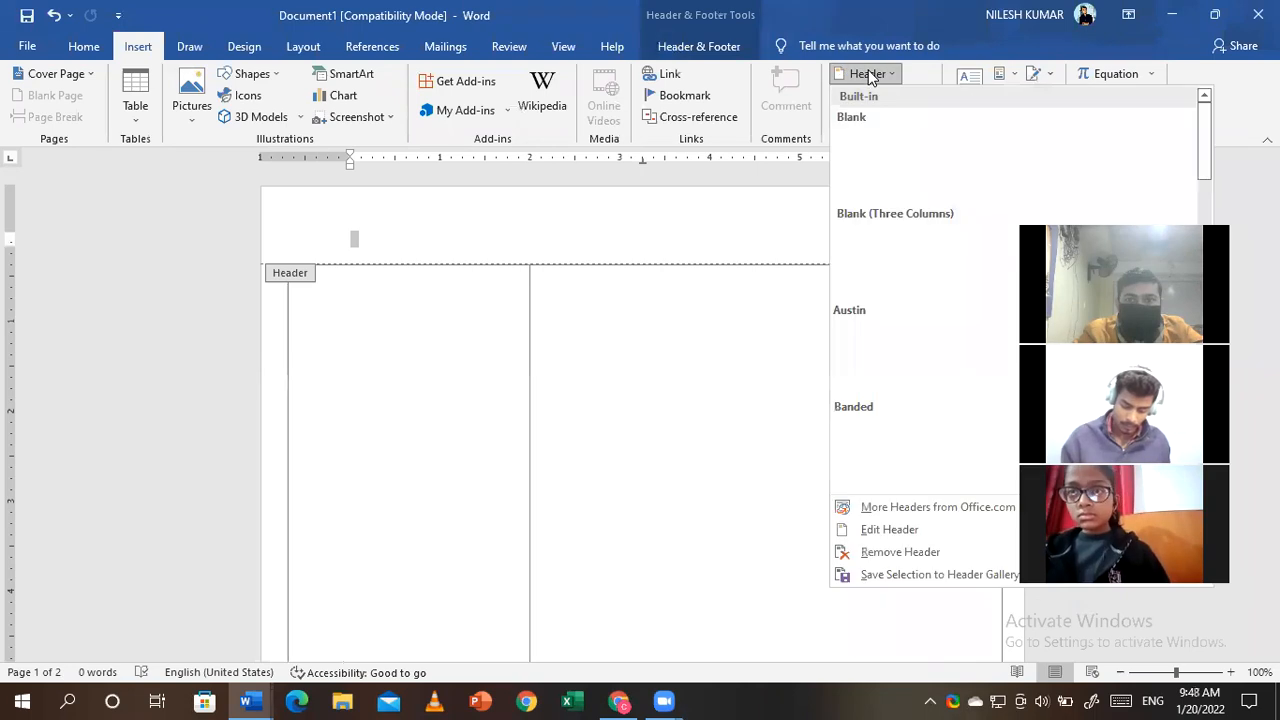
{"action": "left_click", "coordinate": [698, 117]}
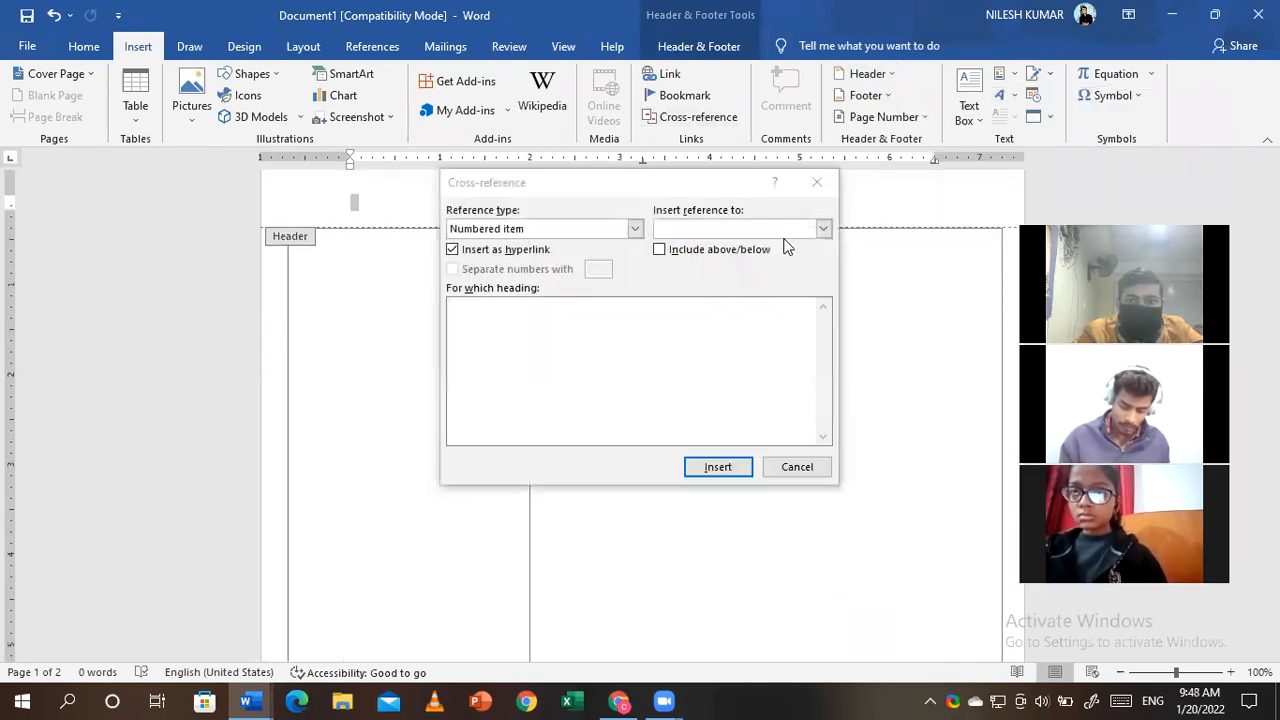
{"action": "left_click", "coordinate": [817, 185]}
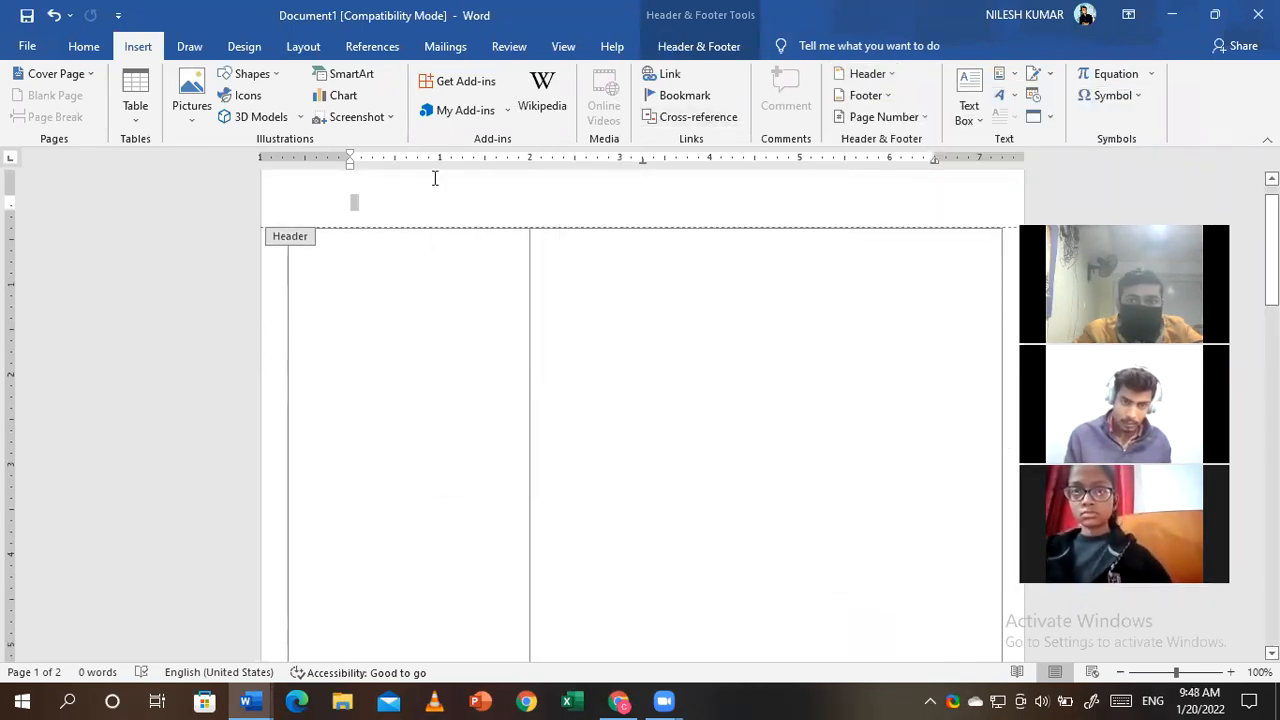
{"action": "left_click", "coordinate": [868, 74]}
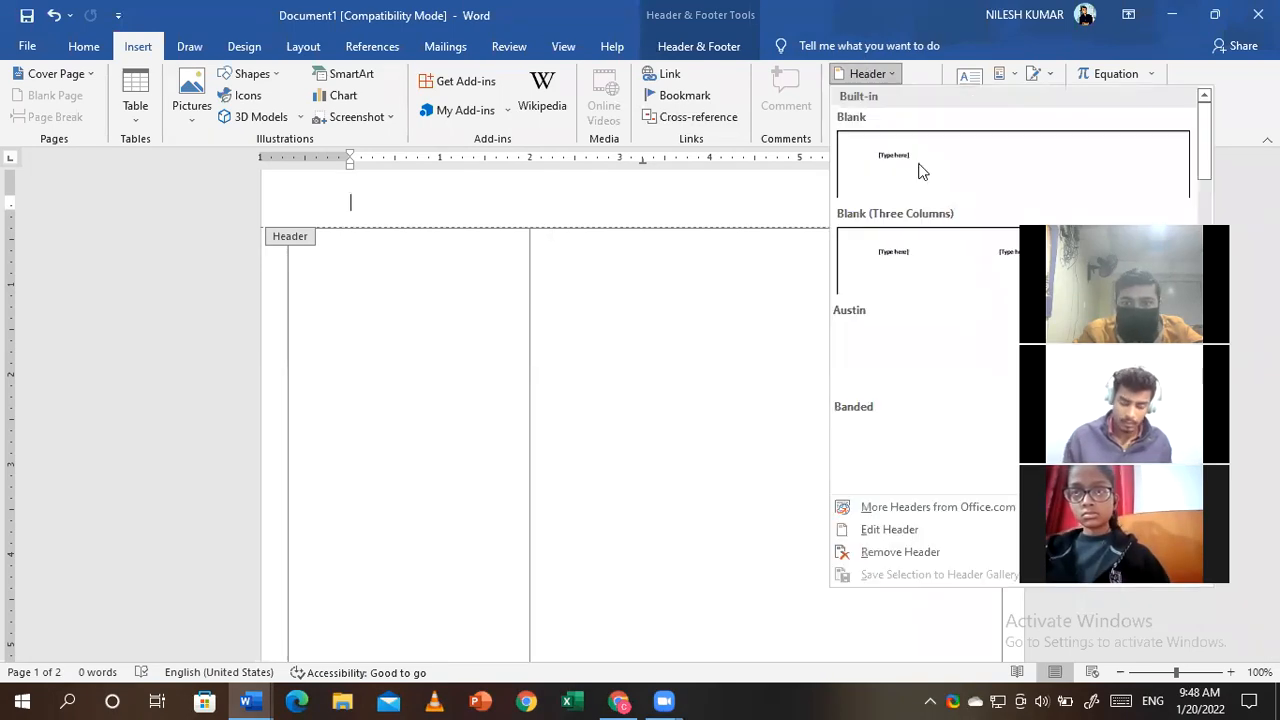
{"action": "left_click", "coordinate": [875, 553]}
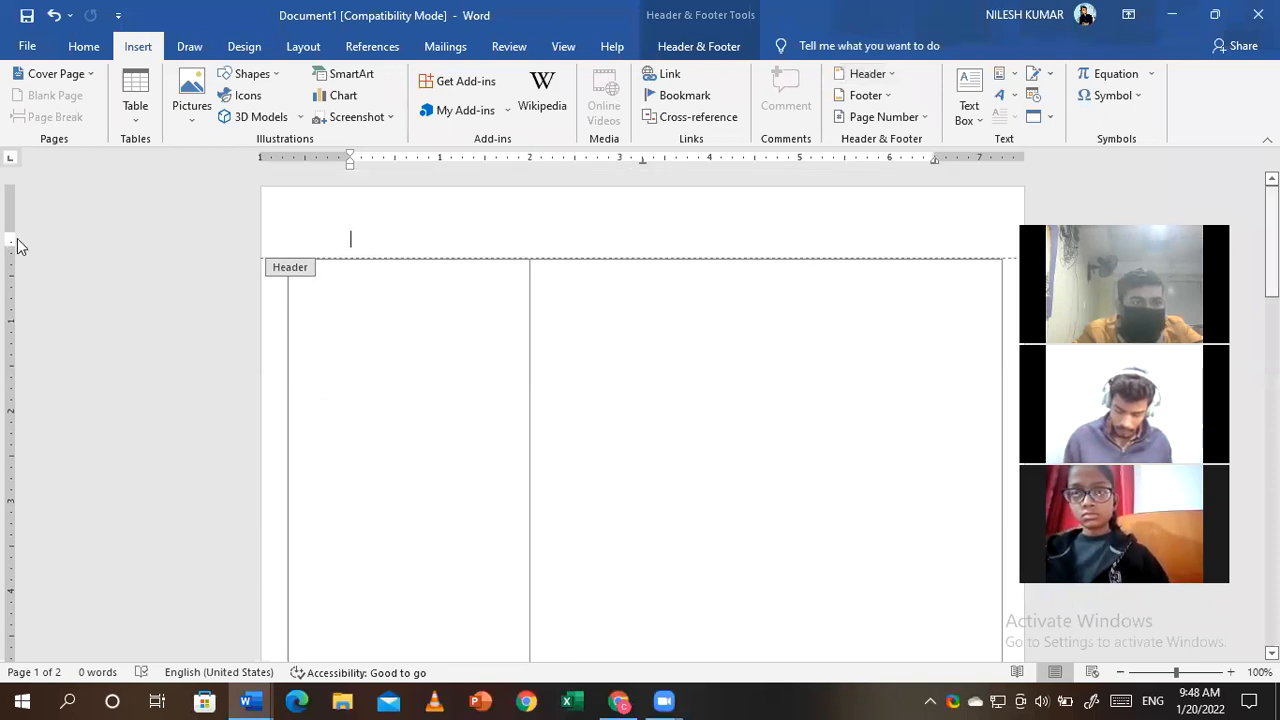
{"action": "left_click_drag", "start_coordinate": [8, 238], "coordinate": [9, 200]}
{"action": "double_click", "coordinate": [686, 320]}
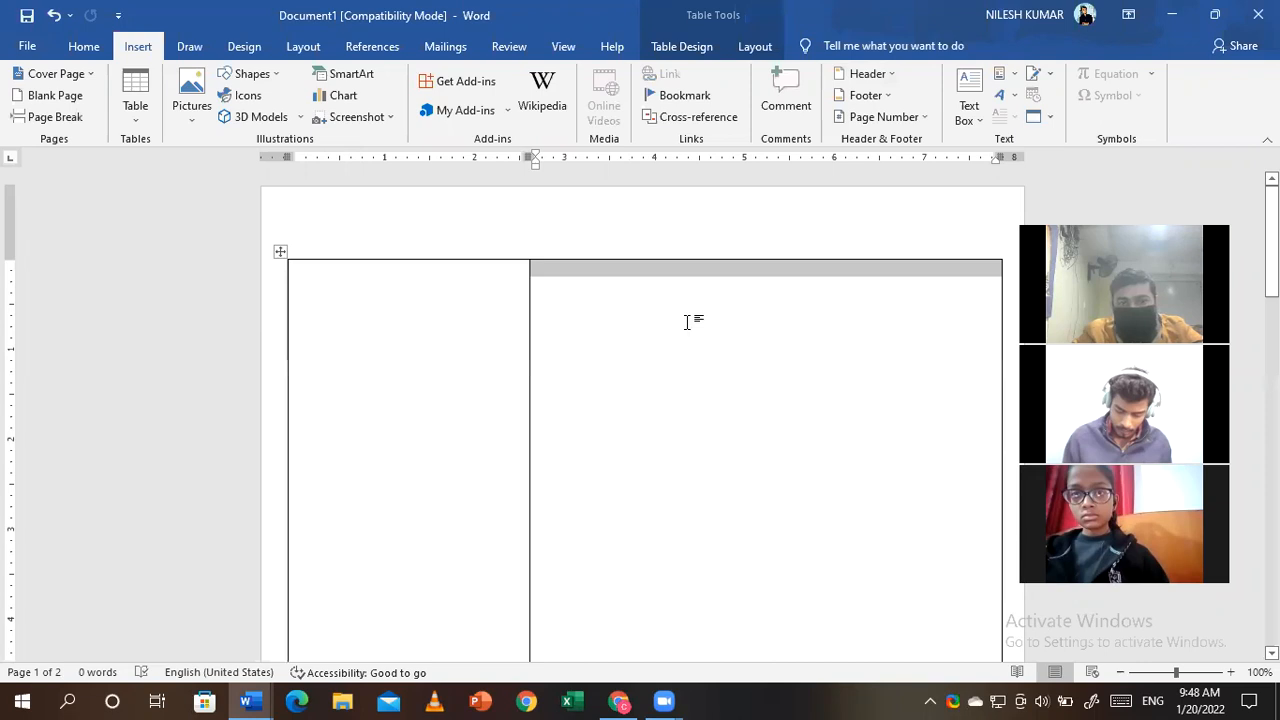
- Draw an oval shape at the top of the left table cell
{"action": "left_click", "coordinate": [357, 291]}
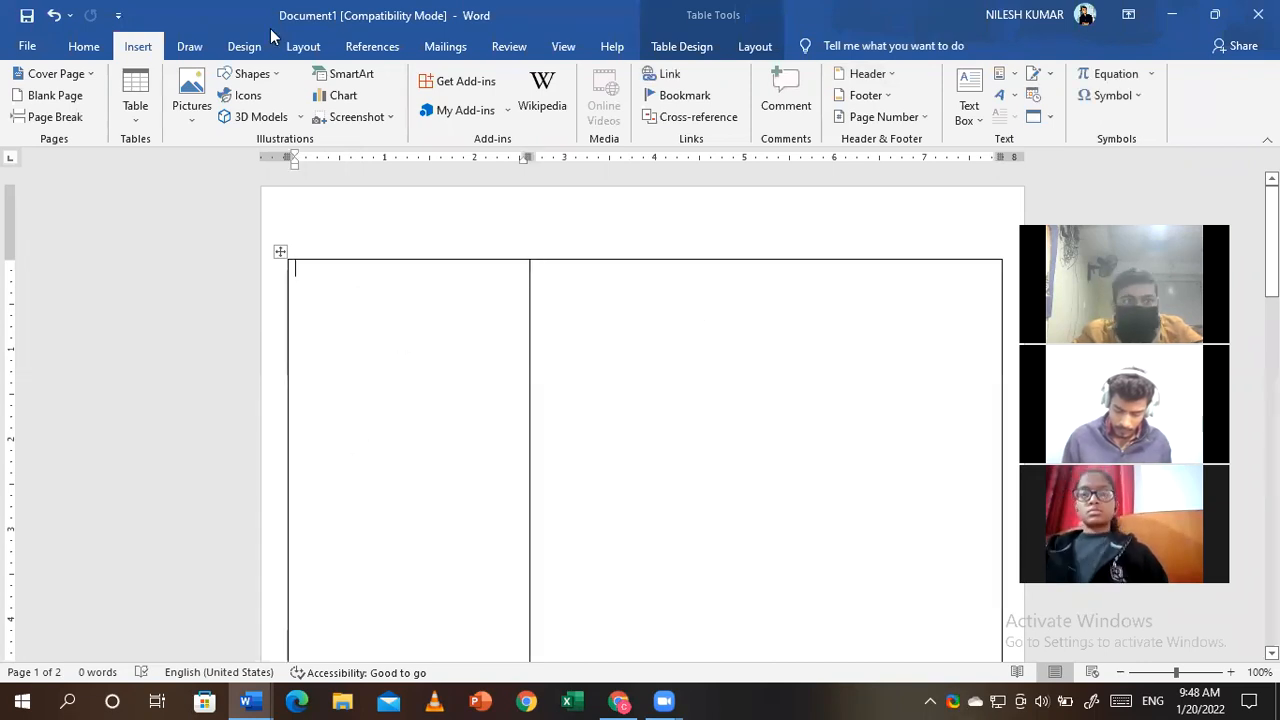
{"action": "left_click", "coordinate": [264, 78]}
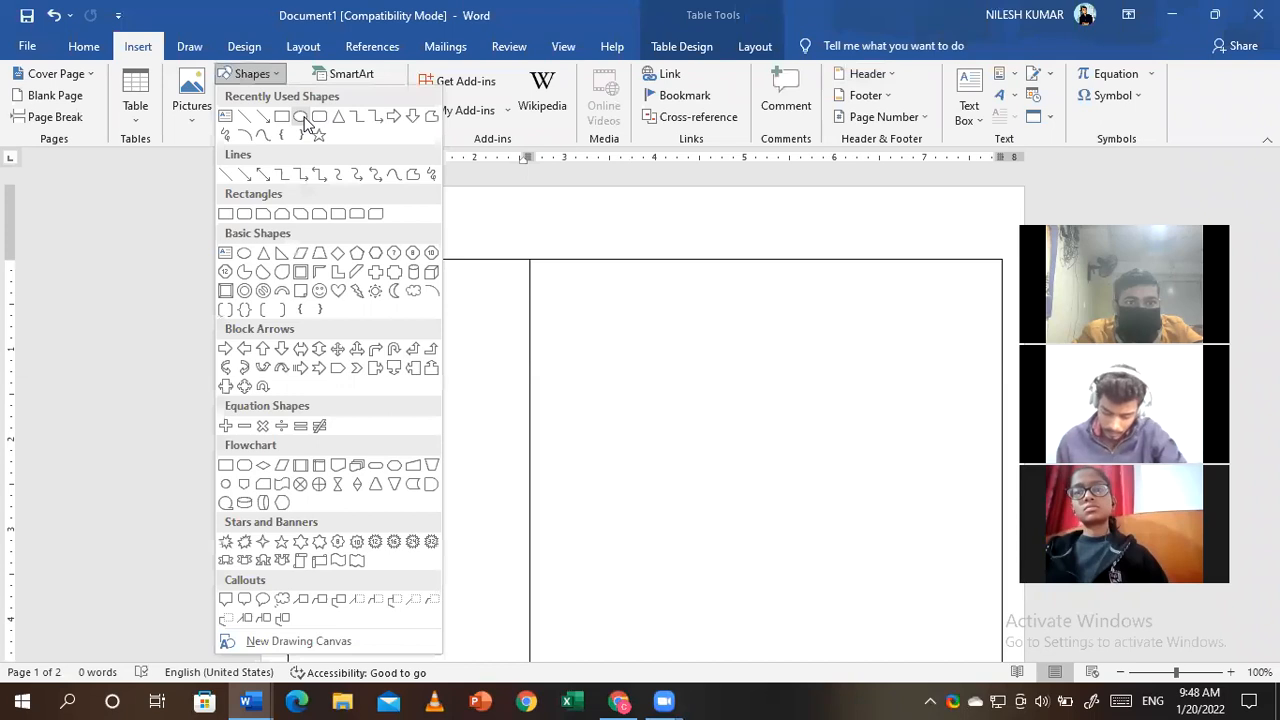
{"action": "left_click", "coordinate": [336, 289]}
{"action": "left_click_drag", "start_coordinate": [468, 427], "coordinate": [503, 459]}
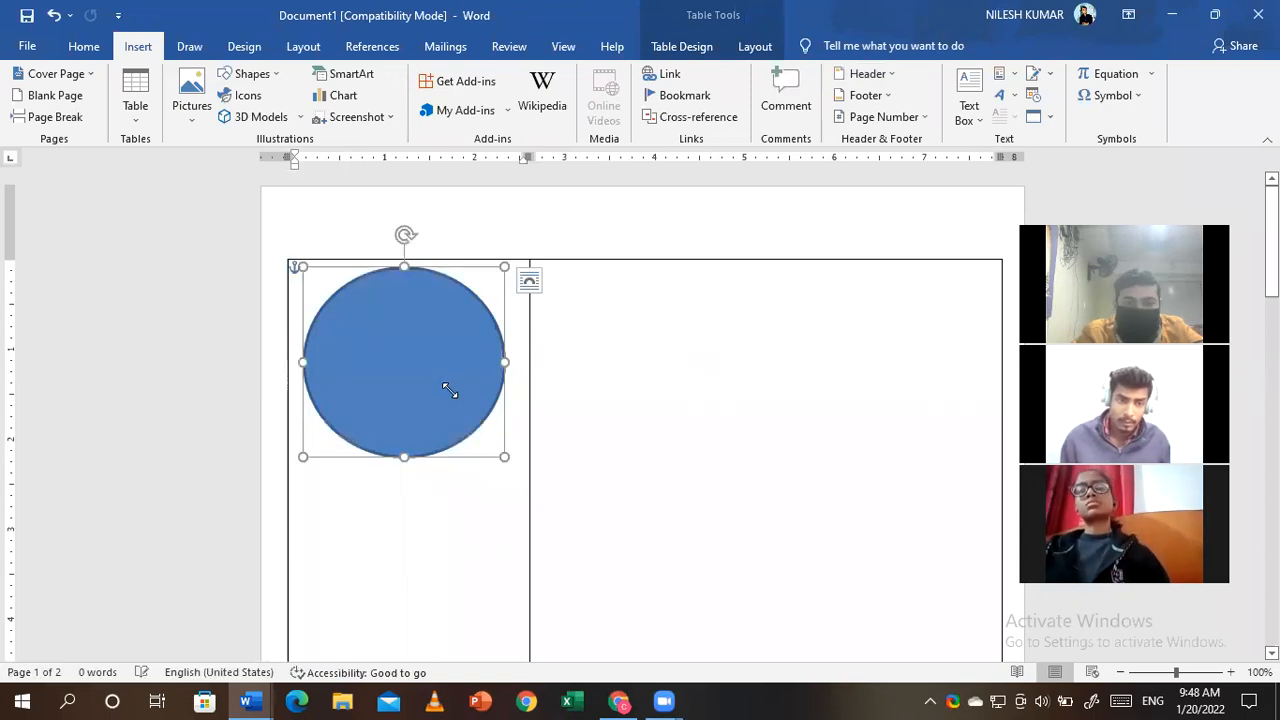
{"action": "right_click", "coordinate": [450, 392]}
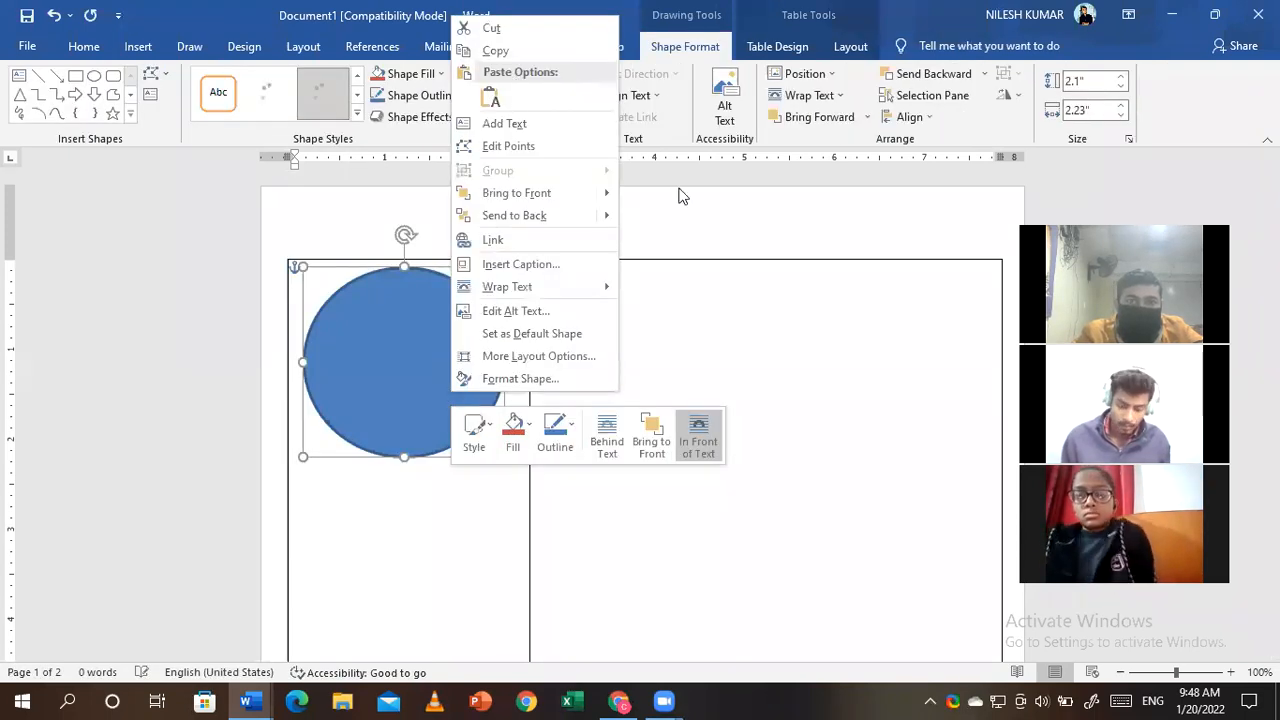
{"action": "key", "text": "Escape"}
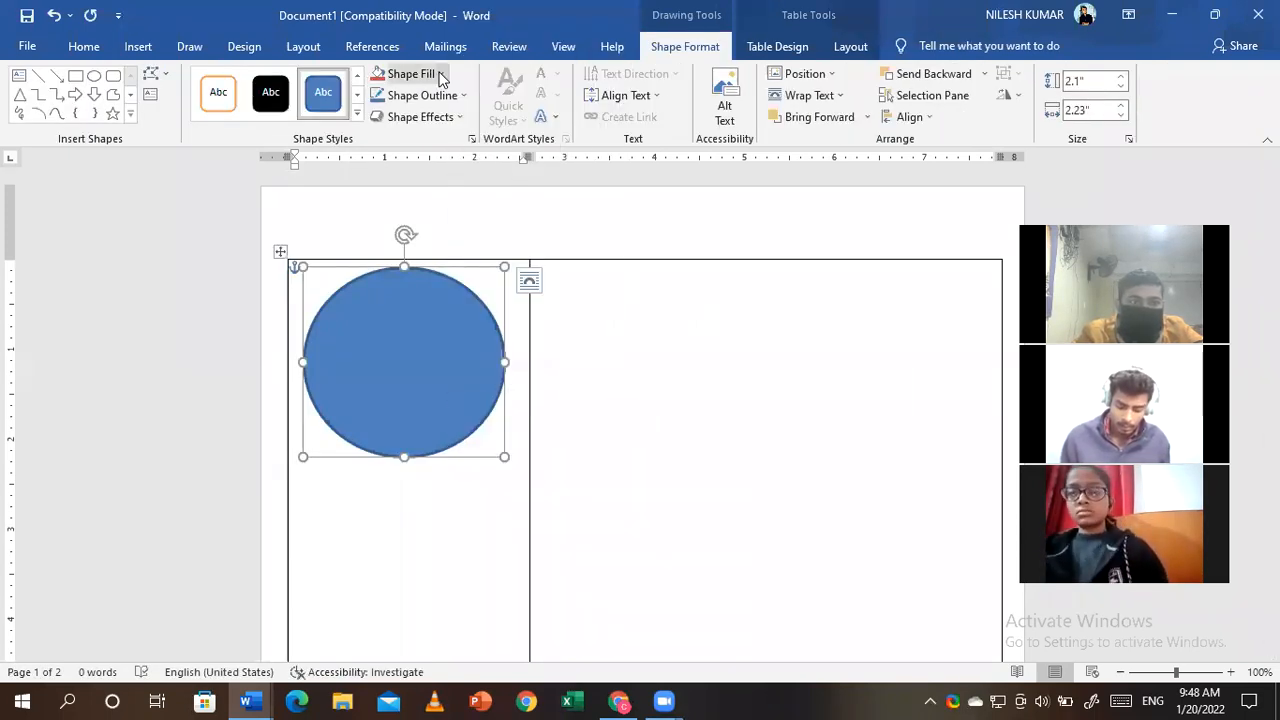
- Fill the circle with the profile photo from the Downloads folder
{"action": "left_click", "coordinate": [440, 78]}
{"action": "left_click", "coordinate": [424, 287]}
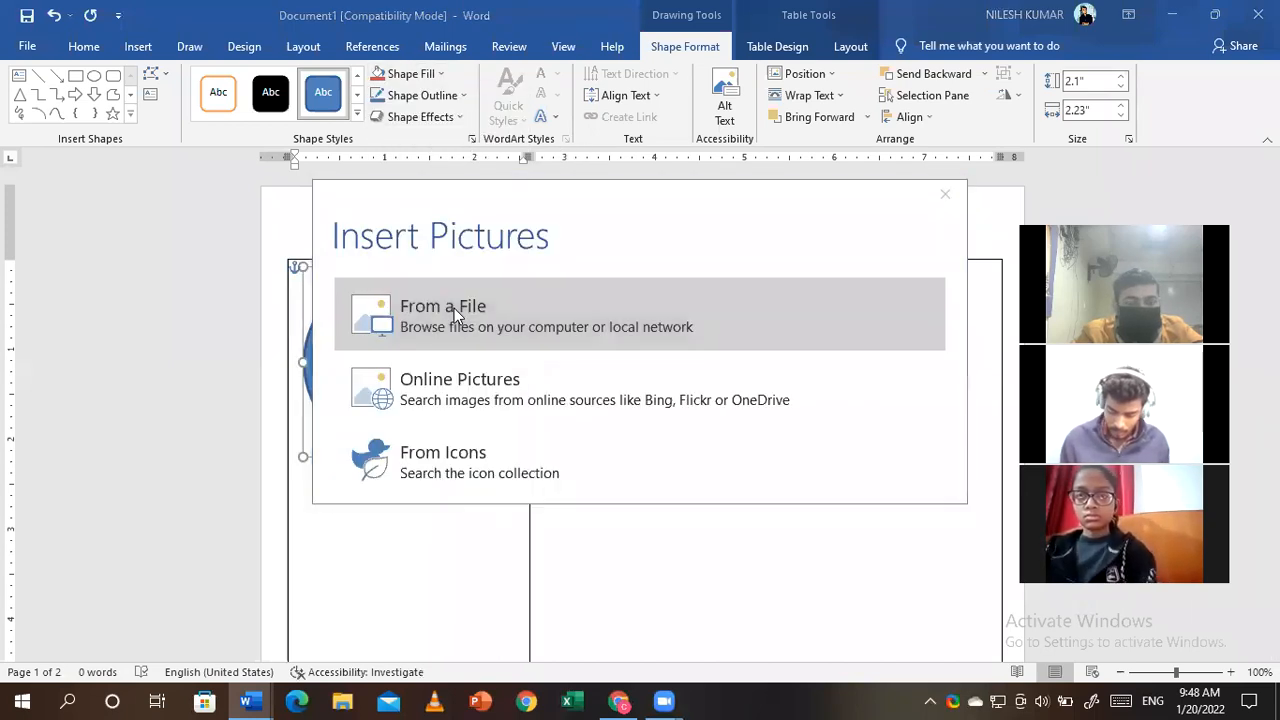
{"action": "left_click", "coordinate": [454, 308]}
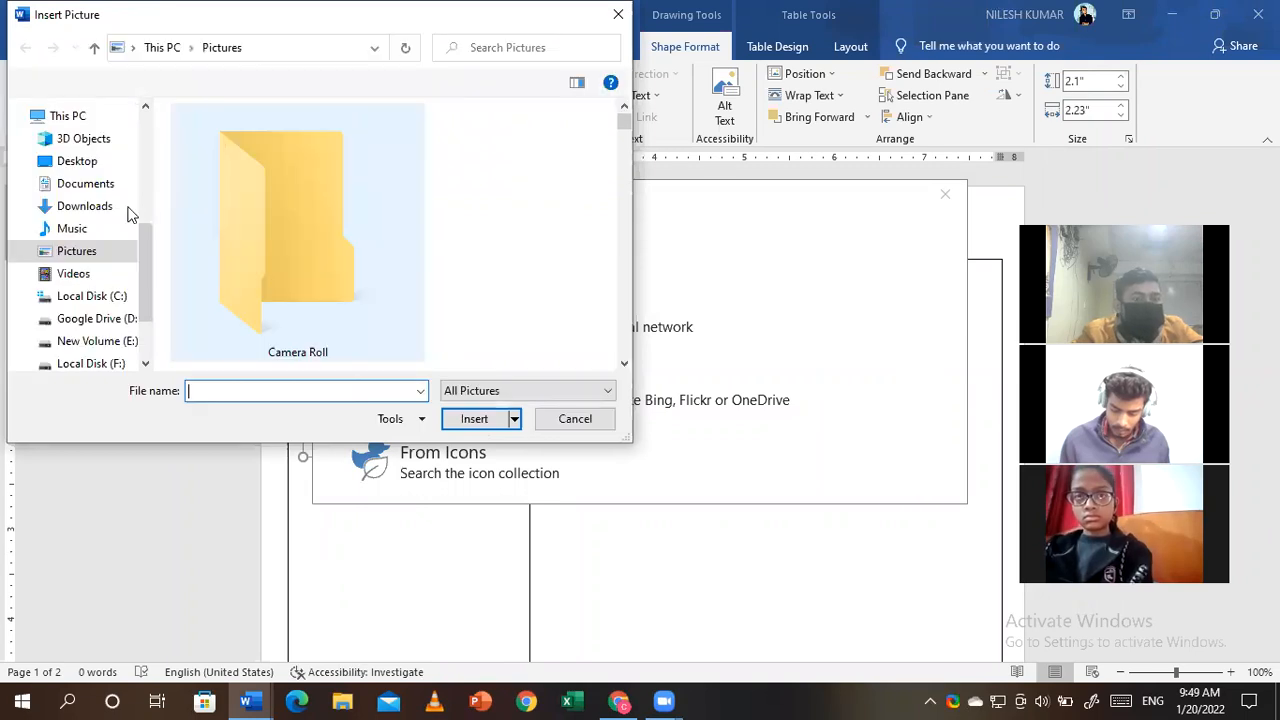
{"action": "left_click", "coordinate": [97, 210]}
{"action": "left_click", "coordinate": [371, 200]}
{"action": "left_click", "coordinate": [474, 418]}
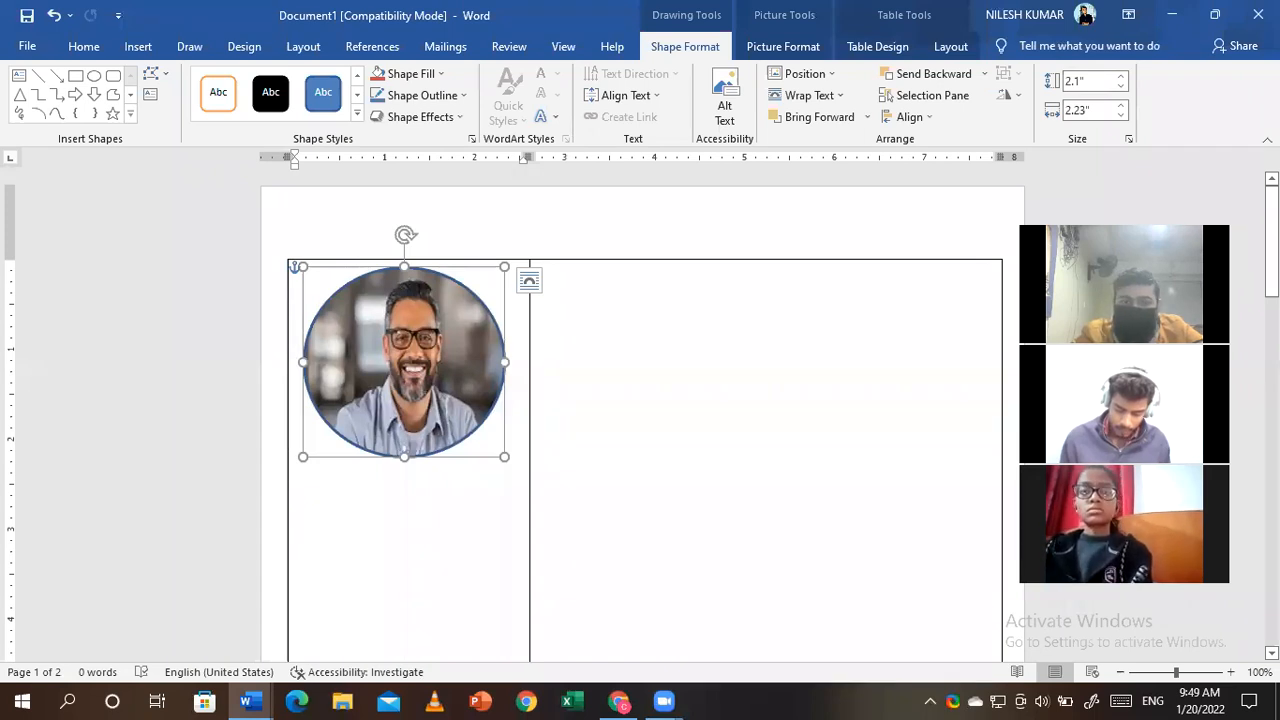
- Click back into the first cell and undo the blank page that appeared above the table
{"action": "scroll", "coordinate": [304, 600], "scroll_direction": "down", "scroll_amount": 3}
{"action": "scroll", "coordinate": [304, 600], "scroll_direction": "up", "scroll_amount": 2}
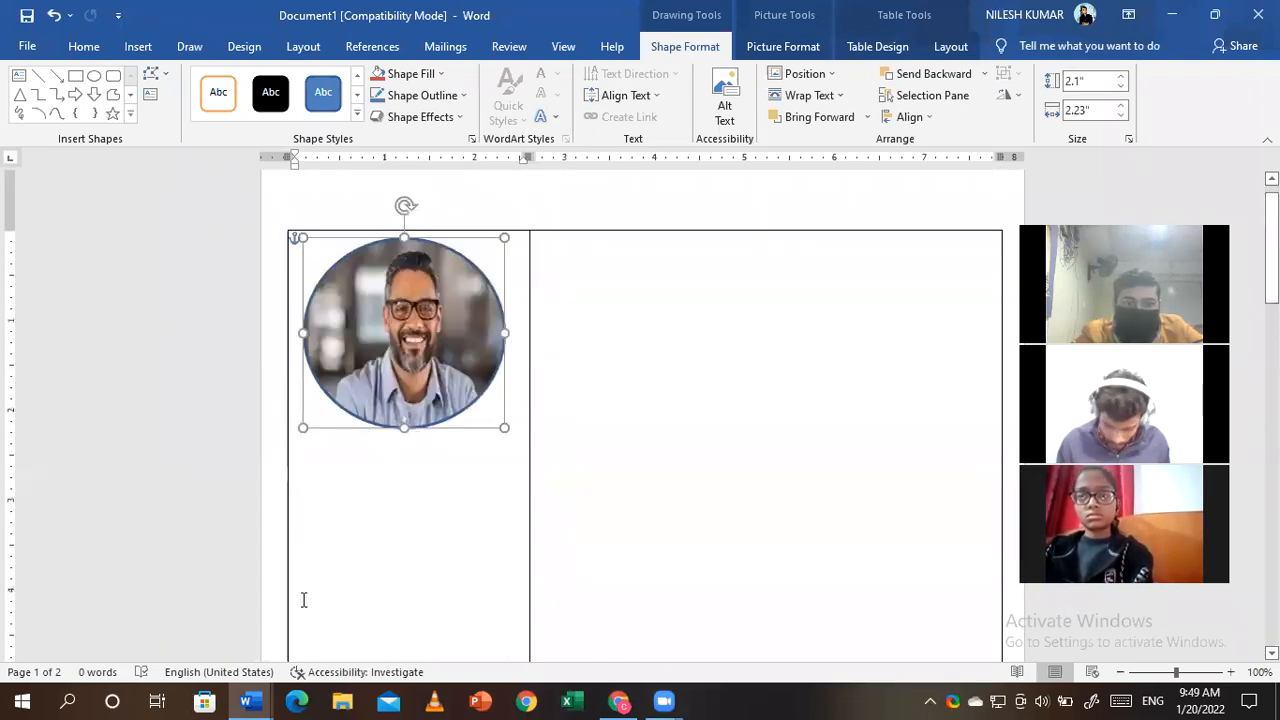
{"action": "left_click", "coordinate": [354, 491]}
{"action": "left_click", "coordinate": [344, 278]}
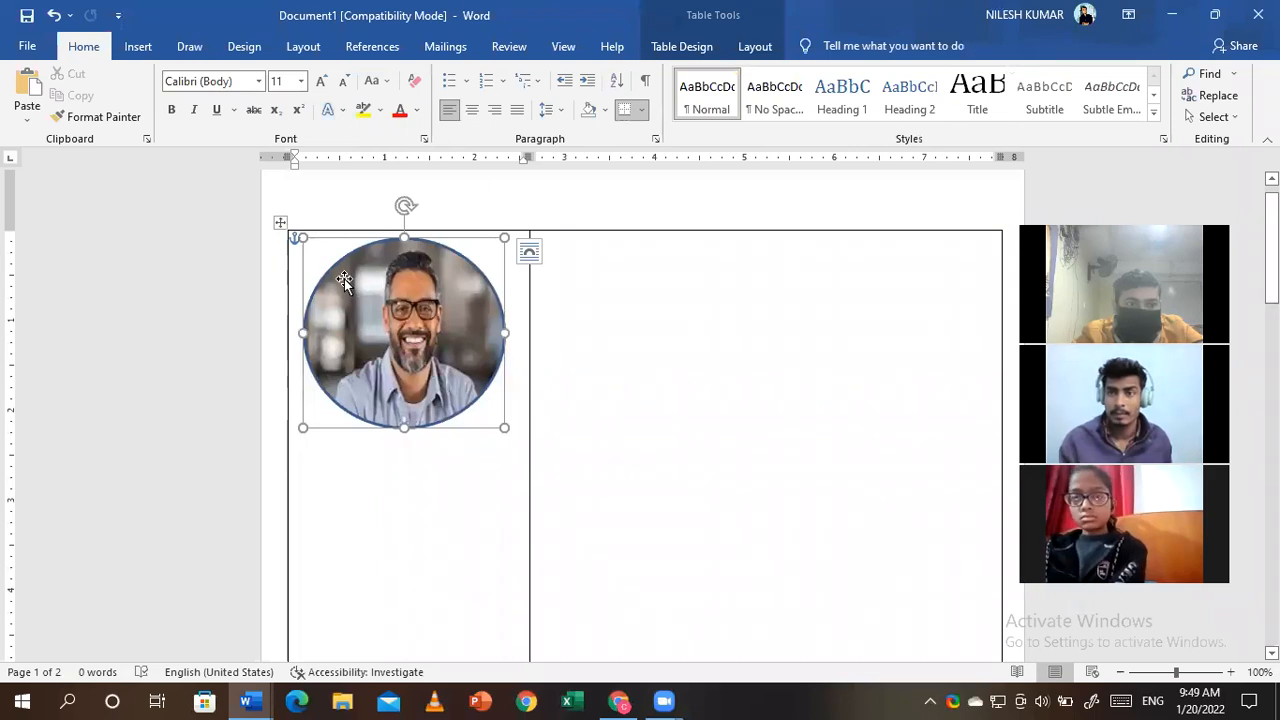
{"action": "left_click", "coordinate": [380, 495]}
{"action": "key", "text": "Return"}
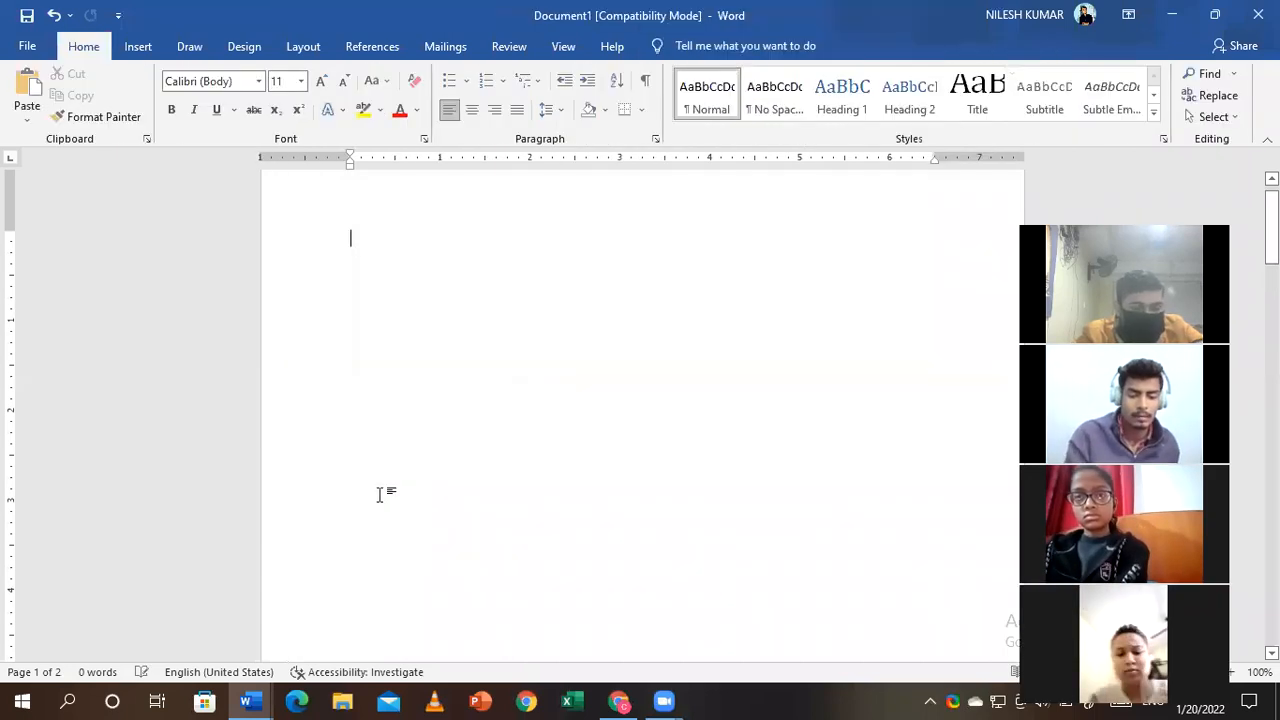
{"action": "key", "text": "ctrl+z"}
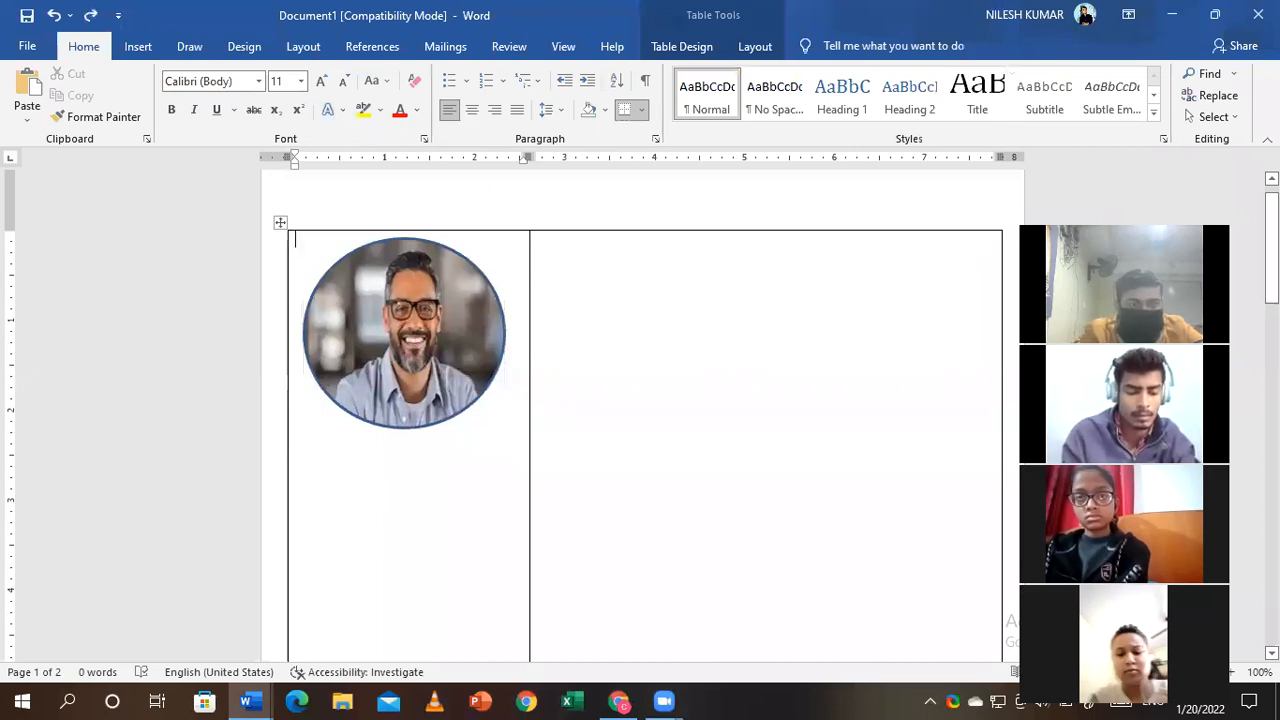
- Insert a one-cell nested table in the left cell, taller and positioned just below the round photo
{"action": "key", "text": "Return"}
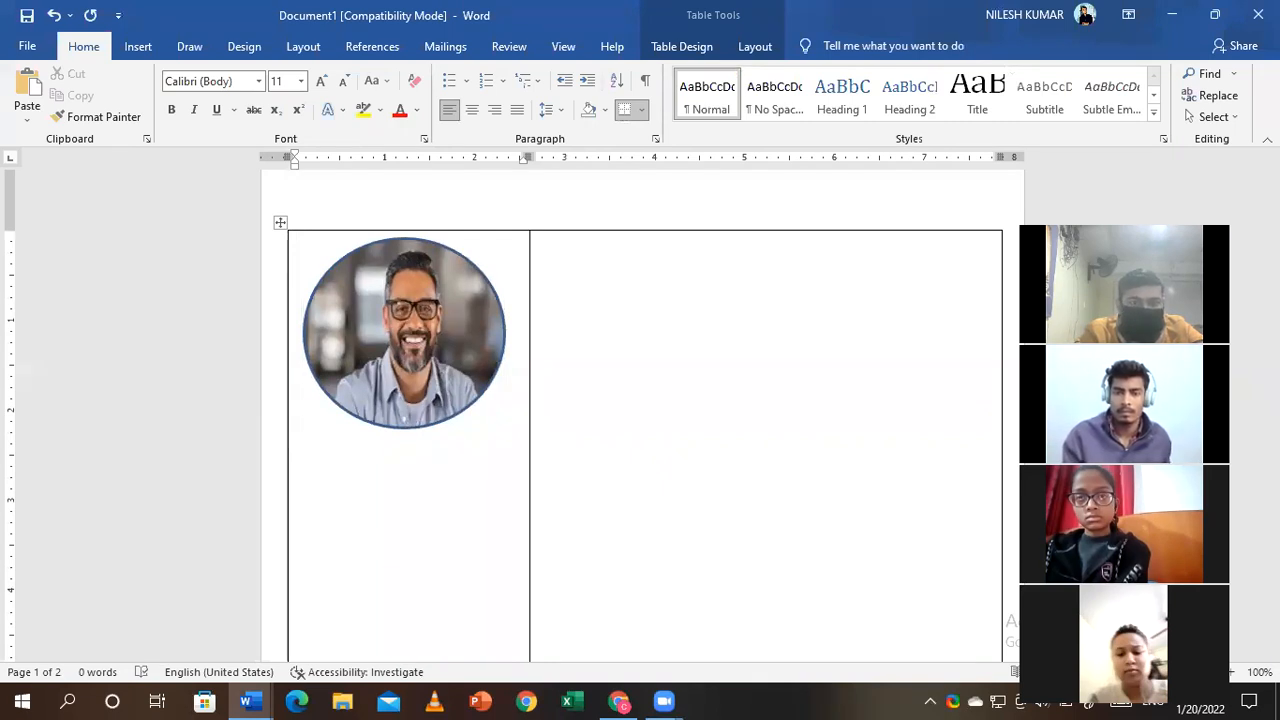
{"action": "left_click", "coordinate": [361, 454]}
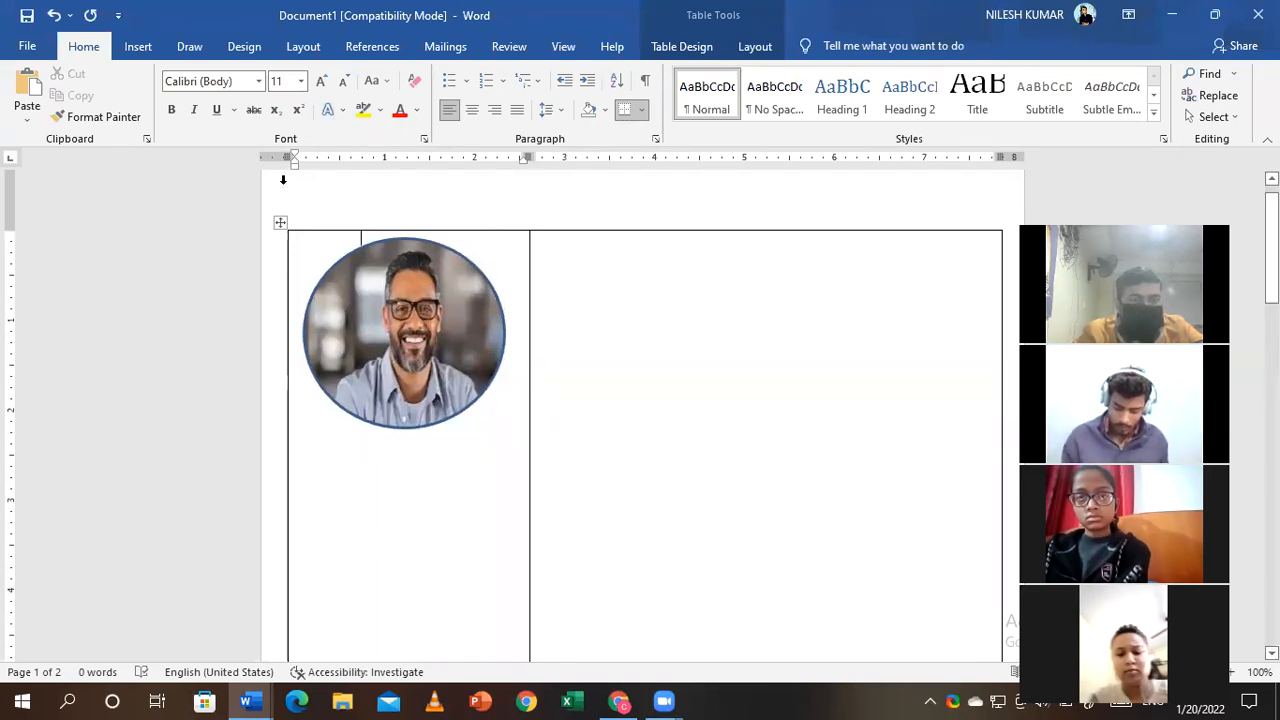
{"action": "left_click", "coordinate": [139, 48]}
{"action": "left_click", "coordinate": [137, 104]}
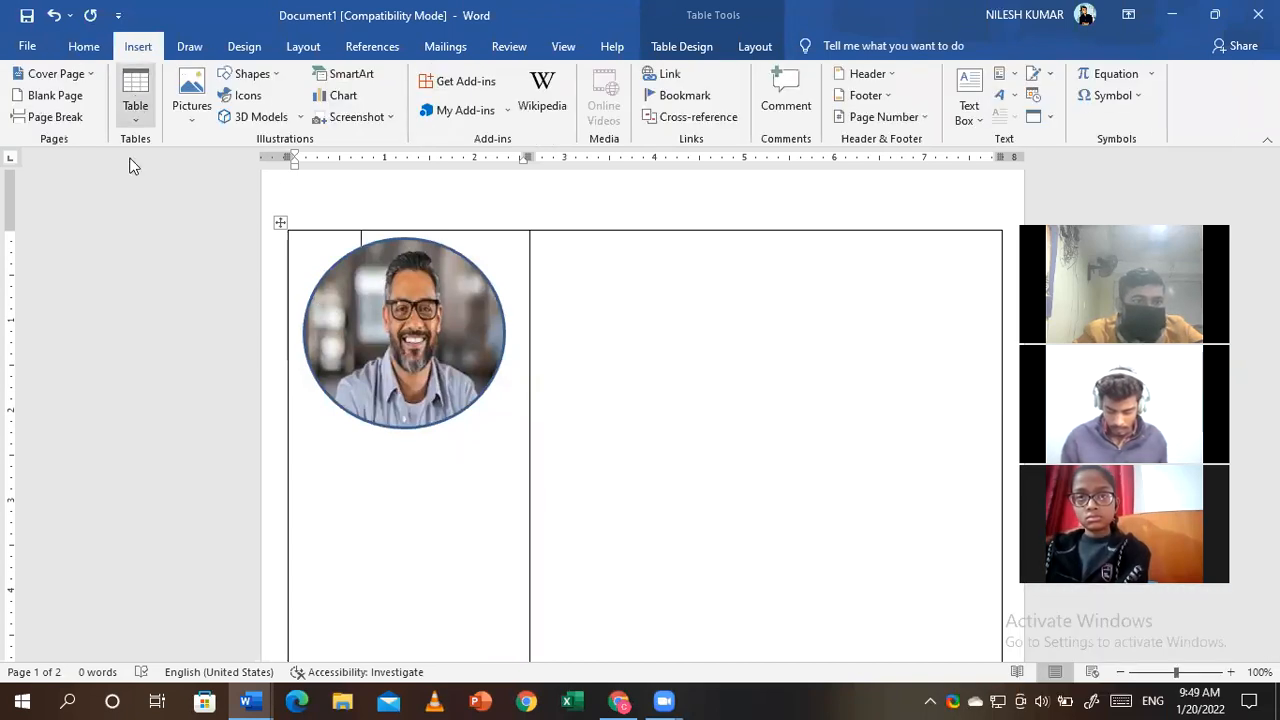
{"action": "left_click", "coordinate": [129, 163]}
{"action": "left_click_drag", "start_coordinate": [289, 443], "coordinate": [290, 450]}
{"action": "mouse_move", "coordinate": [531, 511]}
{"action": "left_mouse_down"}
{"action": "mouse_move", "coordinate": [531, 577]}
{"action": "mouse_move", "coordinate": [526, 494]}
{"action": "left_mouse_up"}
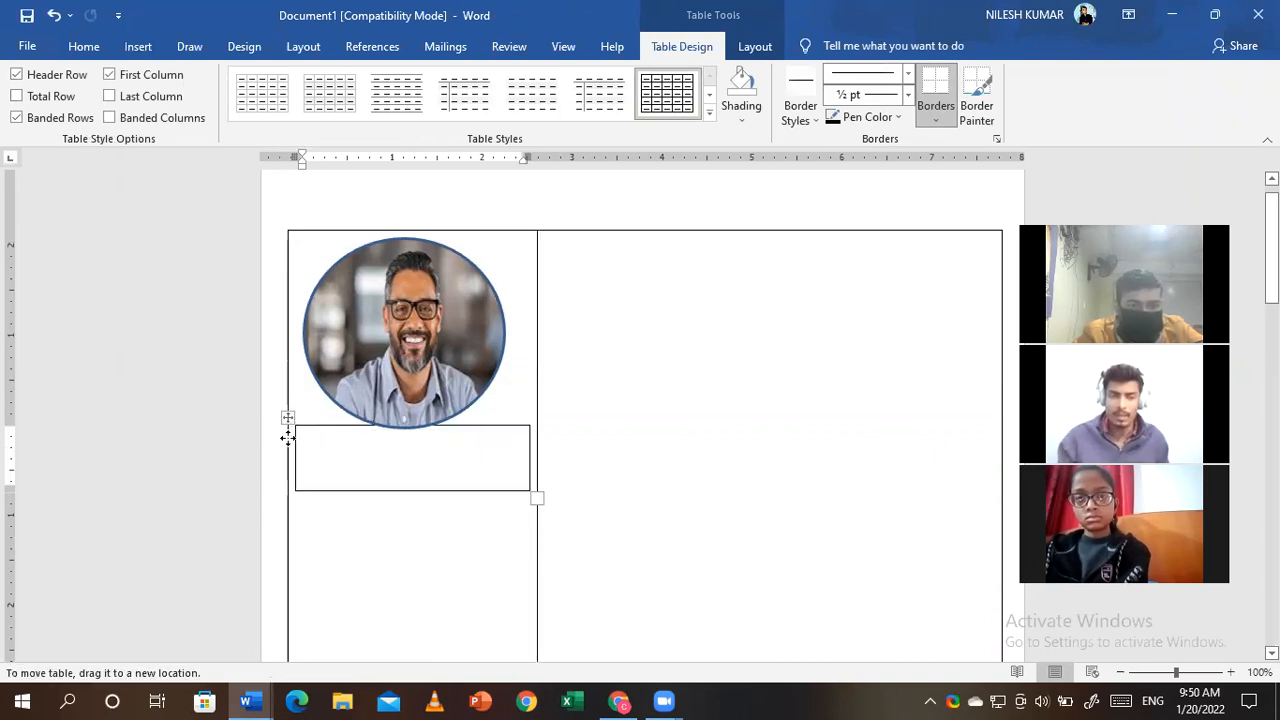
{"action": "left_click", "coordinate": [288, 418]}
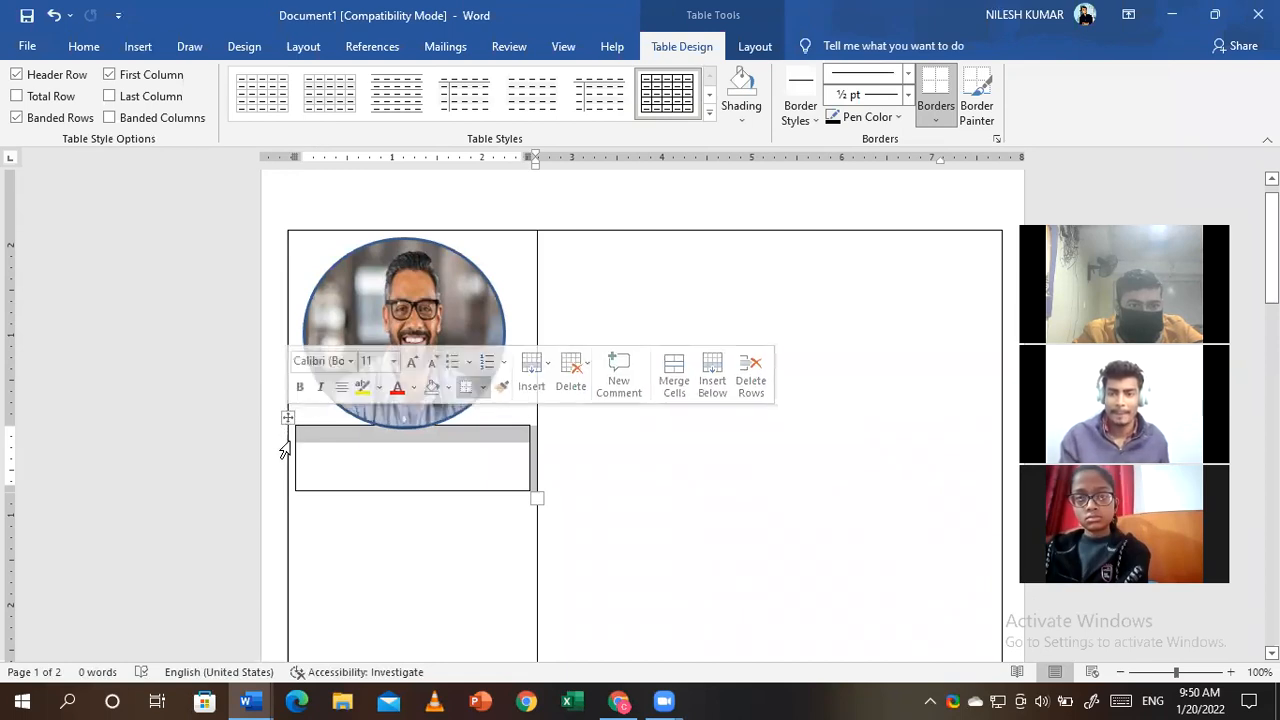
{"action": "left_click", "coordinate": [326, 443]}
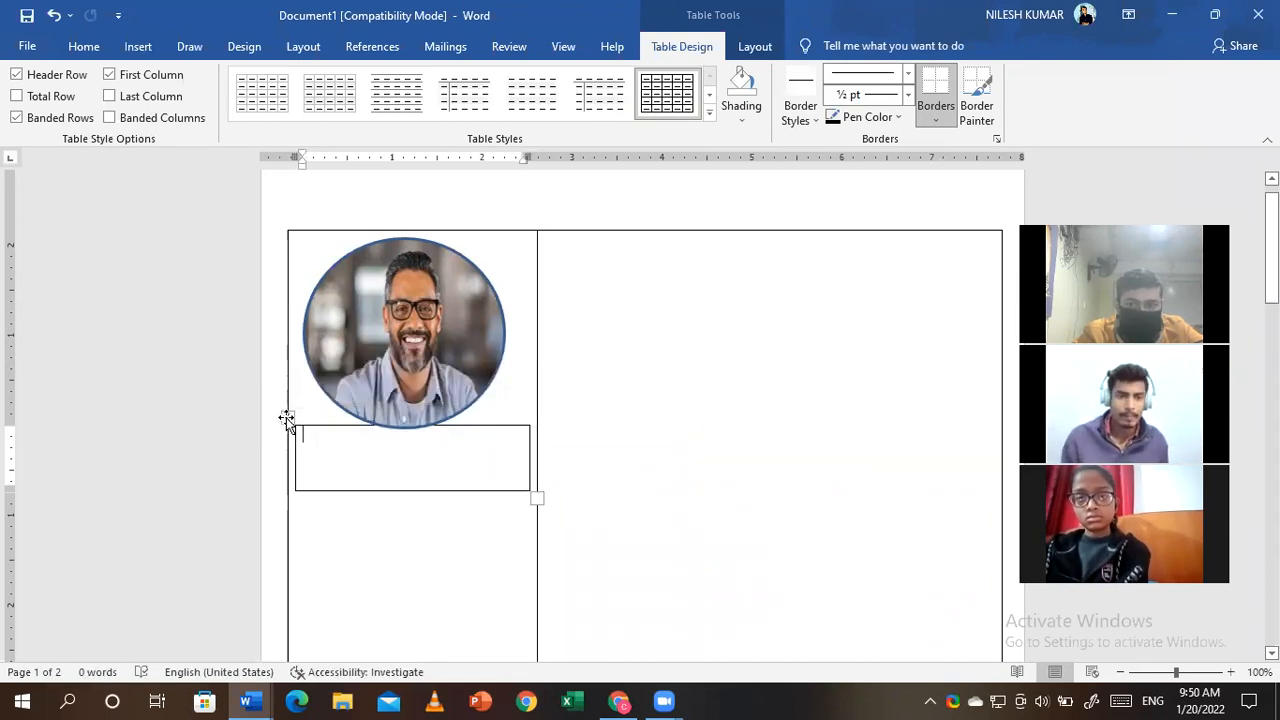
{"action": "left_click_drag", "start_coordinate": [284, 441], "coordinate": [284, 470]}
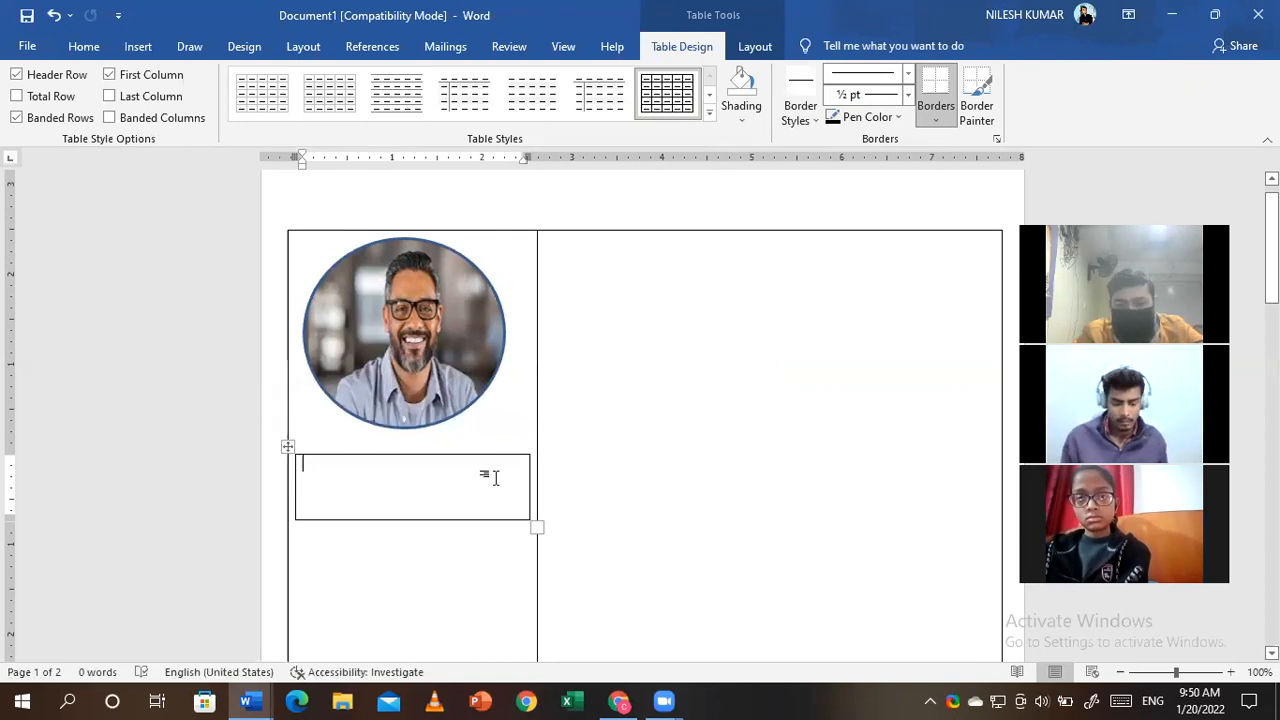
{"action": "left_click", "coordinate": [810, 333]}
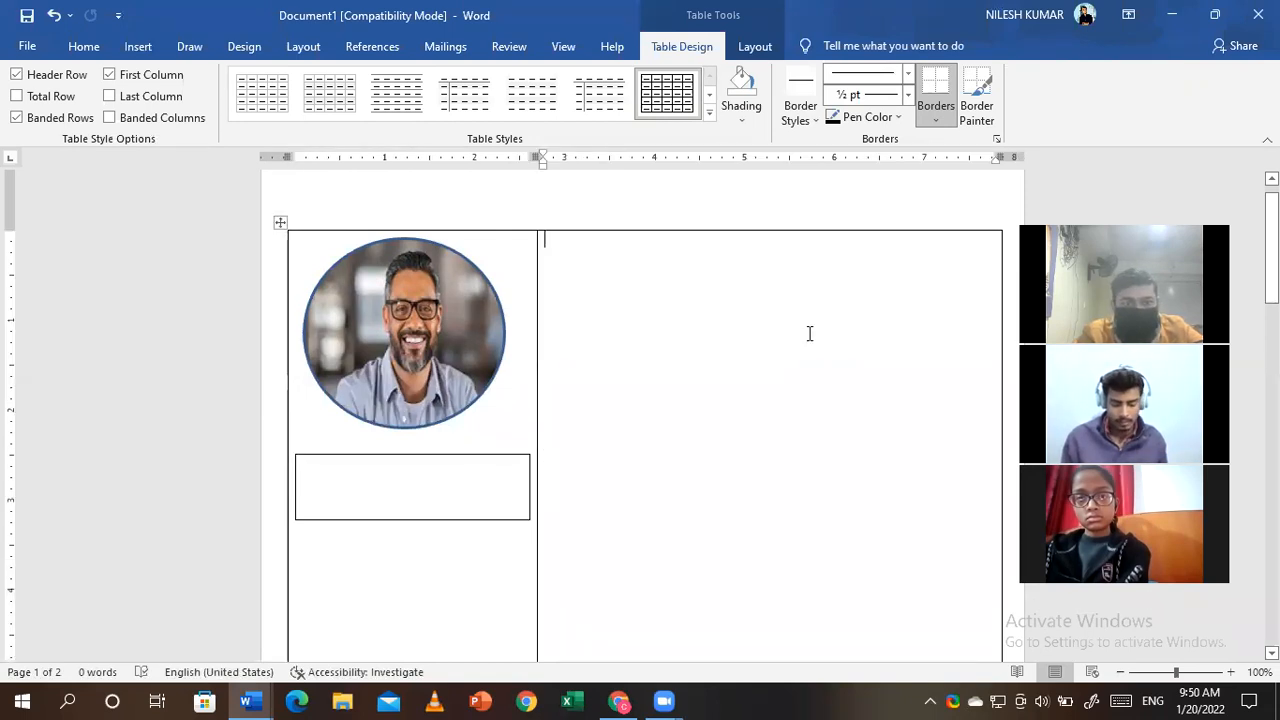
- Set the name box text to bold at 26 pt
{"action": "left_click", "coordinate": [393, 488]}
{"action": "left_click", "coordinate": [84, 46]}
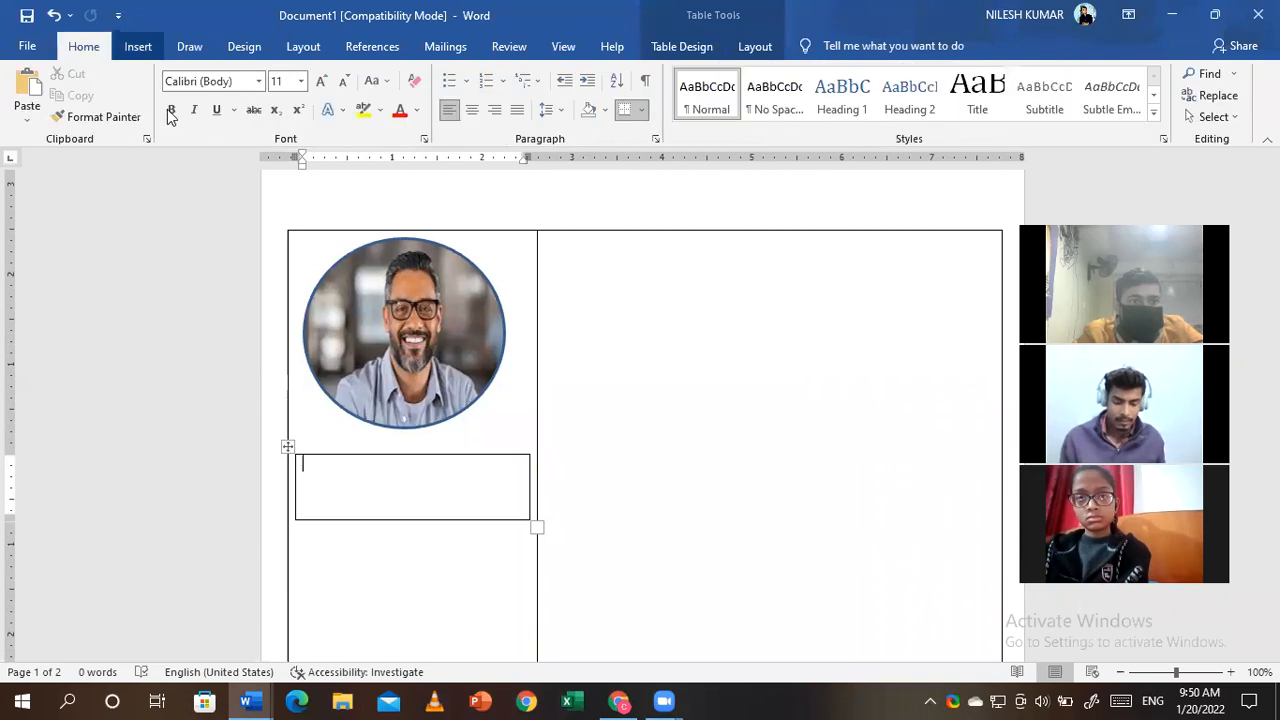
{"action": "left_click", "coordinate": [172, 112]}
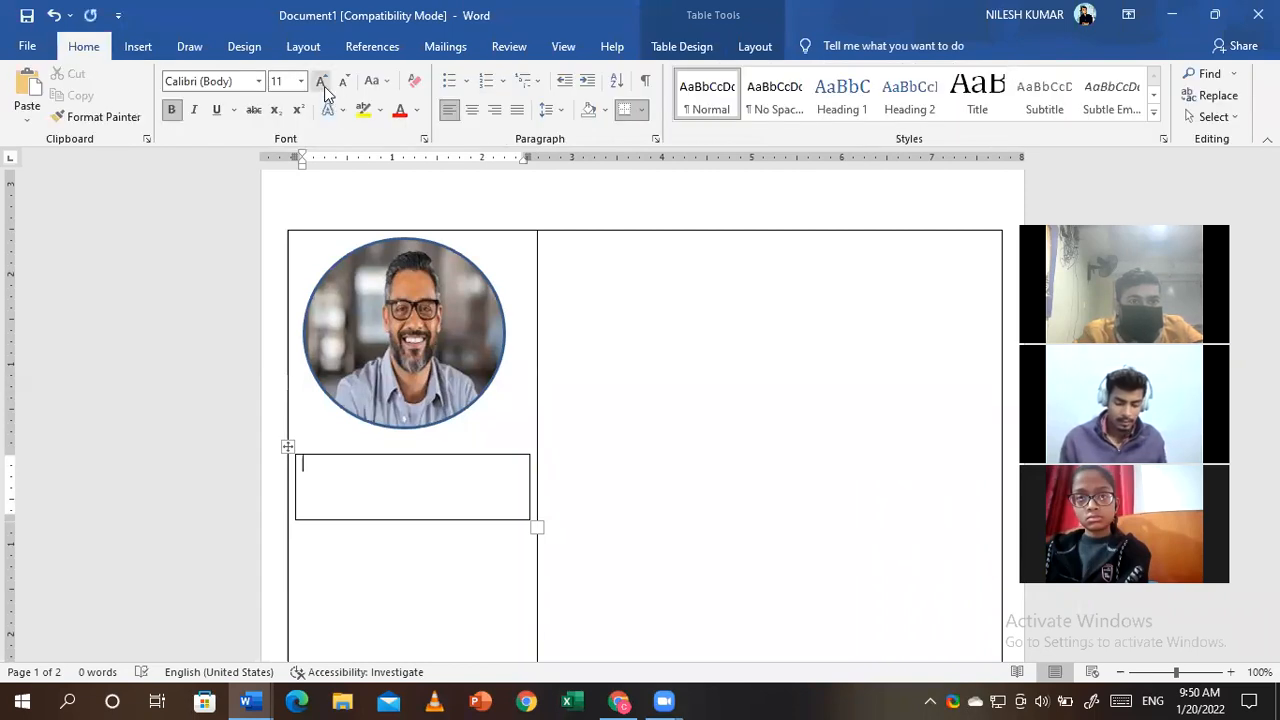
{"action": "left_click", "coordinate": [323, 88]}
{"action": "left_click", "coordinate": [323, 88]}
{"action": "left_click", "coordinate": [323, 88]}
{"action": "left_click", "coordinate": [323, 87]}
{"action": "left_click", "coordinate": [323, 87]}
{"action": "left_click", "coordinate": [323, 87]}
{"action": "left_click", "coordinate": [323, 87]}
{"action": "left_click", "coordinate": [323, 87]}
{"action": "left_click", "coordinate": [323, 88]}
{"action": "left_click", "coordinate": [323, 88]}
{"action": "left_click", "coordinate": [323, 88]}
{"action": "left_click", "coordinate": [323, 88]}
{"action": "left_click", "coordinate": [323, 88]}
{"action": "left_click", "coordinate": [323, 88]}
{"action": "left_click", "coordinate": [323, 88]}
{"action": "left_click", "coordinate": [323, 88]}
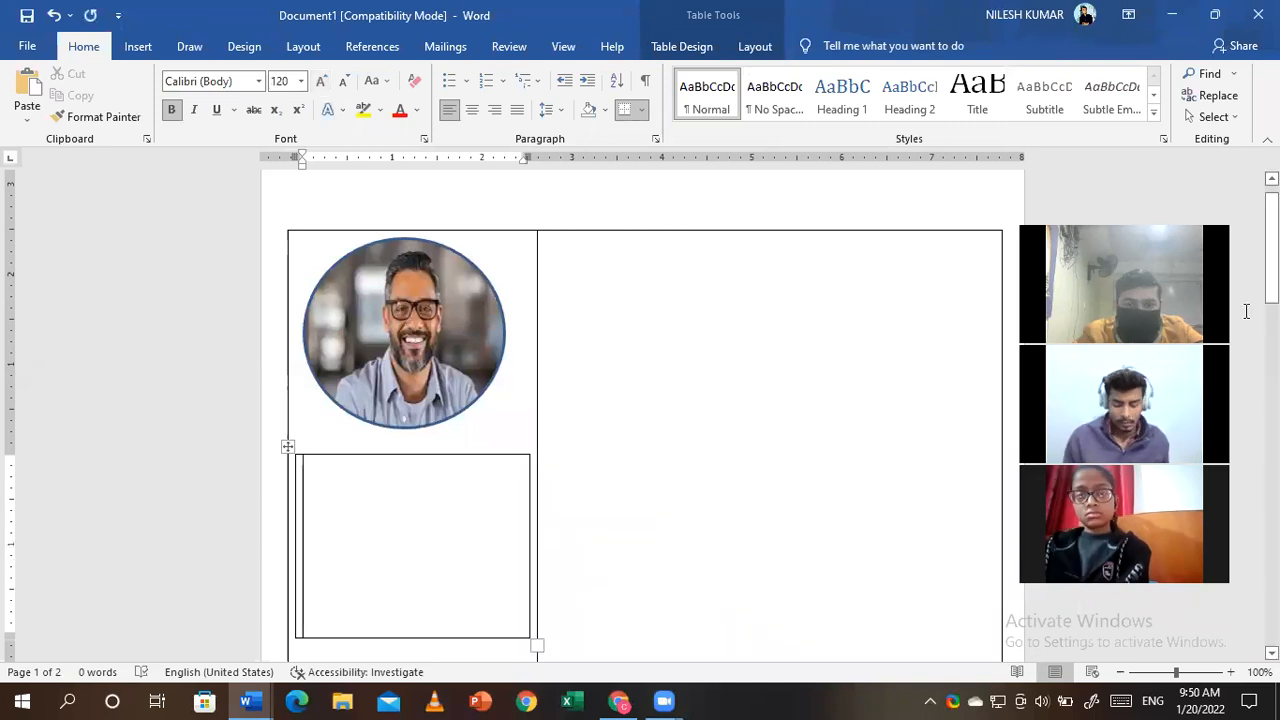
{"action": "left_click", "coordinate": [347, 88]}
{"action": "left_click", "coordinate": [347, 88]}
{"action": "left_click", "coordinate": [347, 88]}
{"action": "left_click", "coordinate": [347, 88]}
{"action": "left_click", "coordinate": [347, 88]}
{"action": "left_click", "coordinate": [347, 88]}
{"action": "left_click", "coordinate": [347, 88]}
{"action": "left_click", "coordinate": [347, 88]}
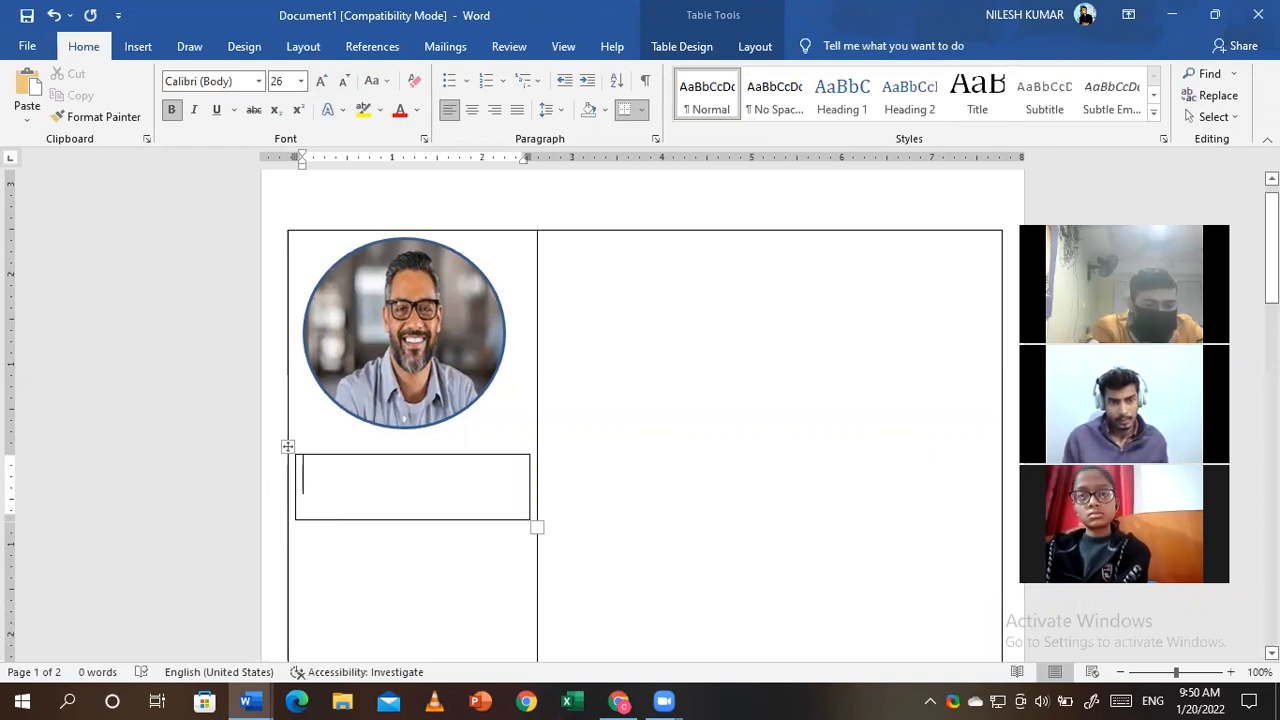
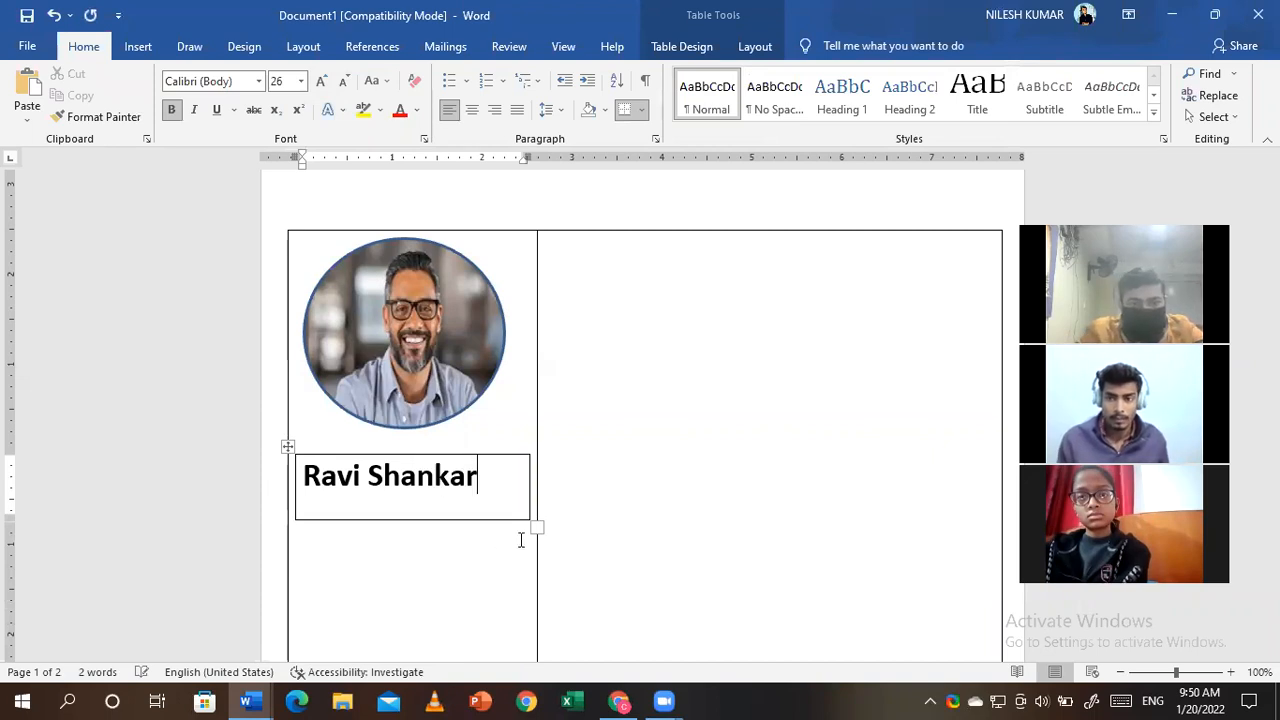
- Type the person's full name, shrink the box to fit it, and centre it
{"action": "left_click_drag", "start_coordinate": [535, 525], "coordinate": [507, 497]}
{"action": "left_click", "coordinate": [473, 112]}
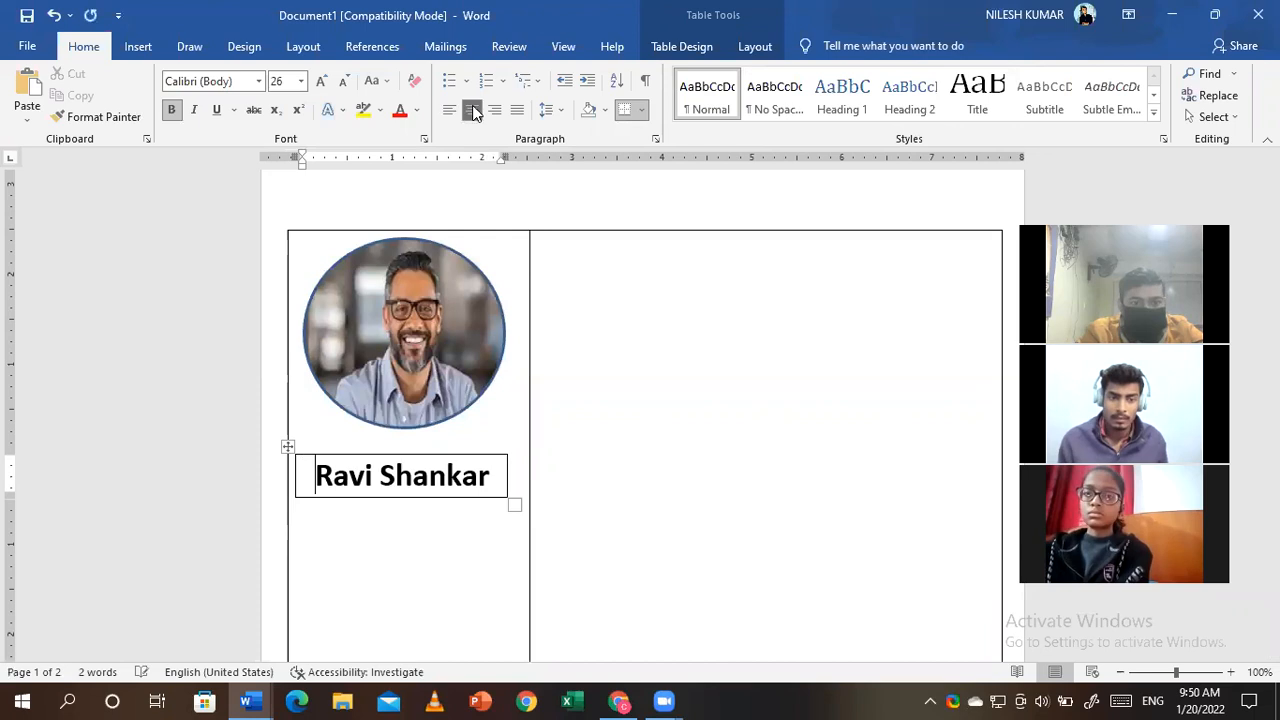
{"action": "left_click", "coordinate": [628, 330]}
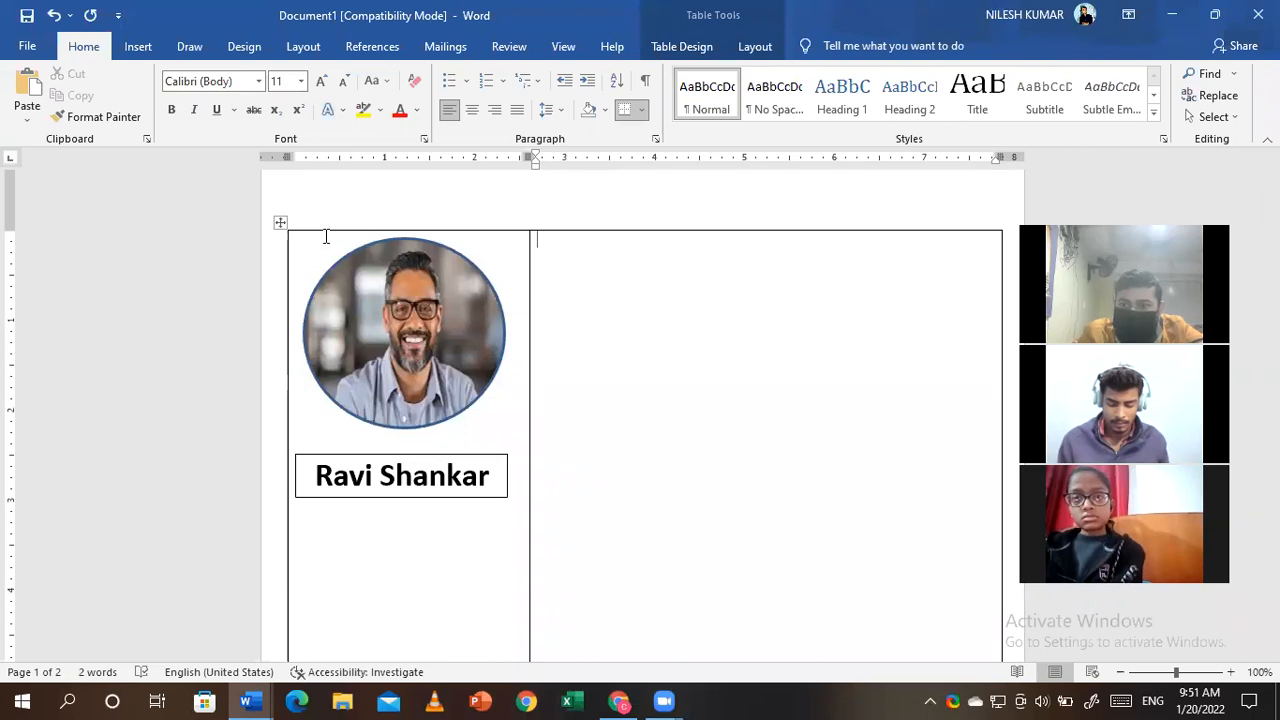
{"action": "scroll", "coordinate": [143, 297], "scroll_direction": "up", "scroll_amount": 1}
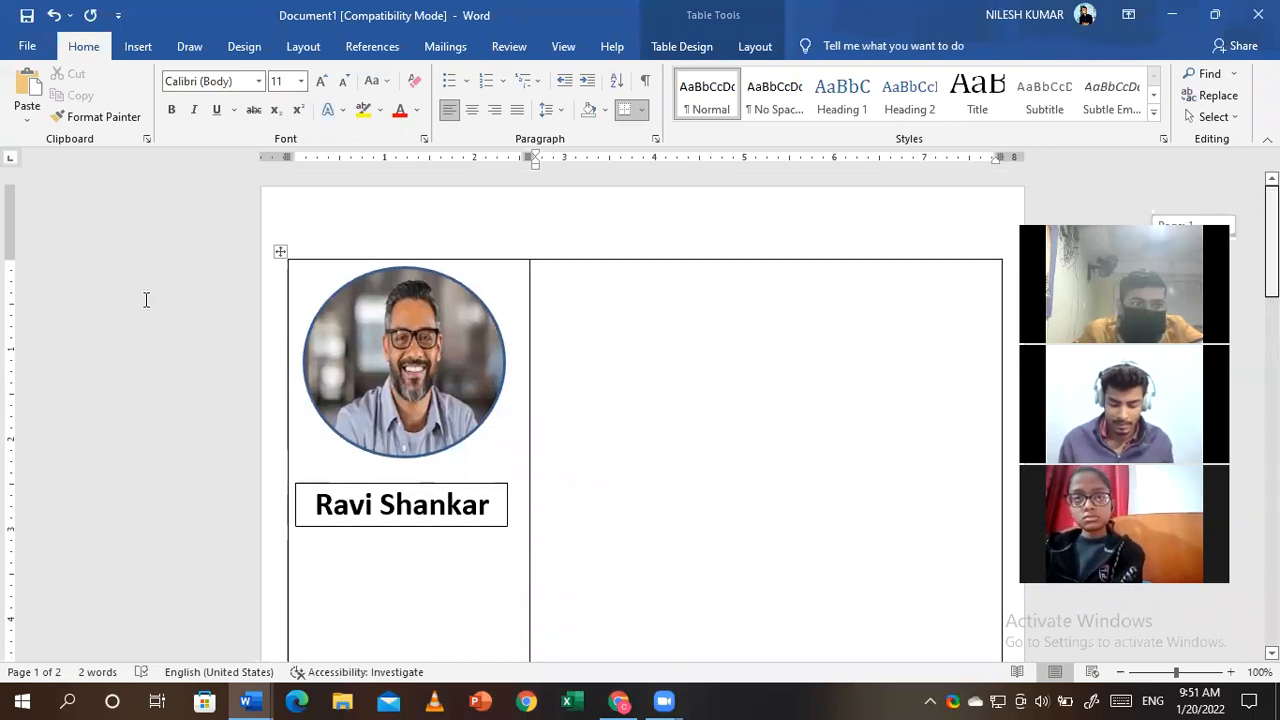
{"action": "left_click_drag", "start_coordinate": [9, 257], "coordinate": [9, 190]}
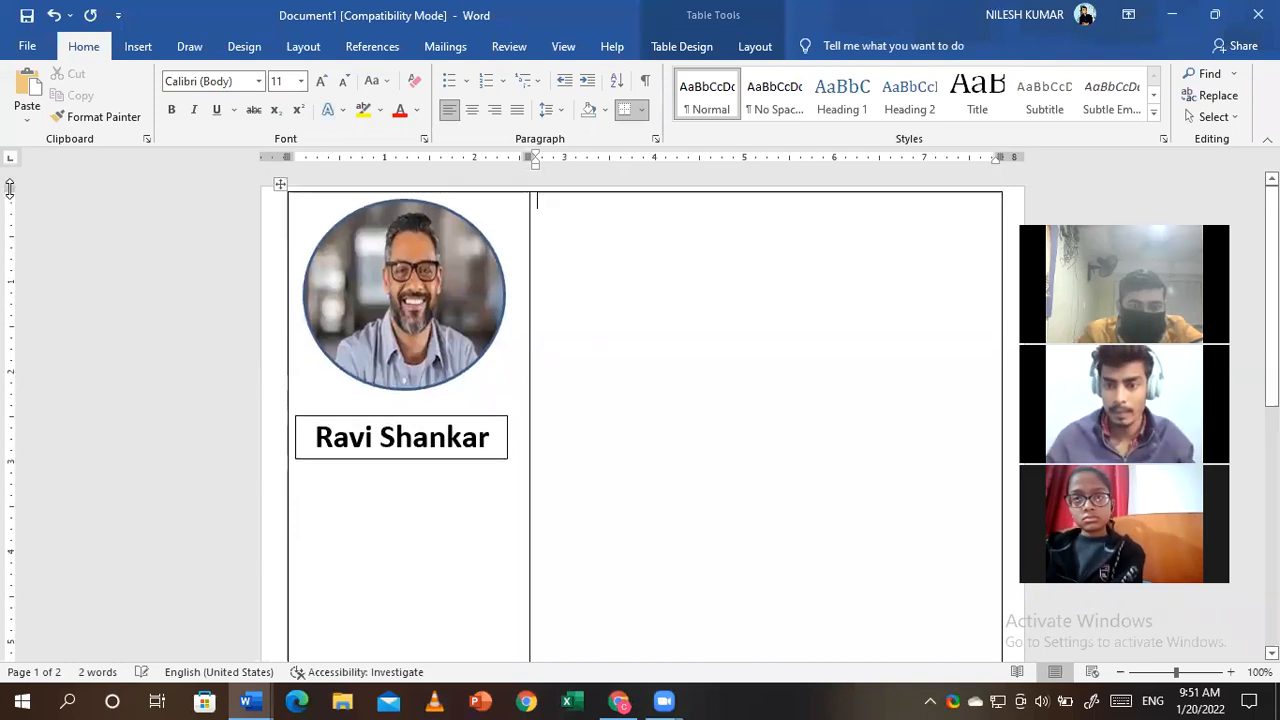
{"action": "right_click", "coordinate": [538, 207]}
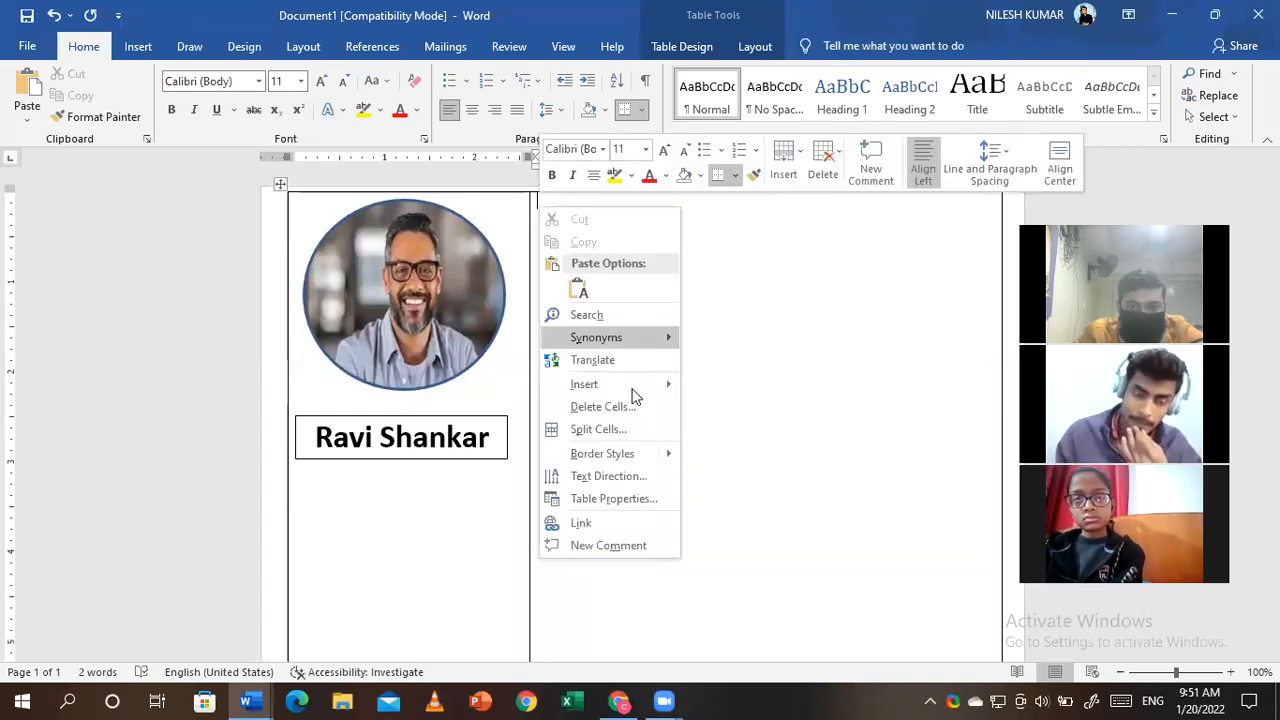
{"action": "mouse_move", "coordinate": [620, 384]}
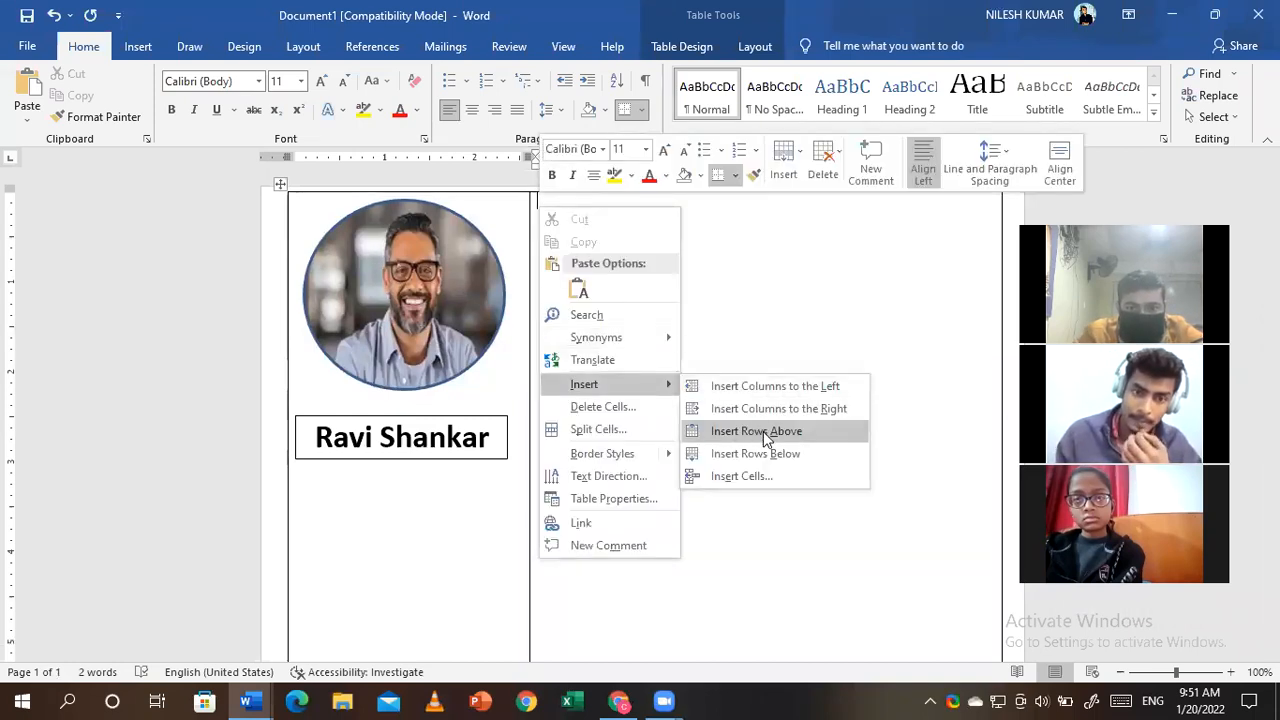
{"action": "left_click", "coordinate": [766, 438]}
{"action": "left_click", "coordinate": [646, 403]}
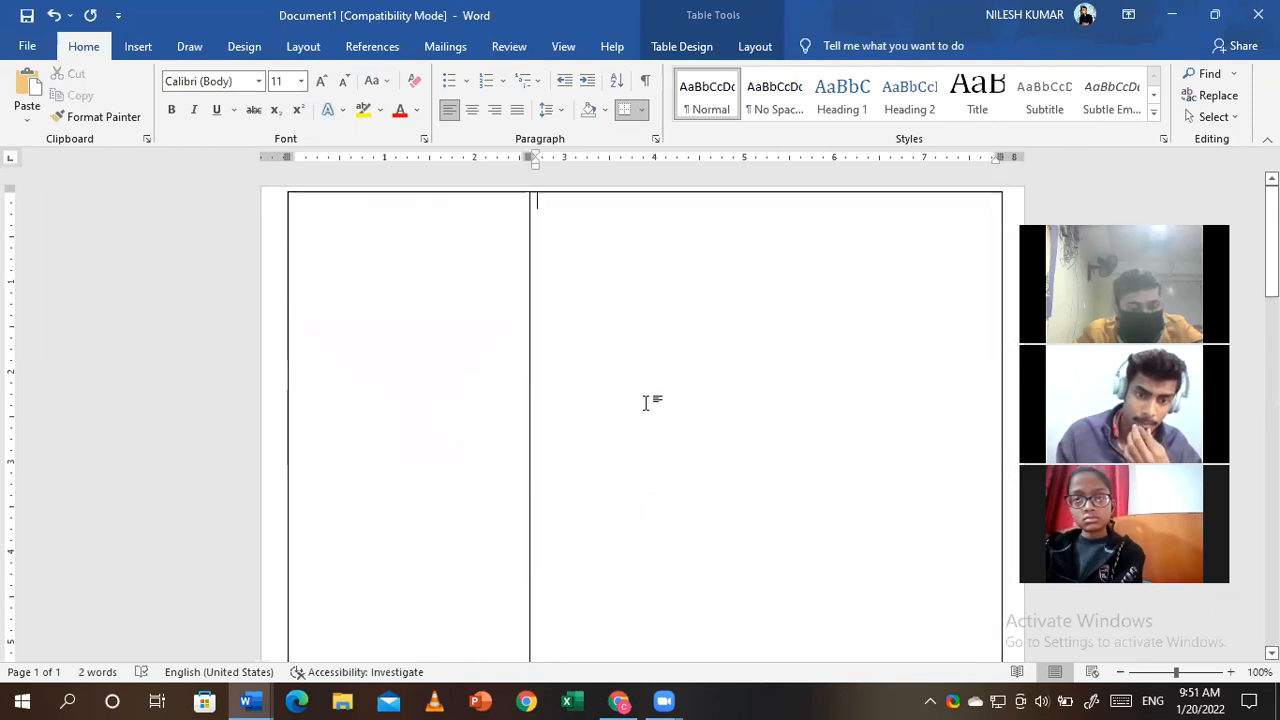
{"action": "key", "text": "ctrl+z"}
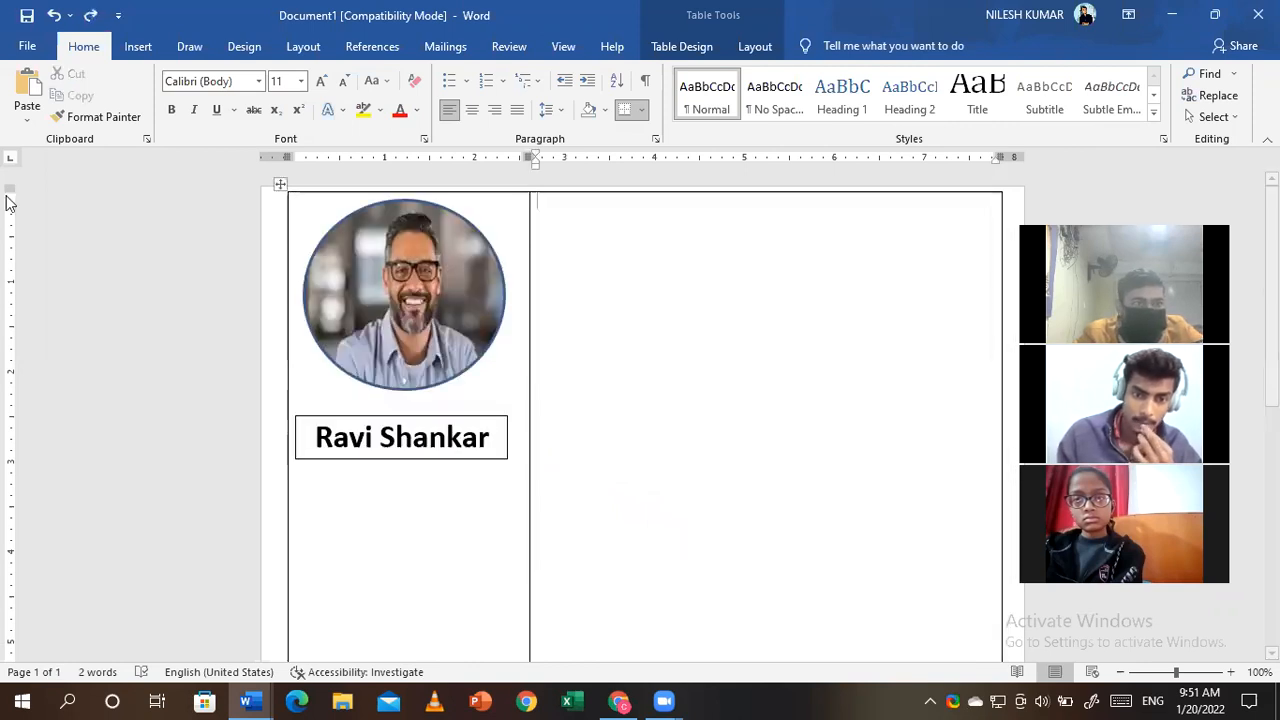
{"action": "left_click_drag", "start_coordinate": [8, 190], "coordinate": [10, 332]}
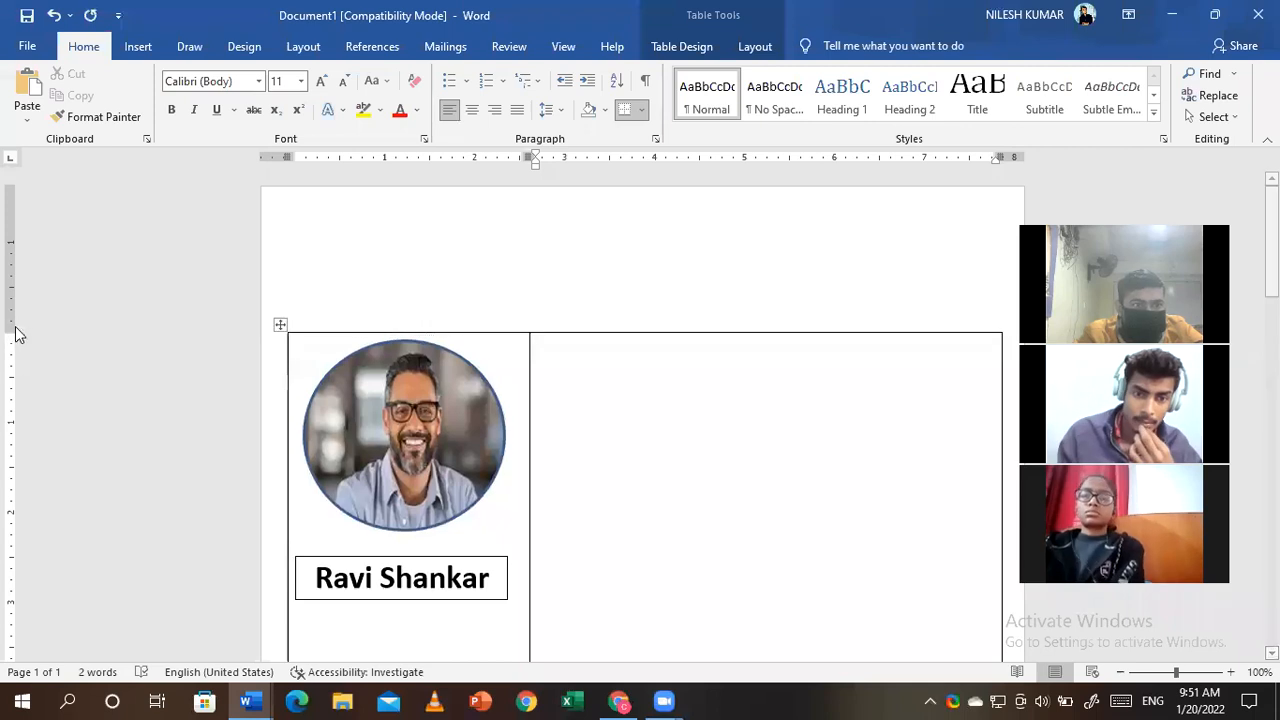
{"action": "key", "text": "ctrl+z"}
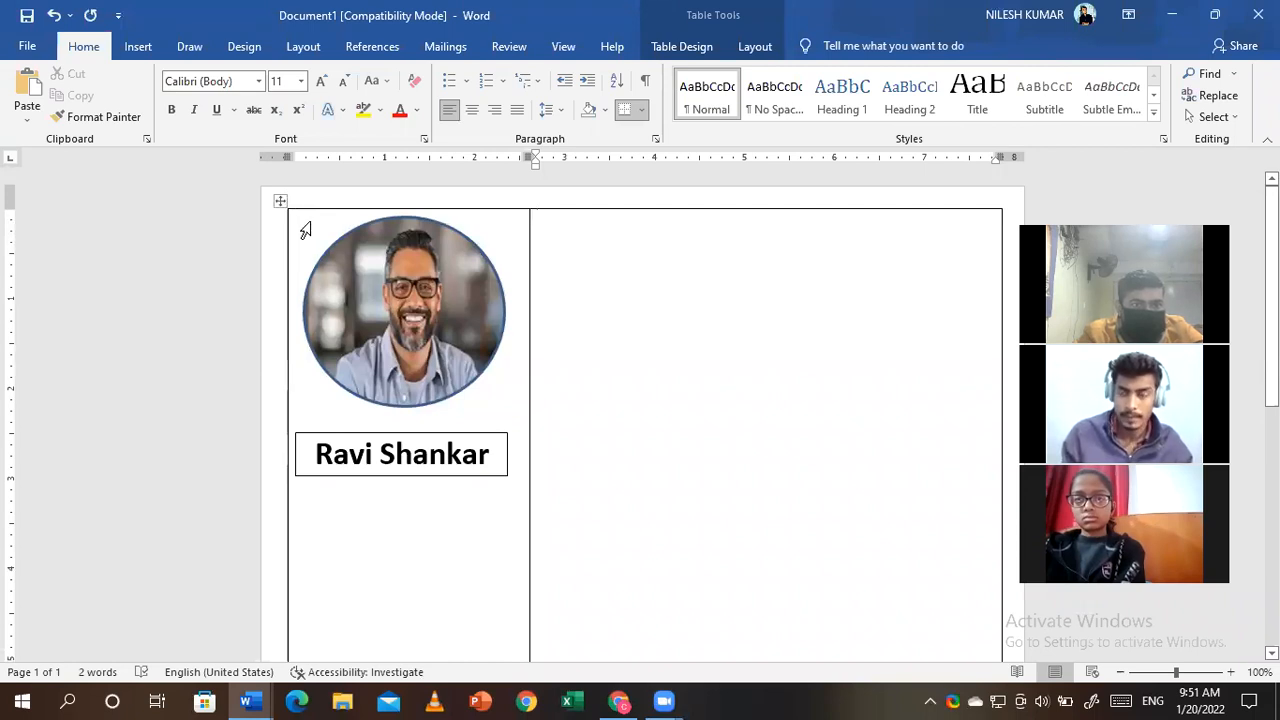
- Insert a one-cell table on a new line above the resume table
{"action": "left_click", "coordinate": [305, 230]}
{"action": "key", "text": "Return"}
{"action": "left_click", "coordinate": [138, 46]}
{"action": "left_click", "coordinate": [135, 95]}
{"action": "left_click", "coordinate": [127, 163]}
- Move the new table to the page top and stretch it to full page width
{"action": "left_click_drag", "start_coordinate": [314, 199], "coordinate": [276, 192]}
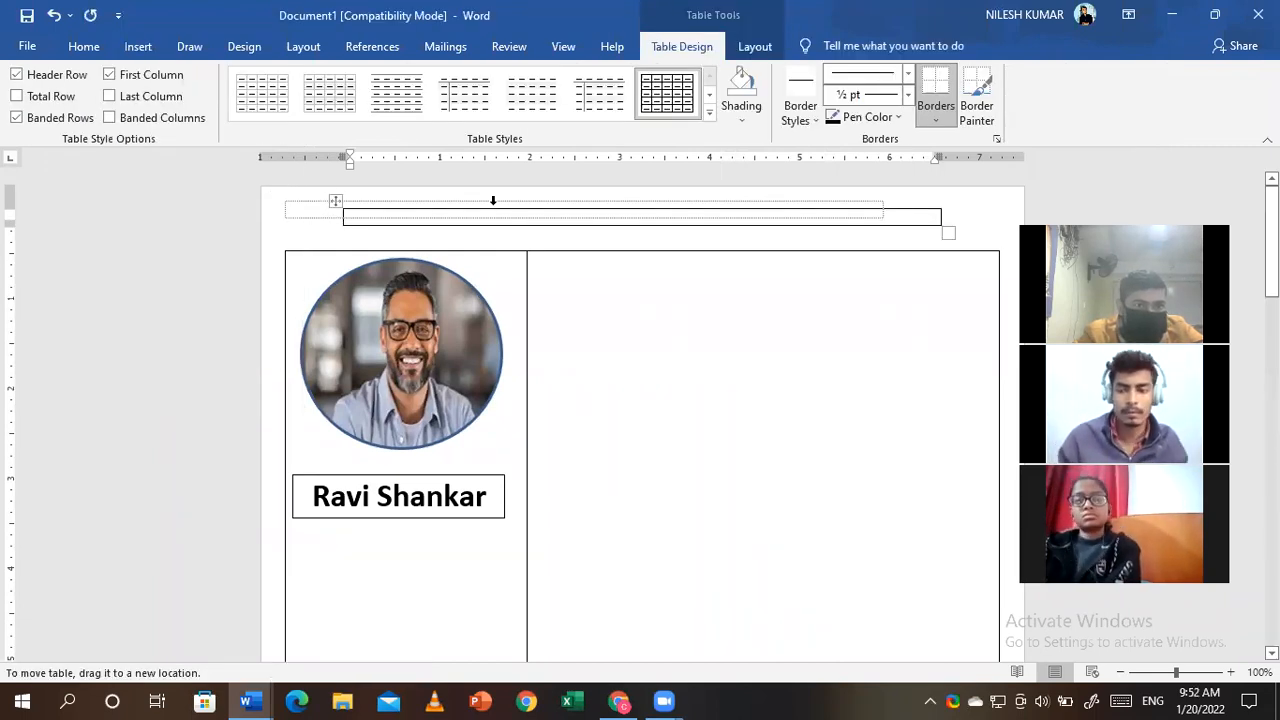
{"action": "left_click_drag", "start_coordinate": [883, 235], "coordinate": [999, 249]}
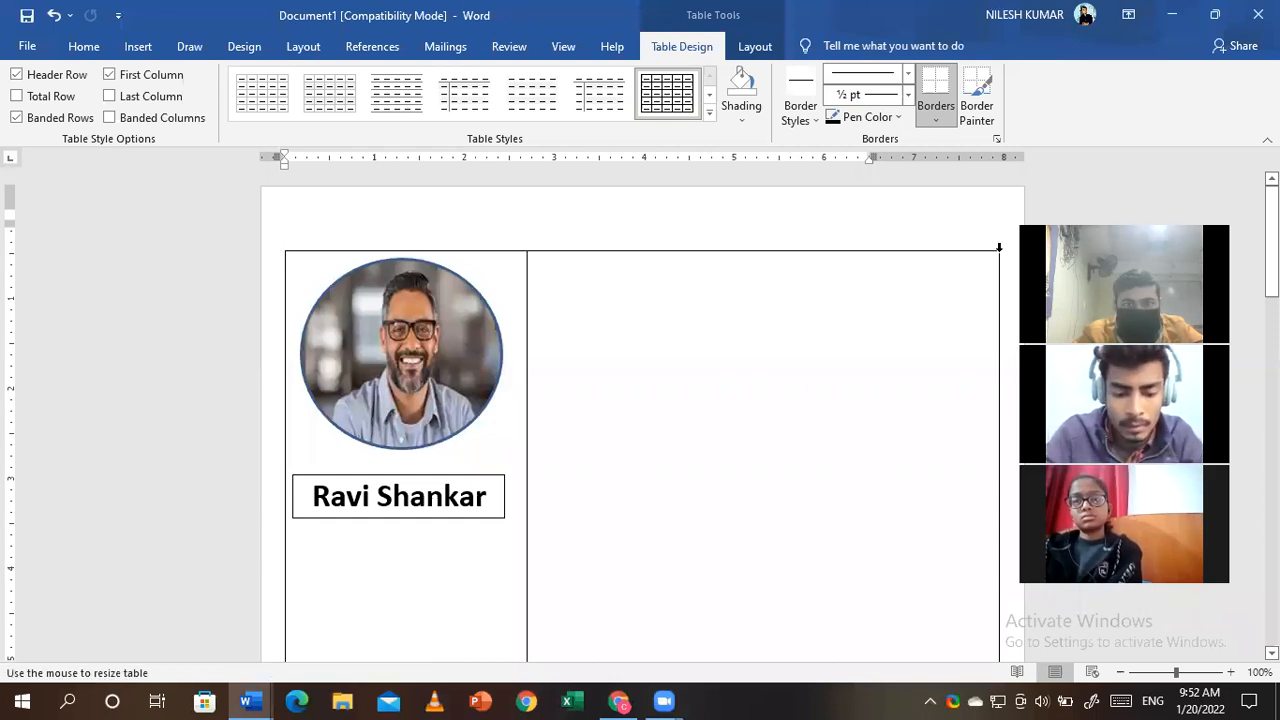
{"action": "key", "text": "ctrl+z"}
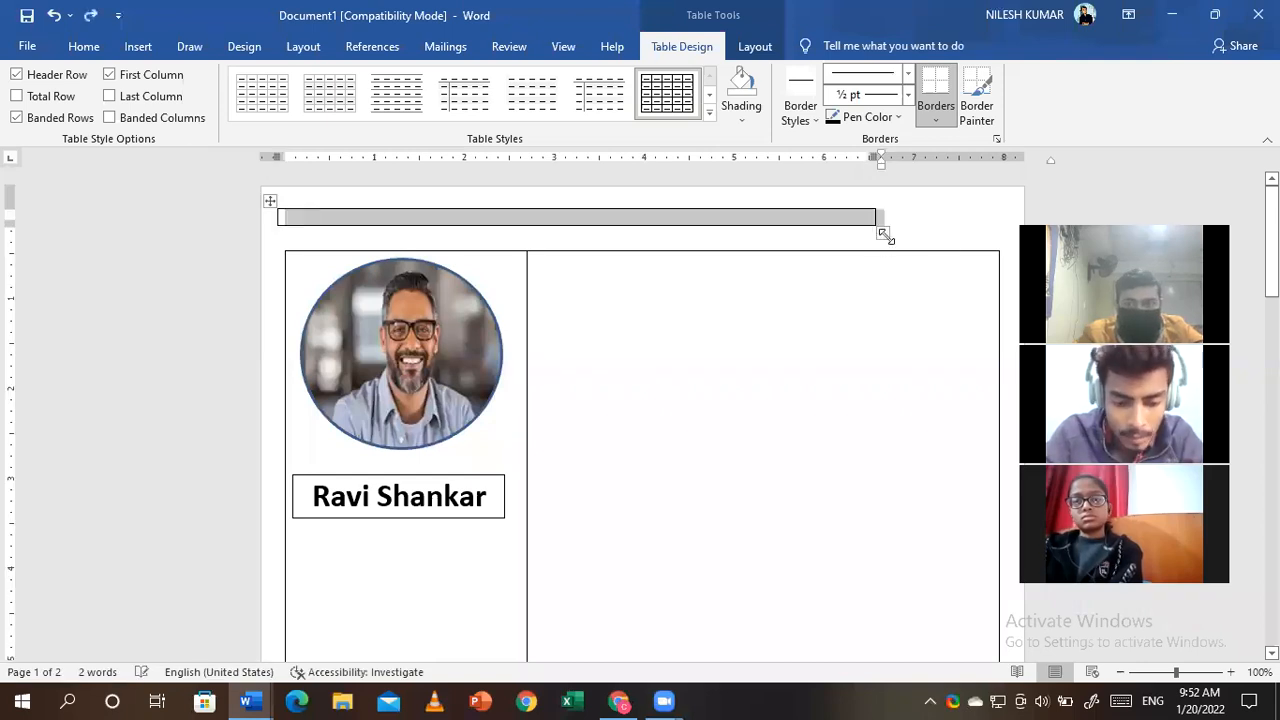
{"action": "left_click_drag", "start_coordinate": [884, 232], "coordinate": [982, 244]}
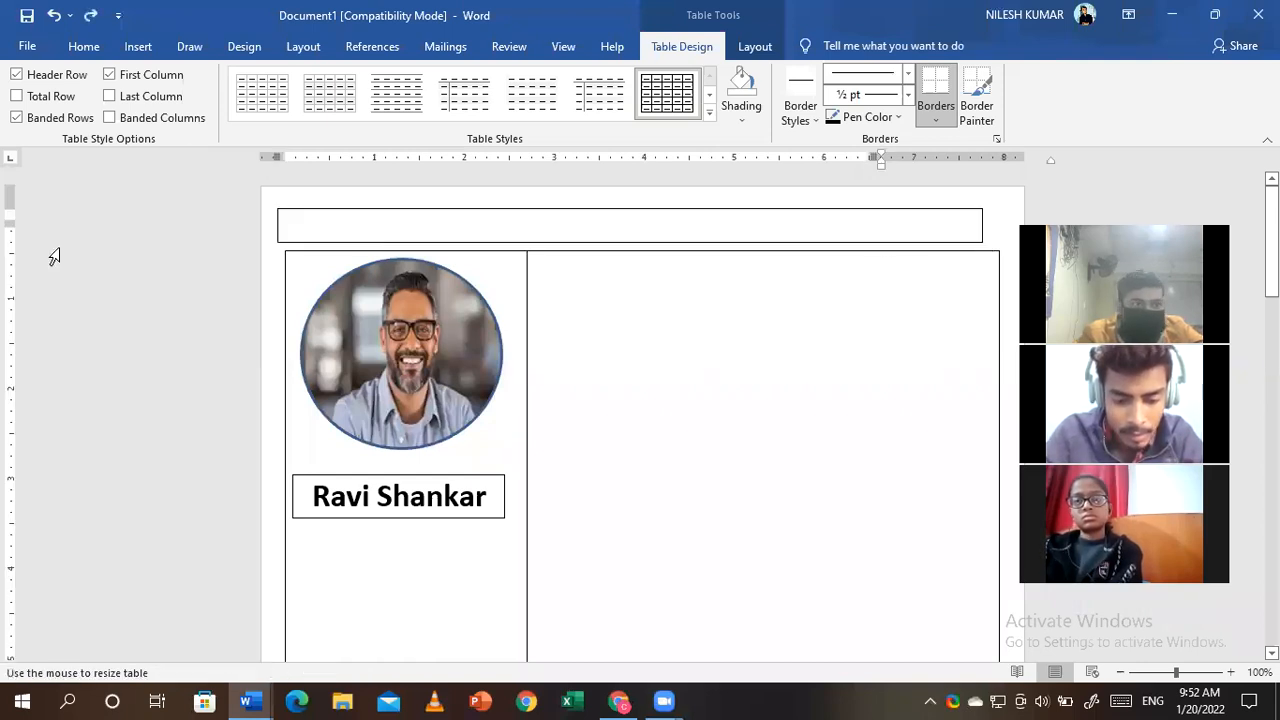
{"action": "left_click_drag", "start_coordinate": [8, 207], "coordinate": [8, 178]}
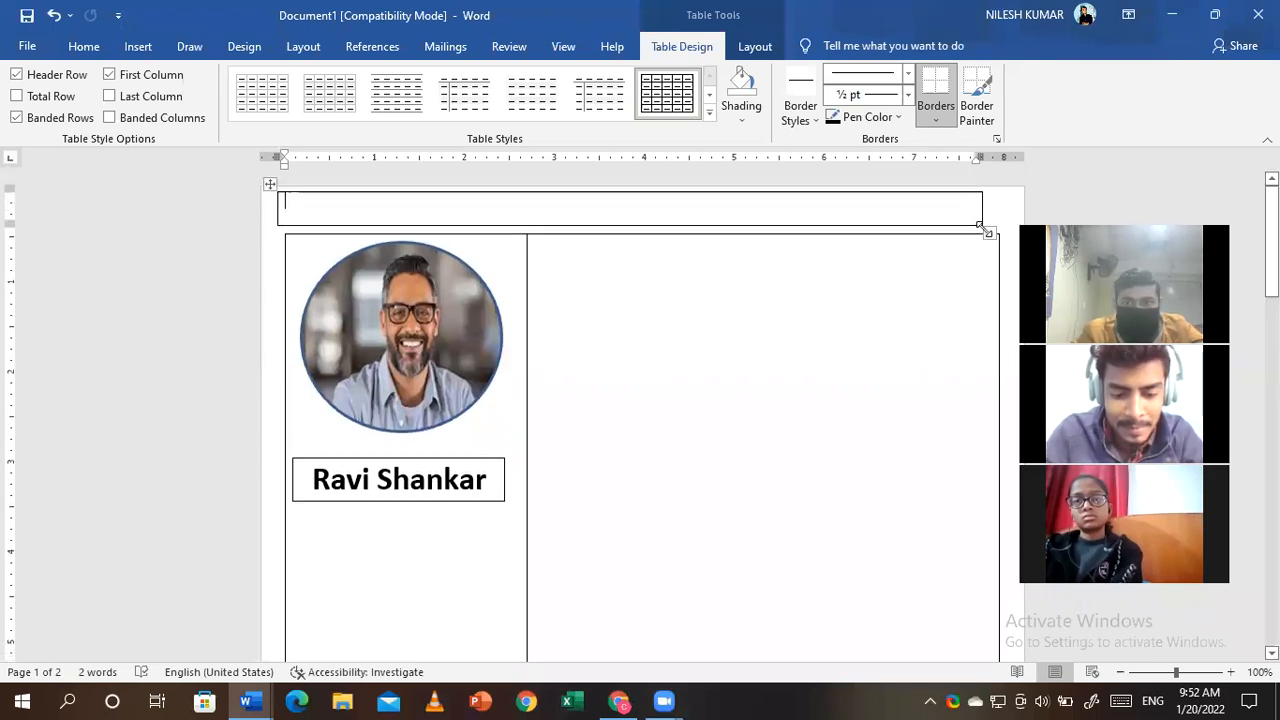
{"action": "left_click_drag", "start_coordinate": [980, 225], "coordinate": [1013, 226]}
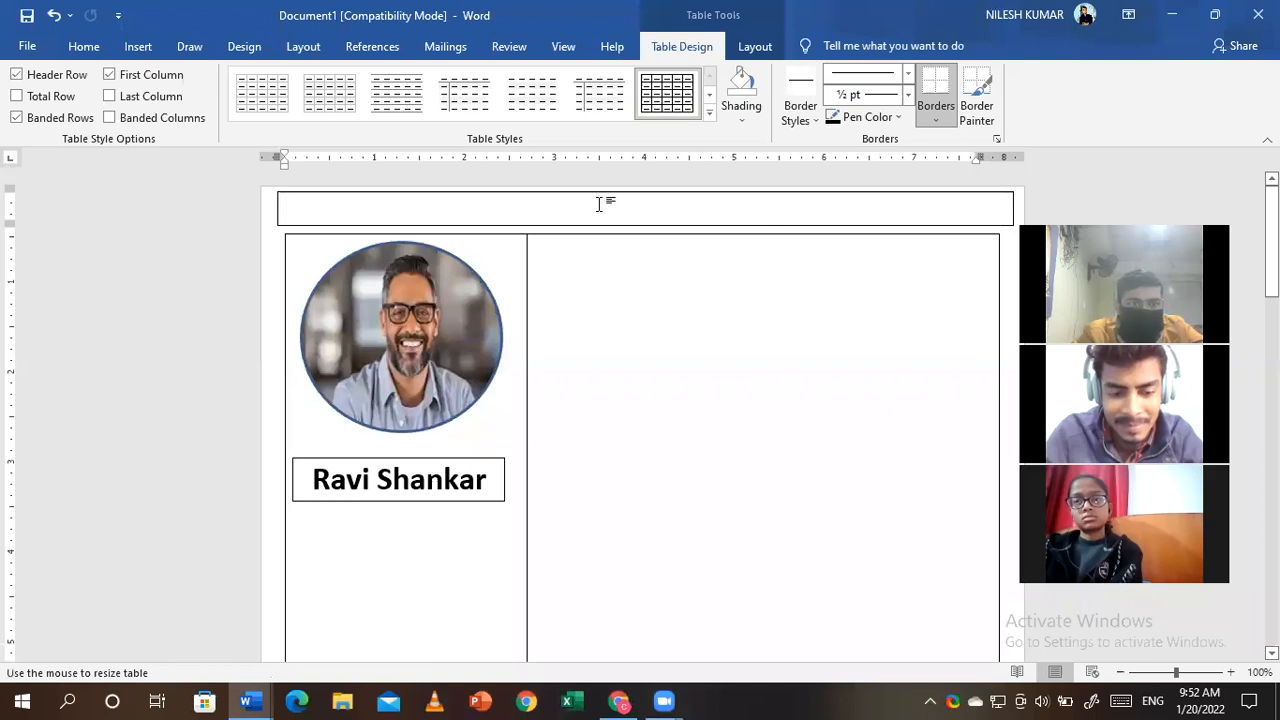
- Shade the top bar cell dark blue
{"action": "left_click", "coordinate": [137, 46]}
{"action": "left_click", "coordinate": [81, 45]}
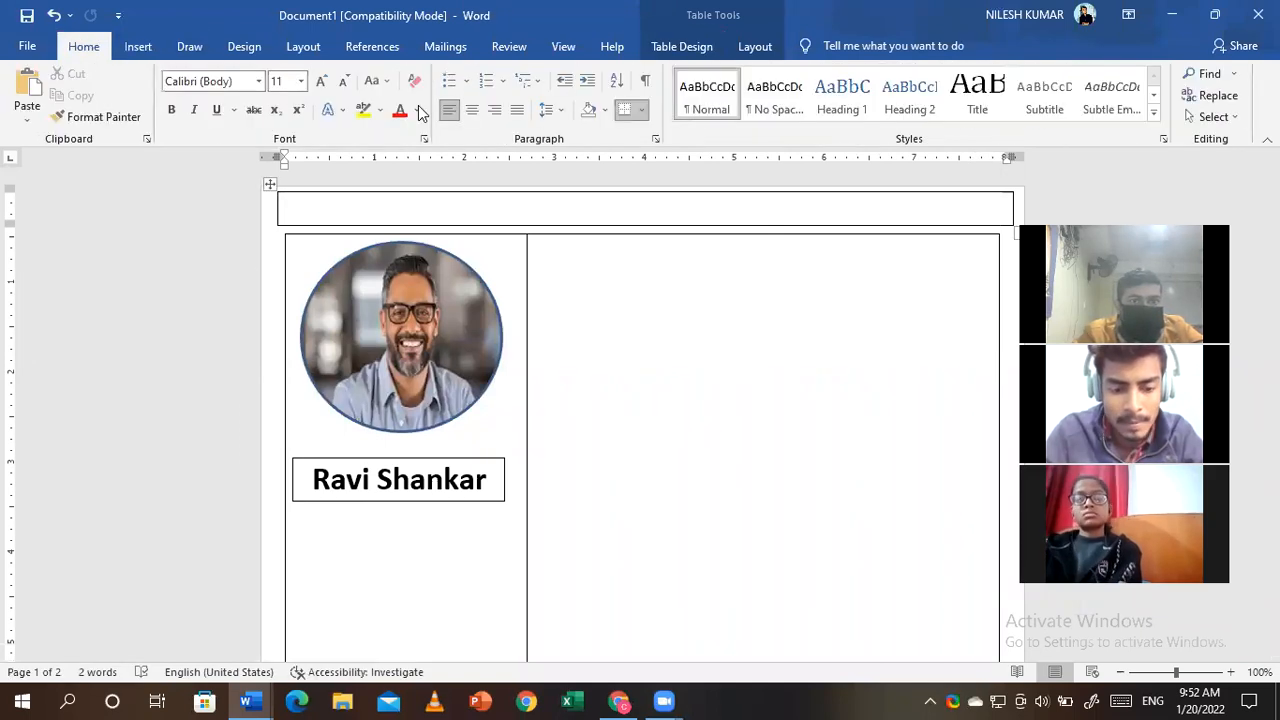
{"action": "left_click", "coordinate": [417, 110]}
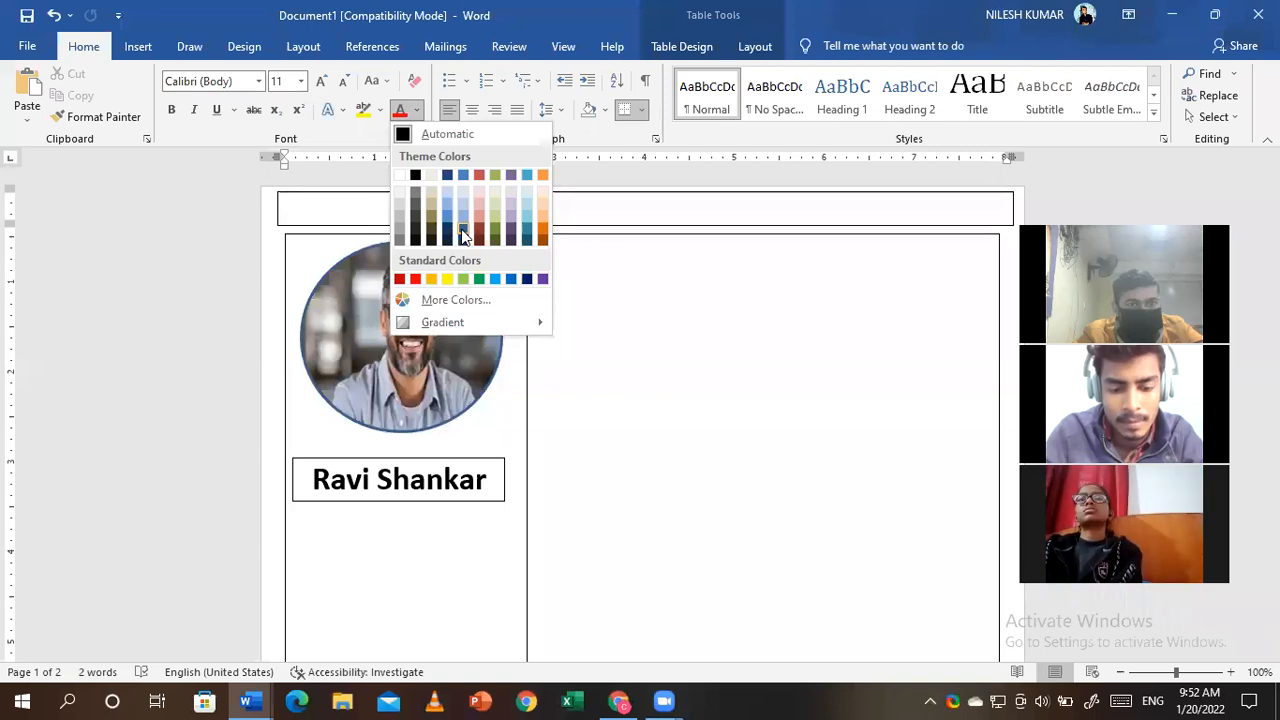
{"action": "left_click", "coordinate": [432, 211]}
{"action": "left_click", "coordinate": [589, 110]}
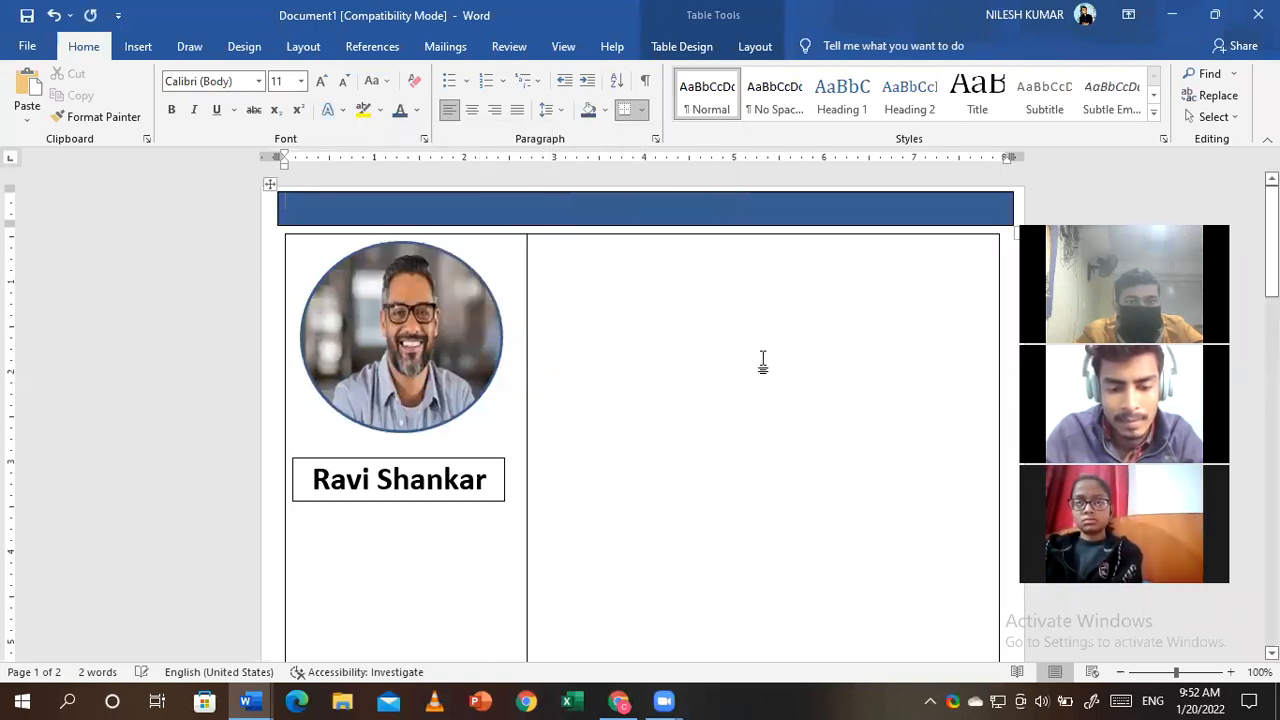
{"action": "left_click", "coordinate": [665, 263]}
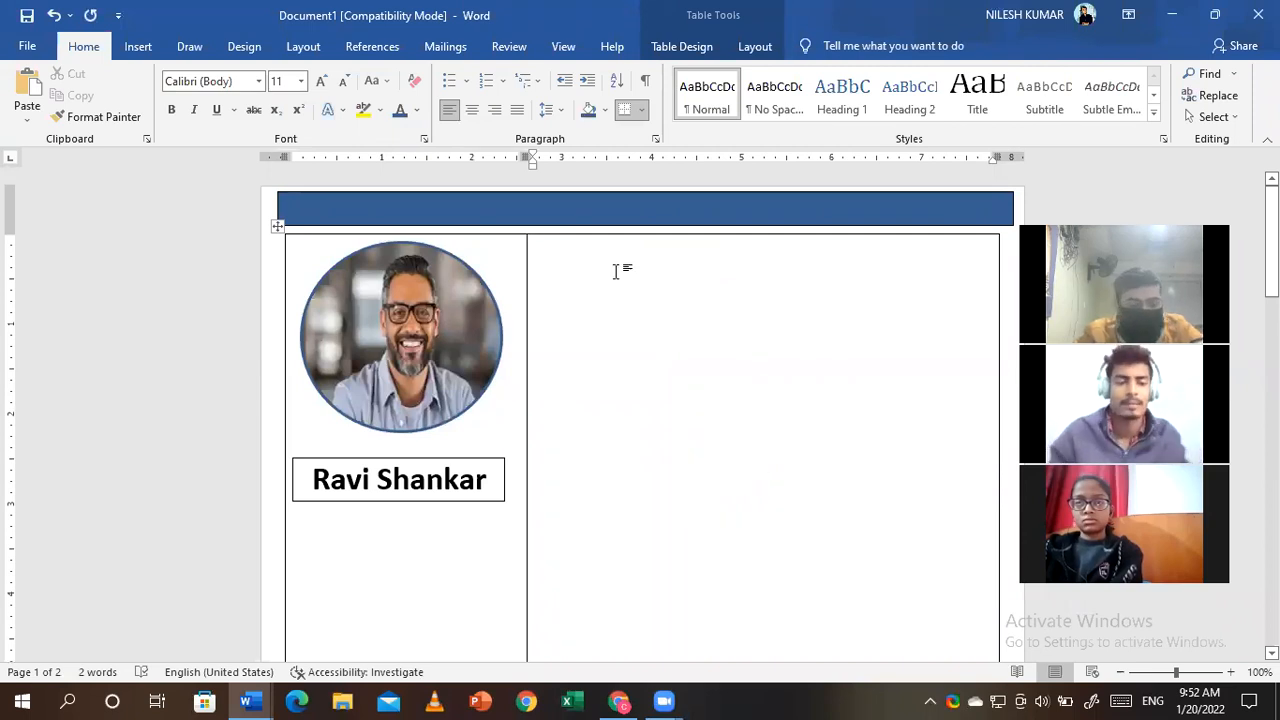
- Type a bold 20 pt 'Profile' heading in the right column
{"action": "type", "text": "P"}
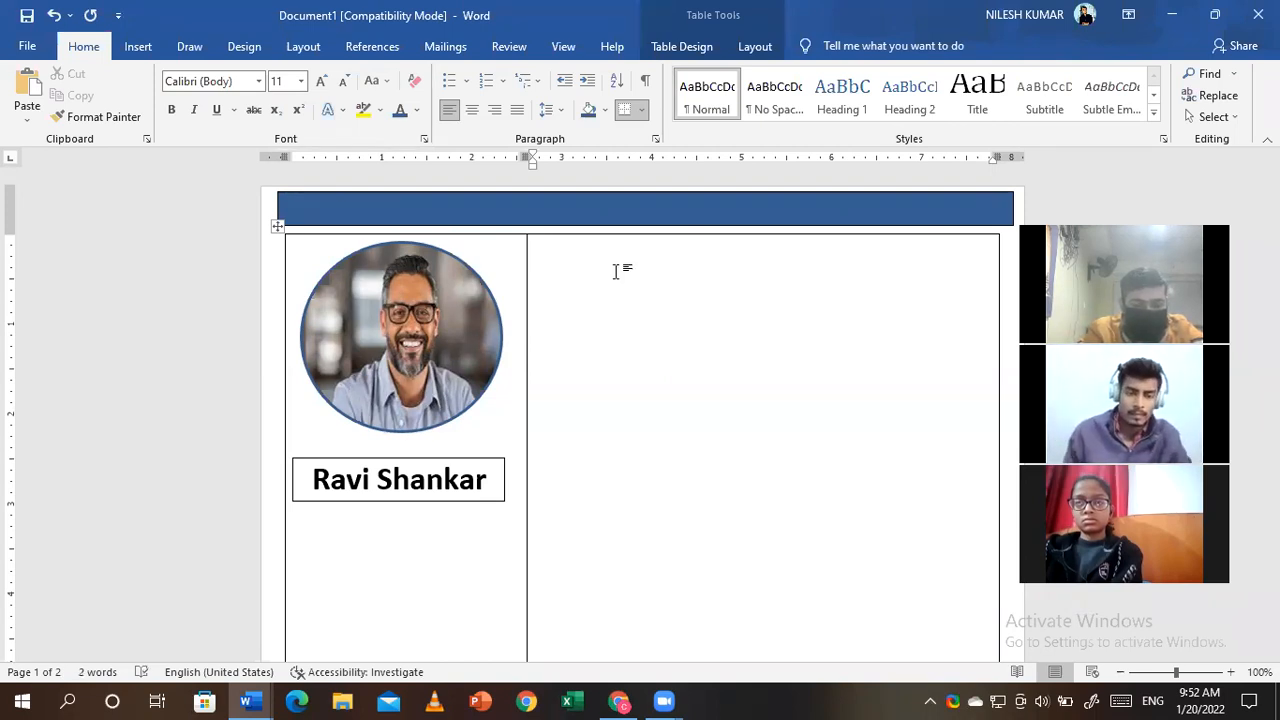
{"action": "type", "text": "Profile"}
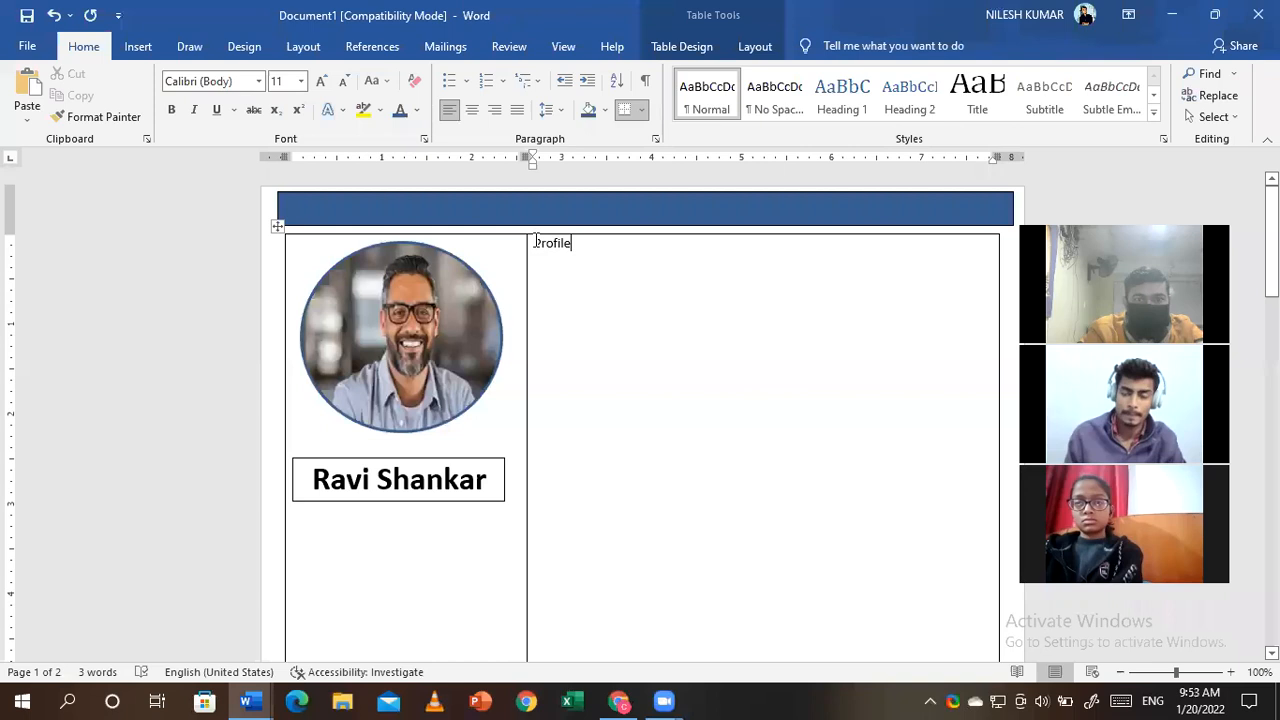
{"action": "double_click", "coordinate": [552, 243]}
{"action": "left_click", "coordinate": [171, 110]}
{"action": "left_click", "coordinate": [321, 81]}
{"action": "left_click", "coordinate": [321, 81]}
{"action": "left_click", "coordinate": [321, 81]}
{"action": "left_click", "coordinate": [321, 81]}
{"action": "left_click", "coordinate": [321, 81]}
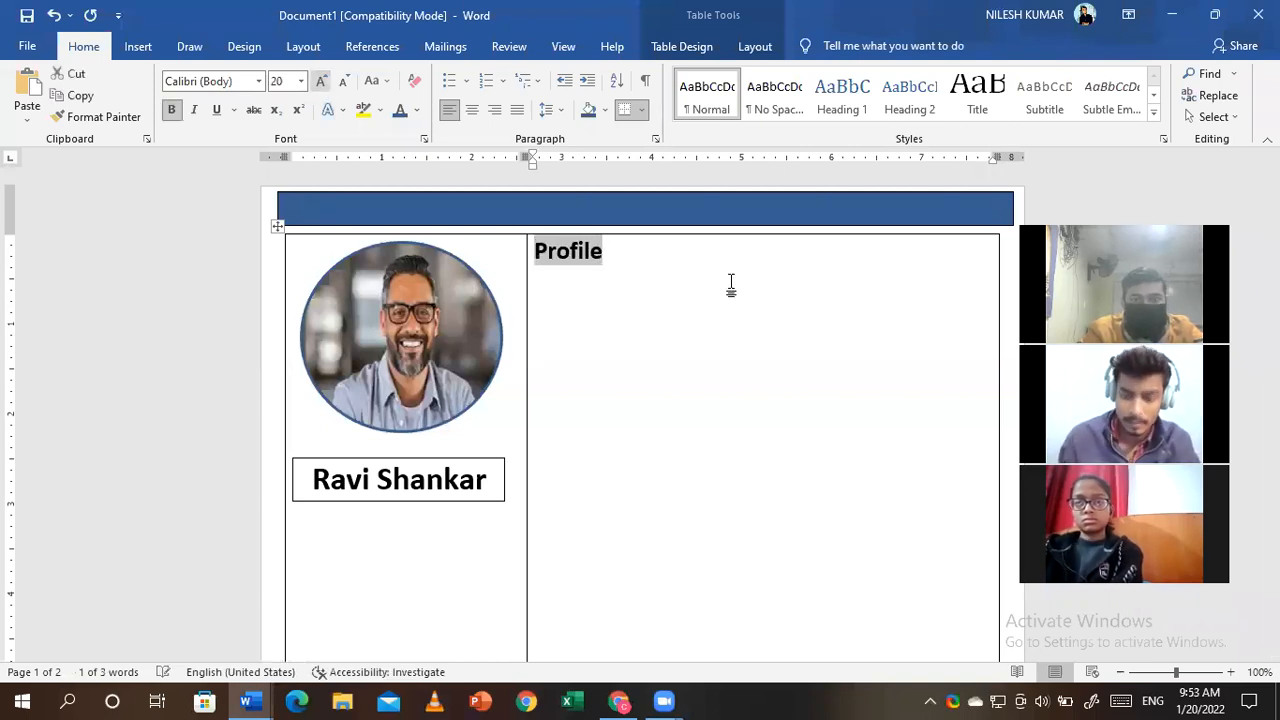
{"action": "left_click", "coordinate": [722, 284]}
{"action": "key", "text": "Return"}
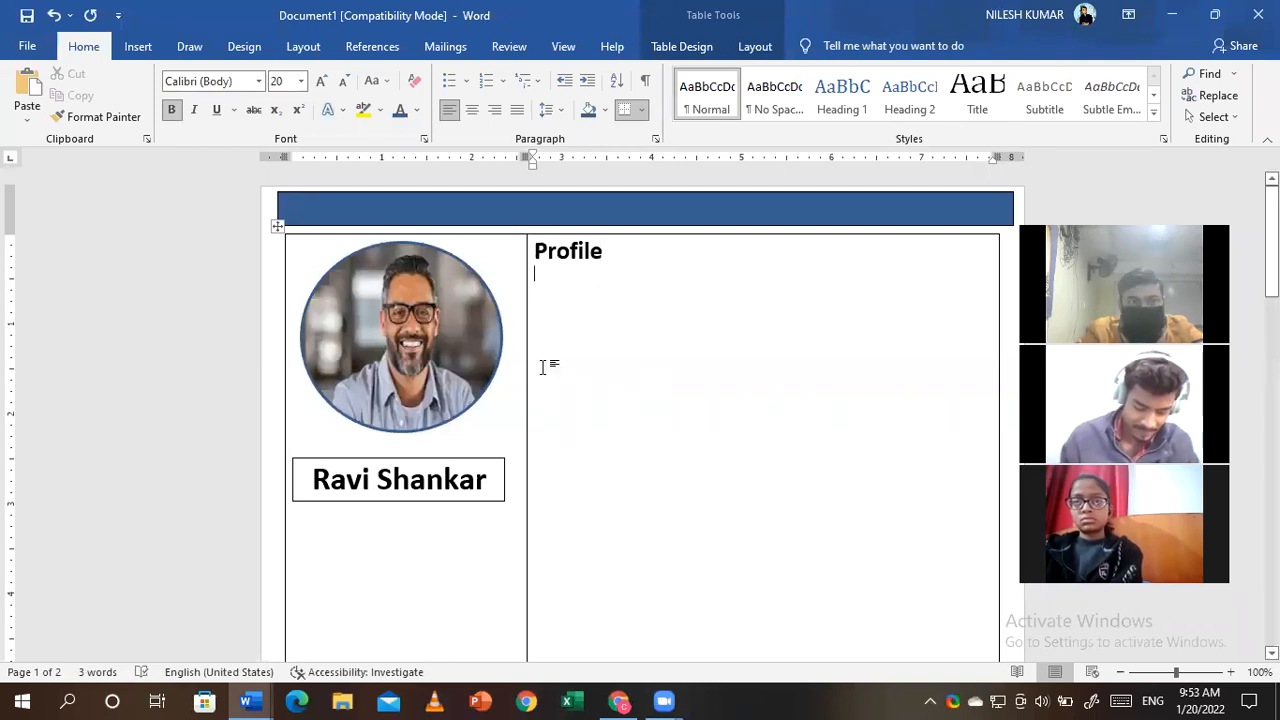
- Delete the heading and insert a one-cell nested table, stretched taller
{"action": "left_click", "coordinate": [138, 46]}
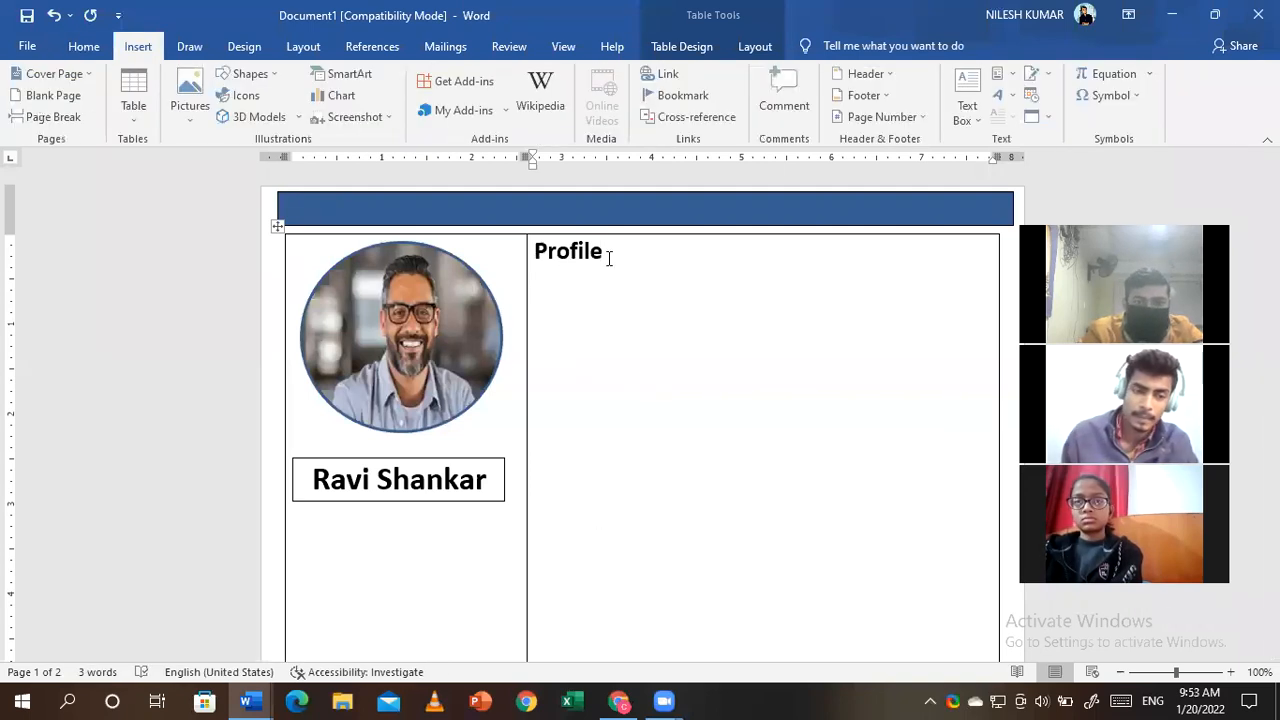
{"action": "key", "text": "BackSpace"}
{"action": "key", "text": "BackSpace"}
{"action": "key", "text": "BackSpace"}
{"action": "key", "text": "BackSpace"}
{"action": "key", "text": "BackSpace"}
{"action": "key", "text": "BackSpace"}
{"action": "key", "text": "BackSpace"}
{"action": "key", "text": "BackSpace"}
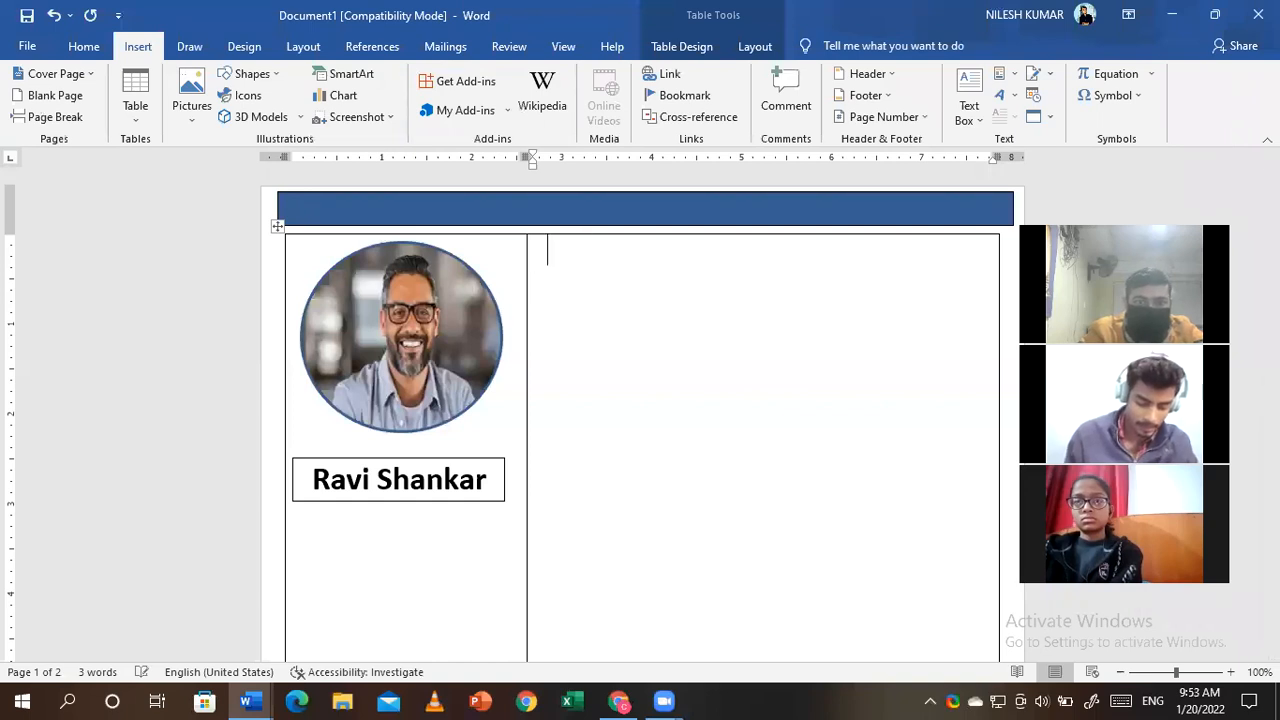
{"action": "left_click", "coordinate": [135, 100]}
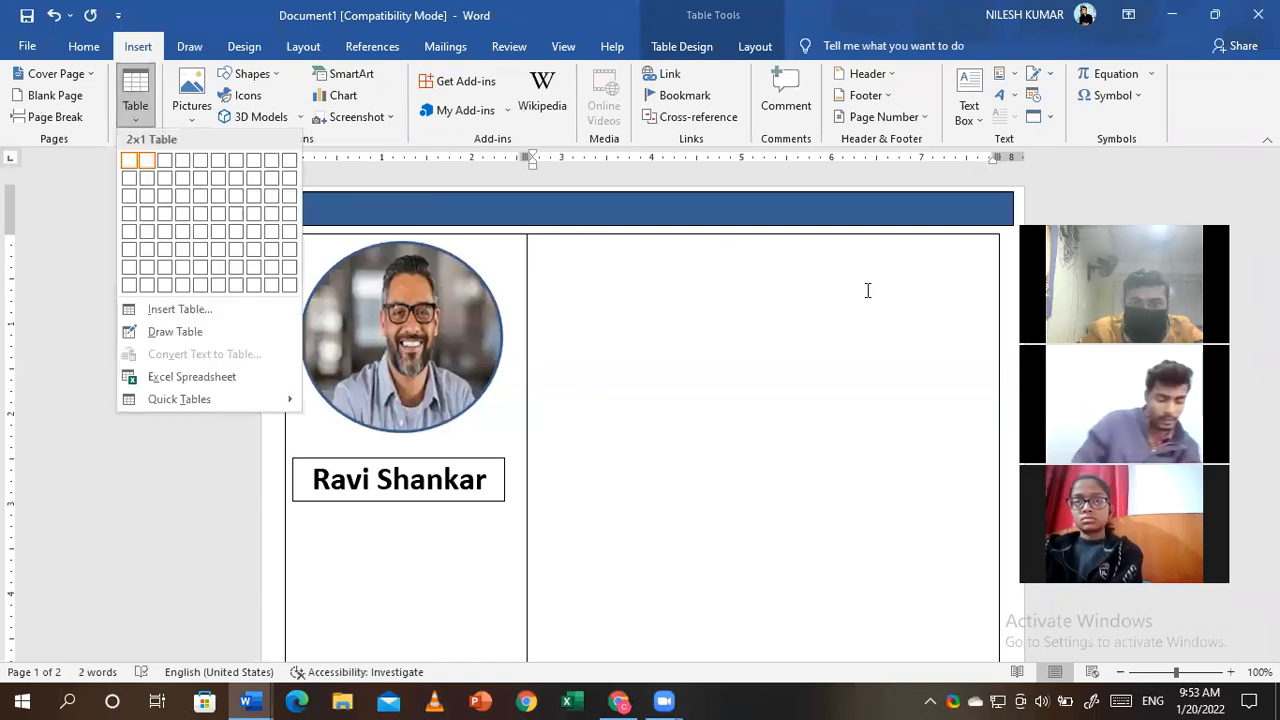
{"action": "left_click", "coordinate": [130, 165]}
{"action": "left_click_drag", "start_coordinate": [997, 272], "coordinate": [998, 378]}
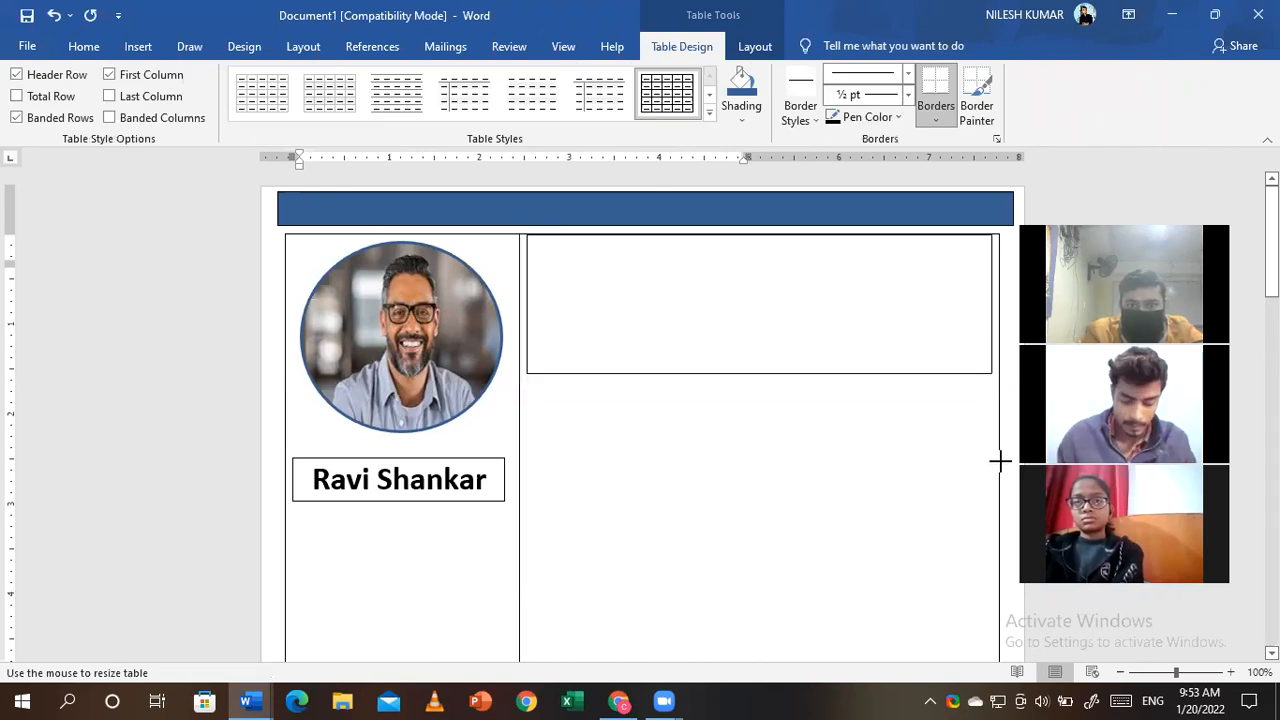
{"action": "mouse_move", "coordinate": [1002, 496]}
{"action": "left_mouse_down"}
{"action": "mouse_move", "coordinate": [980, 514]}
{"action": "mouse_move", "coordinate": [997, 503]}
{"action": "left_mouse_up"}
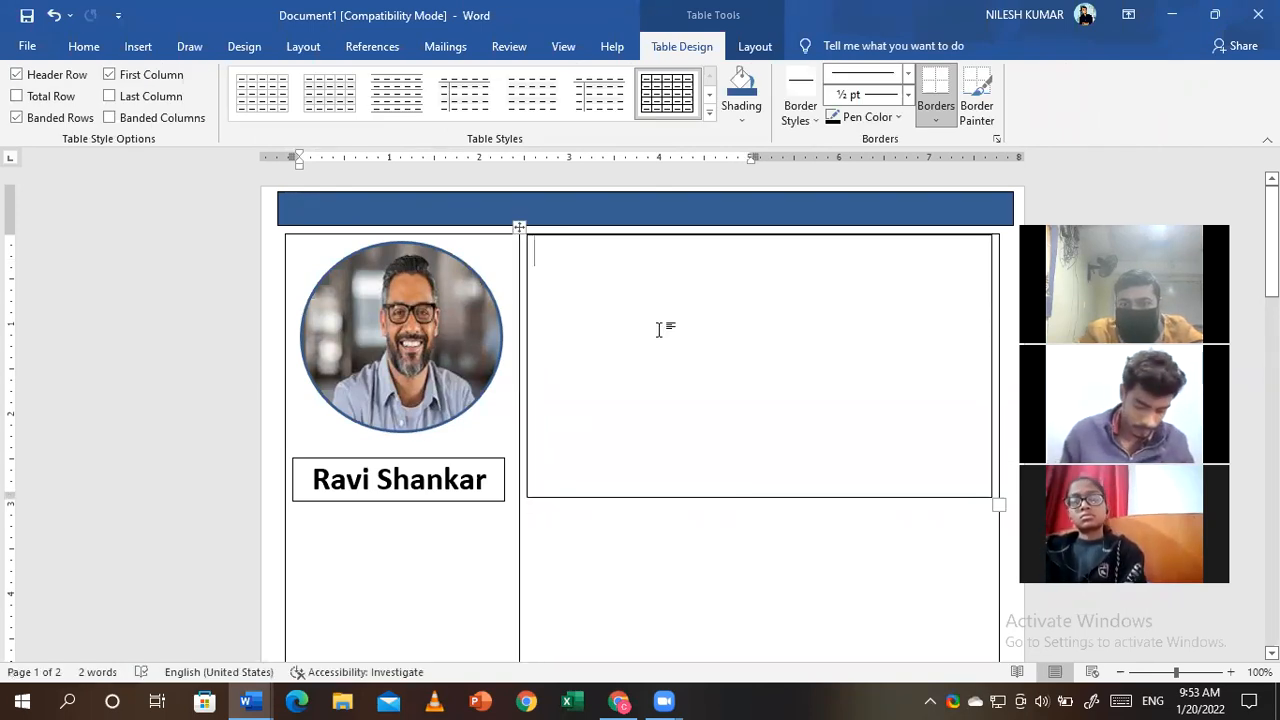
- Add a second row below the nested table's first cell
{"action": "right_click", "coordinate": [706, 379]}
{"action": "mouse_move", "coordinate": [748, 504]}
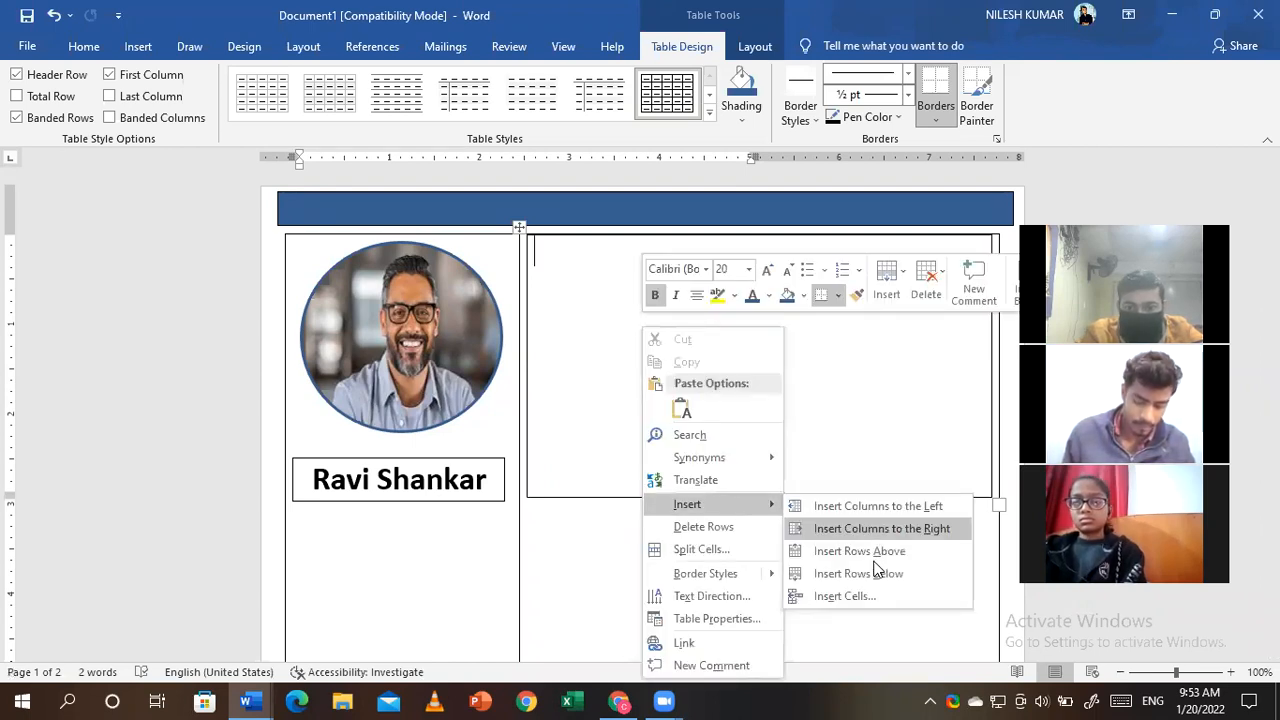
{"action": "left_click", "coordinate": [885, 573]}
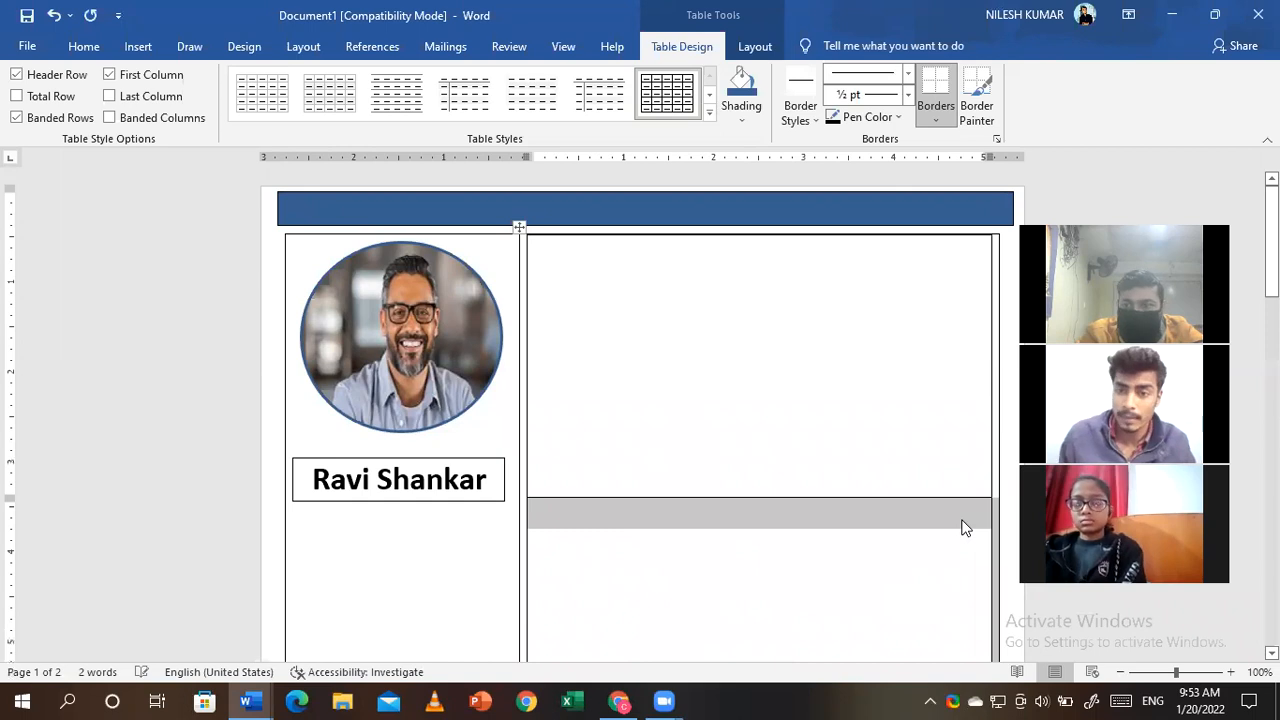
{"action": "scroll", "coordinate": [962, 528], "scroll_direction": "down", "scroll_amount": 3}
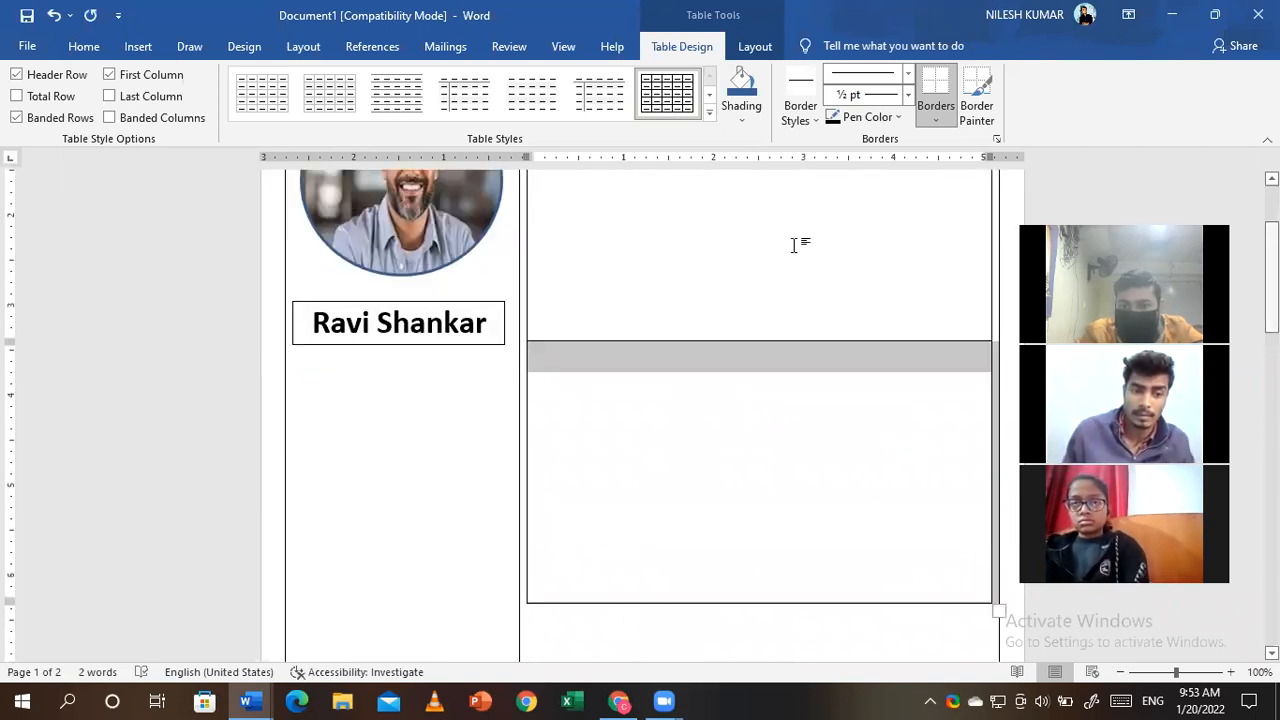
{"action": "scroll", "coordinate": [695, 487], "scroll_direction": "up", "scroll_amount": 2}
- Add a third row below the second, then return to the top of the page
{"action": "left_click", "coordinate": [695, 487]}
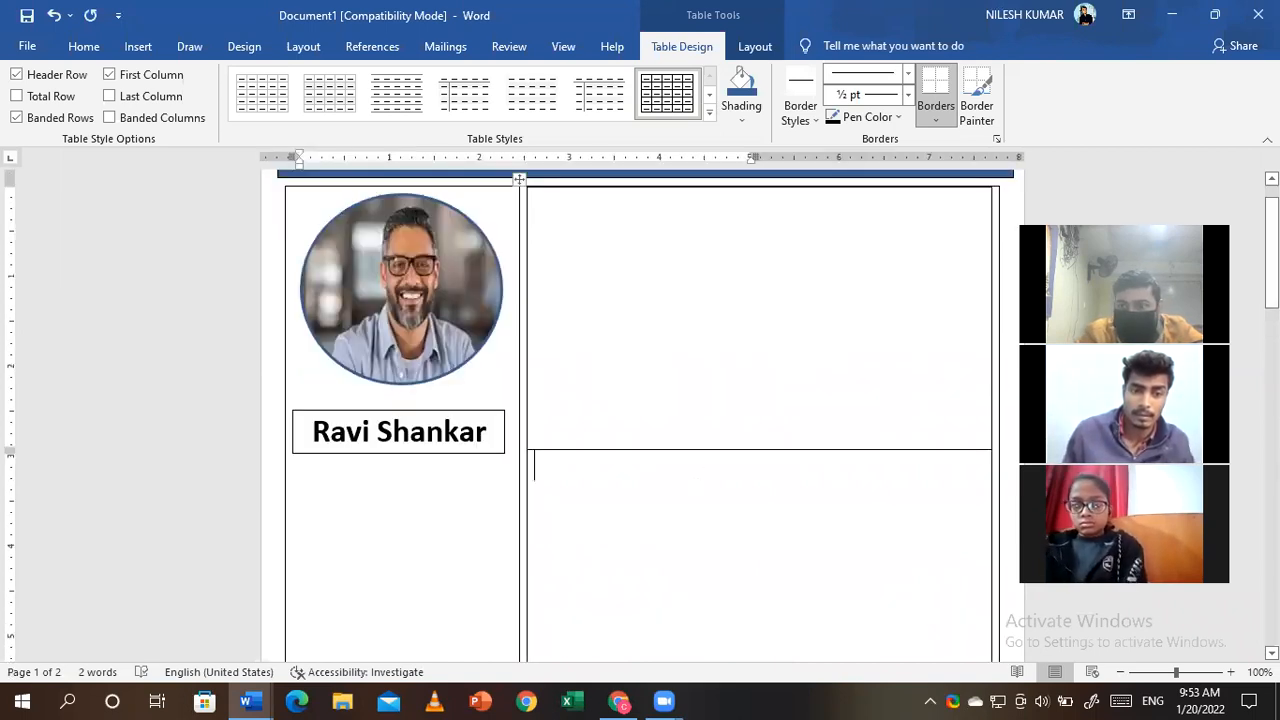
{"action": "scroll", "coordinate": [780, 331], "scroll_direction": "down", "scroll_amount": 5}
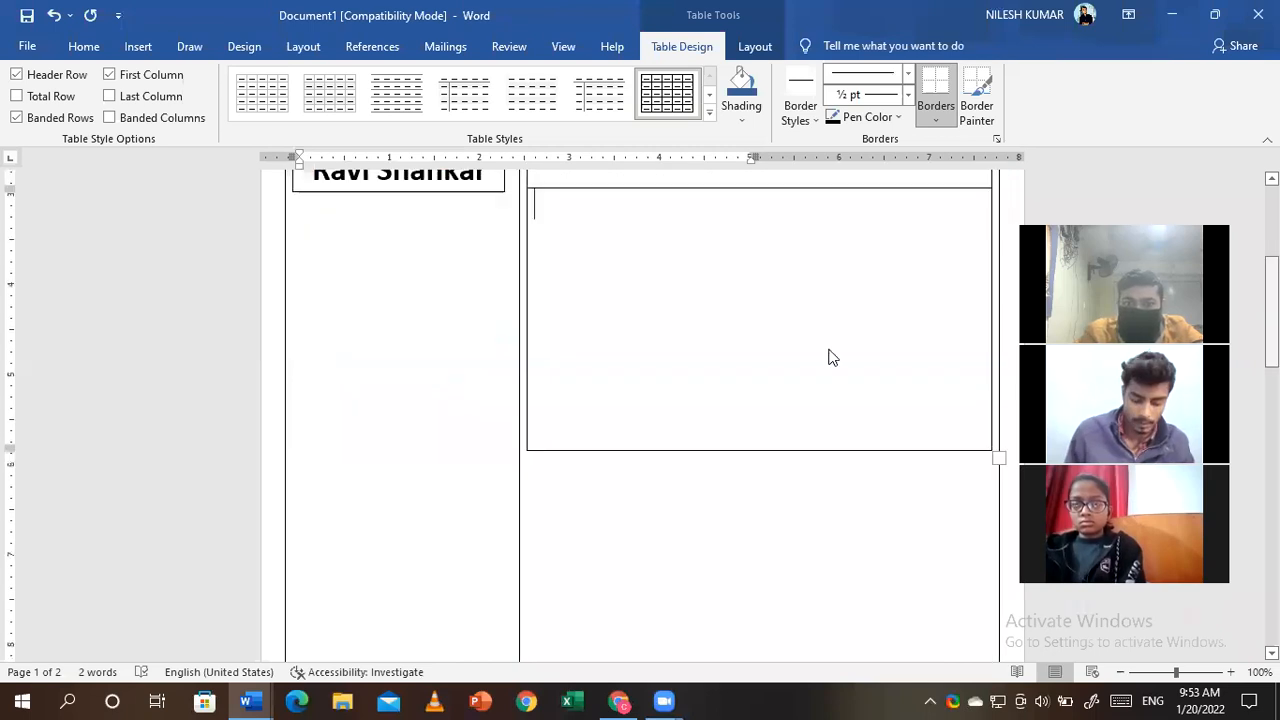
{"action": "right_click", "coordinate": [845, 512]}
{"action": "mouse_move", "coordinate": [870, 505]}
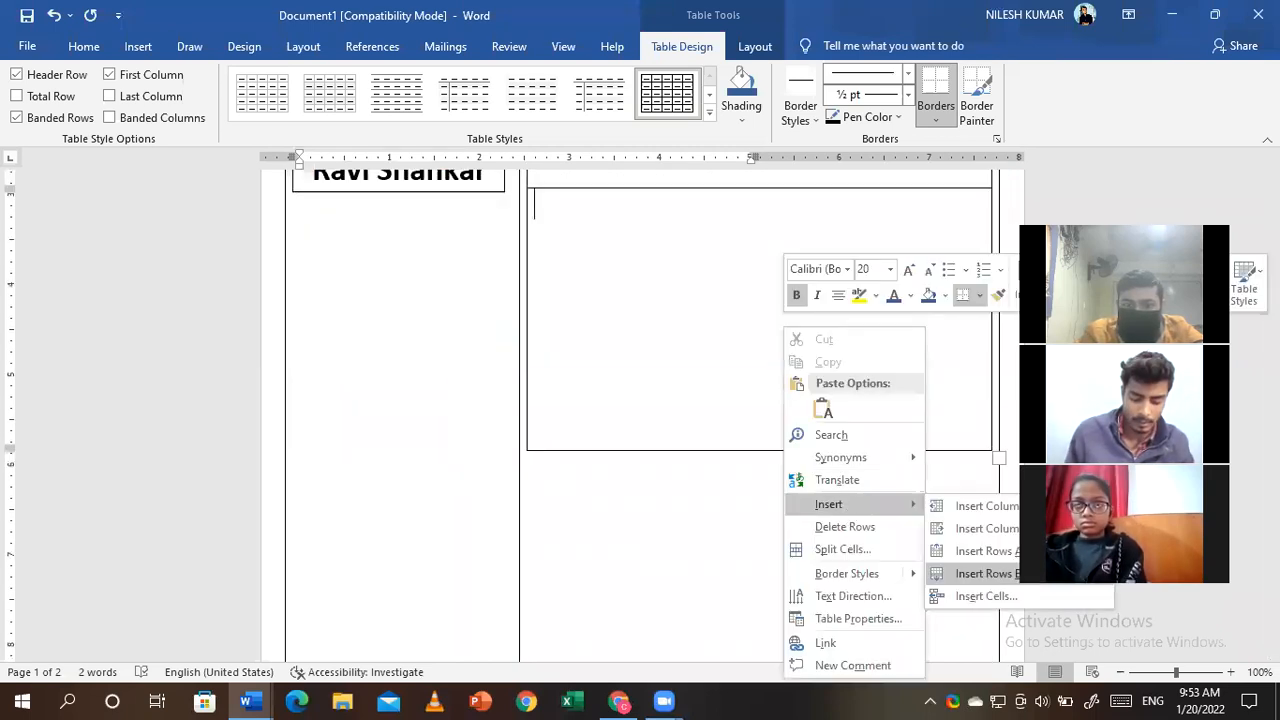
{"action": "left_click", "coordinate": [985, 573]}
{"action": "scroll", "coordinate": [731, 372], "scroll_direction": "down", "scroll_amount": 4}
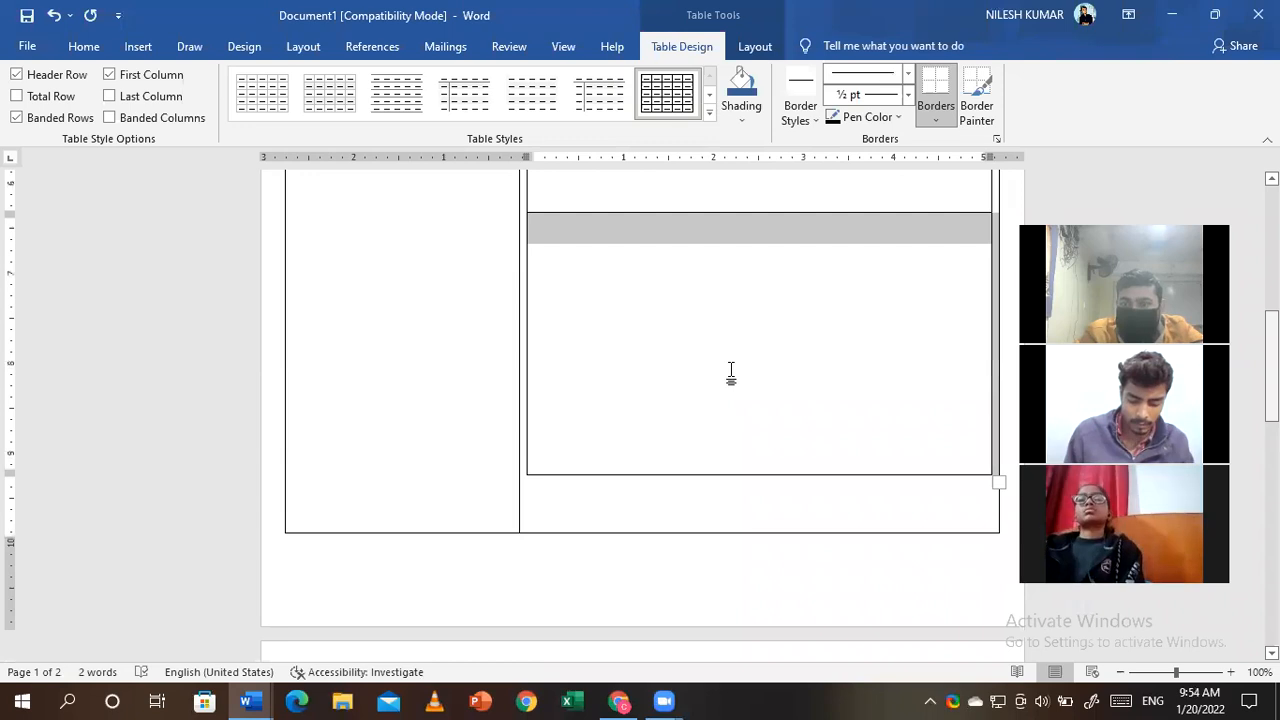
{"action": "key", "text": "ctrl+z"}
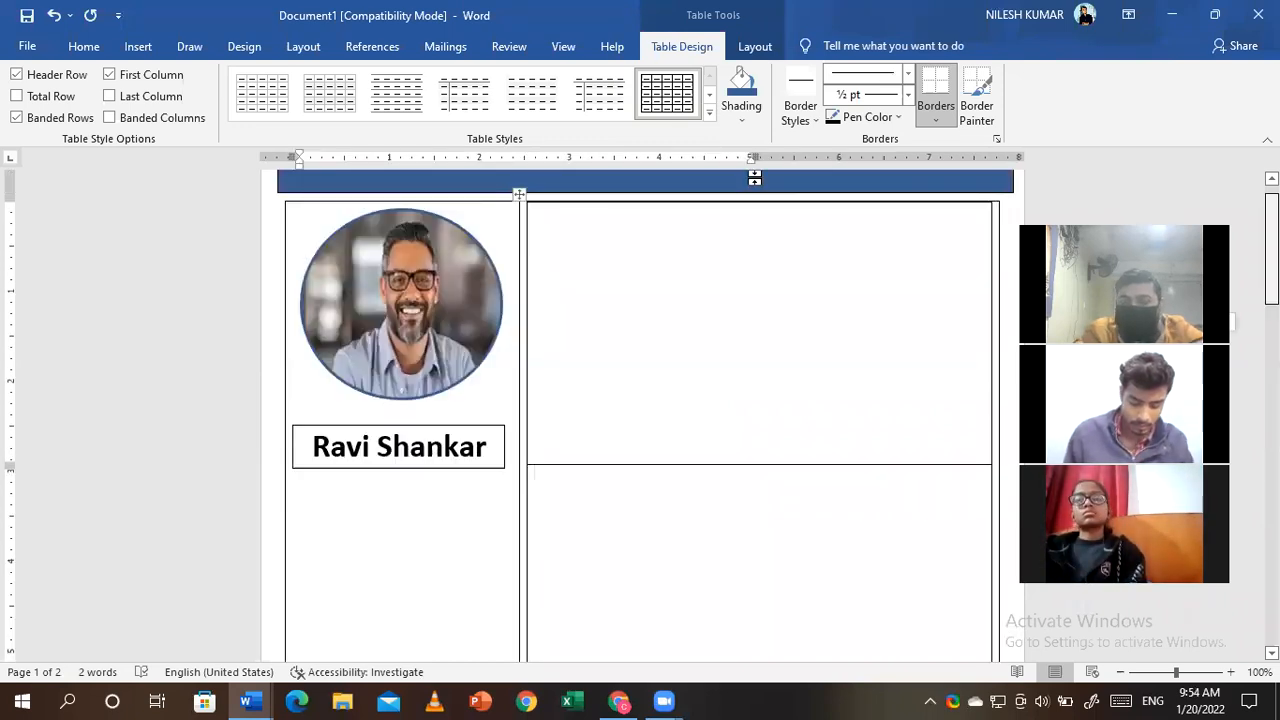
{"action": "double_click", "coordinate": [754, 178]}
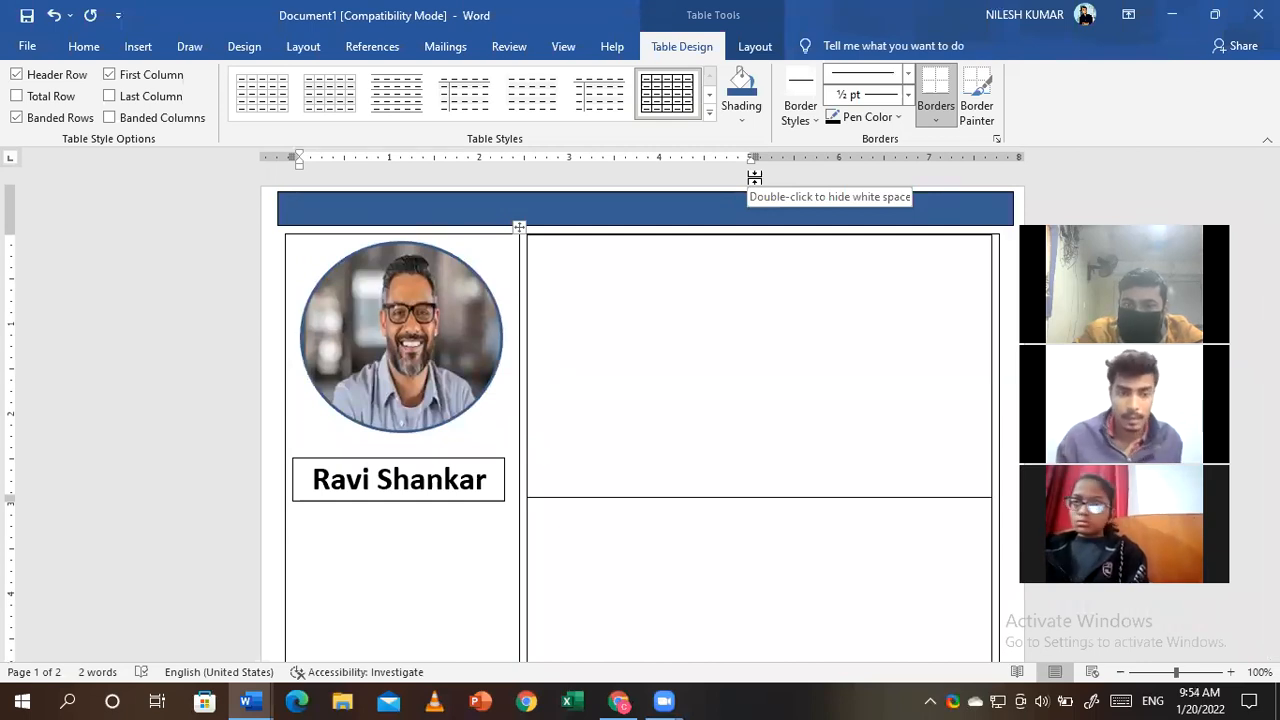
- Add two empty rows beneath the name box
{"action": "right_click", "coordinate": [342, 468]}
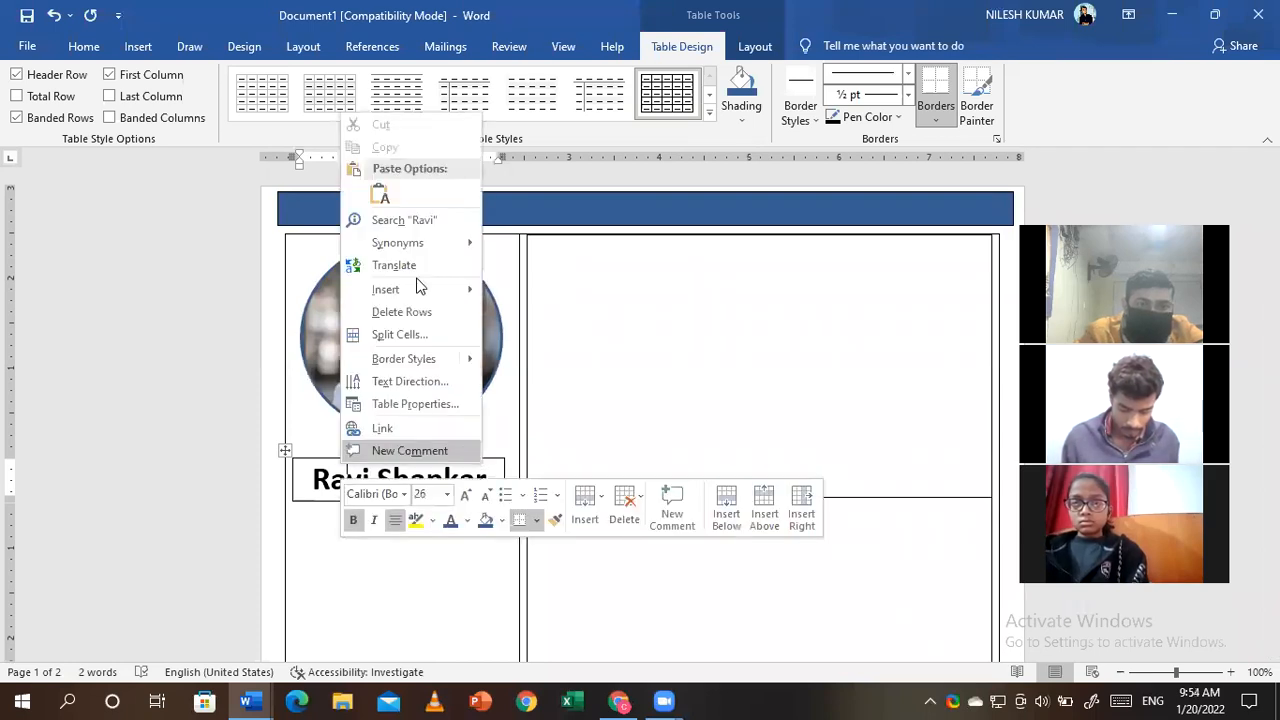
{"action": "mouse_move", "coordinate": [419, 289]}
{"action": "left_click", "coordinate": [571, 362]}
{"action": "right_click", "coordinate": [448, 520]}
{"action": "mouse_move", "coordinate": [537, 353]}
{"action": "left_click", "coordinate": [691, 415]}
- Drag the first new row's bottom border down to make it much taller
{"action": "left_click", "coordinate": [468, 530]}
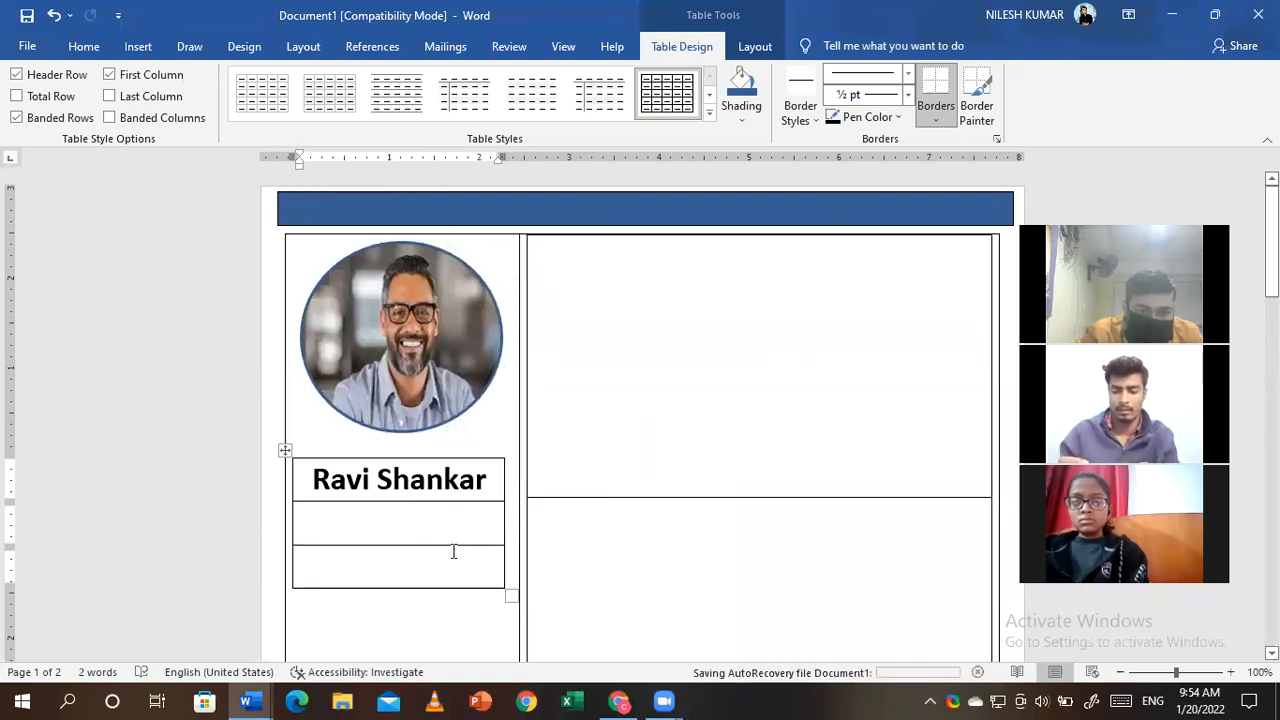
{"action": "left_click_drag", "start_coordinate": [451, 545], "coordinate": [449, 617]}
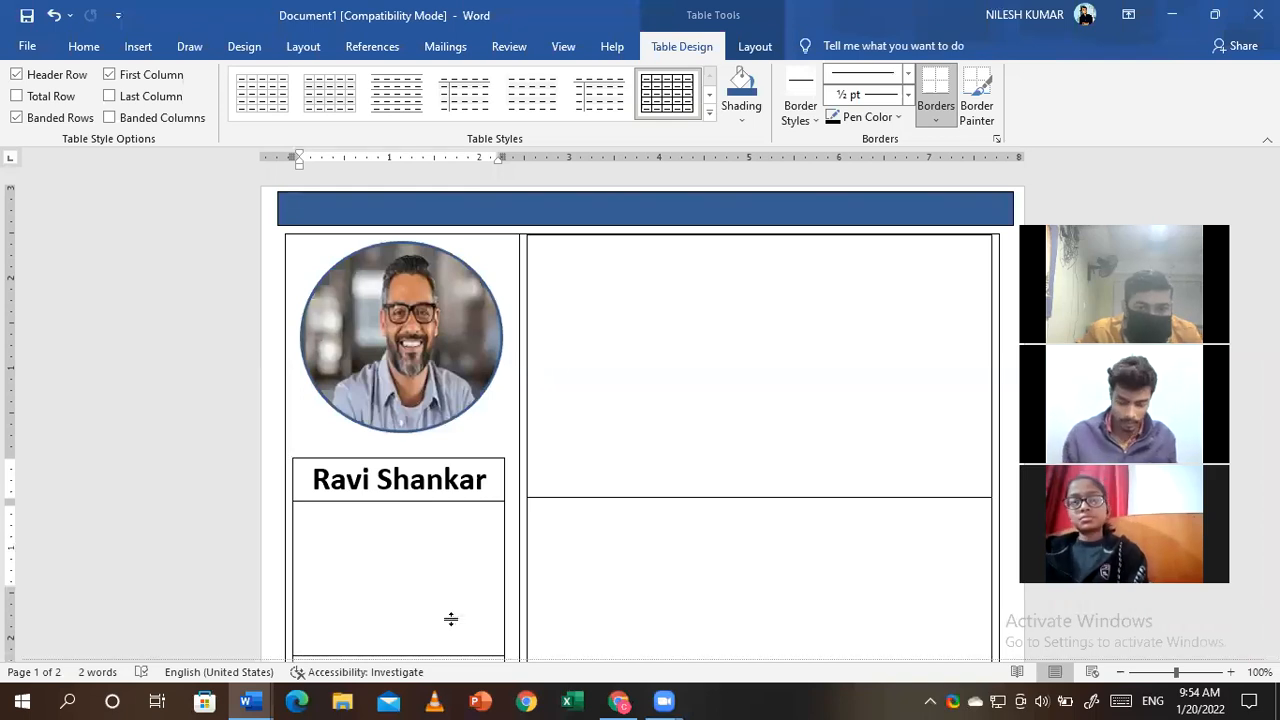
{"action": "scroll", "coordinate": [374, 553], "scroll_direction": "down", "scroll_amount": 1}
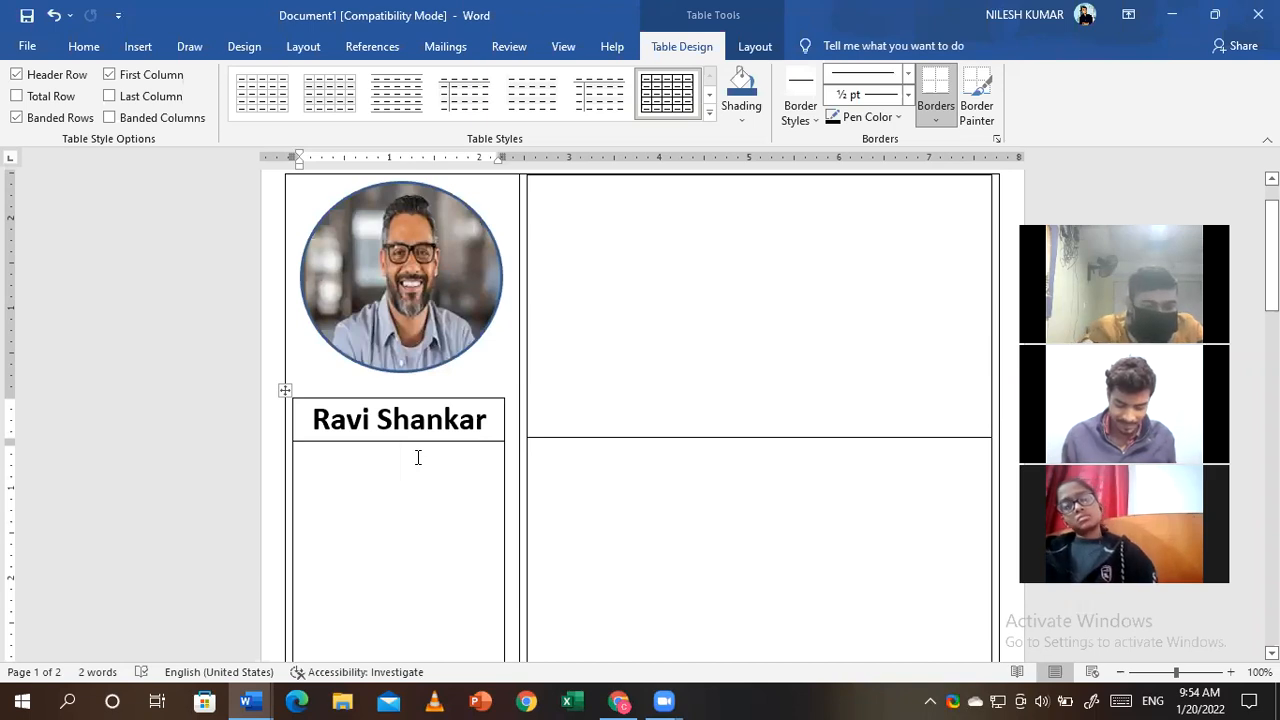
{"action": "type", "text": "Co"}
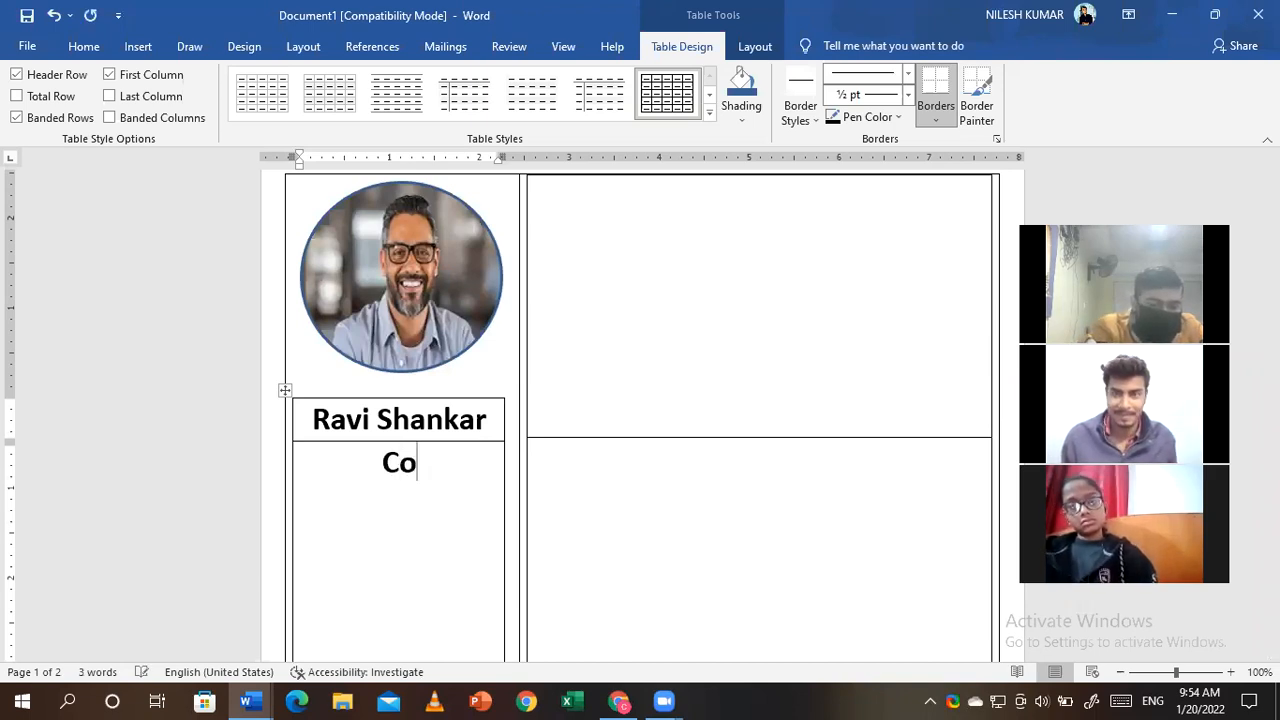
{"action": "type", "text": "ntac"}
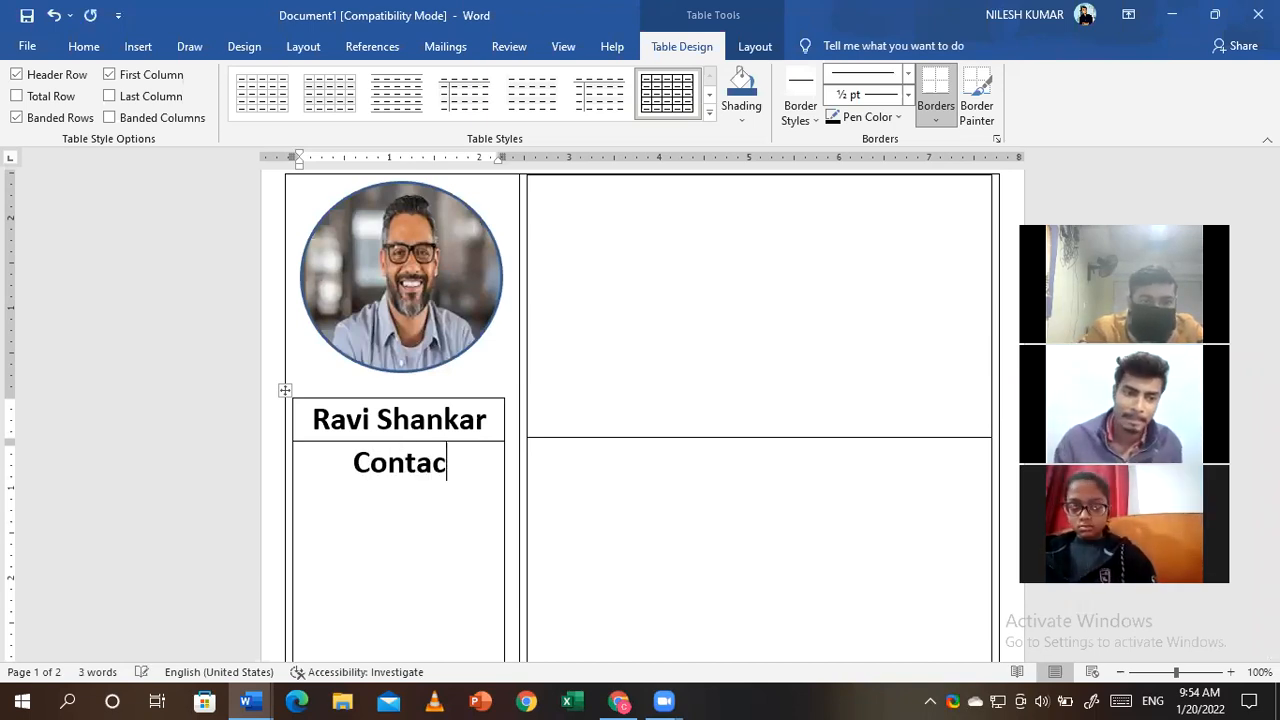
{"action": "key", "text": "BackSpace"}
{"action": "key", "text": "BackSpace"}
{"action": "key", "text": "BackSpace"}
{"action": "key", "text": "BackSpace"}
{"action": "key", "text": "BackSpace"}
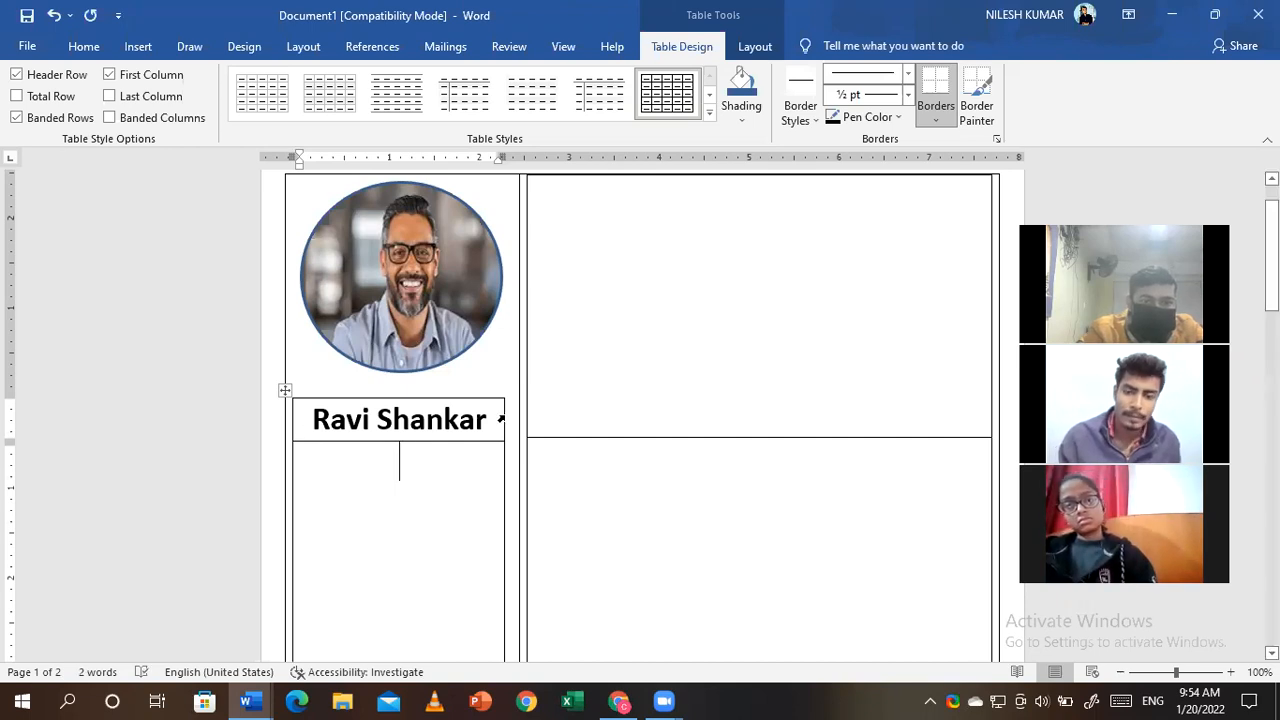
- Colour the name in the name box blue-grey
{"action": "triple_click", "coordinate": [338, 420]}
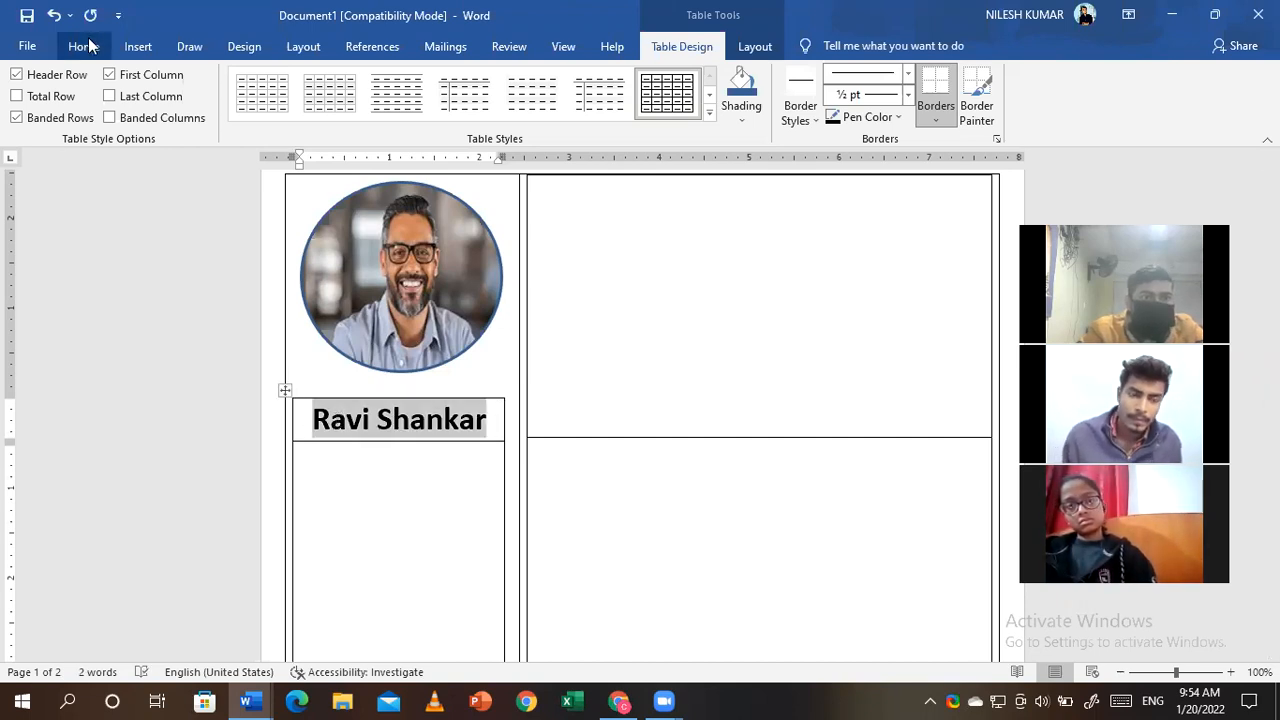
{"action": "left_click", "coordinate": [86, 46]}
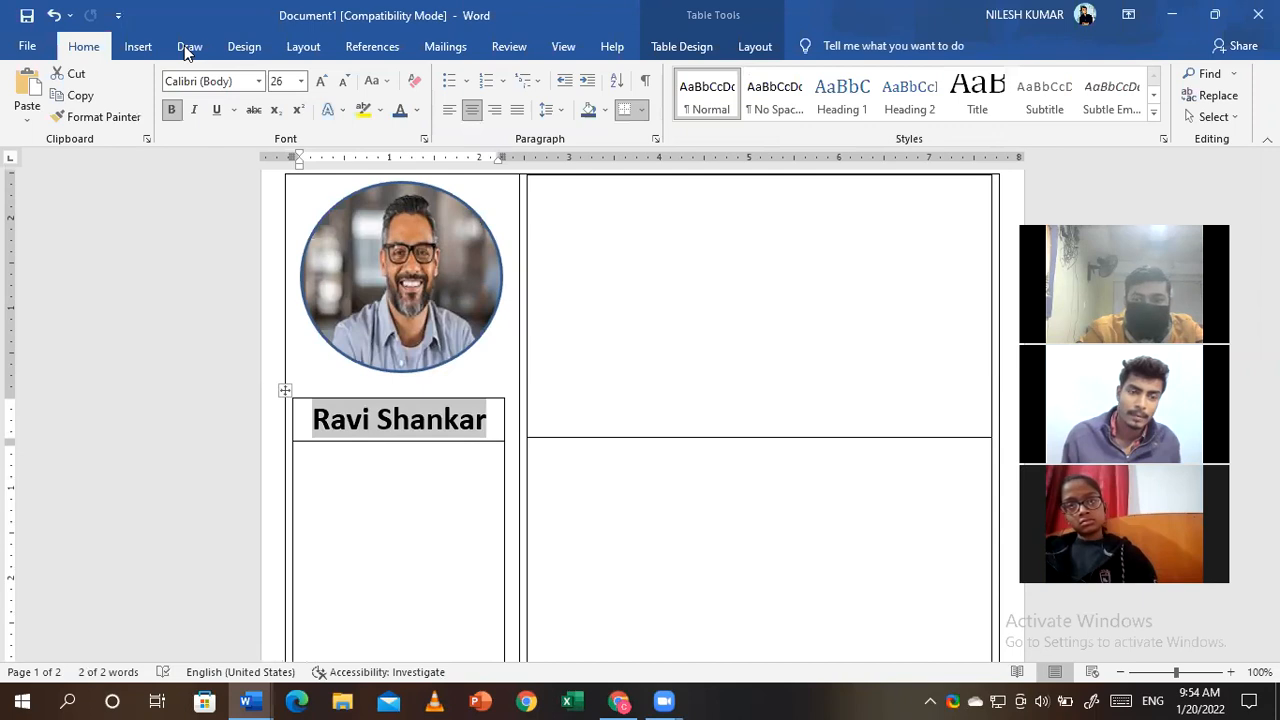
{"action": "left_click", "coordinate": [477, 406]}
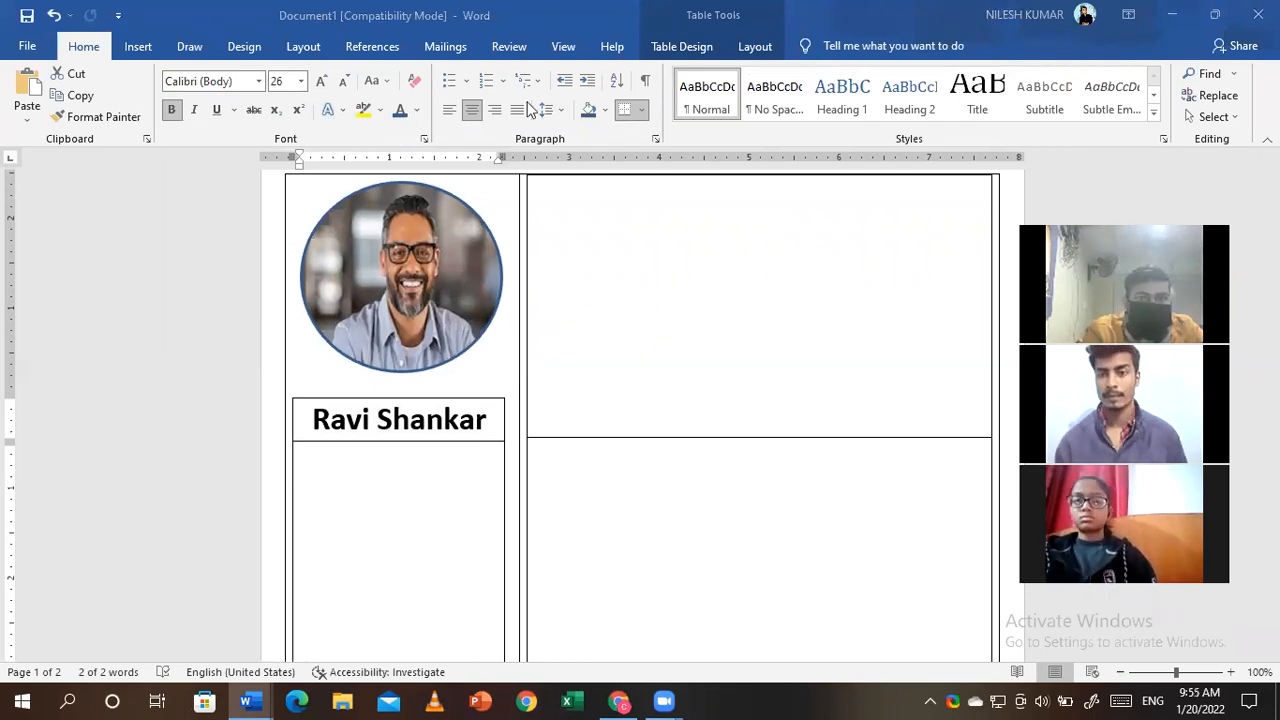
{"action": "left_click", "coordinate": [418, 455]}
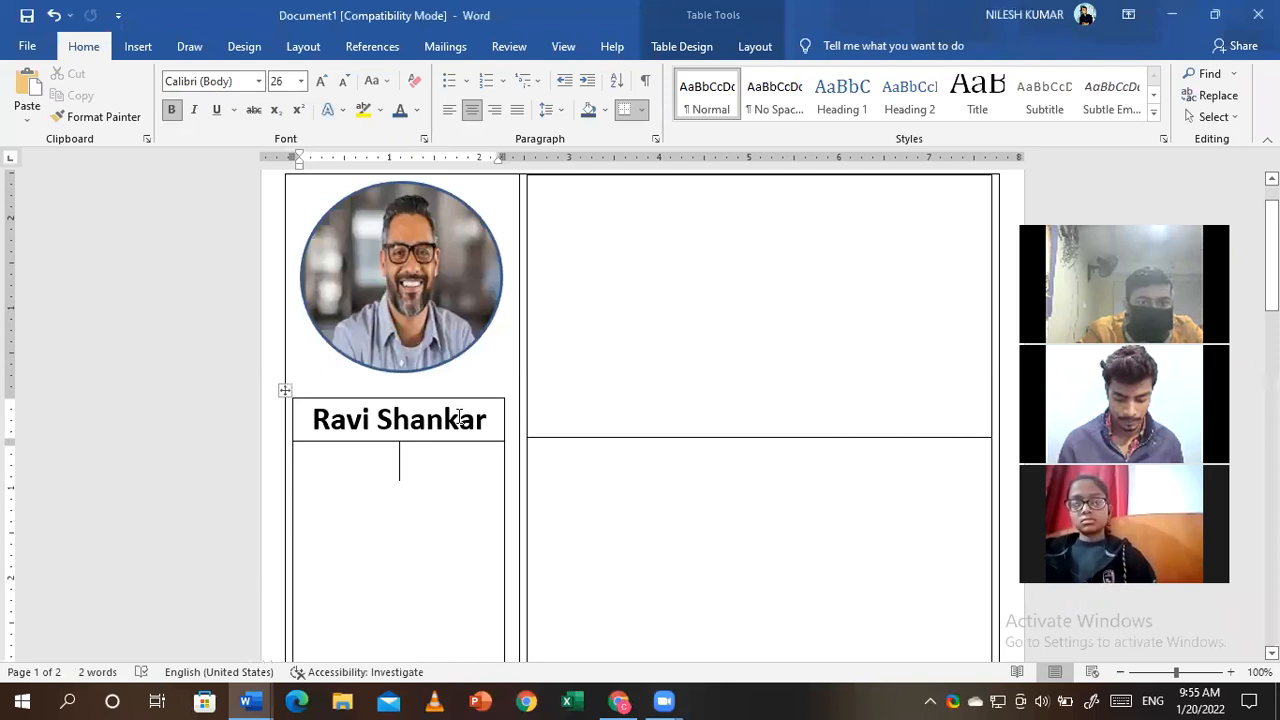
{"action": "left_click_drag", "start_coordinate": [459, 419], "coordinate": [334, 419]}
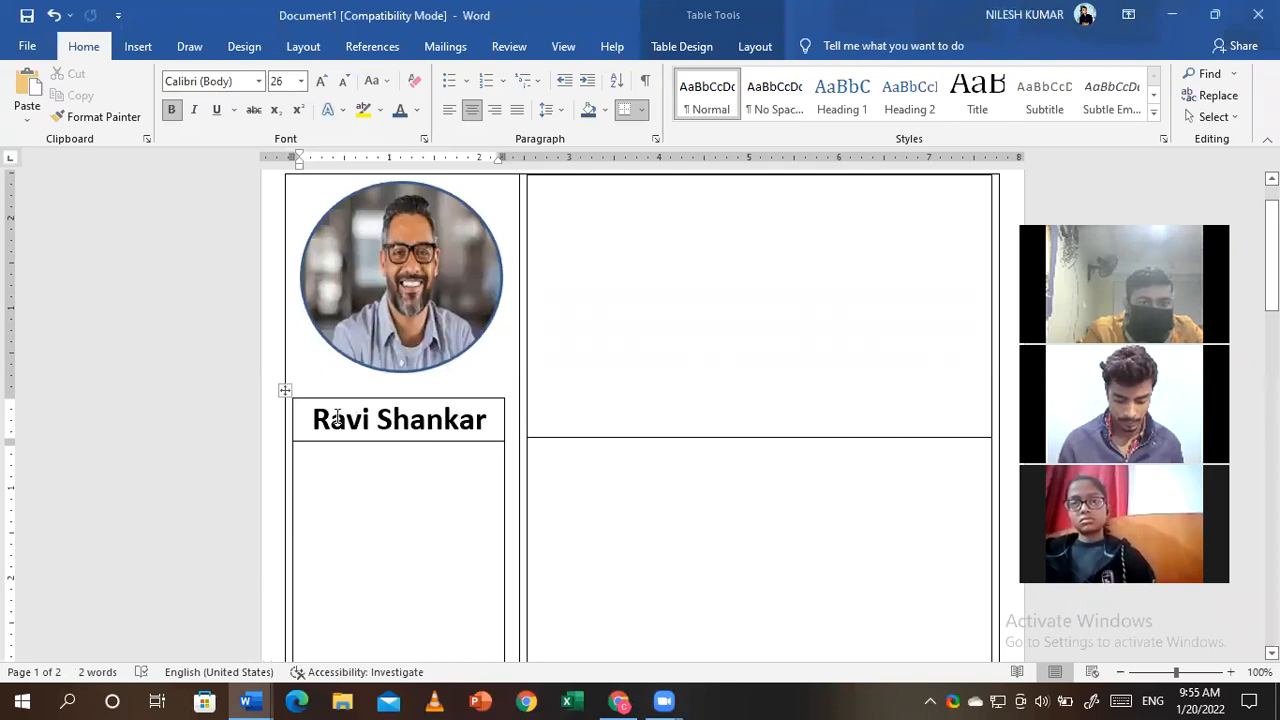
{"action": "left_click", "coordinate": [399, 112]}
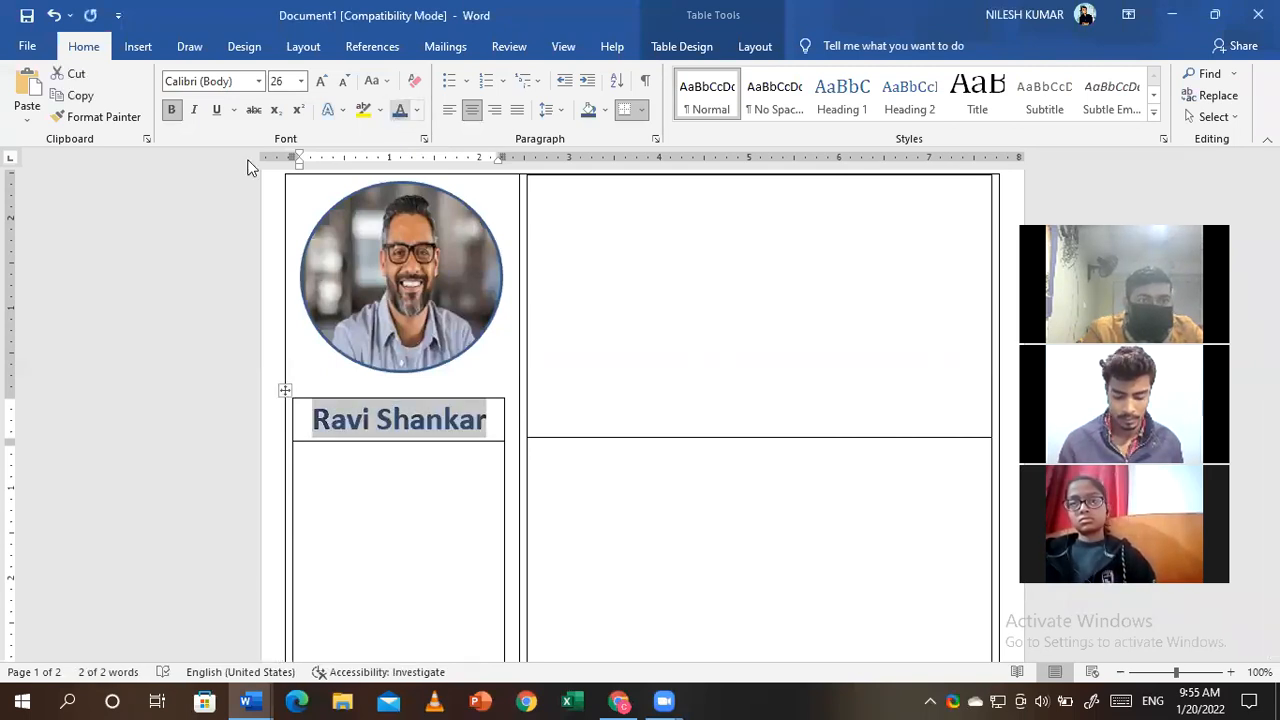
- Change the name's font to Bookman Old Style
{"action": "left_click", "coordinate": [258, 83]}
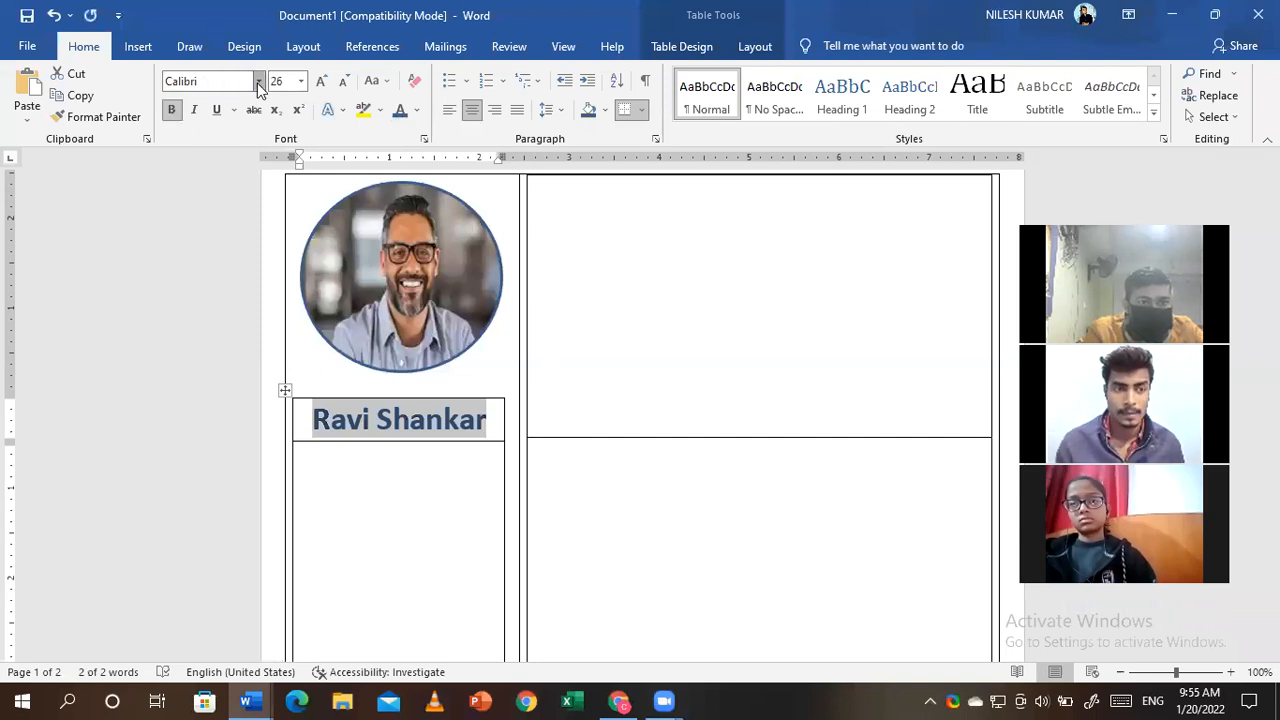
{"action": "left_click", "coordinate": [258, 85]}
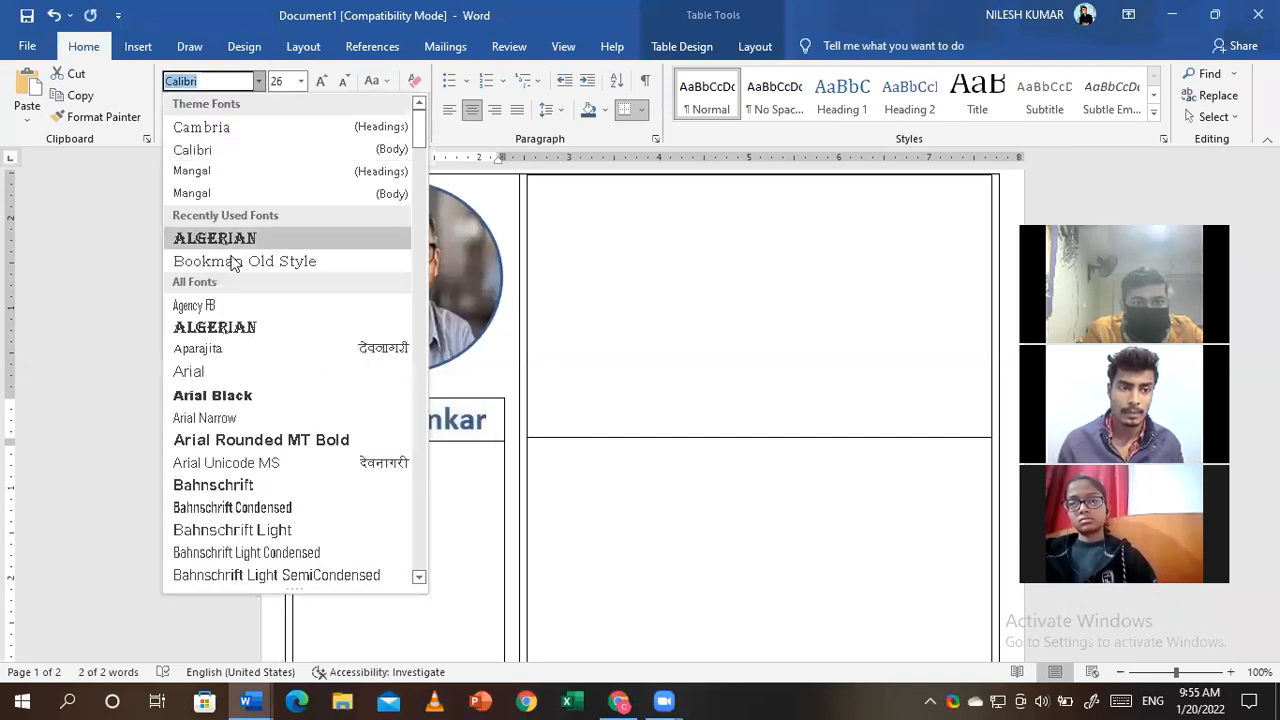
{"action": "left_click", "coordinate": [232, 262]}
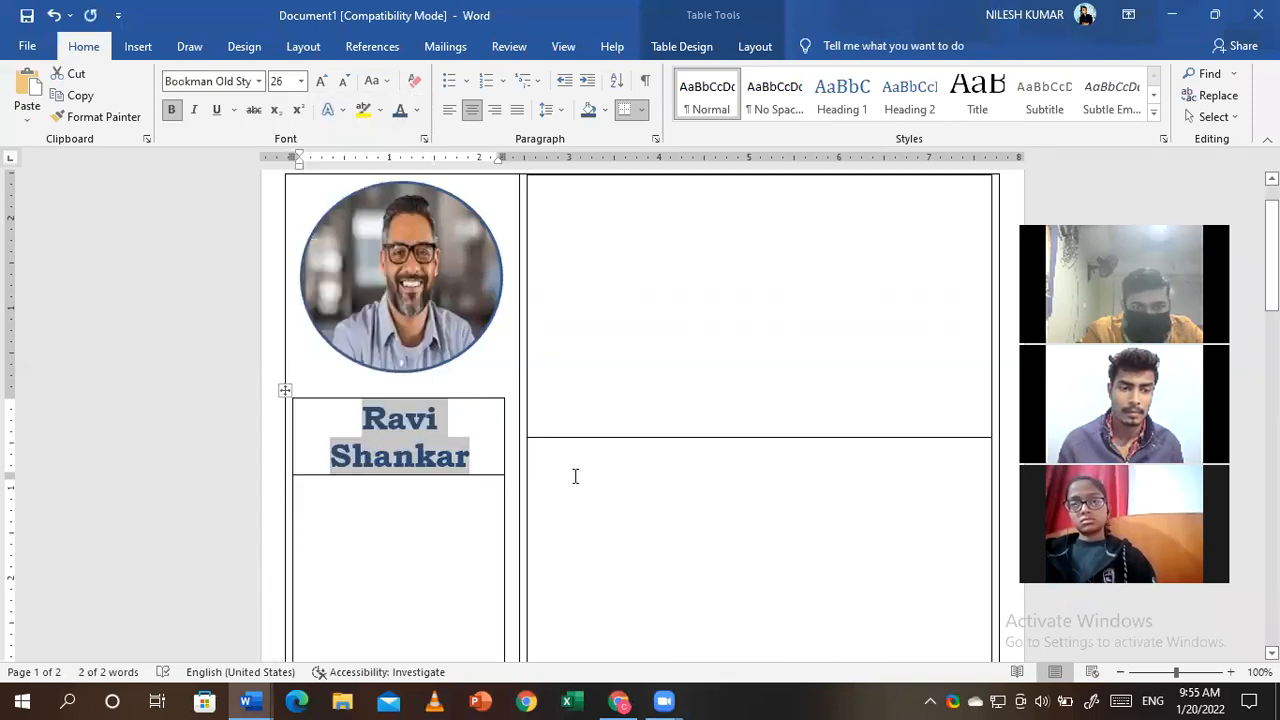
{"action": "left_click_drag", "start_coordinate": [576, 477], "coordinate": [350, 513]}
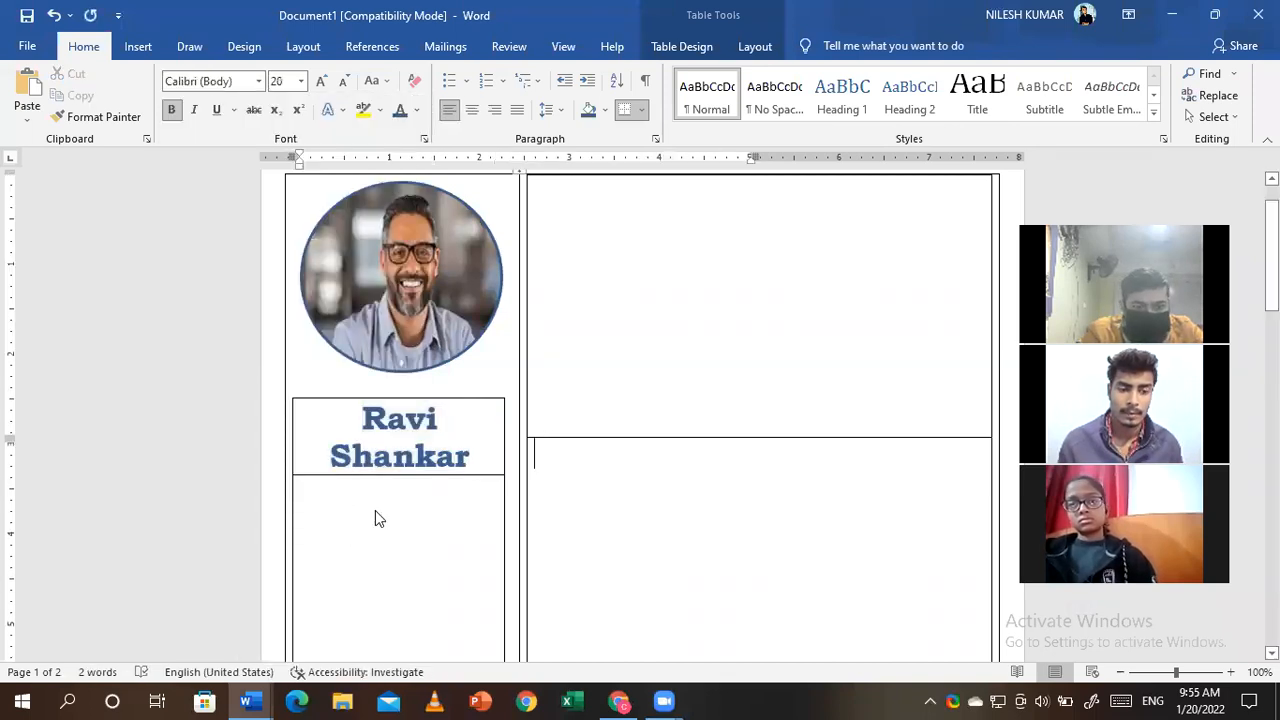
- Type Contact, Email and Location on separate lines in the cell under the name
{"action": "left_click", "coordinate": [408, 494]}
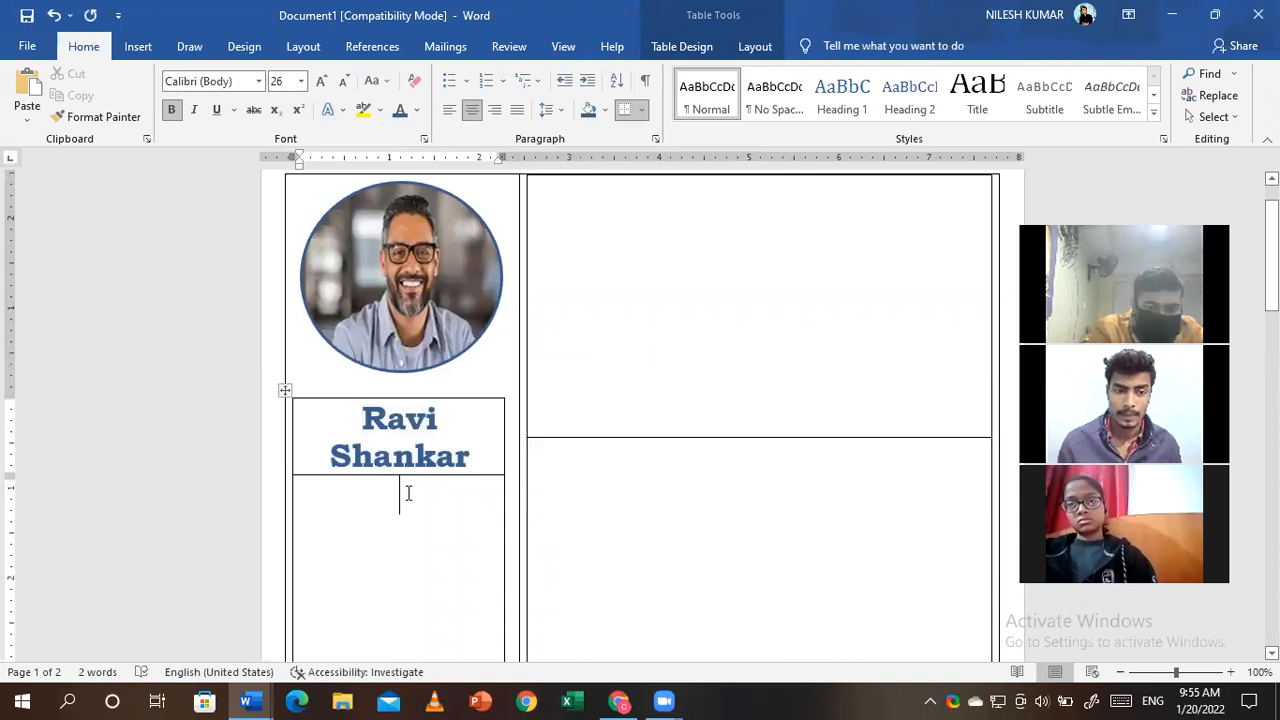
{"action": "type", "text": "Contact"}
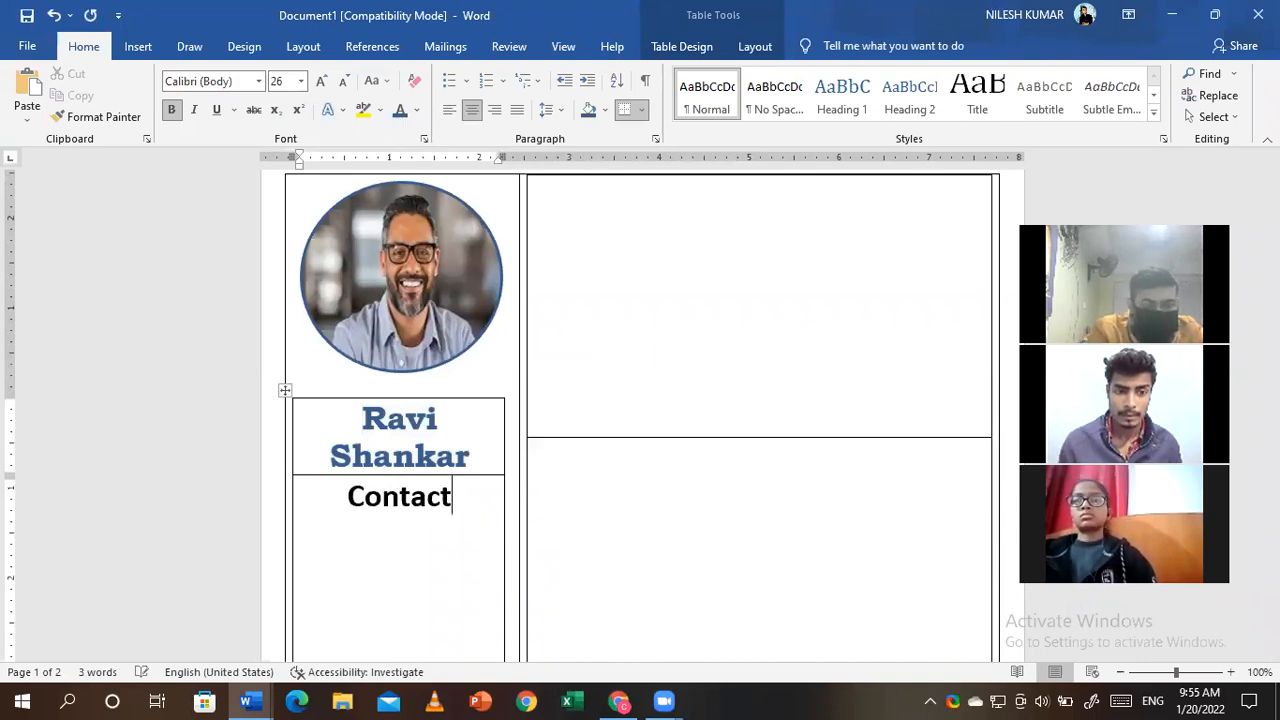
{"action": "key", "text": "Return"}
{"action": "key", "text": "Return"}
{"action": "type", "text": "Emai"}
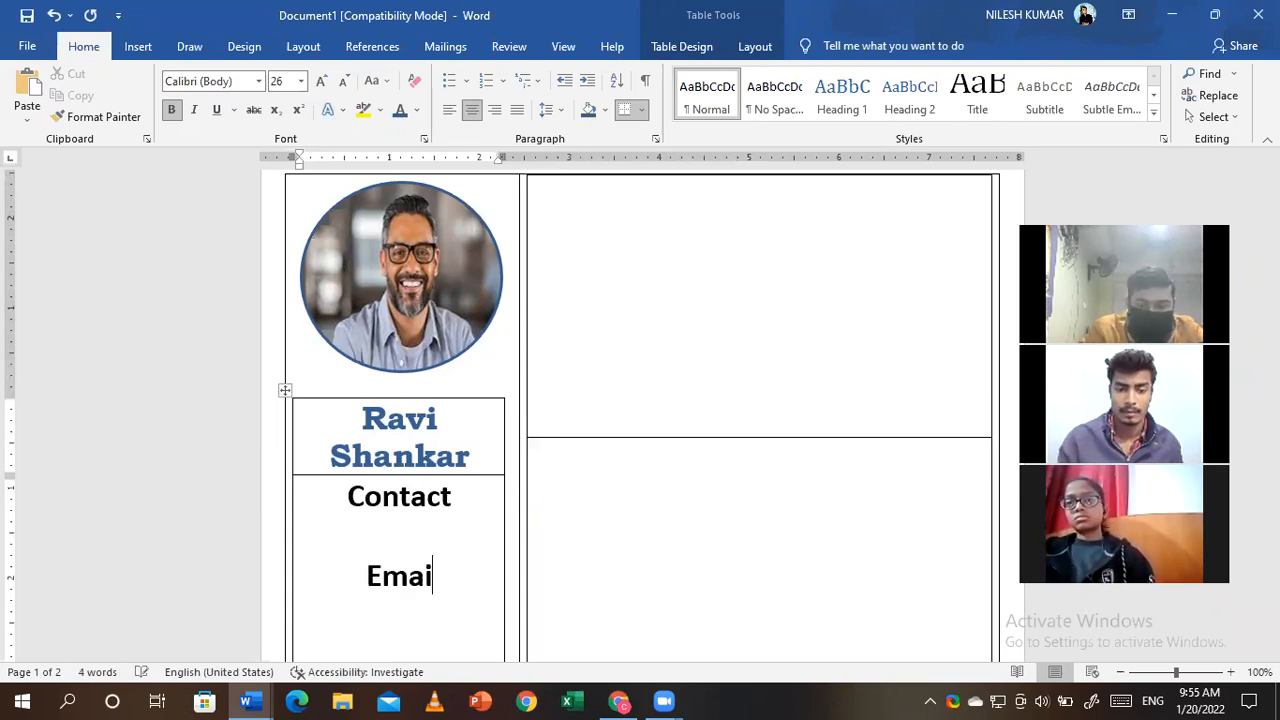
{"action": "type", "text": "l"}
{"action": "key", "text": "Return"}
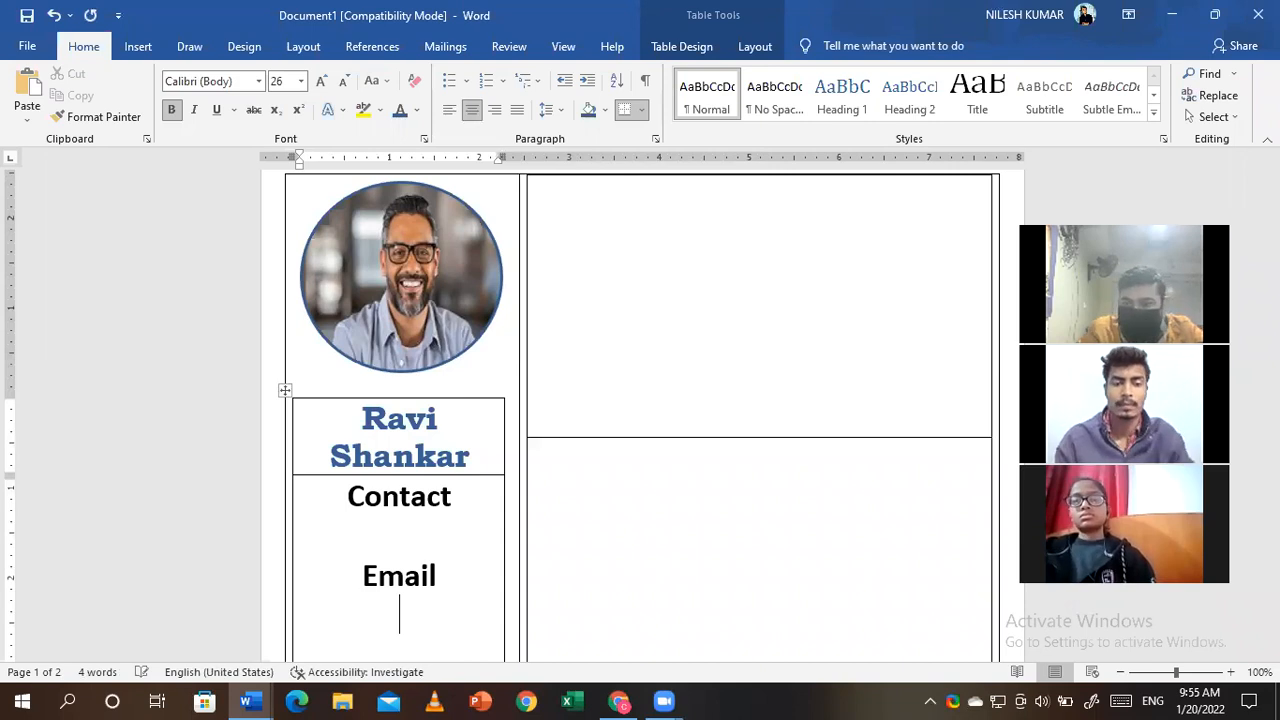
{"action": "scroll", "coordinate": [409, 491], "scroll_direction": "down", "scroll_amount": 1}
{"action": "type", "text": "Lo"}
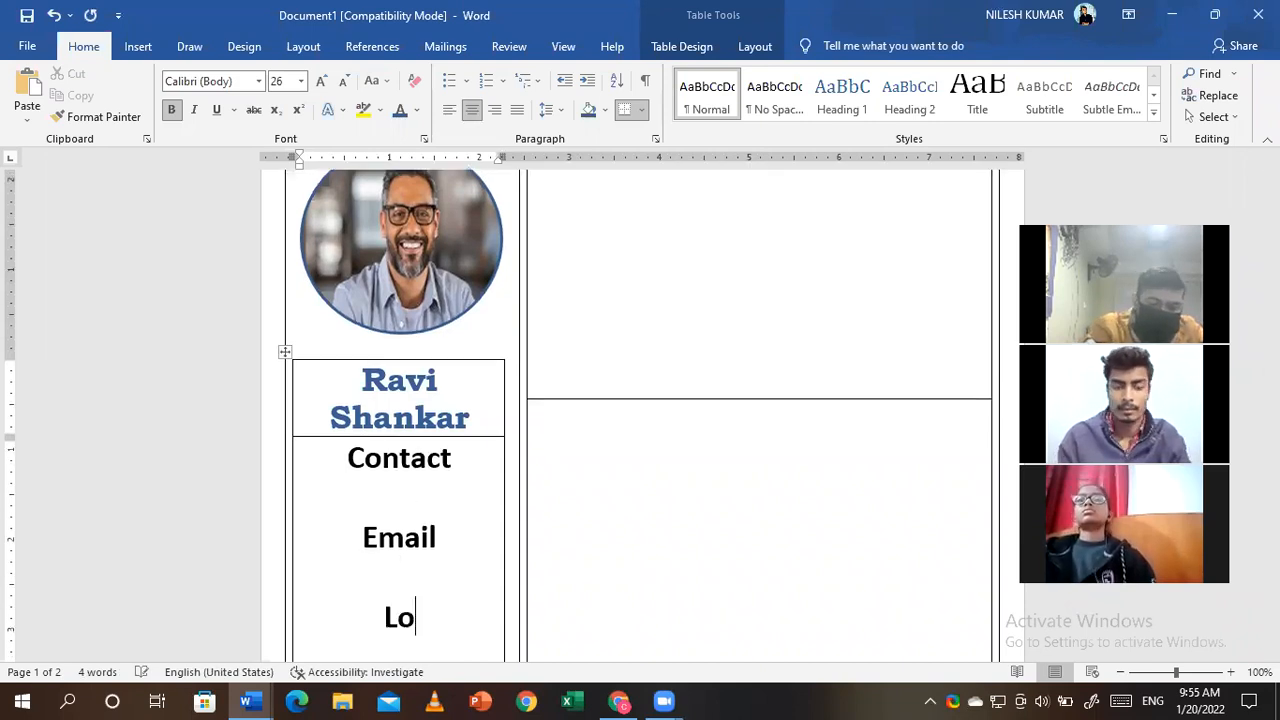
{"action": "type", "text": "cation"}
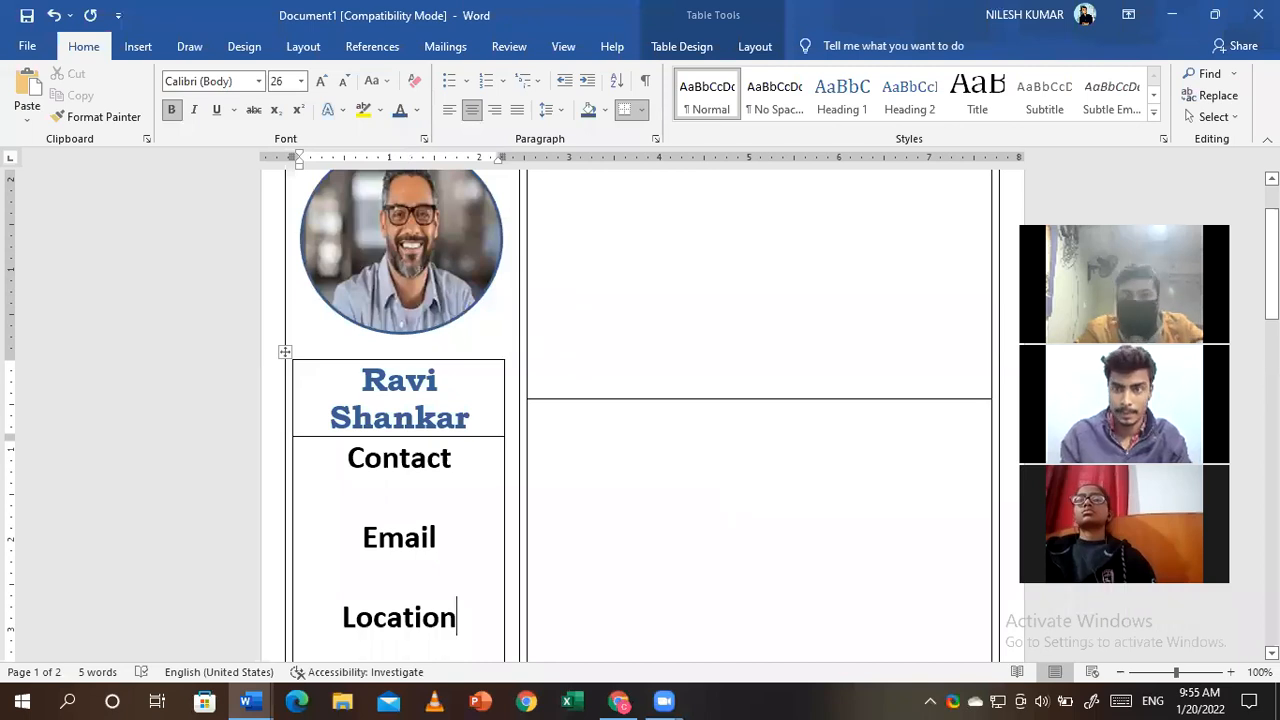
- Scroll back up to the top of the right-hand column
{"action": "scroll", "coordinate": [640, 410], "scroll_direction": "down", "scroll_amount": 5}
{"action": "scroll", "coordinate": [640, 410], "scroll_direction": "up", "scroll_amount": 3}
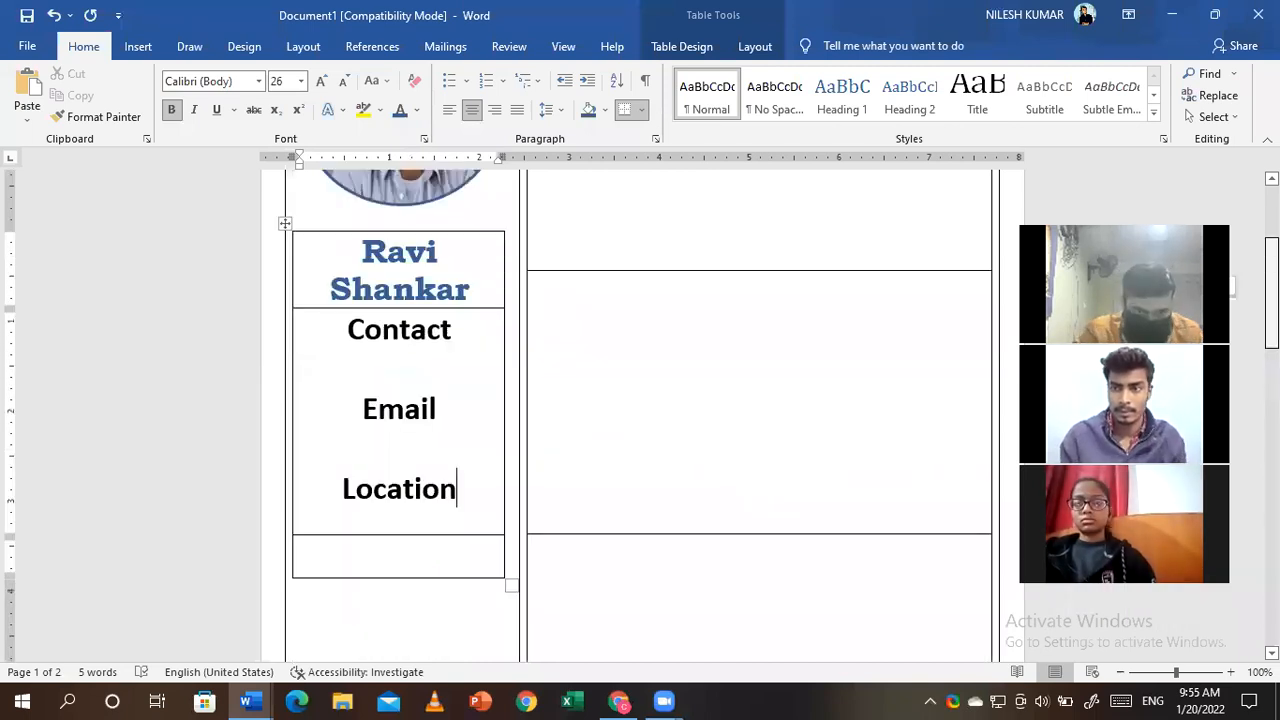
{"action": "scroll", "coordinate": [640, 410], "scroll_direction": "up", "scroll_amount": 3}
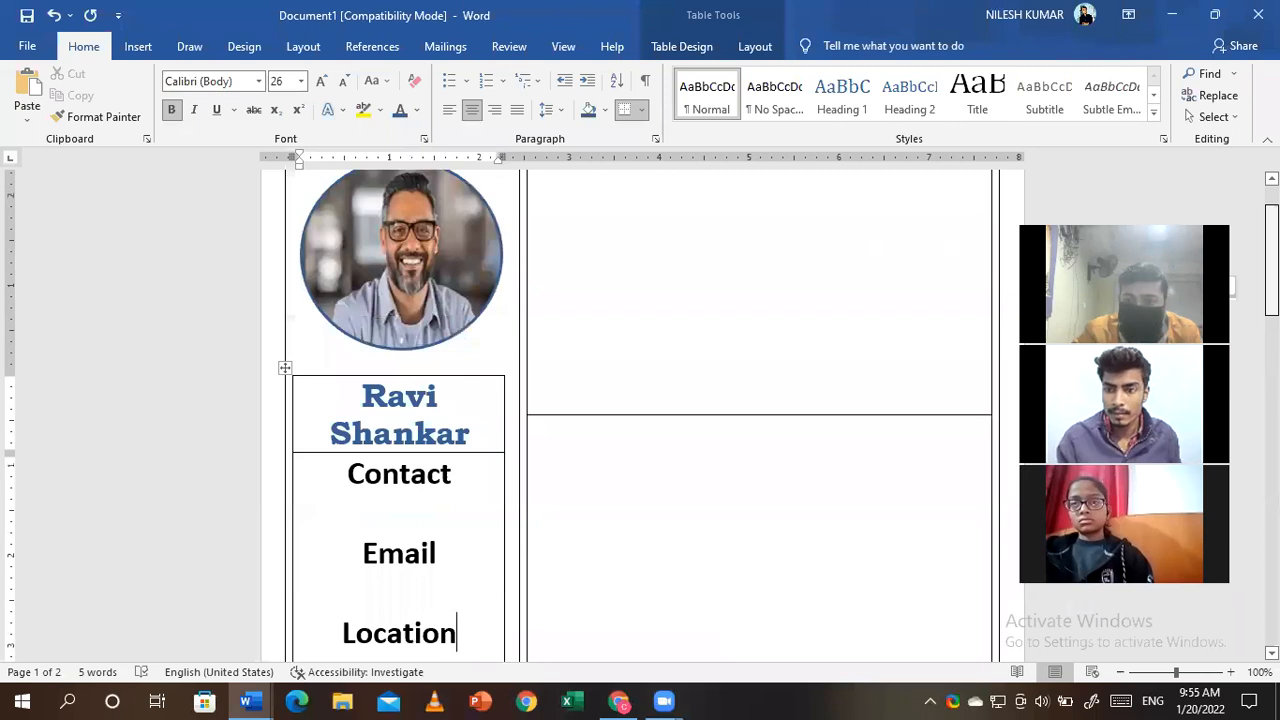
{"action": "scroll", "coordinate": [640, 410], "scroll_direction": "up", "scroll_amount": 1}
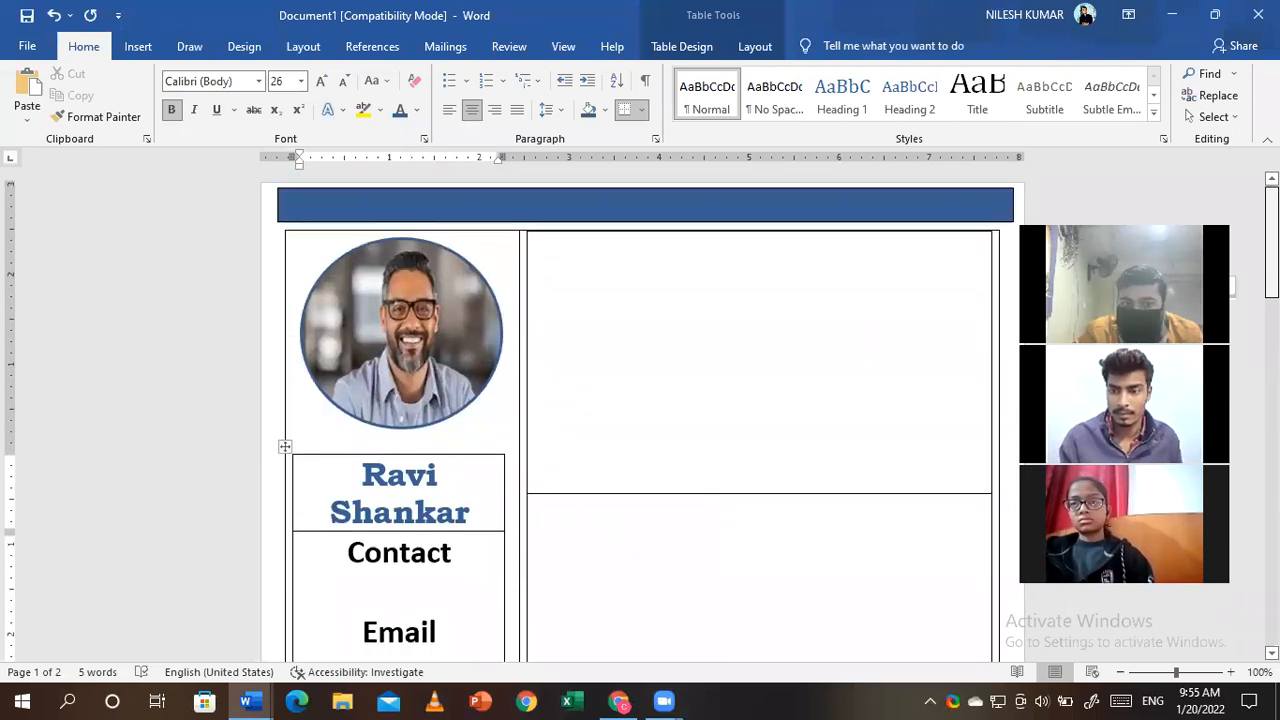
{"action": "scroll", "coordinate": [640, 410], "scroll_direction": "down", "scroll_amount": 4}
{"action": "scroll", "coordinate": [640, 410], "scroll_direction": "up", "scroll_amount": 1}
{"action": "left_click", "coordinate": [564, 330]}
{"action": "scroll", "coordinate": [564, 330], "scroll_direction": "up", "scroll_amount": 1}
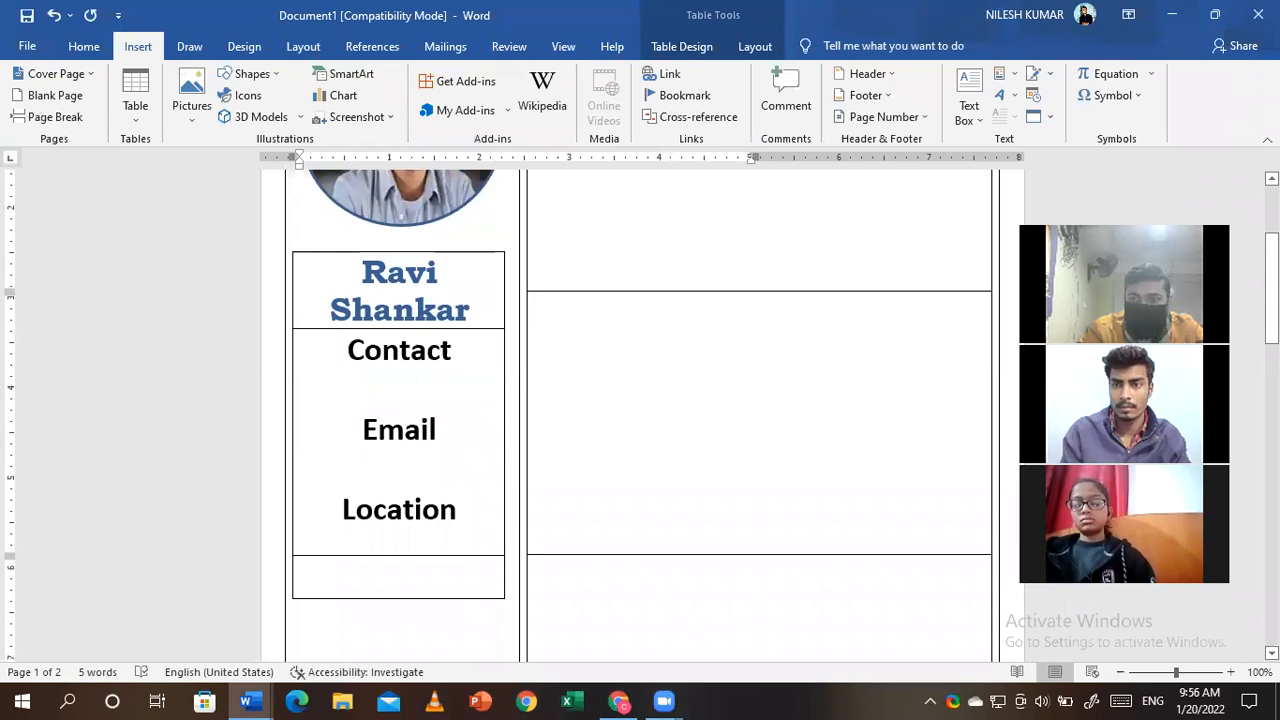
{"action": "scroll", "coordinate": [640, 410], "scroll_direction": "up", "scroll_amount": 3}
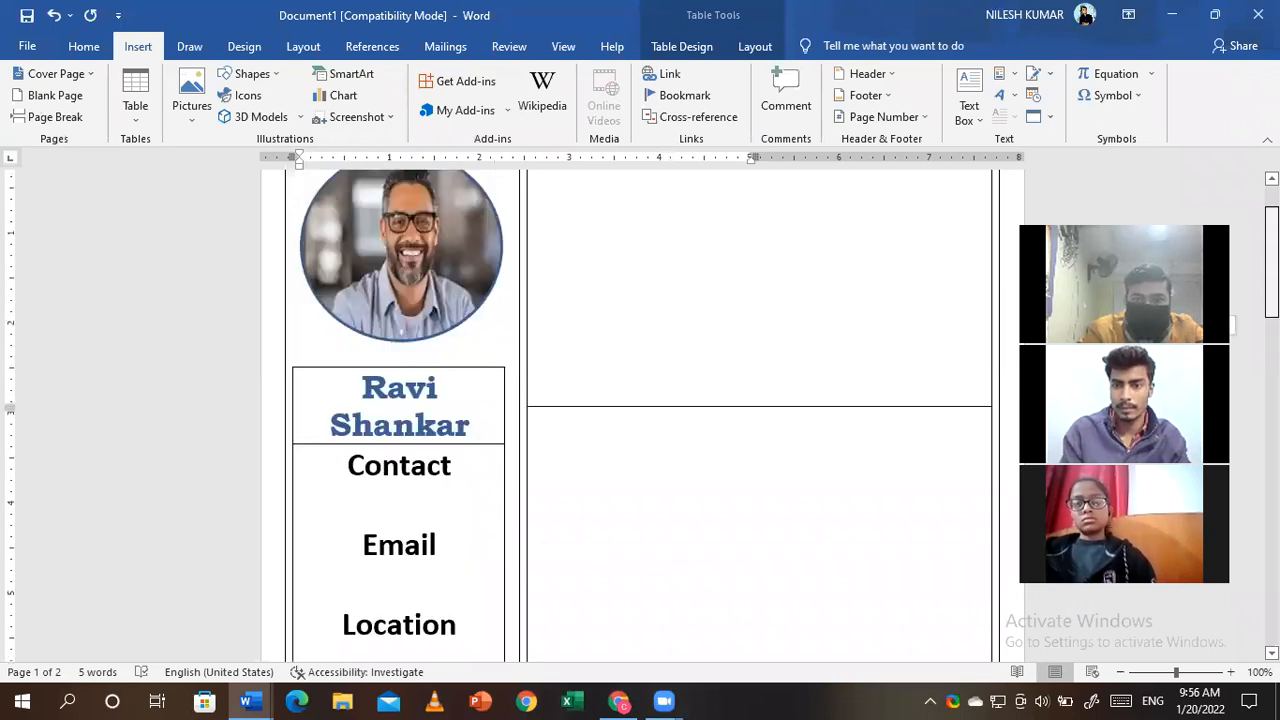
{"action": "scroll", "coordinate": [620, 218], "scroll_direction": "up", "scroll_amount": 3}
- Type 'Profile' at the top of the upper right cell and start a new line
{"action": "left_click", "coordinate": [563, 255]}
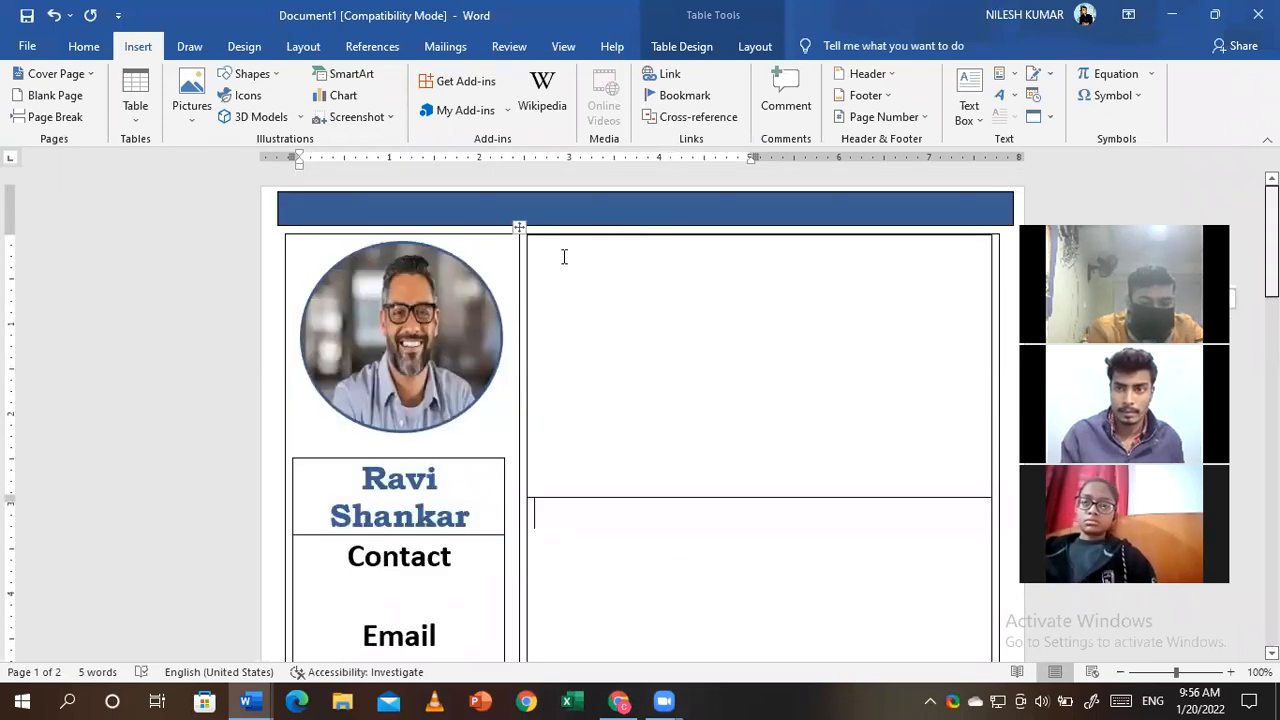
{"action": "type", "text": "Profile"}
{"action": "key", "text": "Return"}
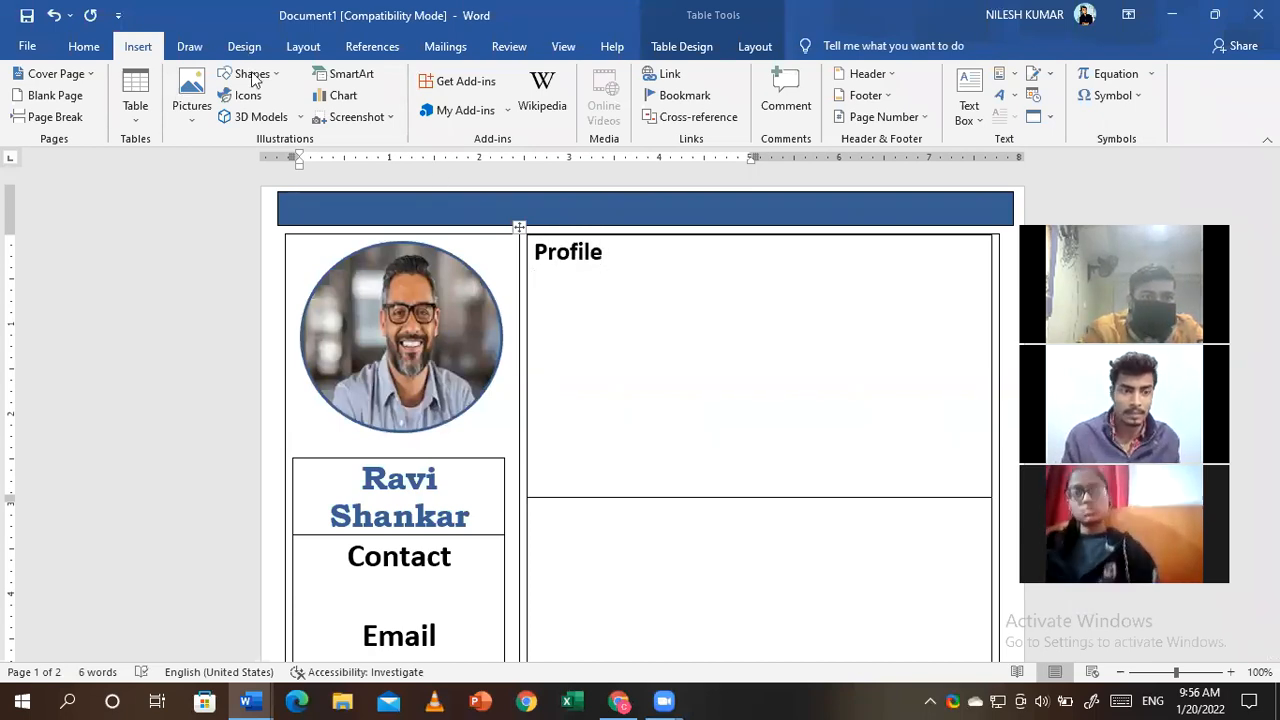
- Draw a straight horizontal line under Profile across the full cell width
{"action": "left_click", "coordinate": [252, 76]}
{"action": "left_click", "coordinate": [247, 119]}
{"action": "left_click_drag", "start_coordinate": [529, 272], "coordinate": [988, 277]}
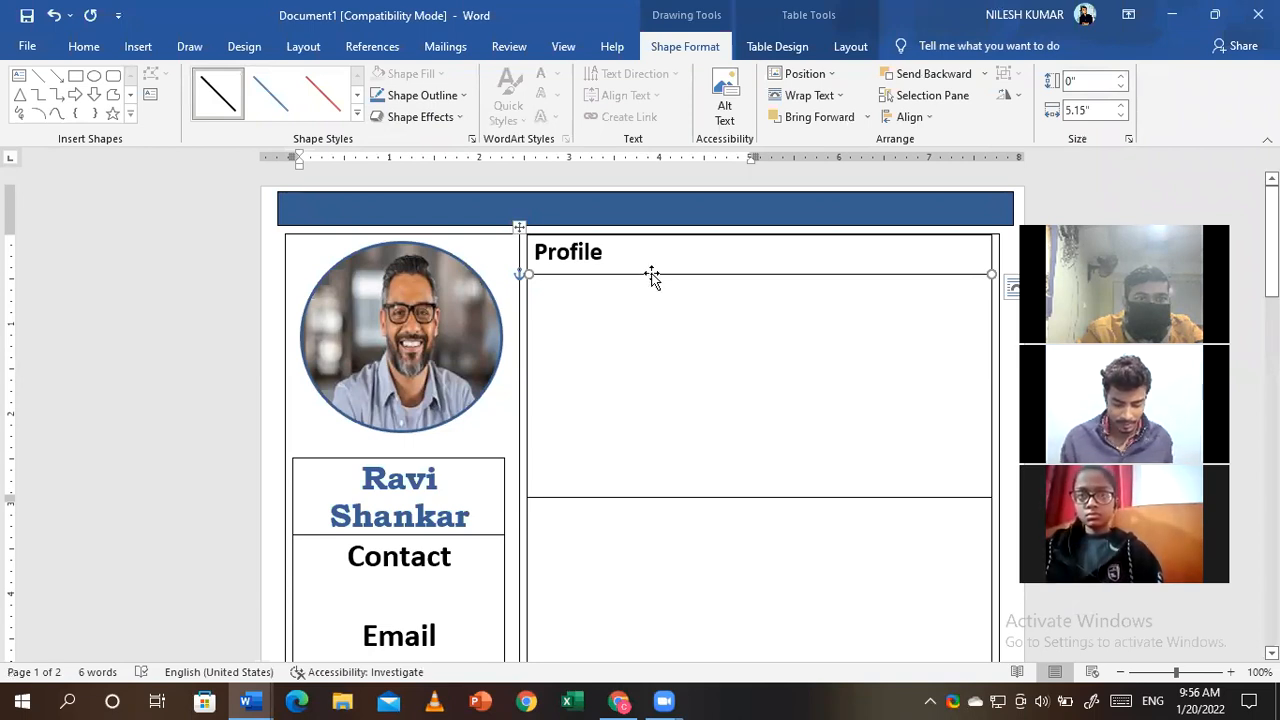
{"action": "left_click", "coordinate": [677, 342]}
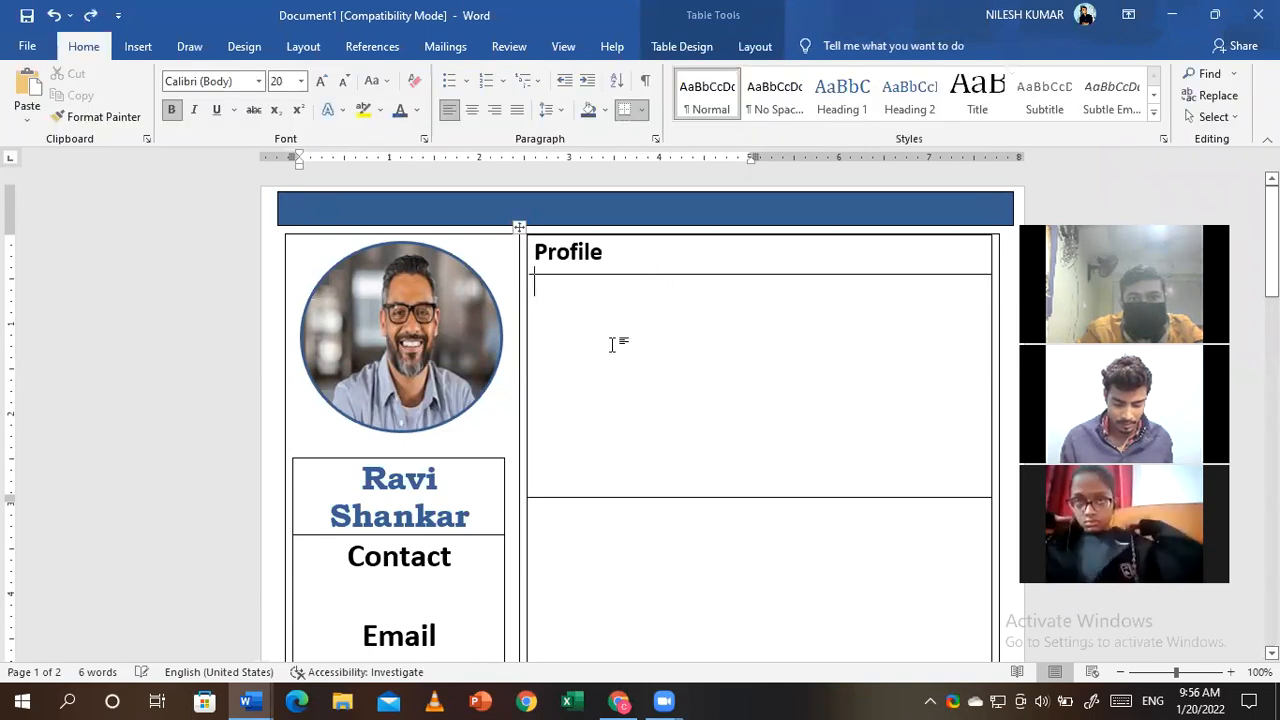
{"action": "key", "text": "Return"}
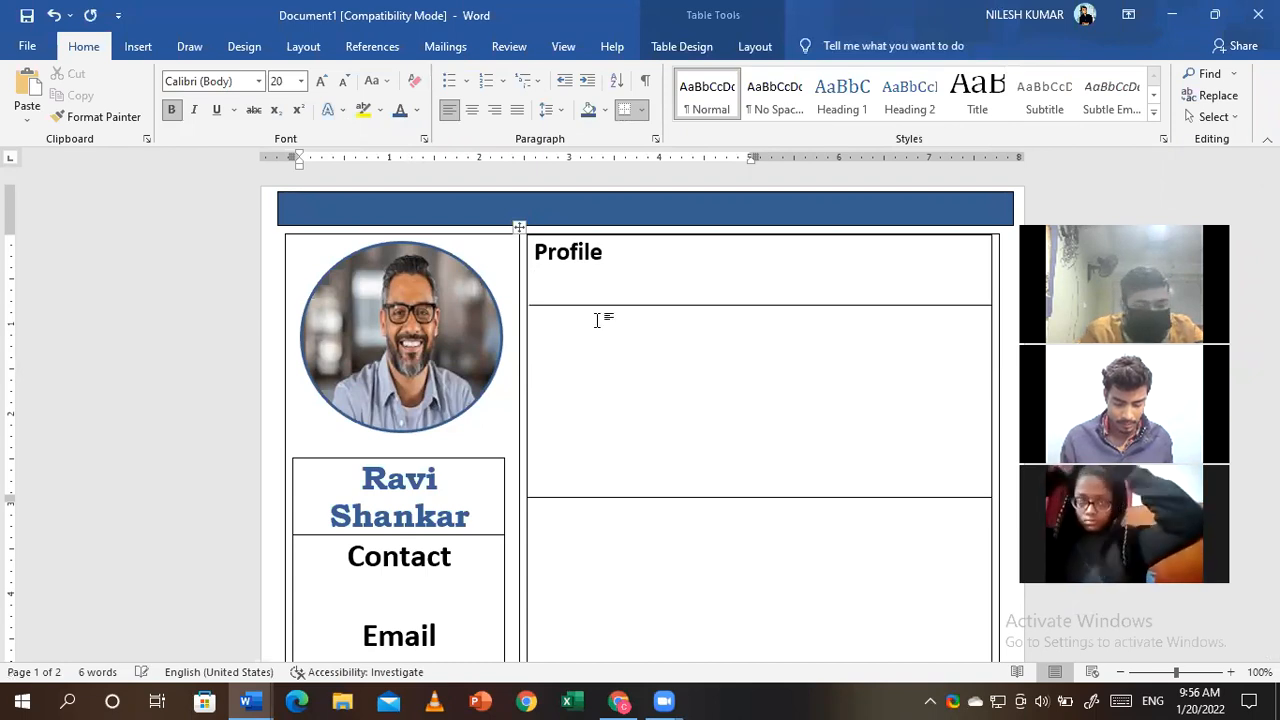
{"action": "key", "text": "BackSpace"}
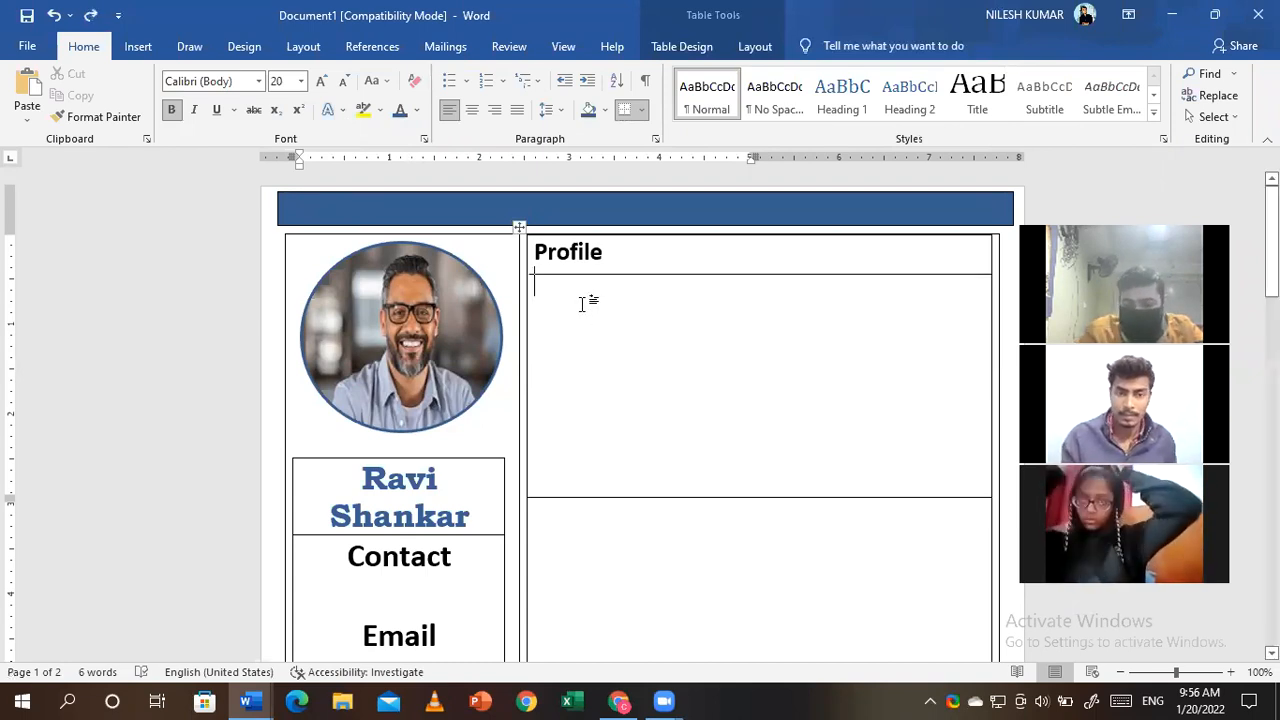
- Type the heading 'Academic Details' at the top of the lower right cell and start a new line
{"action": "key", "text": "Down"}
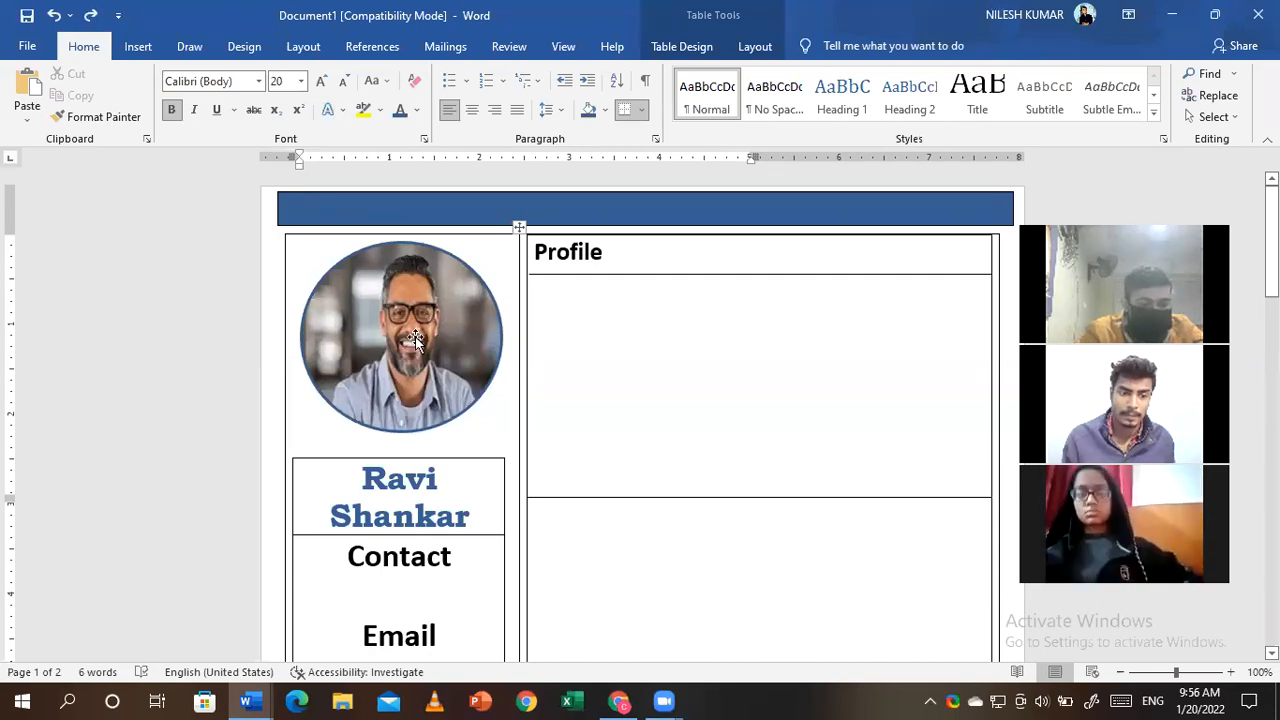
{"action": "type", "text": "Academic D"}
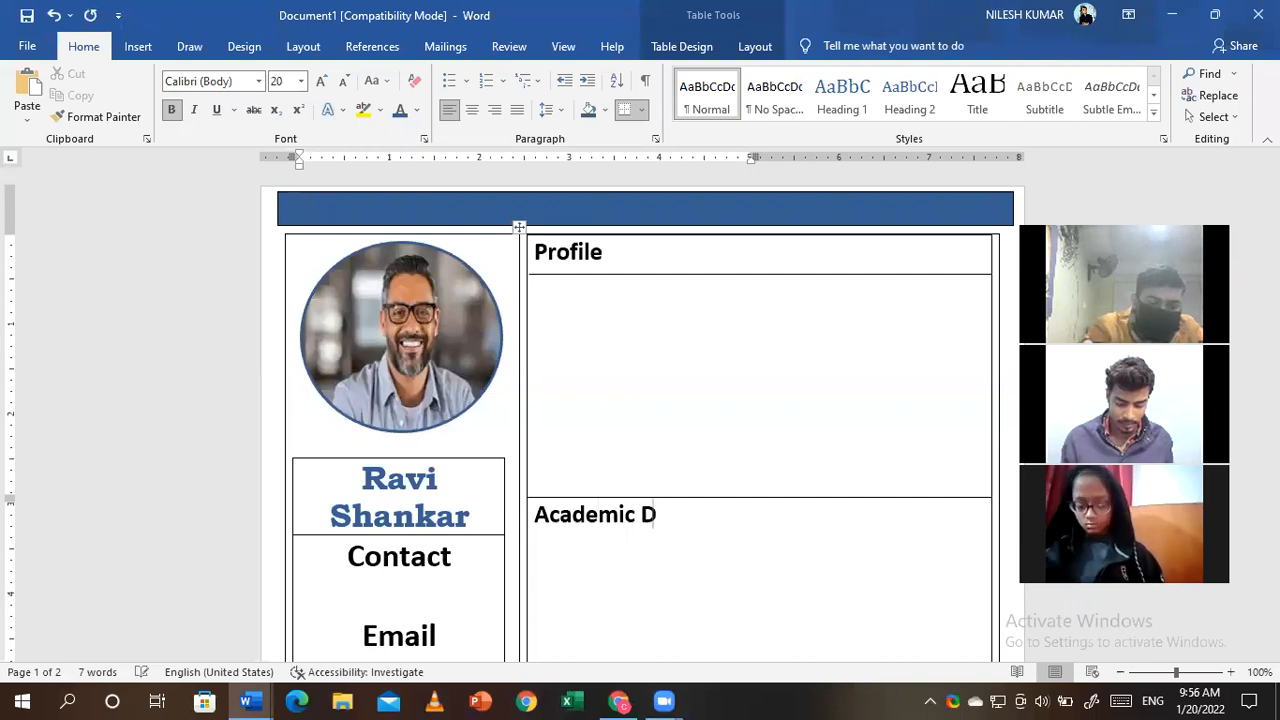
{"action": "type", "text": "etails"}
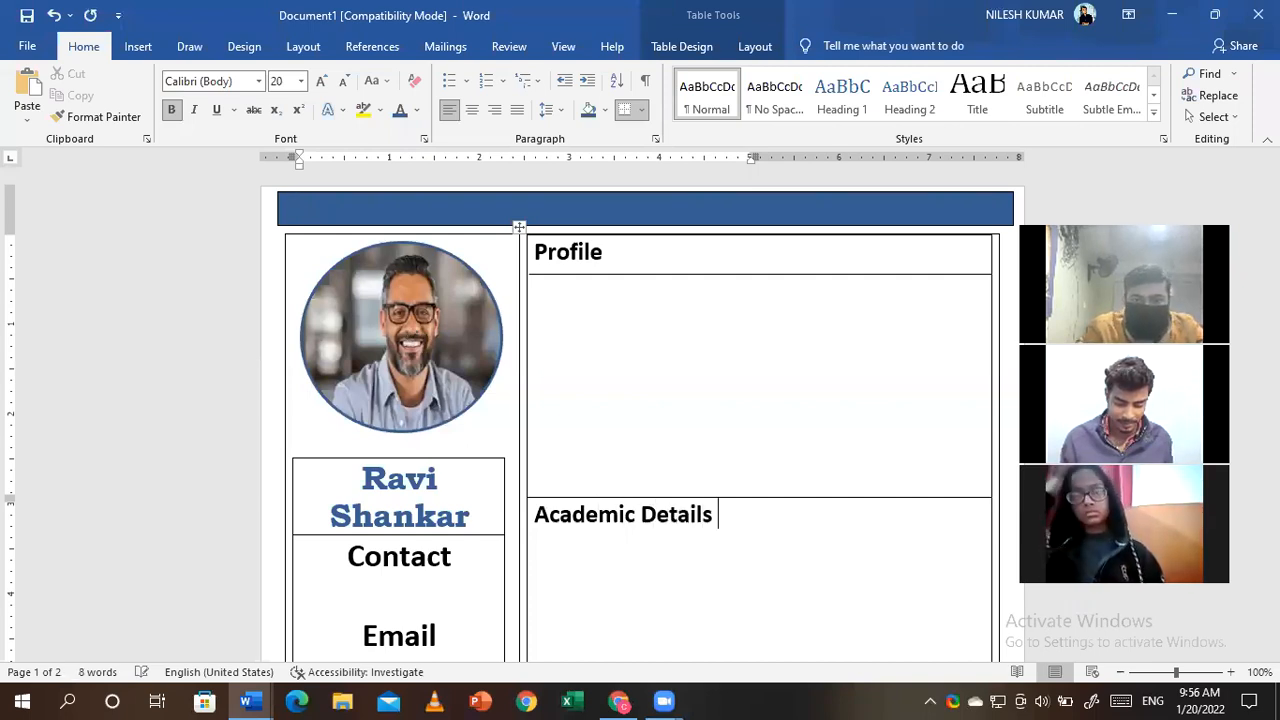
{"action": "key", "text": "Return"}
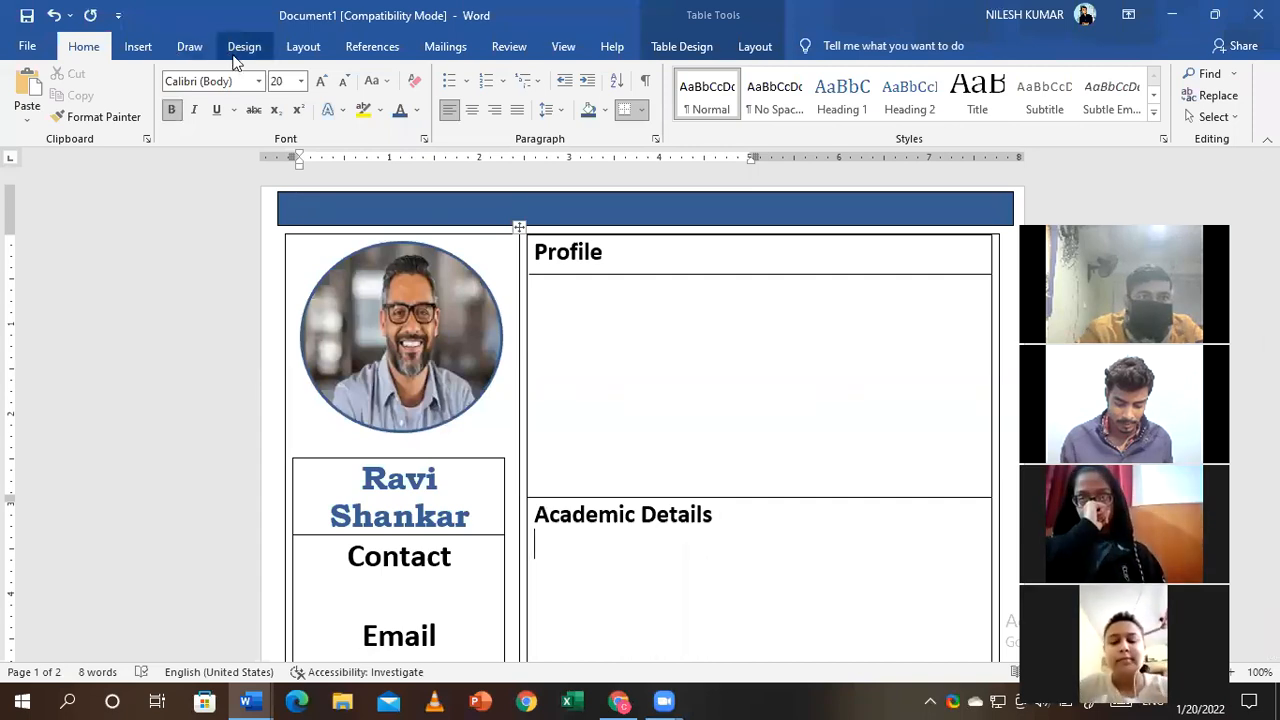
- Draw a horizontal straight line under 'Academic Details' spanning the cell, then deselect it
{"action": "left_click", "coordinate": [238, 50]}
{"action": "left_click", "coordinate": [132, 48]}
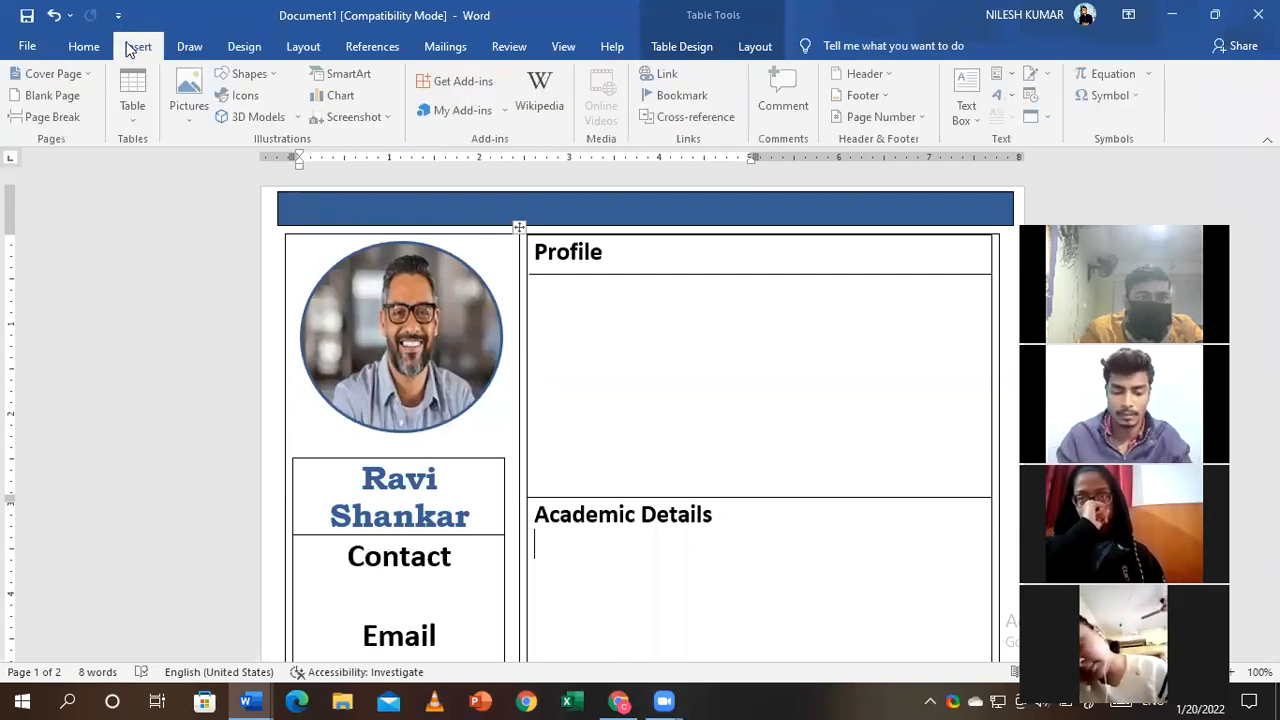
{"action": "left_click", "coordinate": [257, 77]}
{"action": "left_click", "coordinate": [244, 118]}
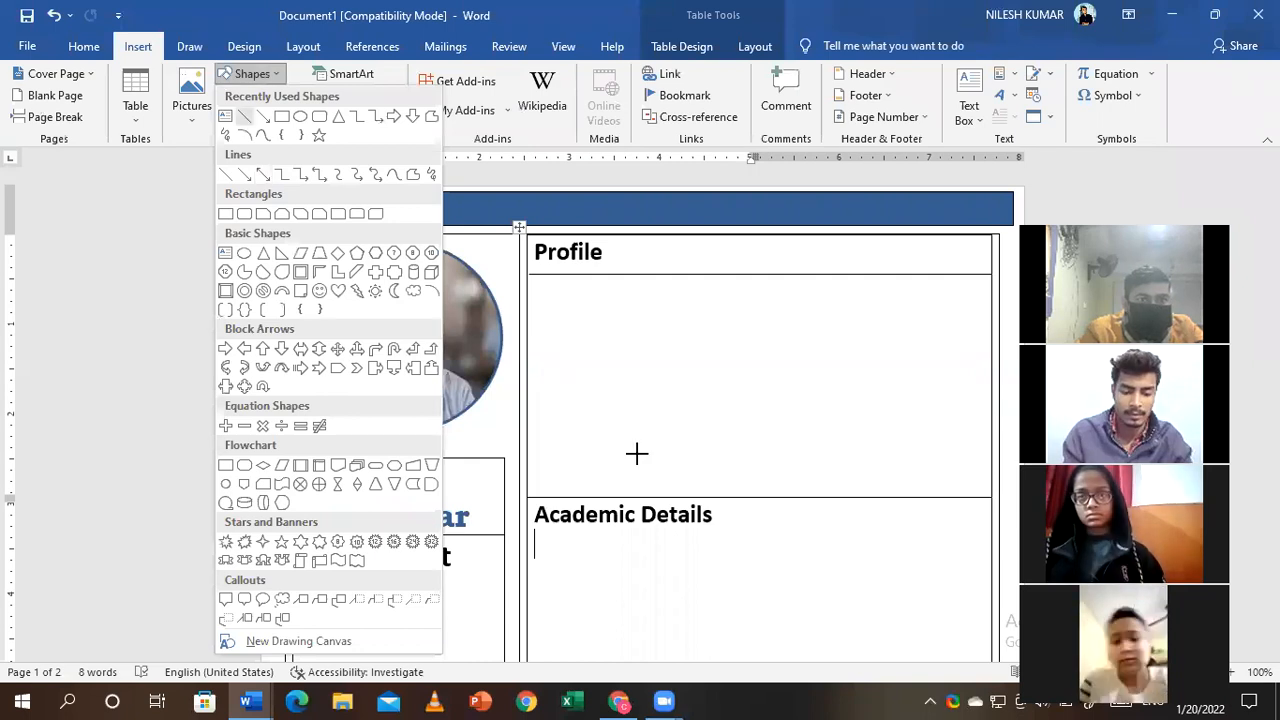
{"action": "left_click_drag", "start_coordinate": [523, 527], "coordinate": [991, 527]}
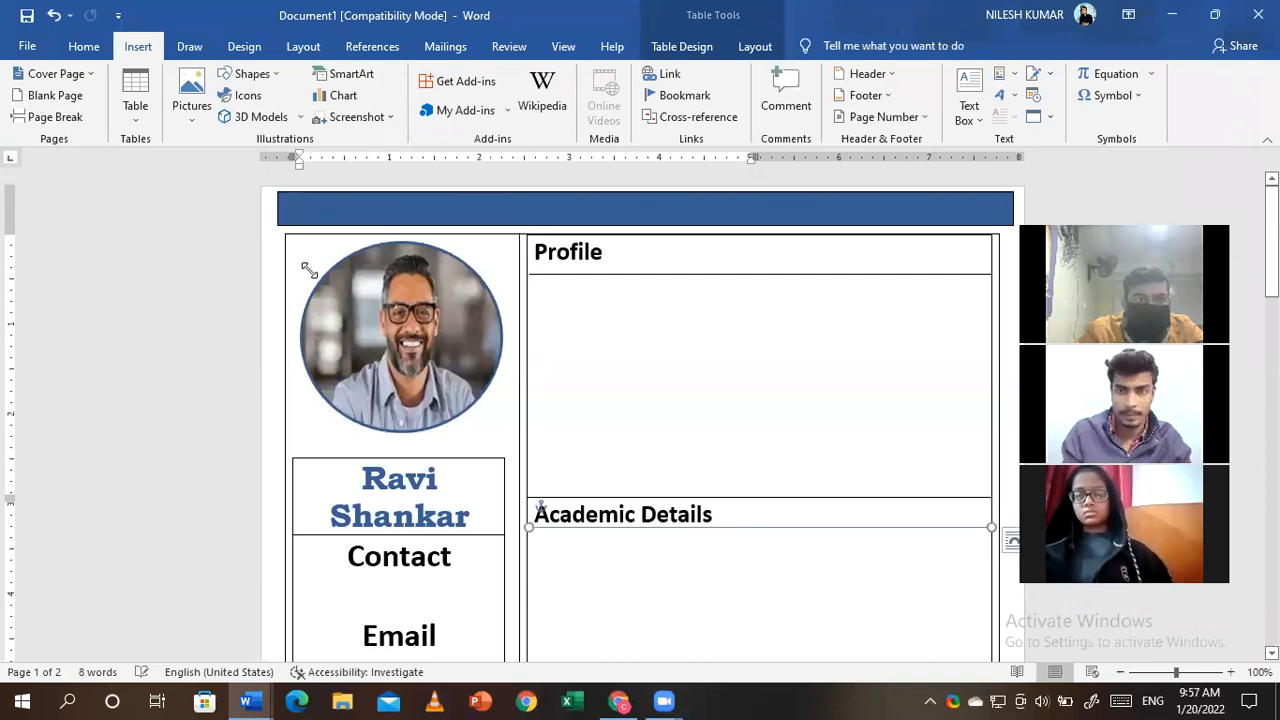
{"action": "left_click", "coordinate": [797, 374]}
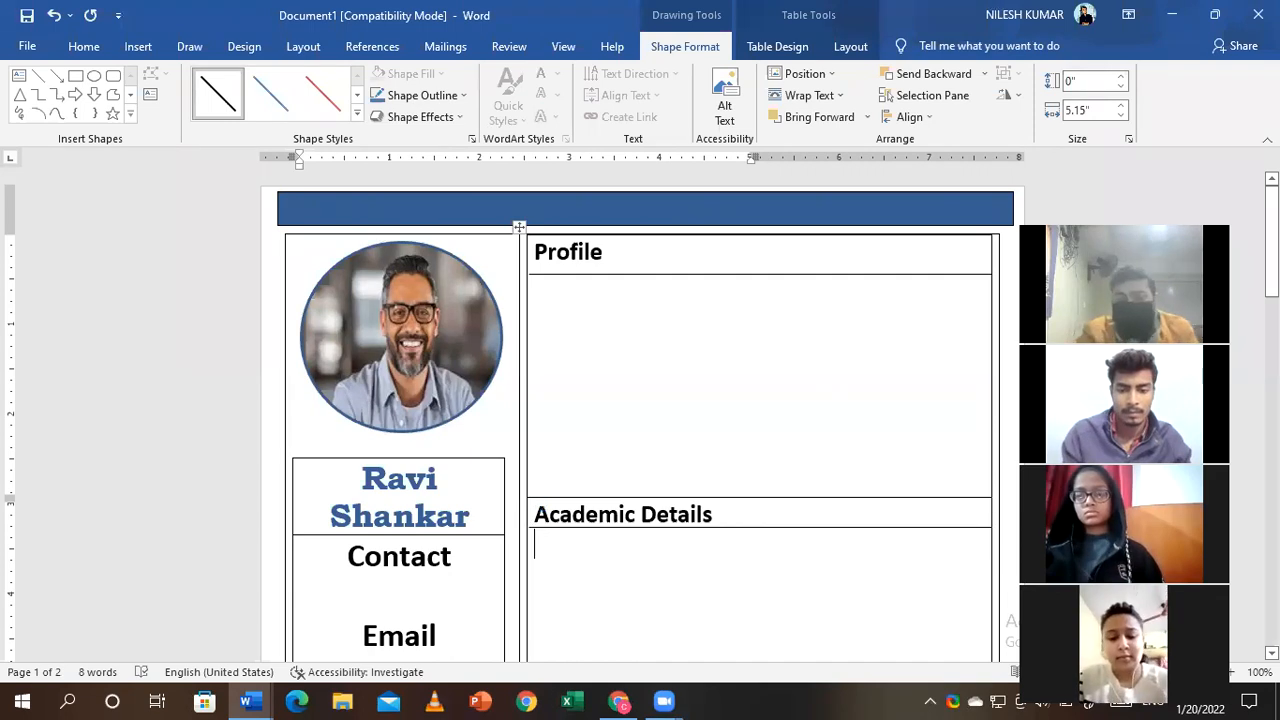
{"action": "scroll", "coordinate": [797, 374], "scroll_direction": "down", "scroll_amount": 10}
{"action": "scroll", "coordinate": [519, 227], "scroll_direction": "up", "scroll_amount": 5}
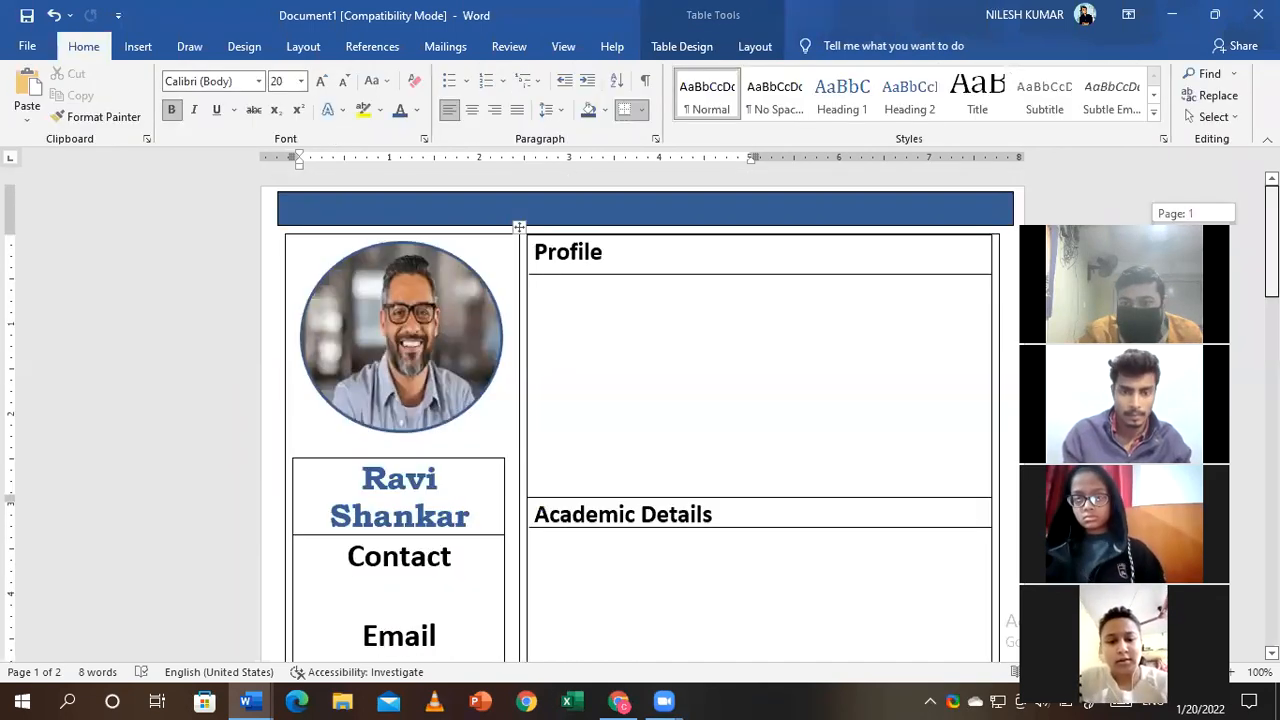
{"action": "scroll", "coordinate": [383, 340], "scroll_direction": "down", "scroll_amount": 6}
{"action": "left_click", "coordinate": [306, 297]}
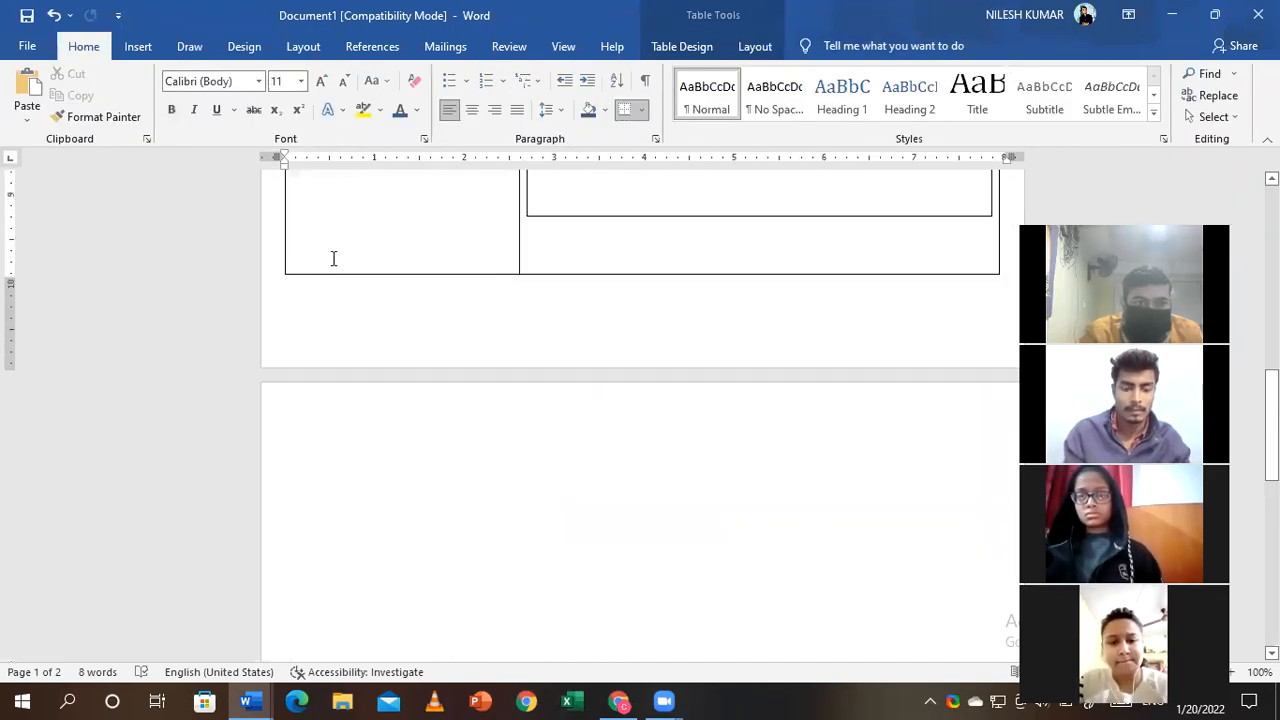
- Place the insertion point below the resume table and open the Insert Table dialog
{"action": "left_click", "coordinate": [138, 48]}
{"action": "left_click", "coordinate": [135, 100]}
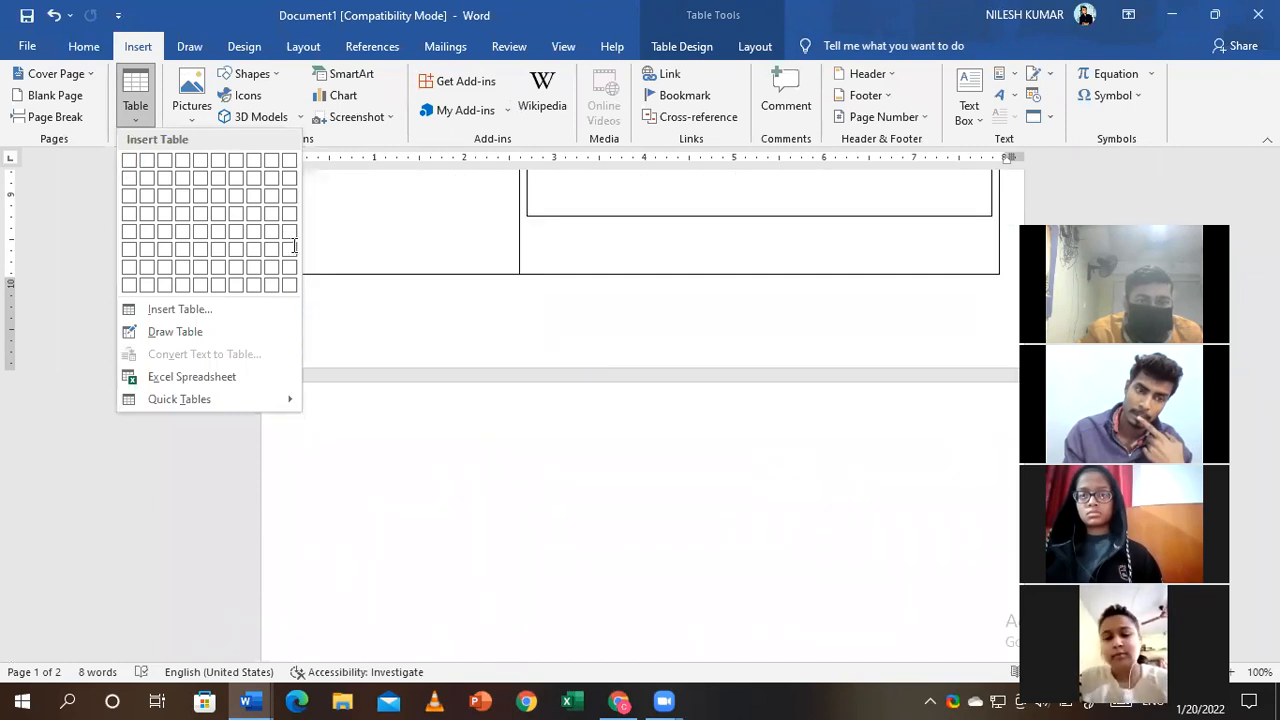
{"action": "left_click", "coordinate": [299, 257]}
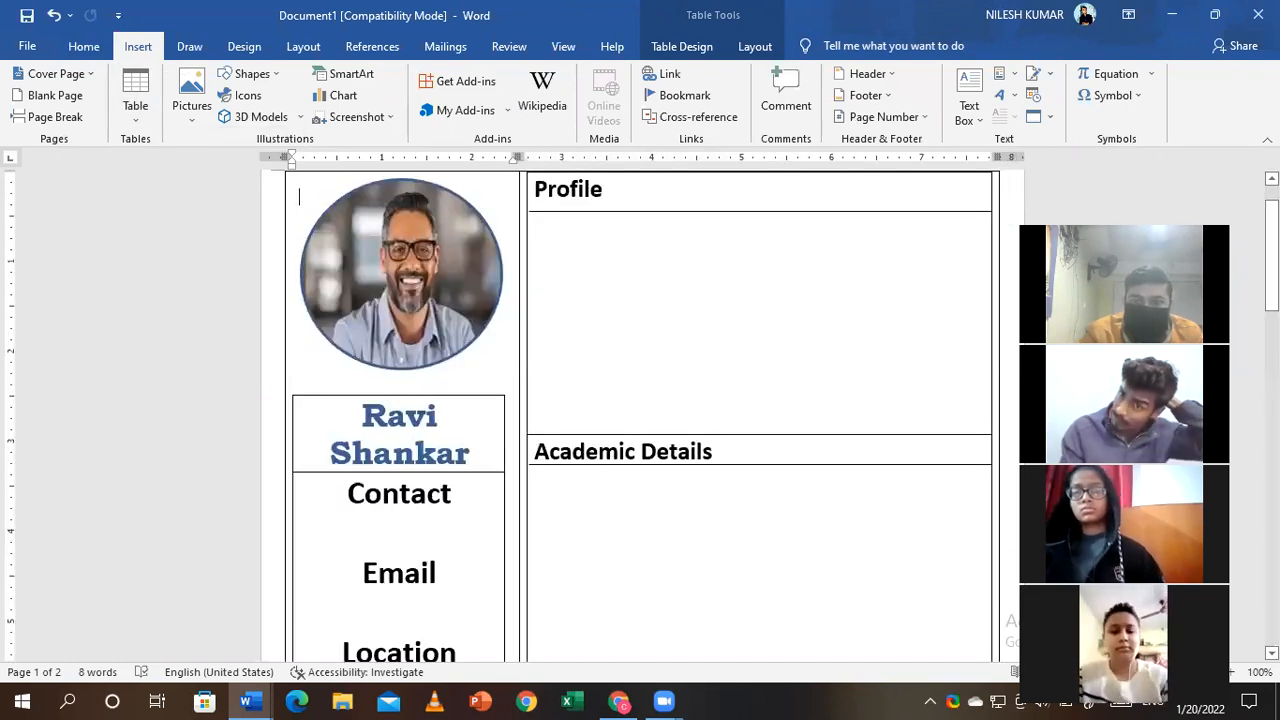
{"action": "scroll", "coordinate": [332, 219], "scroll_direction": "up", "scroll_amount": 1}
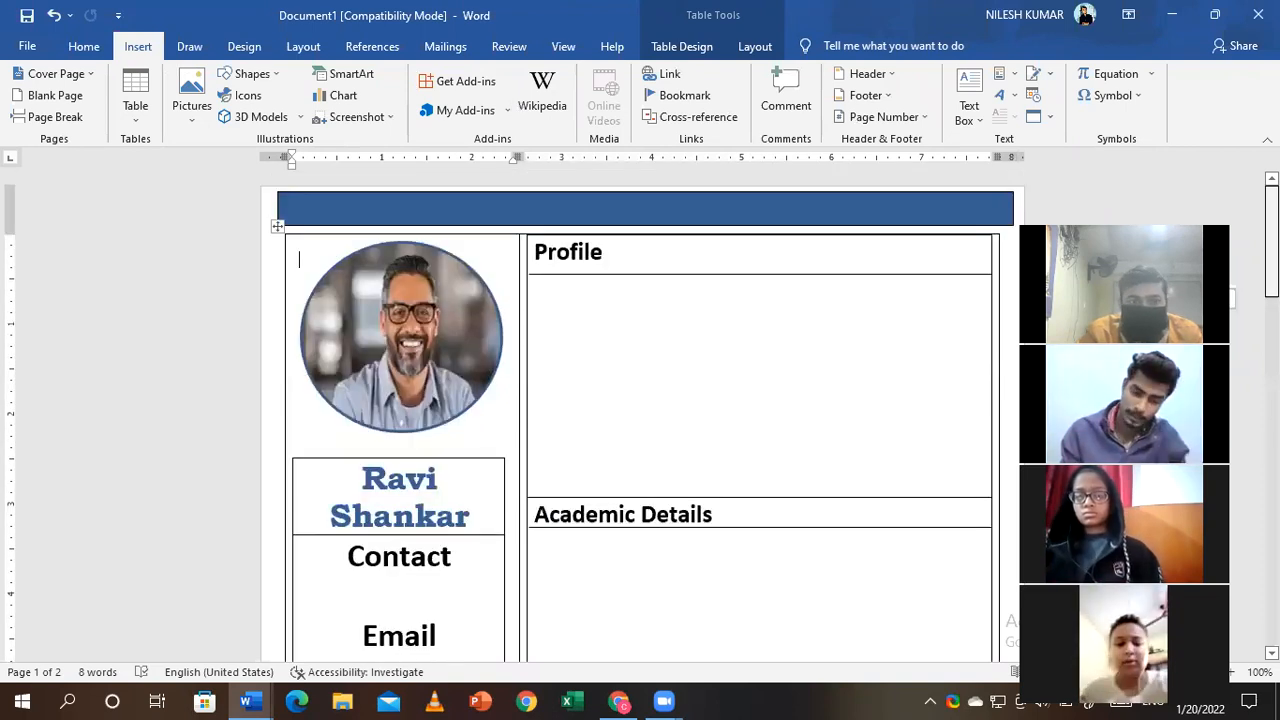
{"action": "left_click", "coordinate": [326, 212]}
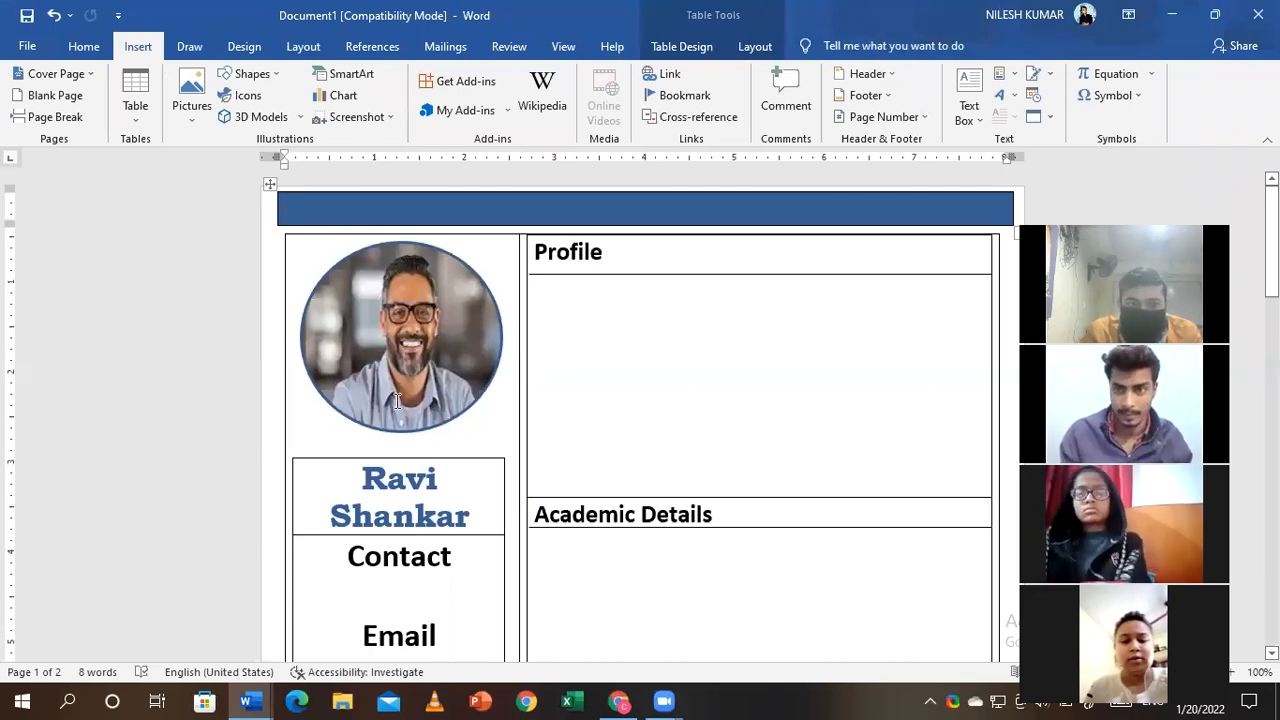
{"action": "scroll", "coordinate": [366, 383], "scroll_direction": "down", "scroll_amount": 8}
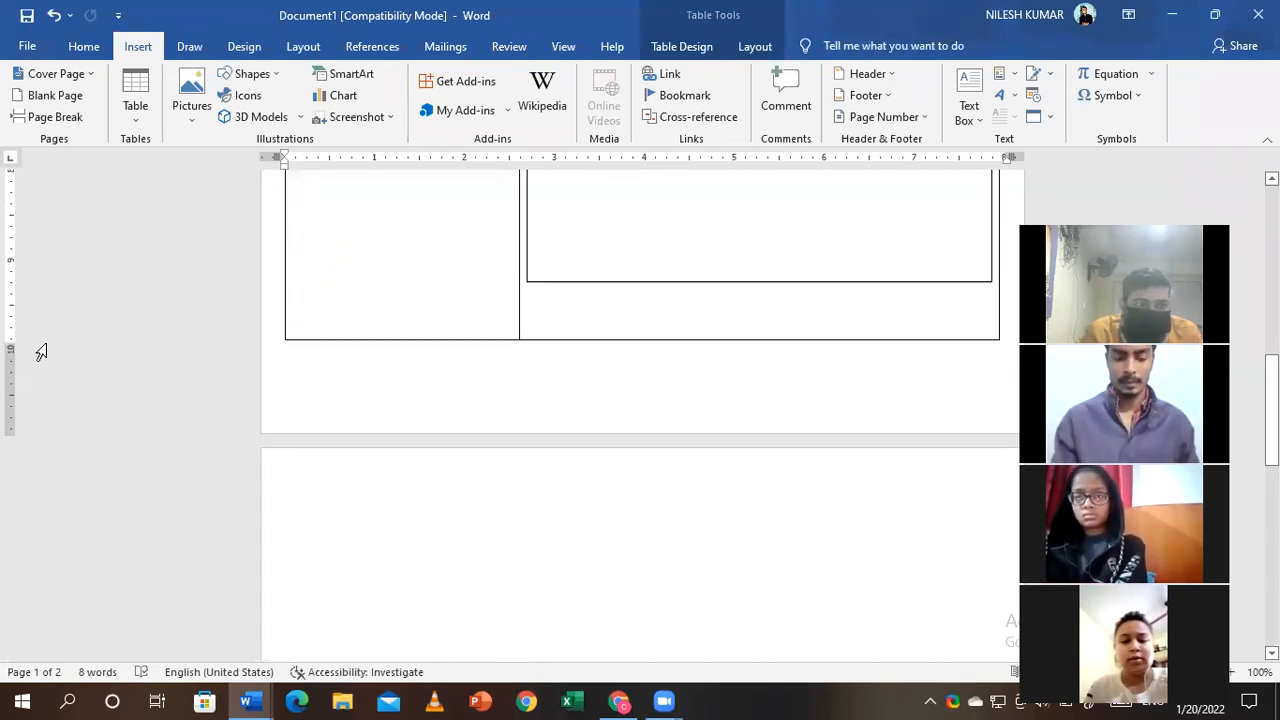
{"action": "scroll", "coordinate": [316, 585], "scroll_direction": "up", "scroll_amount": 4}
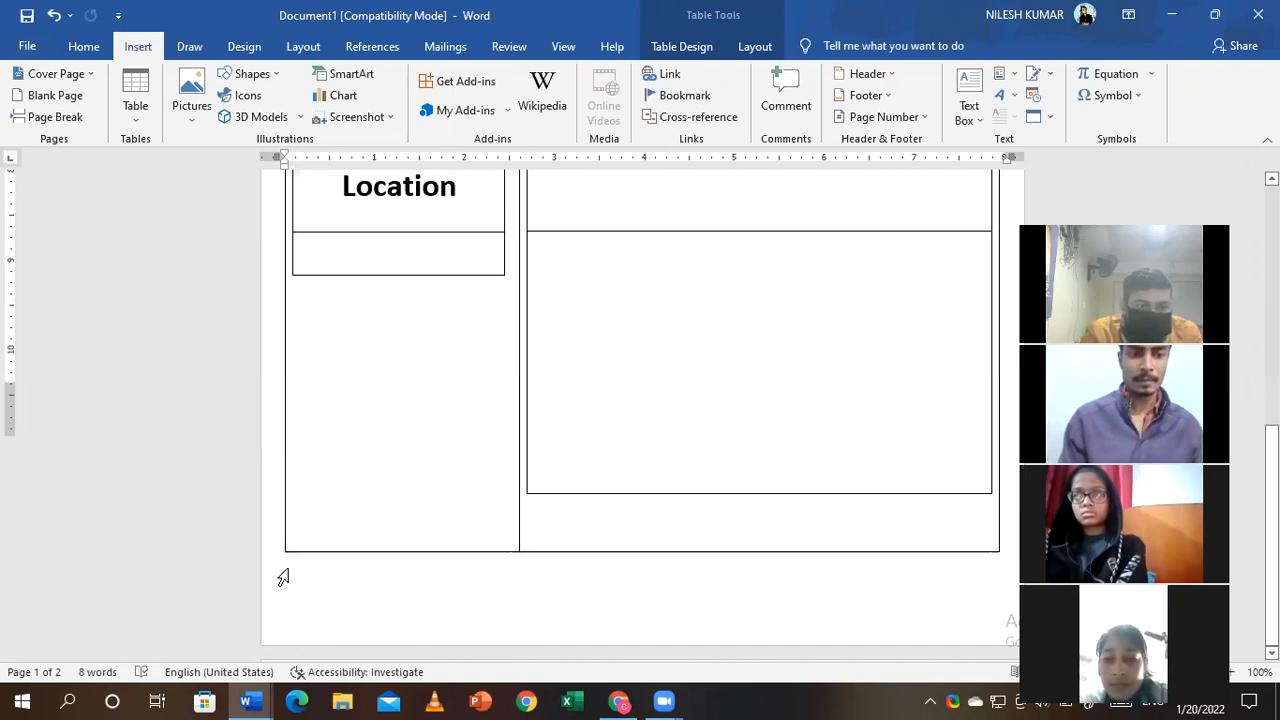
{"action": "left_click", "coordinate": [287, 573]}
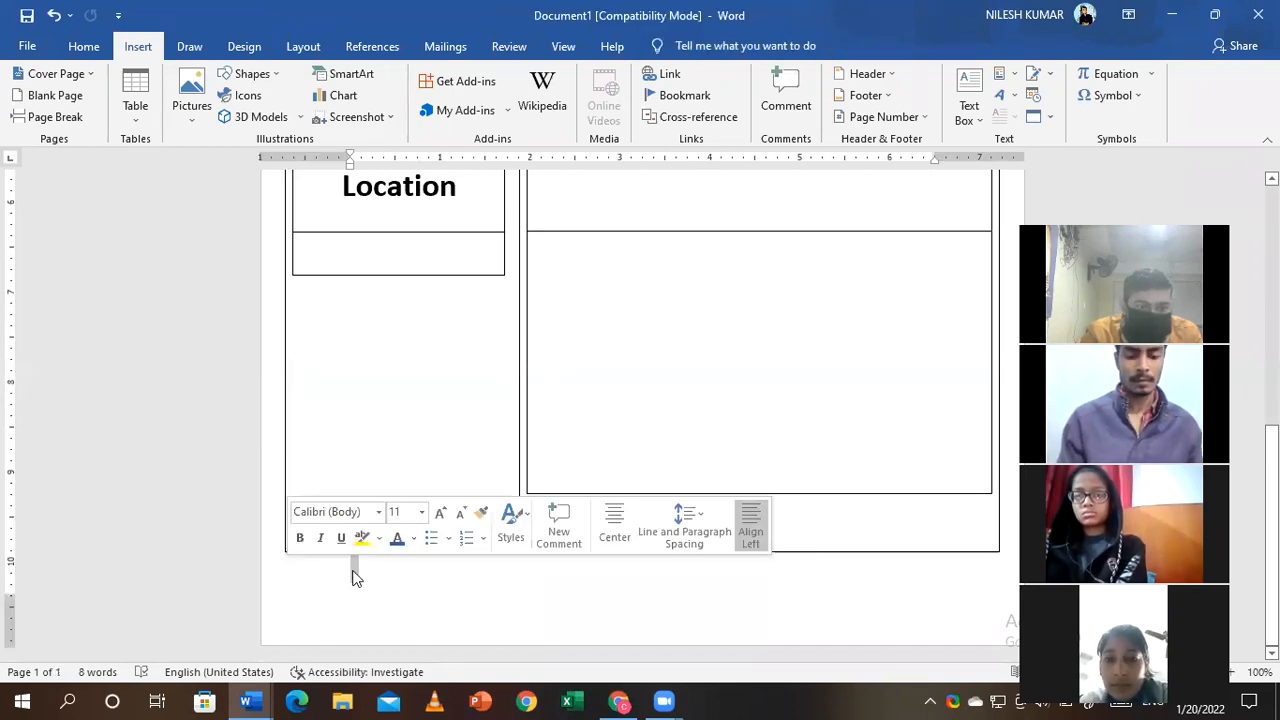
{"action": "left_click", "coordinate": [135, 108]}
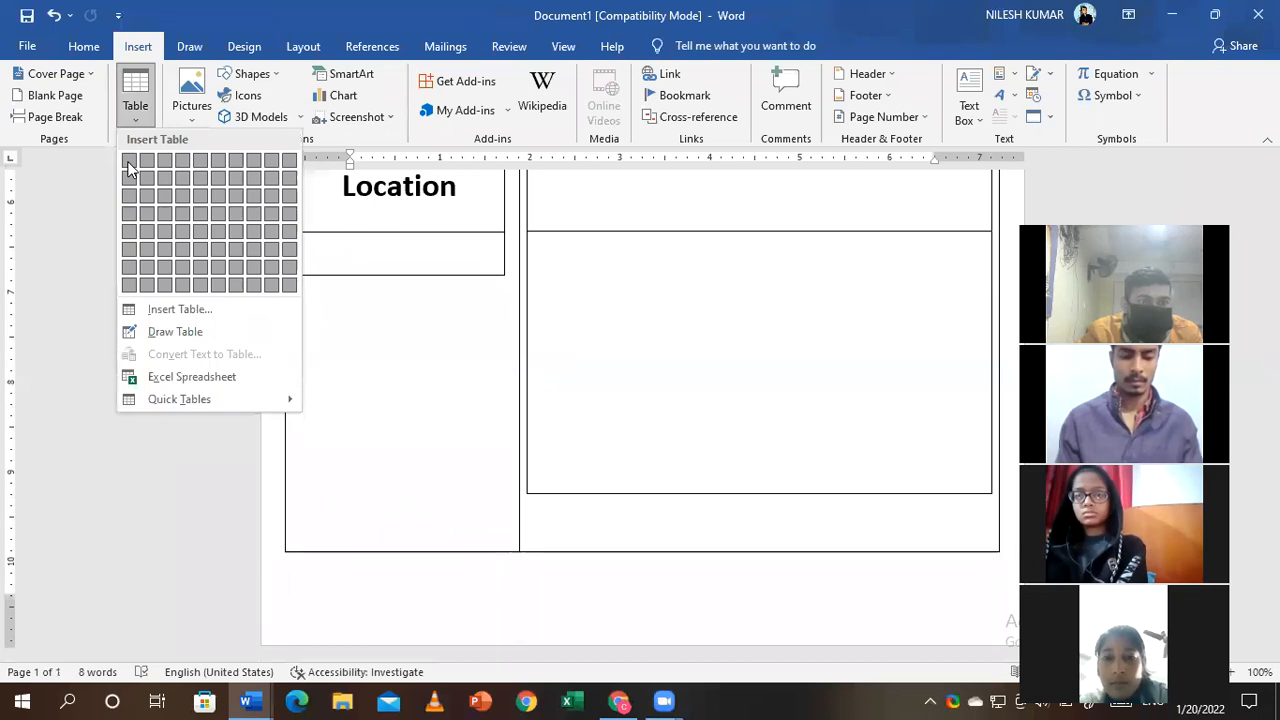
{"action": "left_click", "coordinate": [181, 312]}
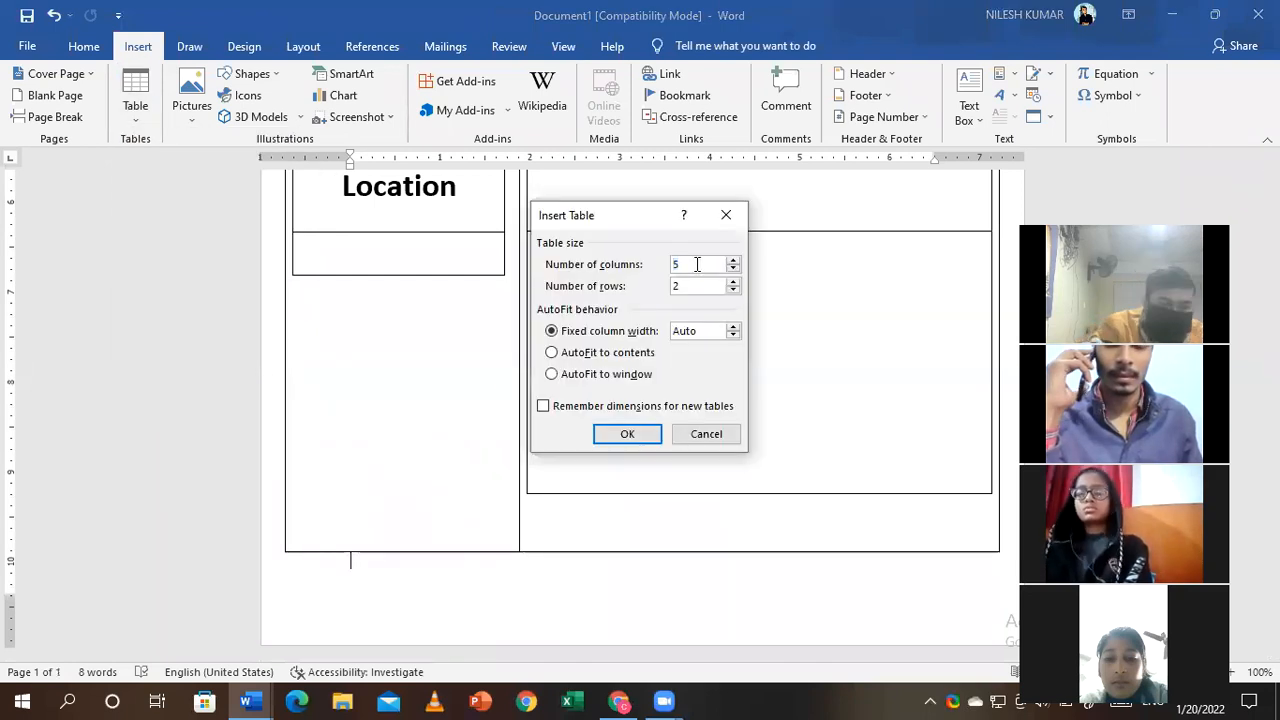
- Insert a table with 1 column and 1 row below the resume table
{"action": "key", "text": "BackSpace"}
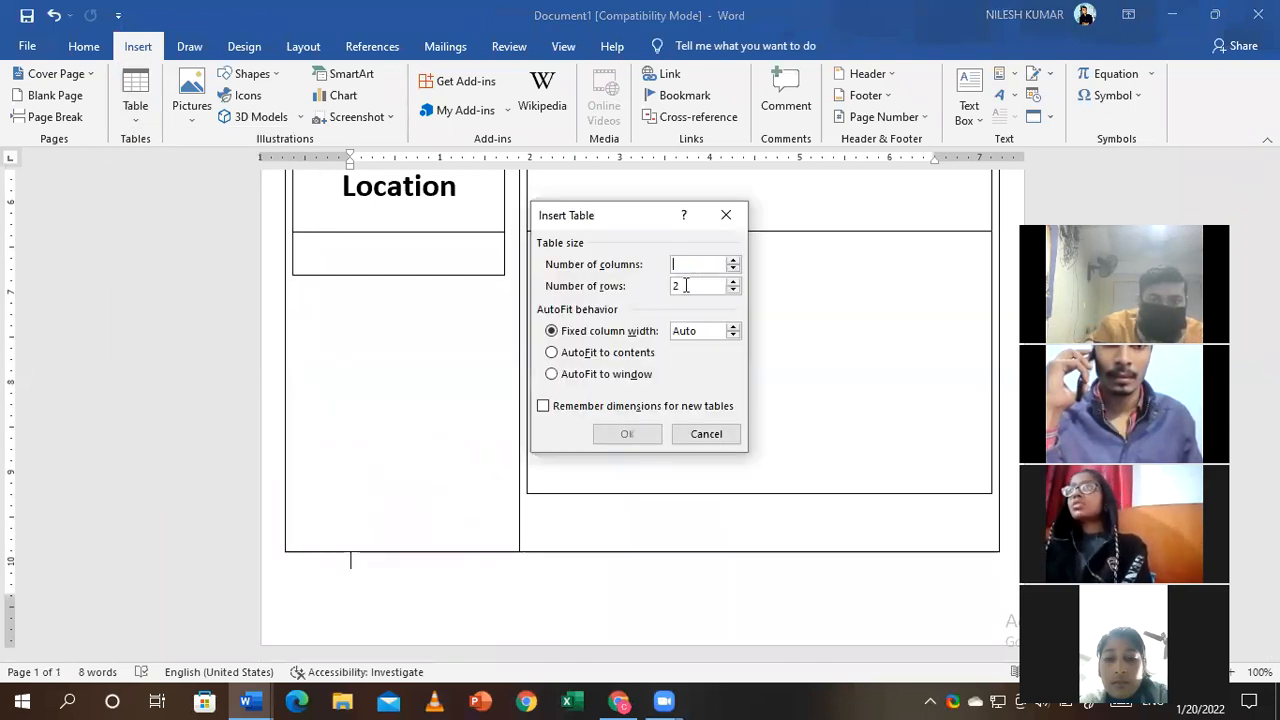
{"action": "type", "text": "1"}
{"action": "key", "text": "Tab"}
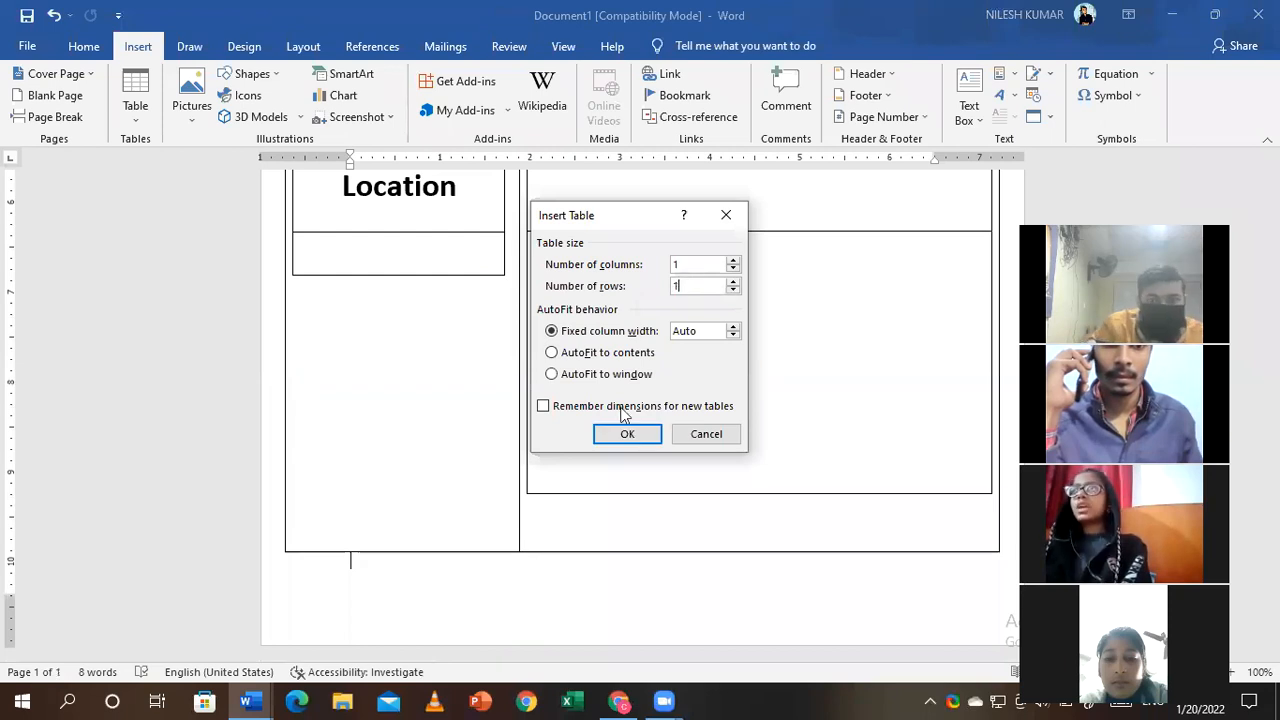
{"action": "left_click", "coordinate": [626, 434]}
- Stretch the new single-cell table to full page width and make its row taller
{"action": "left_click_drag", "start_coordinate": [880, 578], "coordinate": [1028, 573]}
{"action": "scroll", "coordinate": [640, 415], "scroll_direction": "down", "scroll_amount": 5}
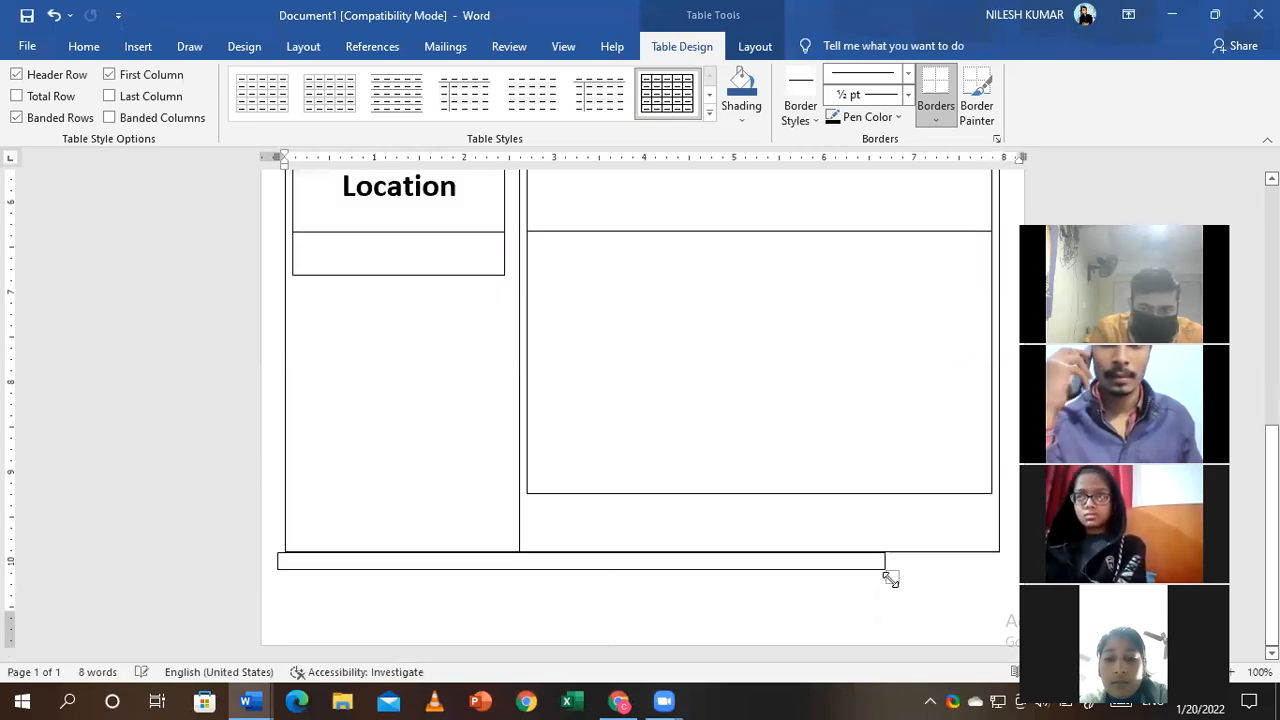
{"action": "mouse_move", "coordinate": [893, 577]}
{"action": "left_mouse_down"}
{"action": "mouse_move", "coordinate": [975, 582]}
{"action": "mouse_move", "coordinate": [791, 571]}
{"action": "mouse_move", "coordinate": [881, 563]}
{"action": "left_mouse_up"}
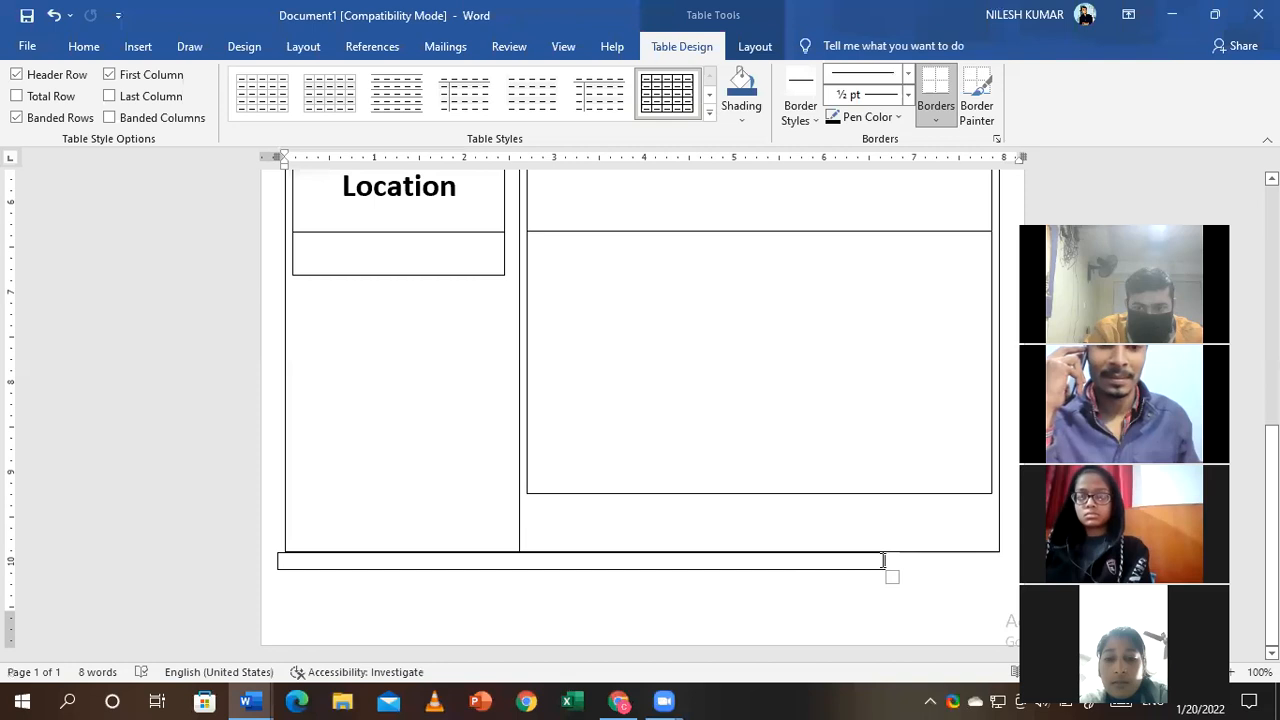
{"action": "left_click_drag", "start_coordinate": [888, 560], "coordinate": [1008, 560]}
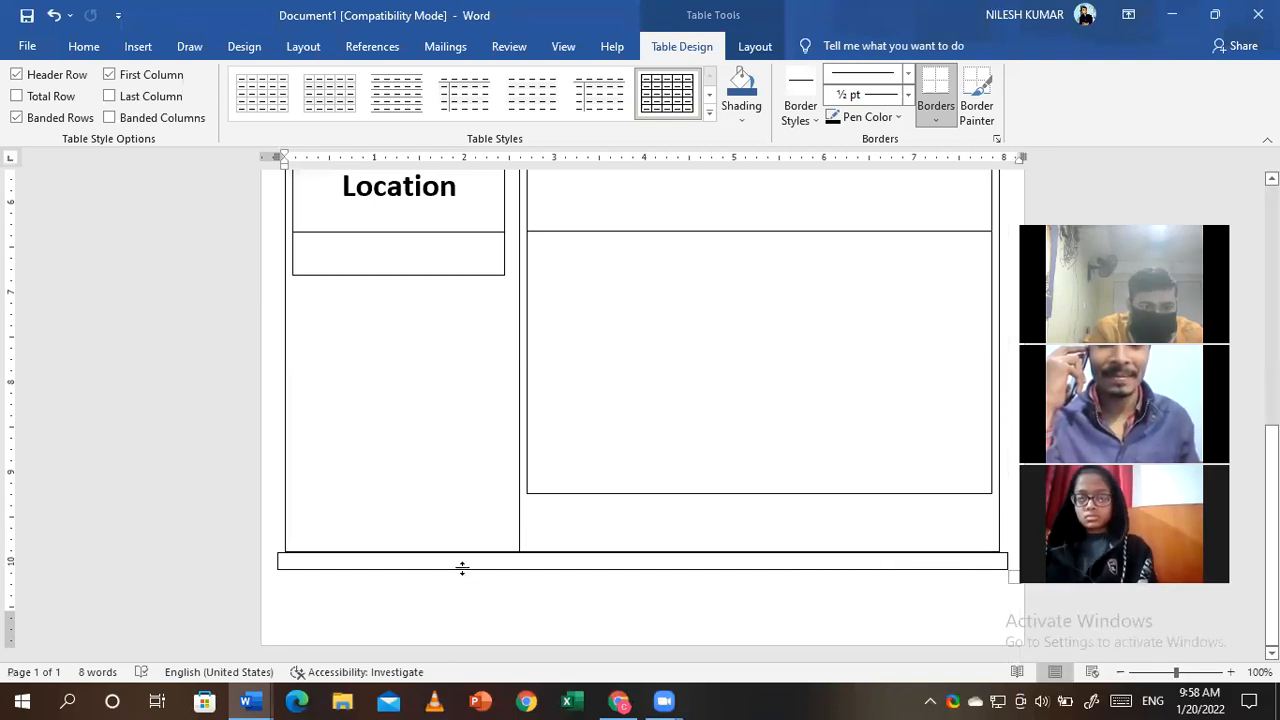
{"action": "left_click_drag", "start_coordinate": [464, 570], "coordinate": [465, 610]}
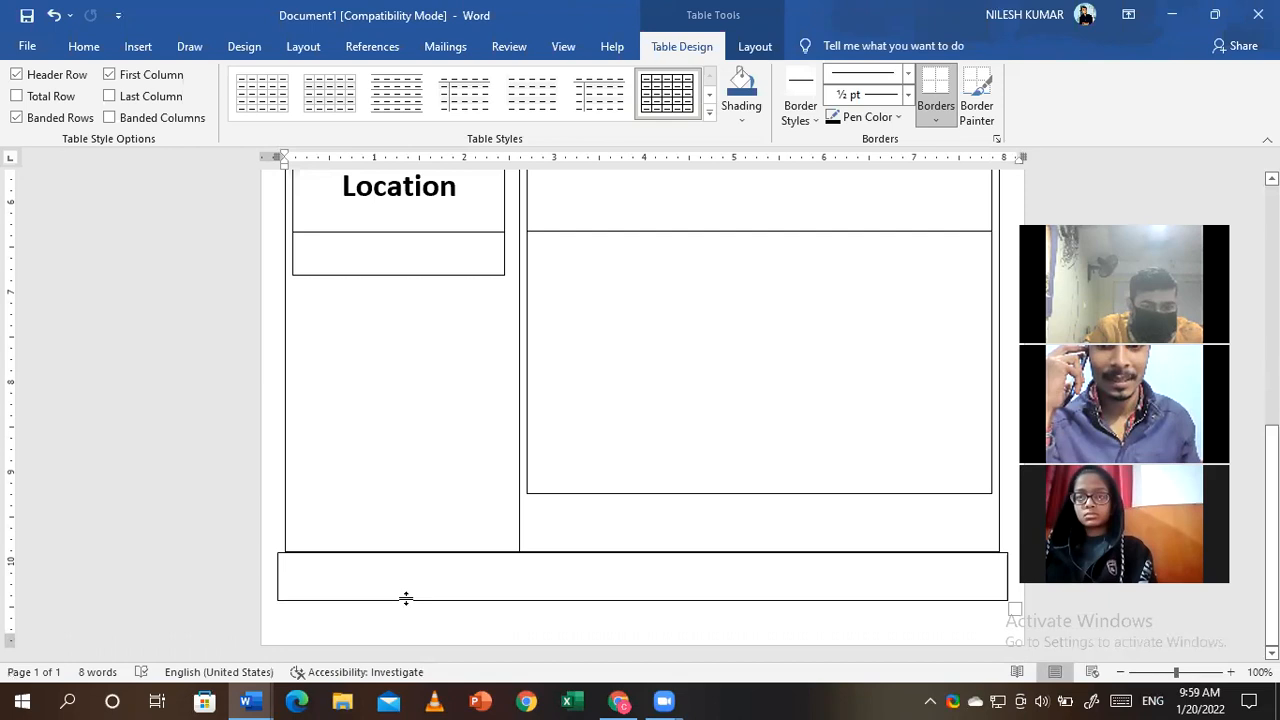
{"action": "left_click", "coordinate": [373, 571]}
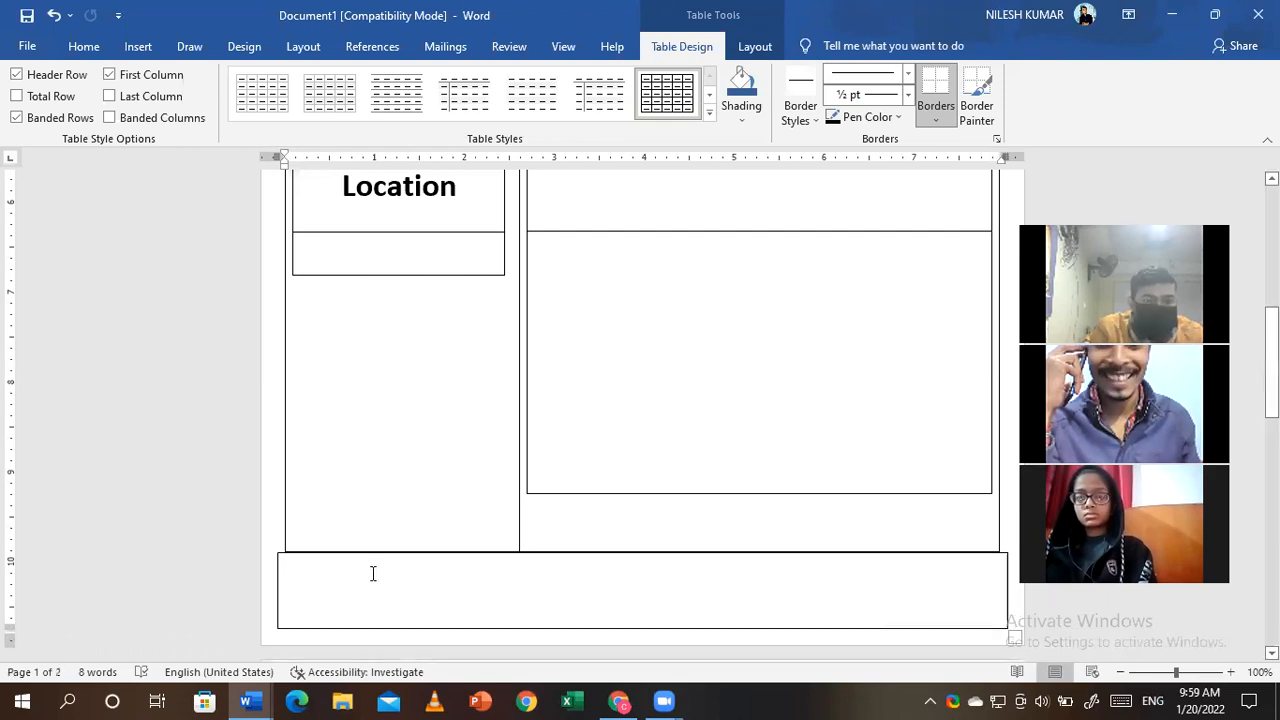
- Apply dark blue shading to the bottom single-cell bar from the Home tab
{"action": "left_click", "coordinate": [83, 47]}
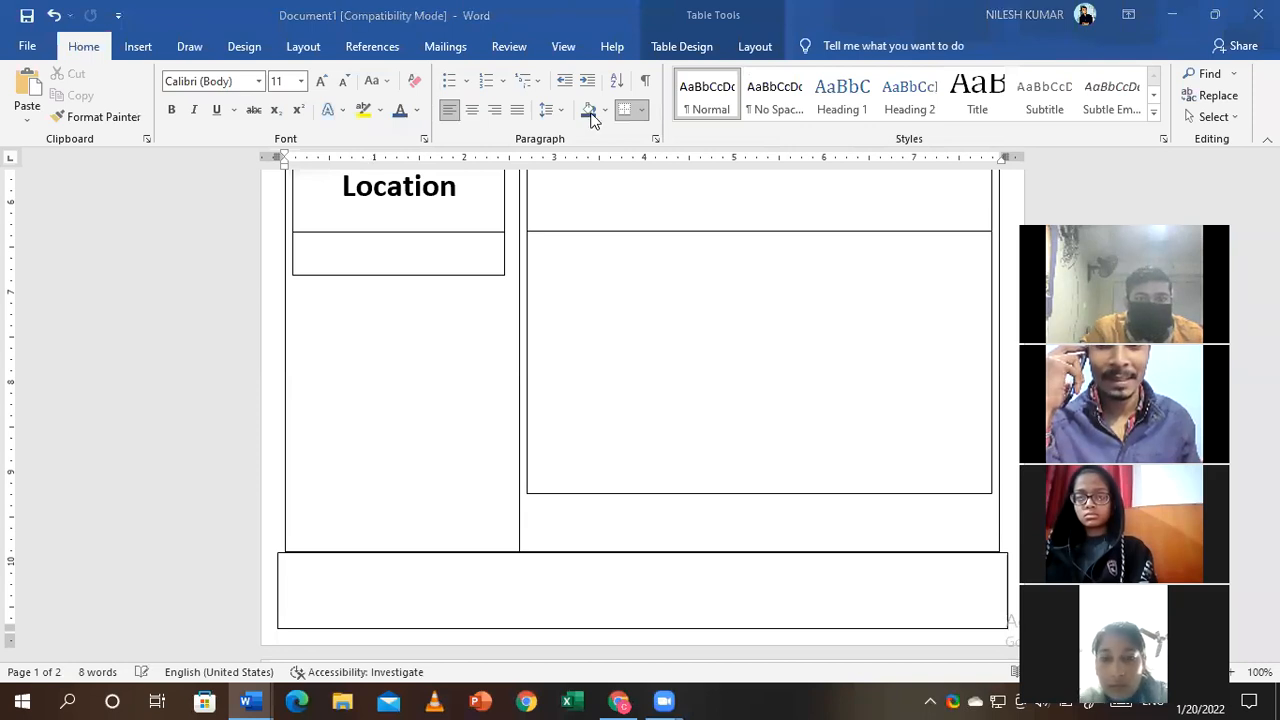
{"action": "key", "text": "ctrl+z"}
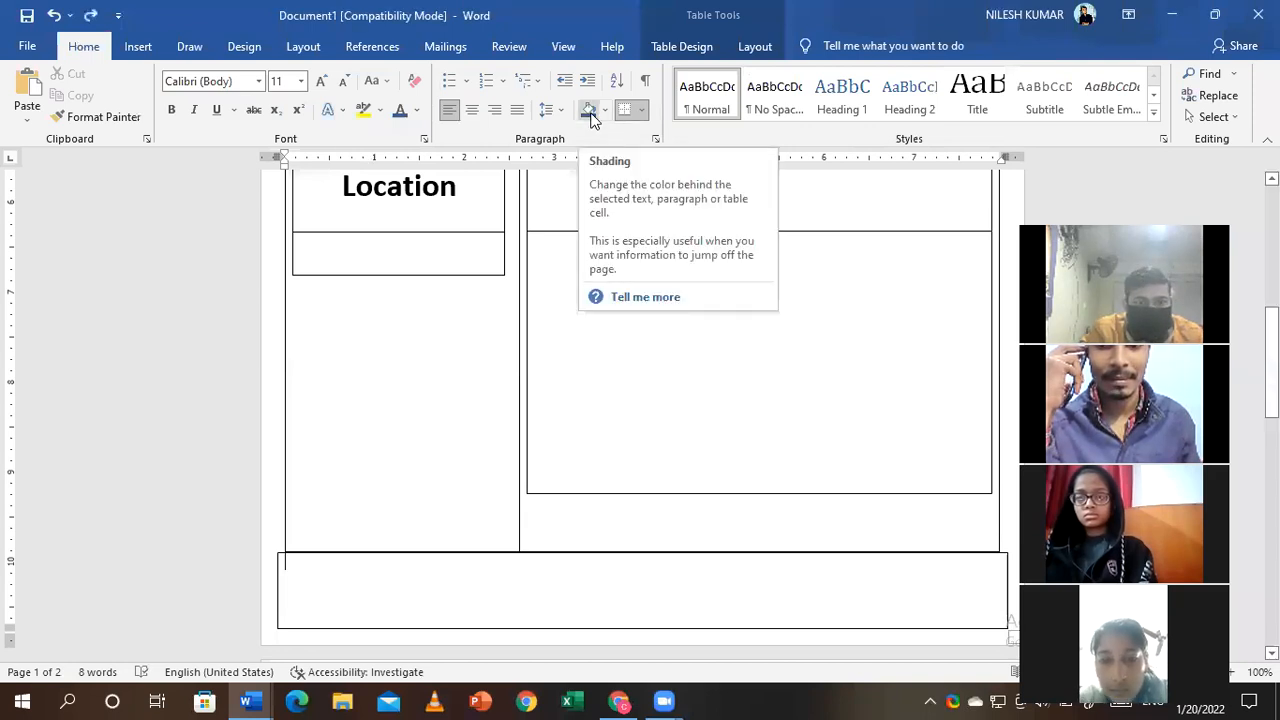
{"action": "left_click", "coordinate": [589, 110]}
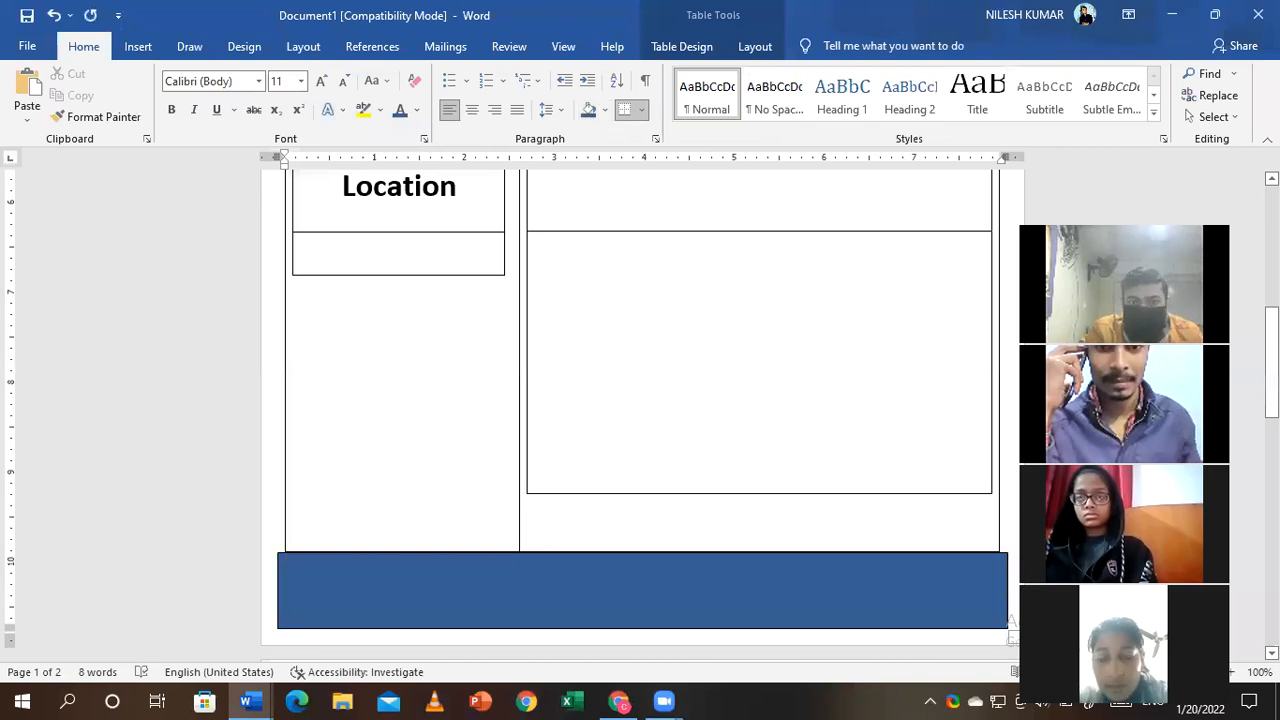
{"action": "left_click_drag", "start_coordinate": [1272, 386], "coordinate": [1272, 317]}
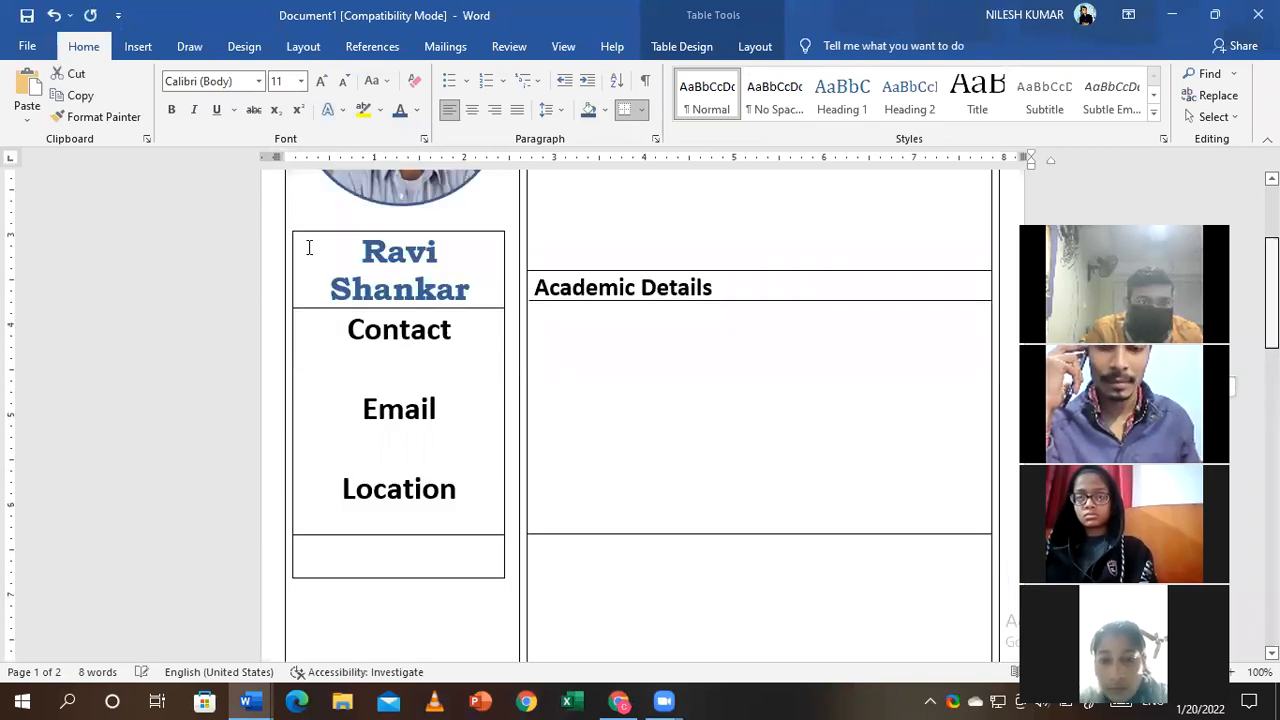
{"action": "scroll", "coordinate": [309, 266], "scroll_direction": "up", "scroll_amount": 2}
- Shade the left column with the photo, name and contact details light blue
{"action": "left_click", "coordinate": [297, 440]}
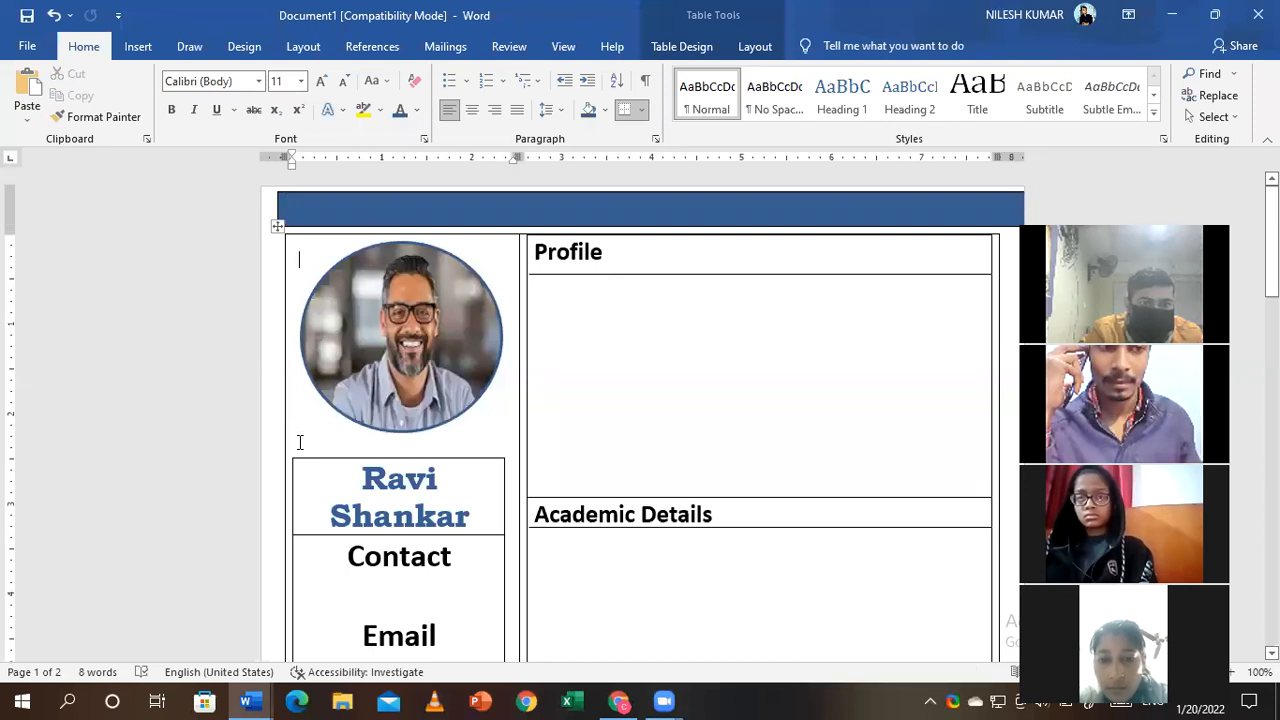
{"action": "left_click", "coordinate": [605, 110]}
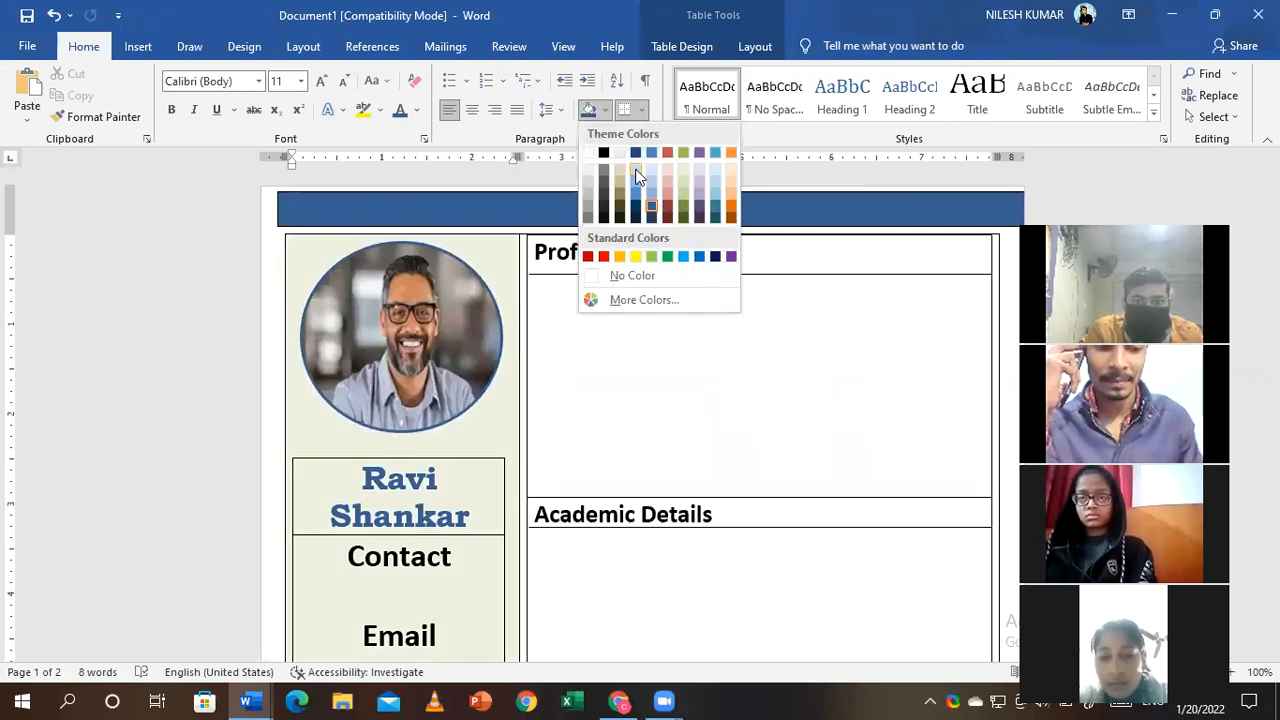
{"action": "left_click", "coordinate": [636, 171]}
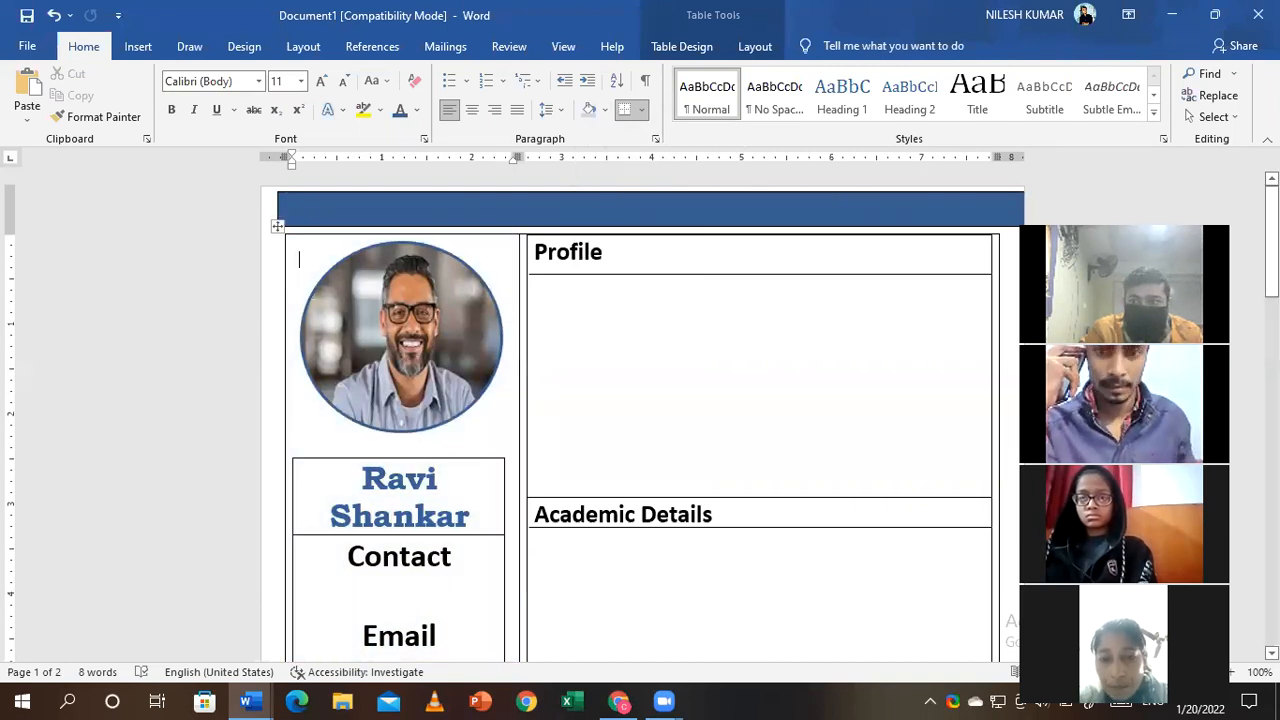
{"action": "mouse_move", "coordinate": [1272, 241]}
{"action": "left_mouse_down"}
{"action": "mouse_move", "coordinate": [1272, 379]}
{"action": "mouse_move", "coordinate": [1272, 321]}
{"action": "left_mouse_up"}
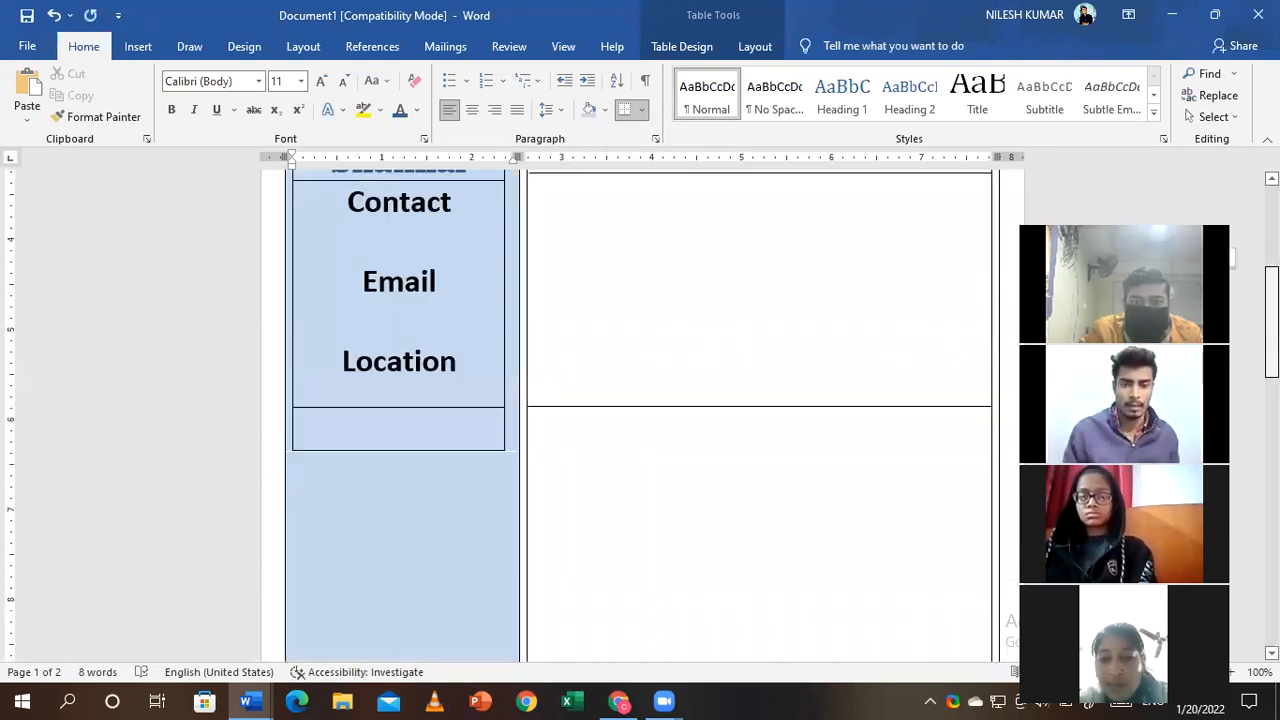
{"action": "scroll", "coordinate": [749, 474], "scroll_direction": "up", "scroll_amount": 5}
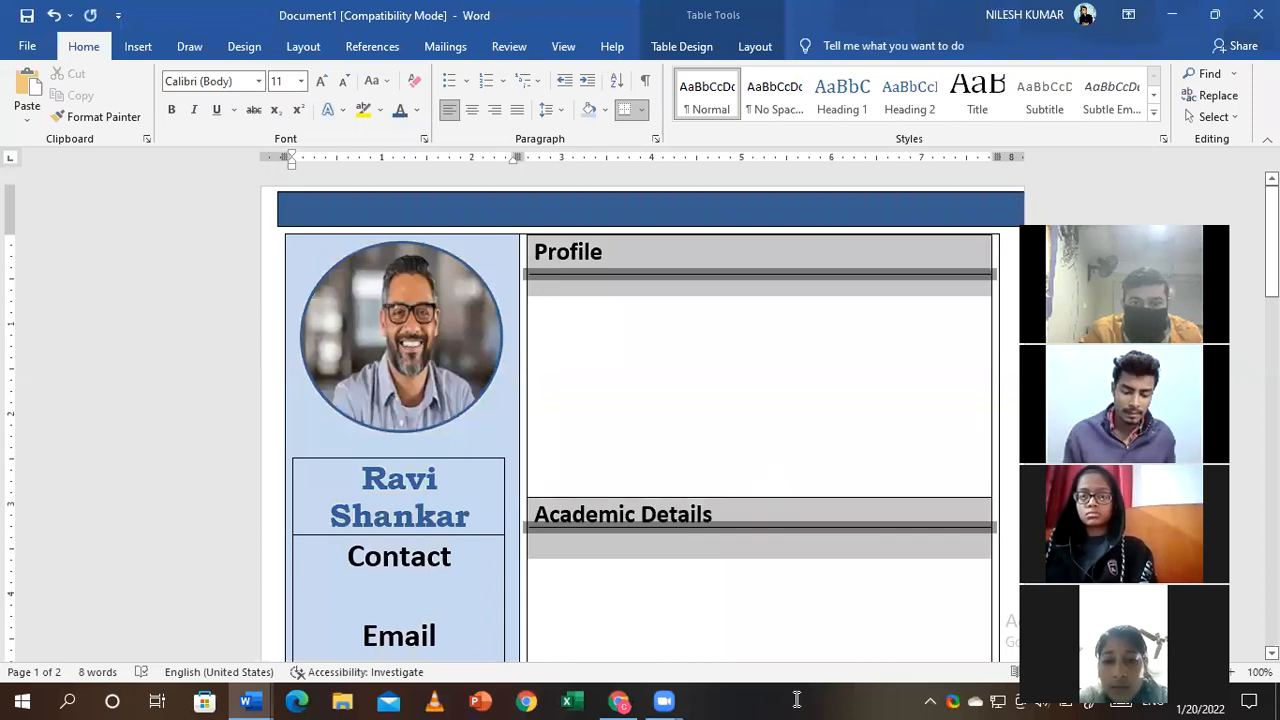
{"action": "scroll", "coordinate": [820, 577], "scroll_direction": "down", "scroll_amount": 5}
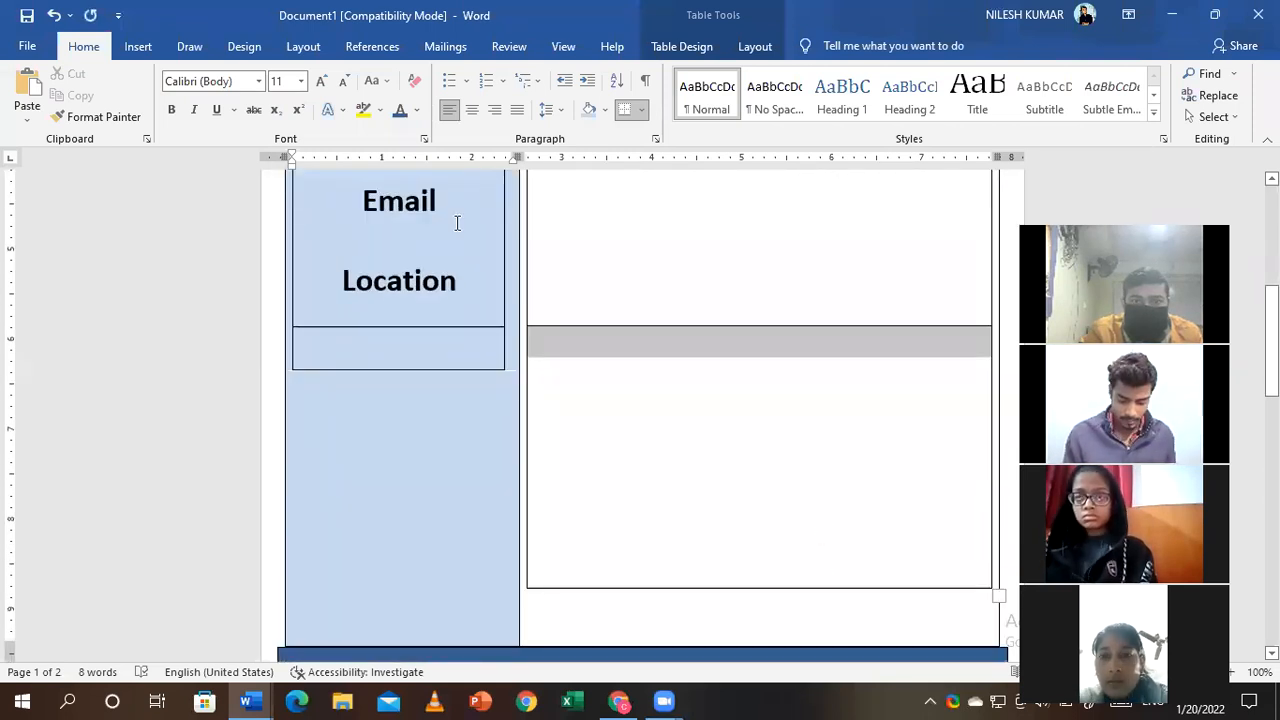
{"action": "left_click", "coordinate": [457, 223]}
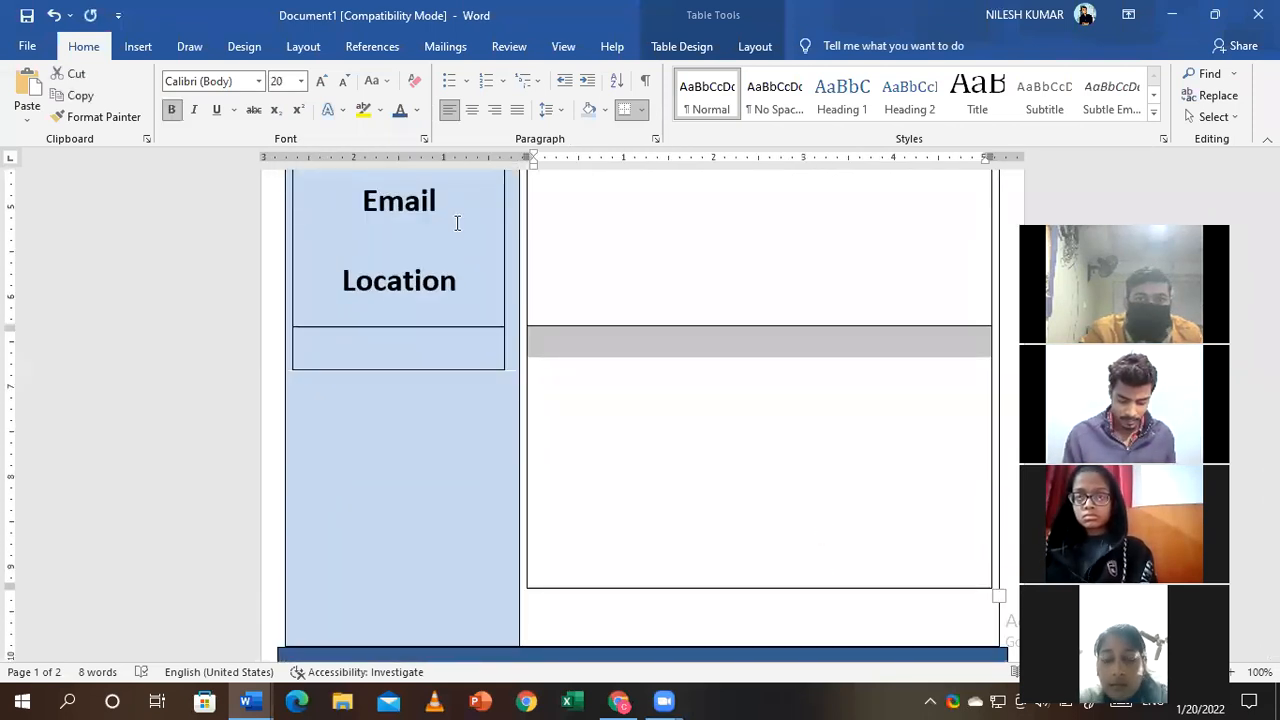
- Apply light beige shading to the right-hand Profile and Academic Details cells
{"action": "left_click", "coordinate": [605, 109]}
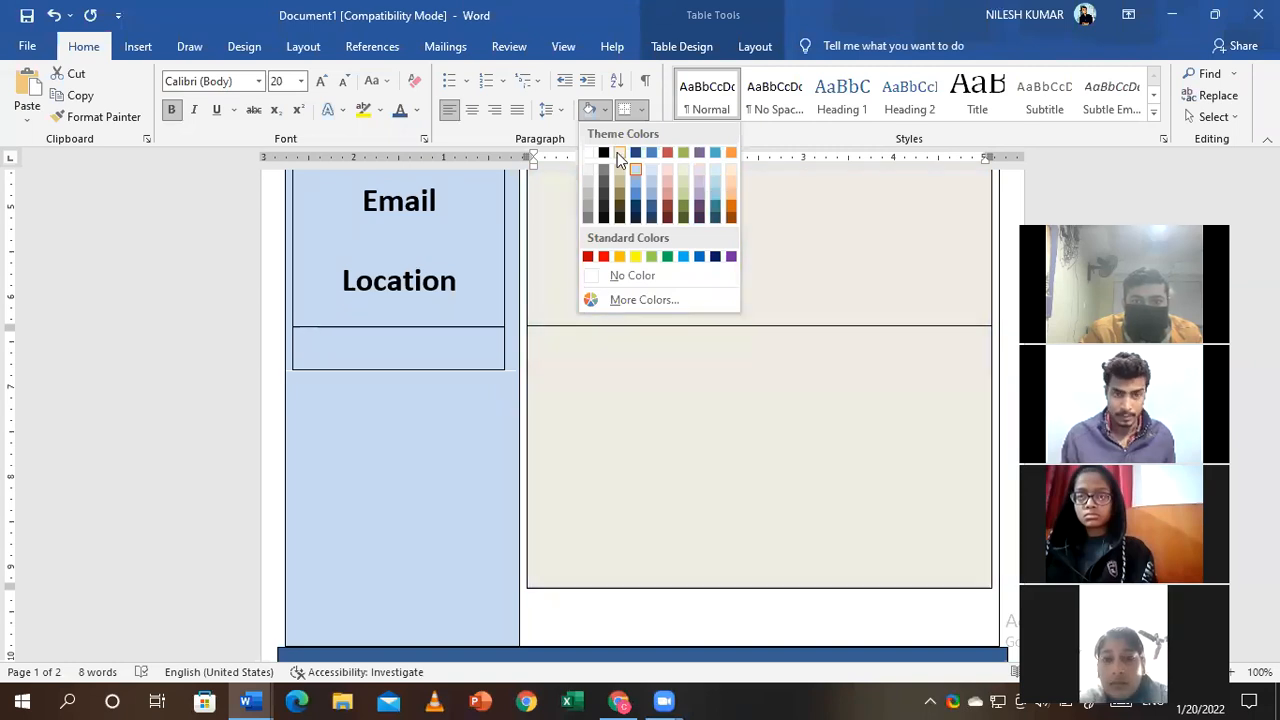
{"action": "key", "text": "Escape"}
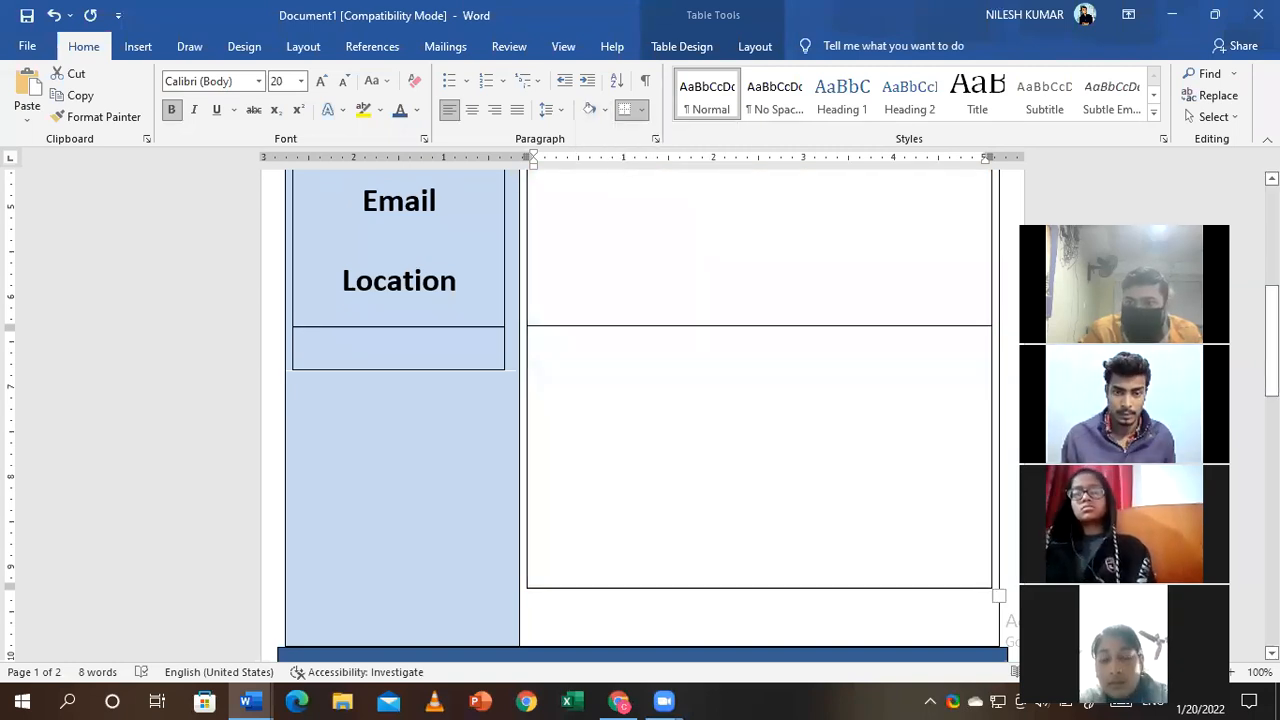
{"action": "left_click_drag", "start_coordinate": [1272, 368], "coordinate": [1272, 268]}
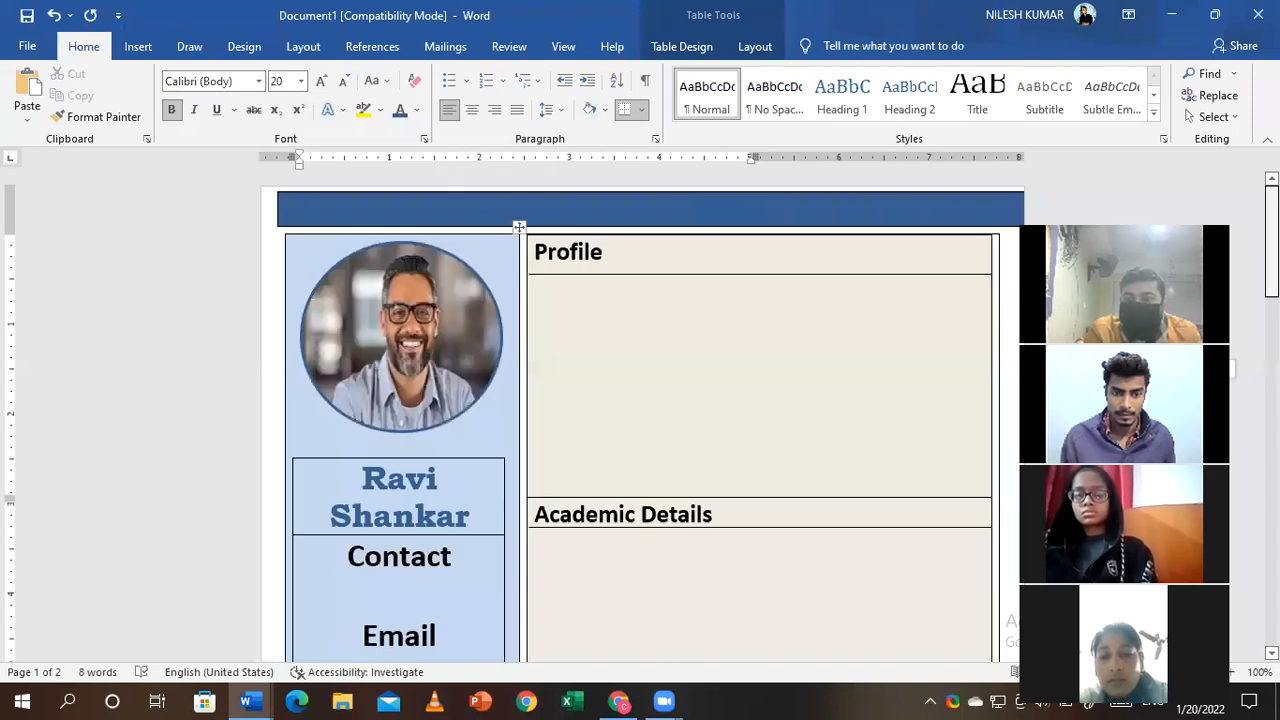
{"action": "scroll", "coordinate": [519, 228], "scroll_direction": "down", "scroll_amount": 3}
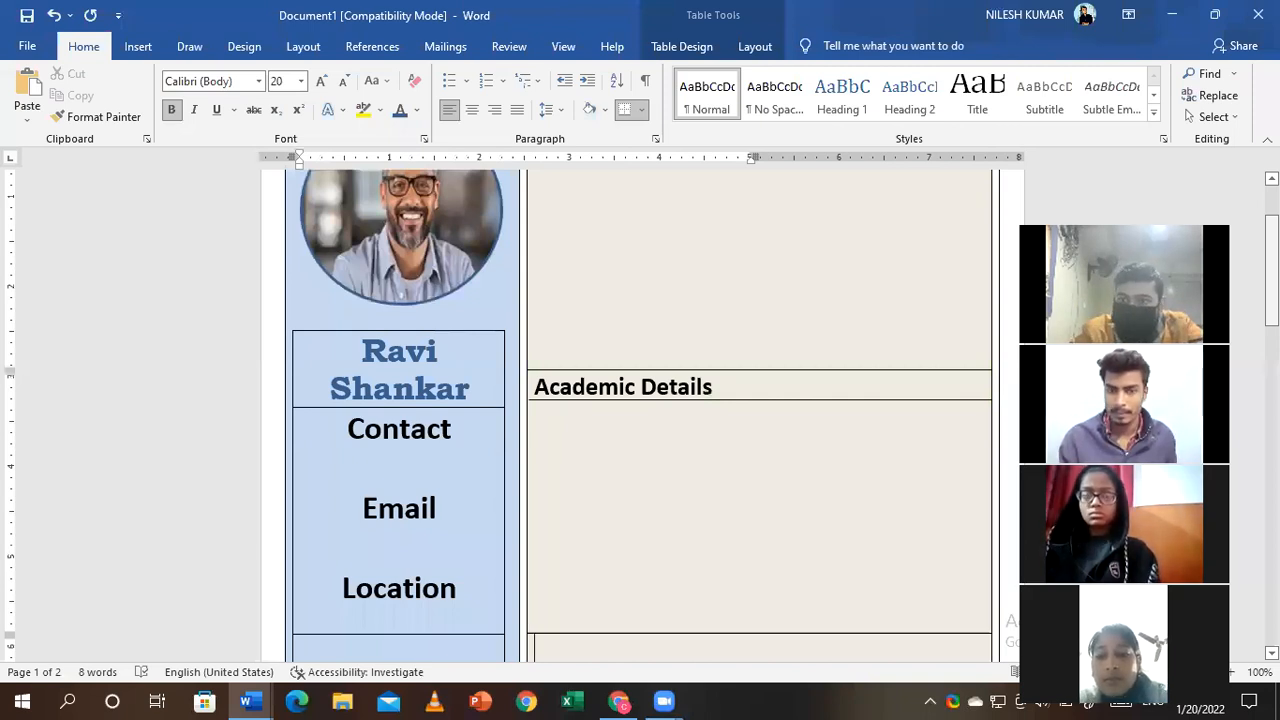
{"action": "left_click_drag", "start_coordinate": [1272, 287], "coordinate": [1272, 288]}
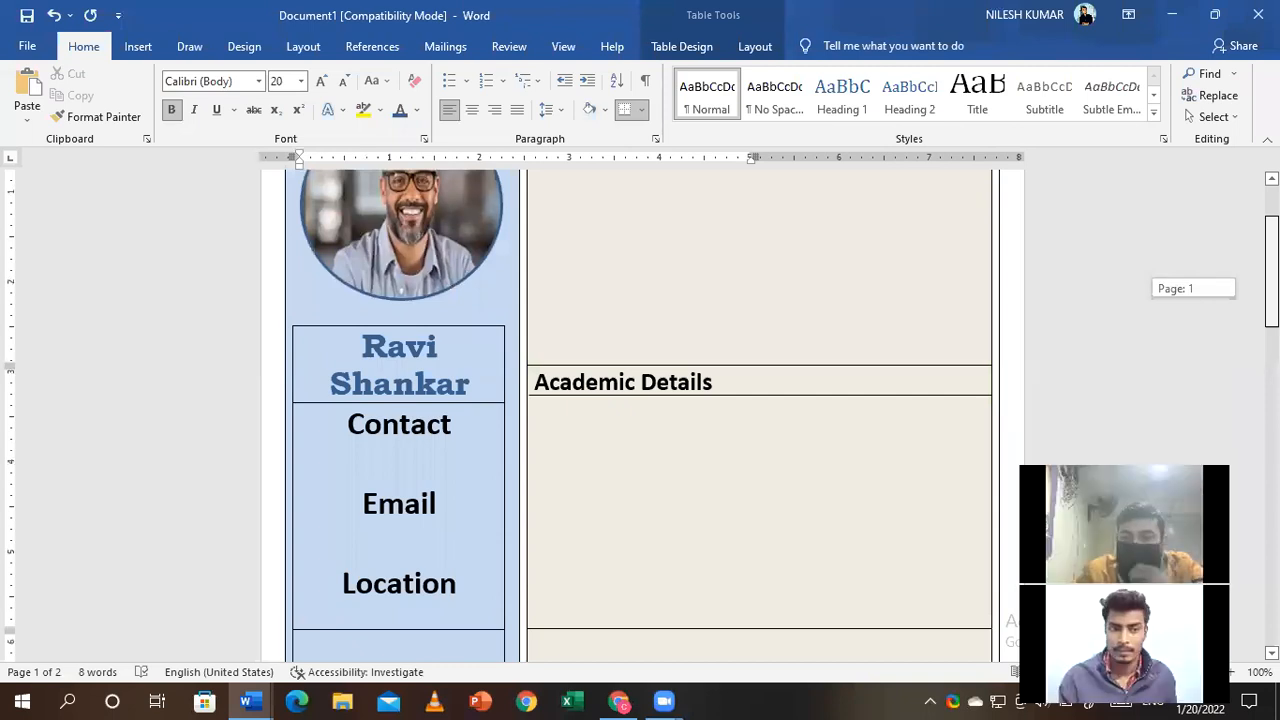